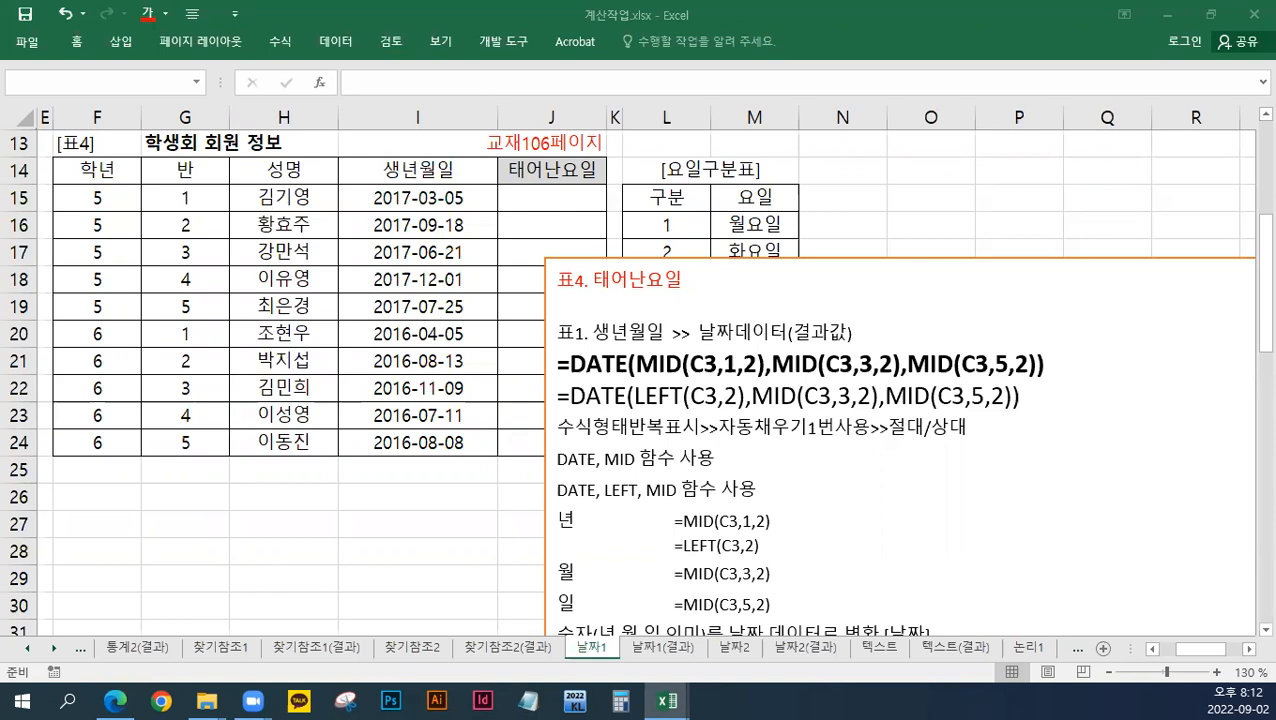
# Step: Review the WEEKDAY function notes on the 함수_날짜및시간 sheet of 엑셀기능정리_컴활2급실기.xlsm, then return to 계산작업.xlsx
pyautogui.moveTo(667, 700)
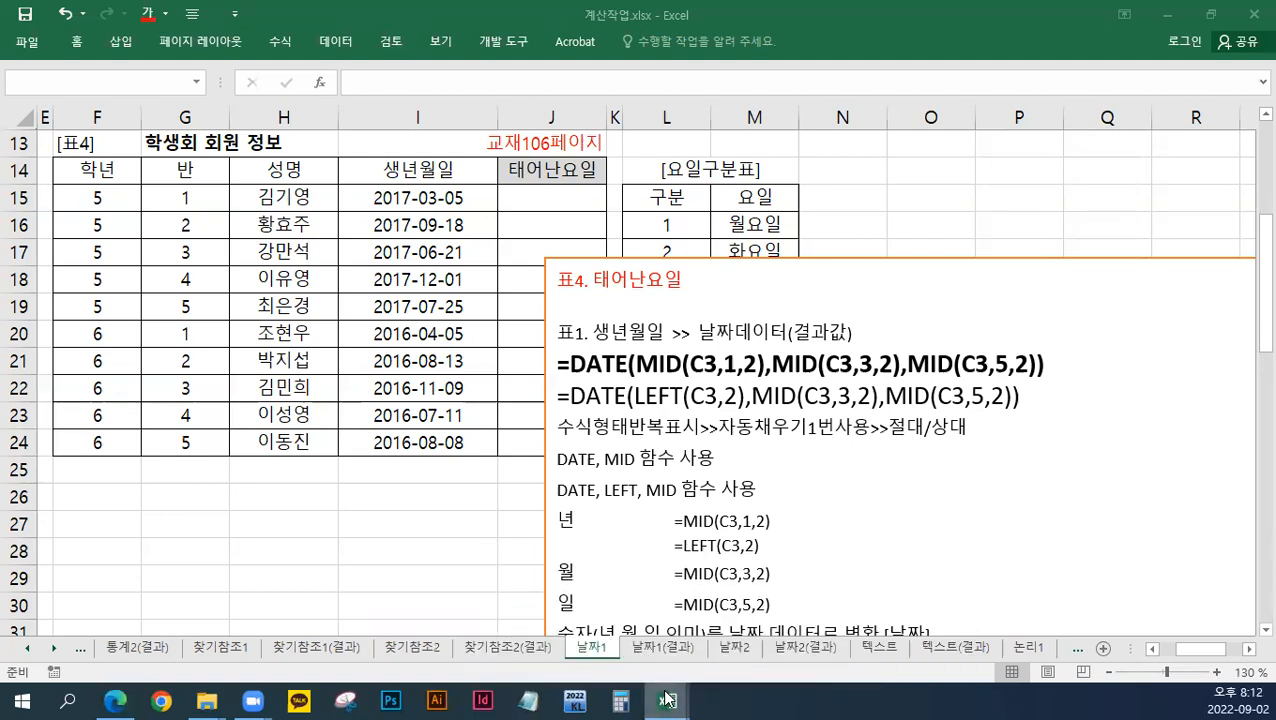
pyautogui.click(440, 600)
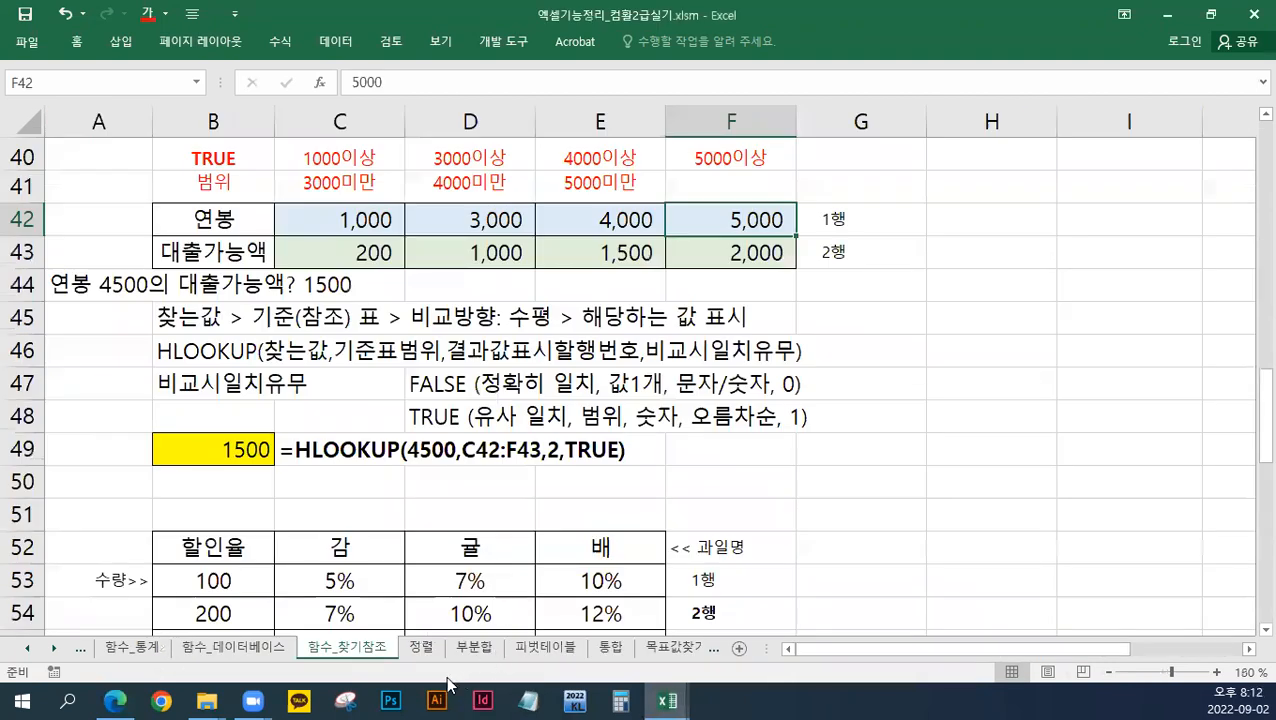
pyautogui.click(26, 648)
pyautogui.click(26, 648)
pyautogui.click(26, 648)
pyautogui.click(145, 648)
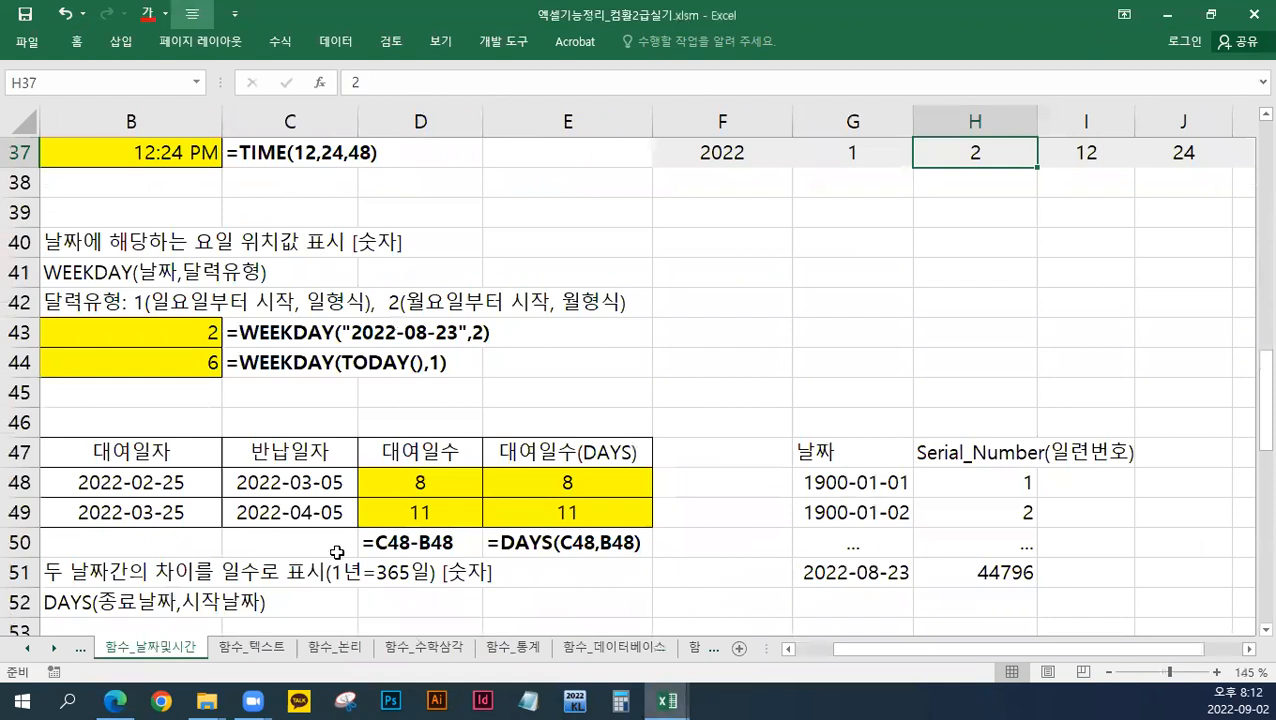
pyautogui.scroll(-1, 385, 567)
pyautogui.scroll(1, 419, 600)
pyautogui.moveTo(912, 652); pyautogui.dragTo(864, 647)
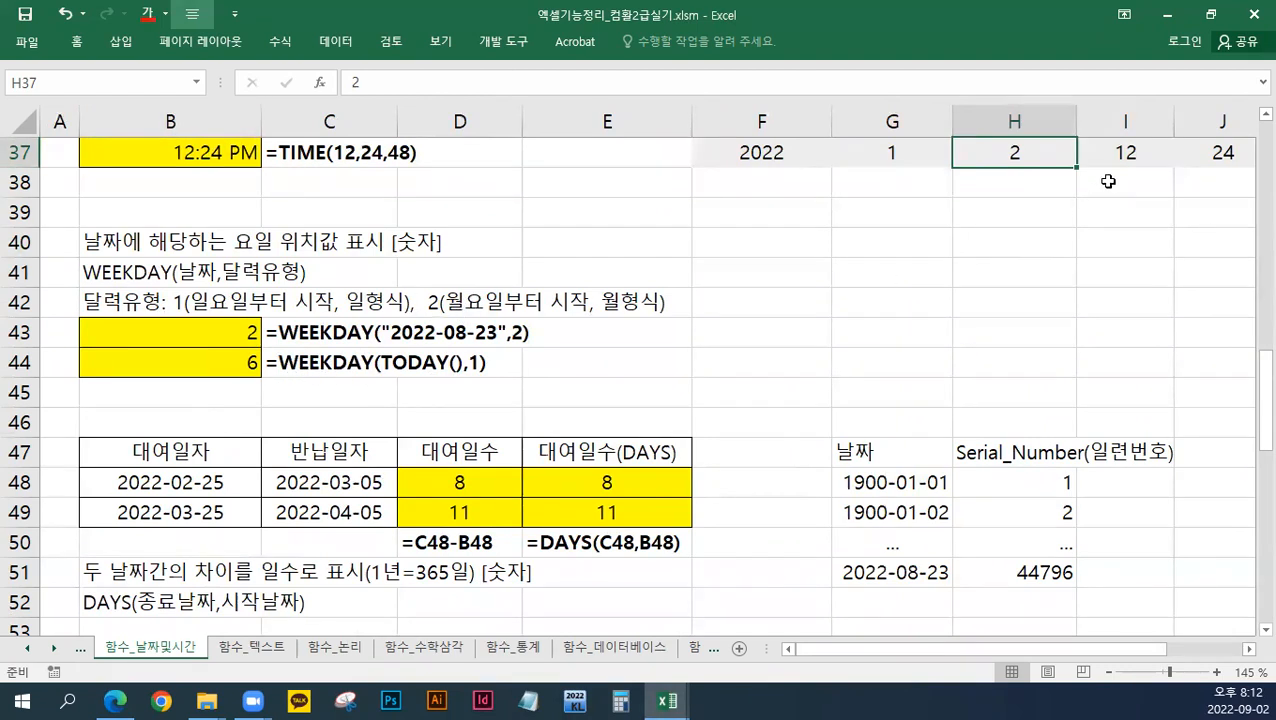
pyautogui.click(1167, 18)
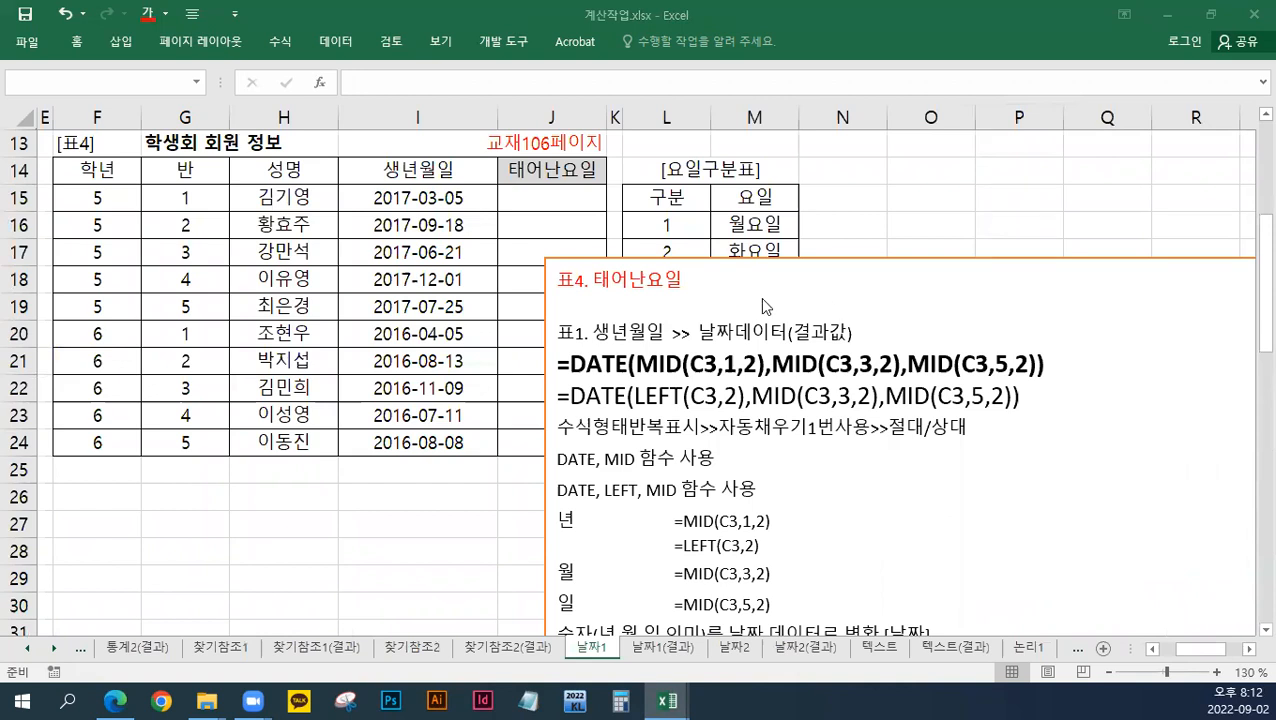
# Step: Paste the VLOOKUP and WEEKDAY notes under the 표4. 태어난요일 heading in the text box and recolour that heading black
pyautogui.click(564, 302)
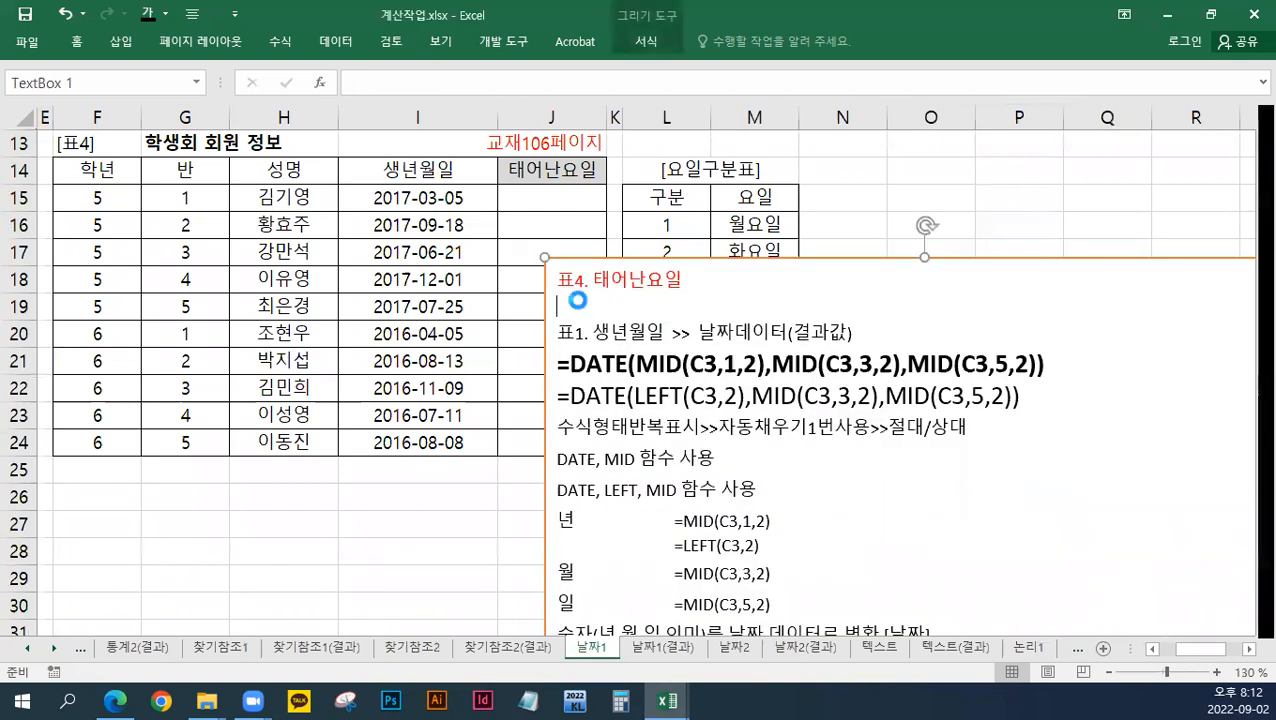
pyautogui.hotkey('ctrl', 'v')
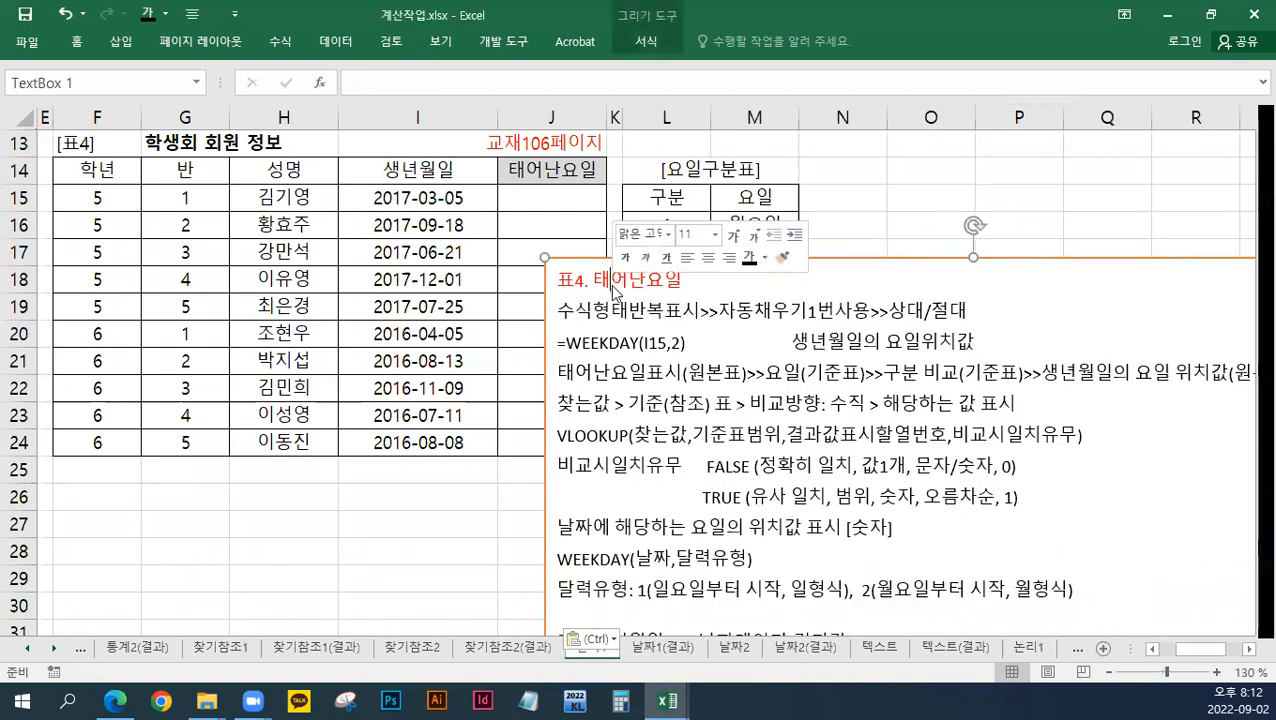
pyautogui.tripleClick(614, 286)
pyautogui.click(628, 260)
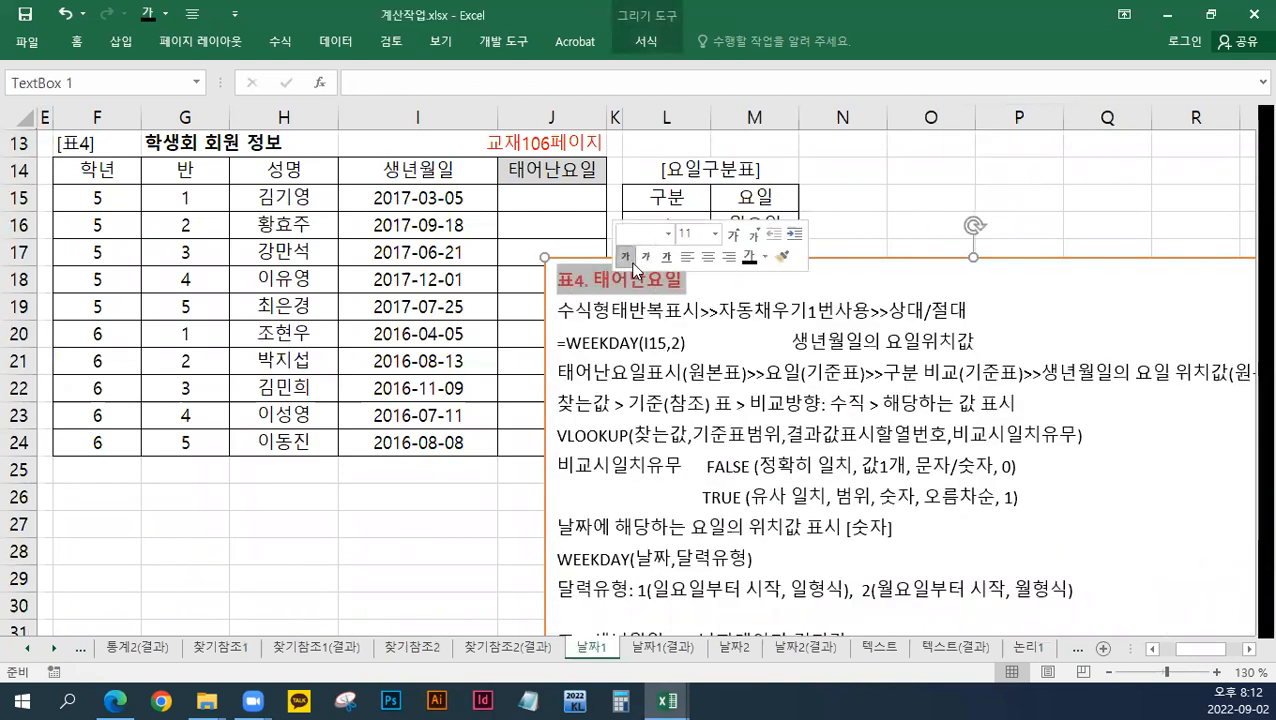
pyautogui.click(764, 256)
pyautogui.click(767, 292)
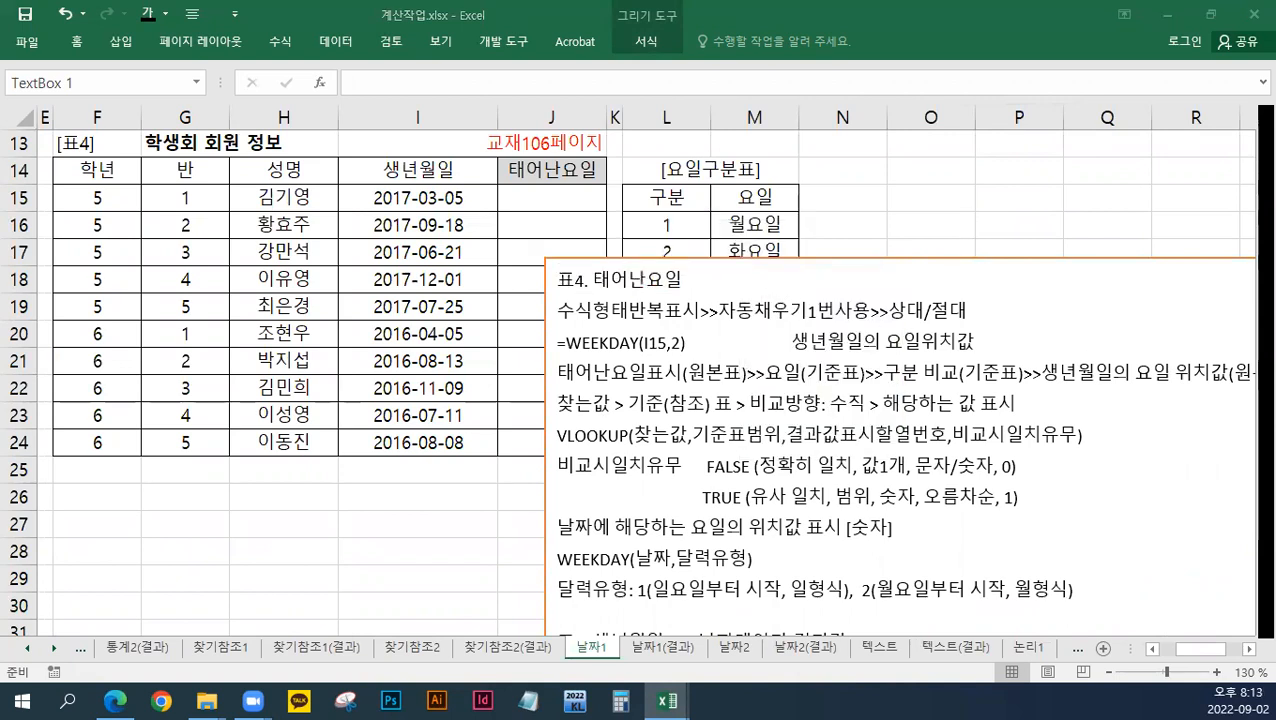
# Step: Insert the lines =VLOOKUP(WEEKDAY(I15,2),$L$16:$M$22,2,FALSE) and =WEEKDAY(I15,2) in large text below the notes heading
pyautogui.click(560, 312)
pyautogui.write('=VLOOKUP(WEEKDAY(I15,2),$L$16:$M$22,2,FALSE) =WEEKDAY(I15,2)')
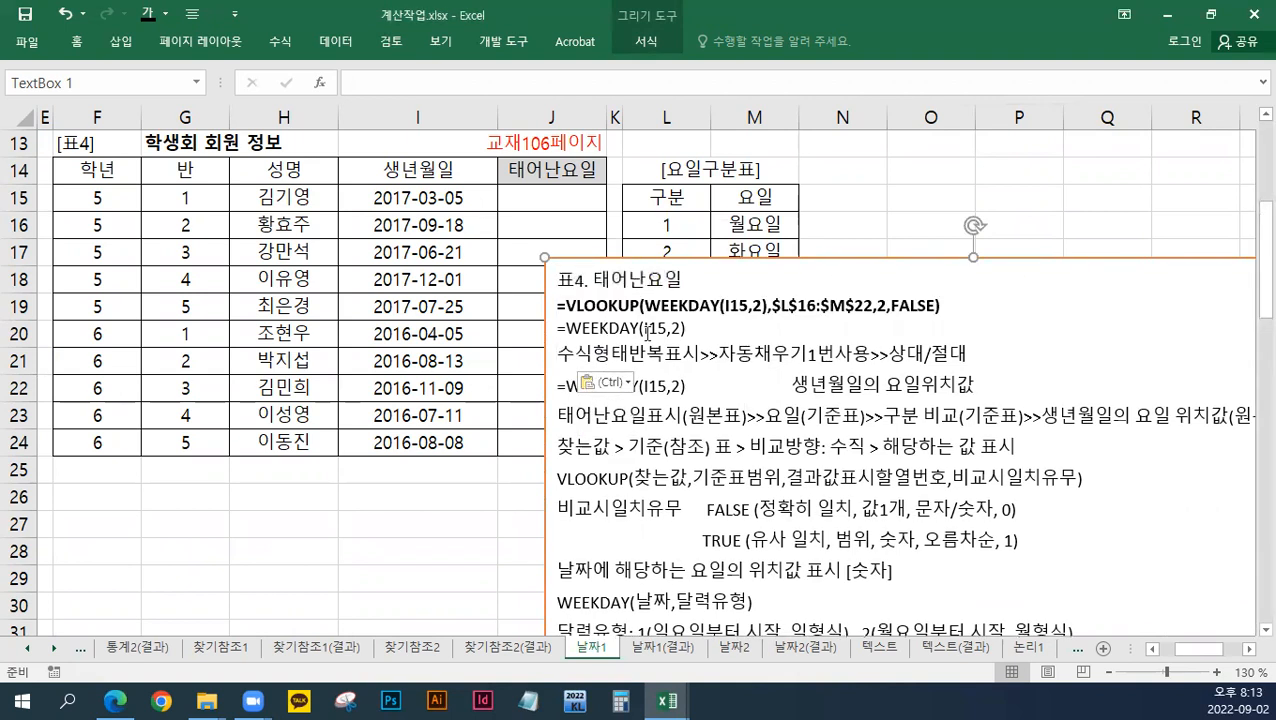
pyautogui.click(608, 385)
pyautogui.click(621, 434)
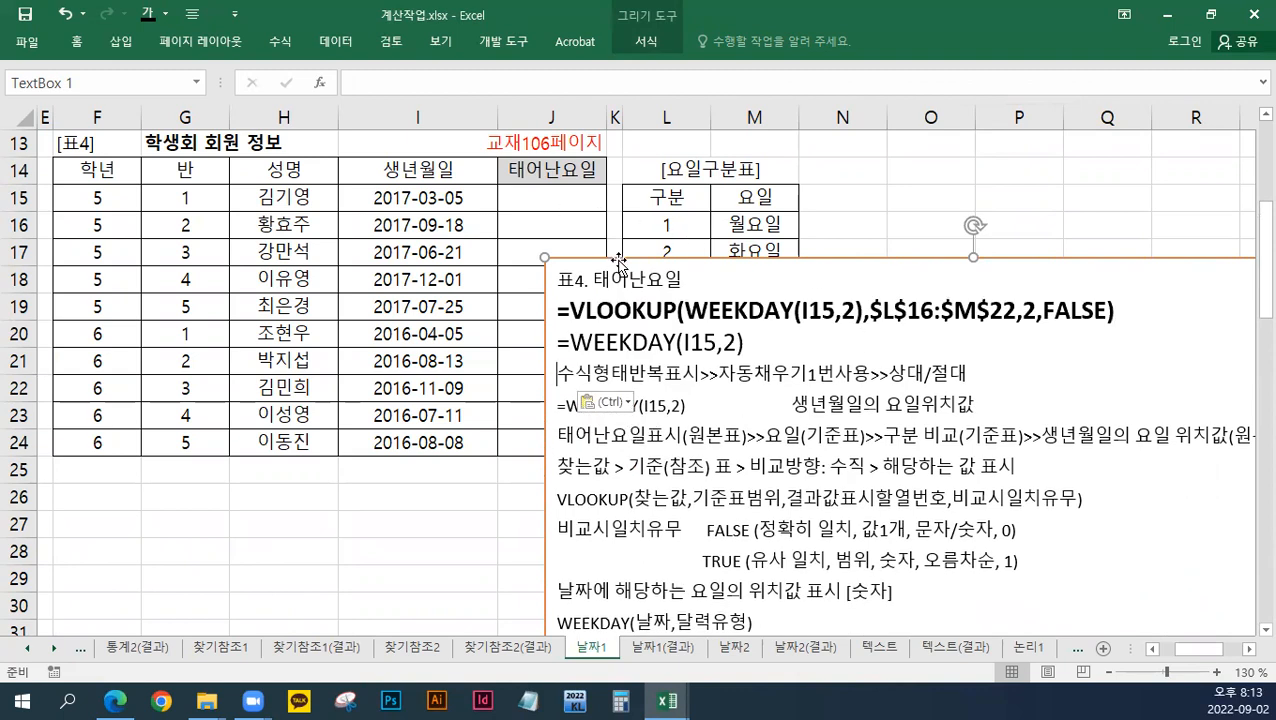
# Step: Move the notes box down and left to start around row 21, and bold VLOOKUP at the end of the 태어난요일표시 line
pyautogui.moveTo(615, 266); pyautogui.dragTo(356, 362)
pyautogui.click(1086, 525)
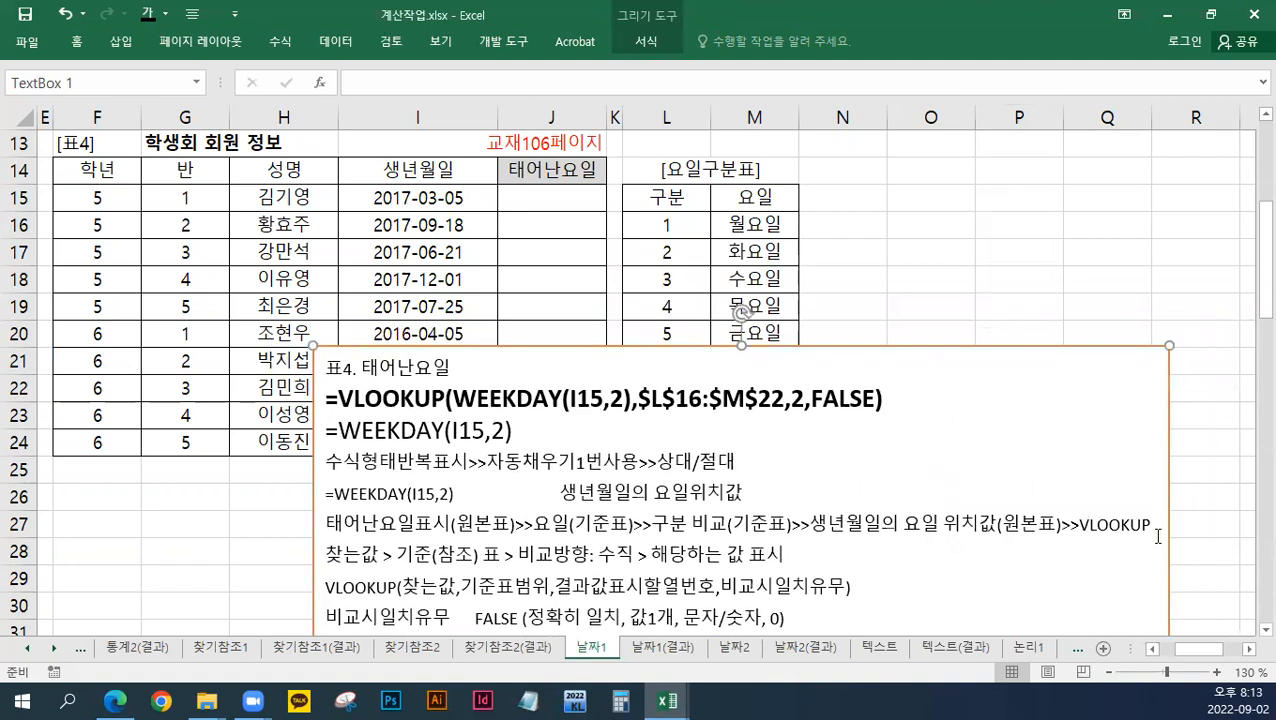
pyautogui.hotkey('shift', 'Left')
pyautogui.hotkey('shift', 'Right')
pyautogui.hotkey('shift', 'Right')
pyautogui.hotkey('shift', 'Right')
pyautogui.hotkey('shift', 'Right')
pyautogui.hotkey('shift', 'Right')
pyautogui.hotkey('shift', 'Right')
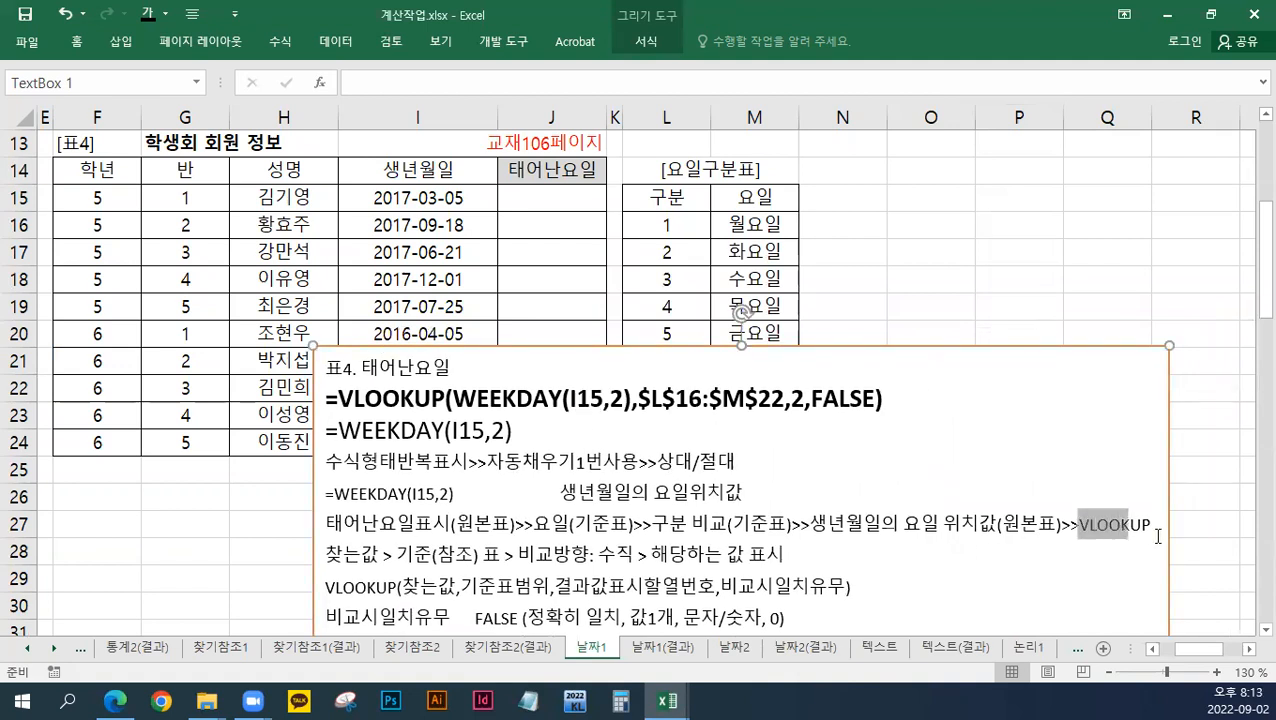
pyautogui.hotkey('ctrl', 'b')
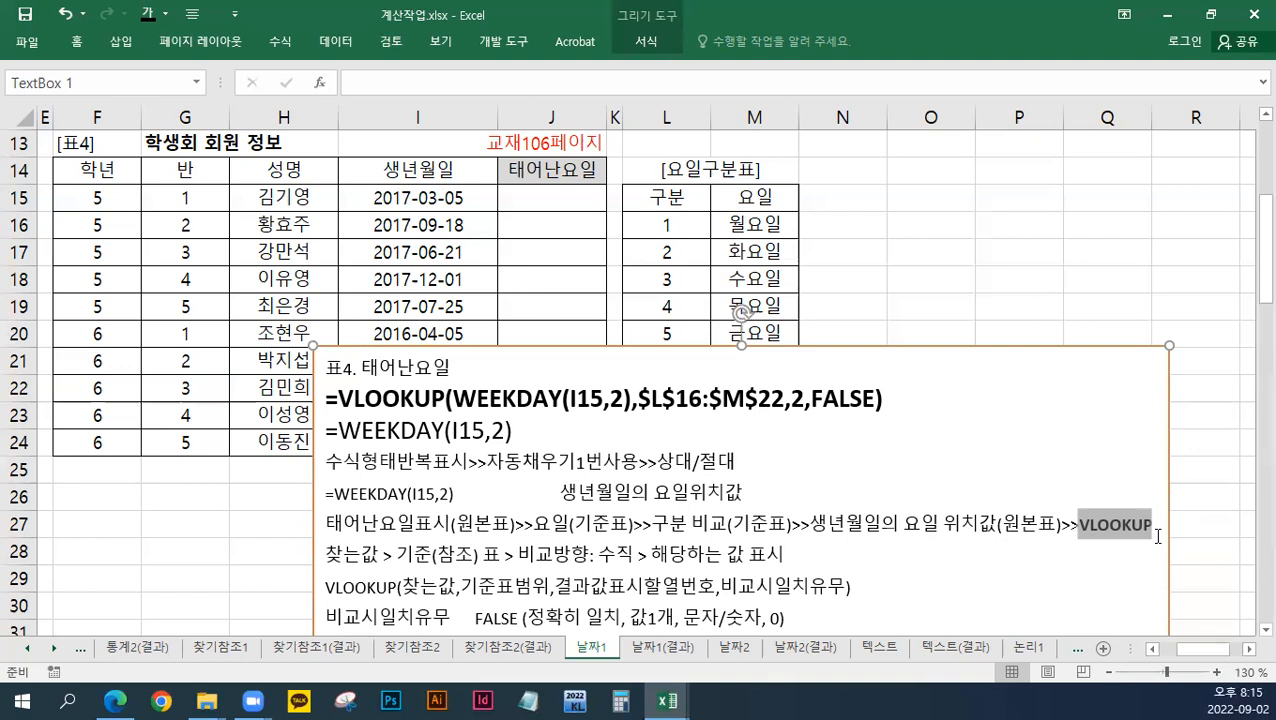
pyautogui.click(869, 344)
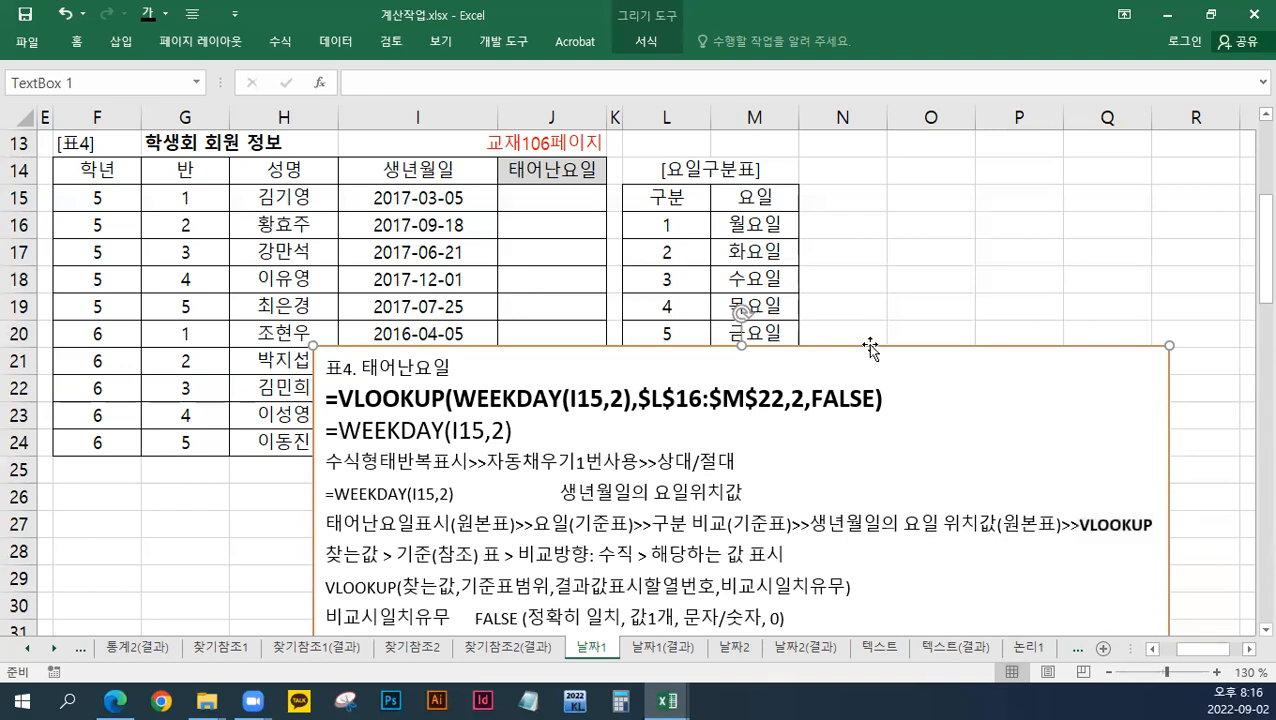
# Step: Examine how the numbers and day names in the 요일구분표 table relate to the empty 태어난요일 cell J15
pyautogui.click(552, 205)
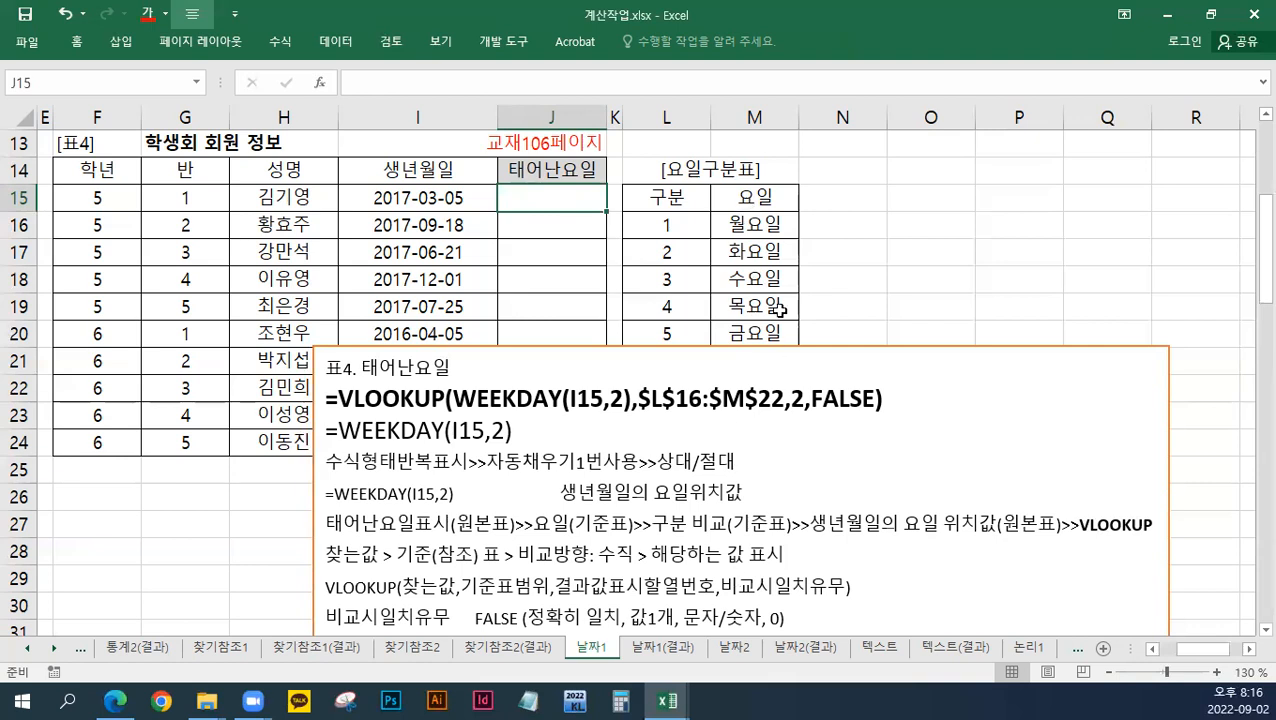
pyautogui.moveTo(754, 225); pyautogui.dragTo(756, 333)
pyautogui.click(571, 192)
pyautogui.moveTo(661, 222); pyautogui.dragTo(667, 333)
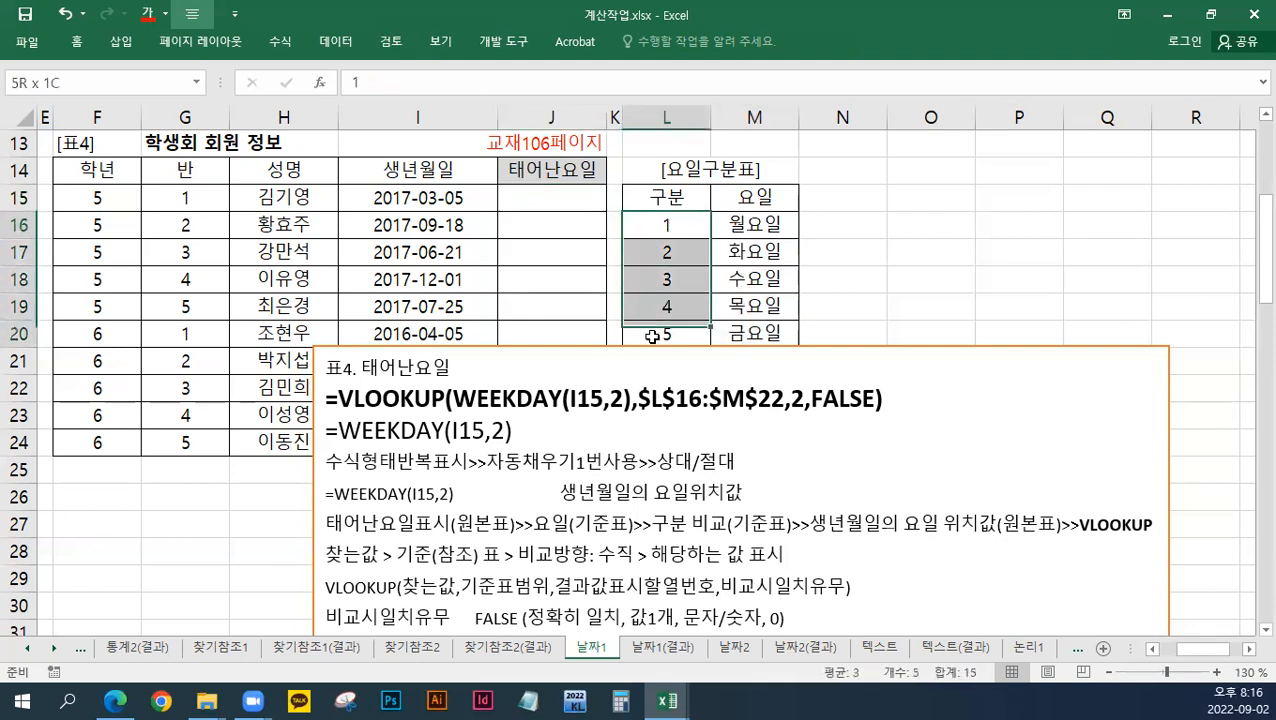
pyautogui.moveTo(667, 222); pyautogui.dragTo(668, 316)
pyautogui.click(668, 225)
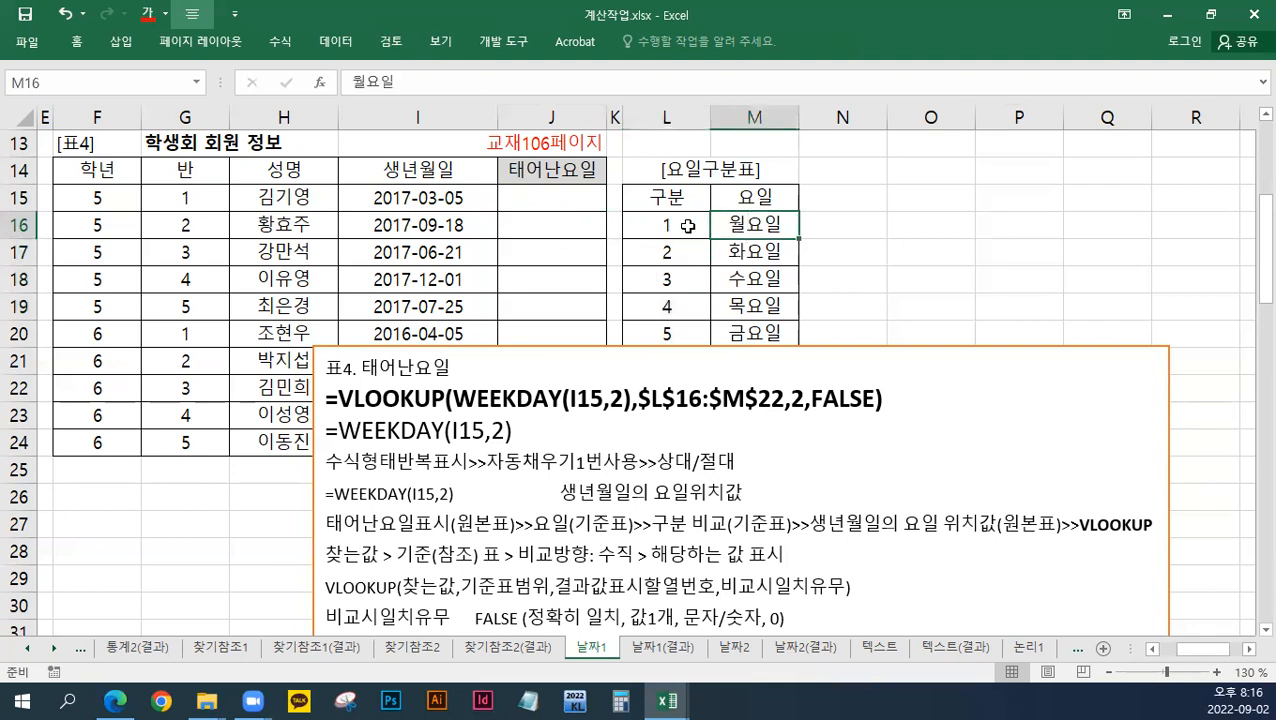
pyautogui.click(571, 197)
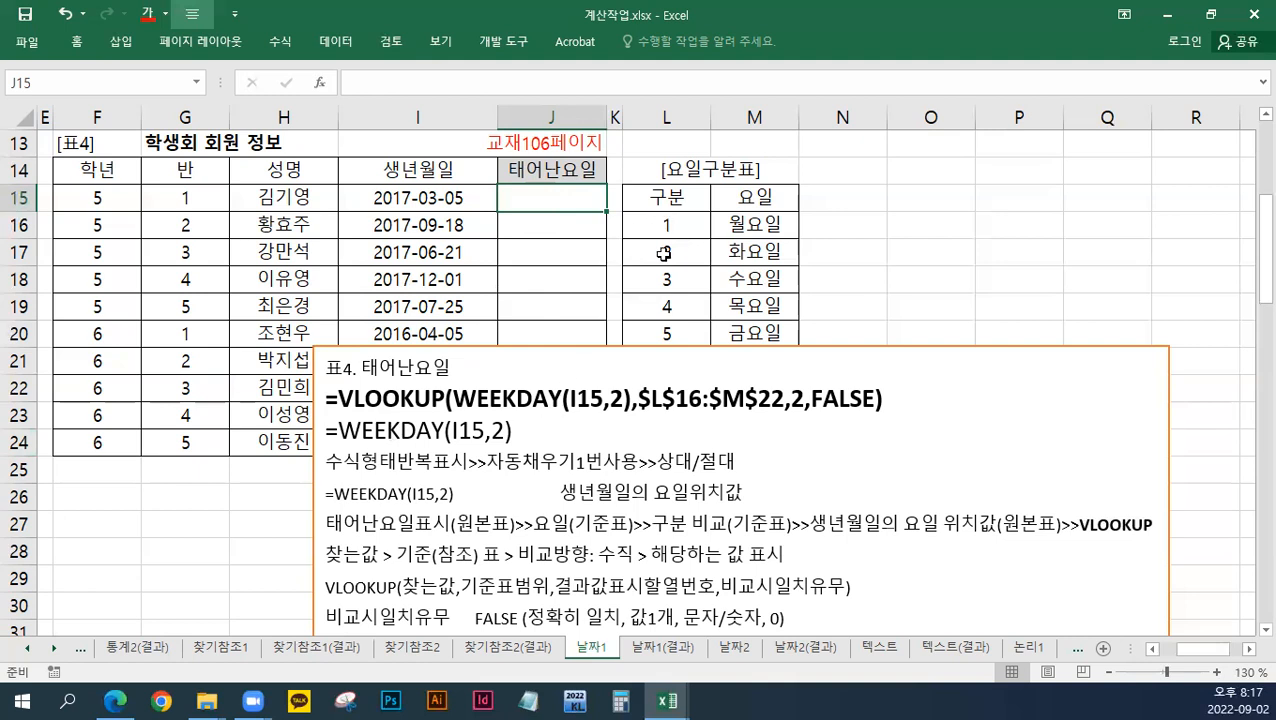
# Step: Move the notes box down below the 요일구분표 table and start a formula in J15
pyautogui.click(627, 344)
pyautogui.moveTo(618, 343); pyautogui.dragTo(630, 410)
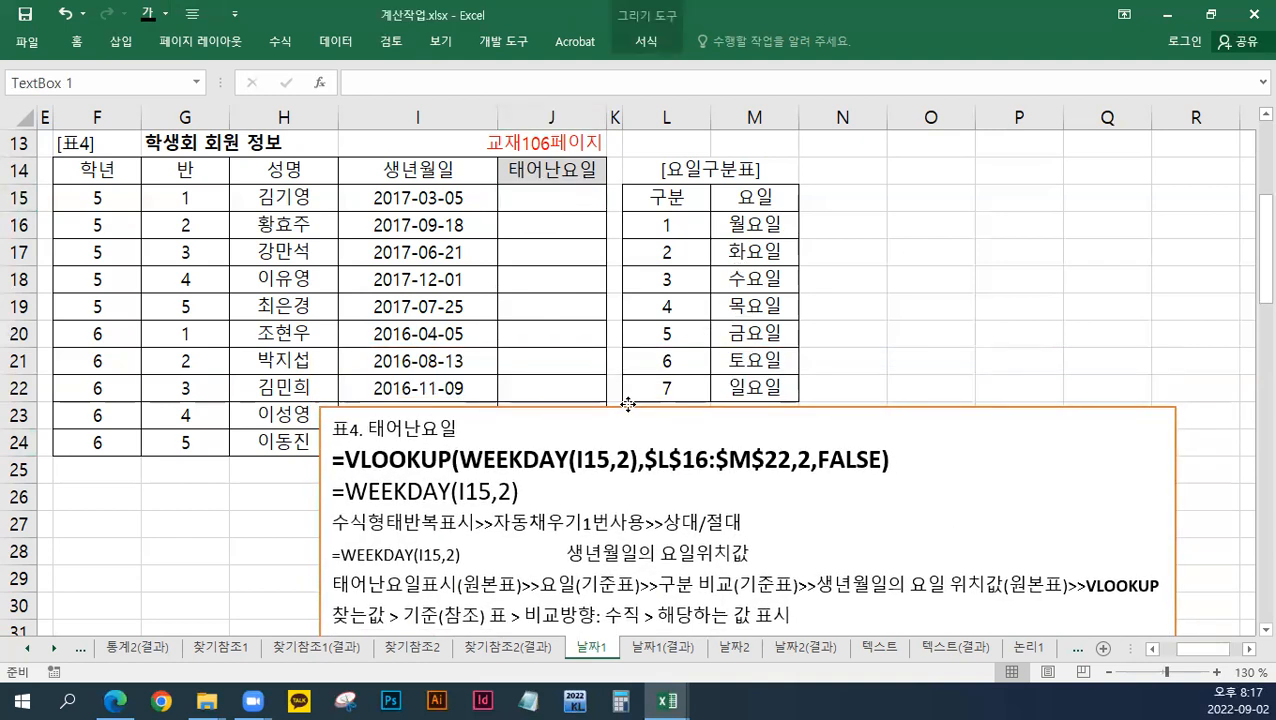
pyautogui.click(567, 195)
pyautogui.write('=')
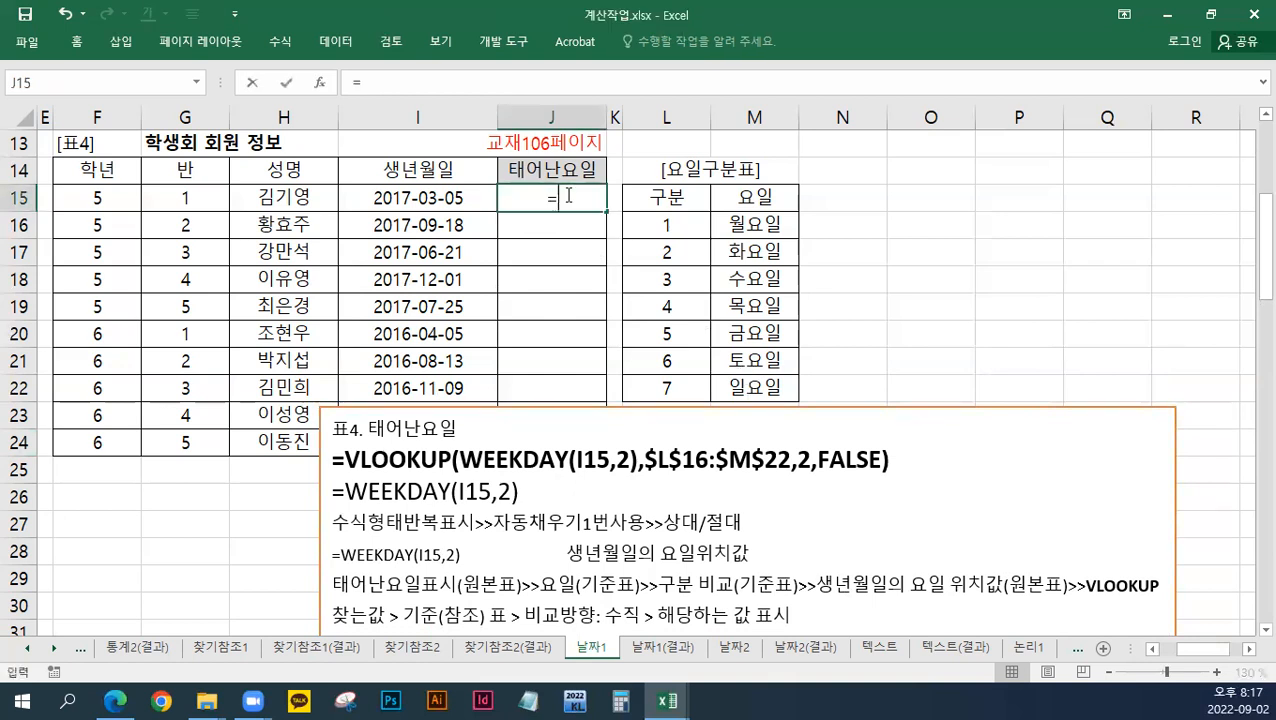
pyautogui.write('we')
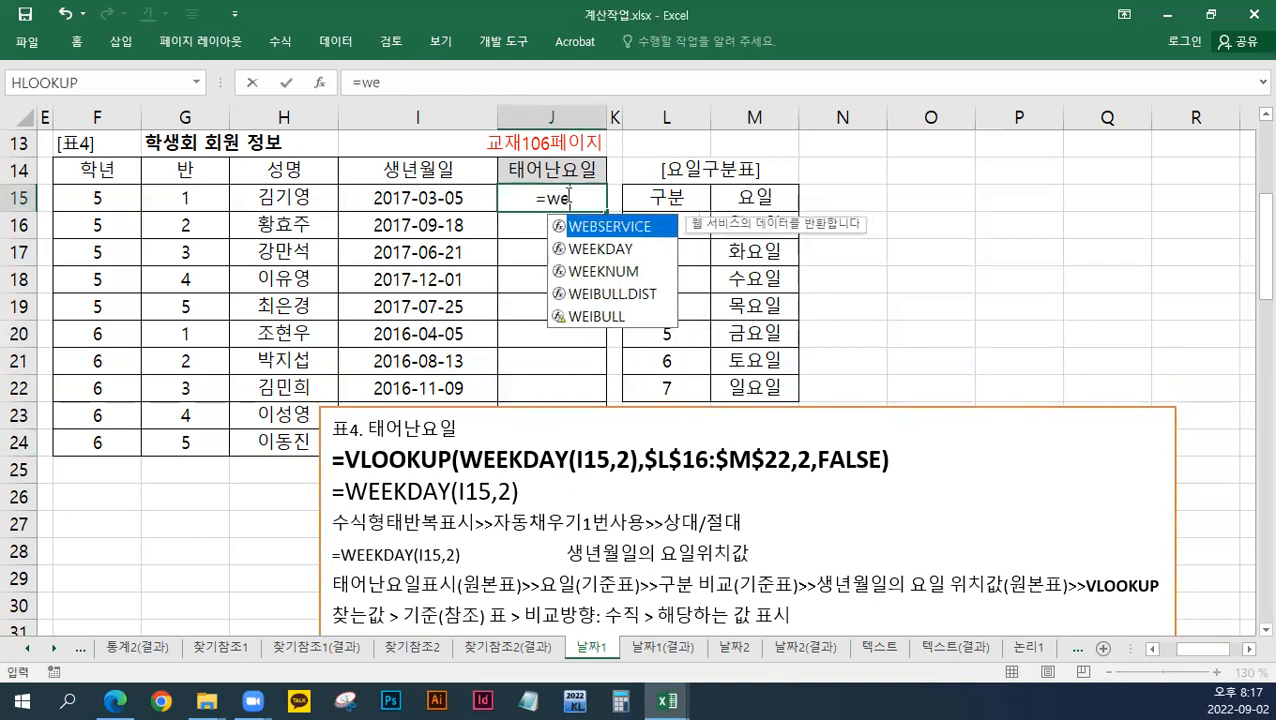
pyautogui.write('ekday(')
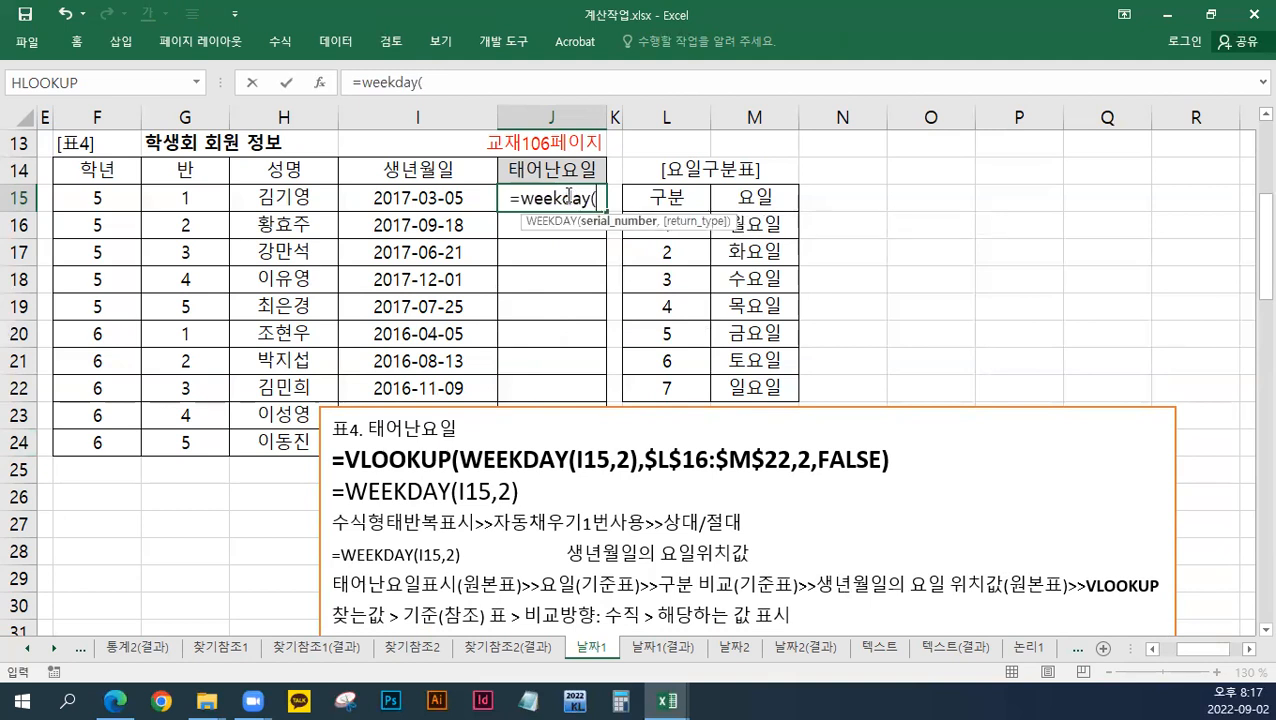
pyautogui.click(437, 196)
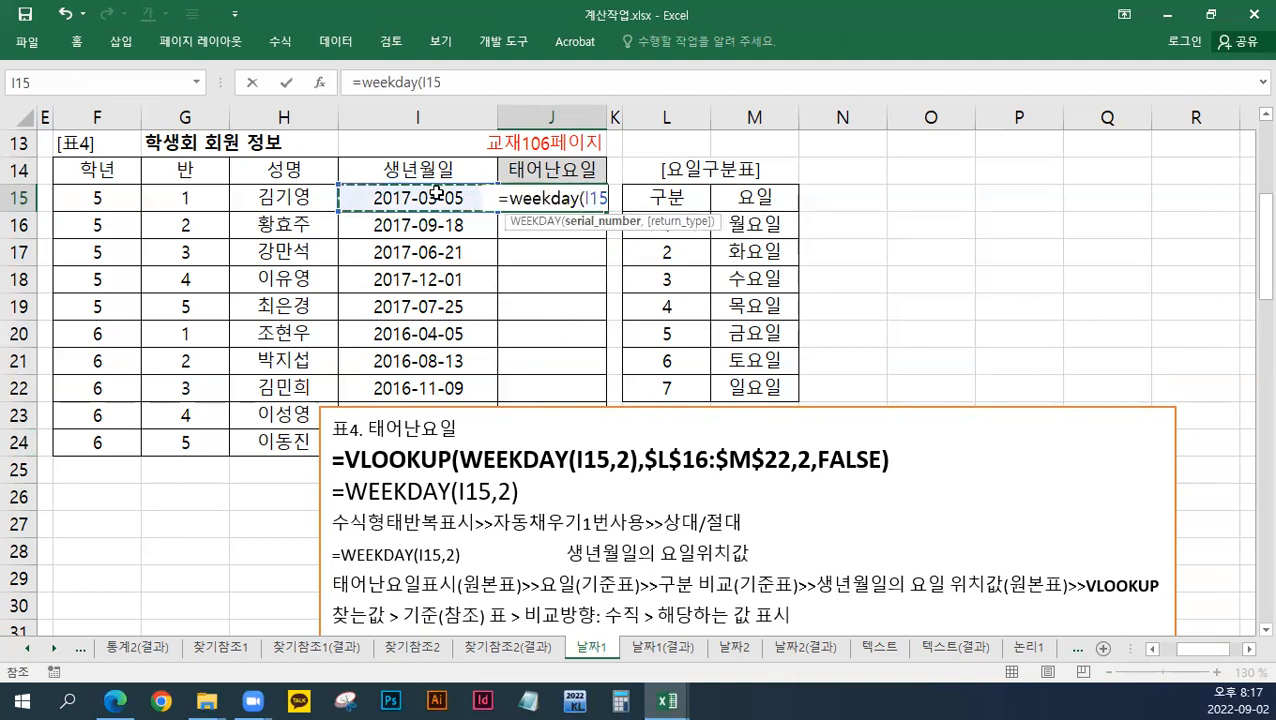
pyautogui.write(',')
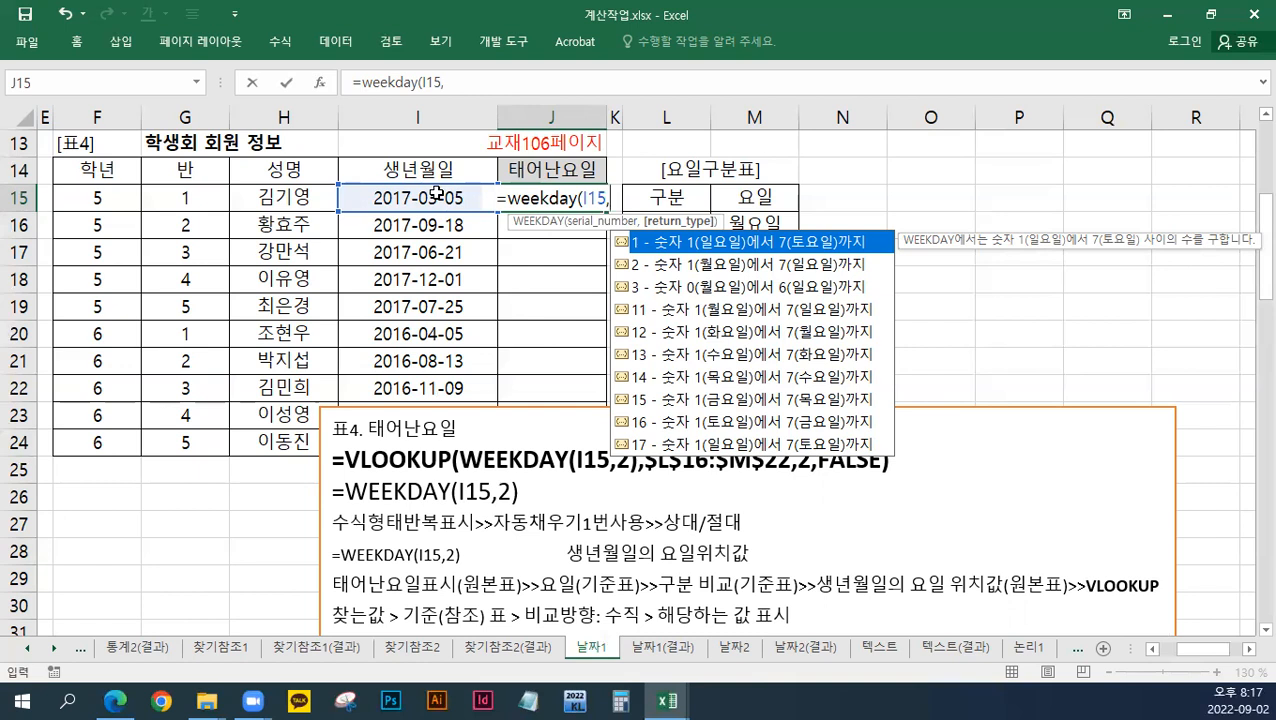
pyautogui.press('BackSpace')
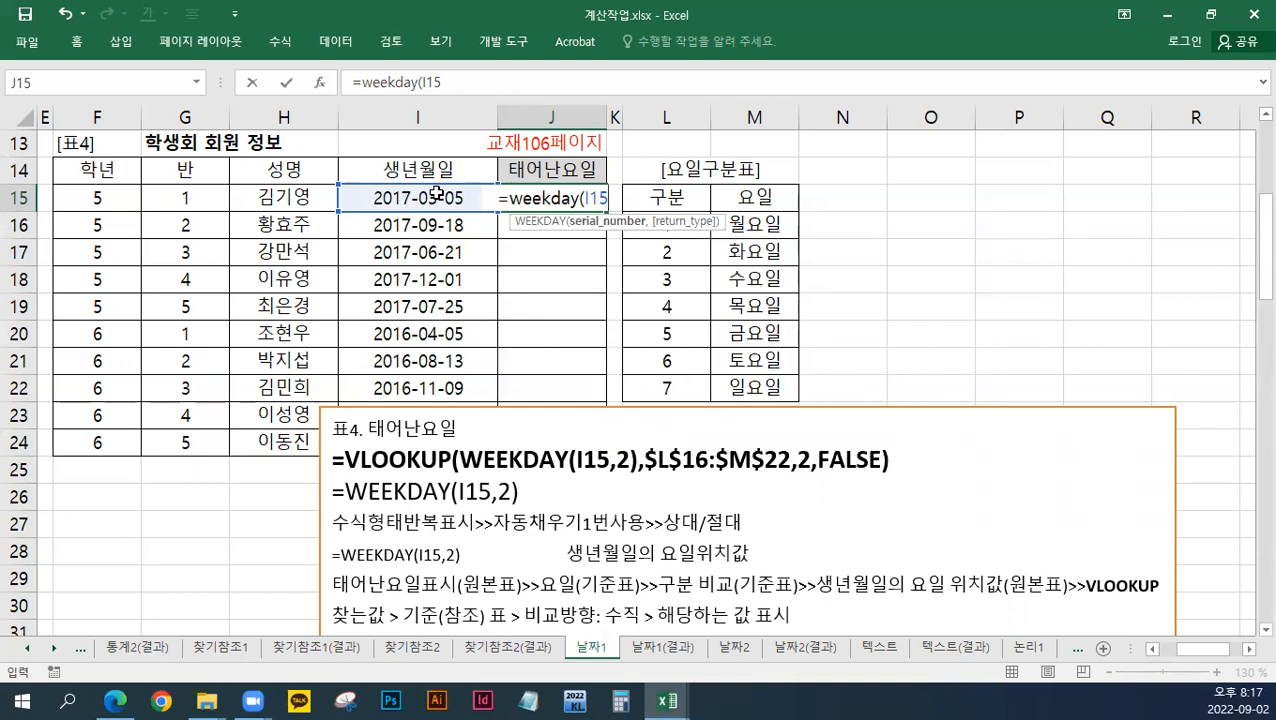
pyautogui.press('BackSpace')
pyautogui.press('BackSpace')
pyautogui.press('BackSpace')
pyautogui.press('BackSpace')
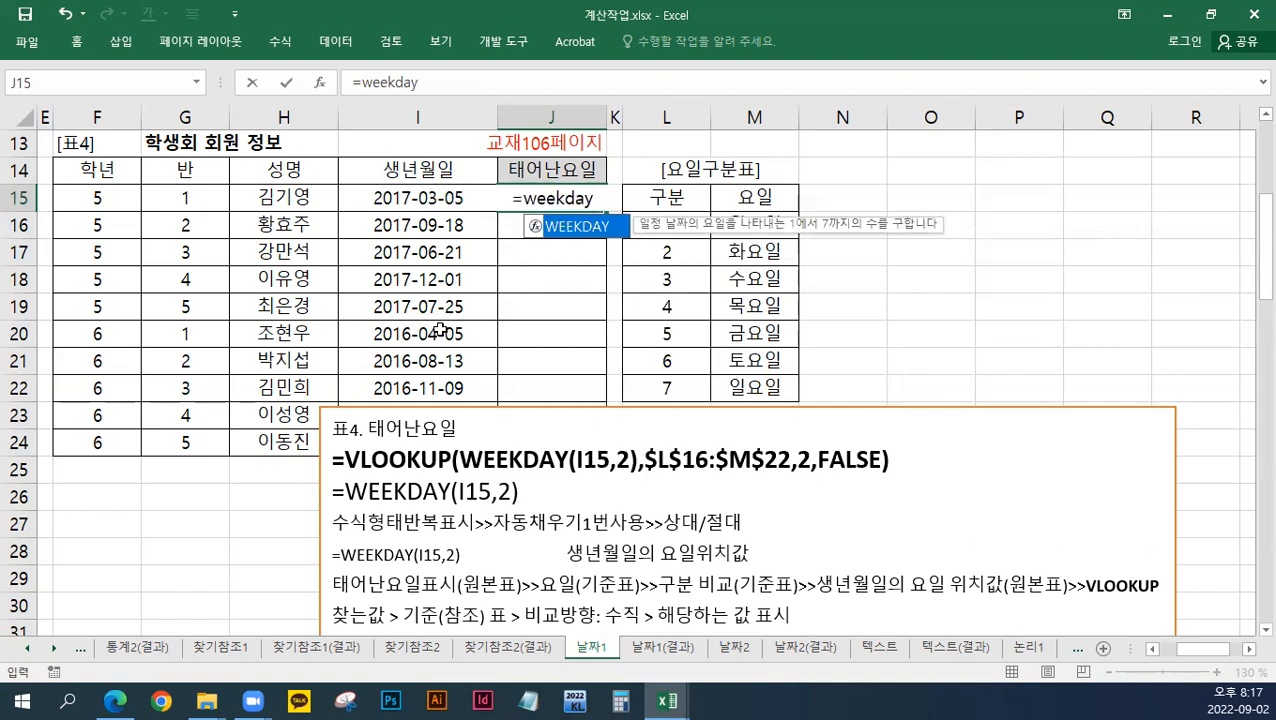
pyautogui.press('BackSpace')
pyautogui.press('BackSpace')
pyautogui.press('BackSpace')
pyautogui.press('BackSpace')
pyautogui.press('BackSpace')
pyautogui.press('BackSpace')
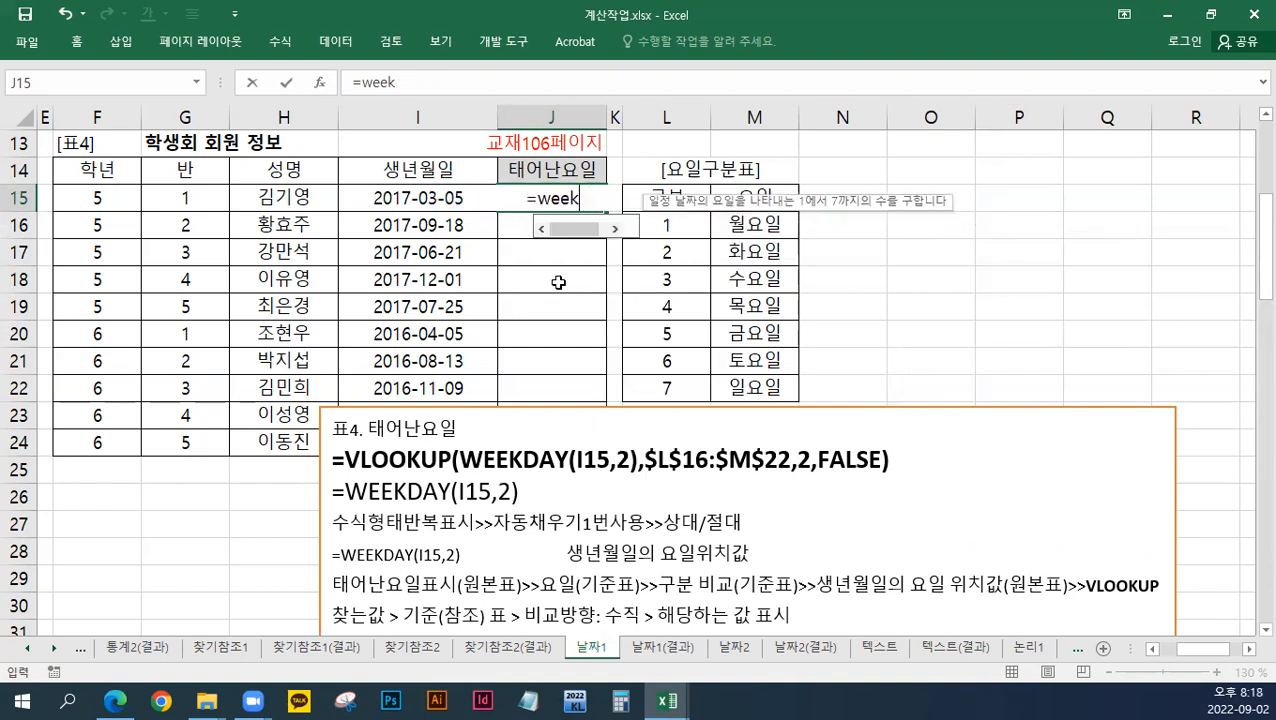
pyautogui.press('BackSpace')
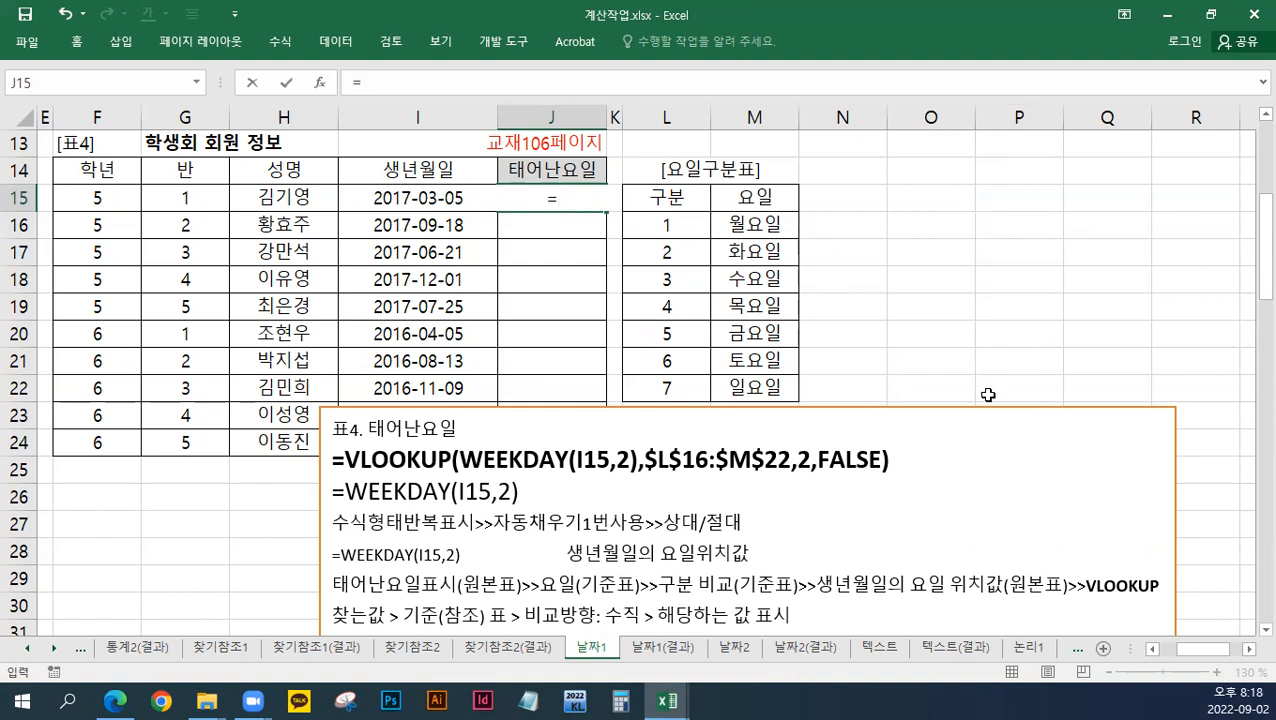
# Step: Complete the formula in J15 as =WEEKDAY(I15,2), using the Monday-to-Sunday numbering, and keep that cell selected
pyautogui.write('WEEDK')
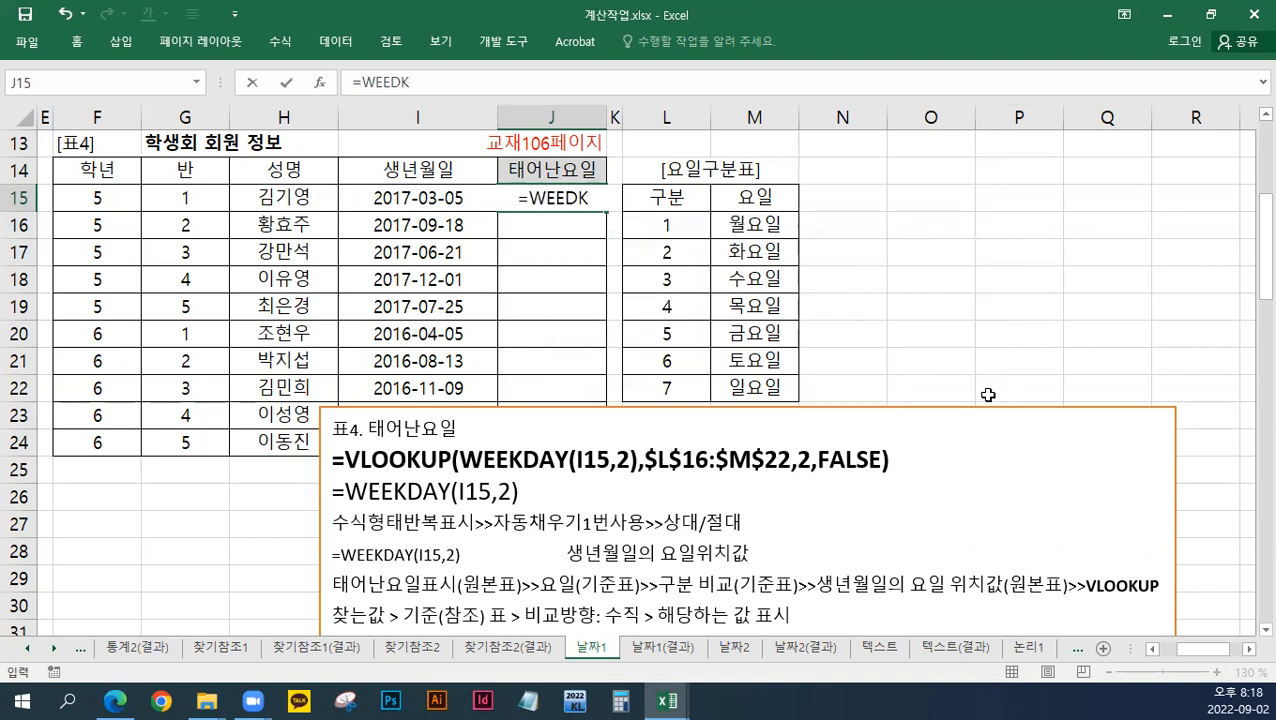
pyautogui.press('BackSpace')
pyautogui.press('BackSpace')
pyautogui.write('KDAY(')
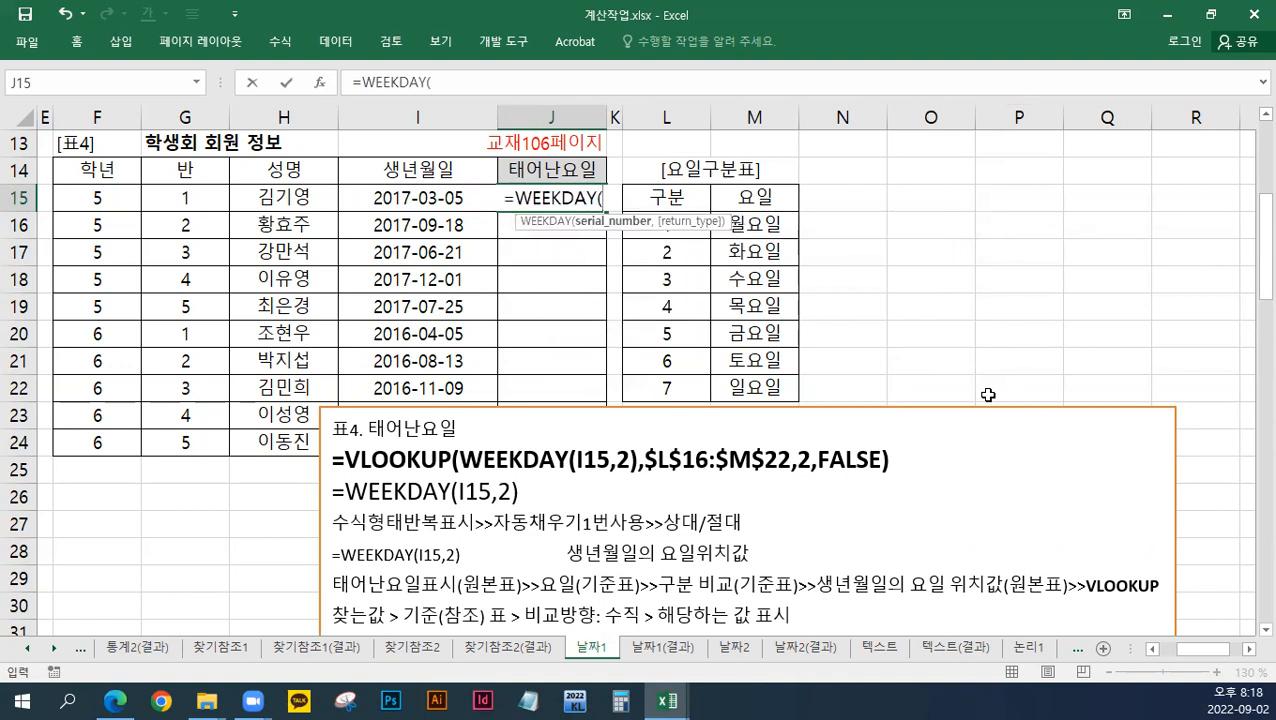
pyautogui.click(382, 200)
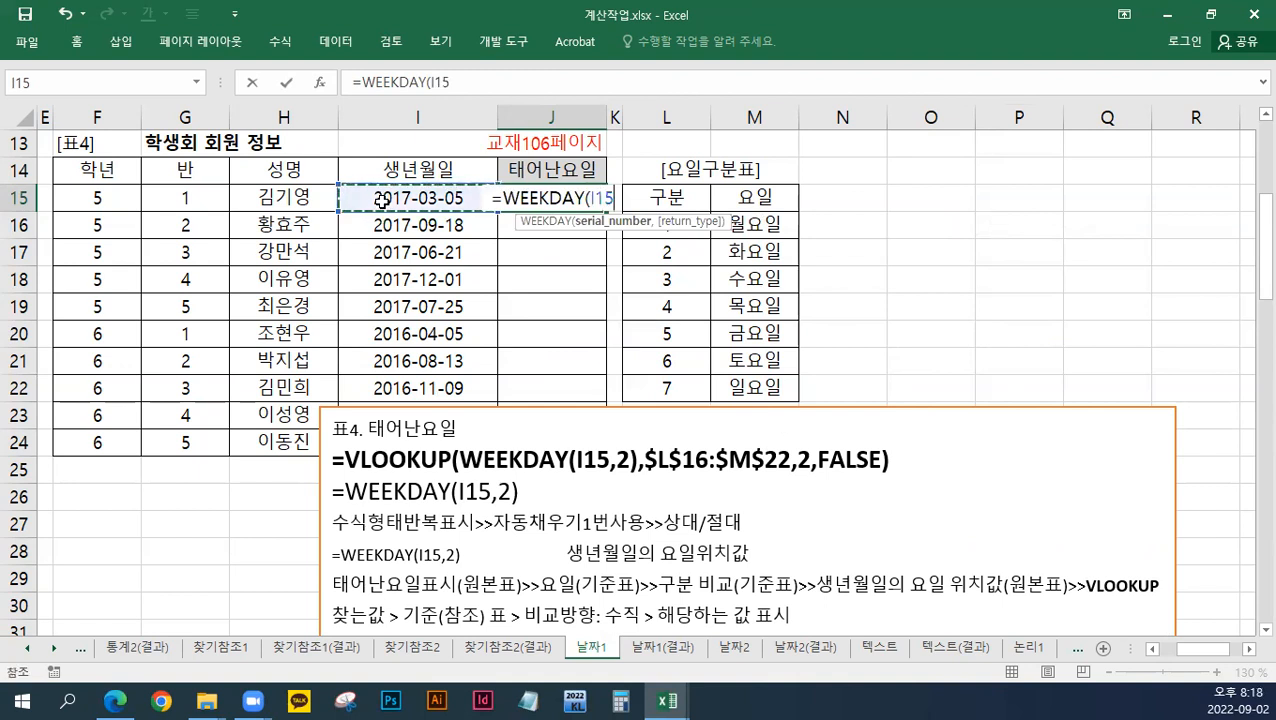
pyautogui.write(',')
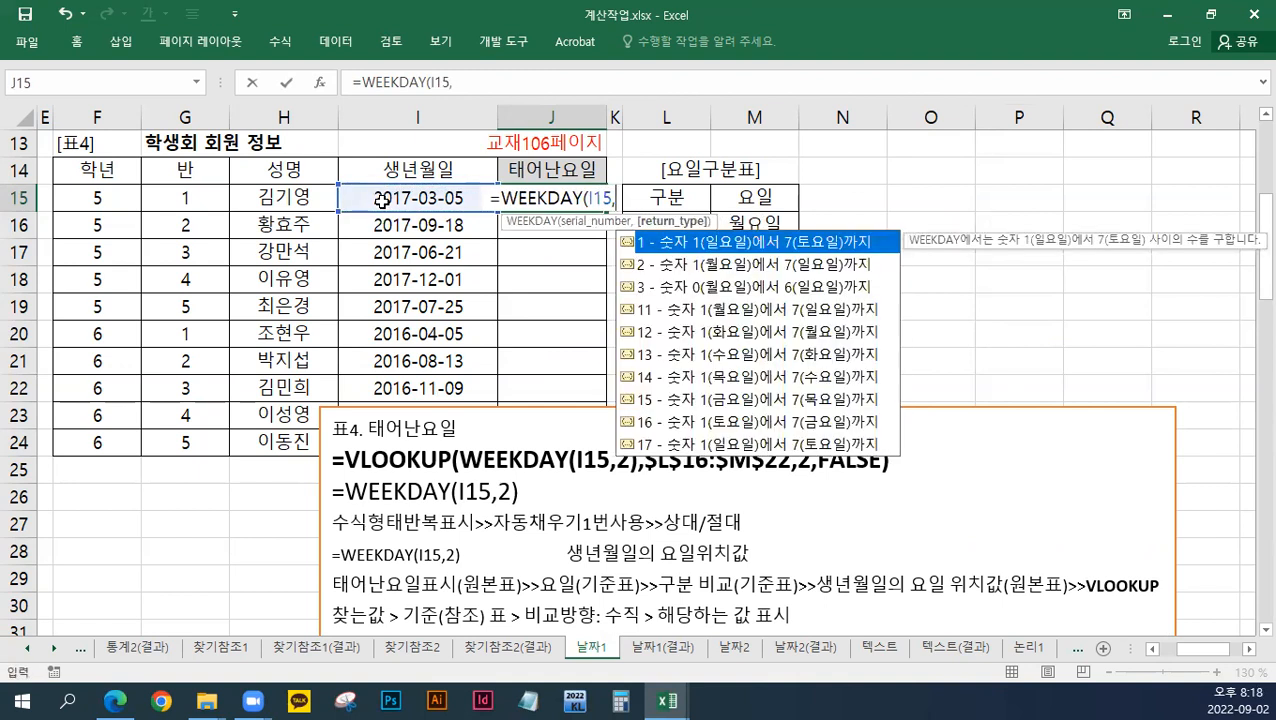
pyautogui.write('2)')
pyautogui.press('BackSpace')
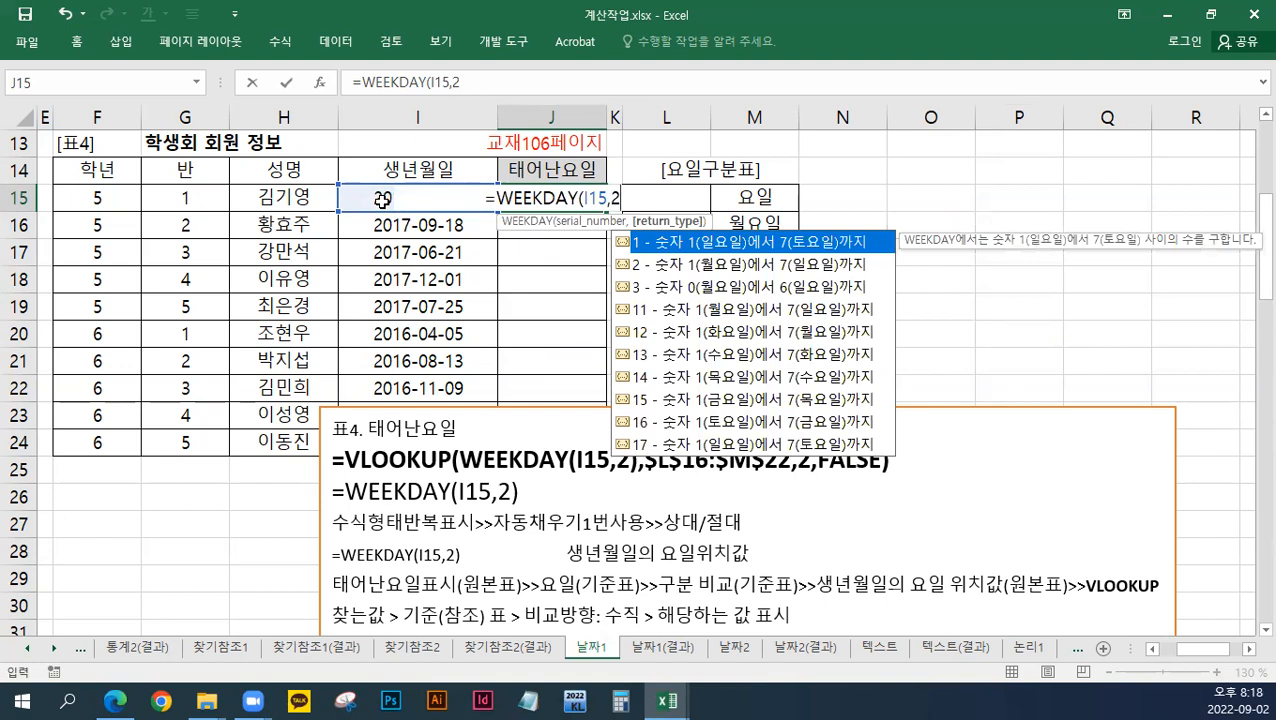
pyautogui.write(')')
pyautogui.press('Return')
pyautogui.press('Up')
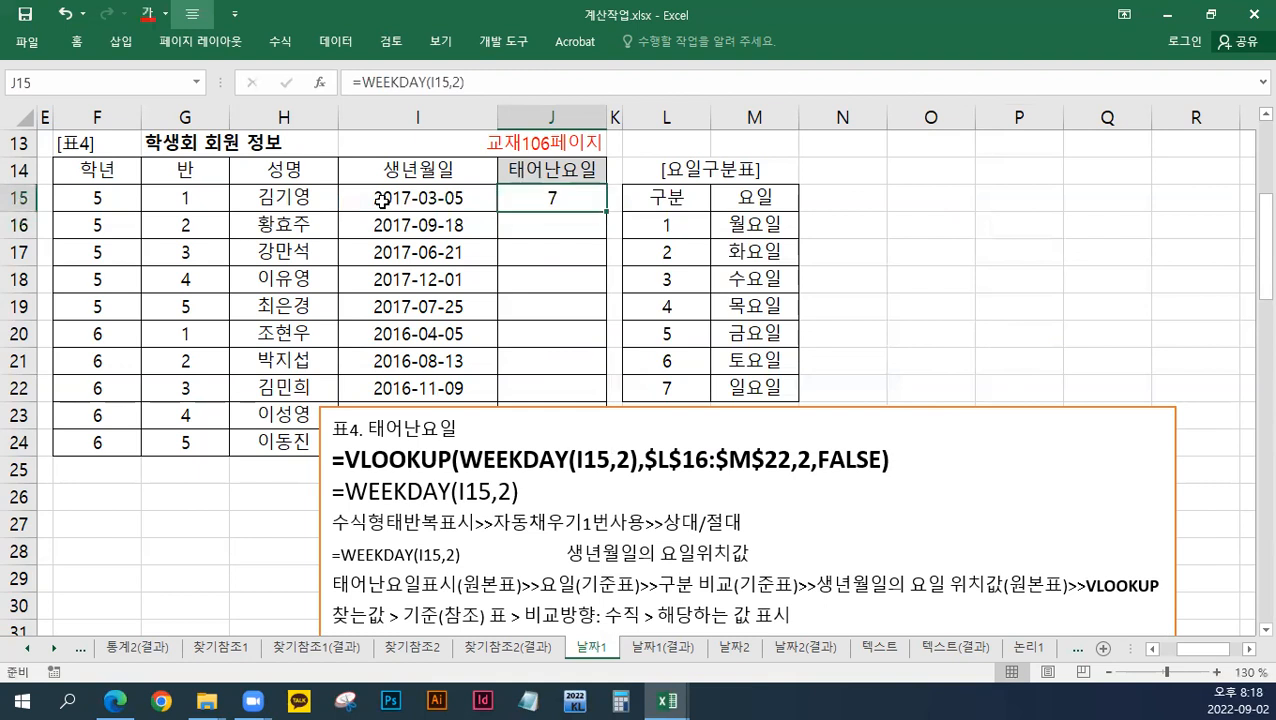
pyautogui.doubleClick(608, 214)
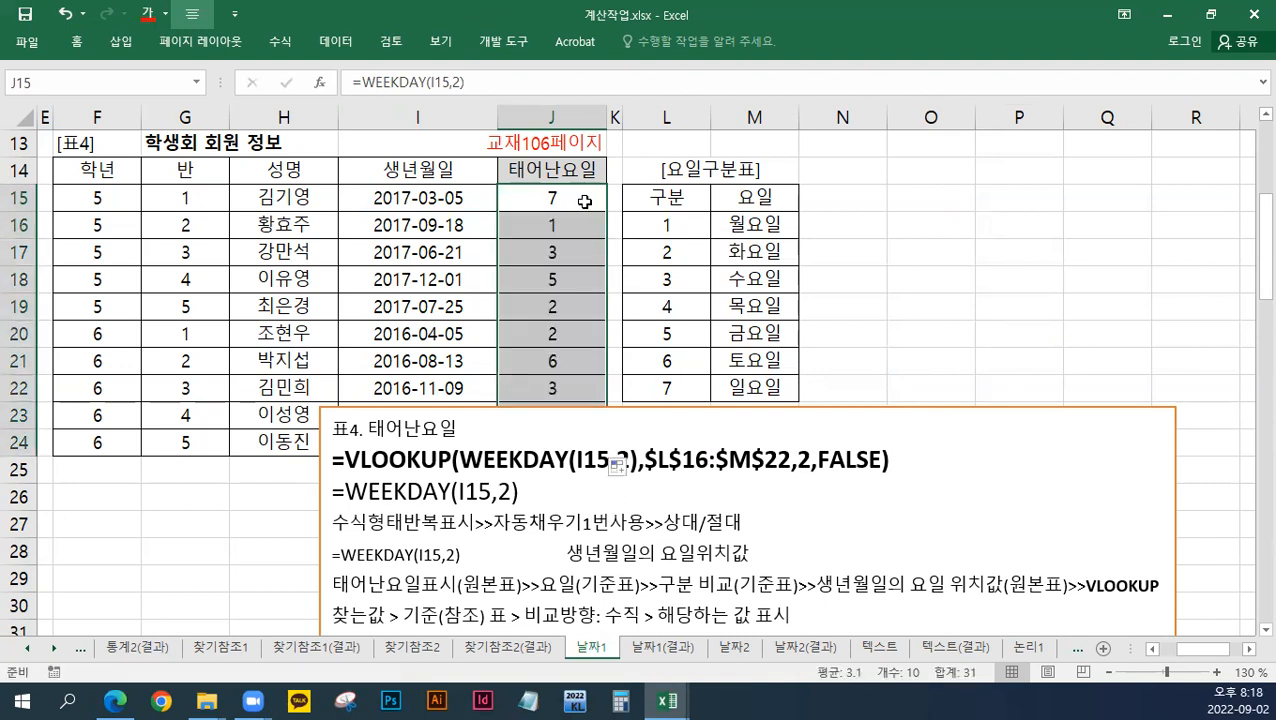
pyautogui.click(584, 201)
pyautogui.moveTo(580, 225); pyautogui.dragTo(581, 440)
pyautogui.press('Delete')
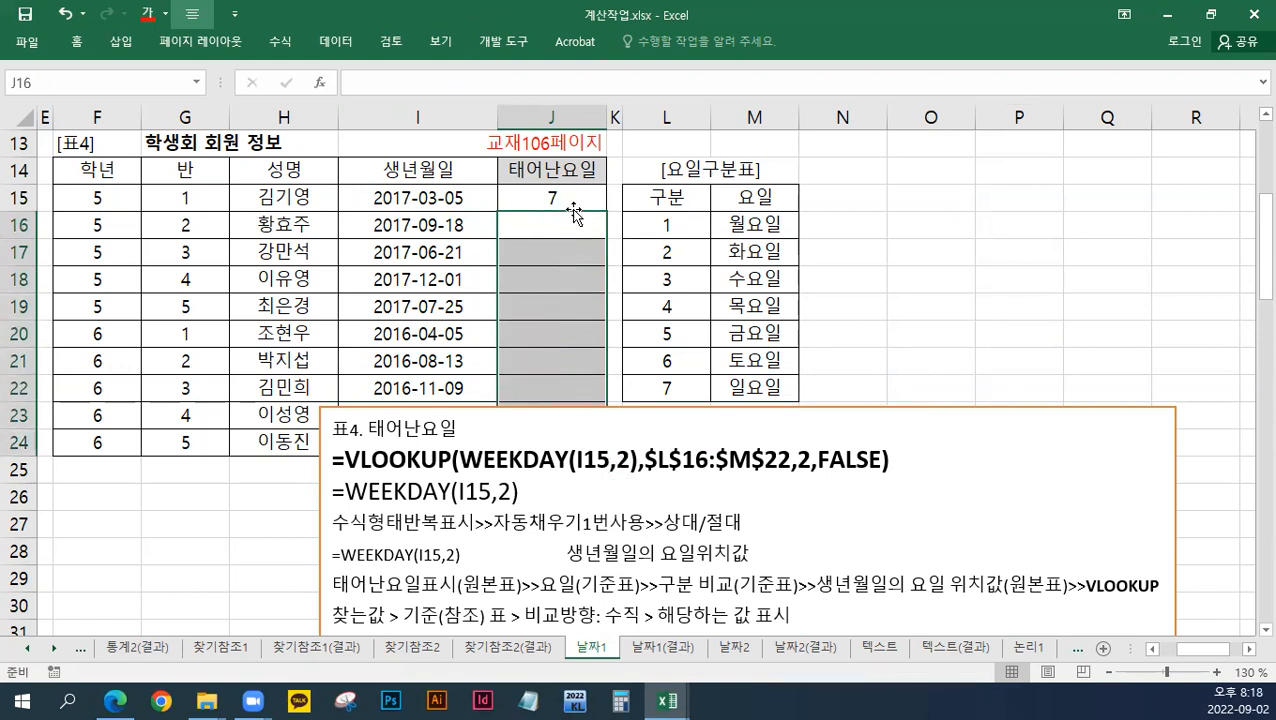
# Step: Move the notes box down to start around row 26, and fill the WEEKDAY formula from J15 down to J24
pyautogui.click(570, 200)
pyautogui.click(566, 409)
pyautogui.moveTo(566, 409); pyautogui.dragTo(545, 490)
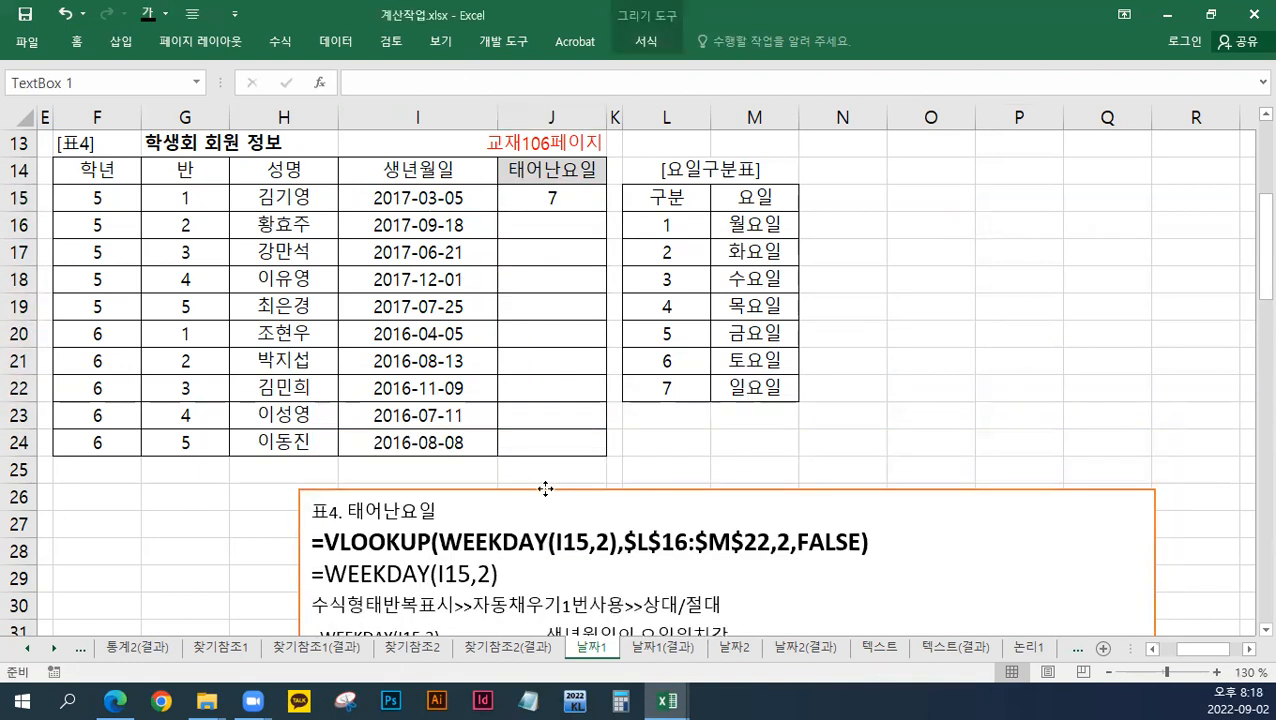
pyautogui.click(573, 196)
pyautogui.doubleClick(607, 212)
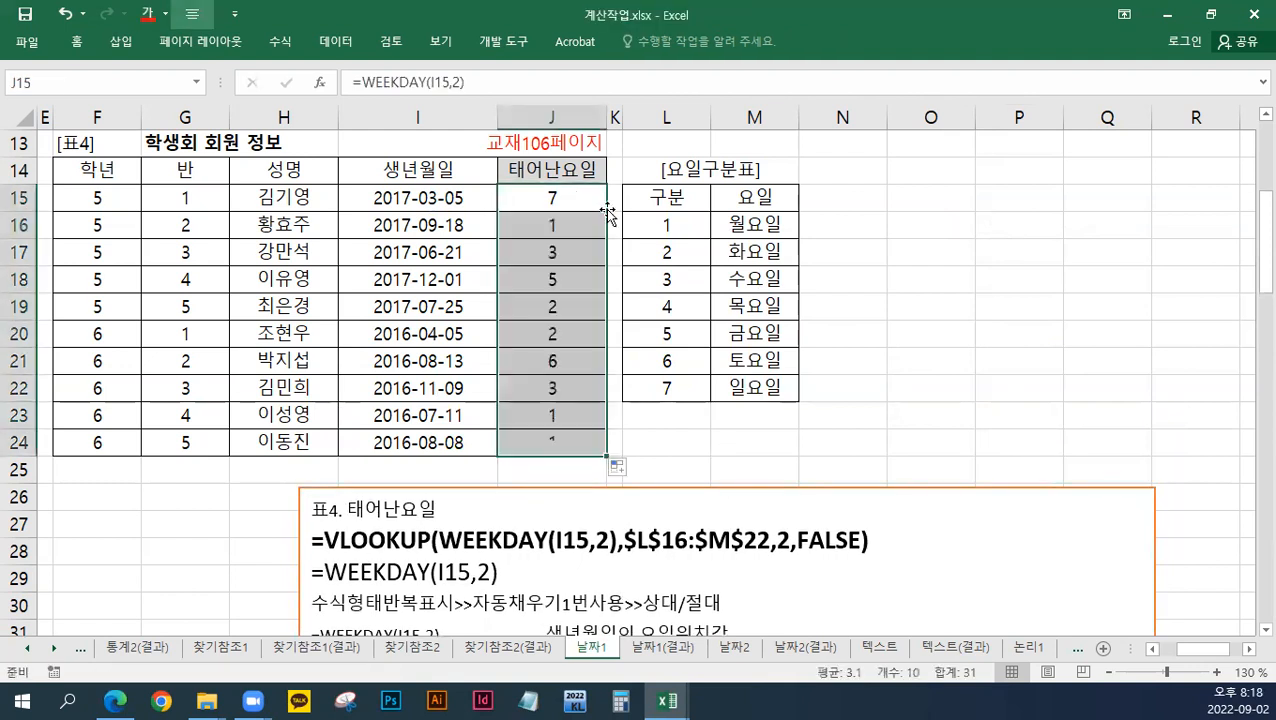
pyautogui.click(578, 202)
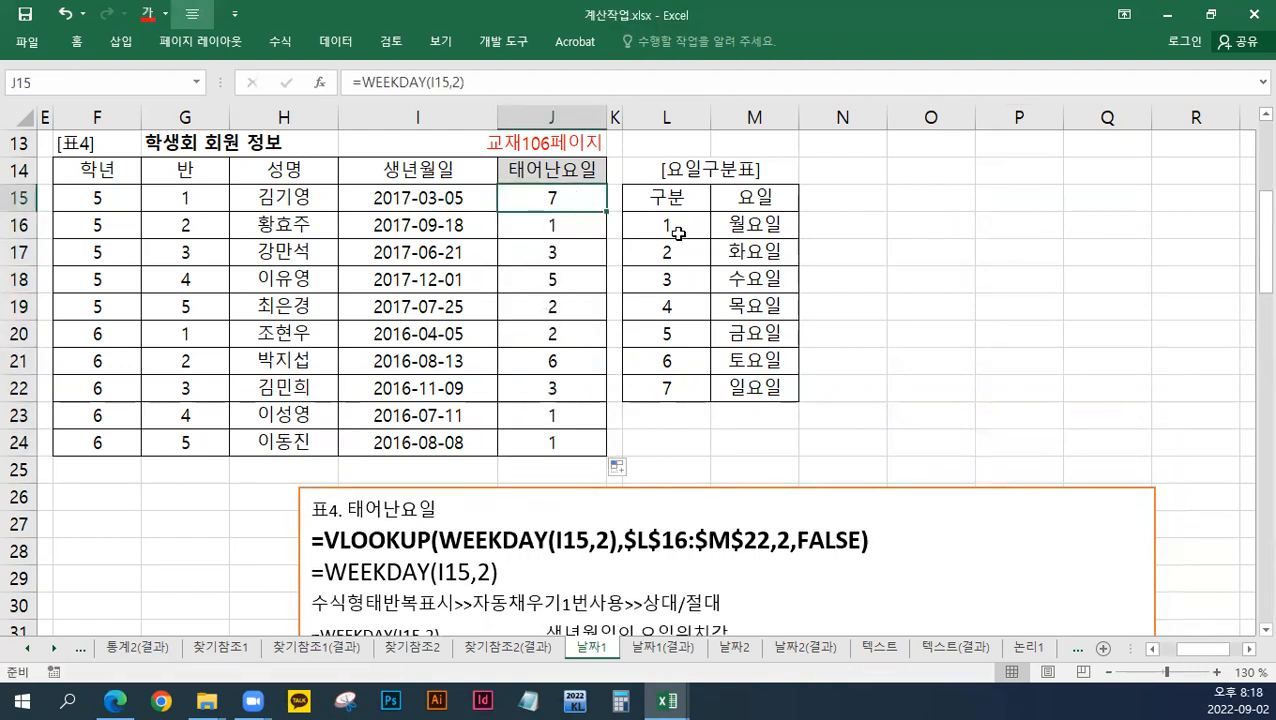
# Step: Edit J15 to nest WEEKDAY(I15,2) as the lookup value of a VLOOKUP function
pyautogui.doubleClick(527, 198)
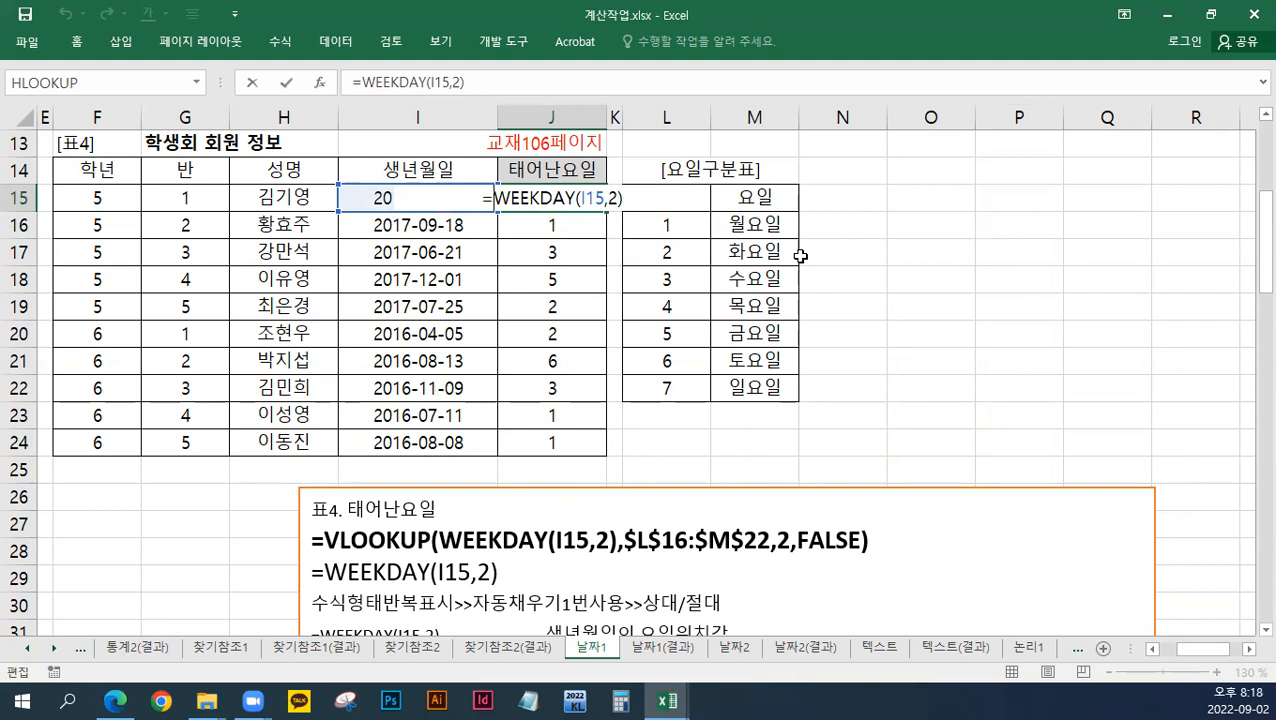
pyautogui.write('W')
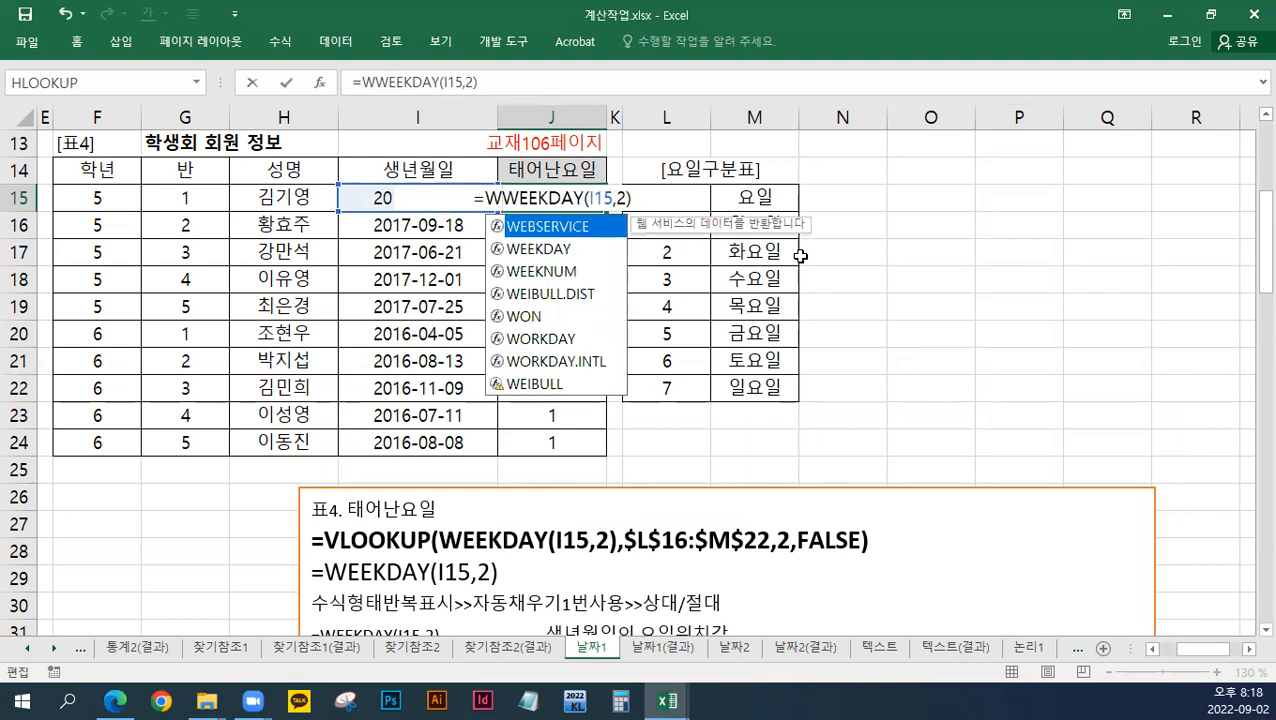
pyautogui.press('BackSpace')
pyautogui.write('VLOOKUP(')
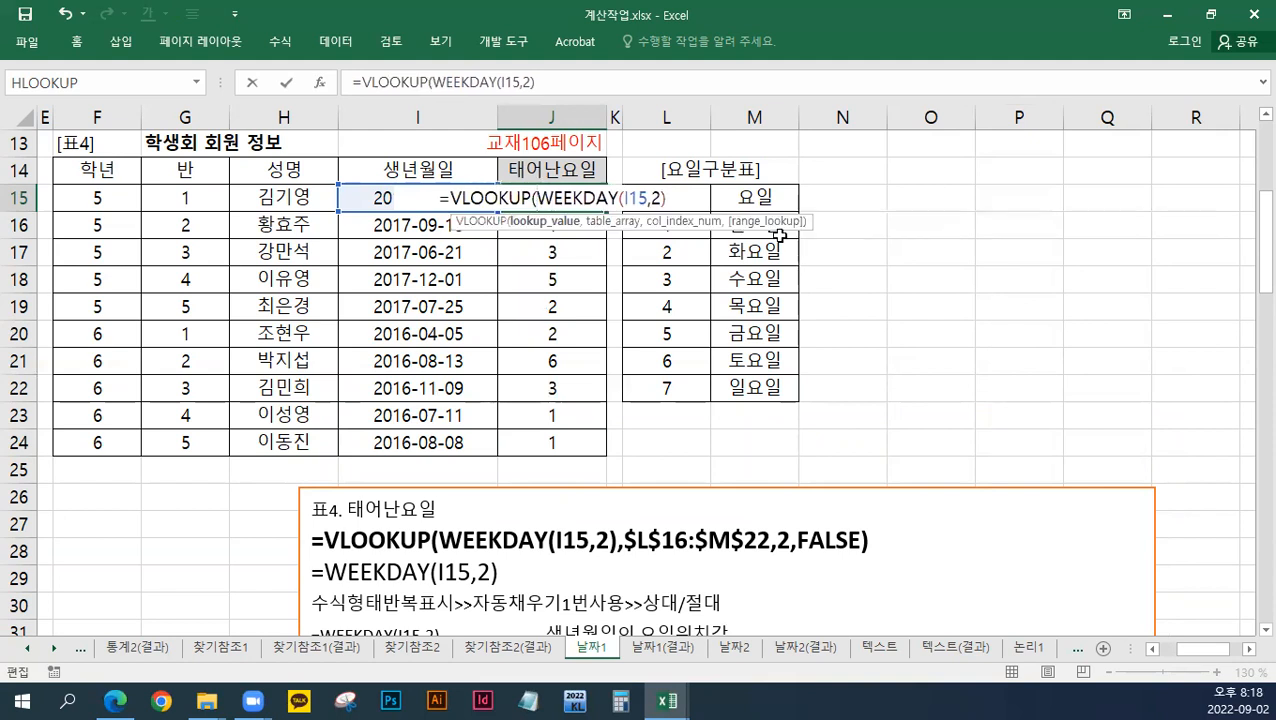
pyautogui.write(',')
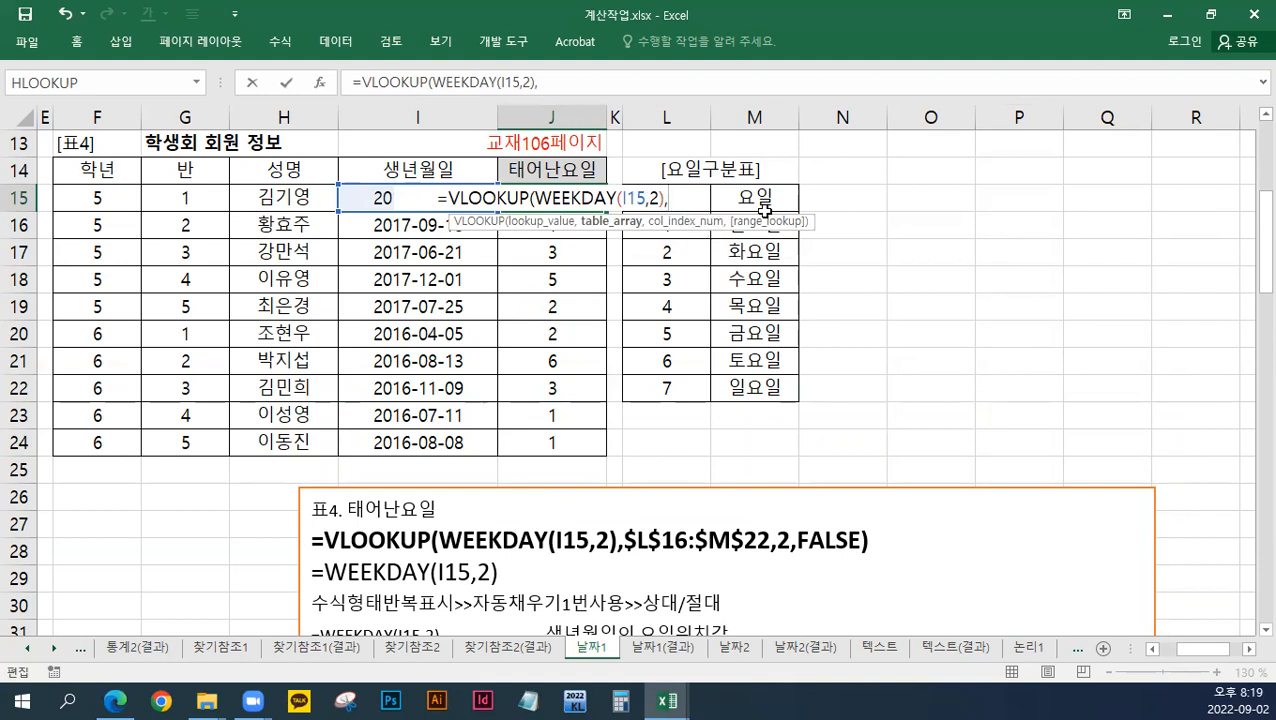
pyautogui.click(647, 234)
pyautogui.moveTo(648, 241); pyautogui.dragTo(773, 390)
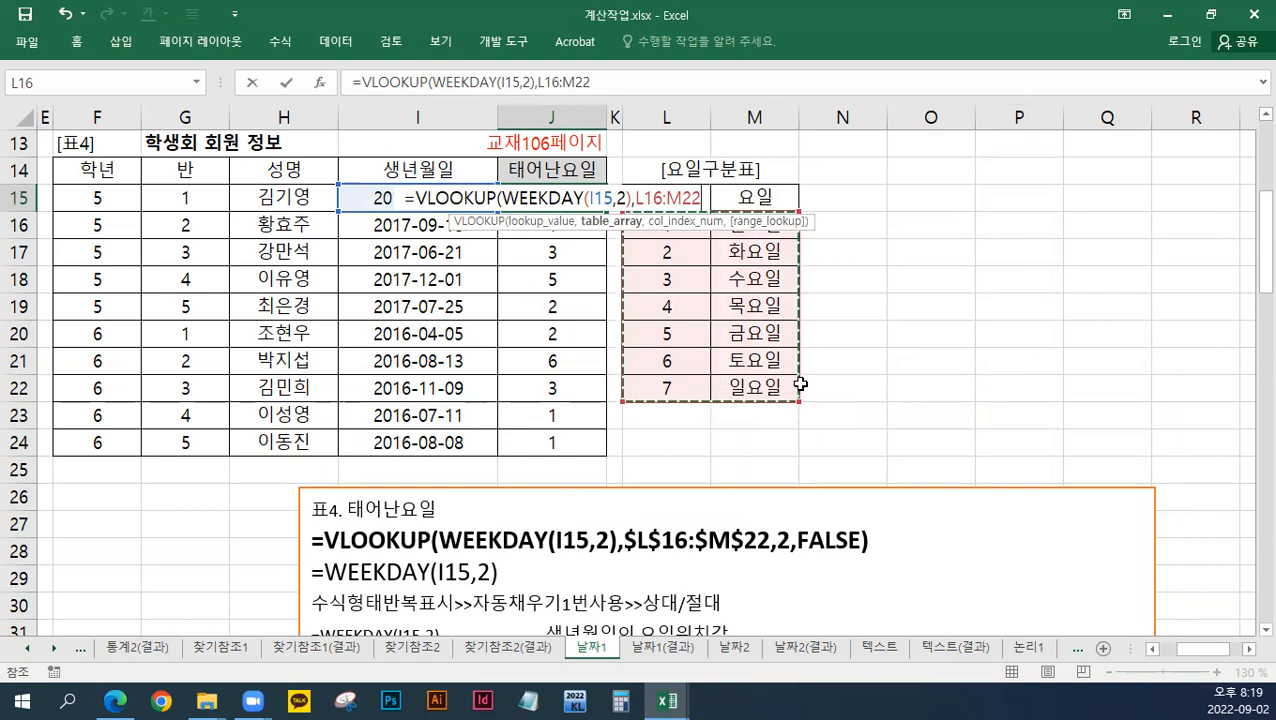
pyautogui.press('BackSpace')
pyautogui.press('BackSpace')
pyautogui.press('BackSpace')
pyautogui.press('BackSpace')
pyautogui.press('BackSpace')
pyautogui.press('BackSpace')
pyautogui.press('BackSpace')
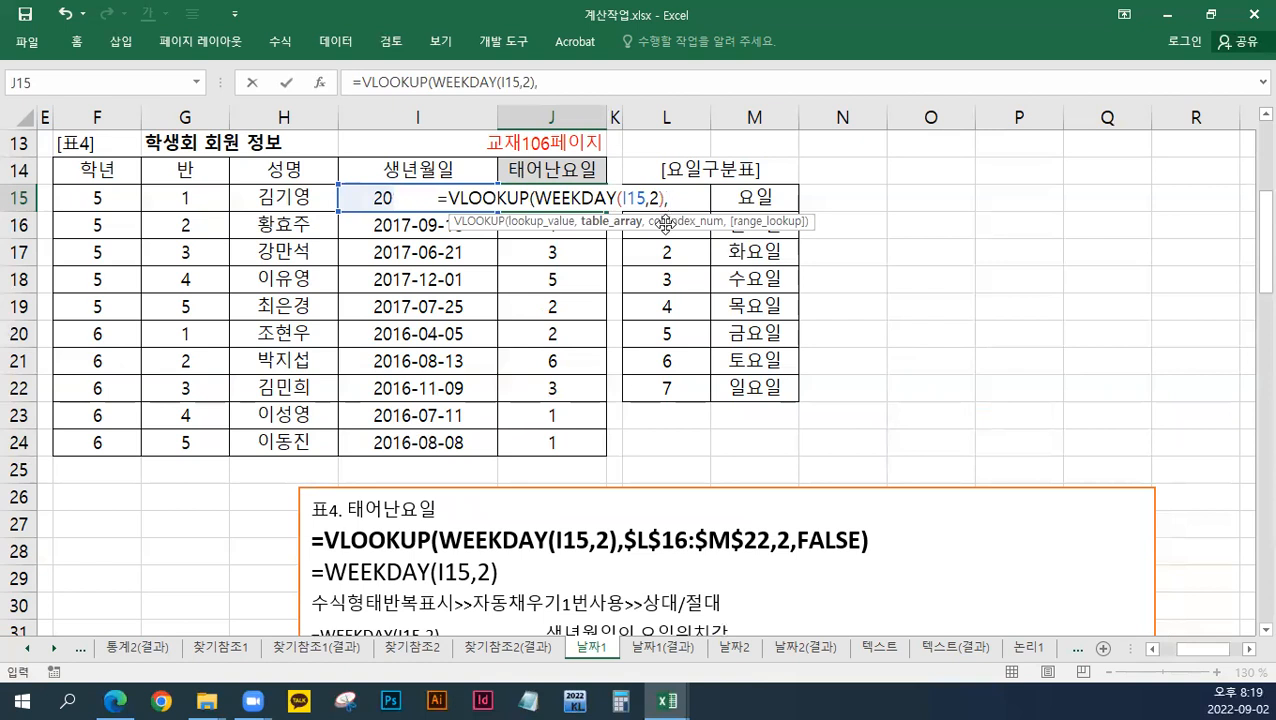
# Step: Set the lookup table in the J15 formula to the absolute range $L$16:$M$22
pyautogui.moveTo(676, 388); pyautogui.dragTo(693, 222)
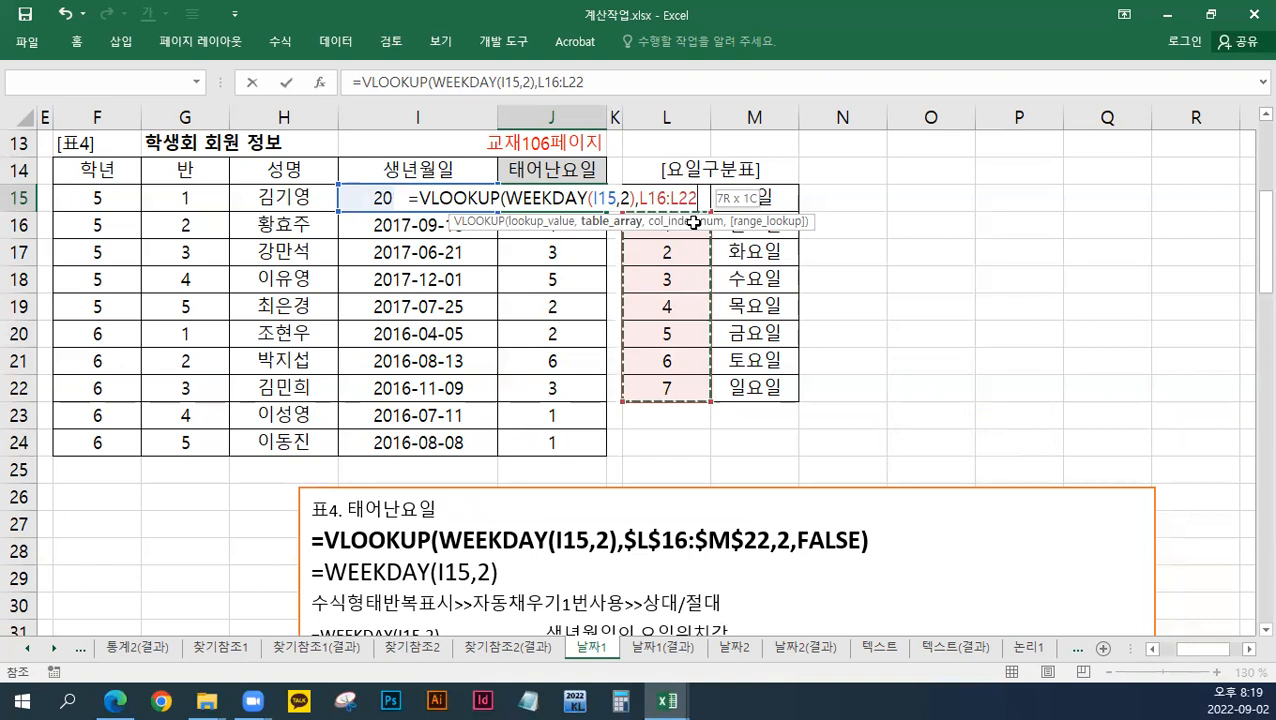
pyautogui.moveTo(693, 222); pyautogui.dragTo(765, 225)
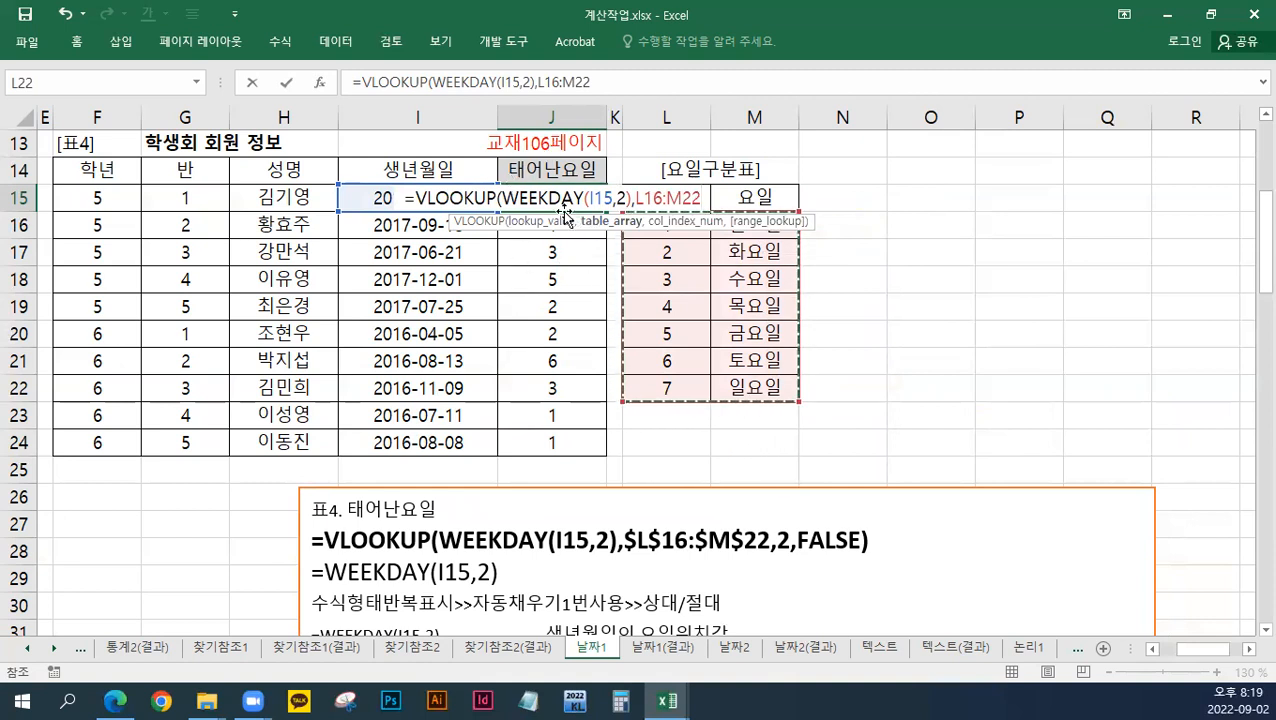
pyautogui.press('F4')
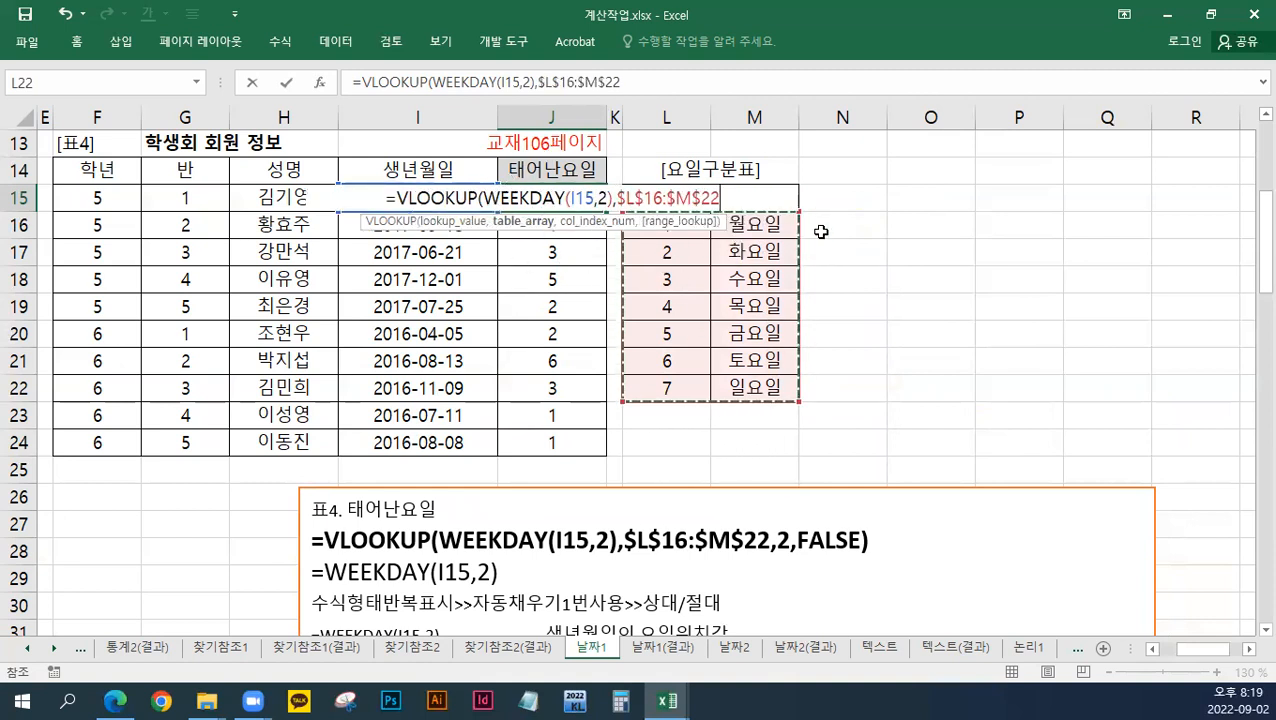
pyautogui.write(',')
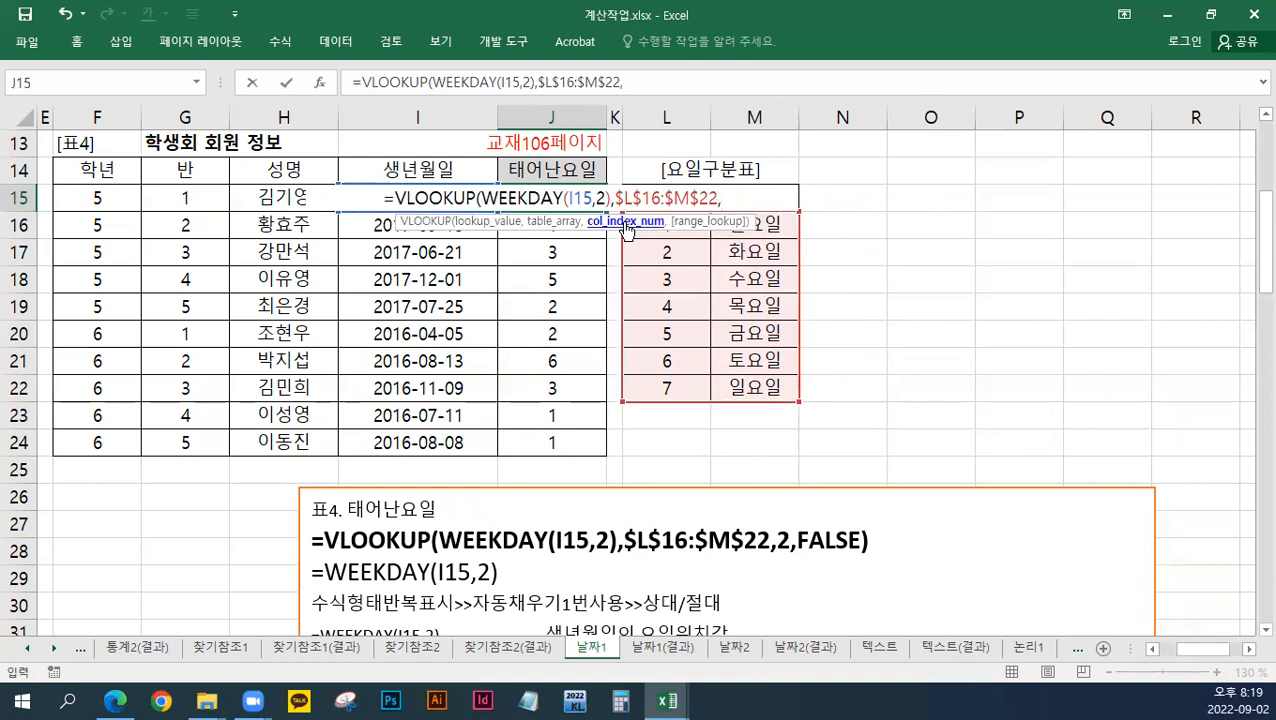
# Step: Complete the J15 VLOOKUP with column number 2 and exact match FALSE, keeping the cell selected
pyautogui.write('2')
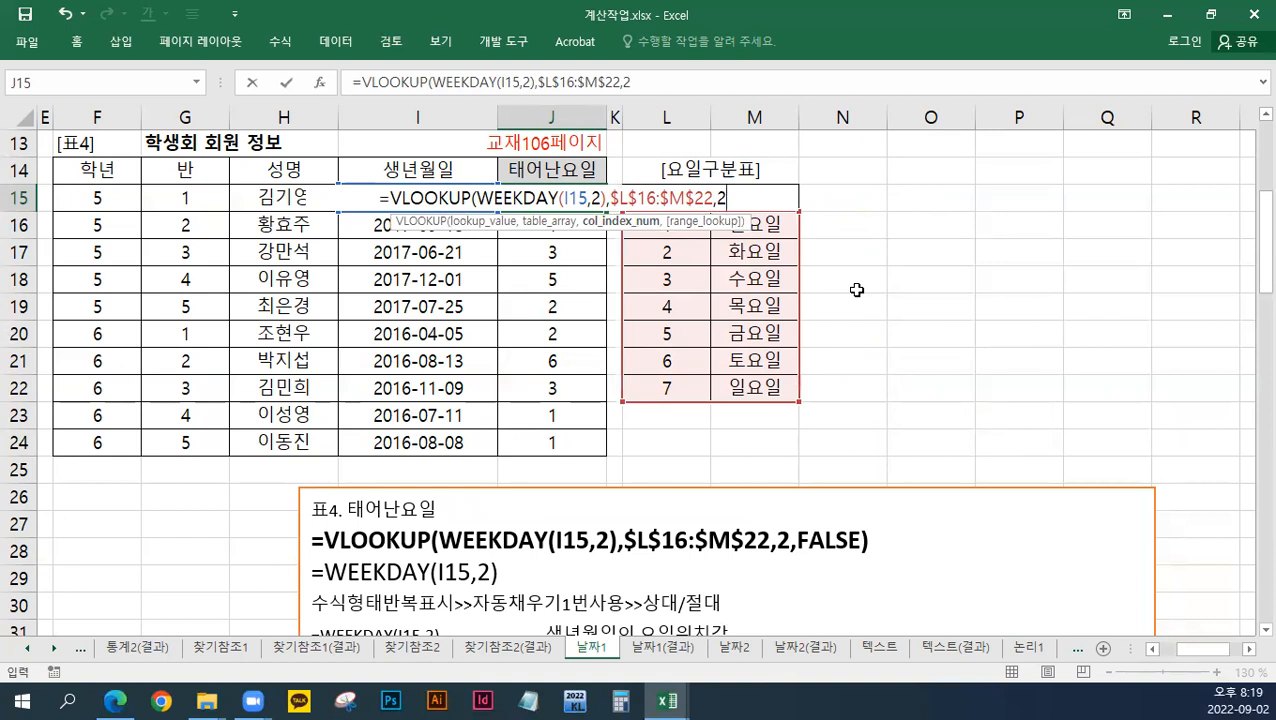
pyautogui.write(',')
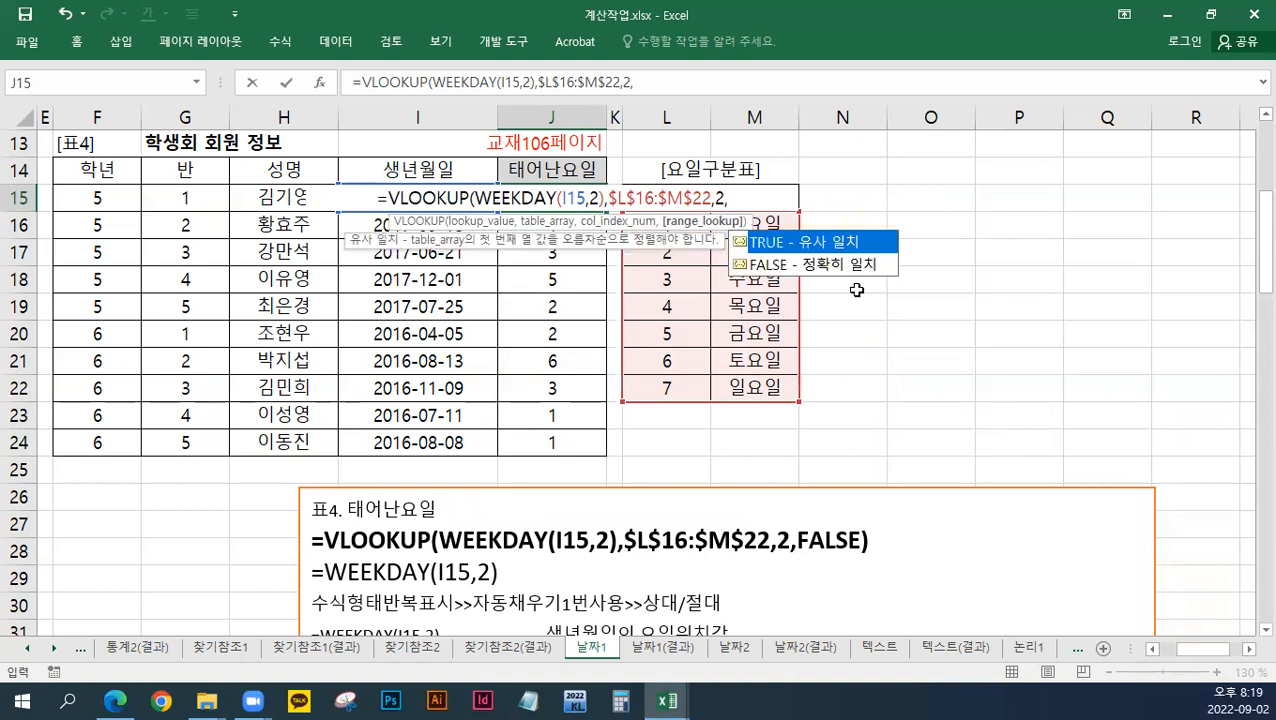
pyautogui.write('FAL')
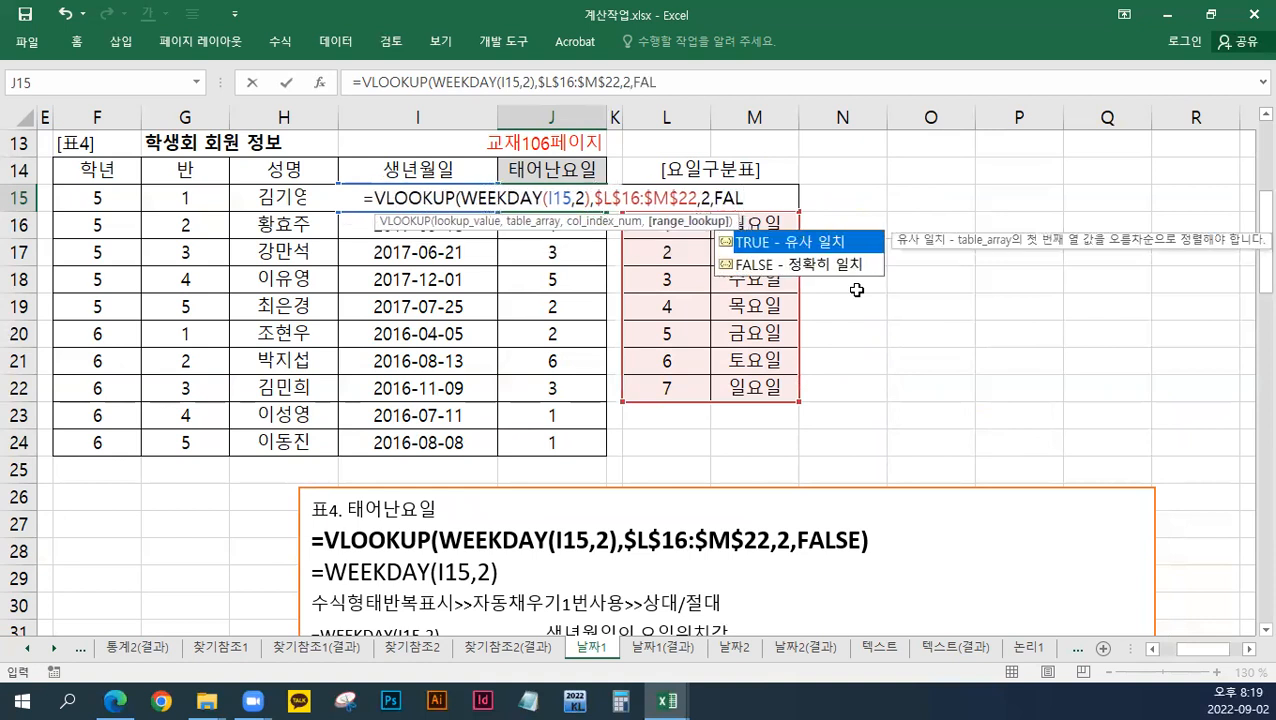
pyautogui.write('SE')
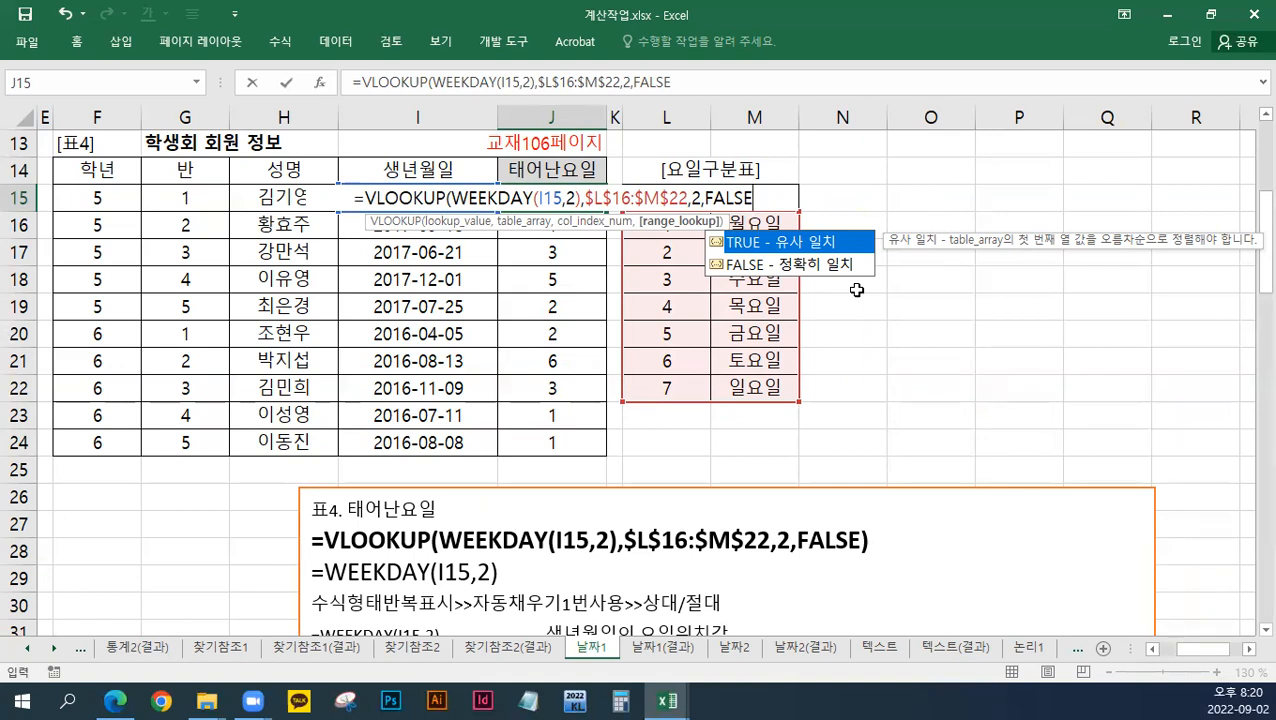
pyautogui.write(')')
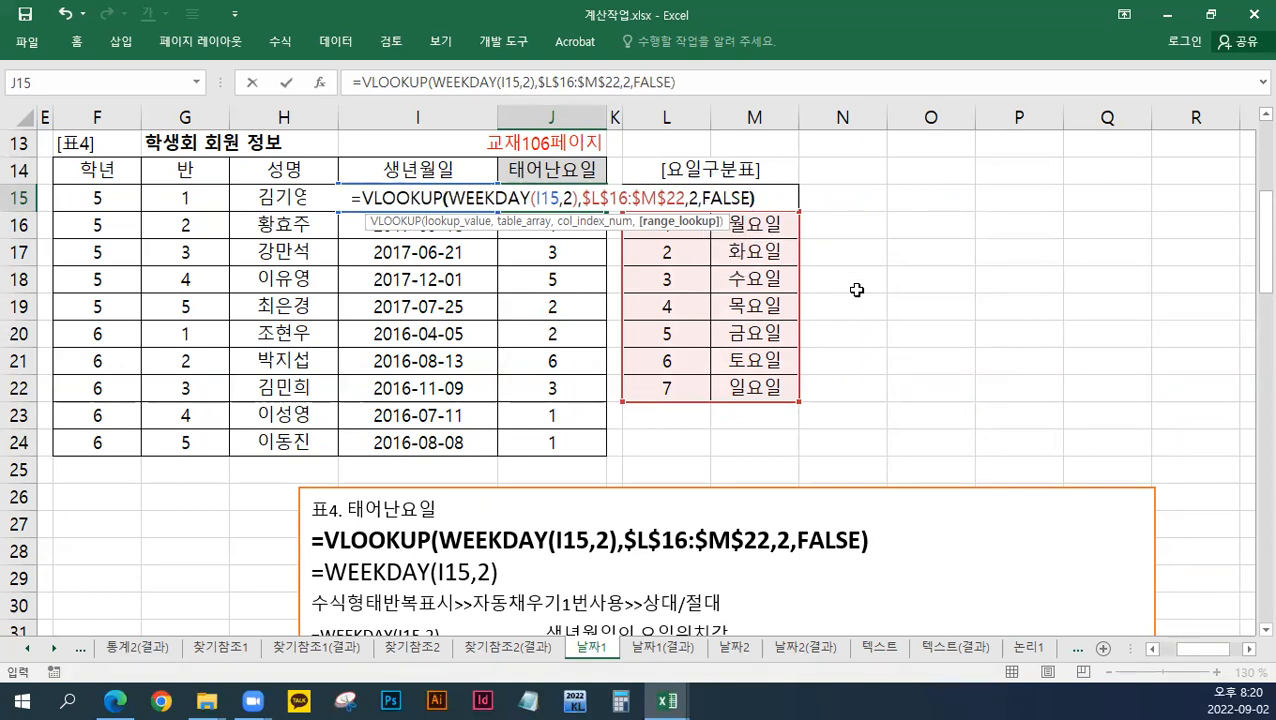
pyautogui.hotkey('ctrl', 'Return')
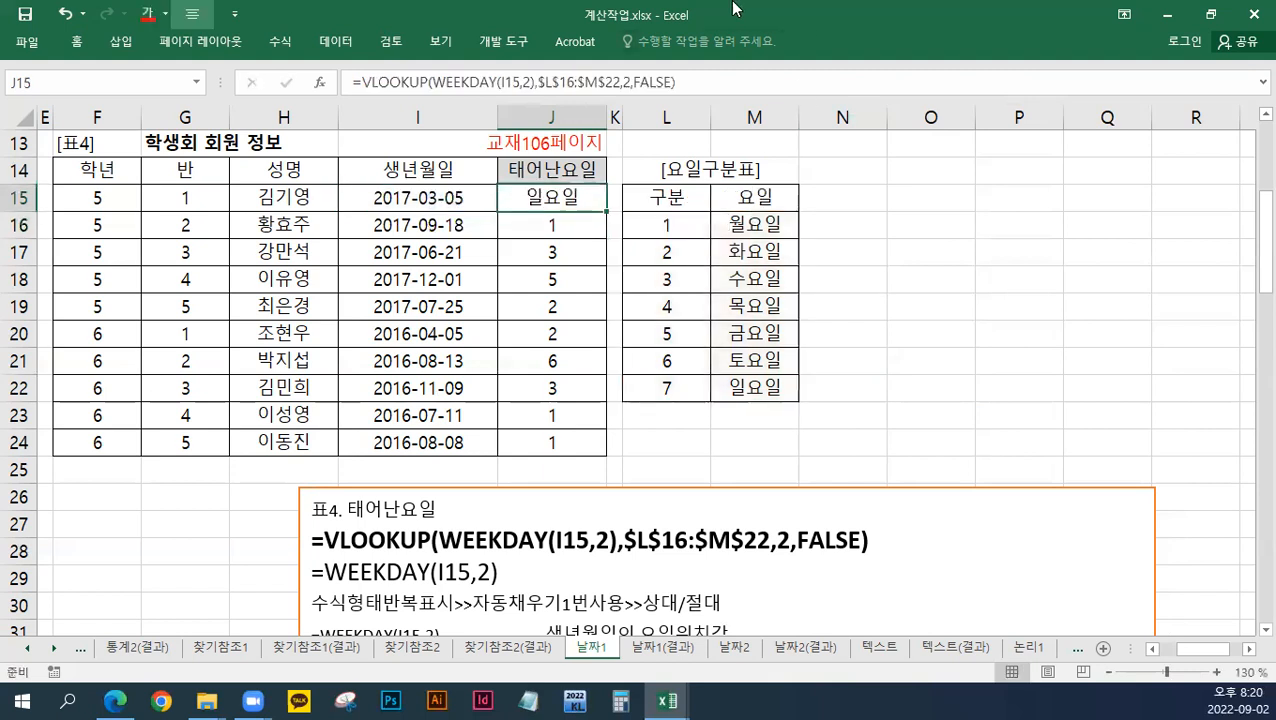
# Step: Fill the VLOOKUP formula from J15 down to J24 and save the workbook
pyautogui.moveTo(607, 211); pyautogui.dragTo(610, 455)
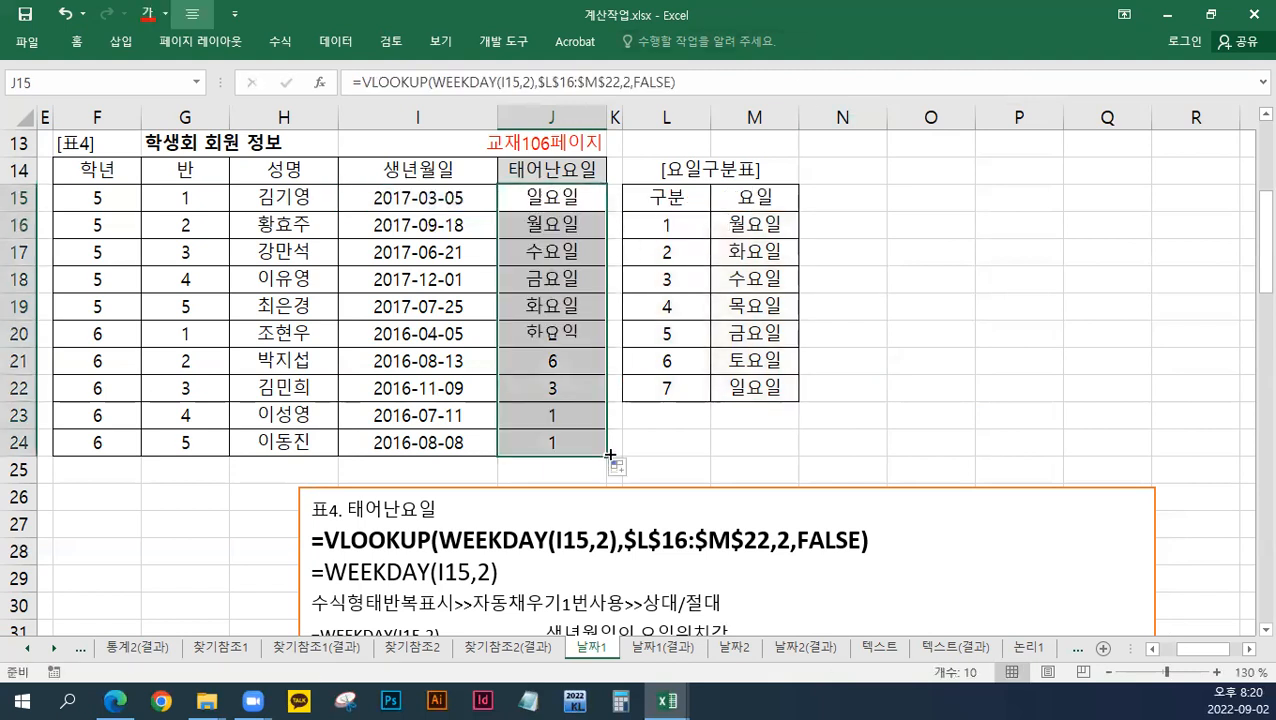
pyautogui.click(30, 15)
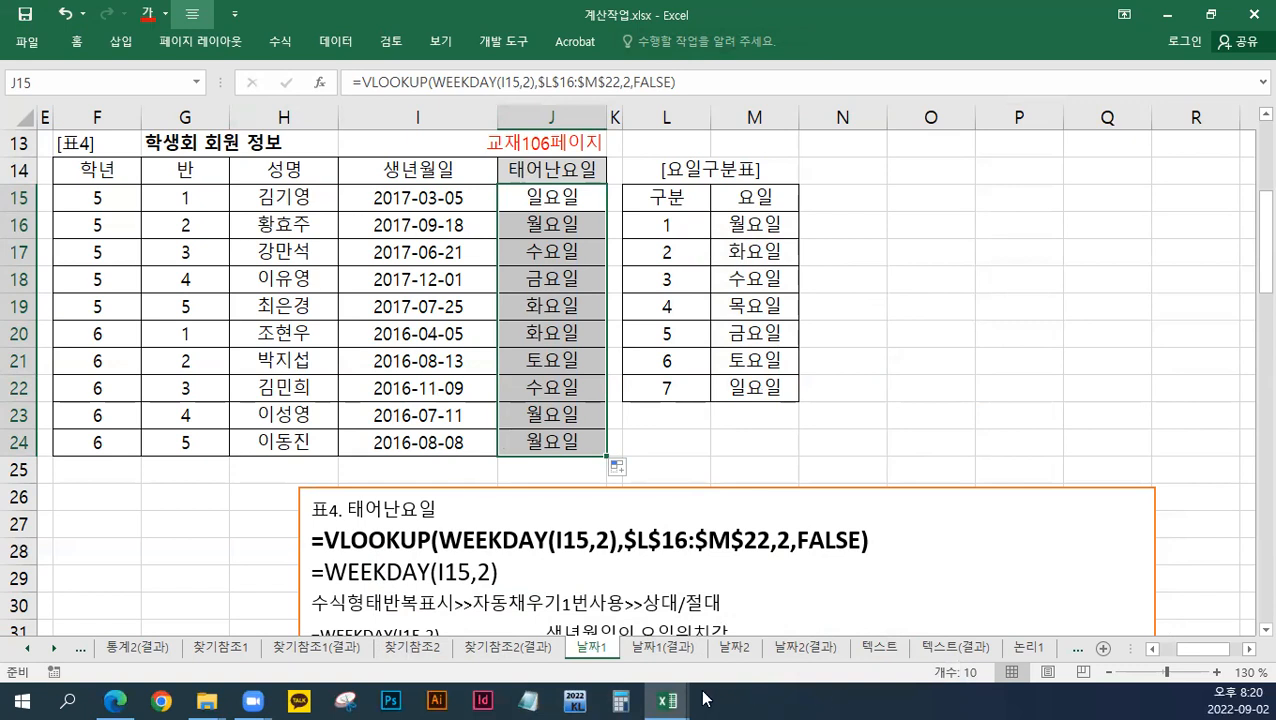
# Step: Switch to the 액셀기능정리_컴활2급실기.xlsm workbook and show its 함수_찾기참조 sheet in a maximized window
pyautogui.moveTo(680, 698)
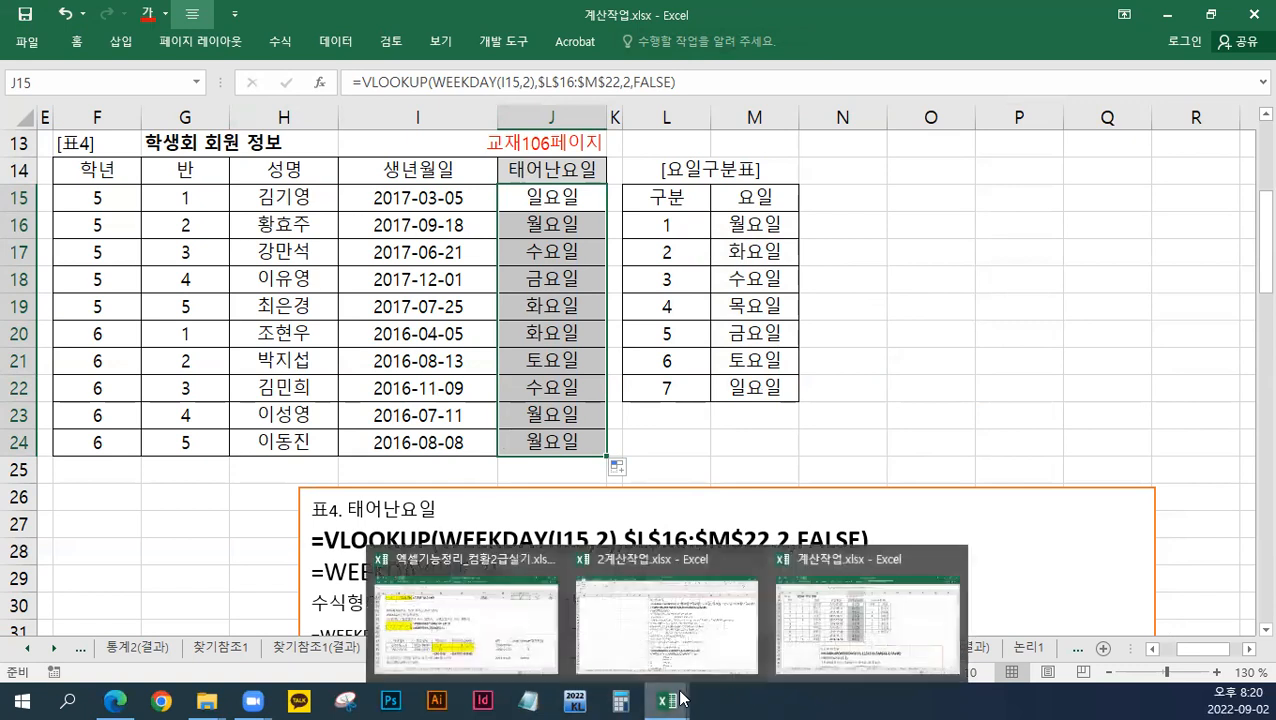
pyautogui.click(505, 653)
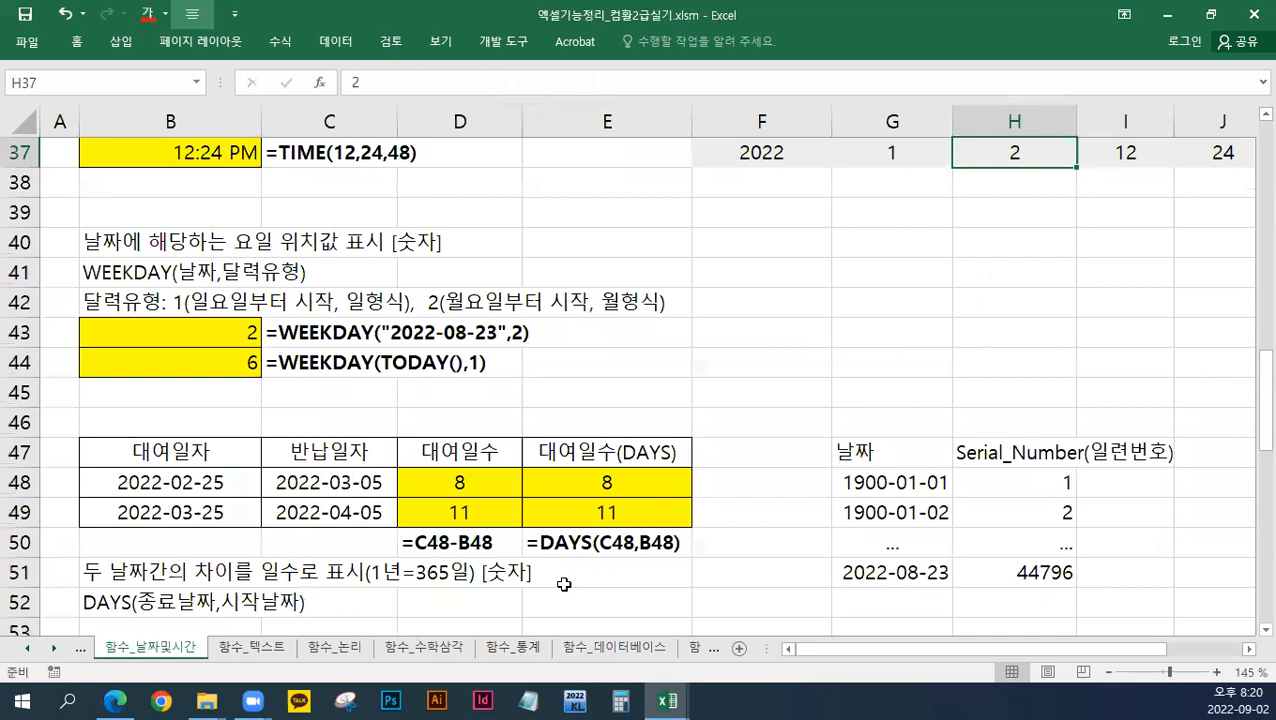
pyautogui.scroll(-2, 686, 524)
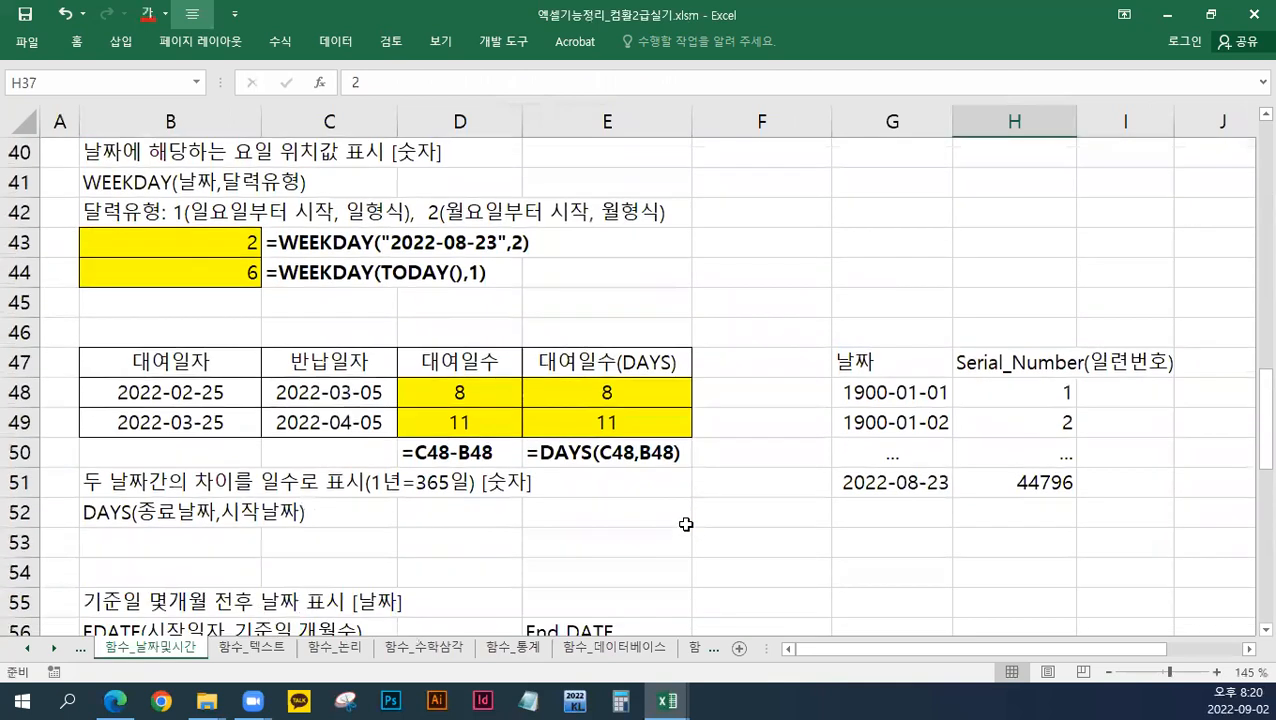
pyautogui.scroll(-1, 686, 524)
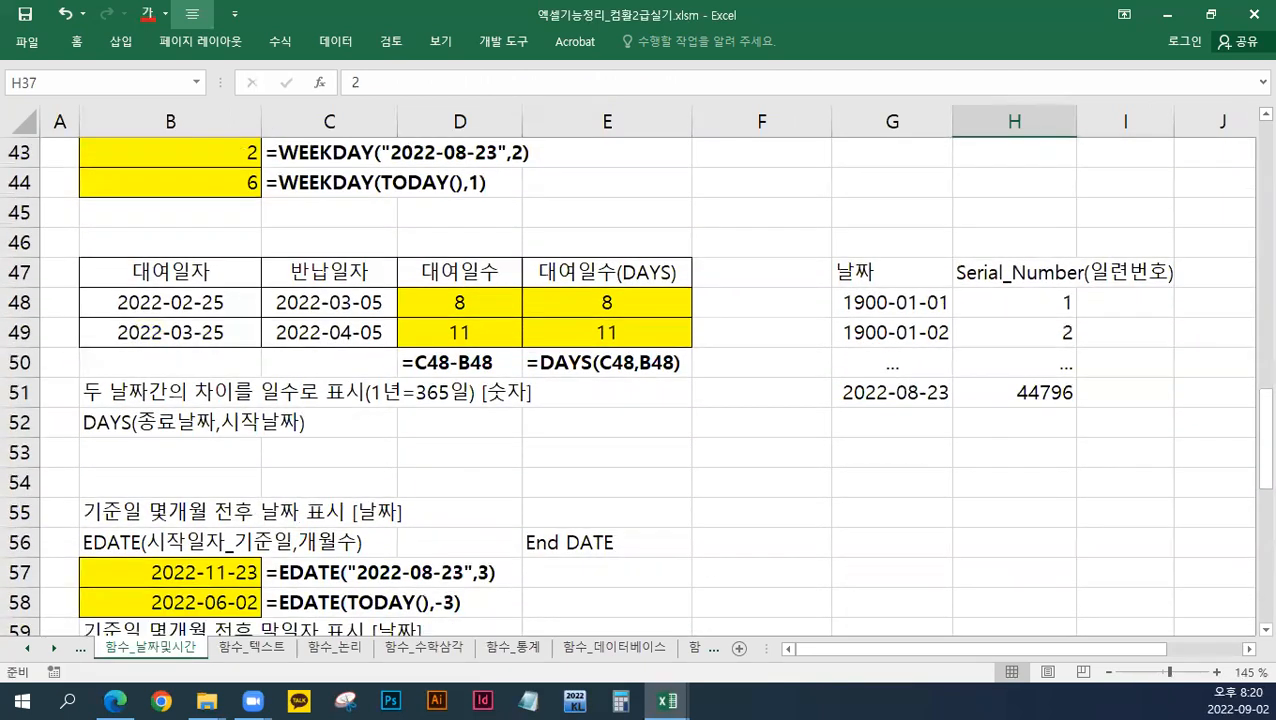
pyautogui.click(1210, 14)
pyautogui.click(103, 512)
pyautogui.click(103, 512)
pyautogui.click(103, 512)
pyautogui.click(103, 512)
pyautogui.click(385, 512)
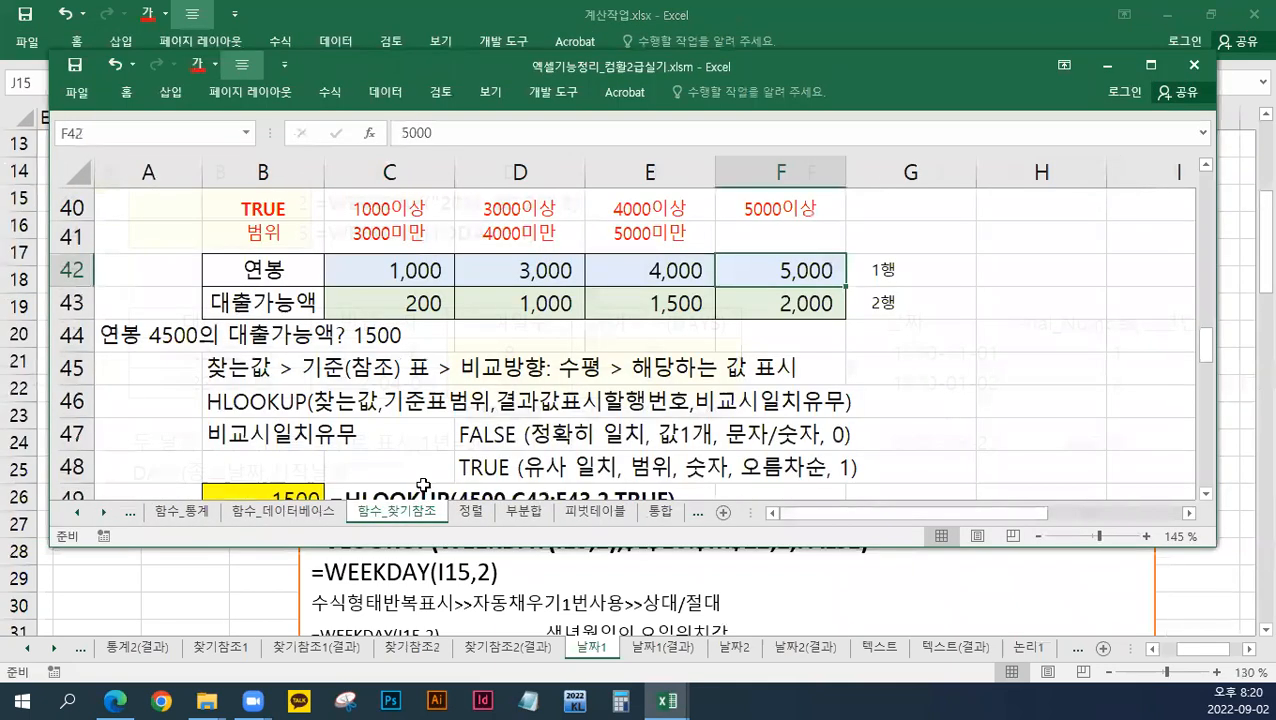
pyautogui.doubleClick(585, 71)
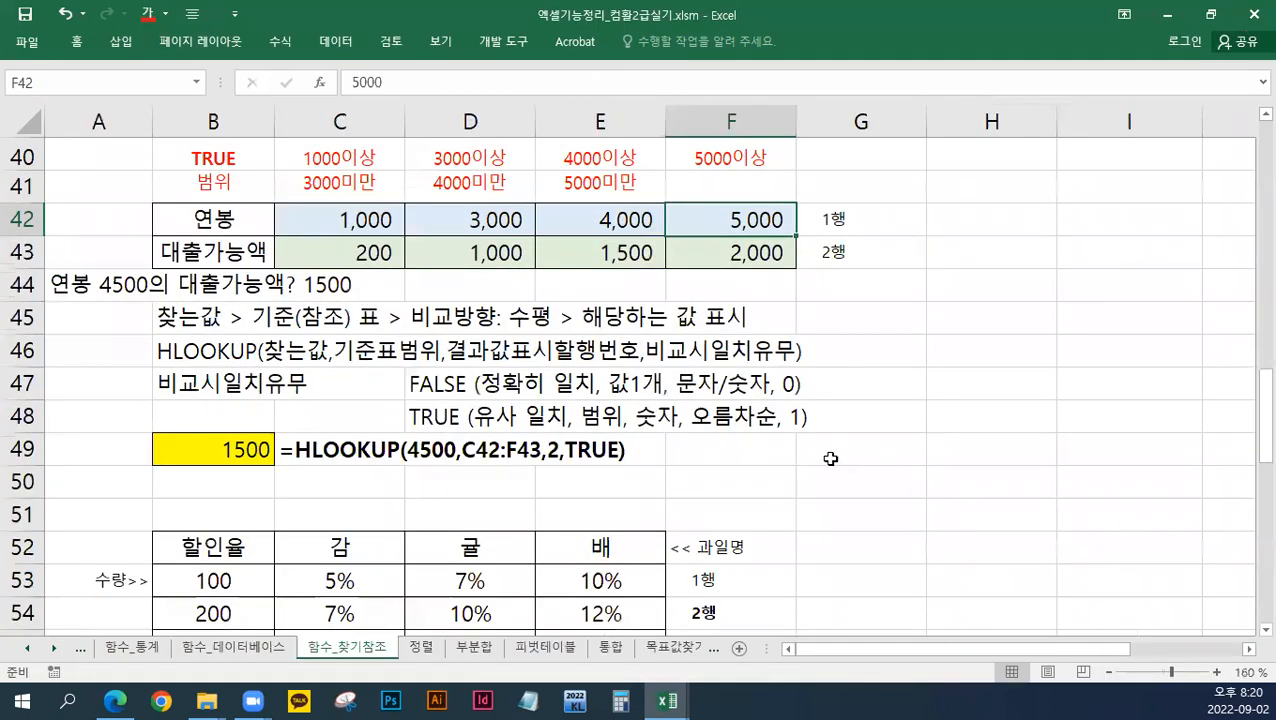
# Step: Examine the INDEX notes and how the 배 discount rate for quantity 200 is located by row and column in the 할인율 table
pyautogui.click(543, 474)
pyautogui.scroll(-3, 543, 474)
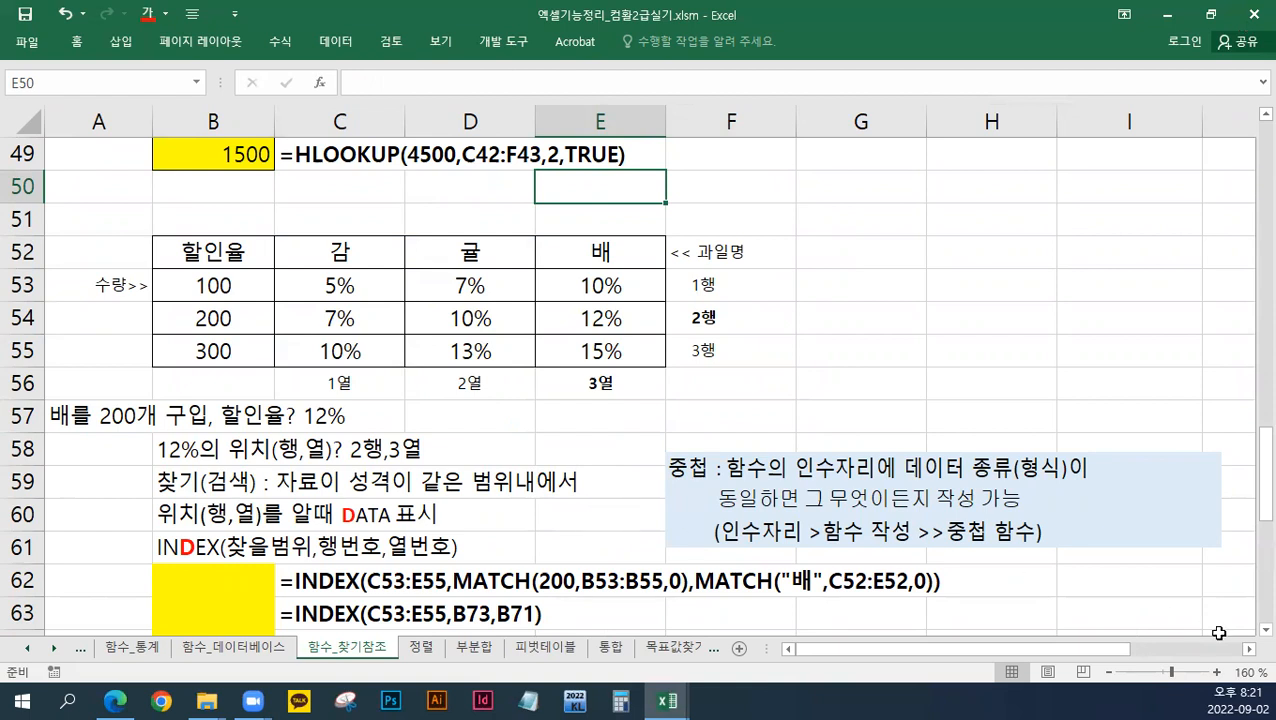
pyautogui.click(1265, 630)
pyautogui.click(1265, 630)
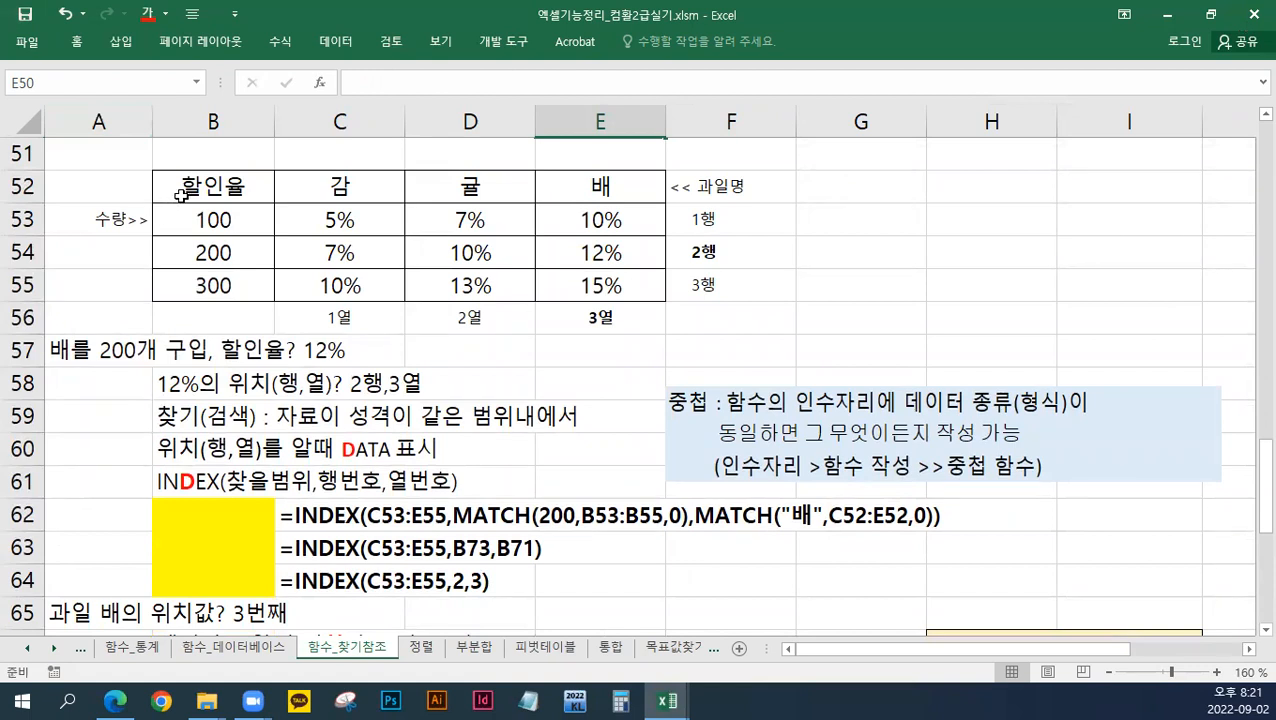
pyautogui.scroll(3, 326, 300)
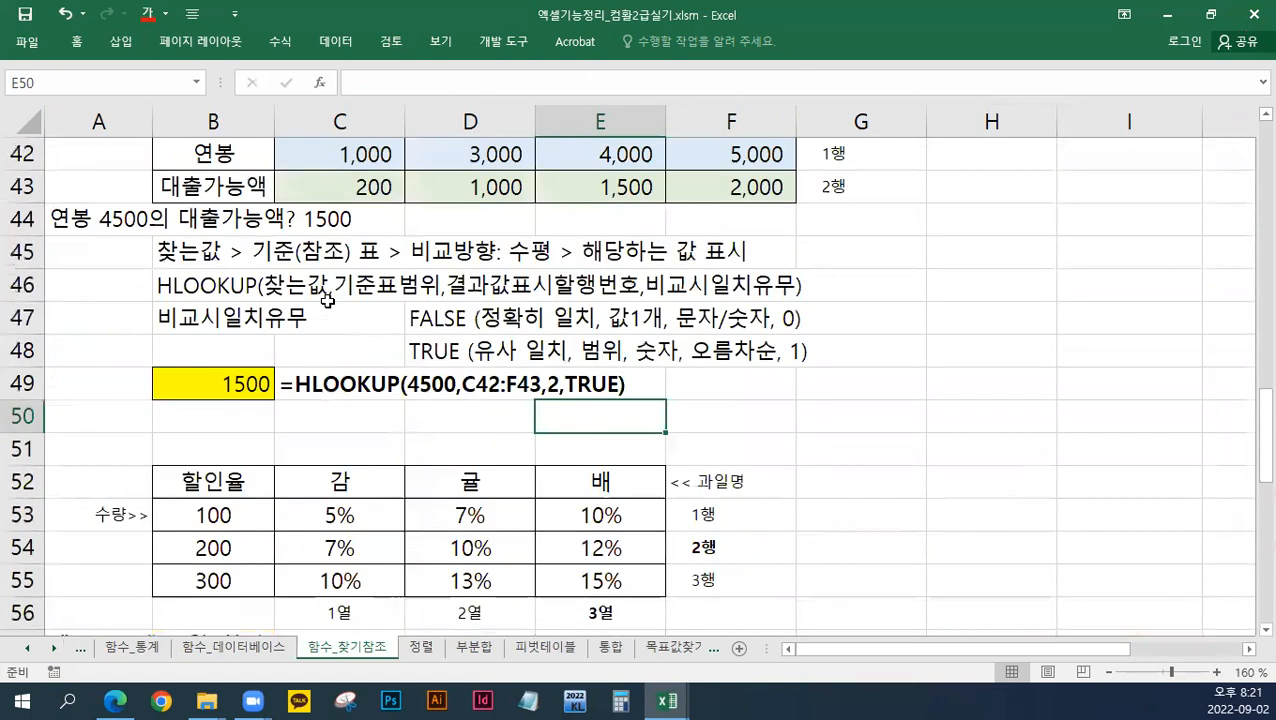
pyautogui.scroll(-2, 328, 302)
pyautogui.scroll(-2, 328, 302)
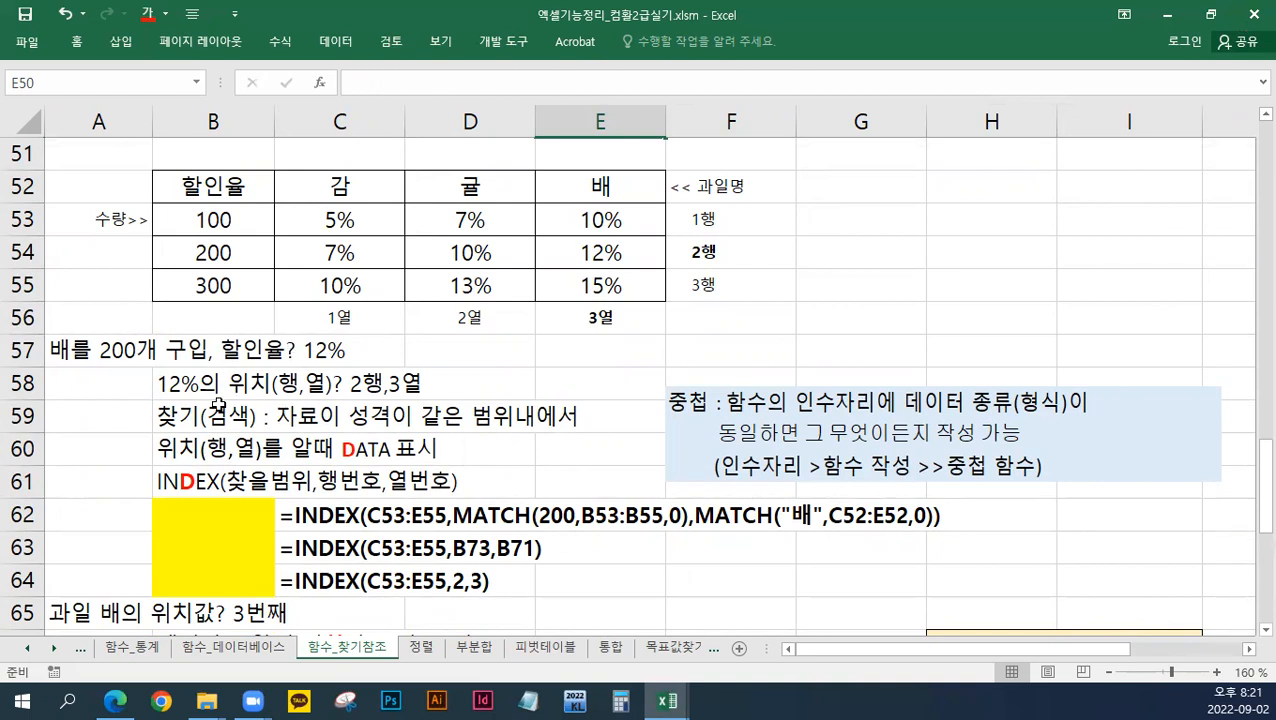
pyautogui.click(76, 380)
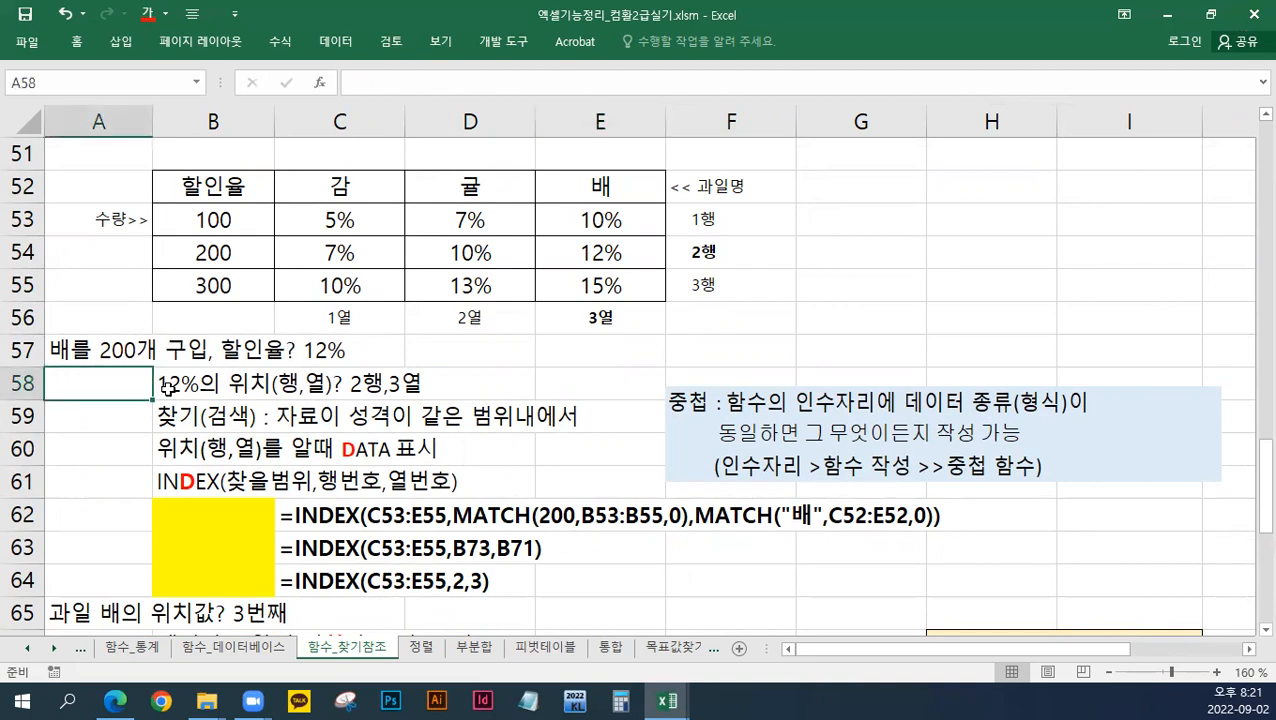
pyautogui.click(600, 253)
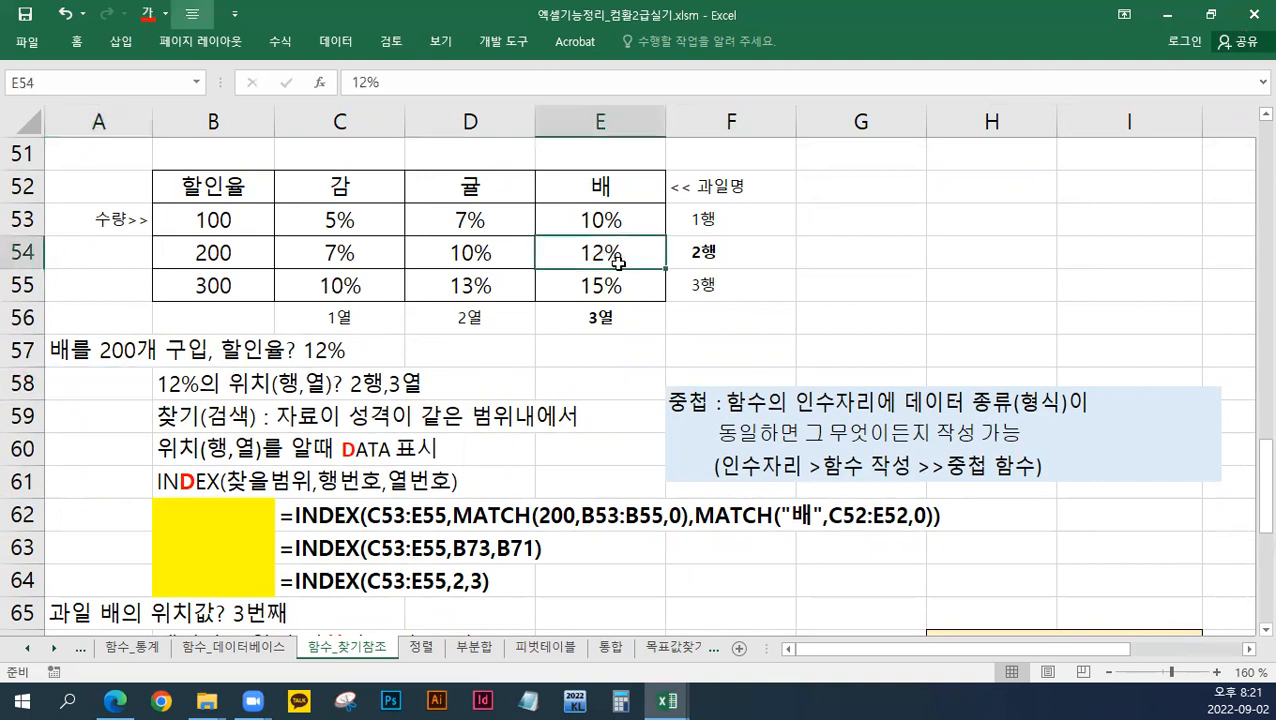
# Step: Make the 배 discount rate for quantity 200 in E54 bold with red text
pyautogui.hotkey('ctrl', 'b')
pyautogui.keyDown('ctrl'); pyautogui.click(603, 318); pyautogui.keyUp('ctrl')
pyautogui.keyDown('ctrl'); pyautogui.click(710, 253); pyautogui.keyUp('ctrl')
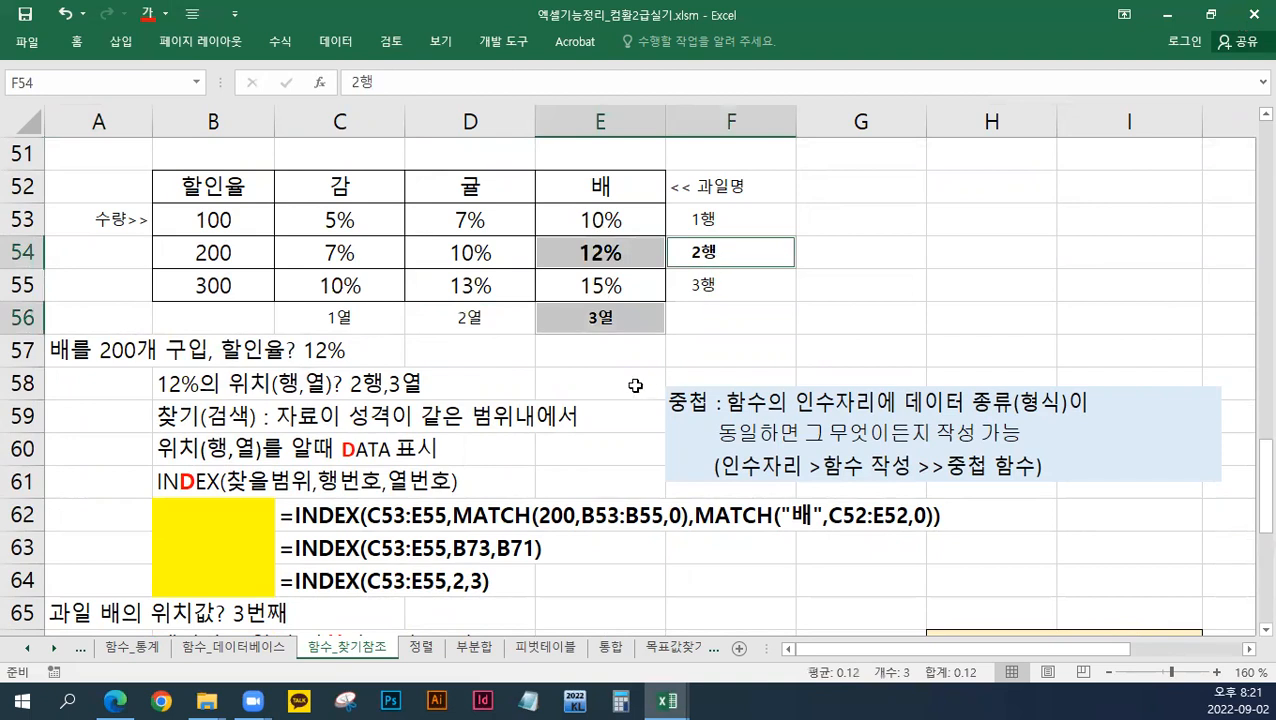
pyautogui.click(595, 266)
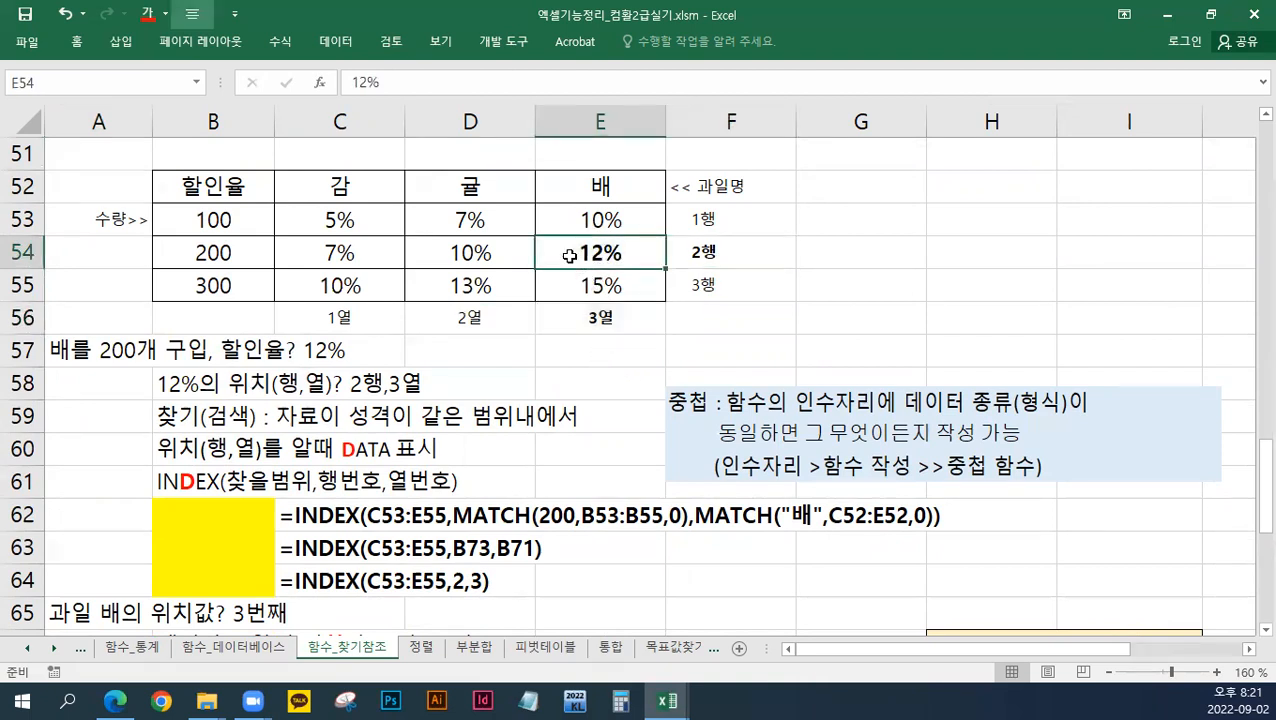
pyautogui.rightClick(569, 256)
pyautogui.click(679, 227)
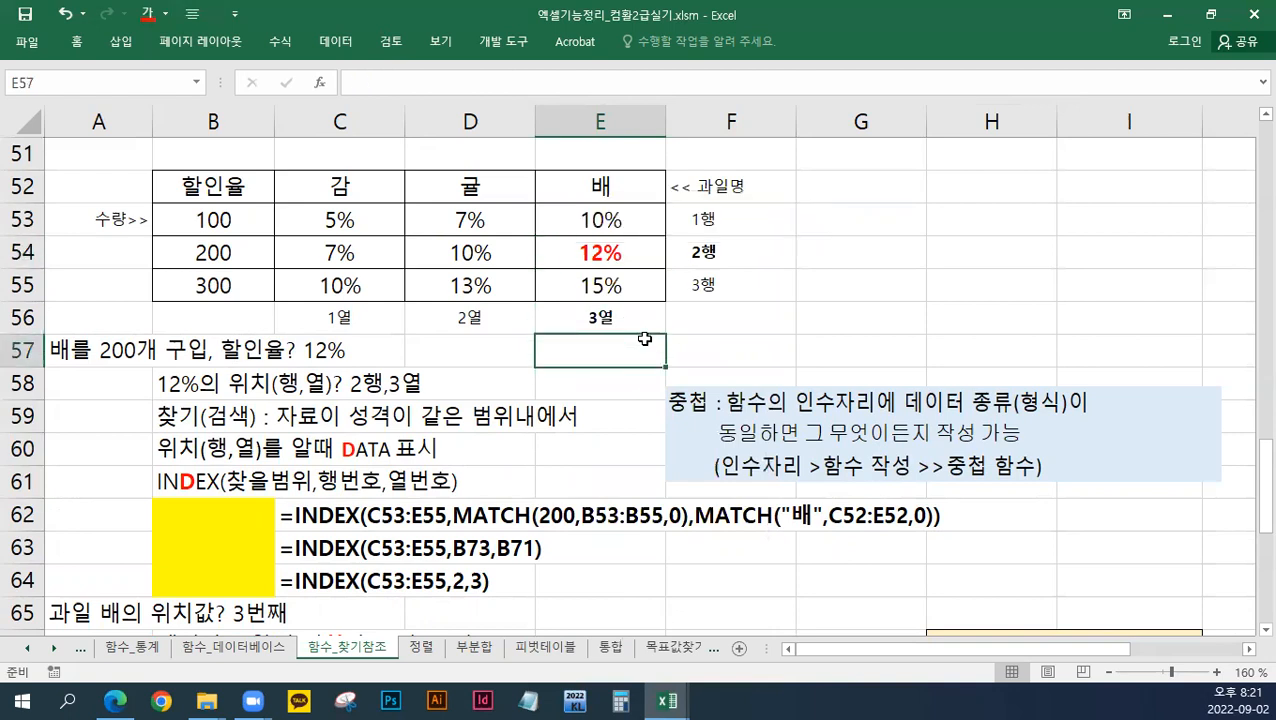
# Step: Shade the discount rate cells C53:E55 of the 할인율 table with a light green fill
pyautogui.moveTo(363, 225); pyautogui.dragTo(598, 273)
pyautogui.rightClick(598, 273)
pyautogui.click(690, 231)
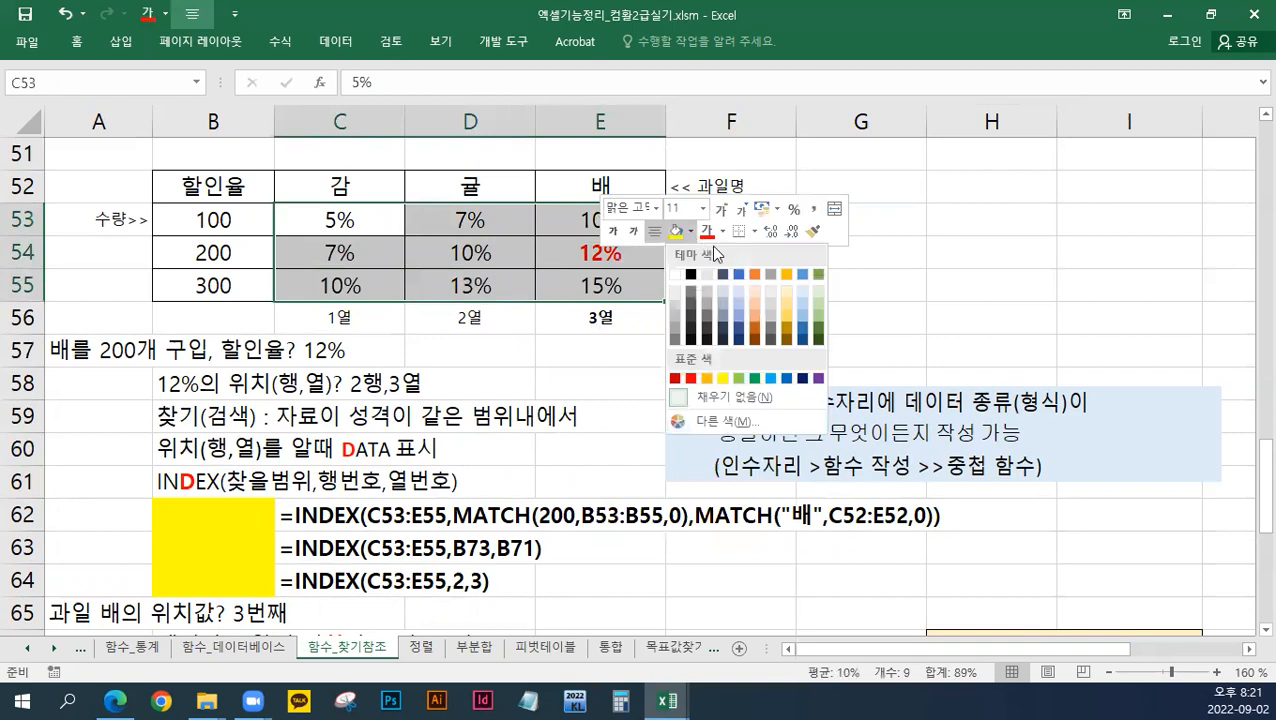
pyautogui.click(818, 292)
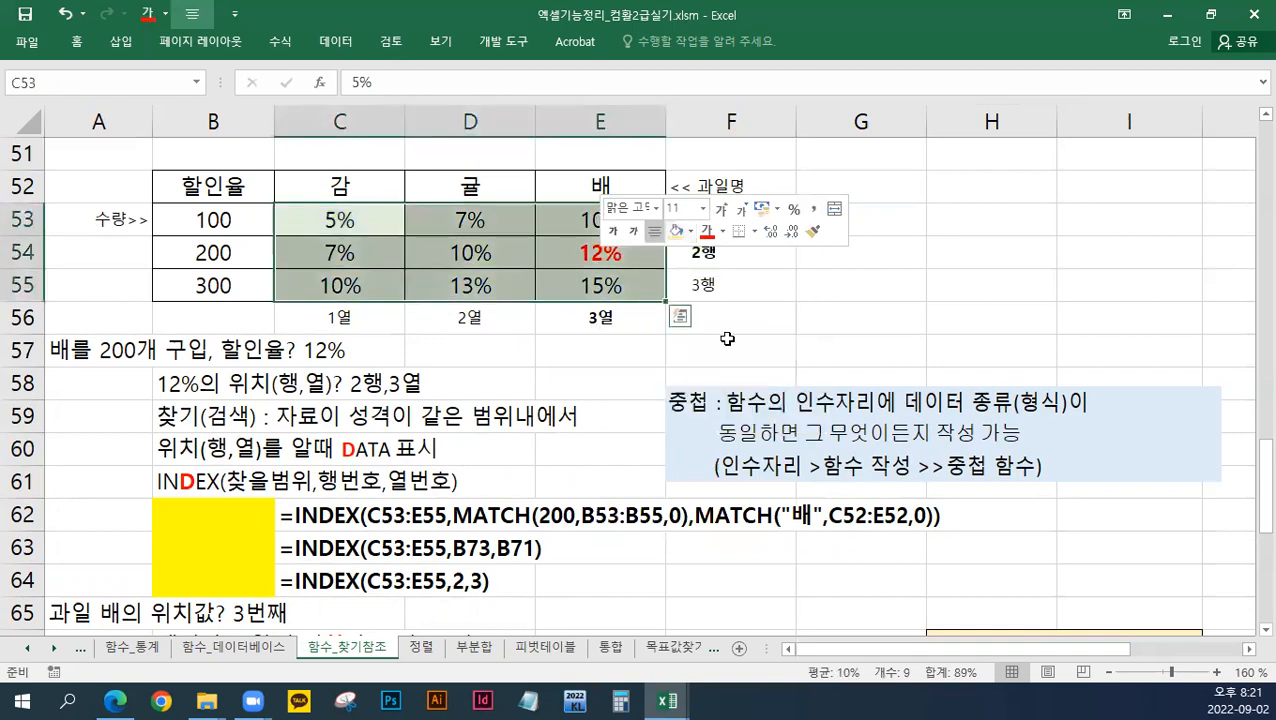
# Step: Examine the row 59 search note alongside the discount rate range C53:E55 and the 배 rate in E54
pyautogui.moveTo(130, 413); pyautogui.dragTo(624, 420)
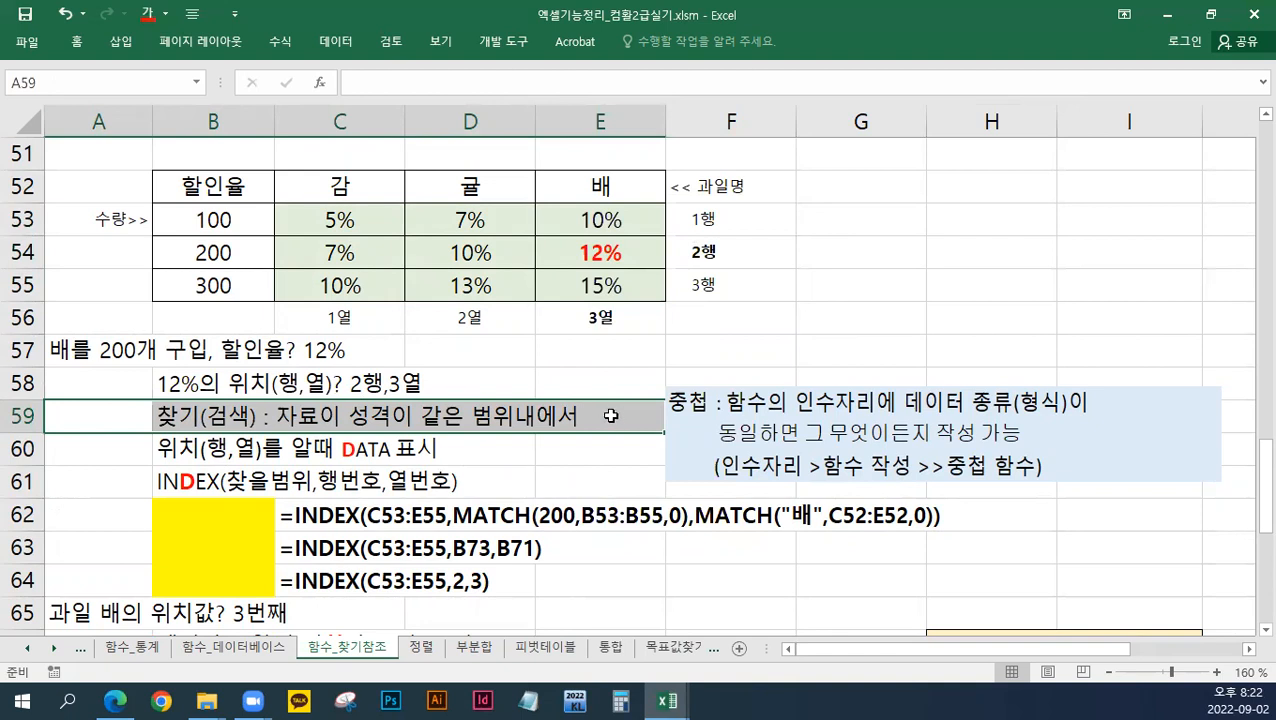
pyautogui.moveTo(357, 222); pyautogui.dragTo(549, 269)
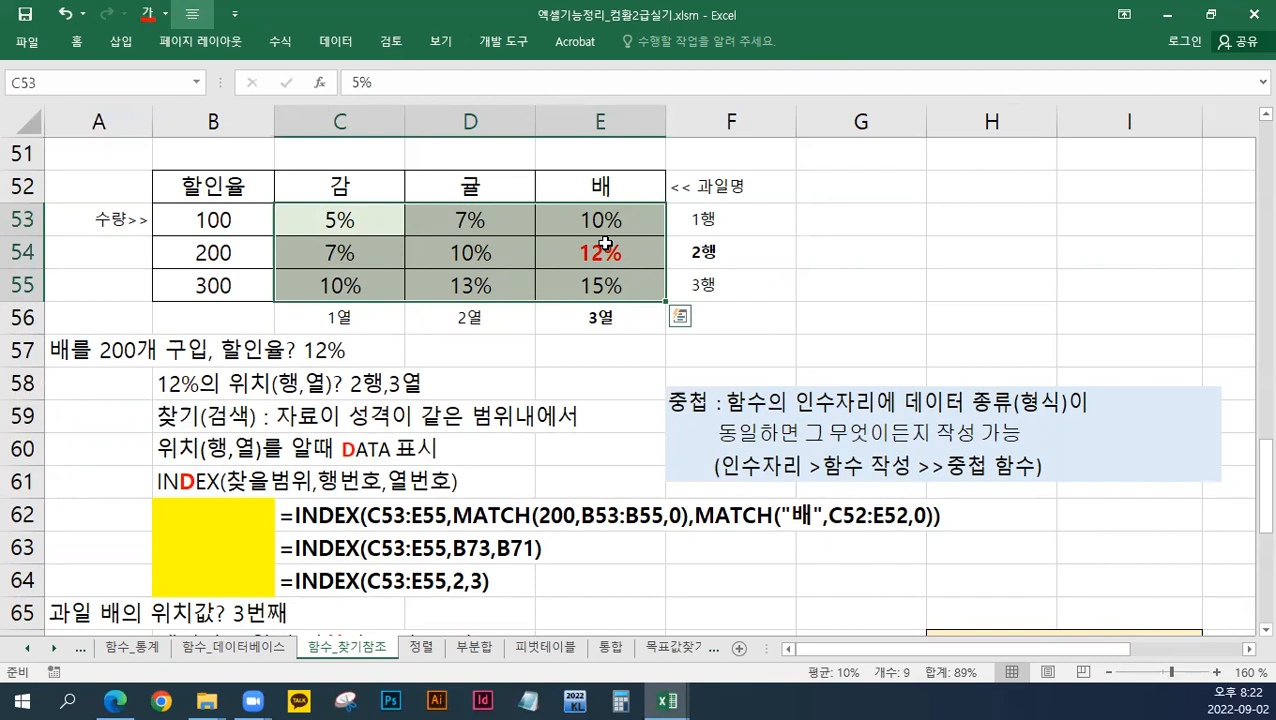
pyautogui.moveTo(385, 219); pyautogui.dragTo(610, 220)
pyautogui.moveTo(355, 252); pyautogui.dragTo(600, 285)
pyautogui.click(352, 218)
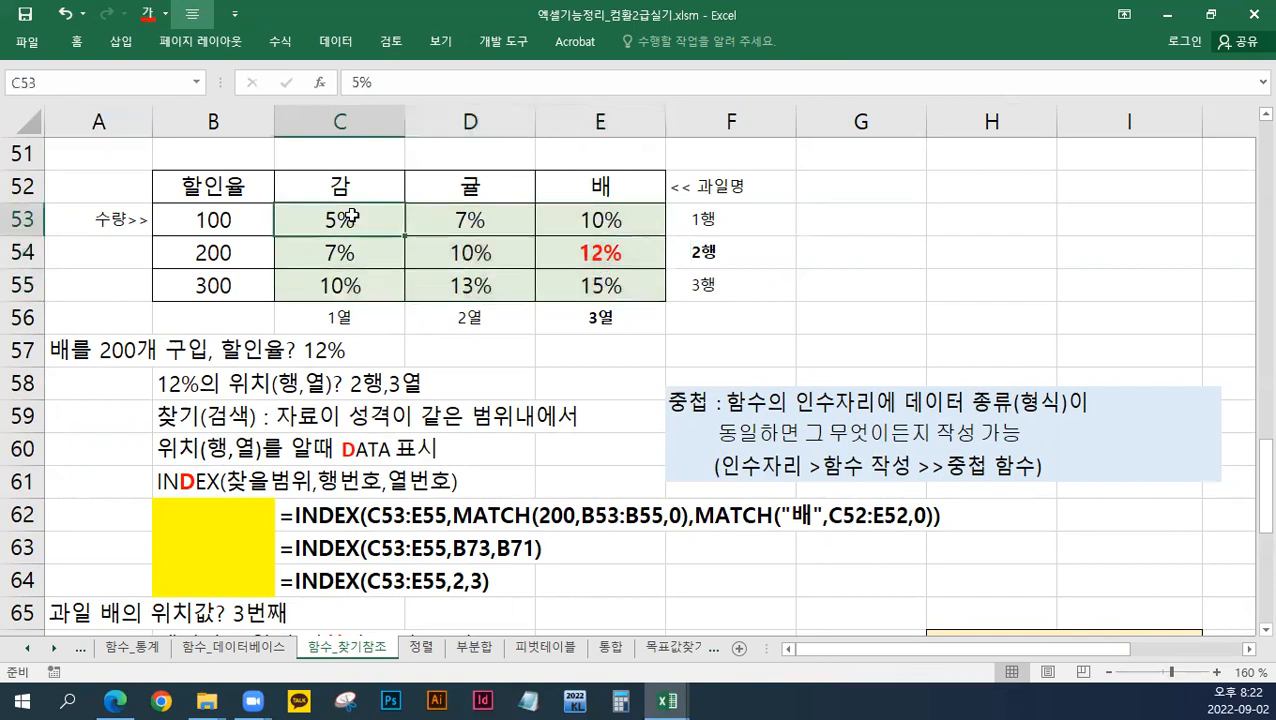
pyautogui.click(552, 249)
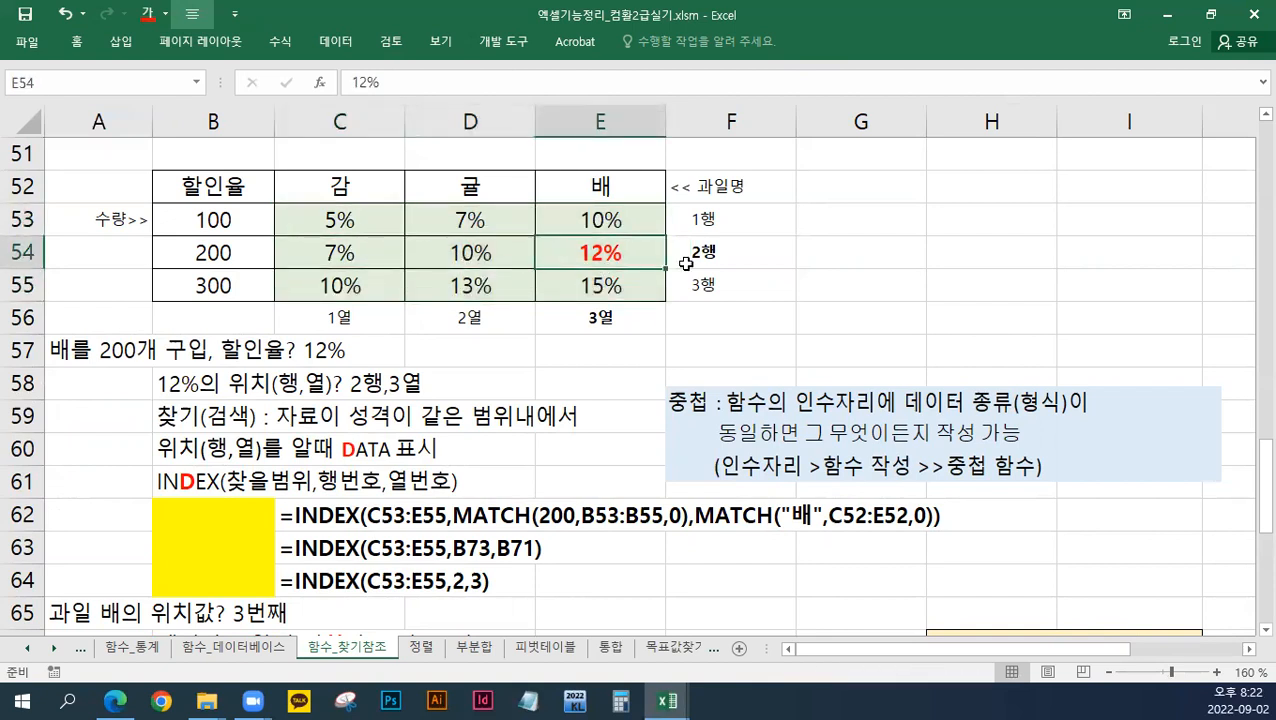
# Step: Color the 2행 label in F54 and the 3열 label in E56 red
pyautogui.click(737, 256)
pyautogui.keyDown('ctrl'); pyautogui.click(600, 317); pyautogui.keyUp('ctrl')
pyautogui.rightClick(668, 240)
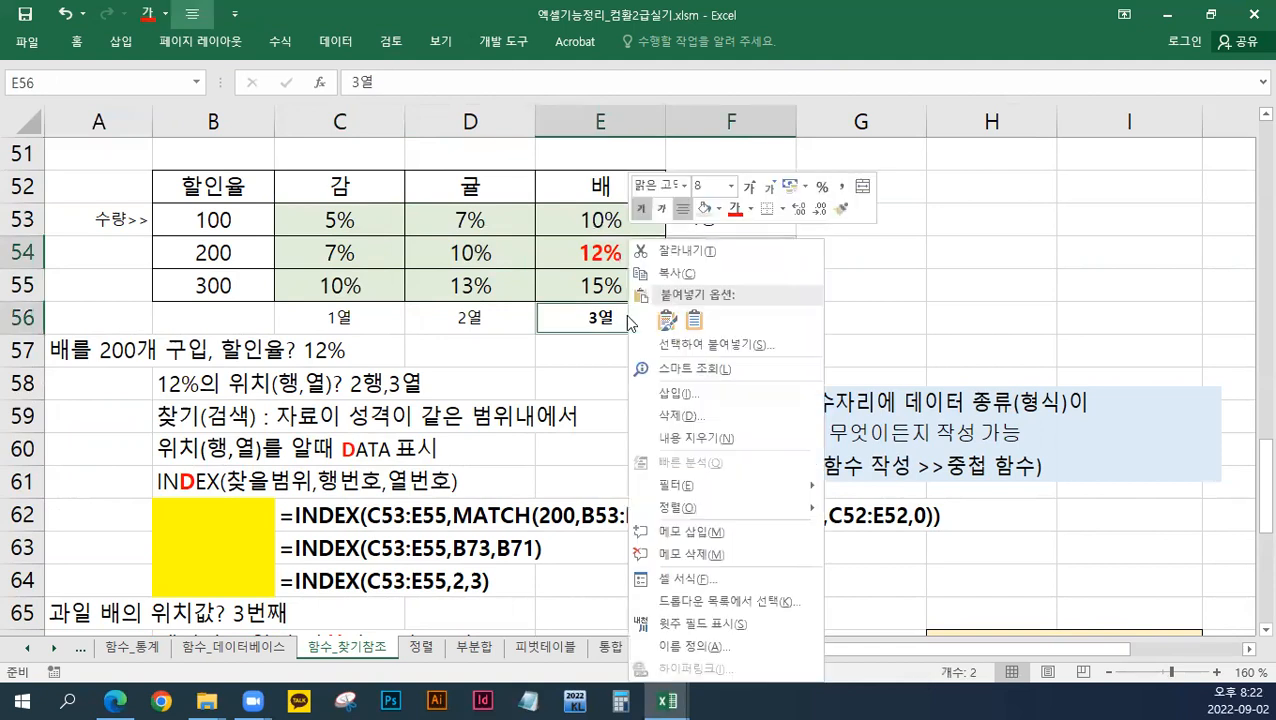
pyautogui.click(735, 214)
pyautogui.click(655, 260)
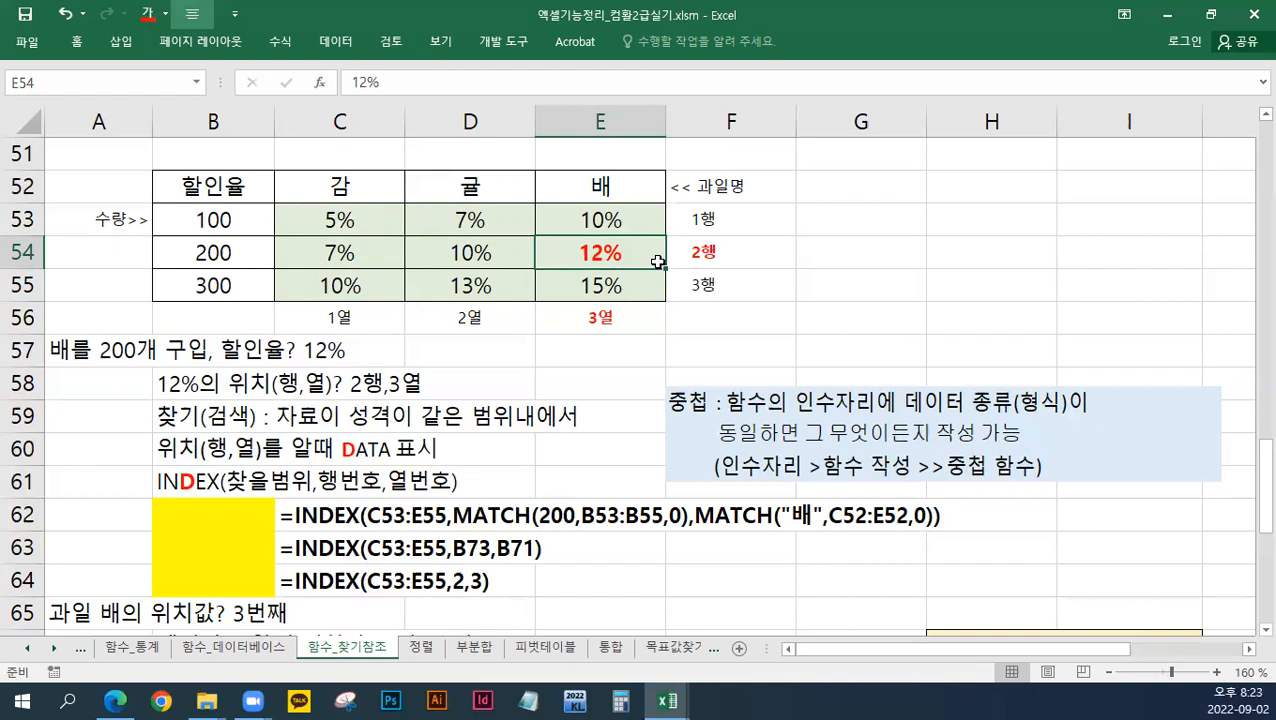
# Step: Review how the 3열 and 2행 labels locate the 배 discount rate in E54
pyautogui.click(62, 155)
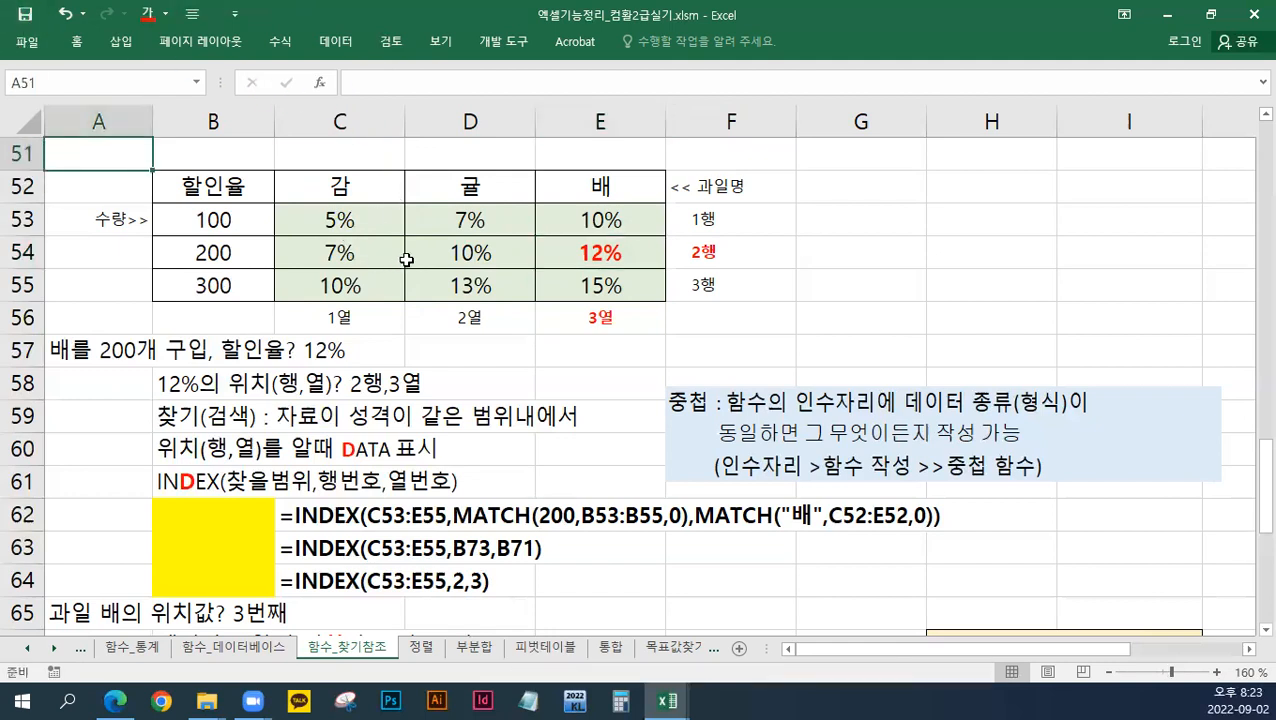
pyautogui.click(316, 188)
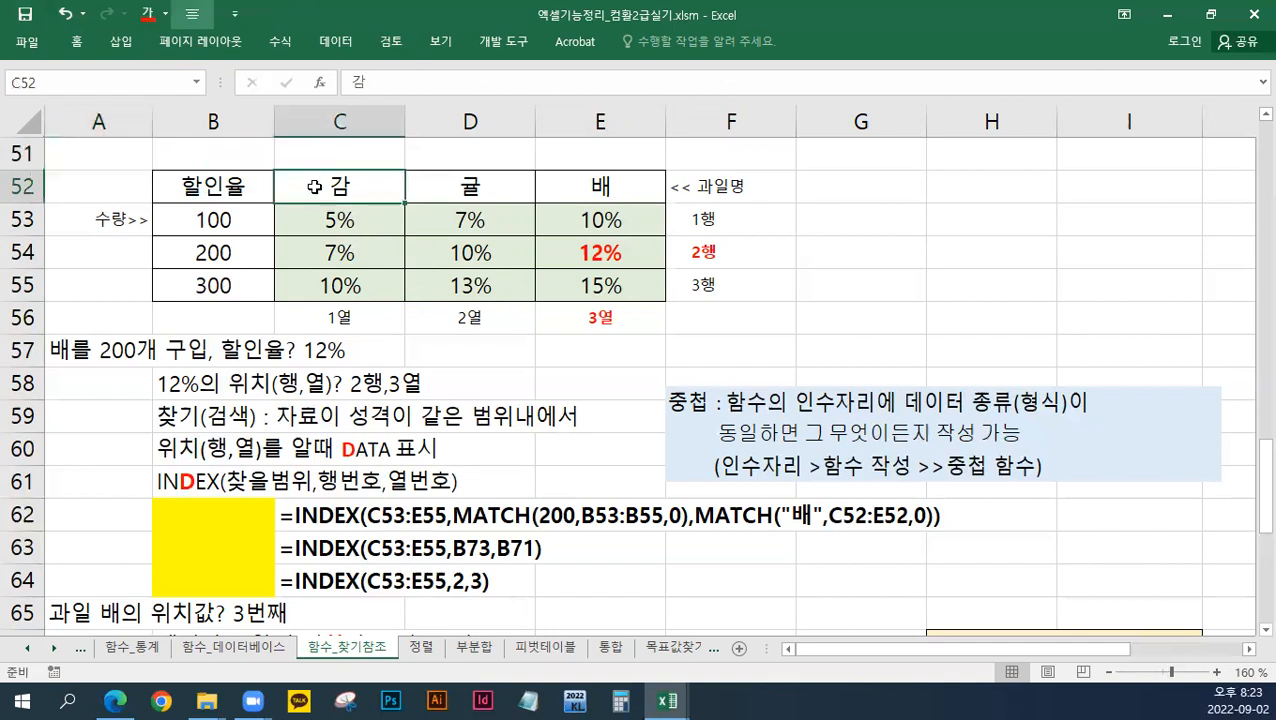
pyautogui.click(588, 313)
pyautogui.click(710, 252)
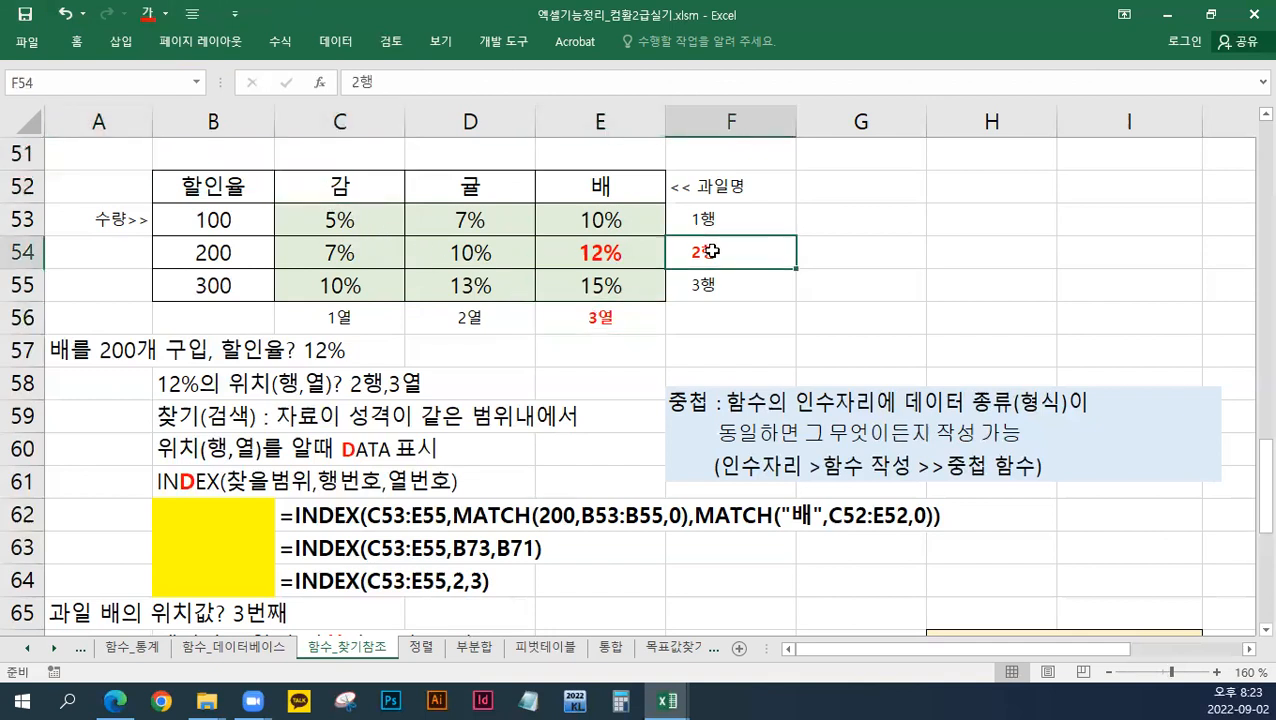
pyautogui.click(600, 252)
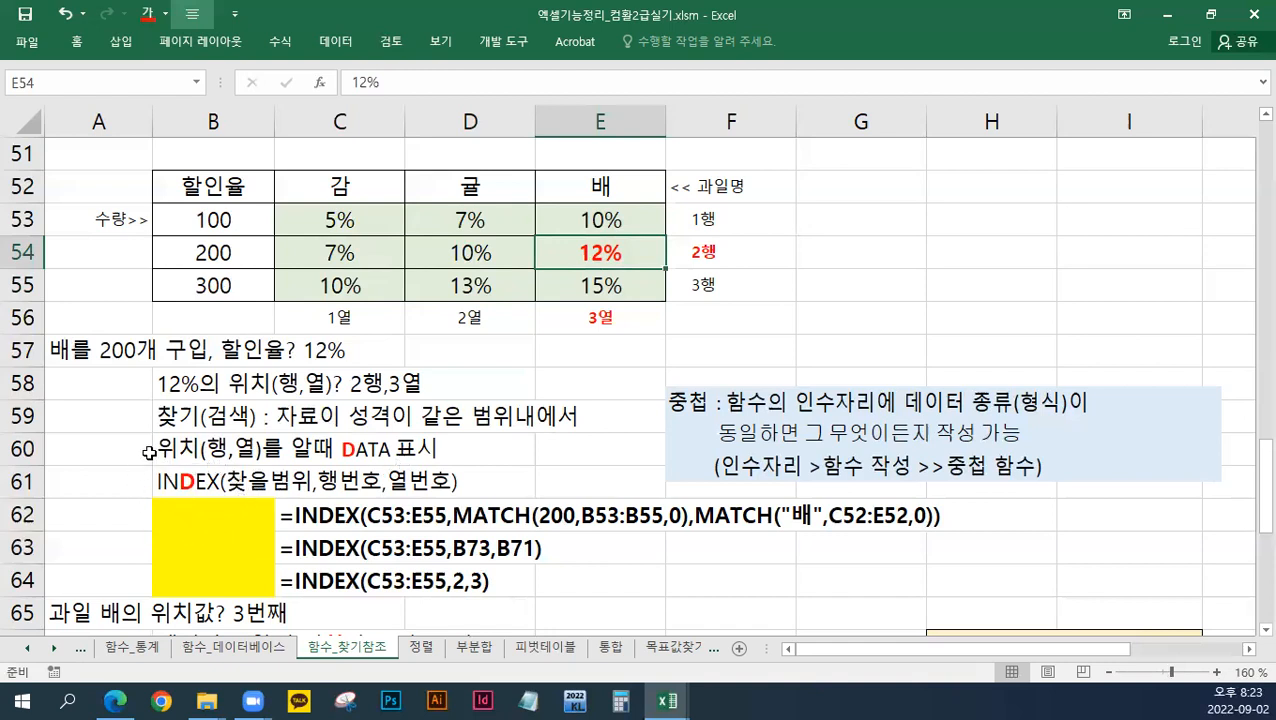
# Step: Insert the INDEX function in B64 through the function wizard, using the array,row_num,column_num argument form
pyautogui.click(242, 575)
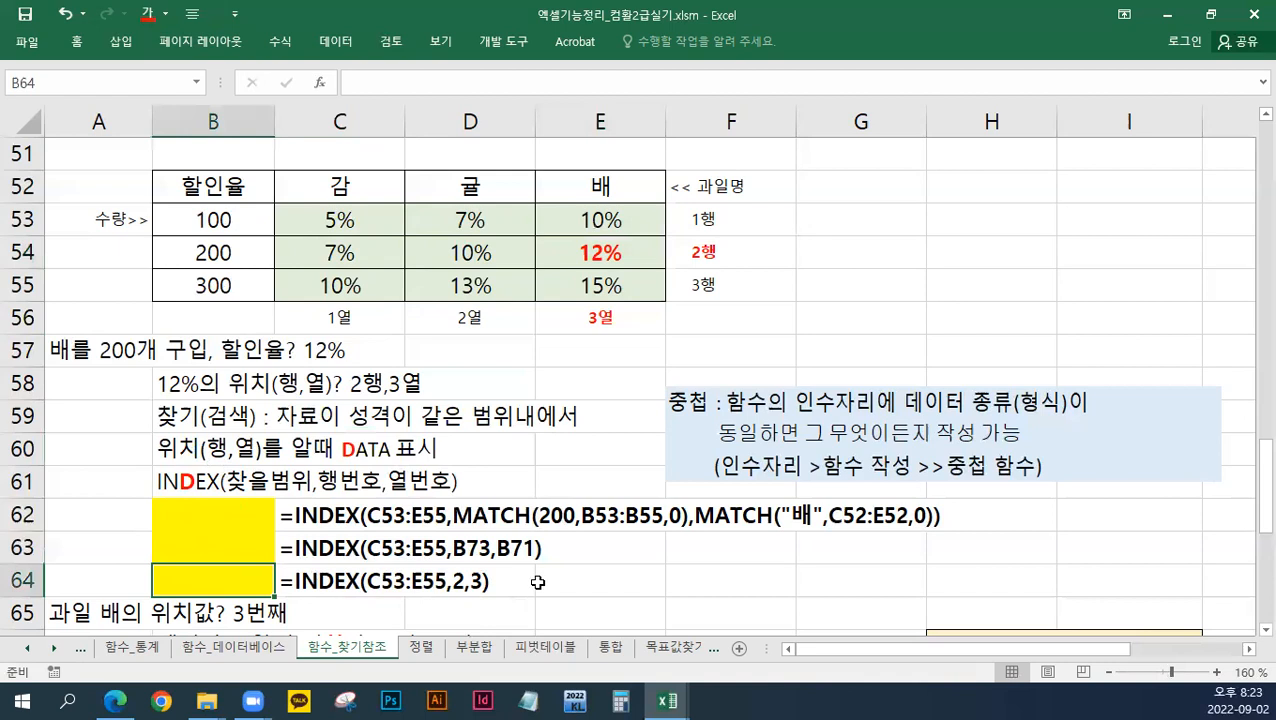
pyautogui.click(1264, 629)
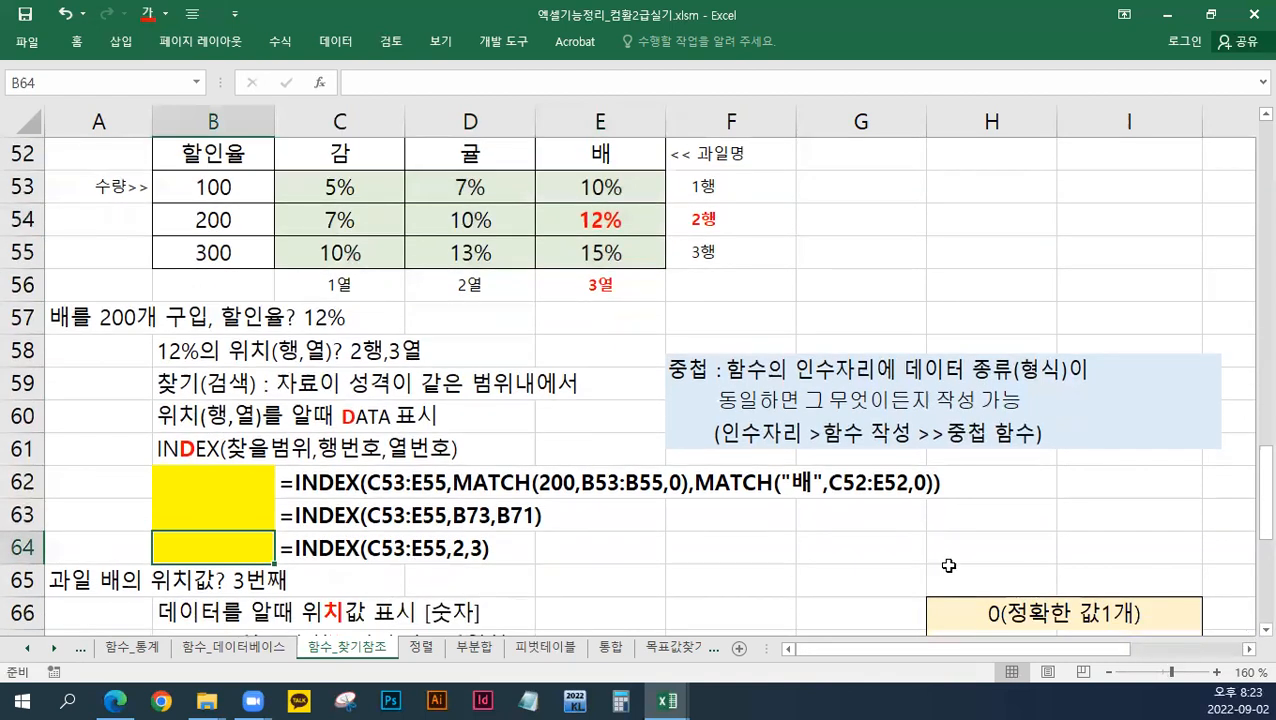
pyautogui.click(282, 42)
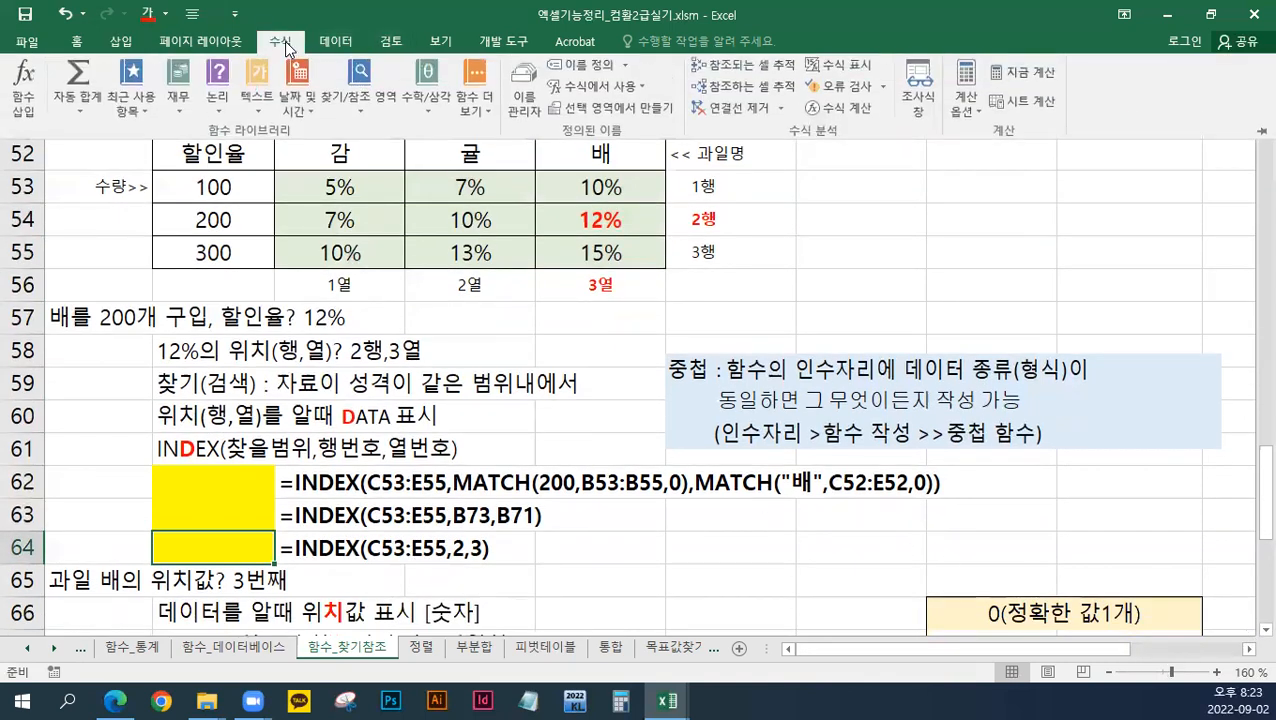
pyautogui.click(34, 100)
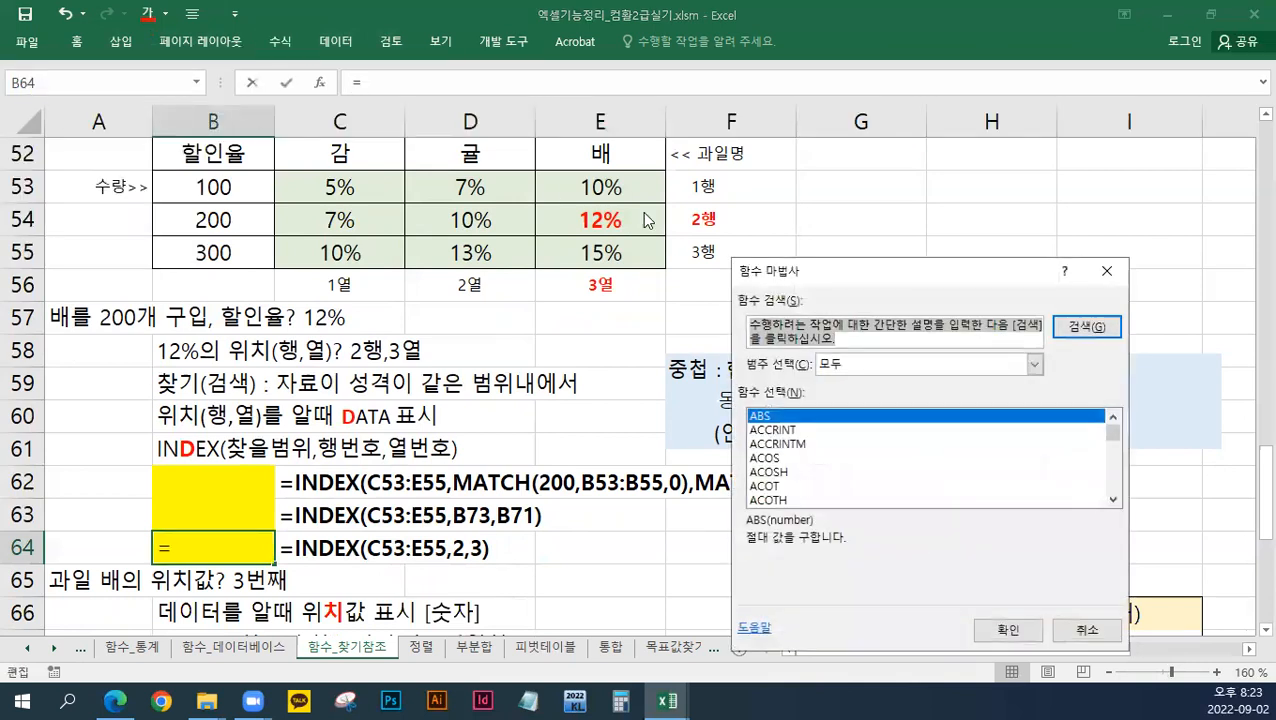
pyautogui.moveTo(793, 268); pyautogui.dragTo(796, 194)
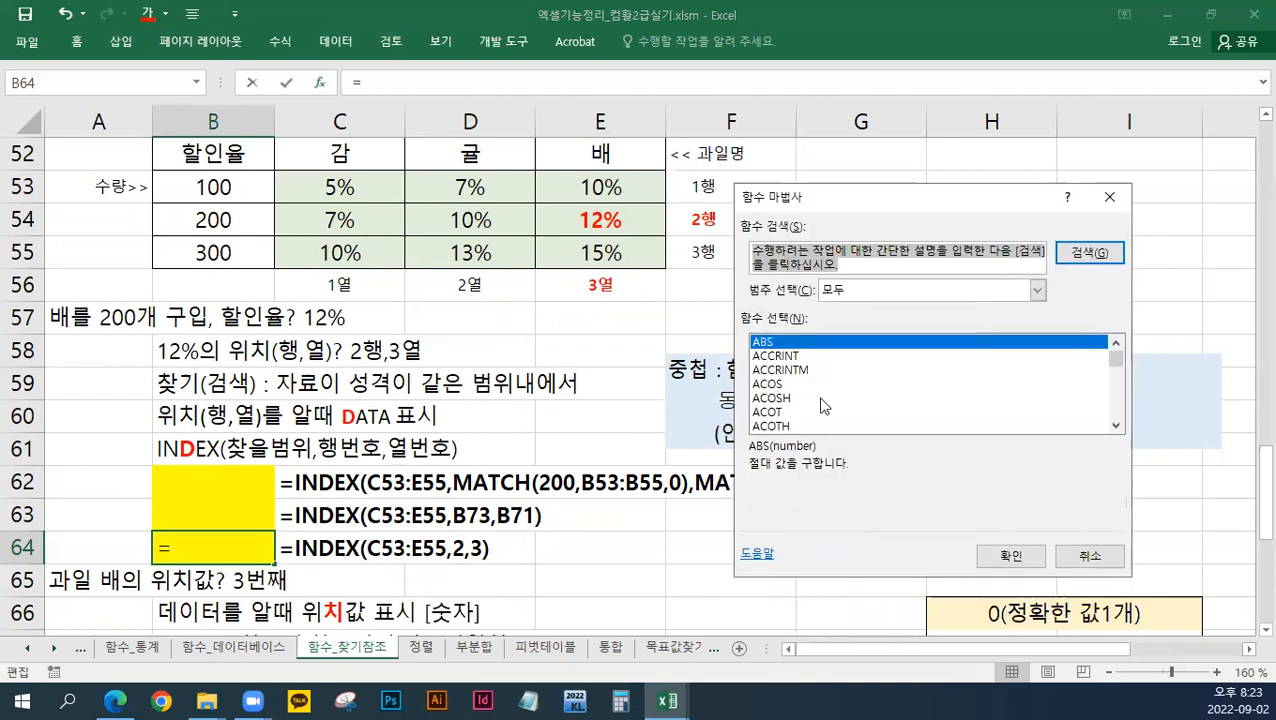
pyautogui.scroll(-5, 823, 400)
pyautogui.scroll(-20, 823, 404)
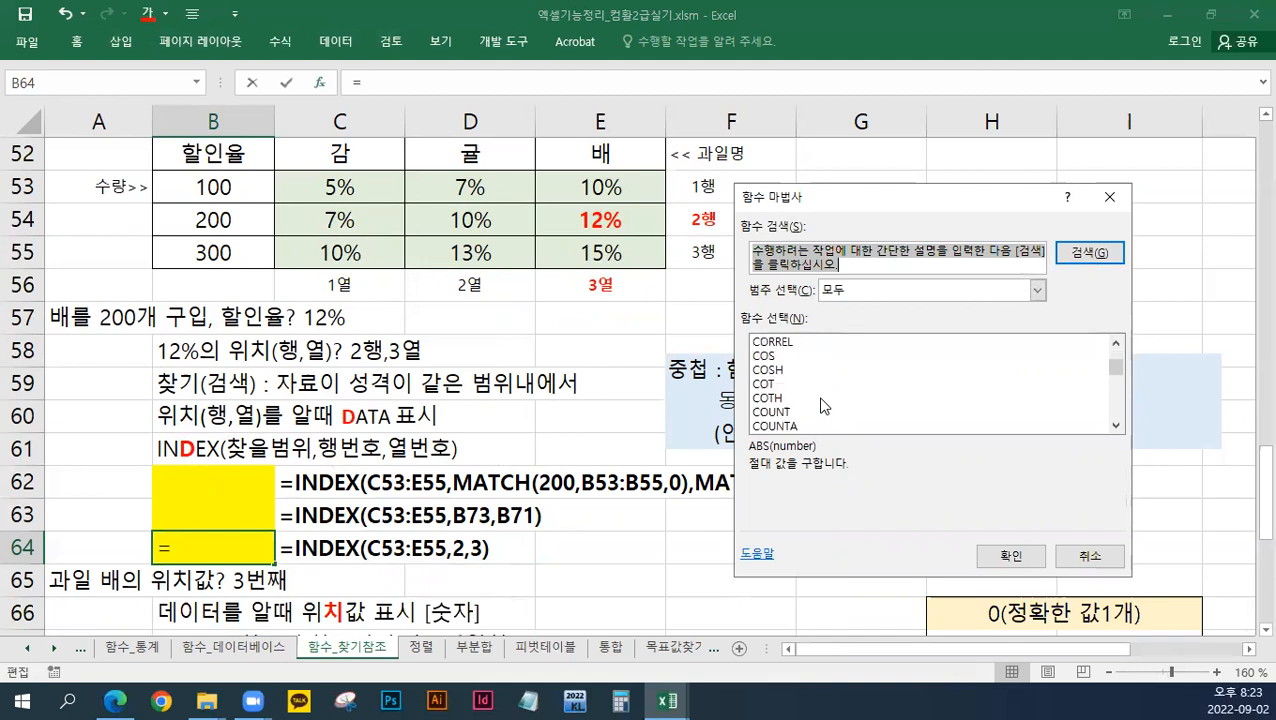
pyautogui.scroll(-1, 823, 404)
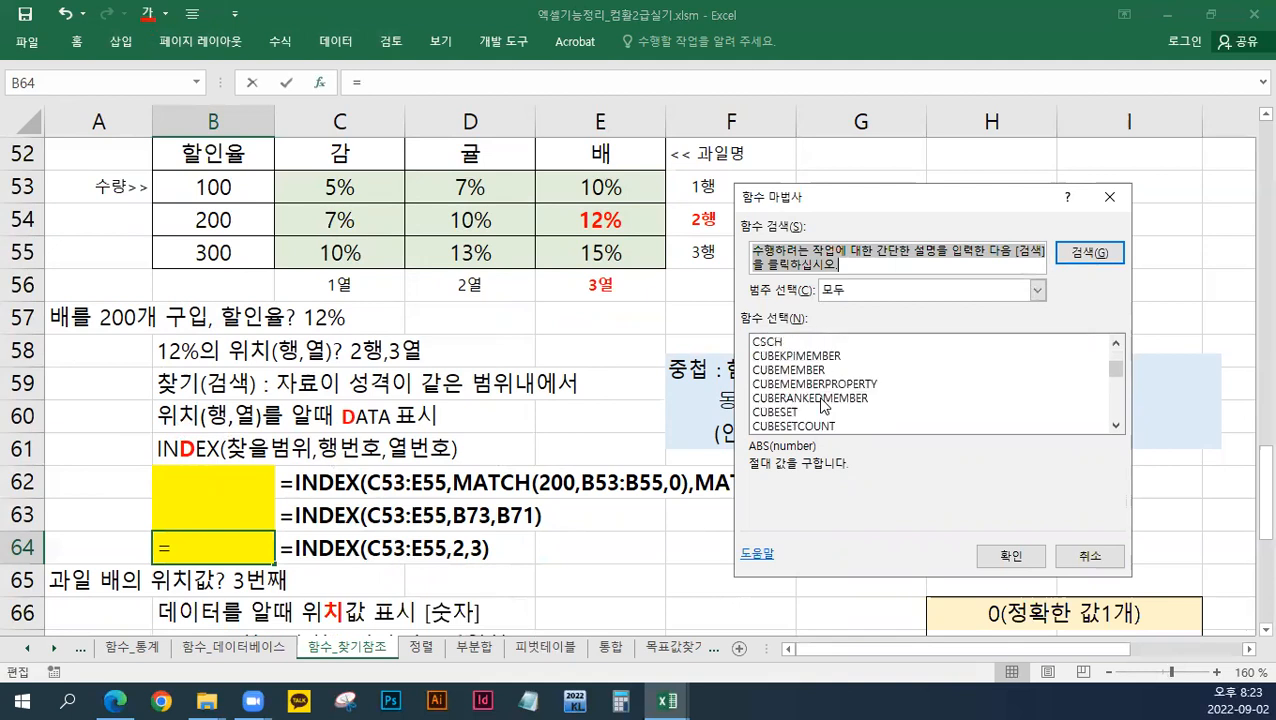
pyautogui.scroll(-18, 822, 404)
pyautogui.scroll(-18, 822, 404)
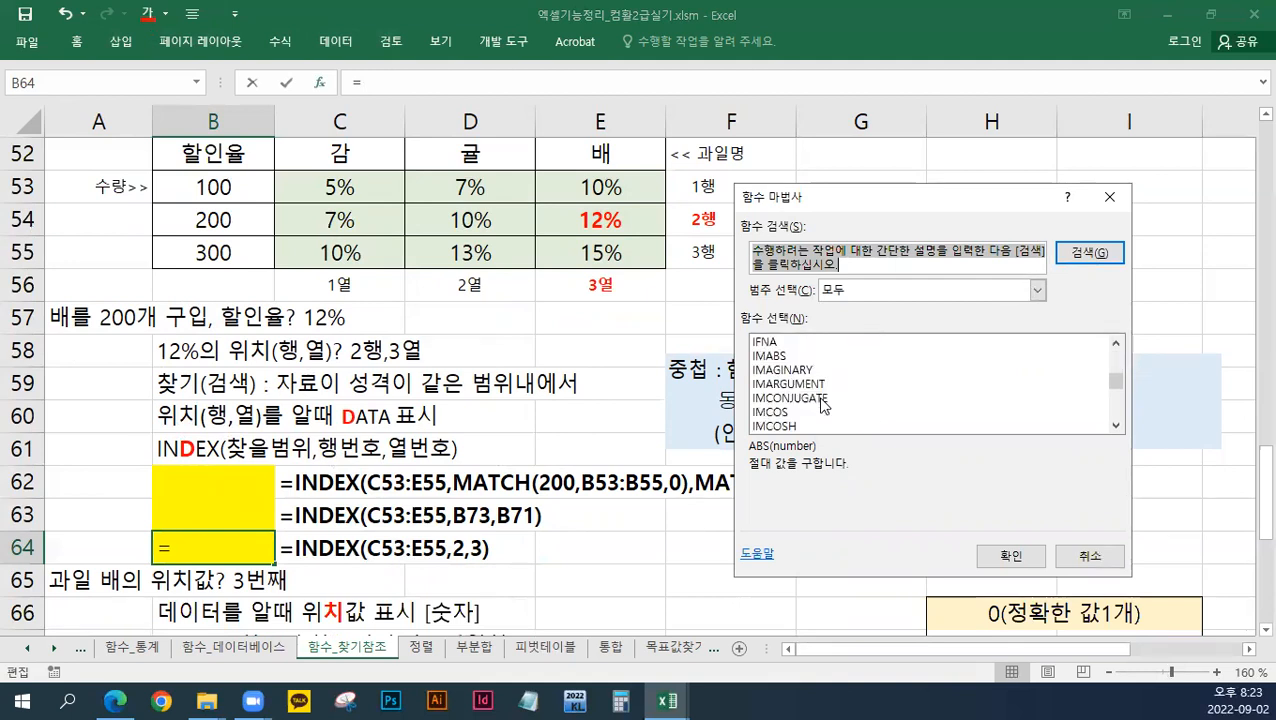
pyautogui.scroll(-5, 822, 404)
pyautogui.scroll(-5, 822, 404)
pyautogui.scroll(1, 822, 404)
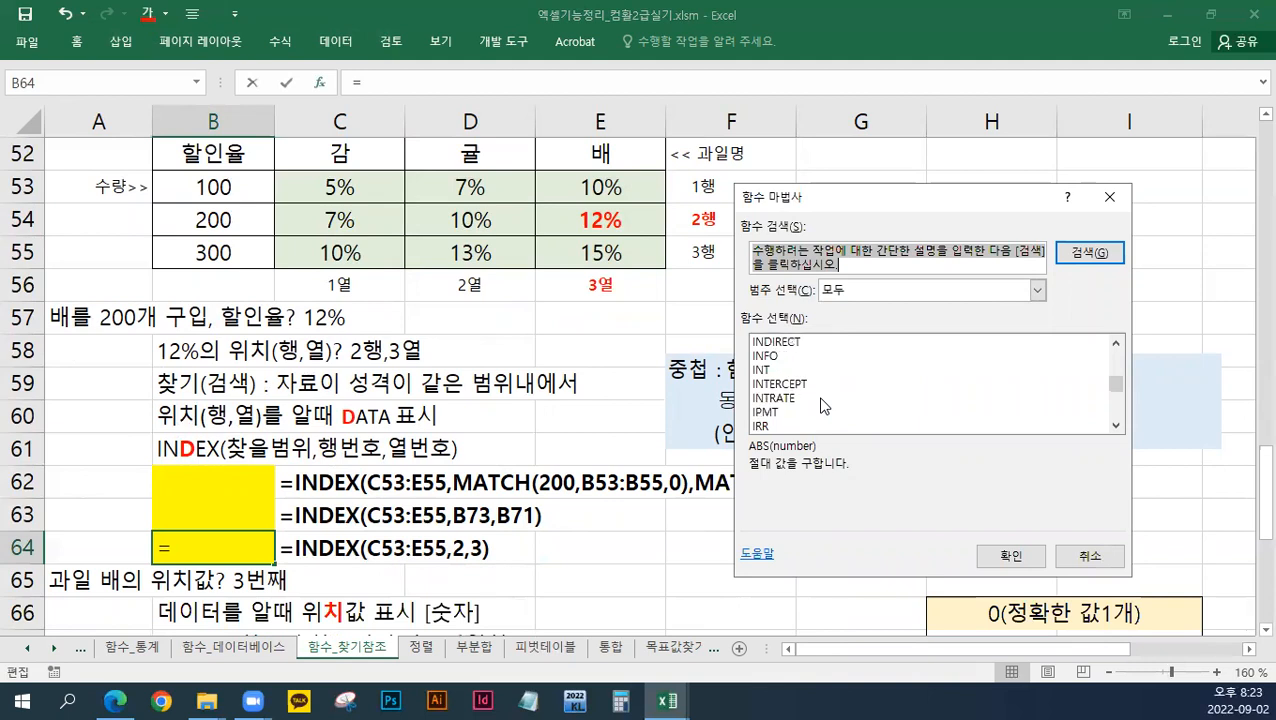
pyautogui.scroll(1, 822, 404)
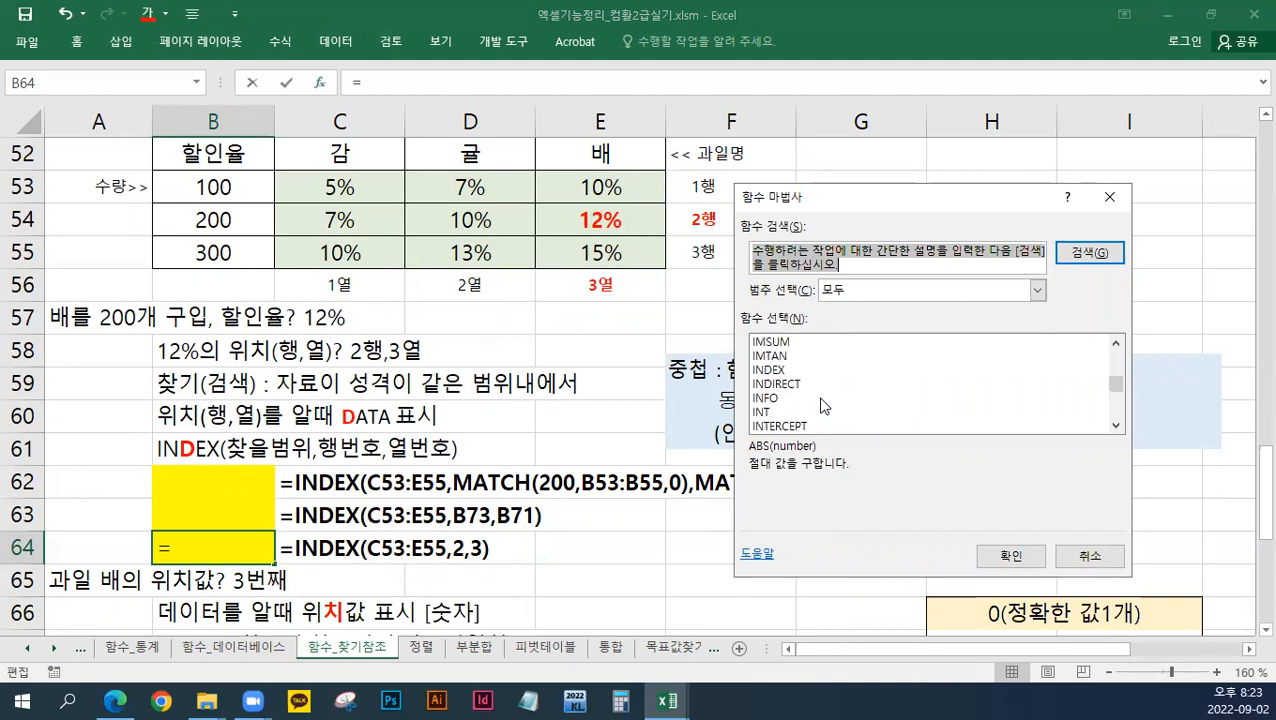
pyautogui.click(785, 370)
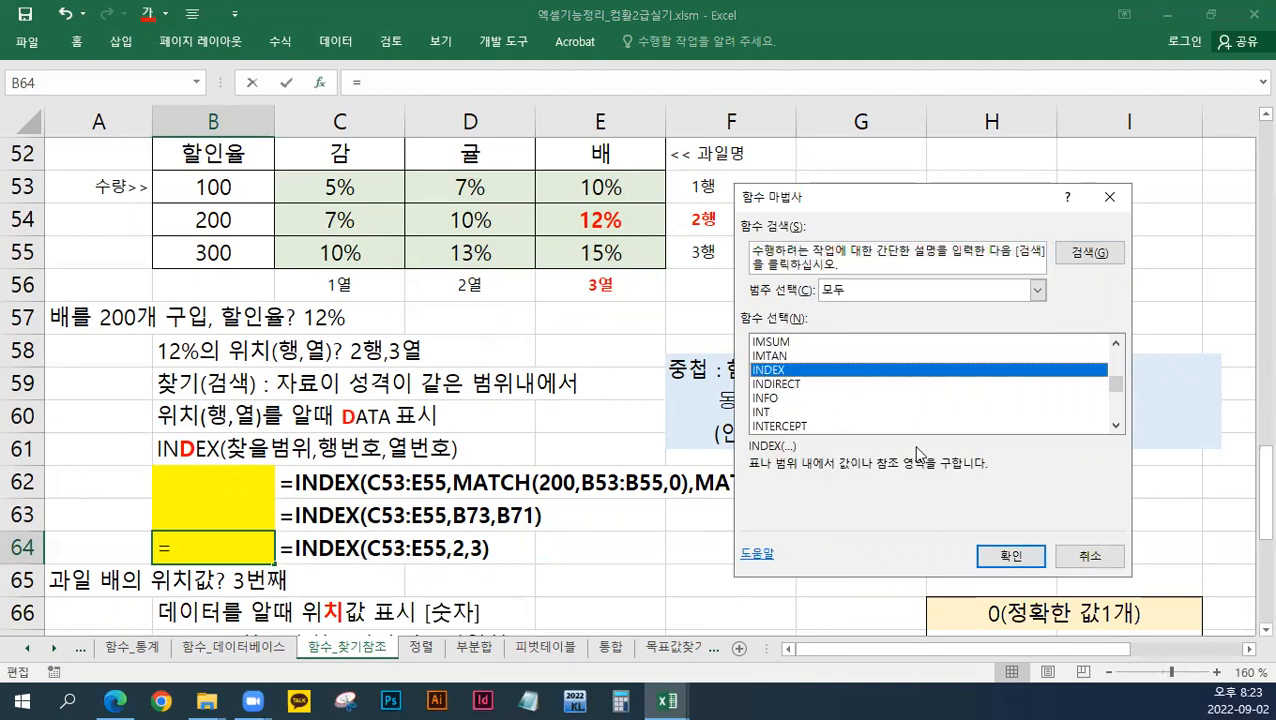
pyautogui.click(995, 560)
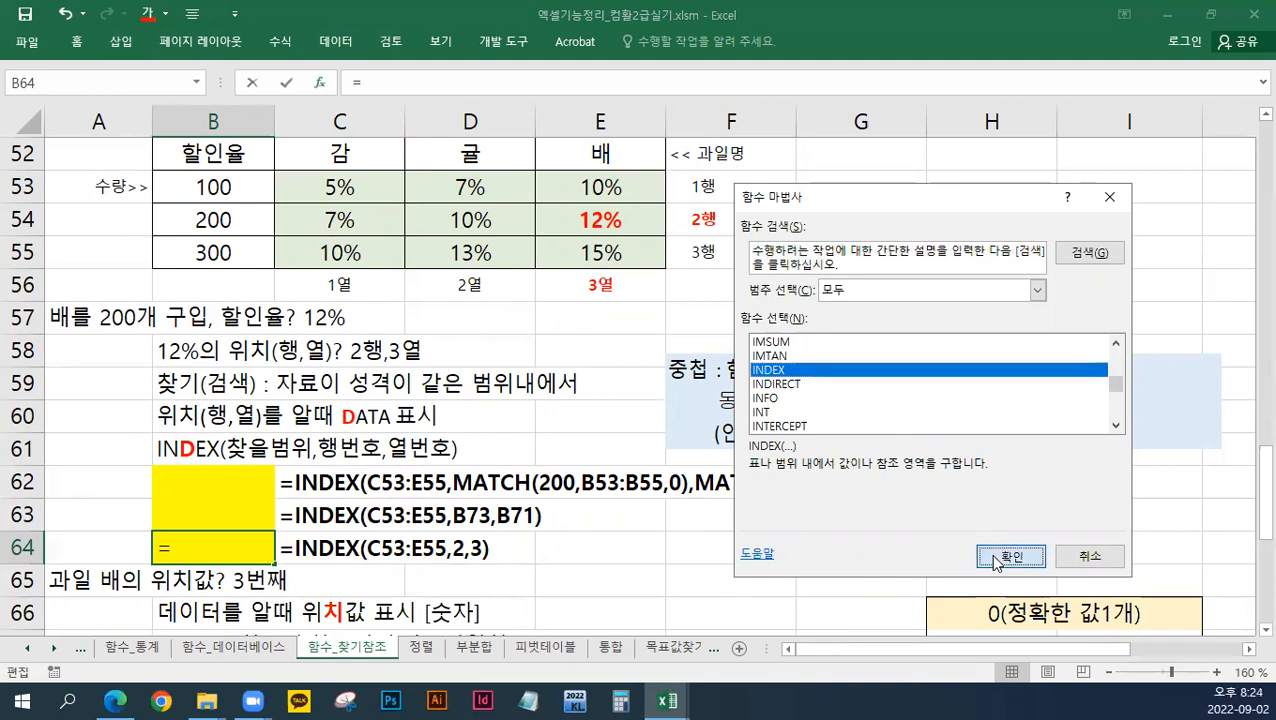
pyautogui.click(995, 560)
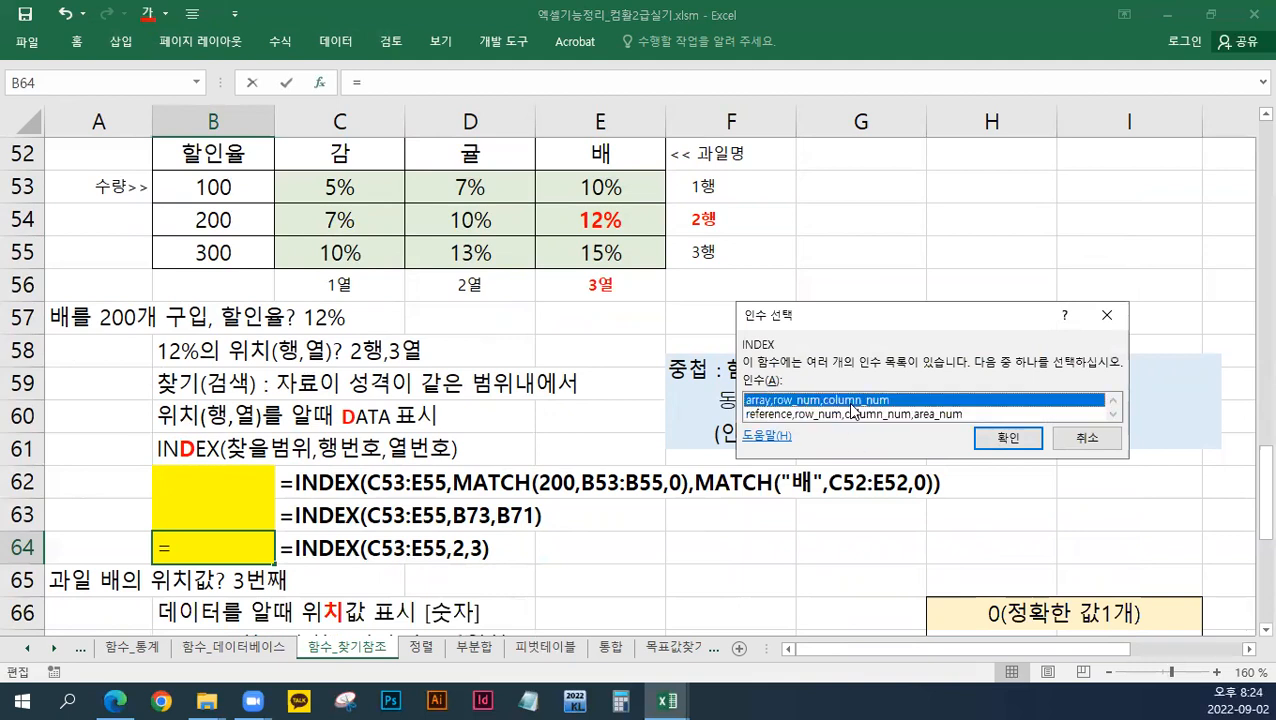
pyautogui.click(994, 439)
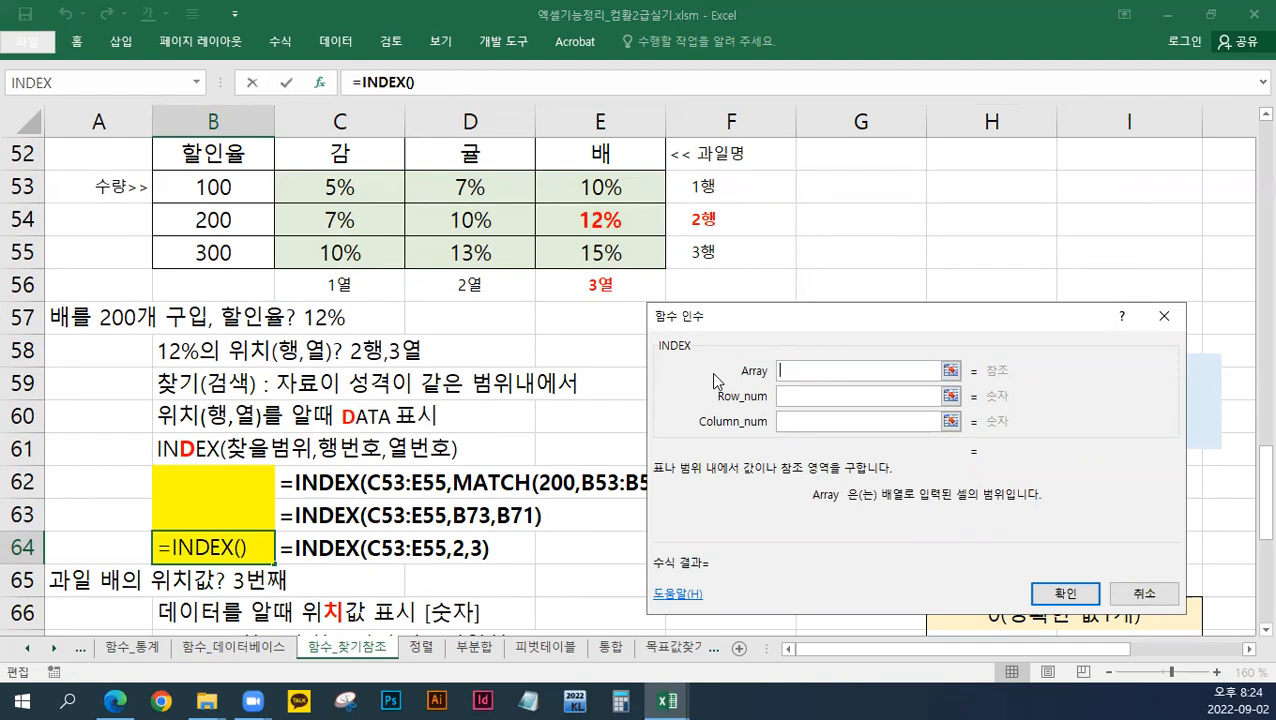
# Step: Set the Array argument of INDEX to the discount rate range C53:E55
pyautogui.moveTo(337, 185); pyautogui.dragTo(600, 252)
pyautogui.moveTo(213, 153); pyautogui.dragTo(601, 268)
pyautogui.moveTo(284, 190); pyautogui.dragTo(338, 252)
pyautogui.moveTo(340, 190); pyautogui.dragTo(578, 248)
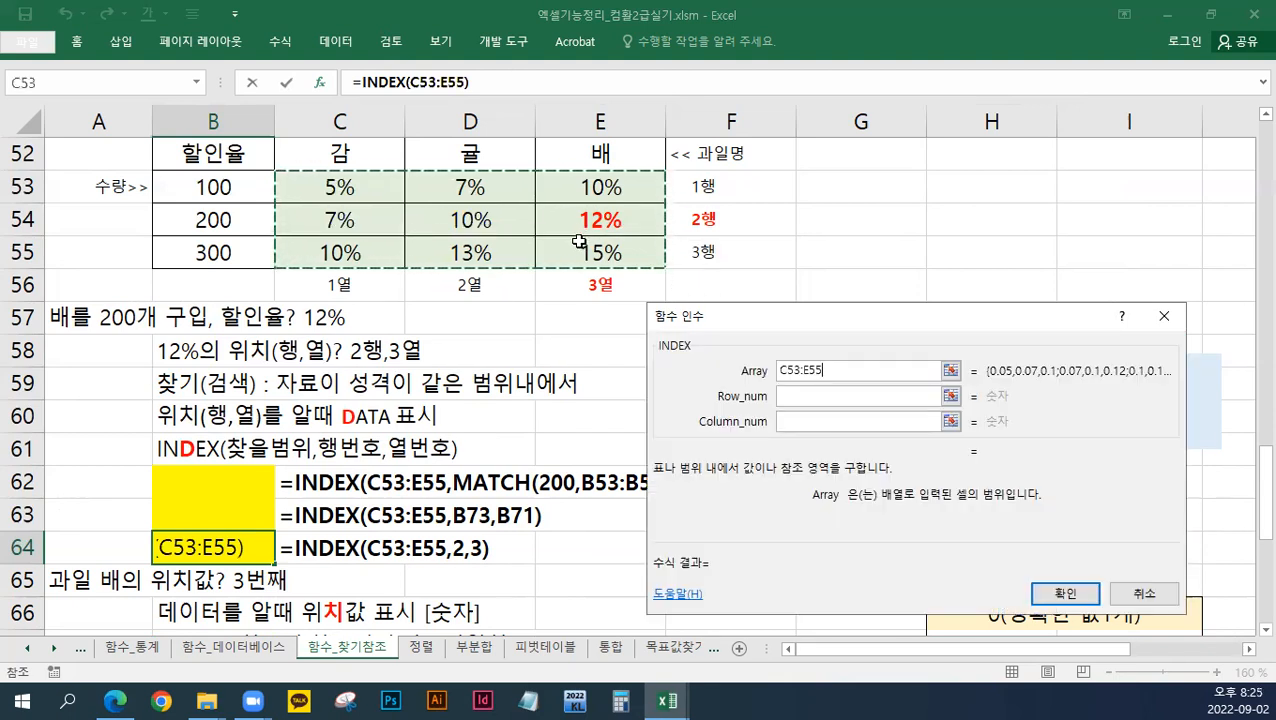
# Step: Set Row_num to 2 and Column_num to 3, completing the INDEX formula in B64
pyautogui.click(782, 396)
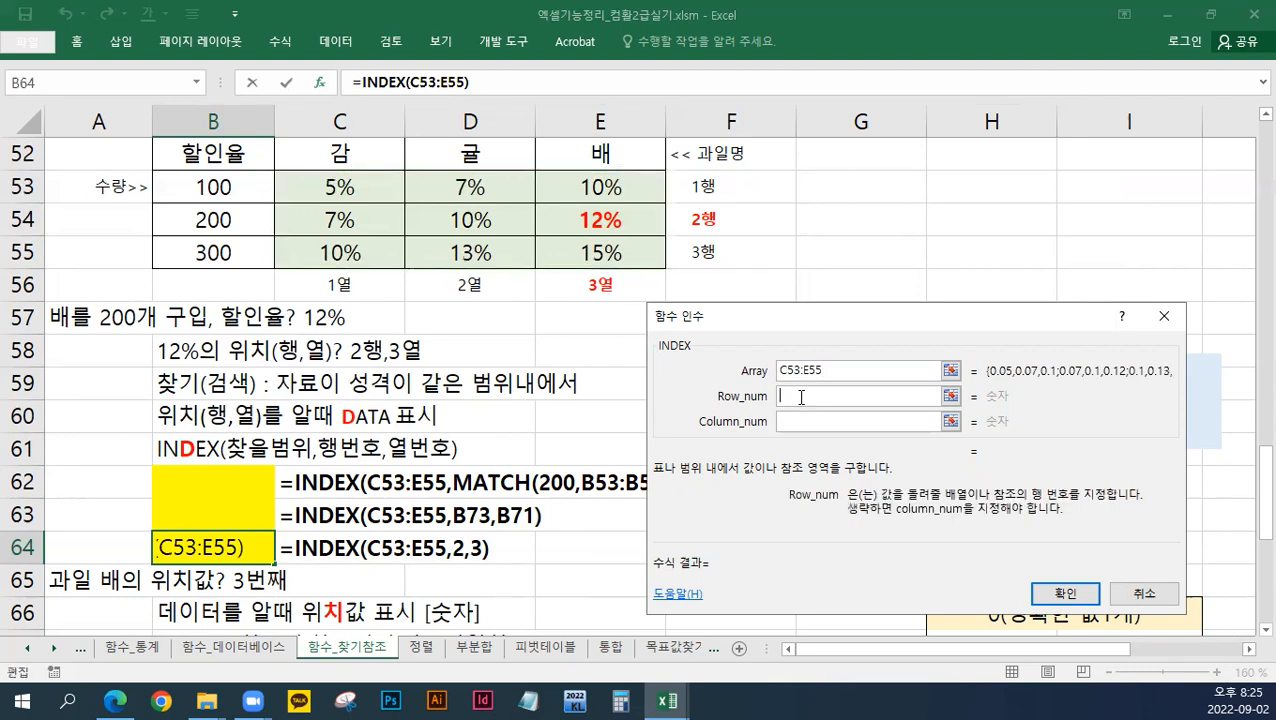
pyautogui.write('2')
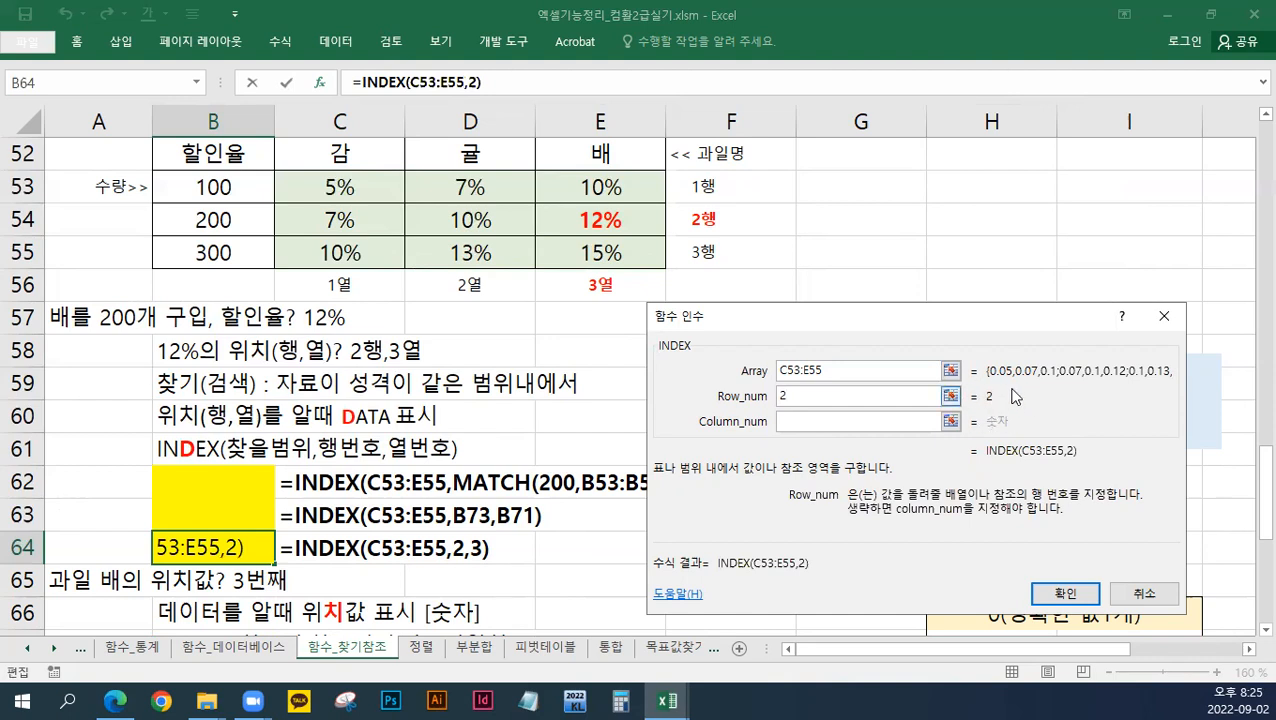
pyautogui.click(797, 422)
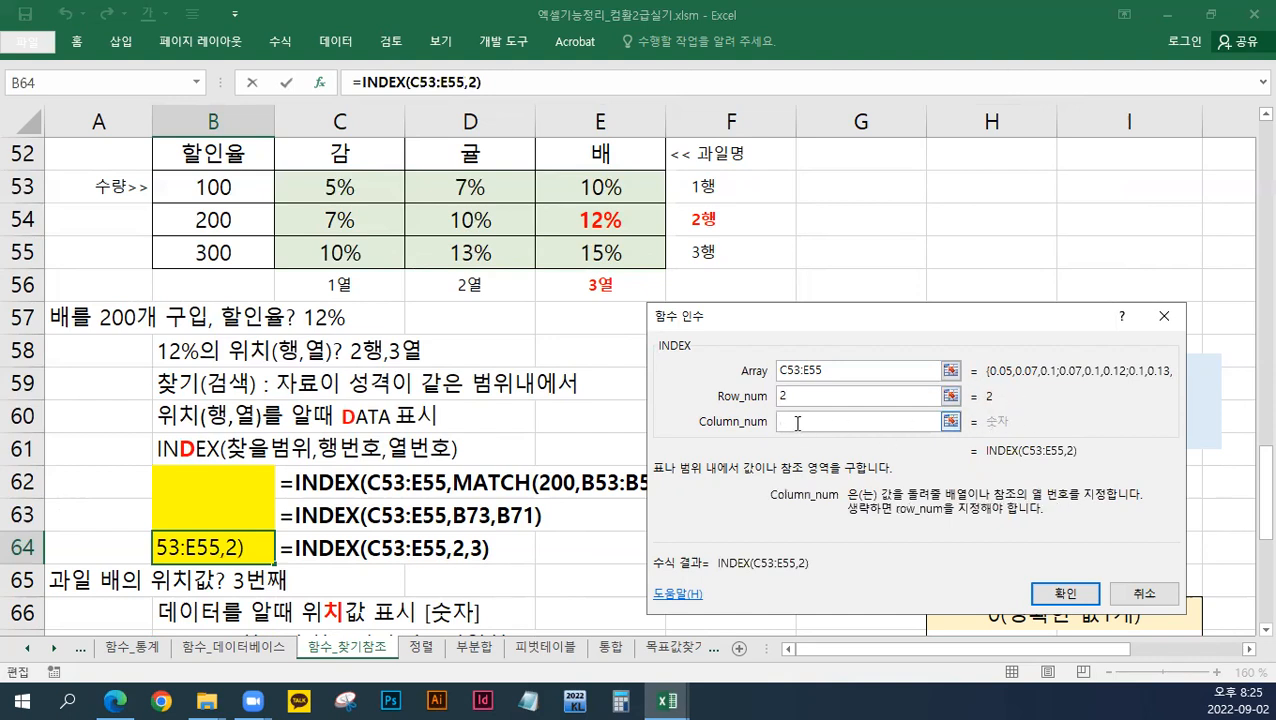
pyautogui.write('3')
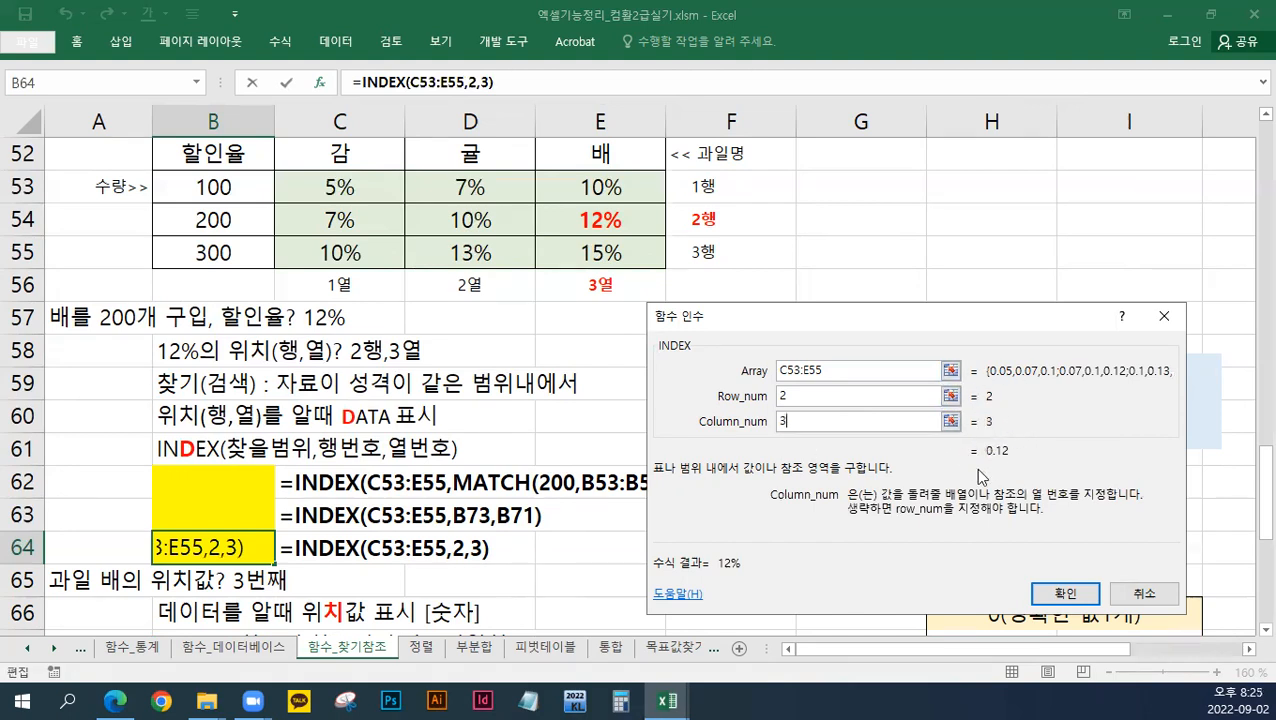
pyautogui.click(1065, 593)
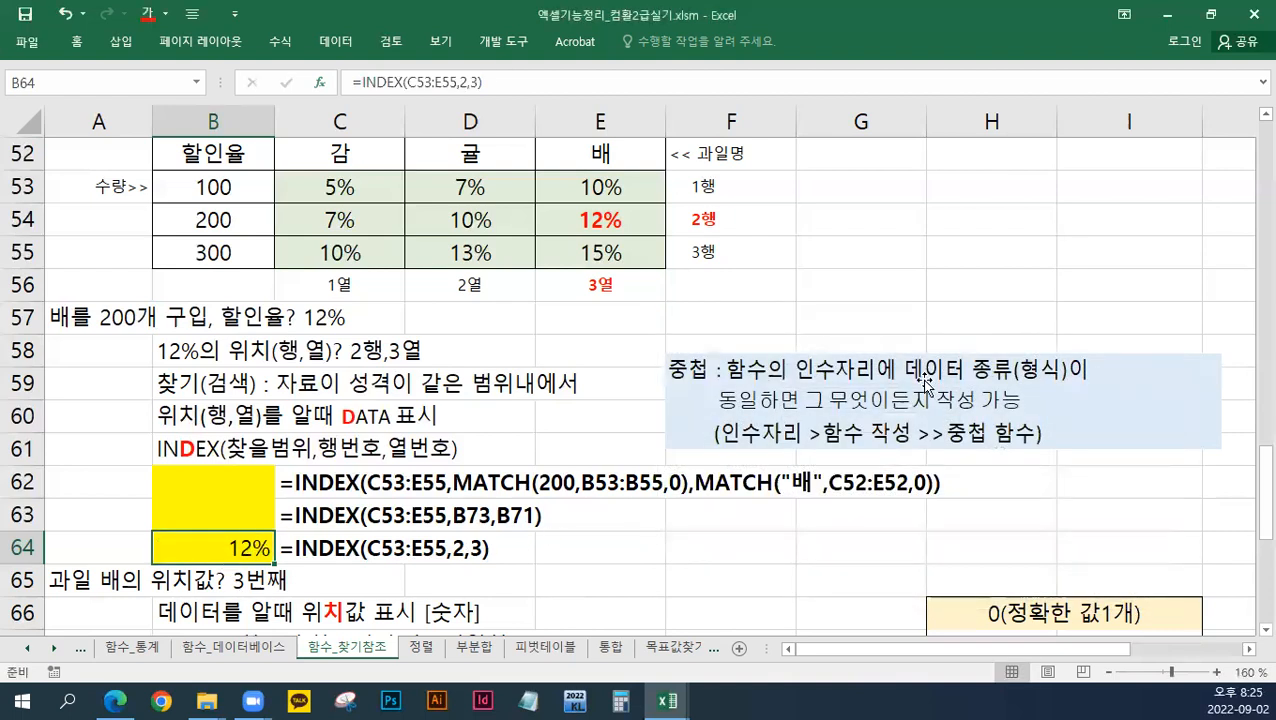
# Step: Split the worksheet window at row 57 and bring the MATCH section from row 65 into view beneath the discount table
pyautogui.click(1263, 114)
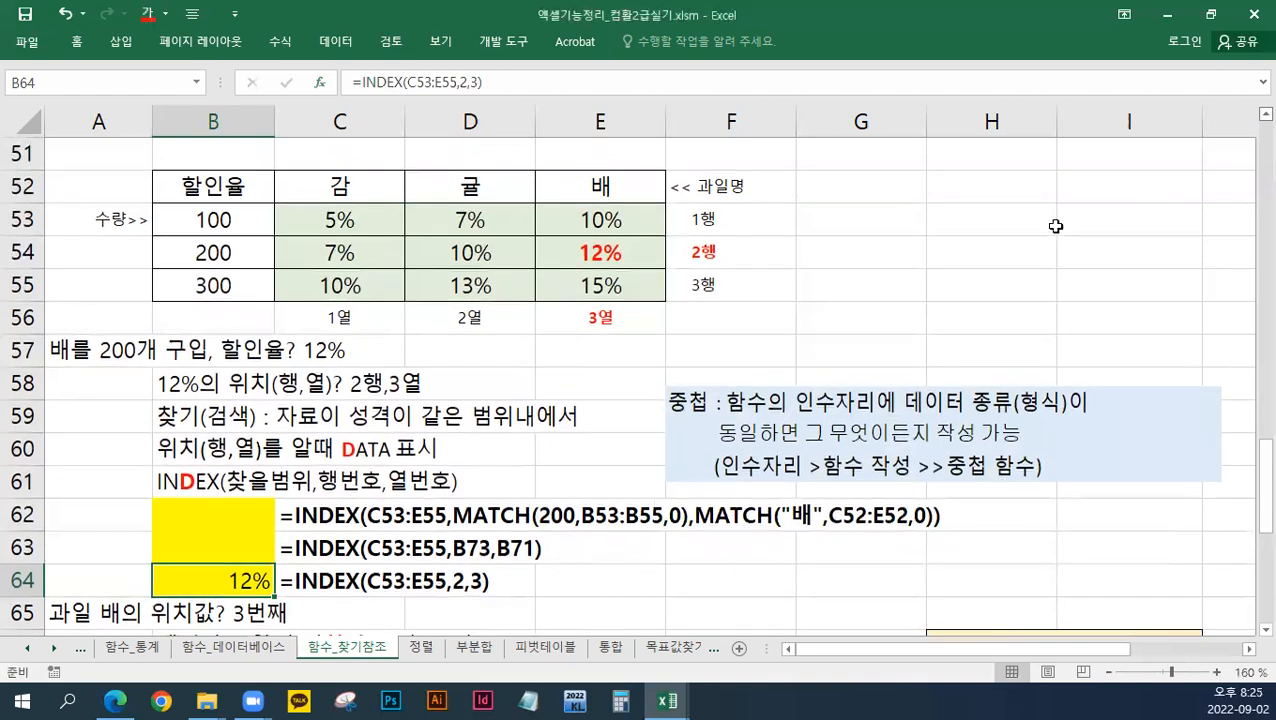
pyautogui.click(700, 252)
pyautogui.click(614, 319)
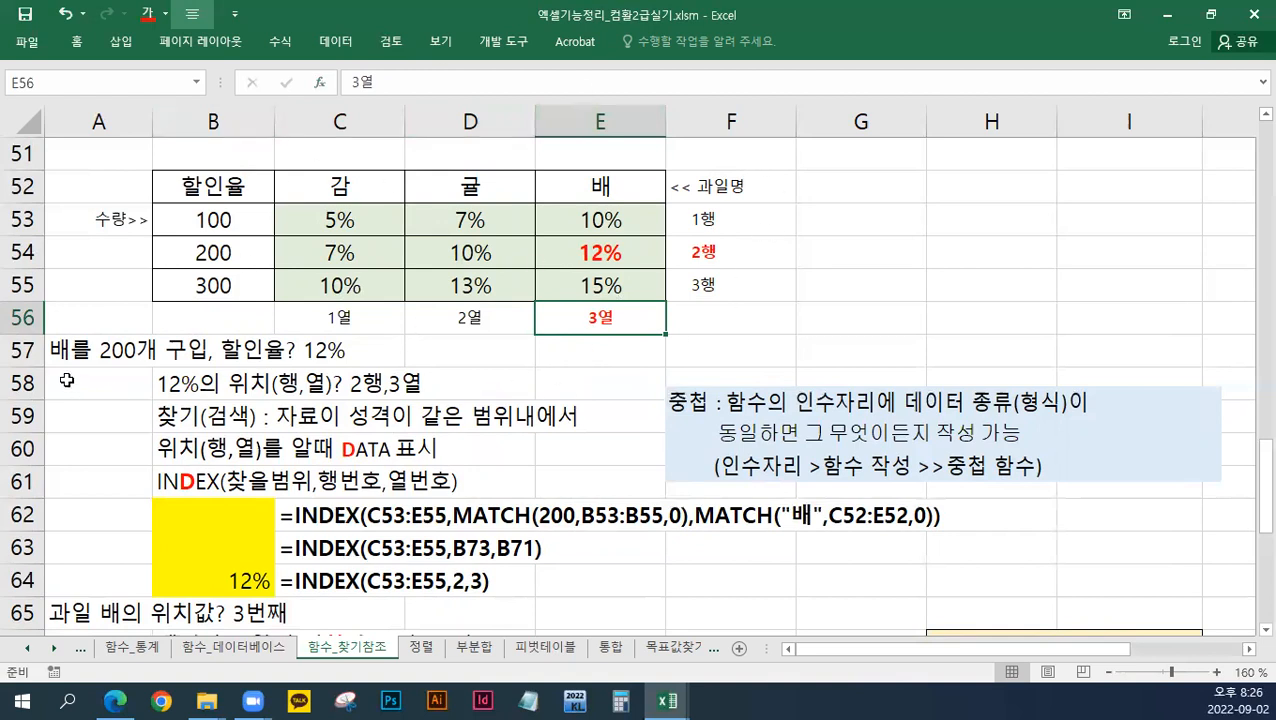
pyautogui.click(22, 350)
pyautogui.click(441, 41)
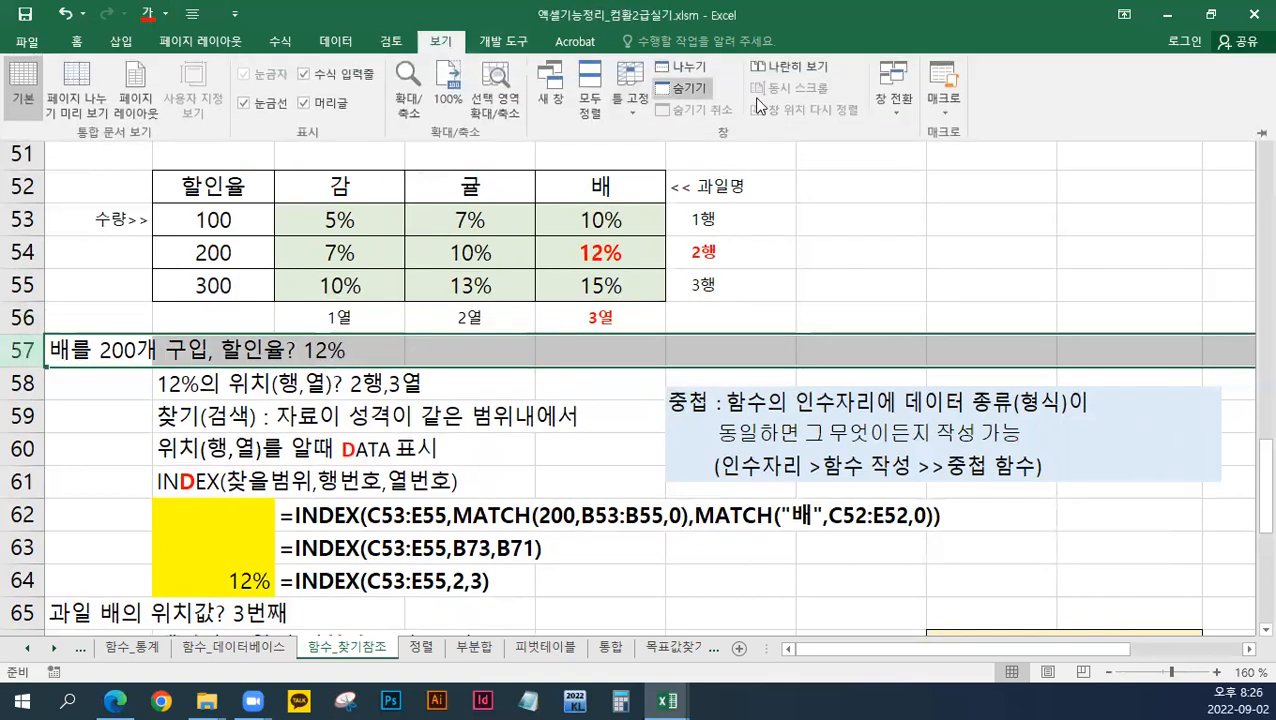
pyautogui.click(688, 66)
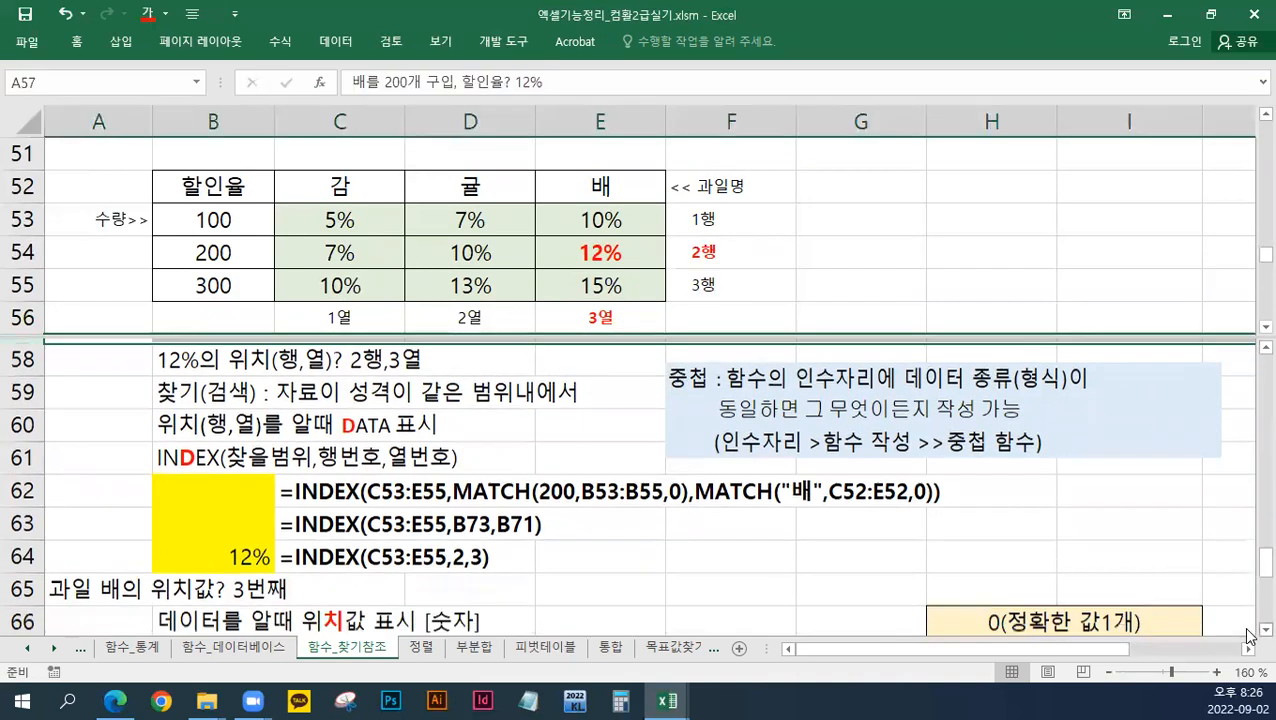
pyautogui.scroll(-3, 1248, 636)
pyautogui.scroll(-1, 1248, 636)
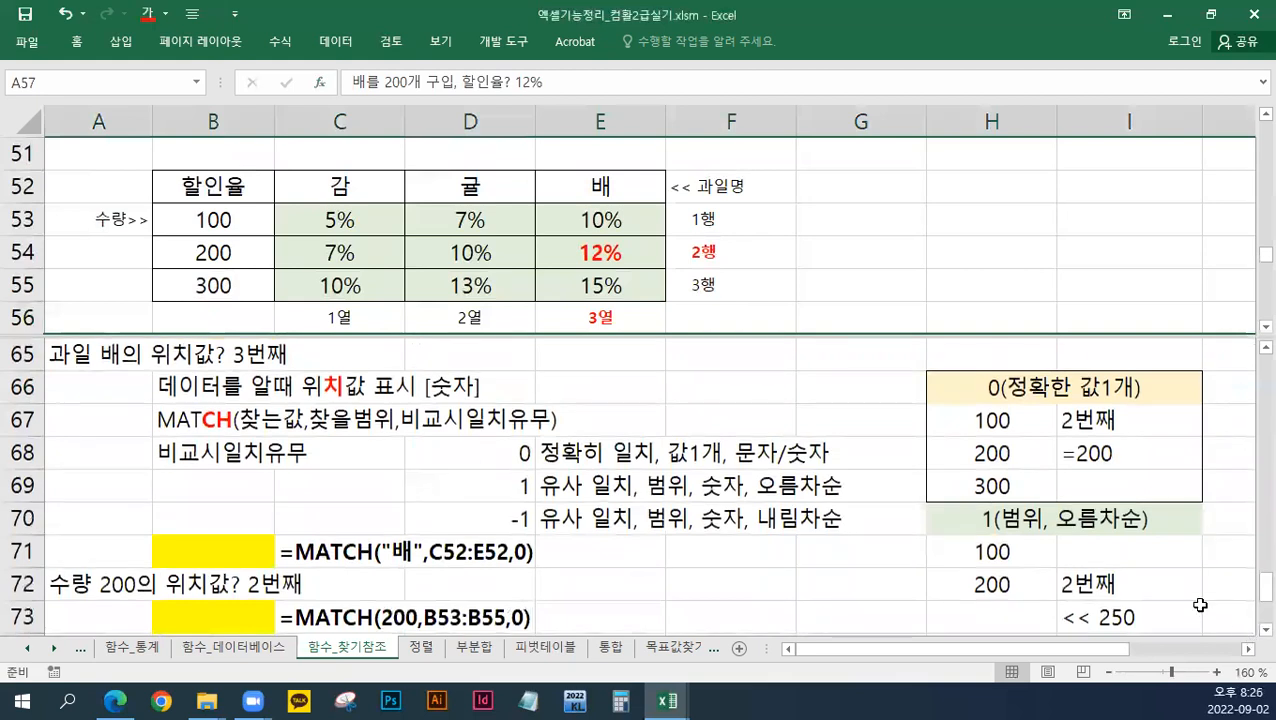
# Step: Fill the fruit name cells C52:E52 with light blue
pyautogui.click(599, 358)
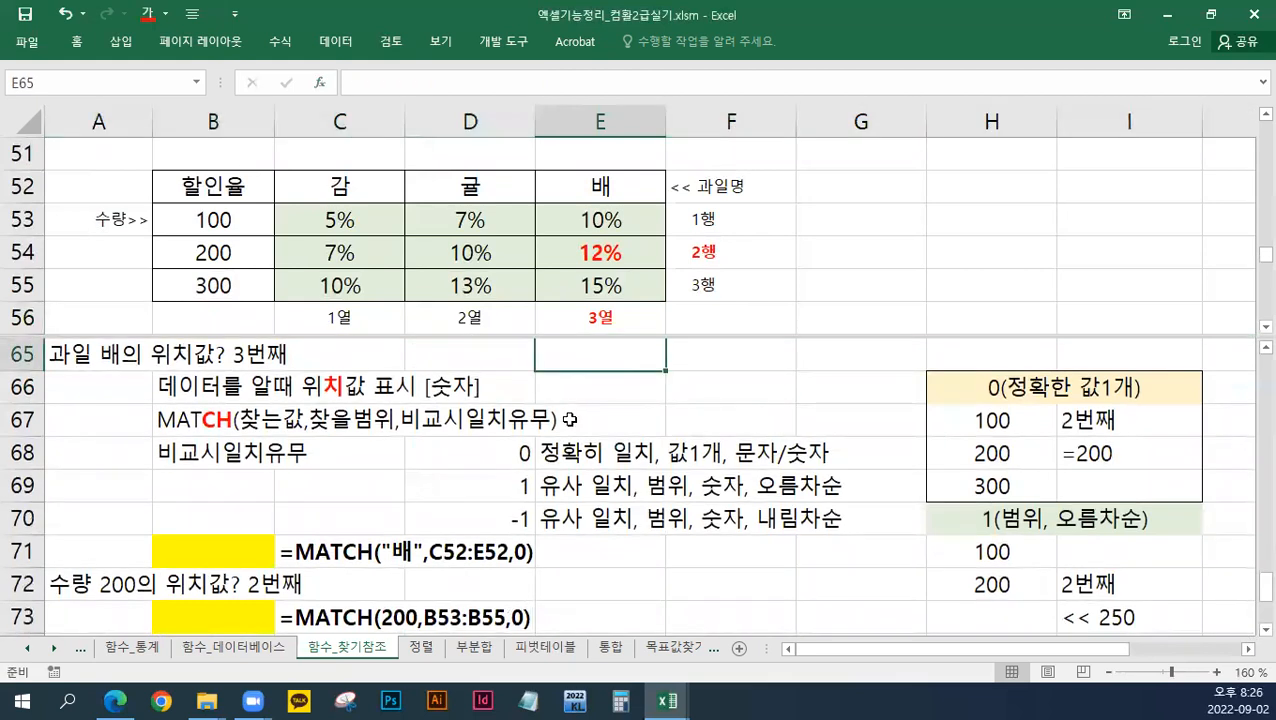
pyautogui.scroll(2, 569, 419)
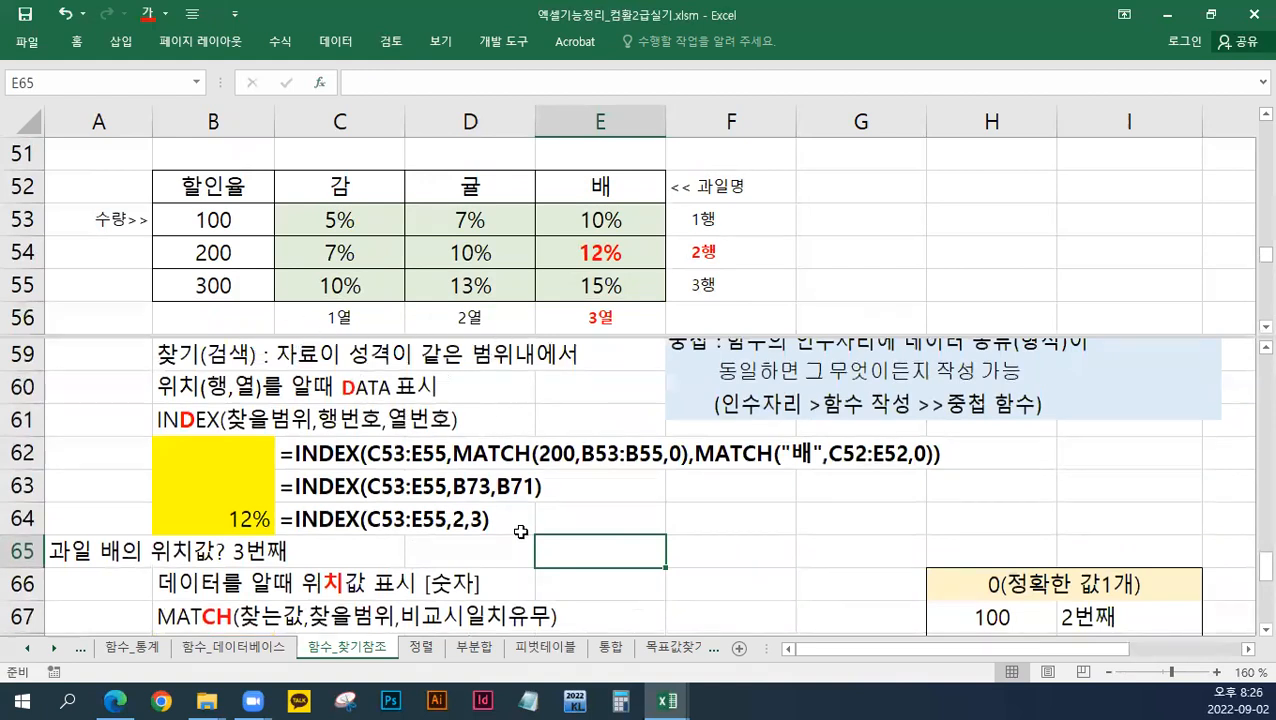
pyautogui.scroll(-1, 521, 533)
pyautogui.scroll(-2, 521, 533)
pyautogui.moveTo(366, 182); pyautogui.dragTo(578, 185)
pyautogui.rightClick(578, 185)
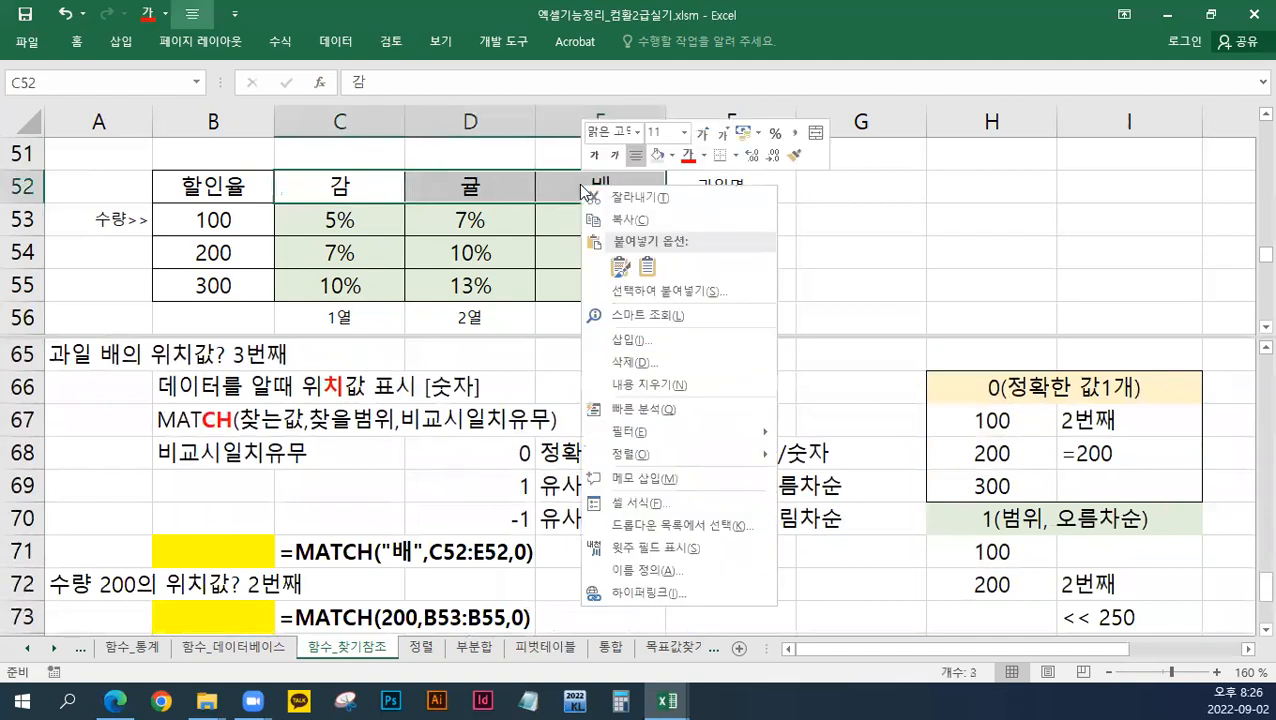
pyautogui.click(672, 155)
pyautogui.click(779, 214)
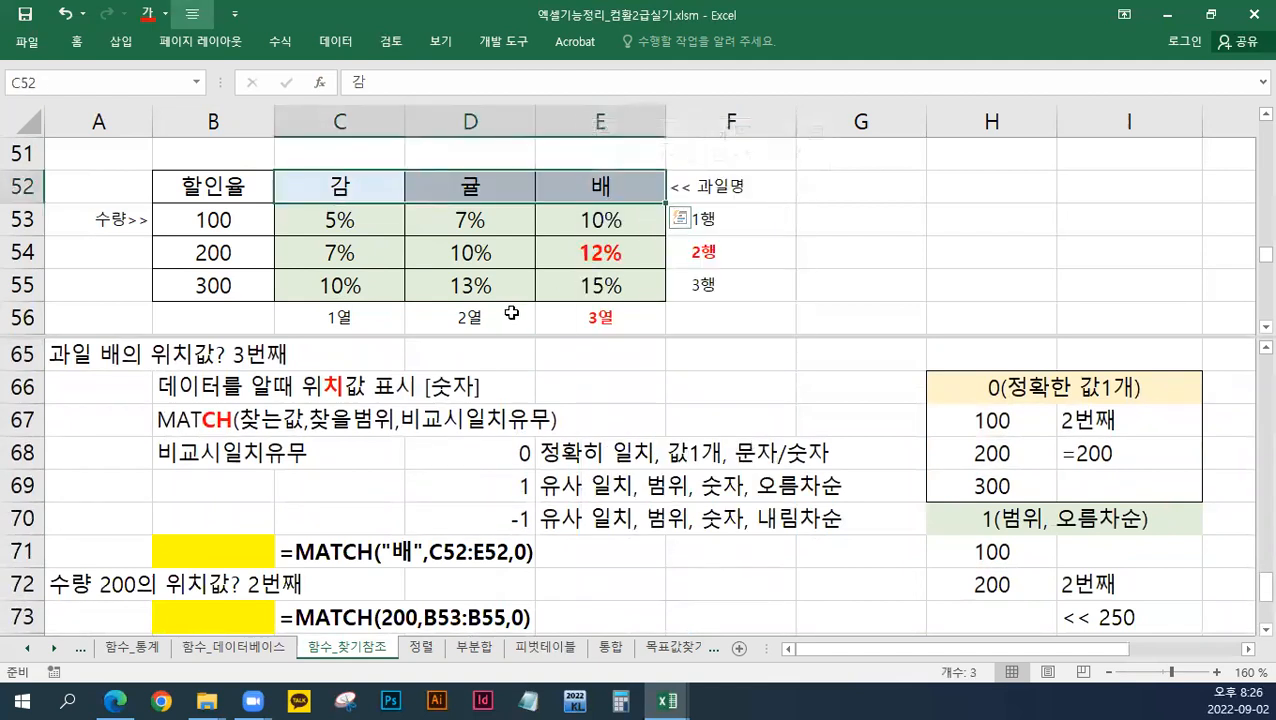
# Step: Make the 배 heading in E52 bold and red
pyautogui.click(562, 187)
pyautogui.rightClick(562, 187)
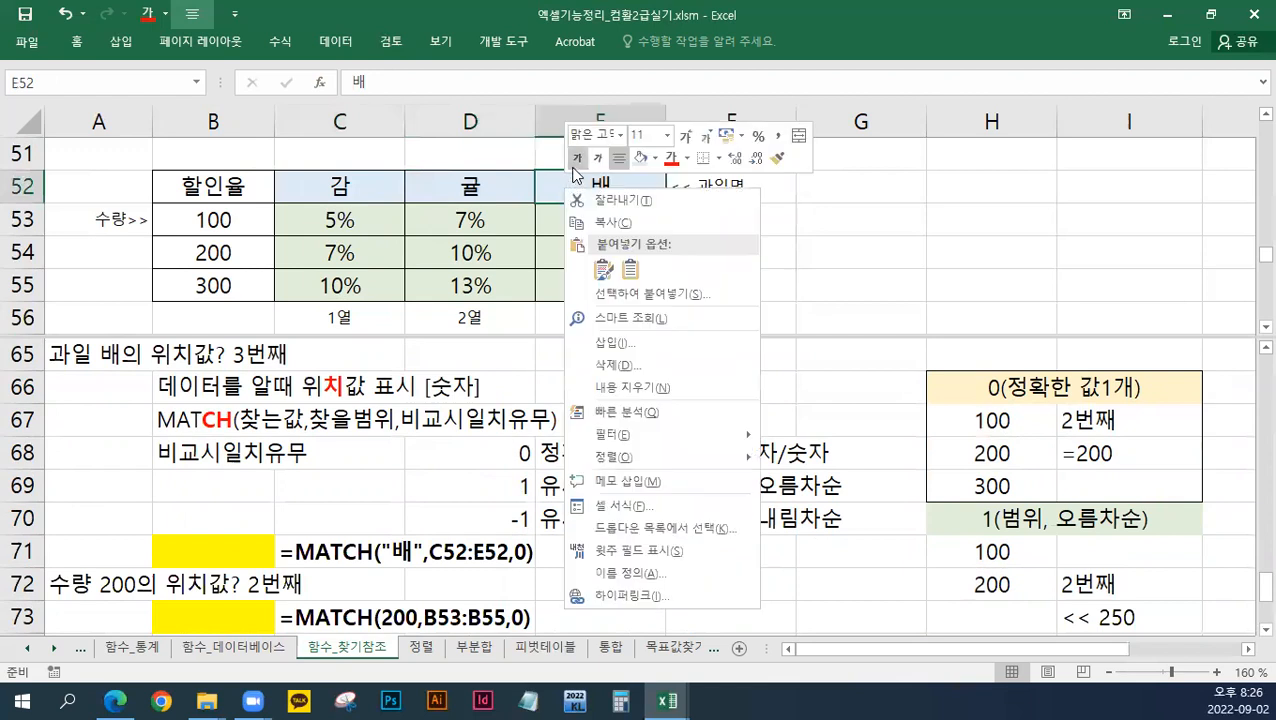
pyautogui.click(577, 159)
pyautogui.click(671, 158)
pyautogui.click(648, 290)
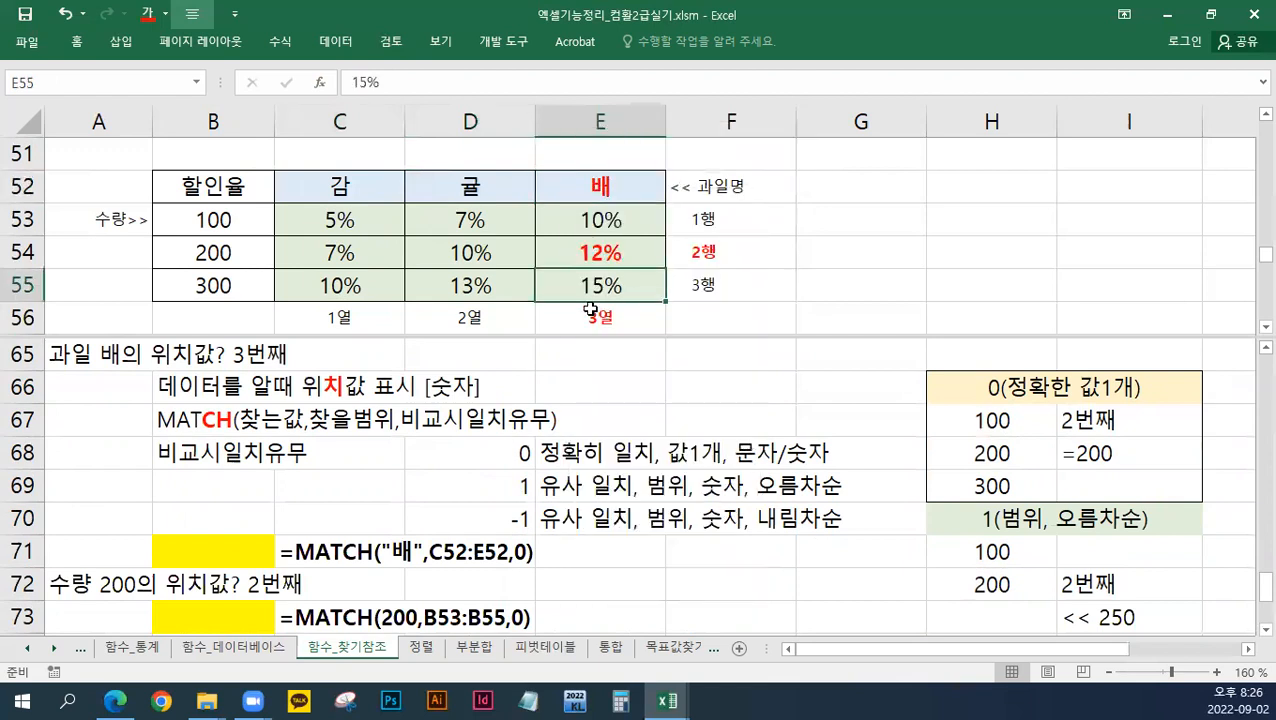
# Step: Fill the quantity cells B53:B55 with light gold
pyautogui.click(585, 190)
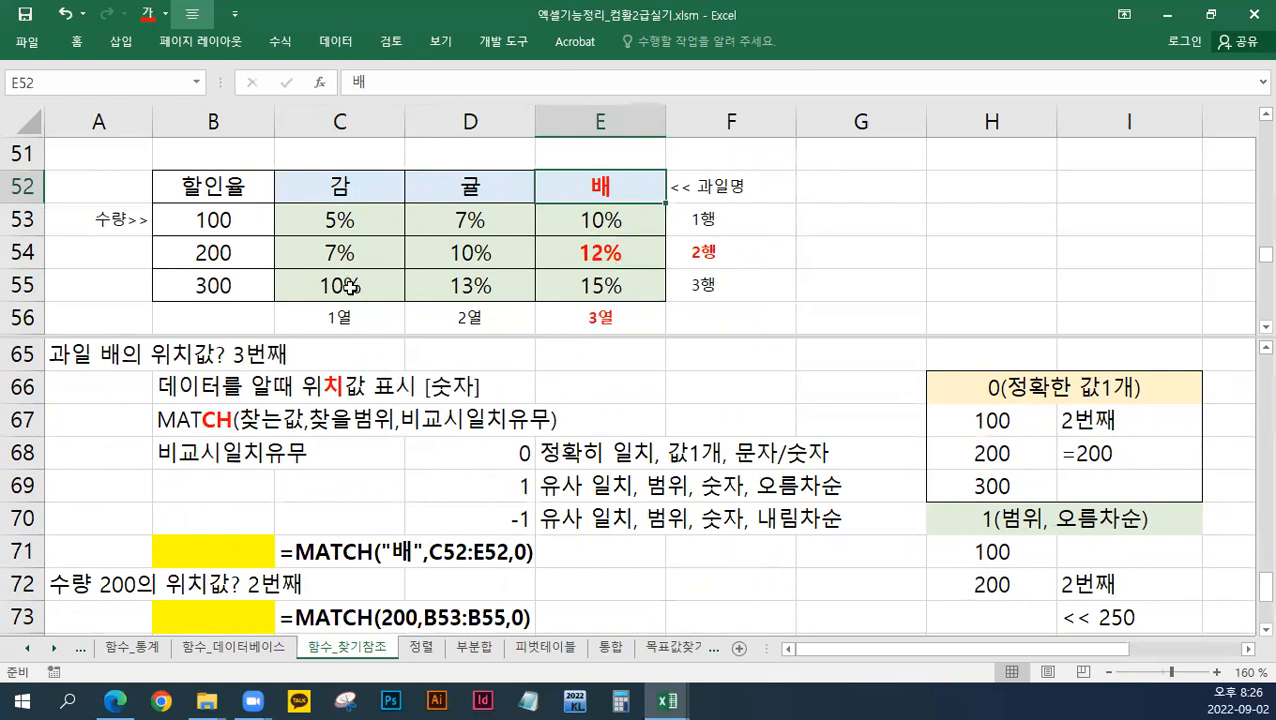
pyautogui.moveTo(179, 216); pyautogui.dragTo(179, 289)
pyautogui.rightClick(233, 218)
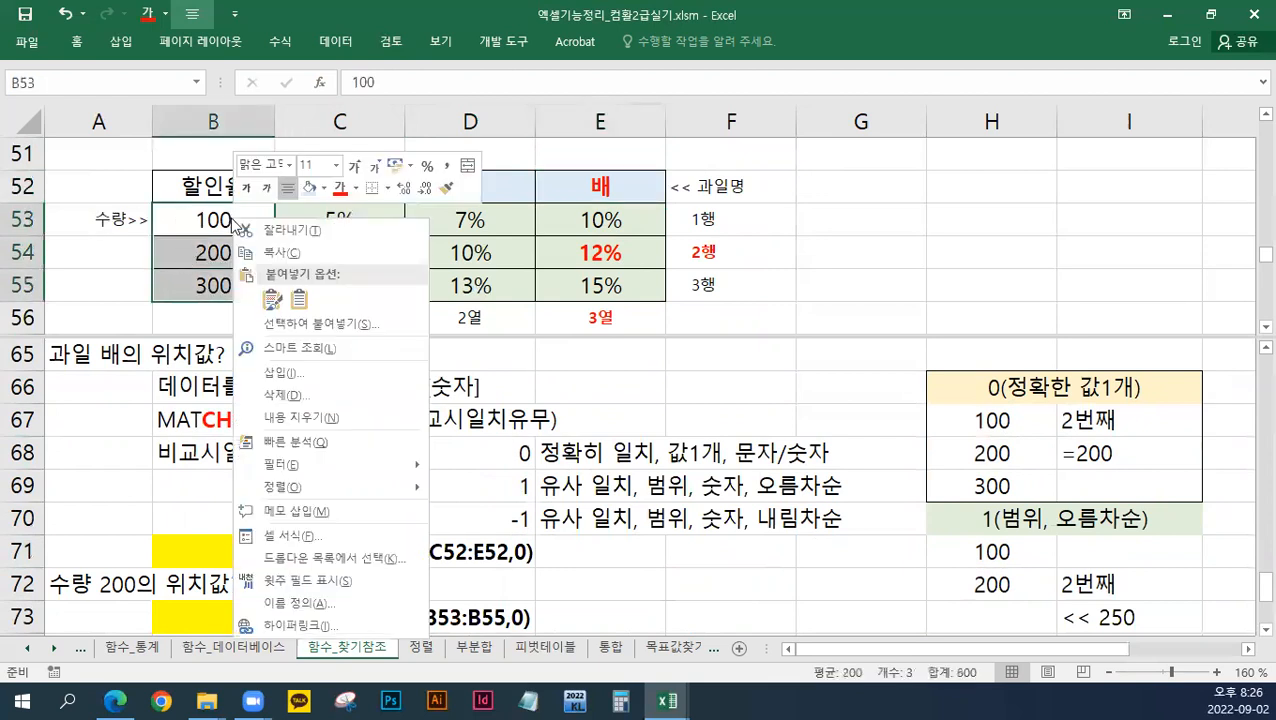
pyautogui.click(323, 192)
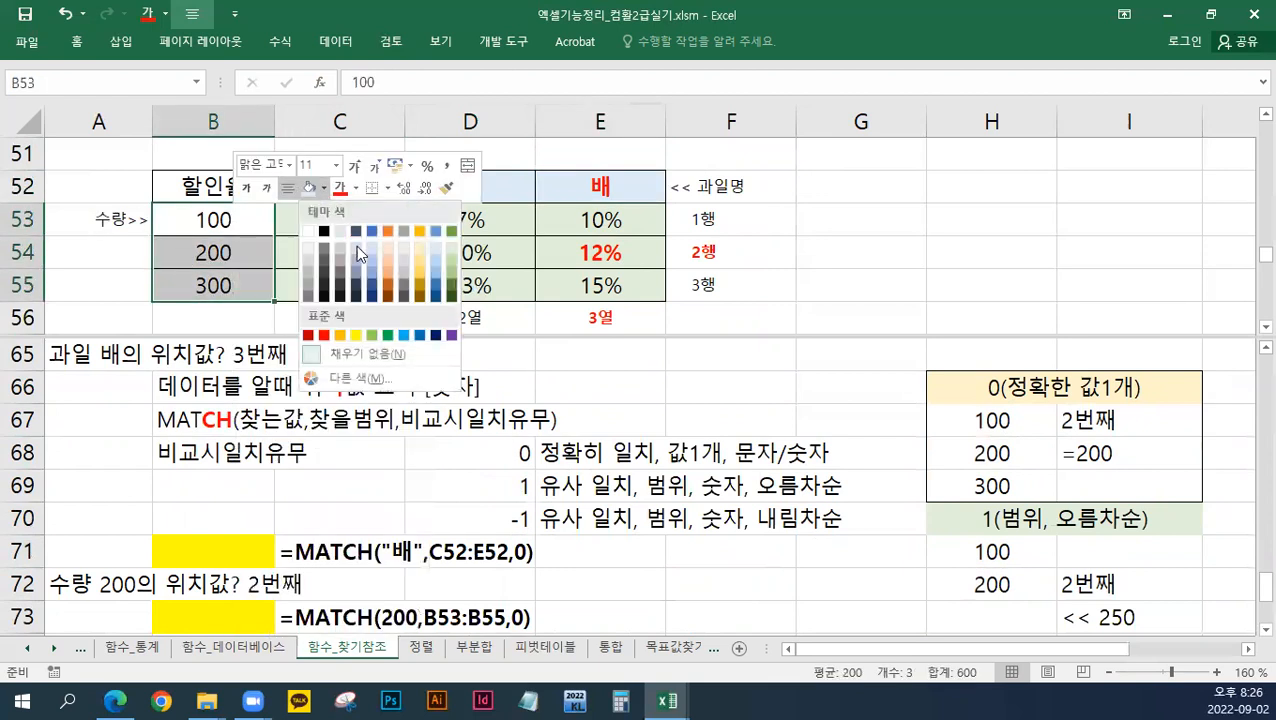
pyautogui.click(420, 256)
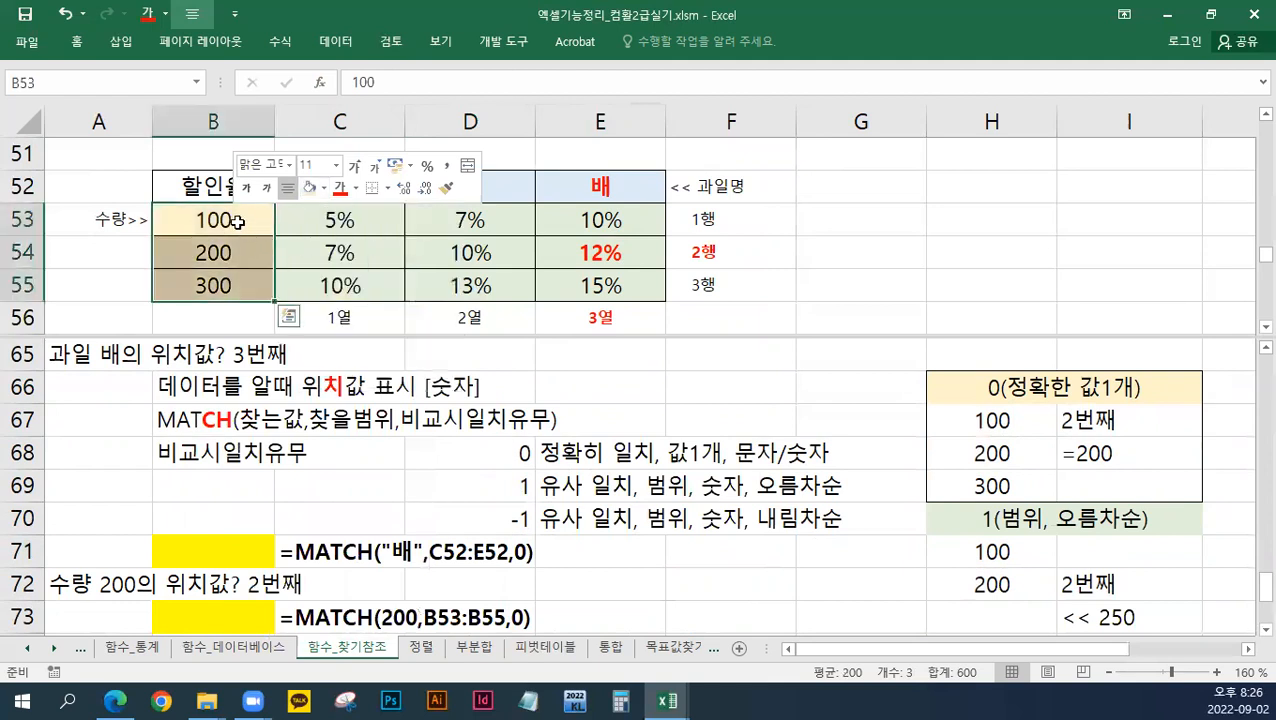
# Step: Make the quantity 200 in B54 bold and red
pyautogui.click(225, 250)
pyautogui.rightClick(232, 252)
pyautogui.click(245, 221)
pyautogui.click(338, 221)
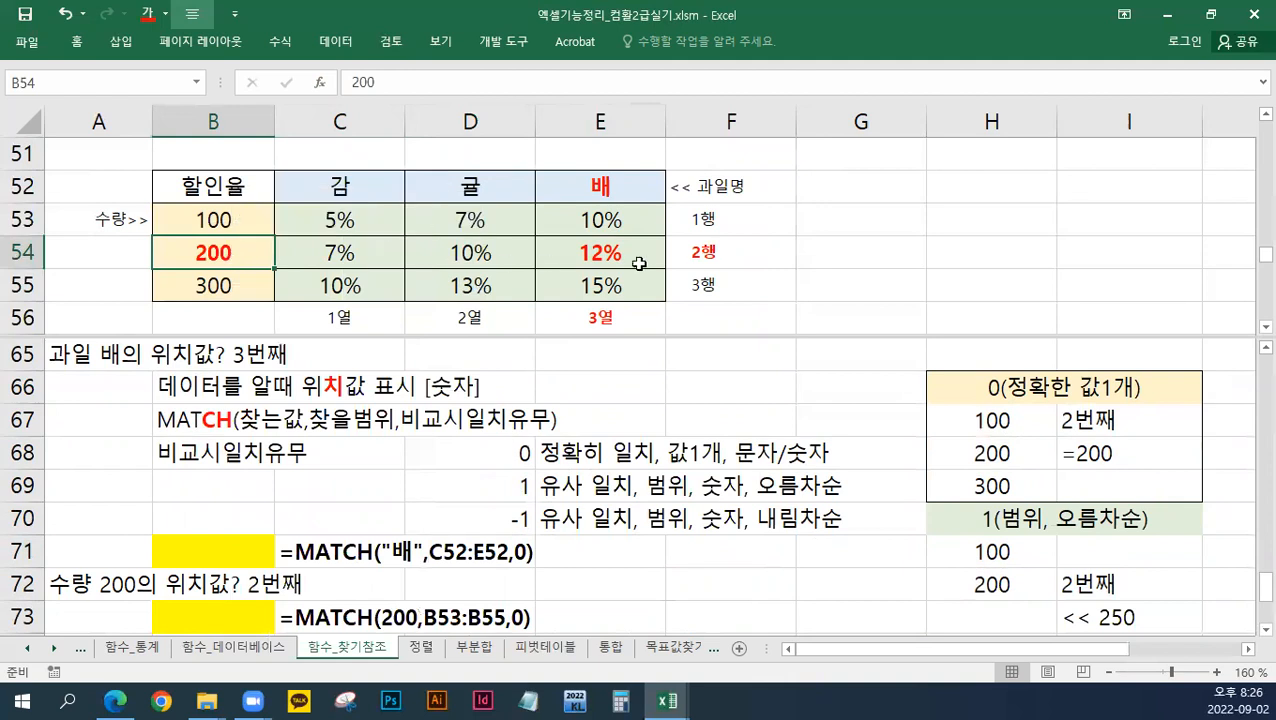
pyautogui.click(695, 262)
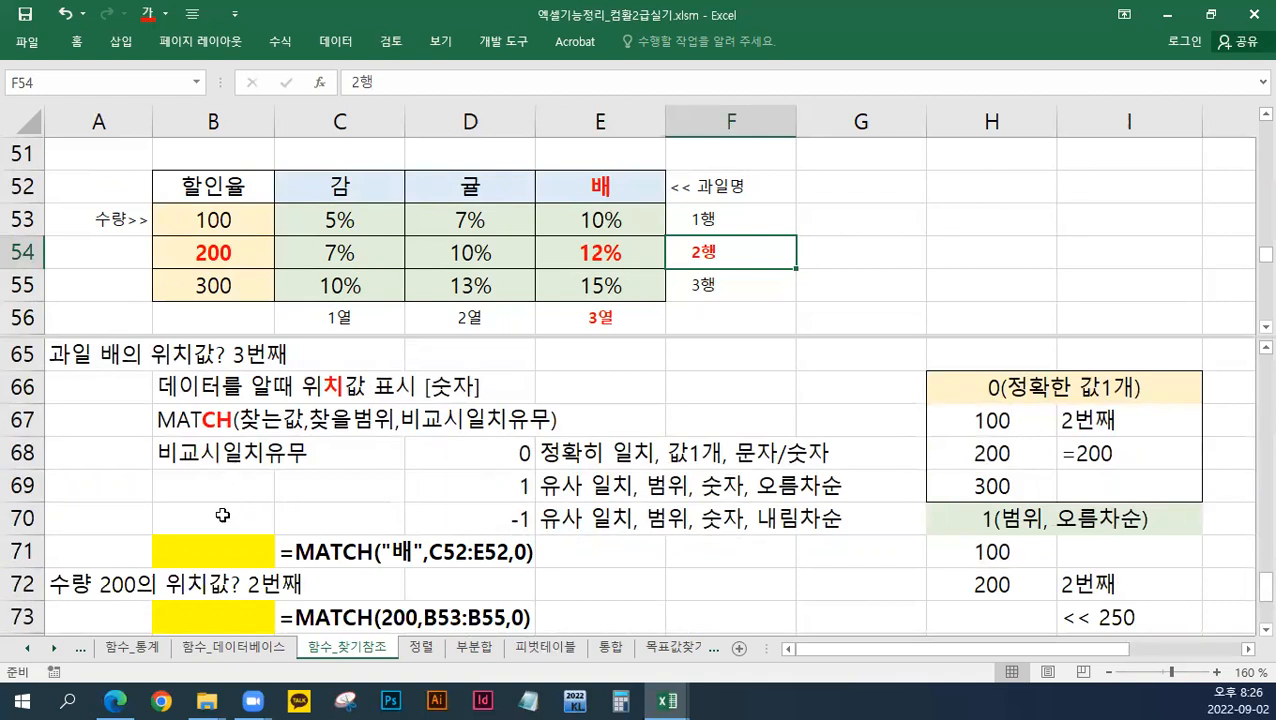
# Step: Insert the MATCH function in B71 through the function wizard
pyautogui.click(215, 548)
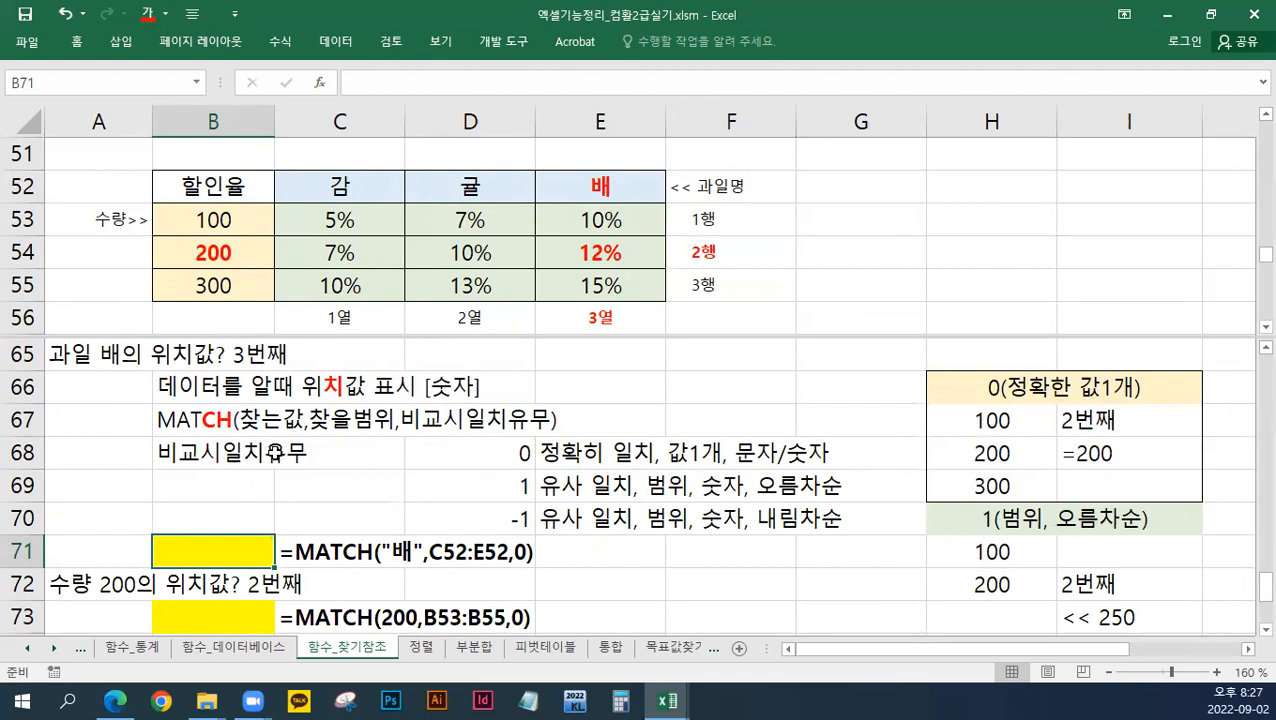
pyautogui.scroll(2, 275, 452)
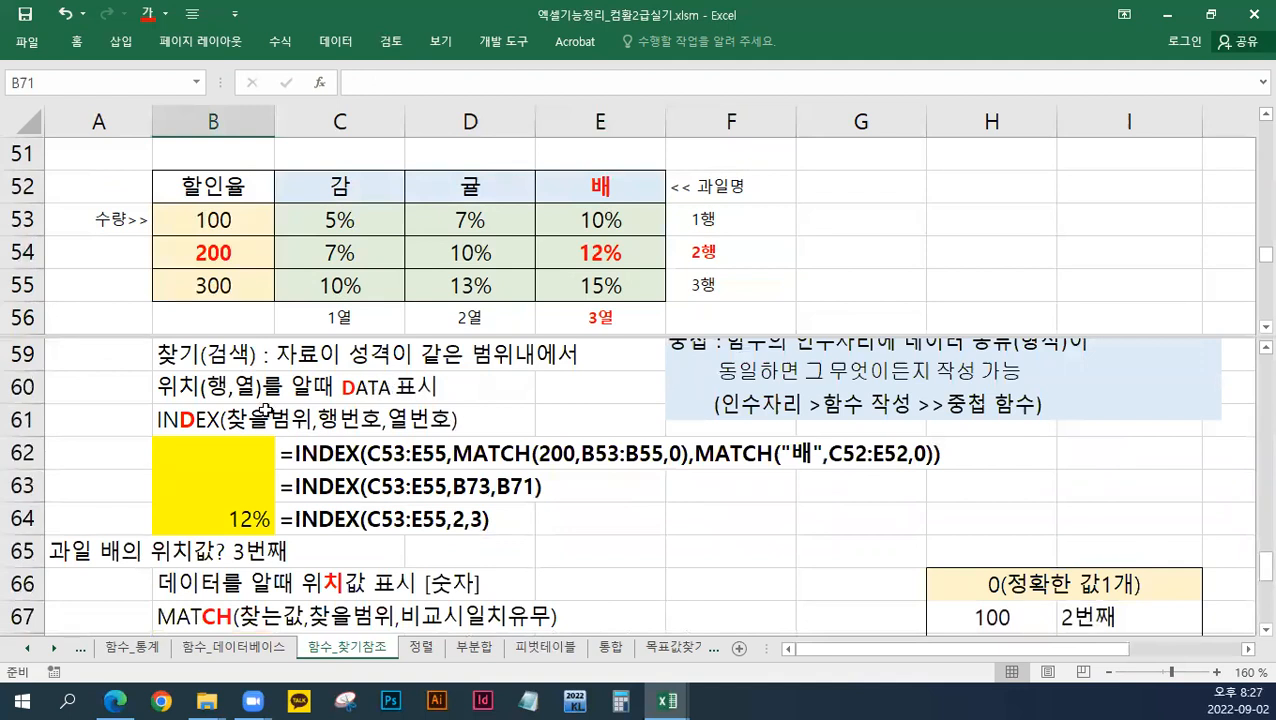
pyautogui.scroll(-2, 247, 438)
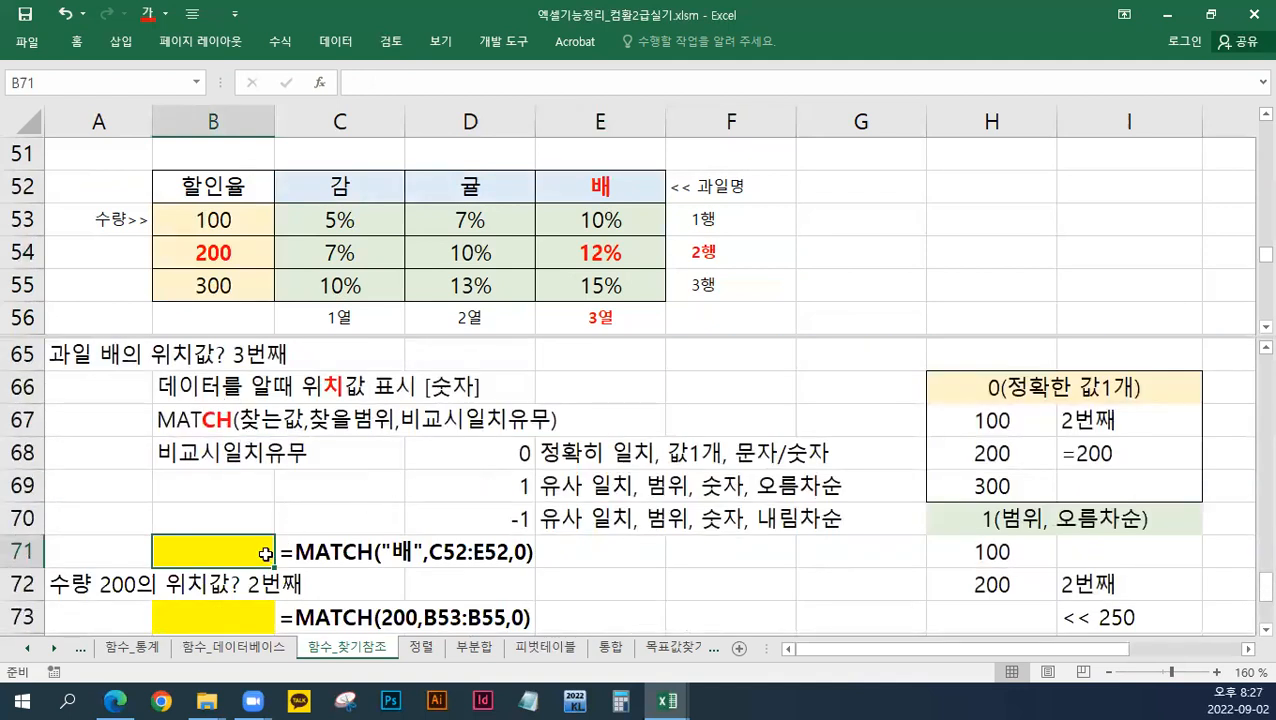
pyautogui.click(280, 42)
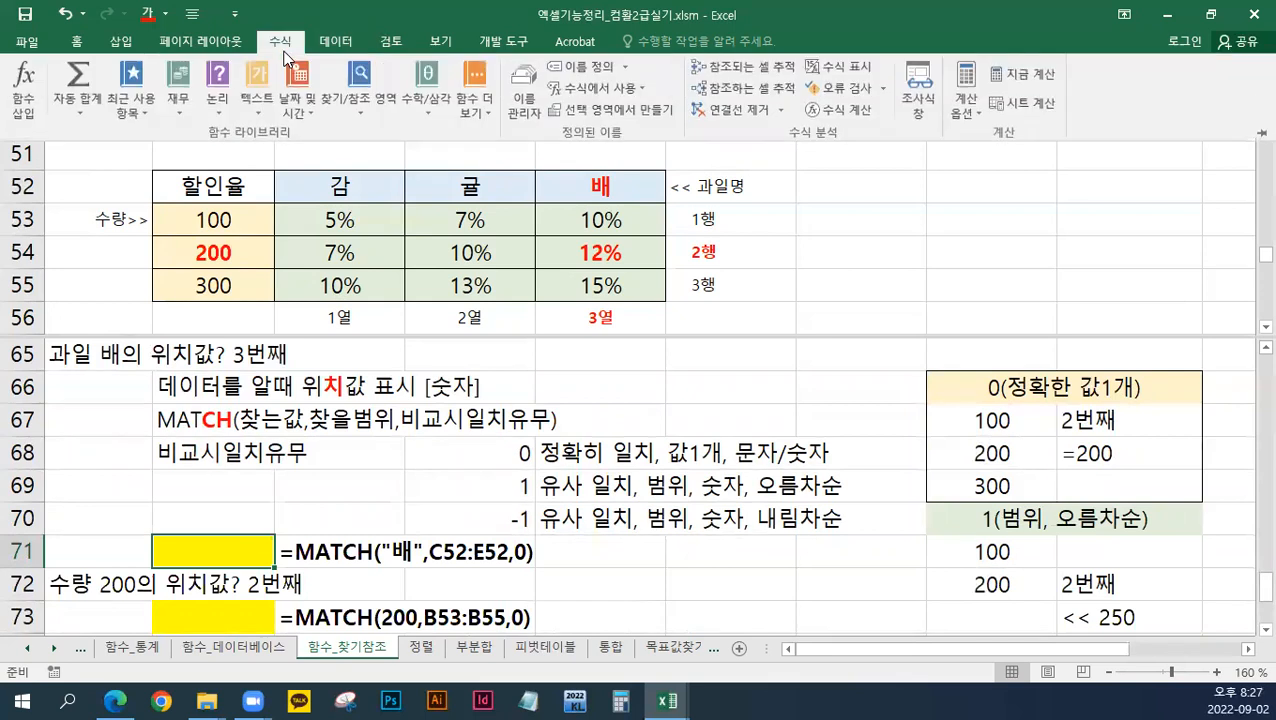
pyautogui.click(36, 108)
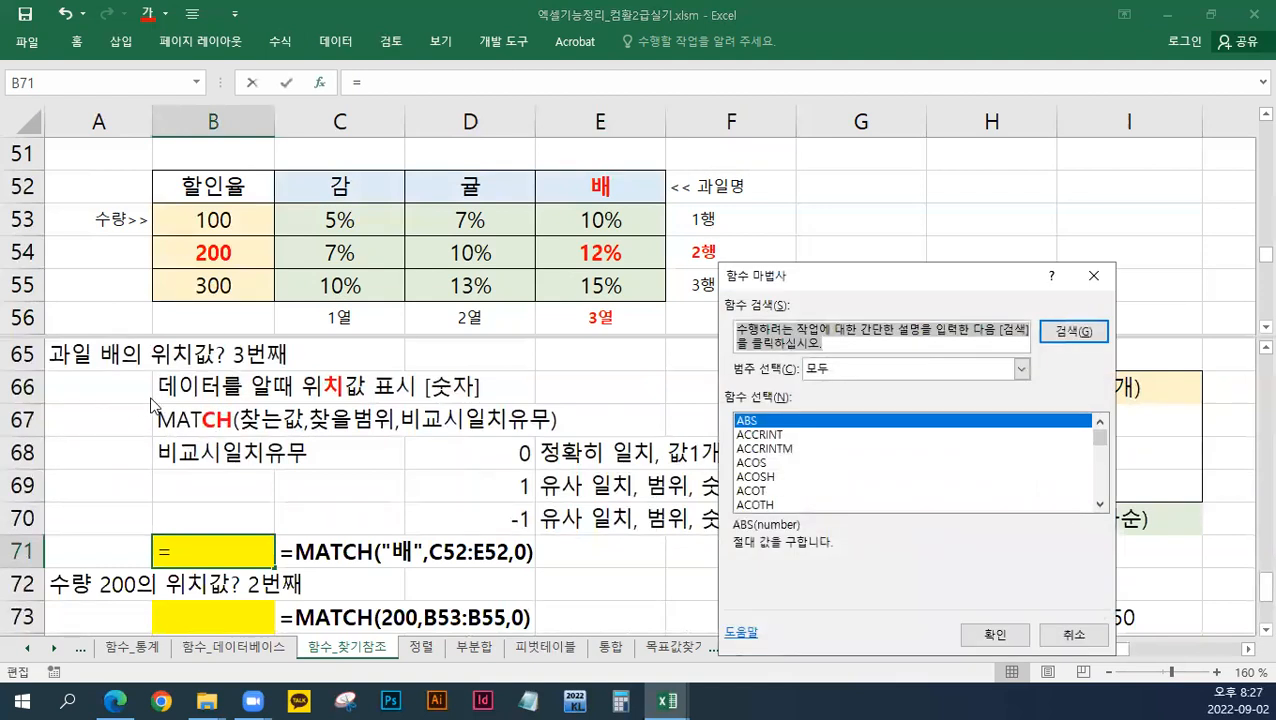
pyautogui.moveTo(818, 276); pyautogui.dragTo(911, 173)
pyautogui.scroll(-9, 881, 391)
pyautogui.scroll(-20, 884, 398)
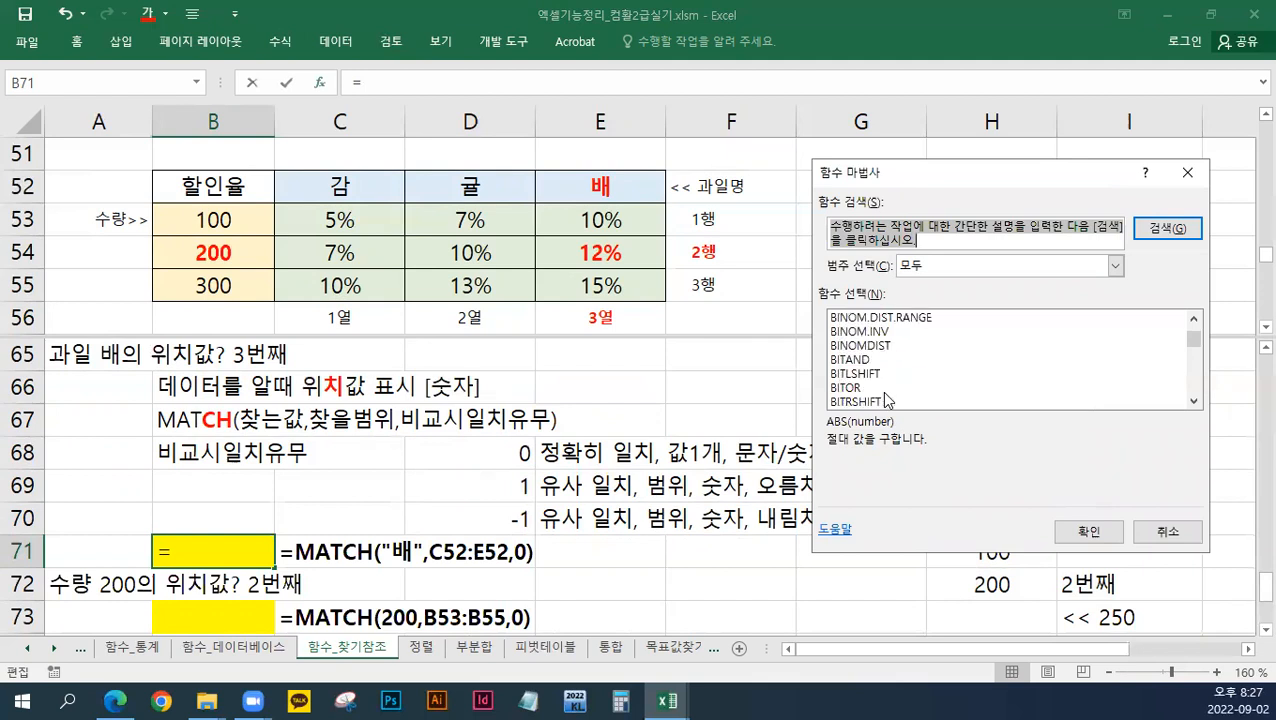
pyautogui.scroll(-20, 884, 398)
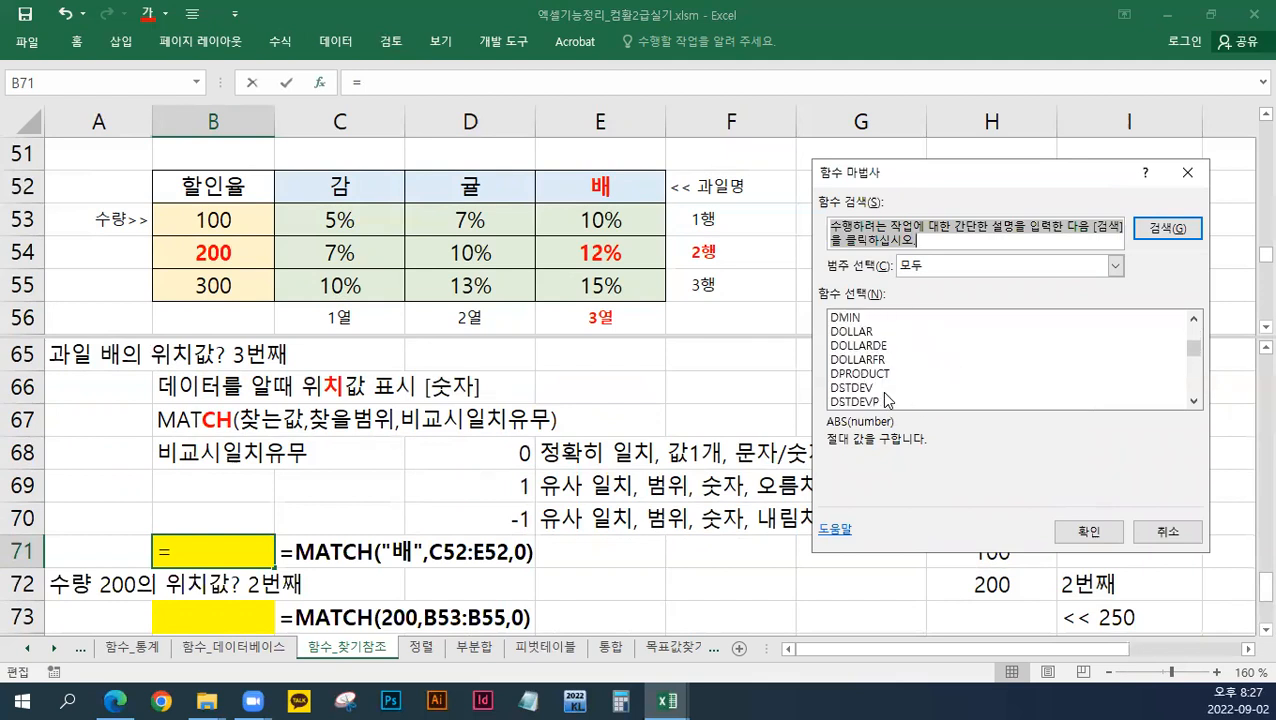
pyautogui.scroll(-20, 884, 398)
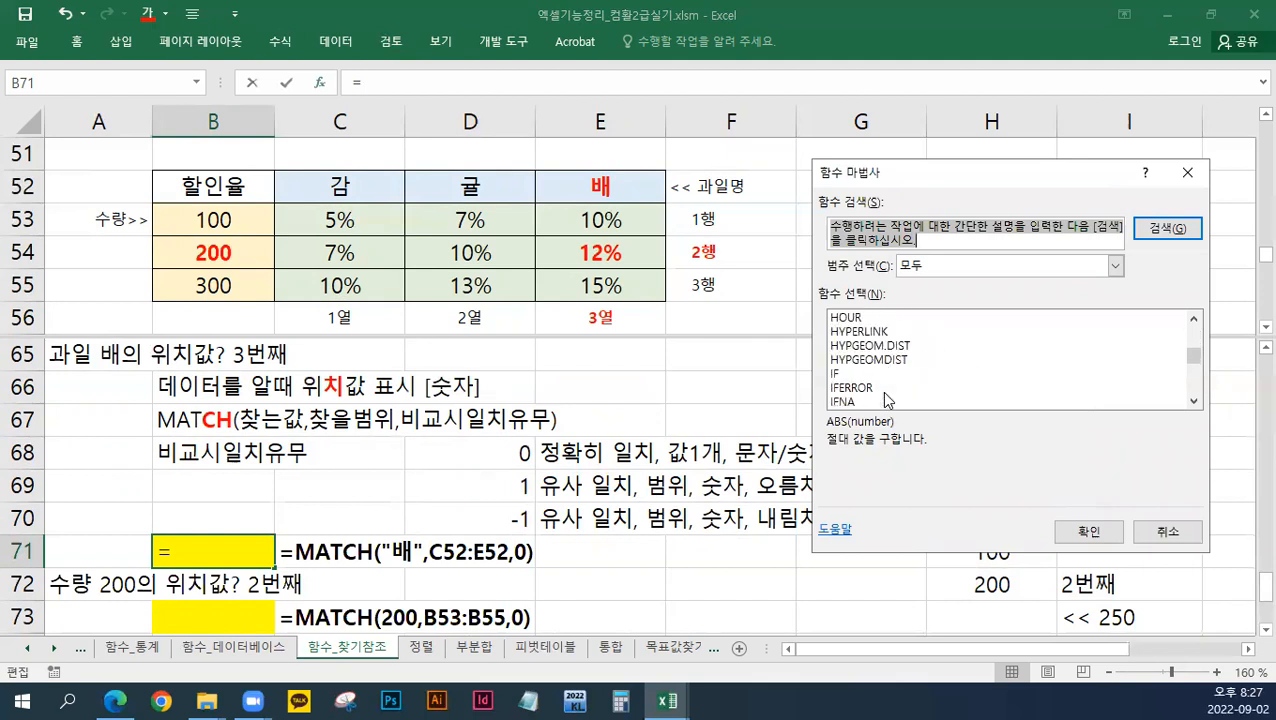
pyautogui.scroll(-1, 881, 391)
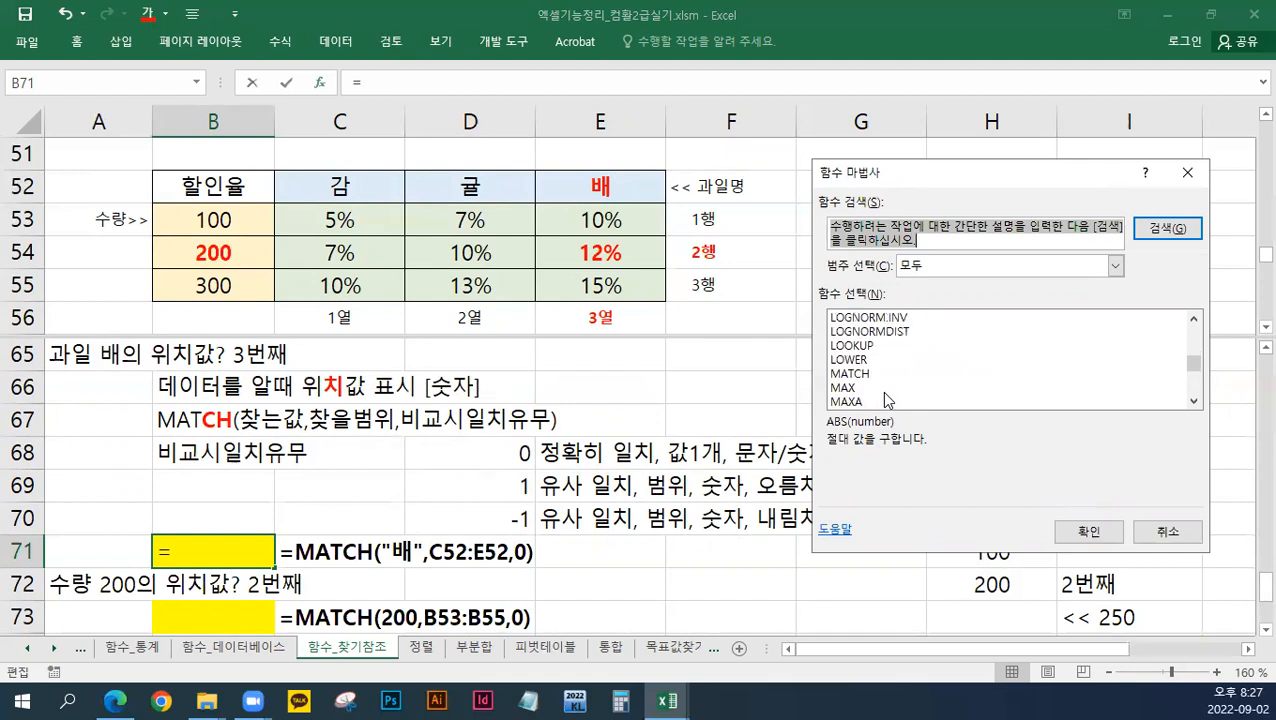
pyautogui.click(872, 372)
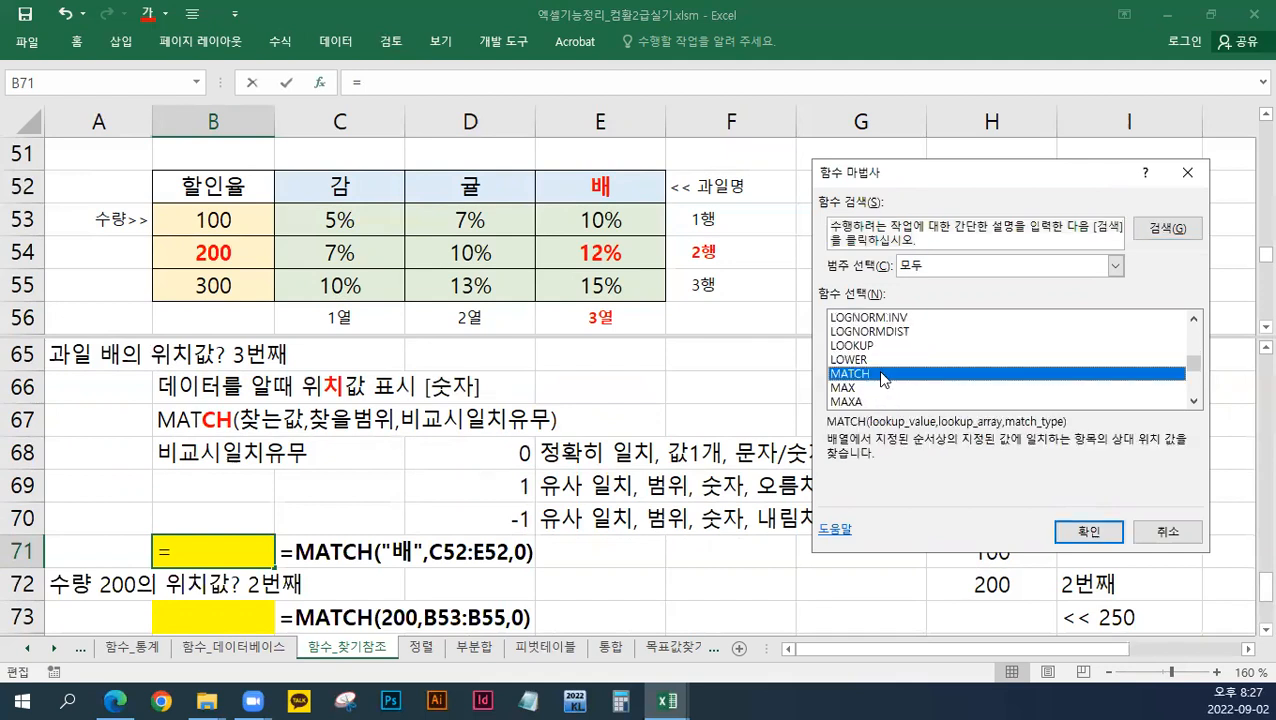
pyautogui.click(1111, 538)
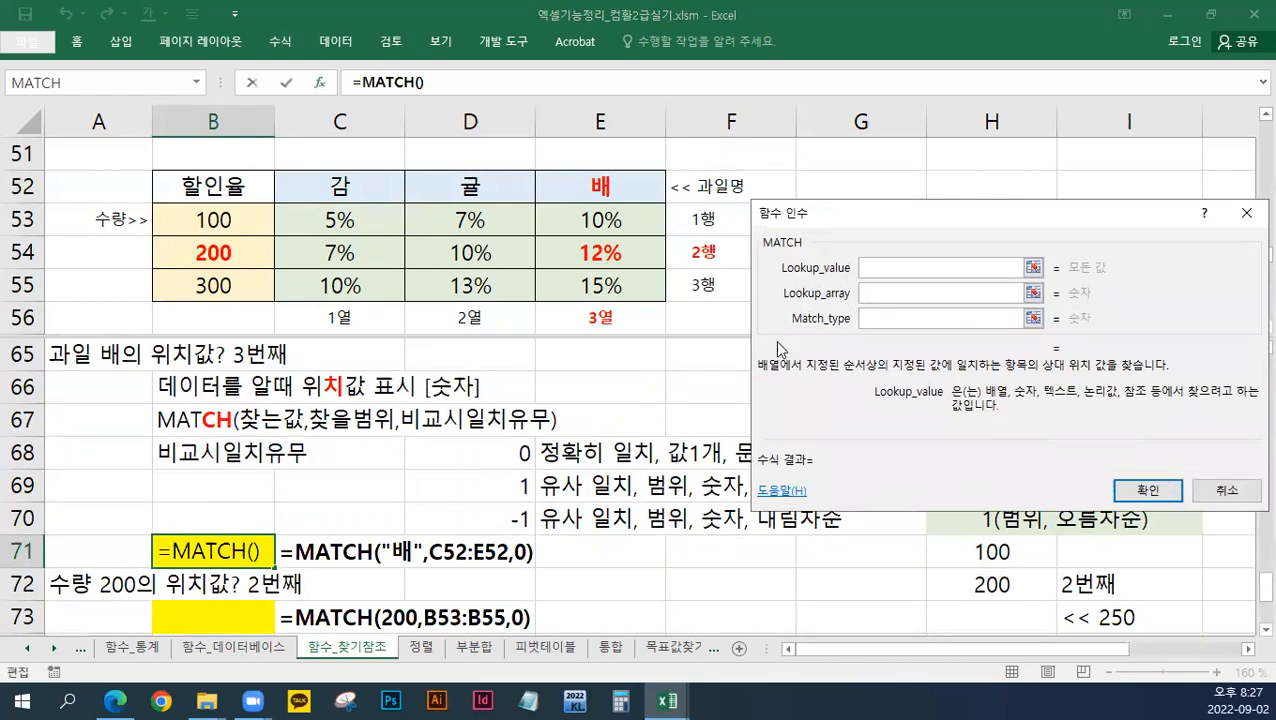
# Step: Set the Lookup_value of MATCH to "배" and the Lookup_array to the fruit names C52:E52
pyautogui.write('"')
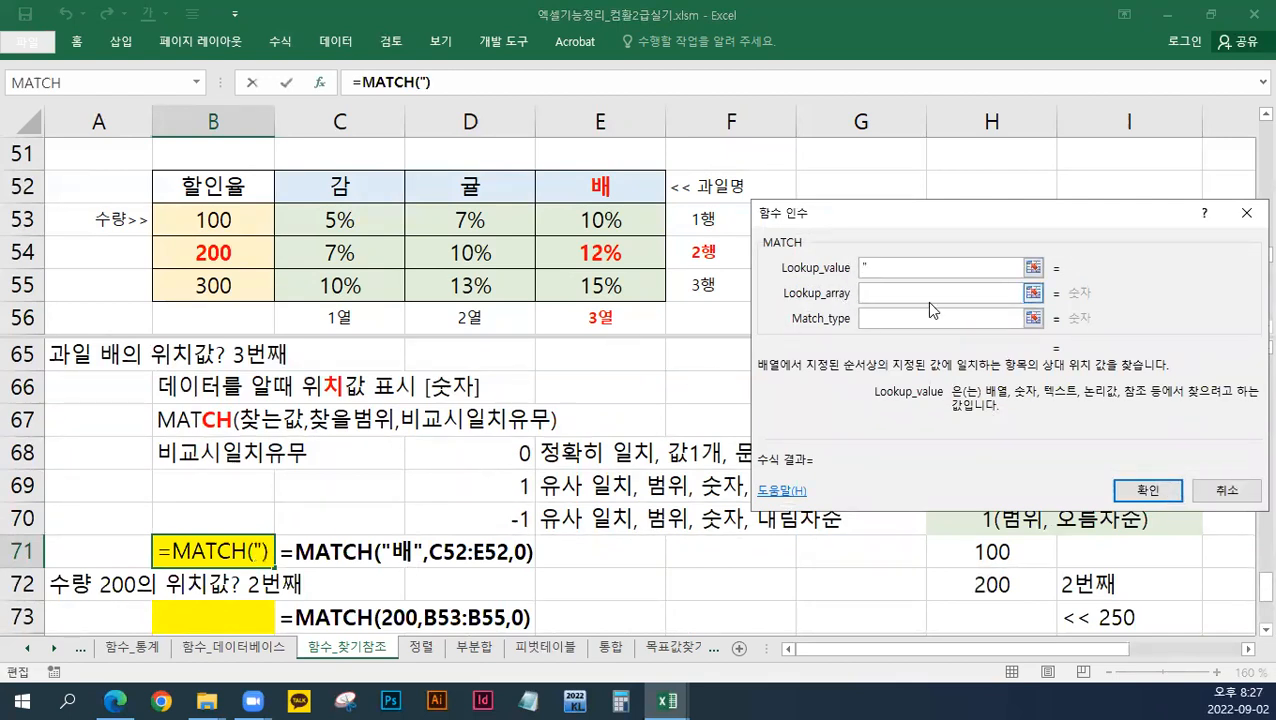
pyautogui.write('배"')
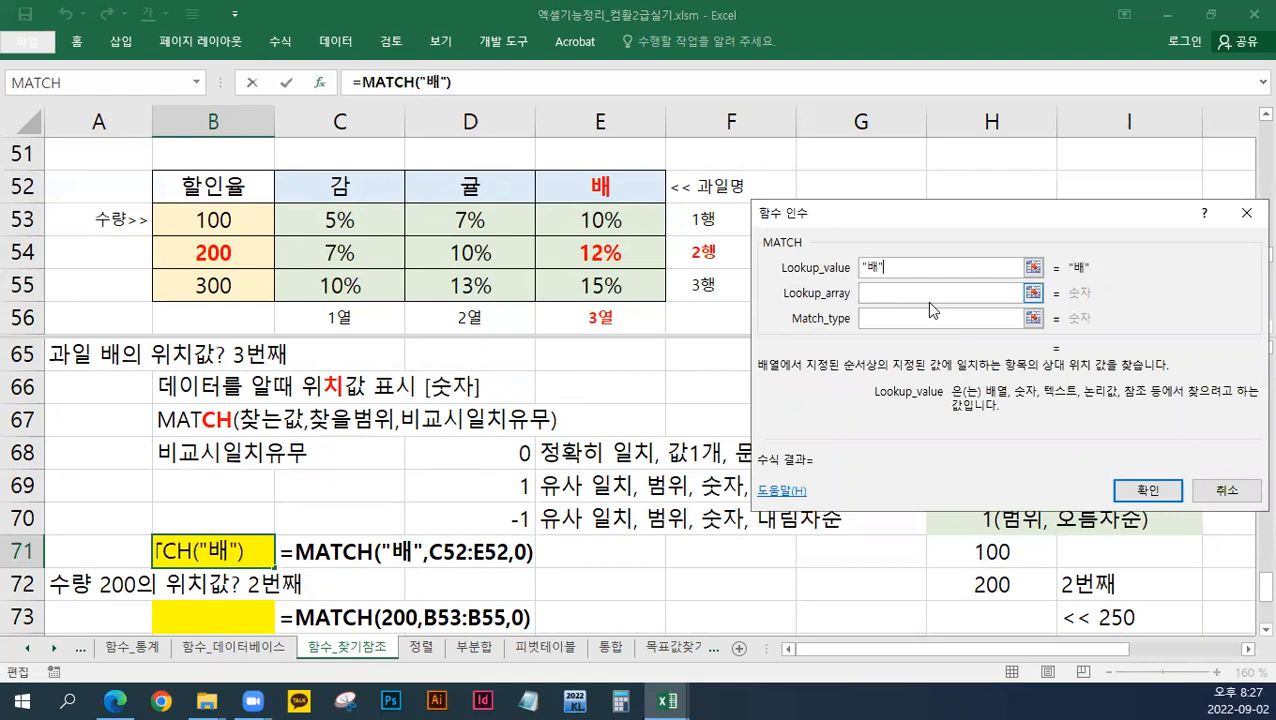
pyautogui.click(874, 294)
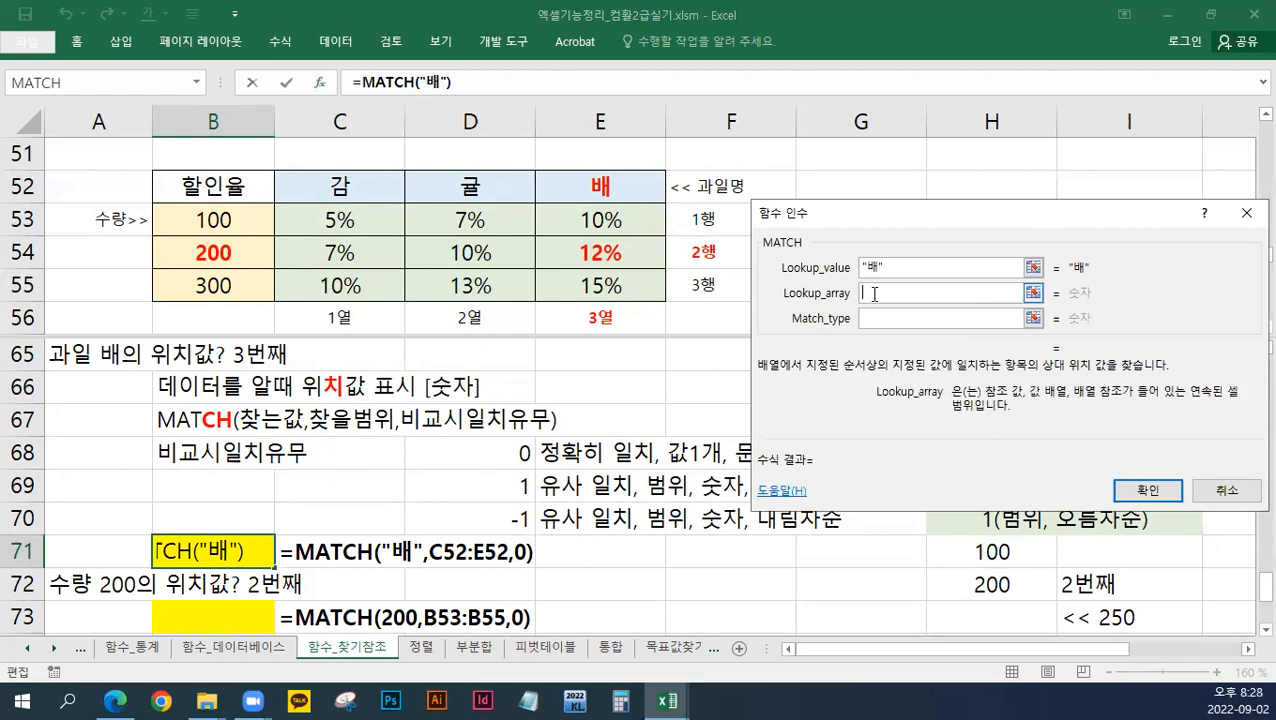
pyautogui.moveTo(314, 188); pyautogui.dragTo(566, 188)
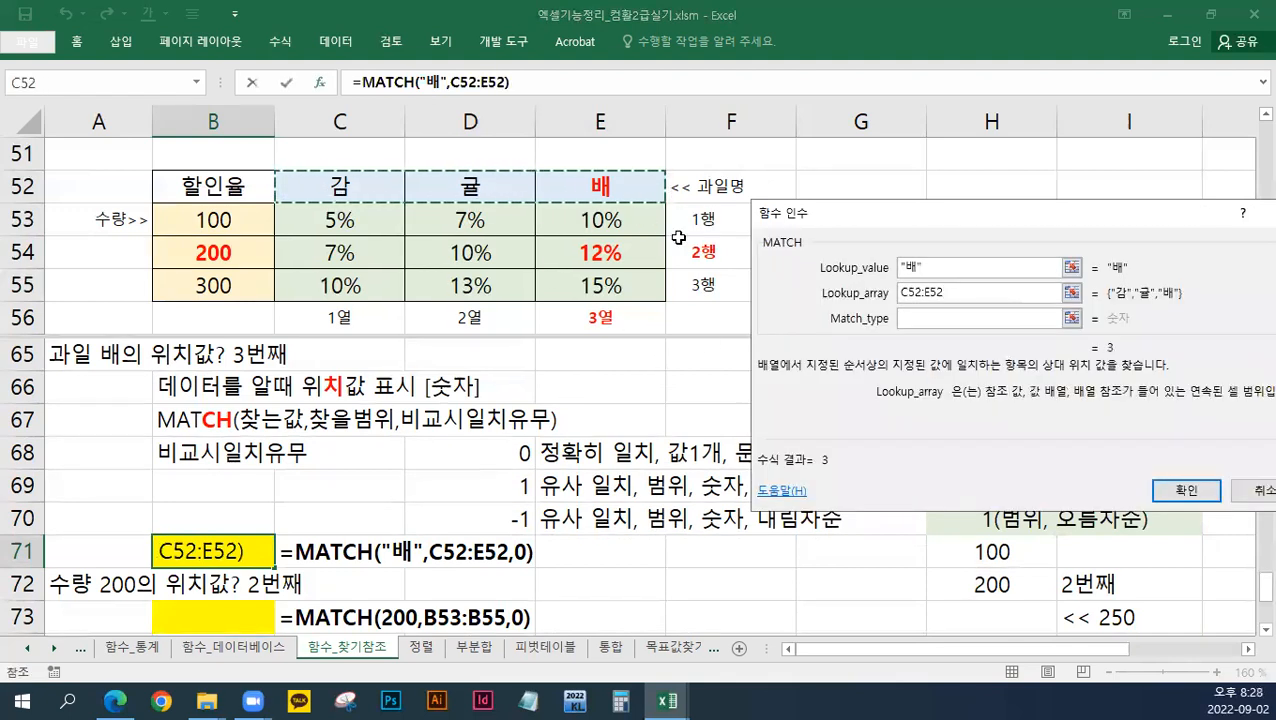
pyautogui.moveTo(790, 213); pyautogui.dragTo(594, 253)
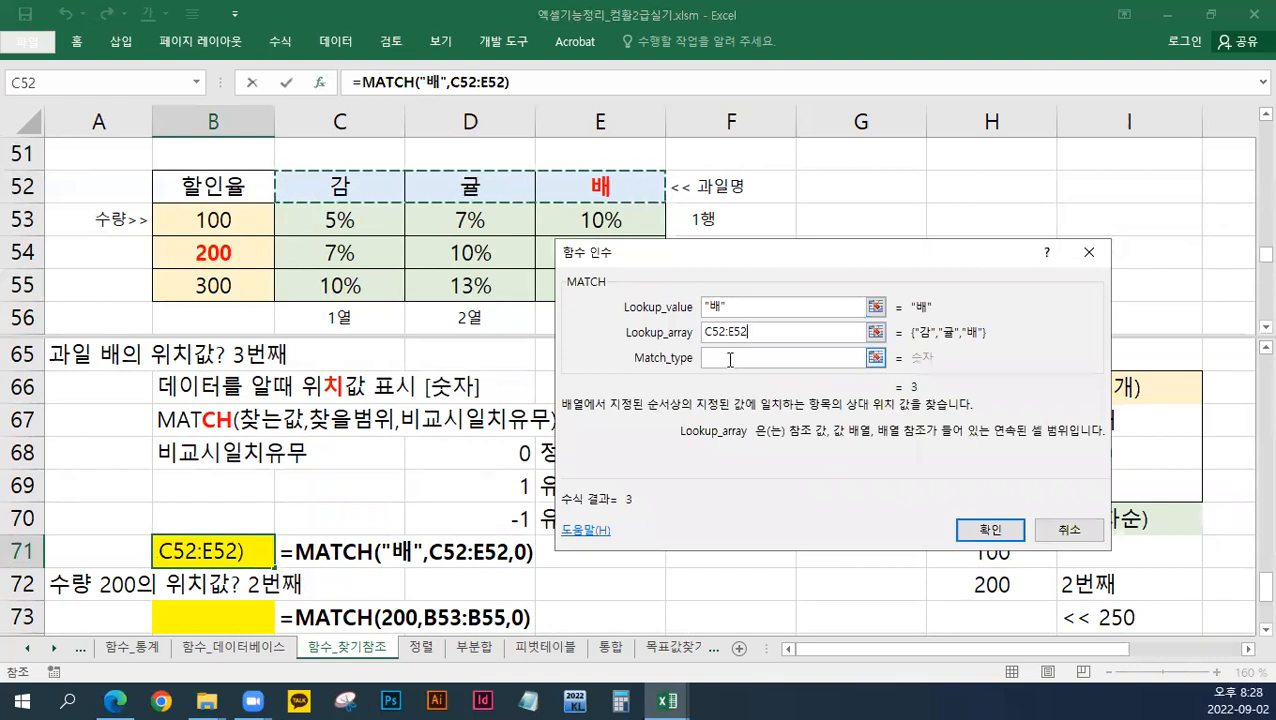
# Step: Set the Match_type of the MATCH function in B71 to 0 for an exact match and confirm the function
pyautogui.click(730, 358)
pyautogui.moveTo(745, 254); pyautogui.dragTo(543, 251)
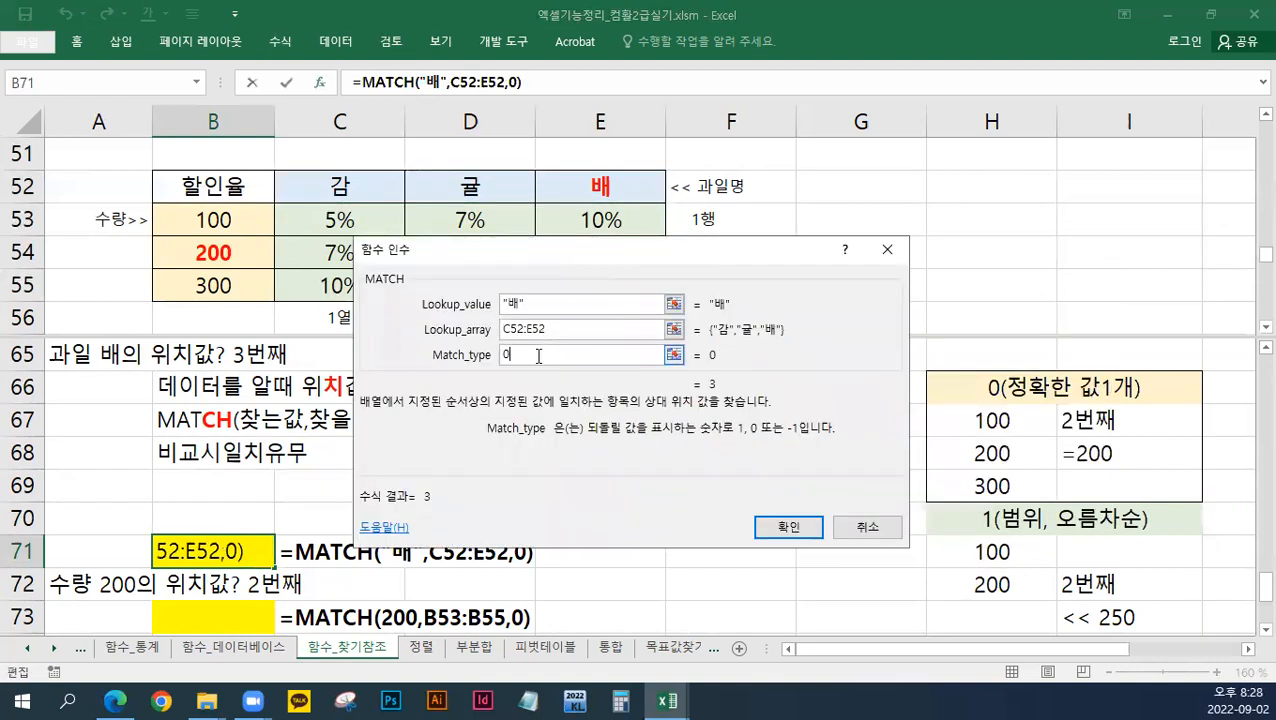
pyautogui.write('-1')
pyautogui.press('BackSpace')
pyautogui.press('BackSpace')
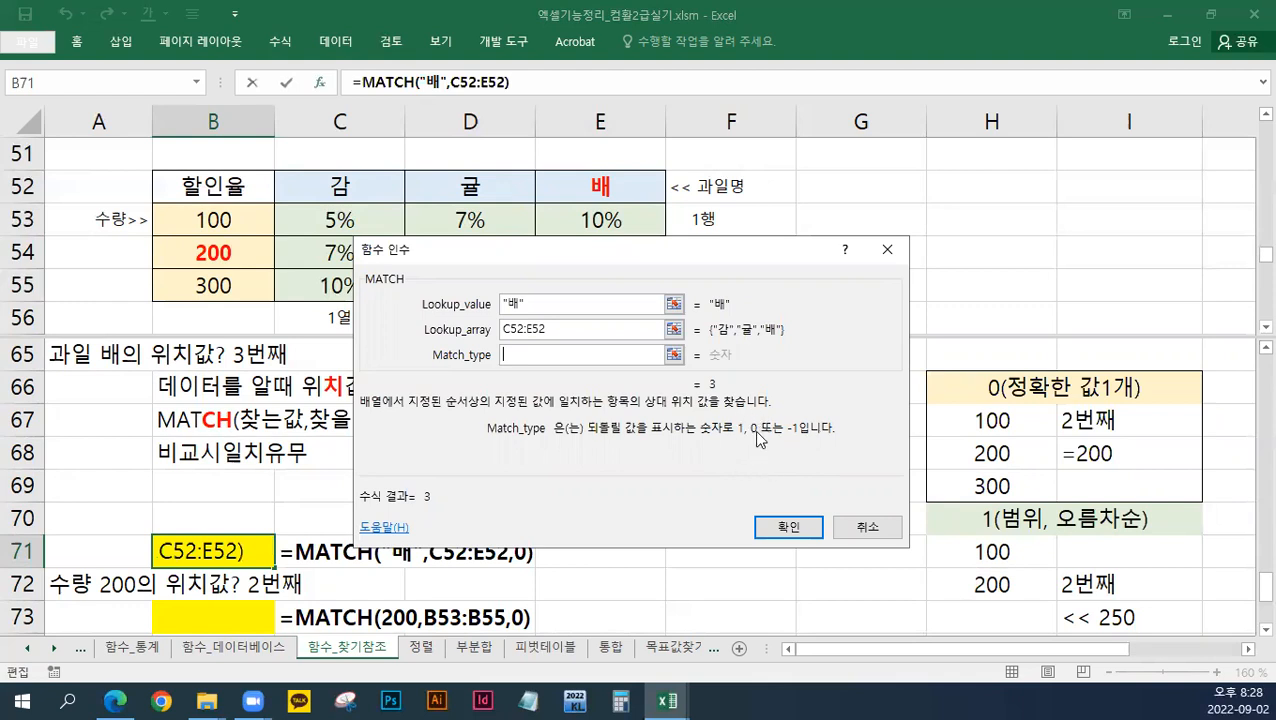
pyautogui.write('0')
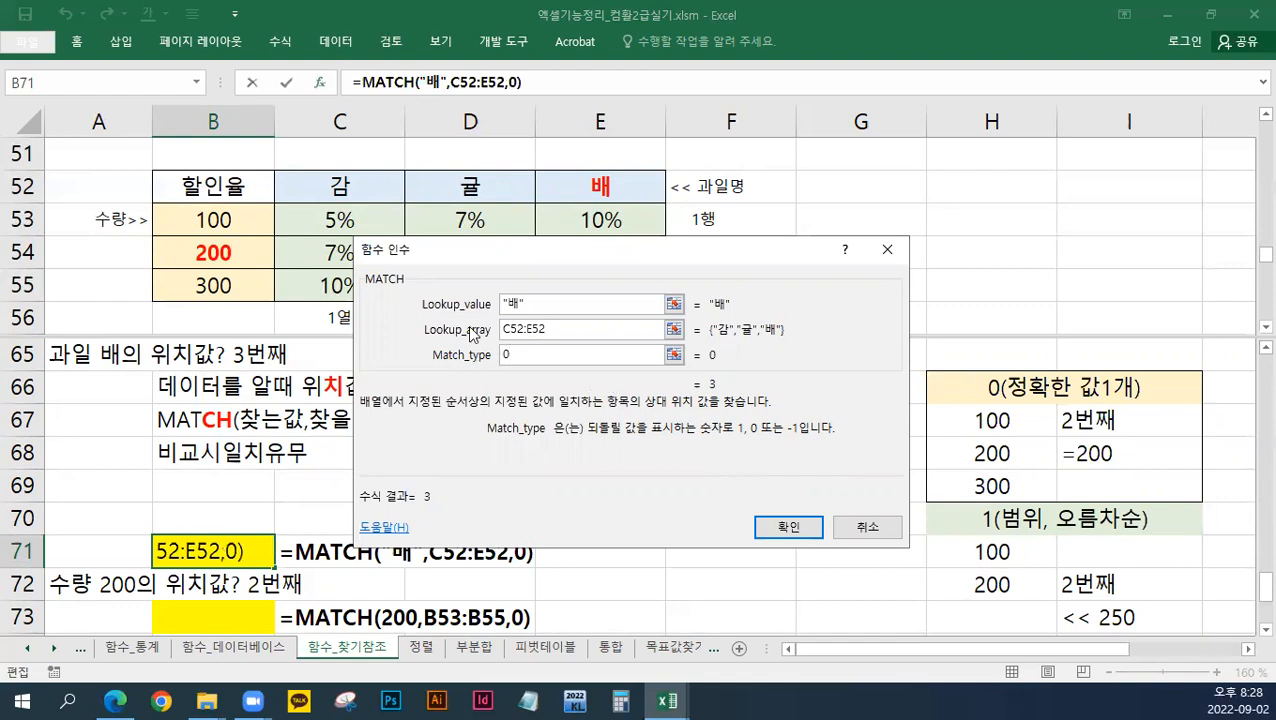
pyautogui.click(770, 535)
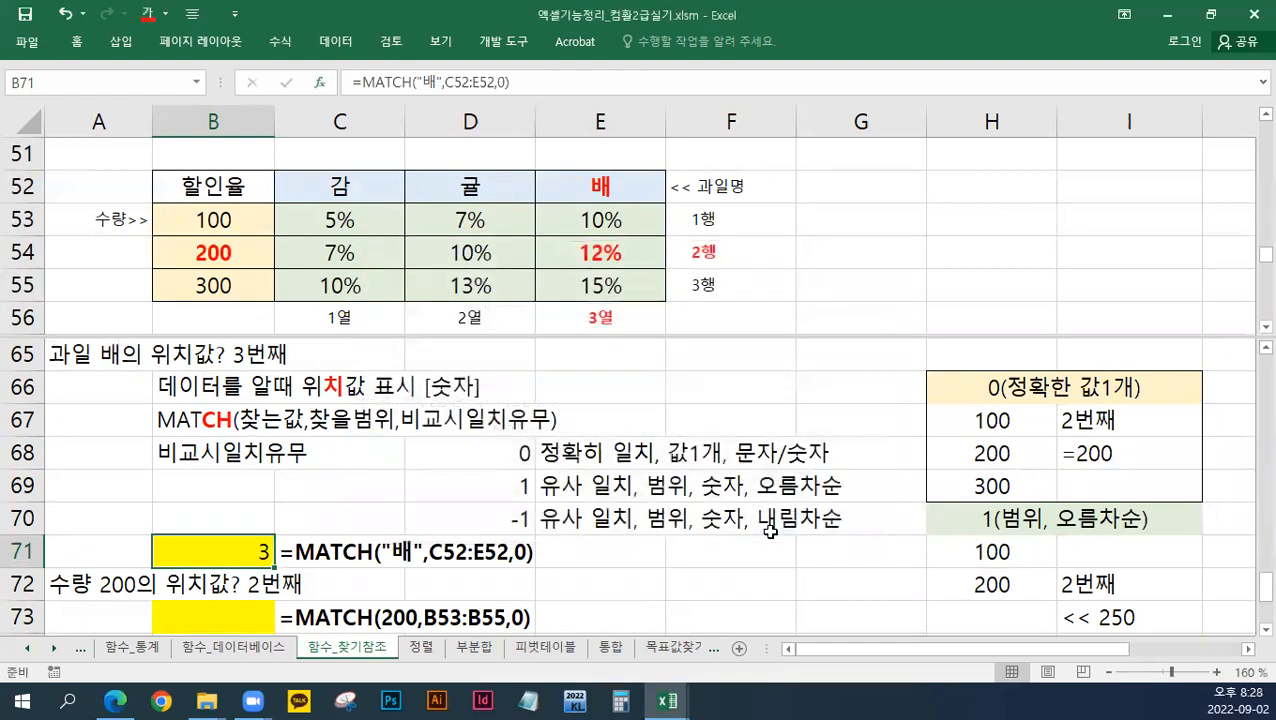
# Step: Examine the quantity list B53:B55 alongside the match-type notes for exact, ascending and descending lookups
pyautogui.scroll(-1, 770, 531)
pyautogui.scroll(1, 770, 531)
pyautogui.scroll(-1, 969, 524)
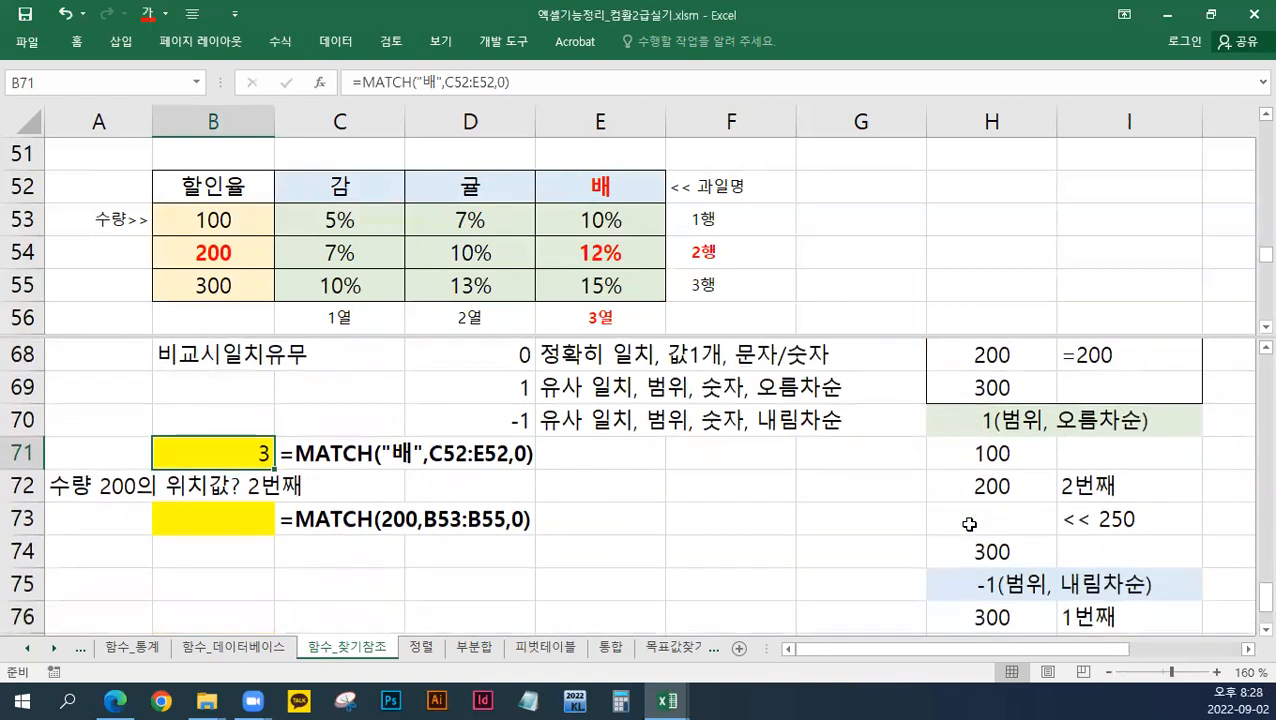
pyautogui.moveTo(251, 217); pyautogui.dragTo(249, 284)
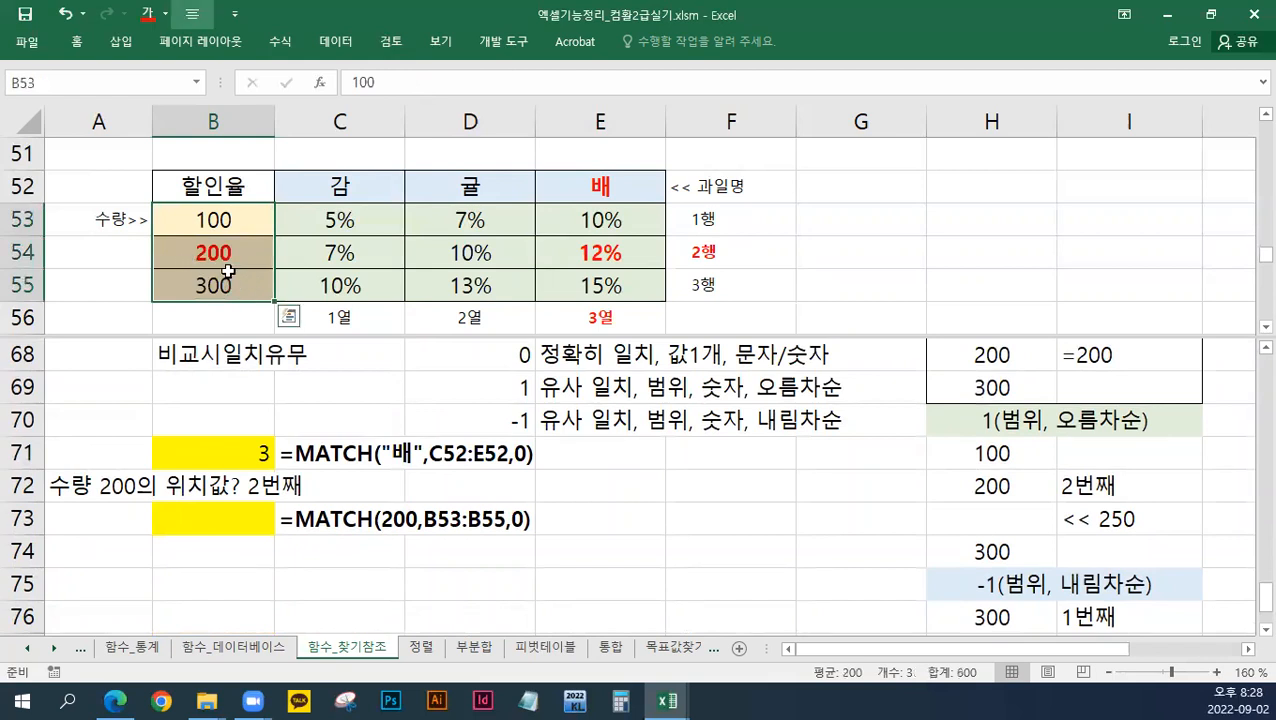
pyautogui.click(211, 257)
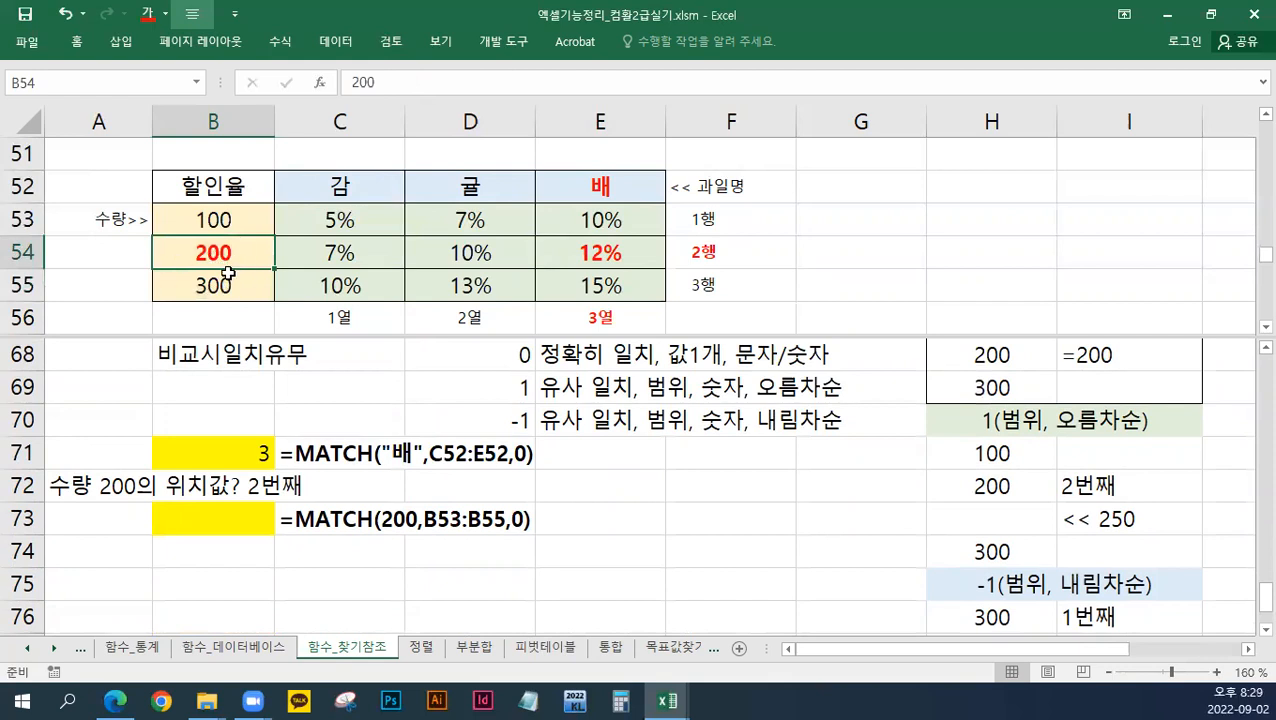
pyautogui.moveTo(228, 222); pyautogui.dragTo(232, 287)
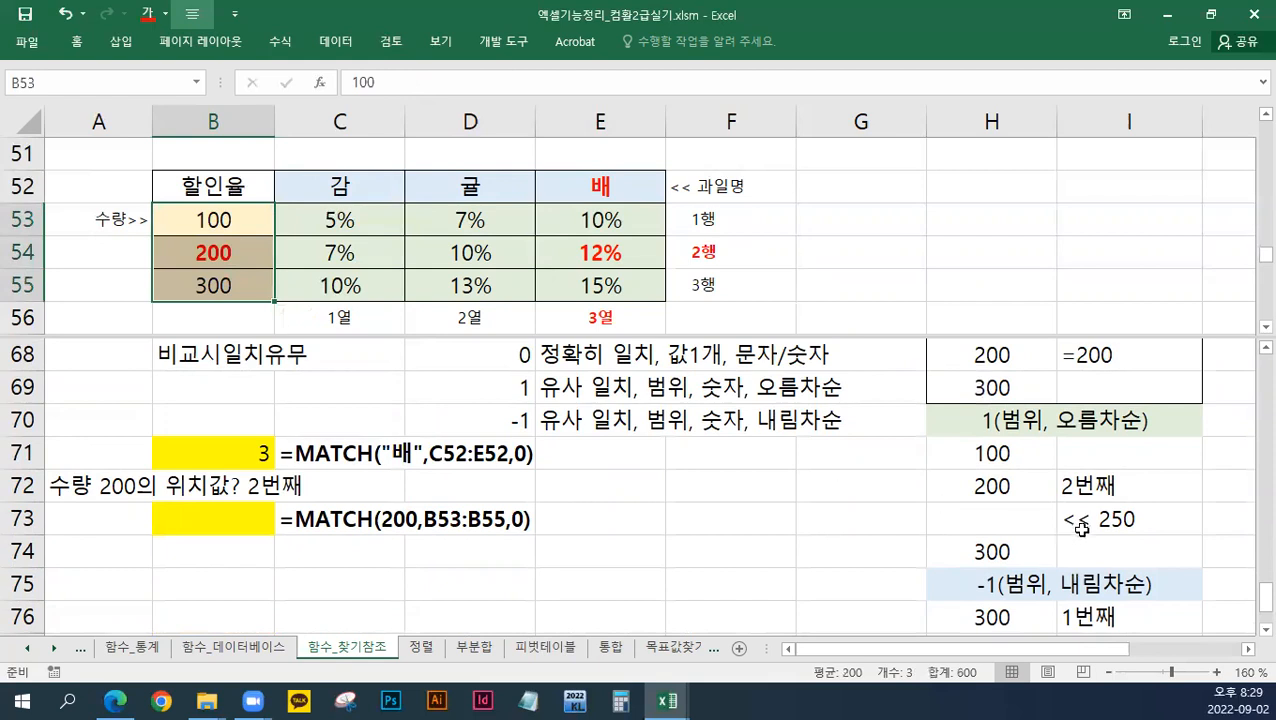
pyautogui.scroll(-1, 1062, 530)
pyautogui.scroll(1, 750, 227)
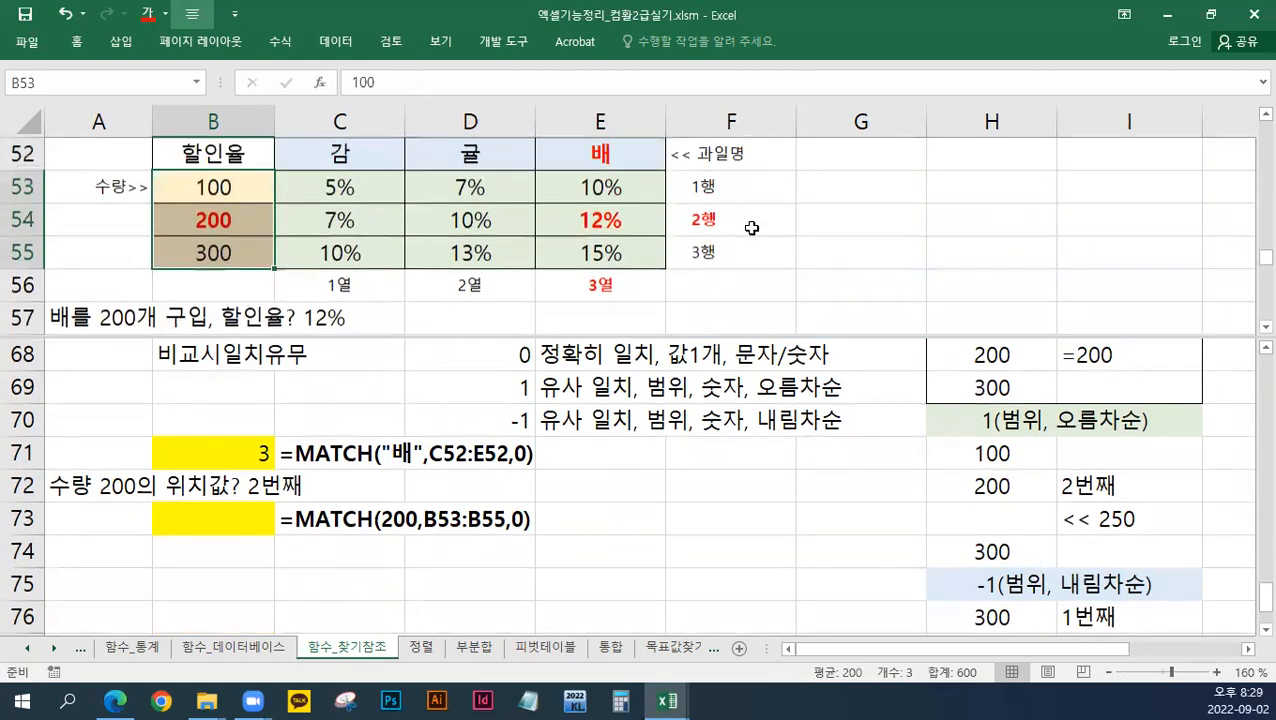
pyautogui.click(824, 240)
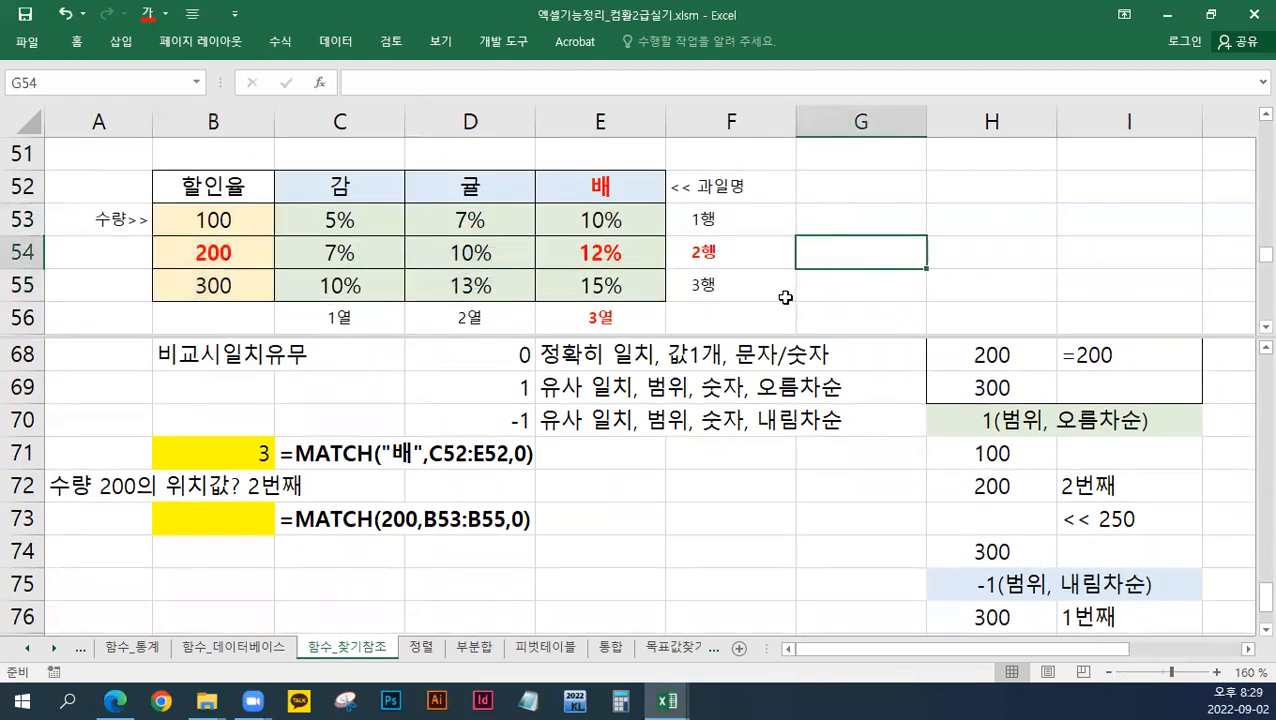
pyautogui.scroll(-1, 1247, 636)
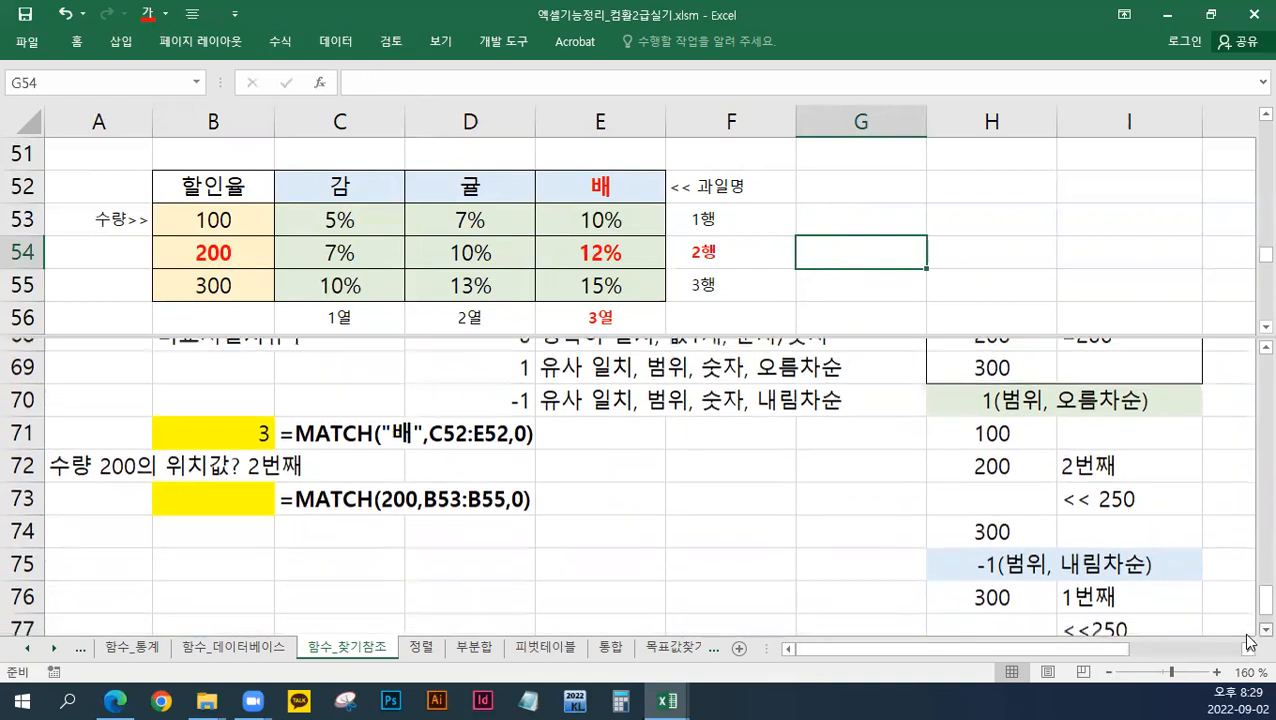
# Step: Enter =MATCH(200,B53:B55,0) in B73 to find the position of quantity 200
pyautogui.click(214, 410)
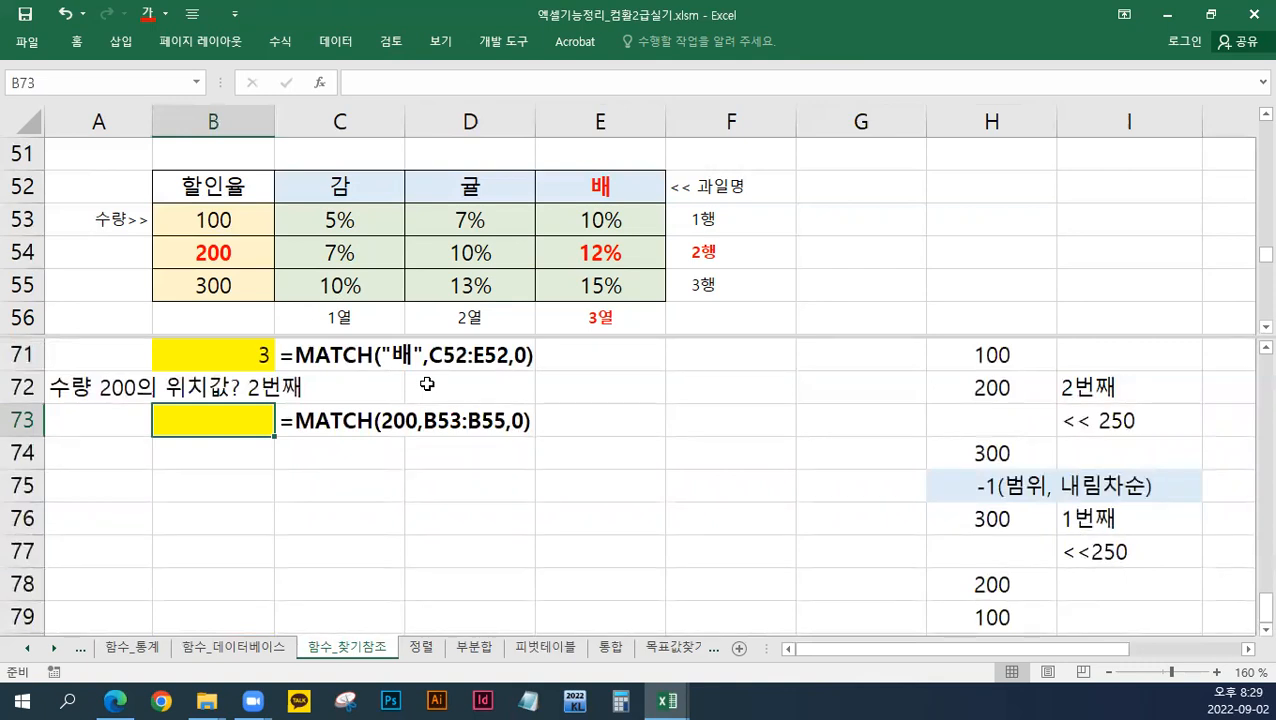
pyautogui.scroll(2, 427, 384)
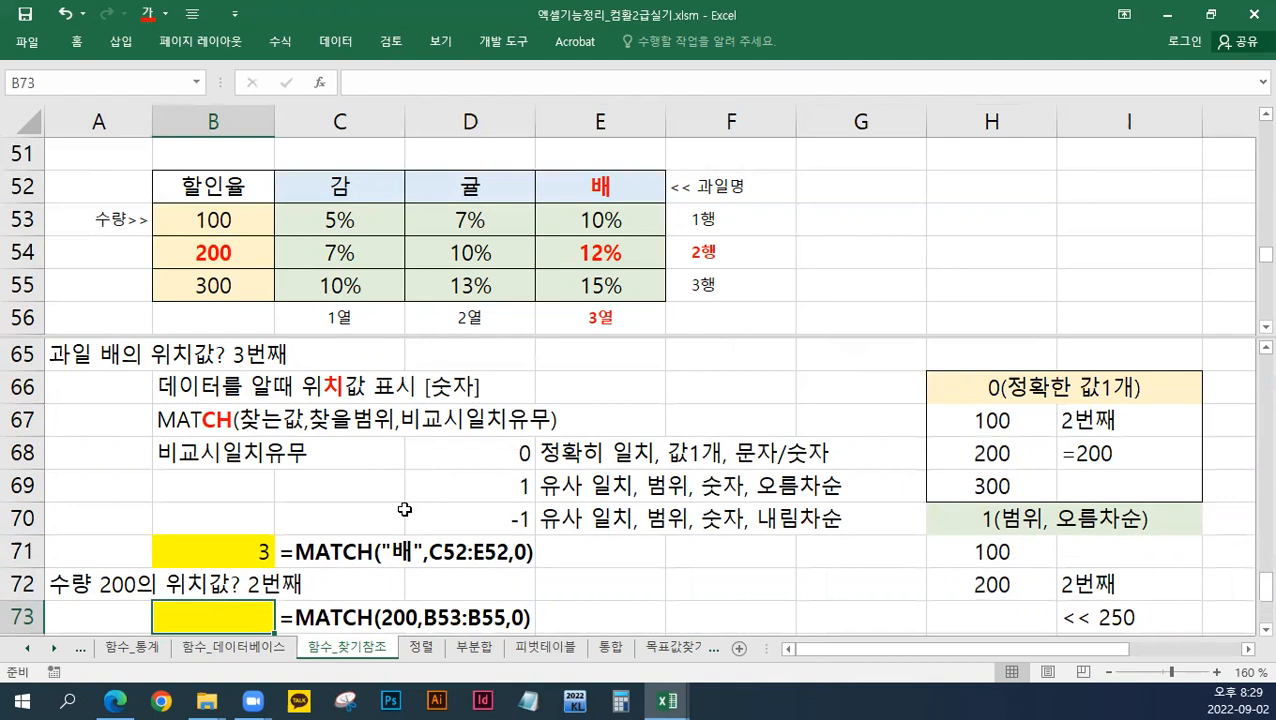
pyautogui.scroll(-2, 404, 510)
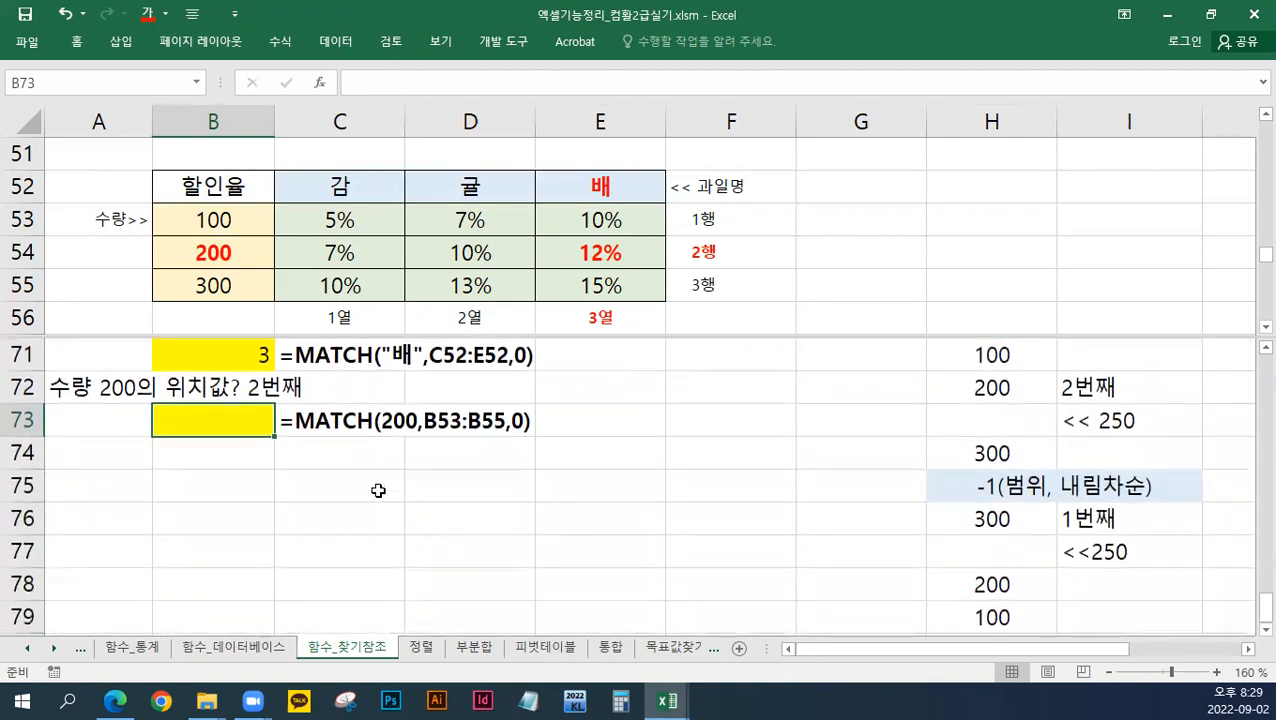
pyautogui.write('=')
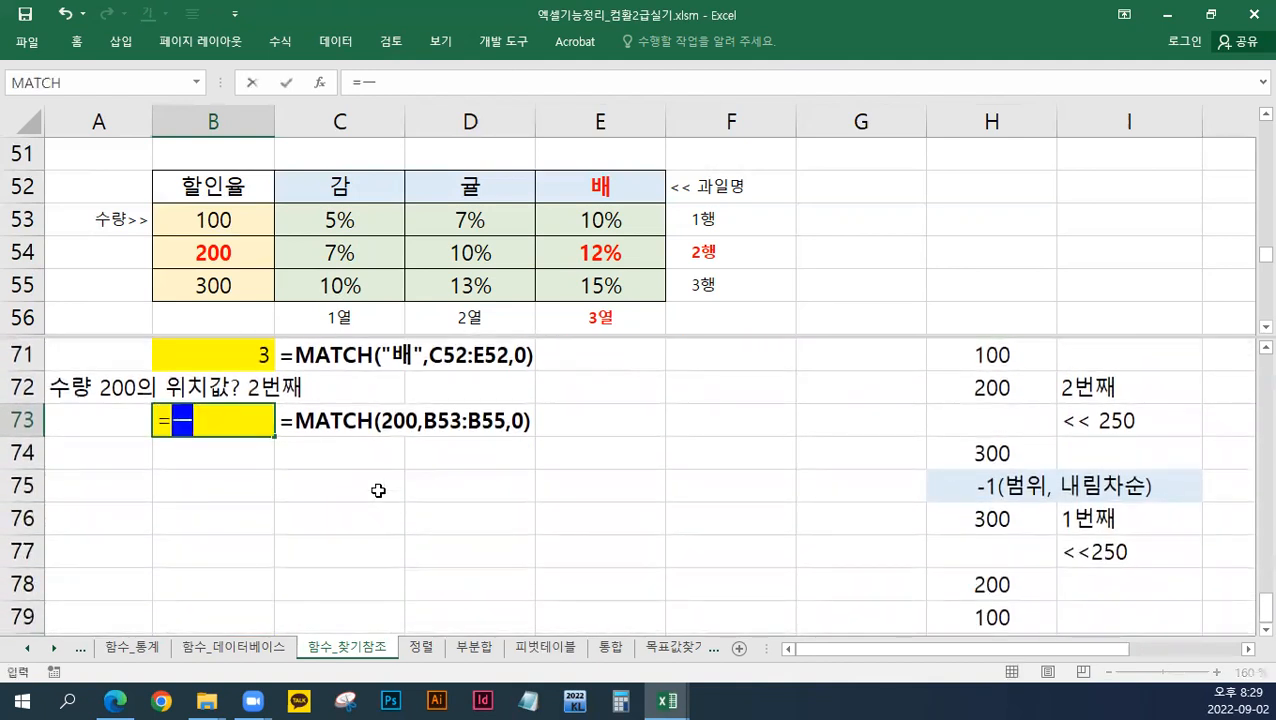
pyautogui.write('MATCH(')
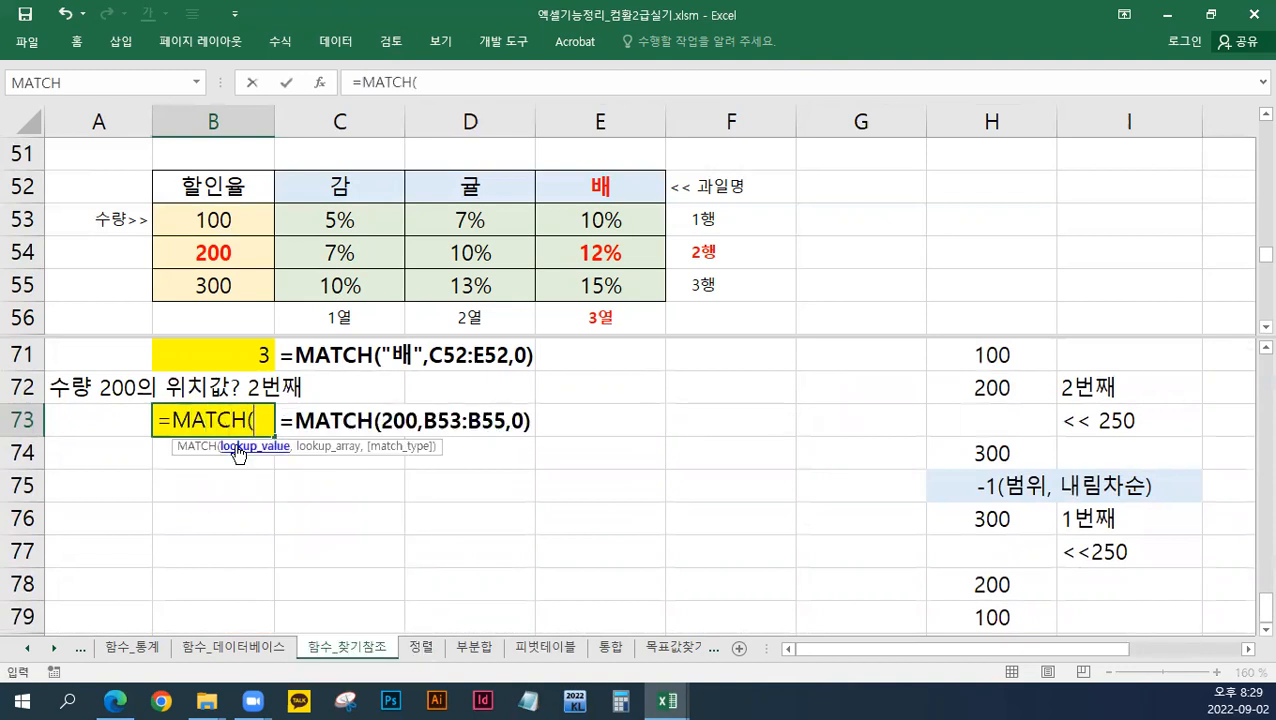
pyautogui.write('200')
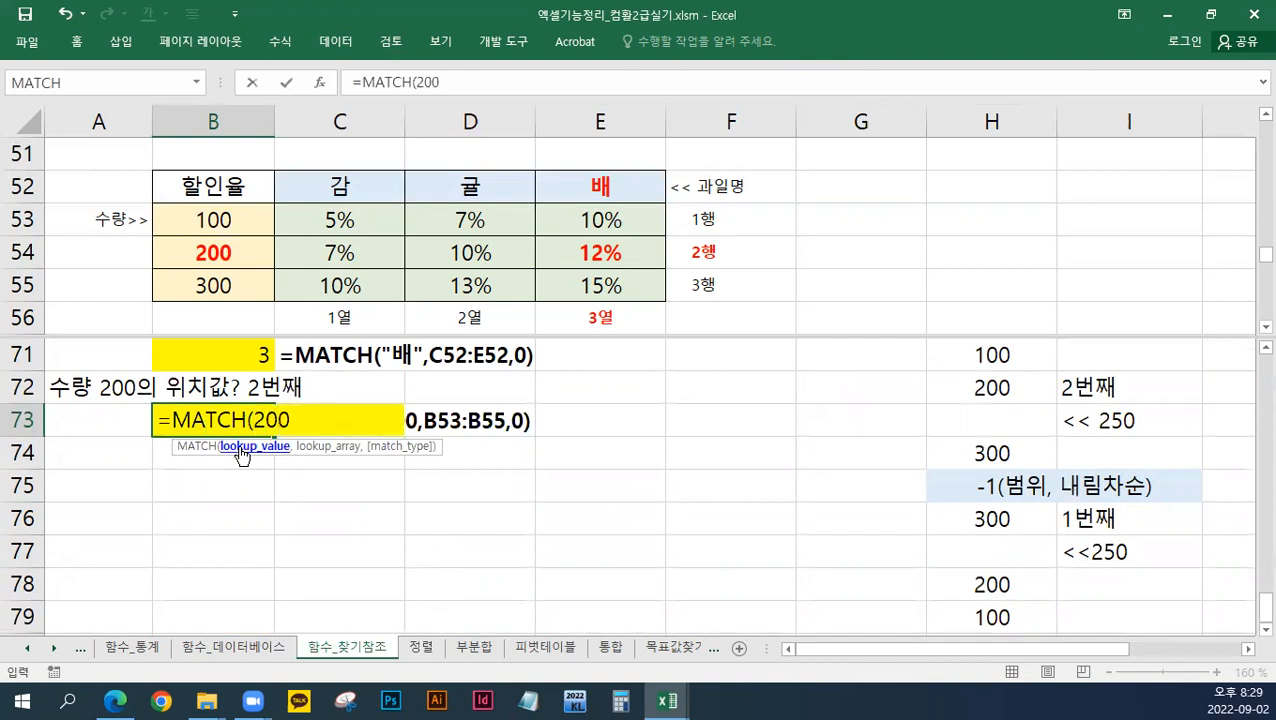
pyautogui.write(',')
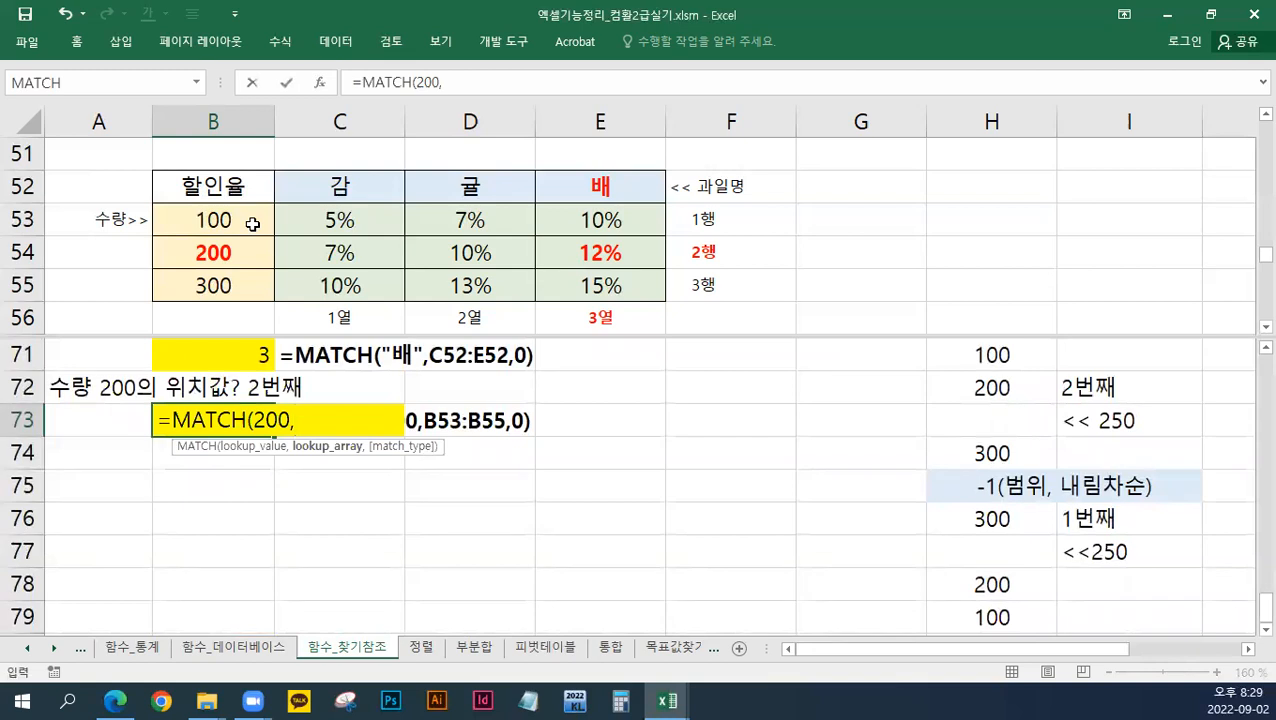
pyautogui.moveTo(252, 224); pyautogui.dragTo(242, 296)
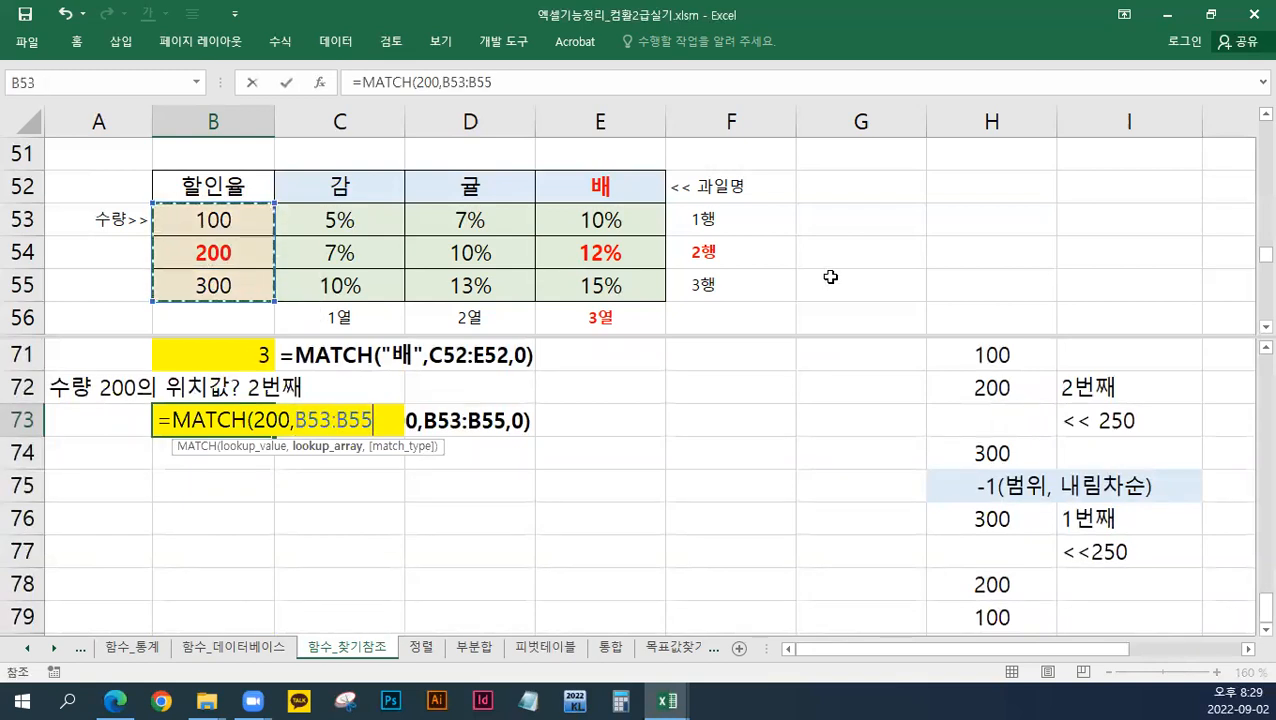
pyautogui.write(',')
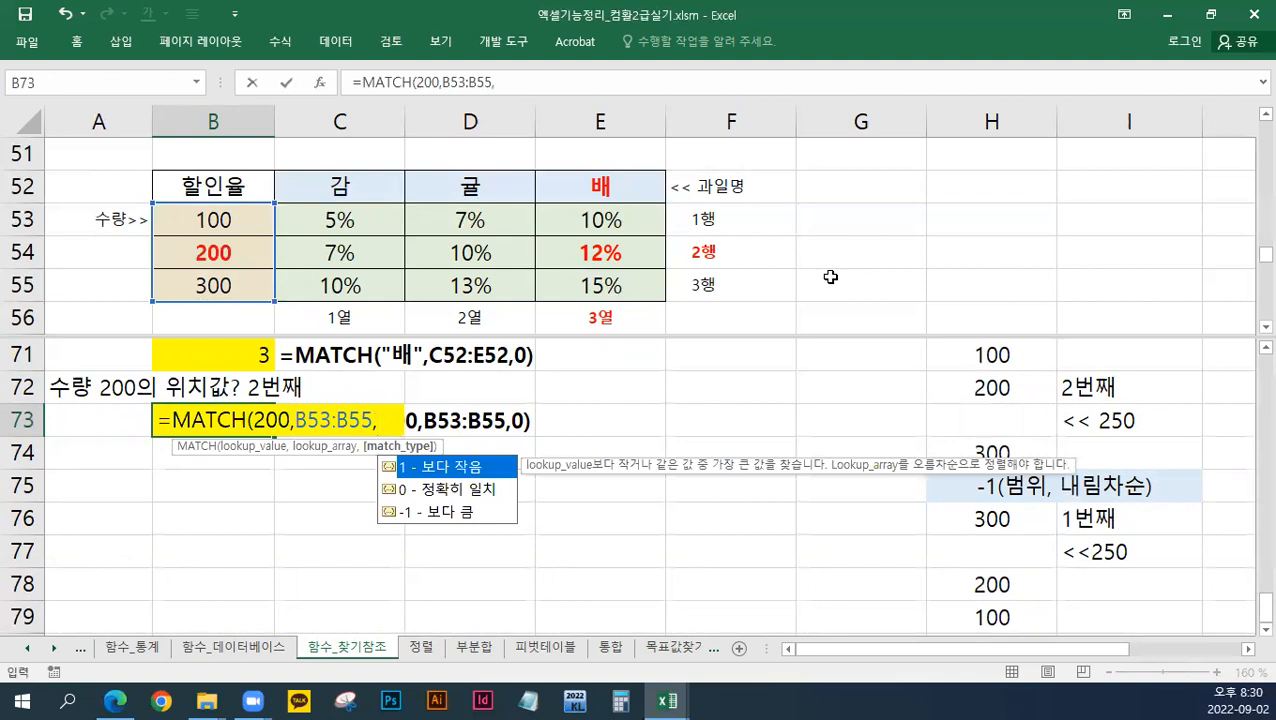
pyautogui.write('0')
pyautogui.write(')')
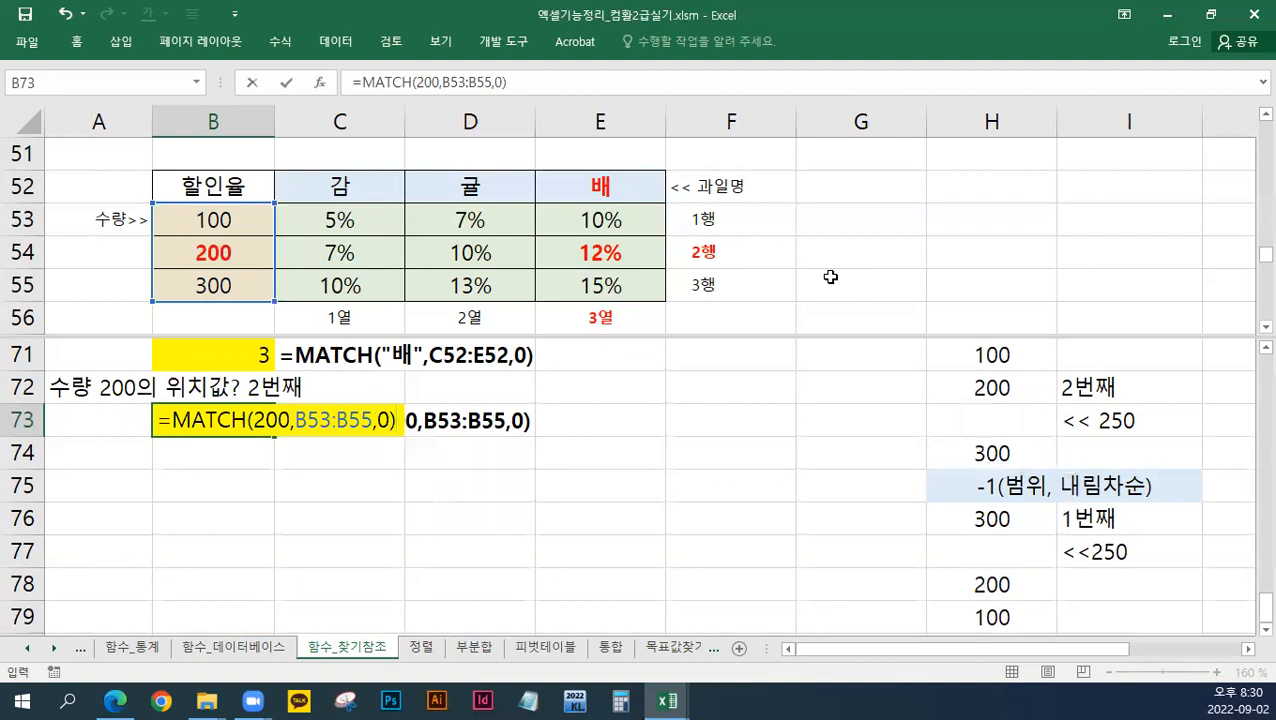
pyautogui.press('Return')
pyautogui.press('Up')
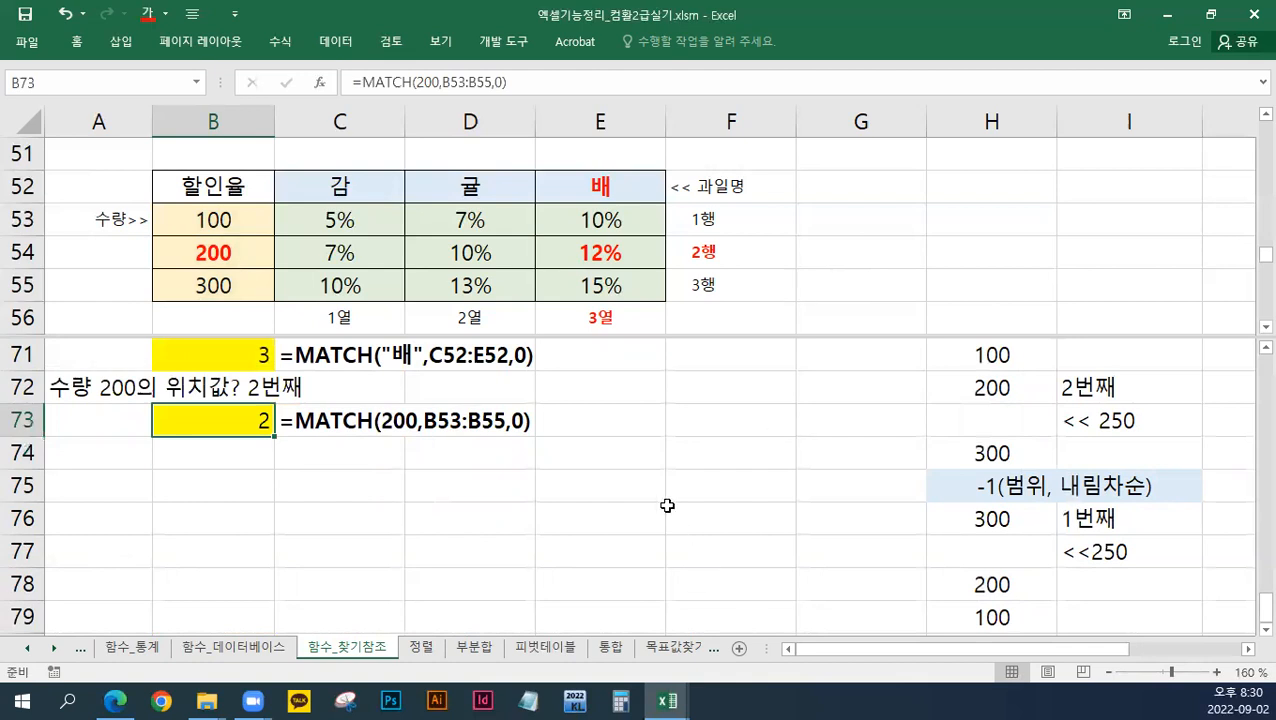
# Step: Remove the existing window split and split the worksheet again above row 64
pyautogui.doubleClick(592, 340)
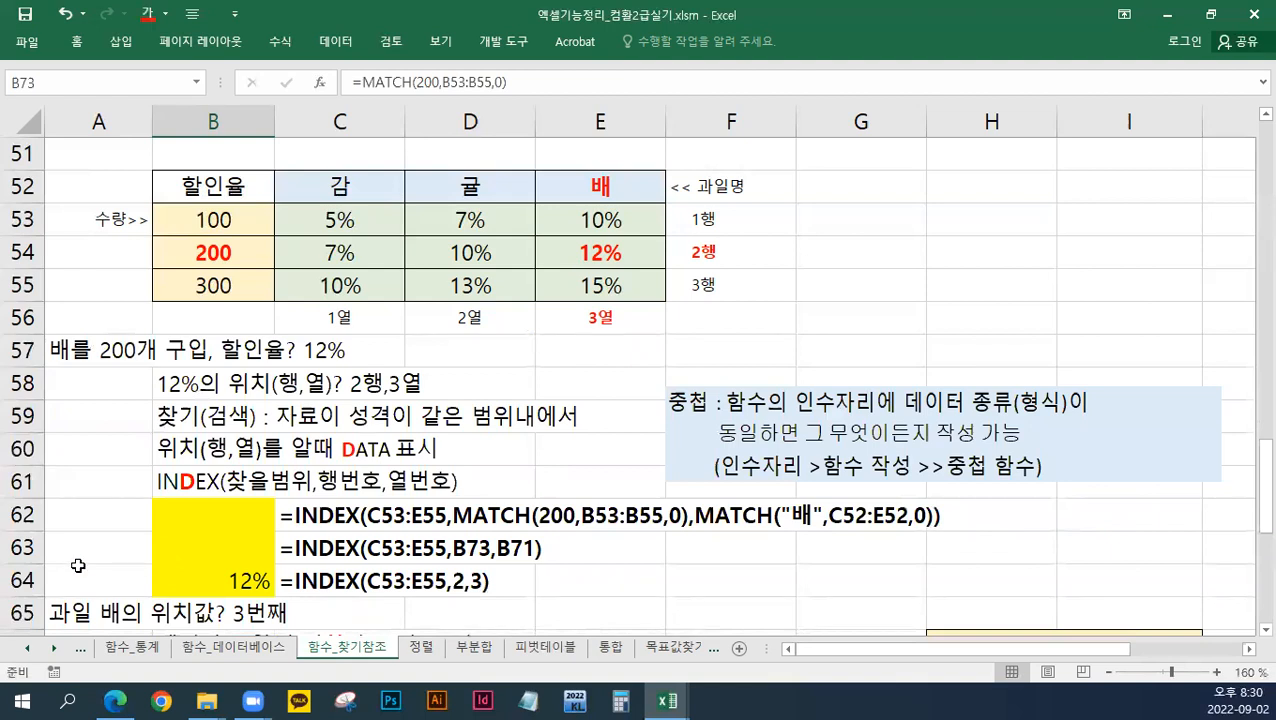
pyautogui.click(190, 550)
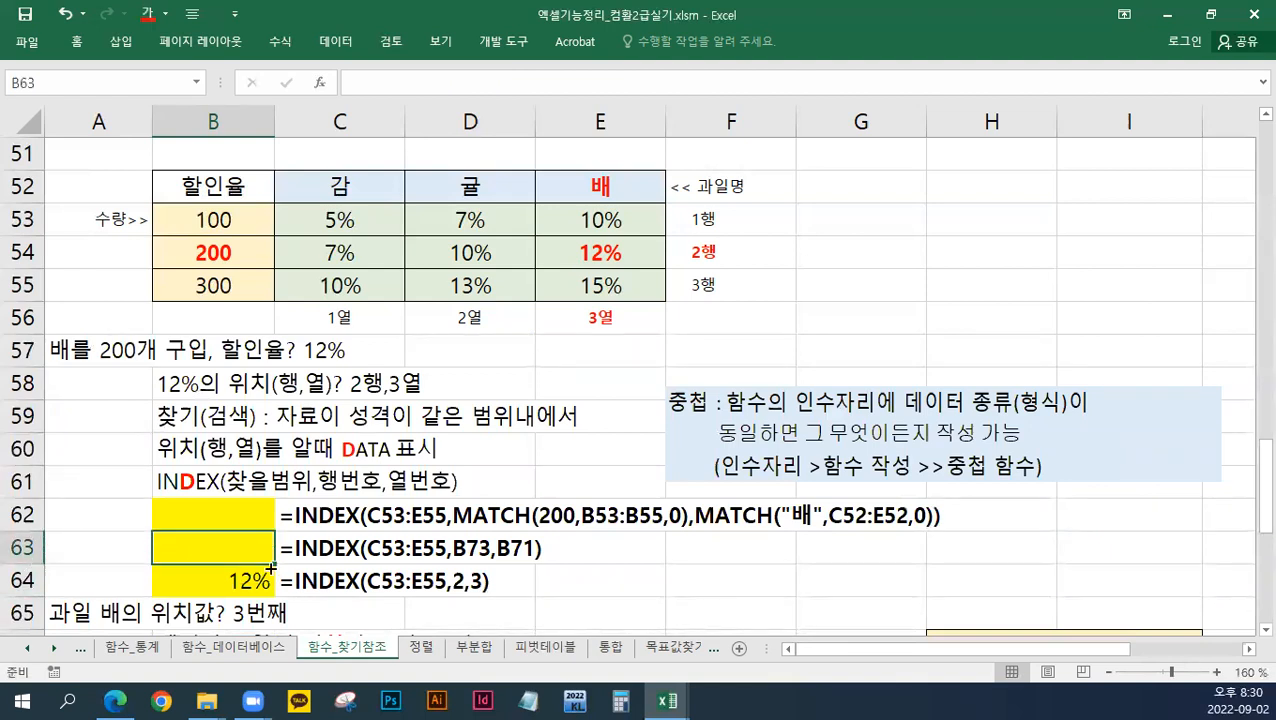
pyautogui.click(28, 580)
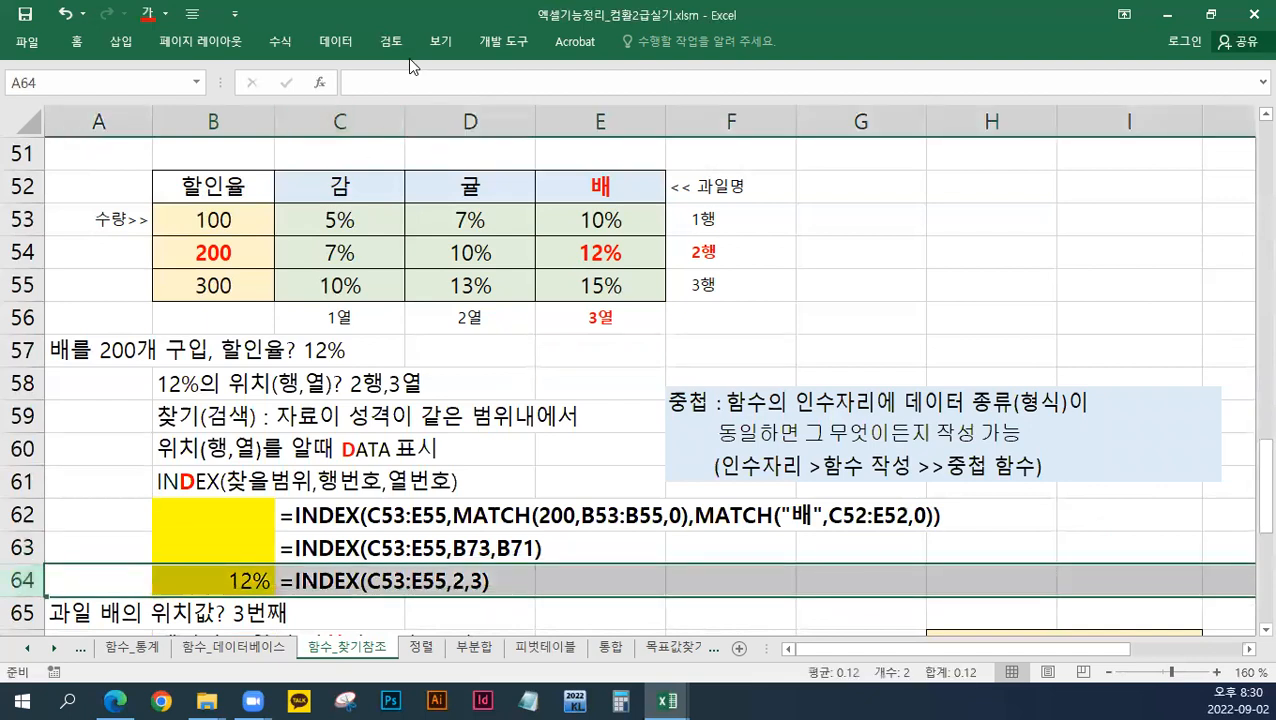
pyautogui.click(1265, 630)
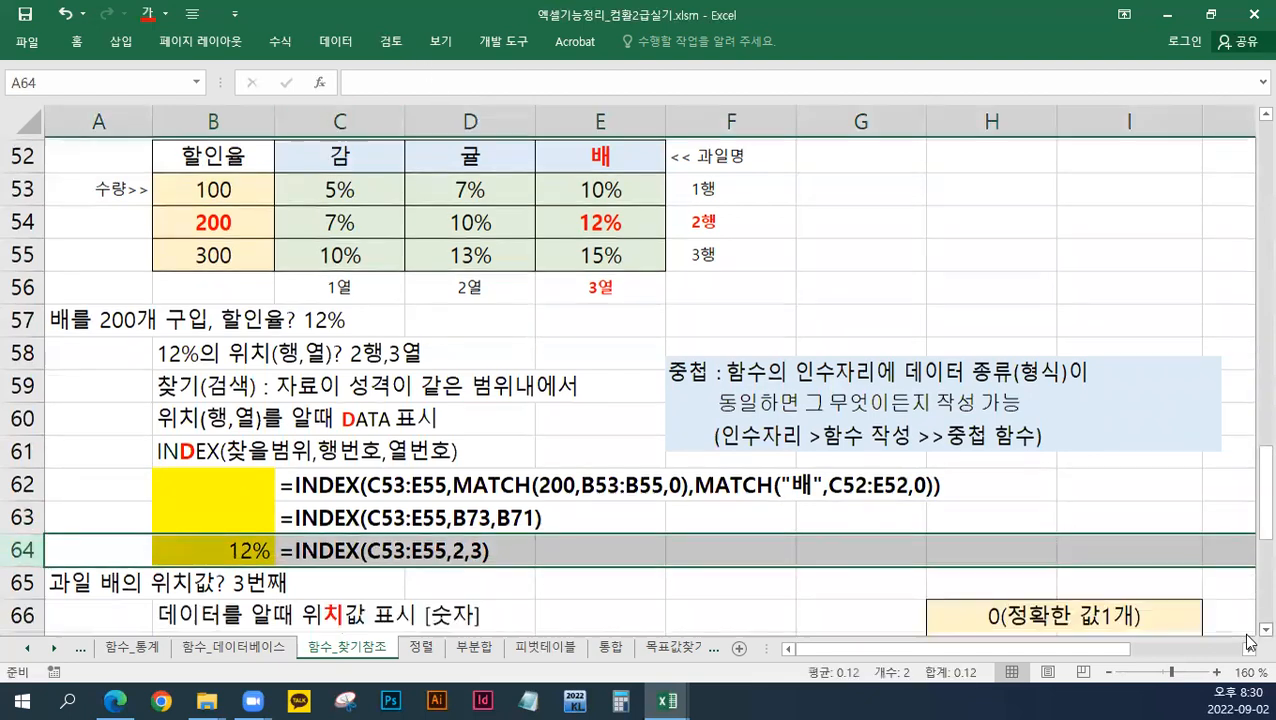
pyautogui.click(436, 41)
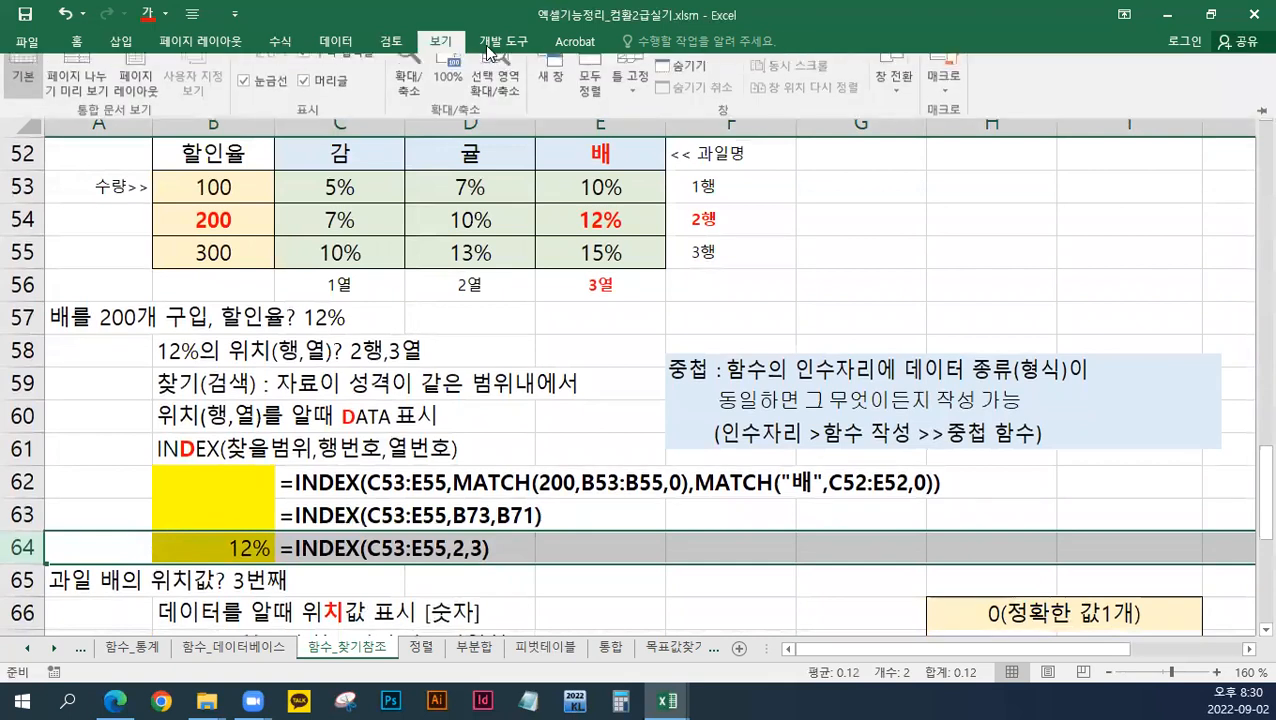
pyautogui.click(232, 506)
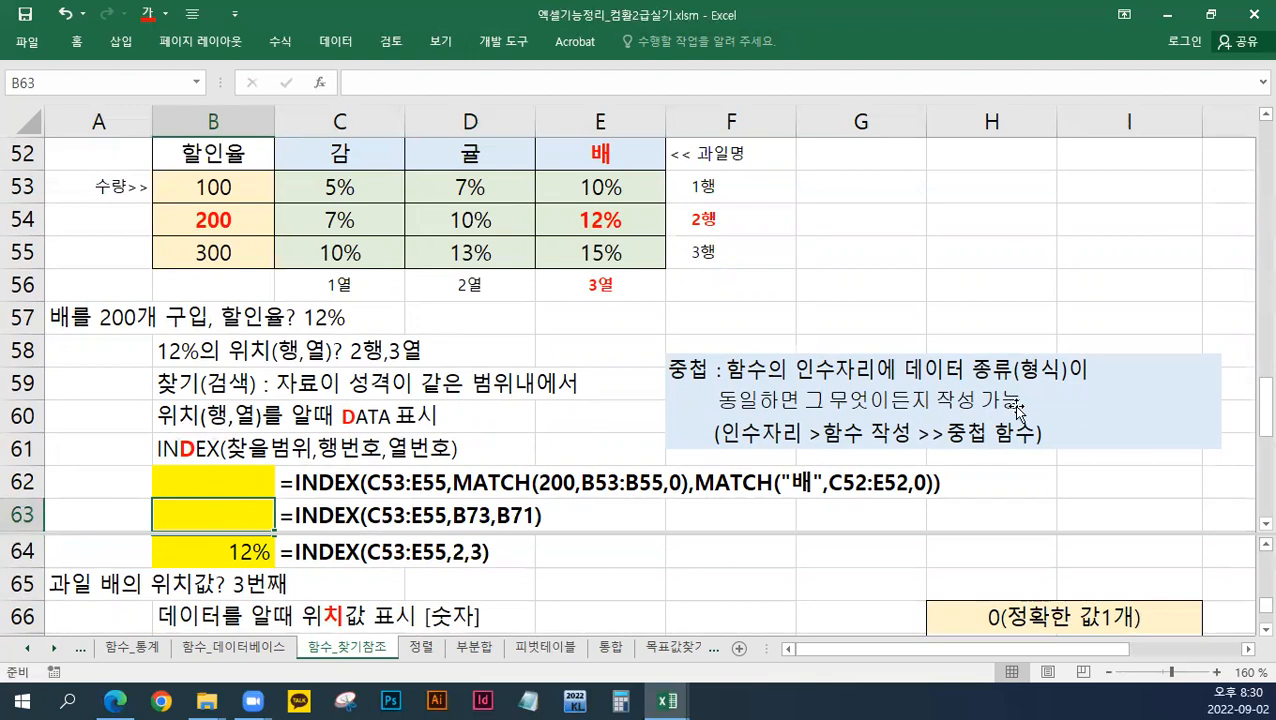
# Step: Begin an INDEX formula in B63 with the discount rates C53:E55 as its array, keeping the MATCH cells B71 and B73 in view
pyautogui.click(453, 579)
pyautogui.scroll(-2, 455, 570)
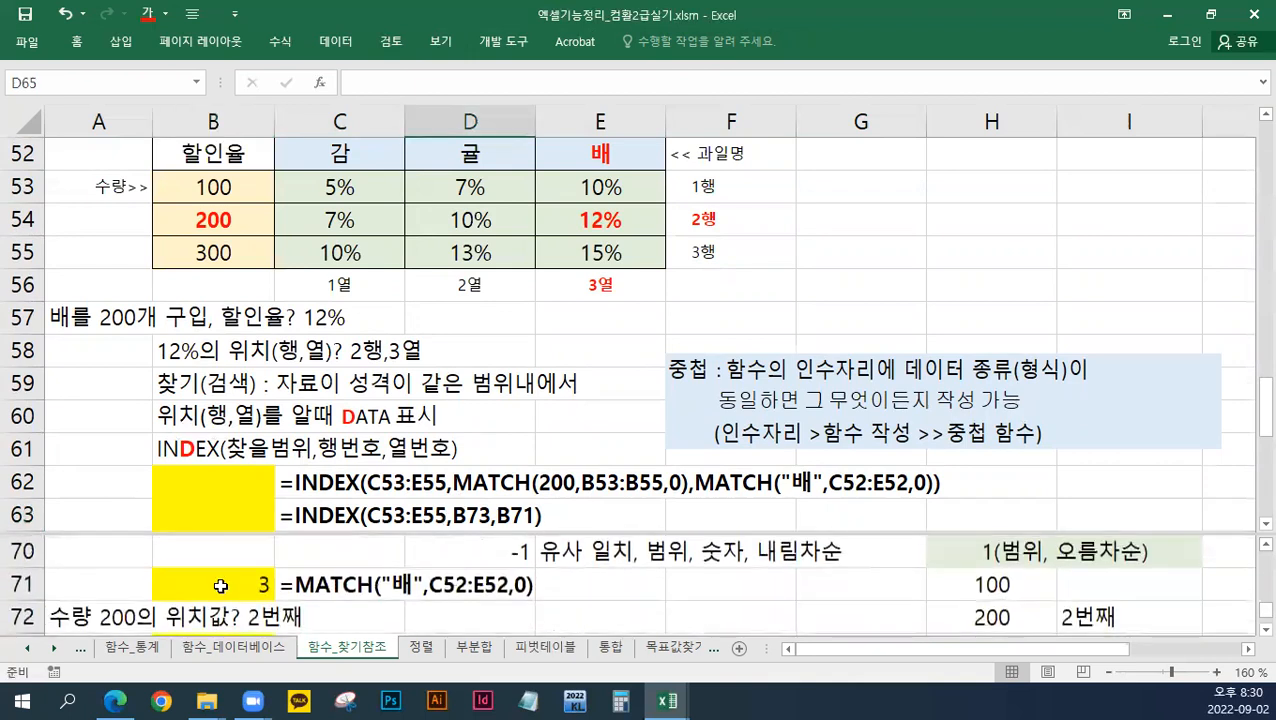
pyautogui.click(220, 586)
pyautogui.click(1264, 629)
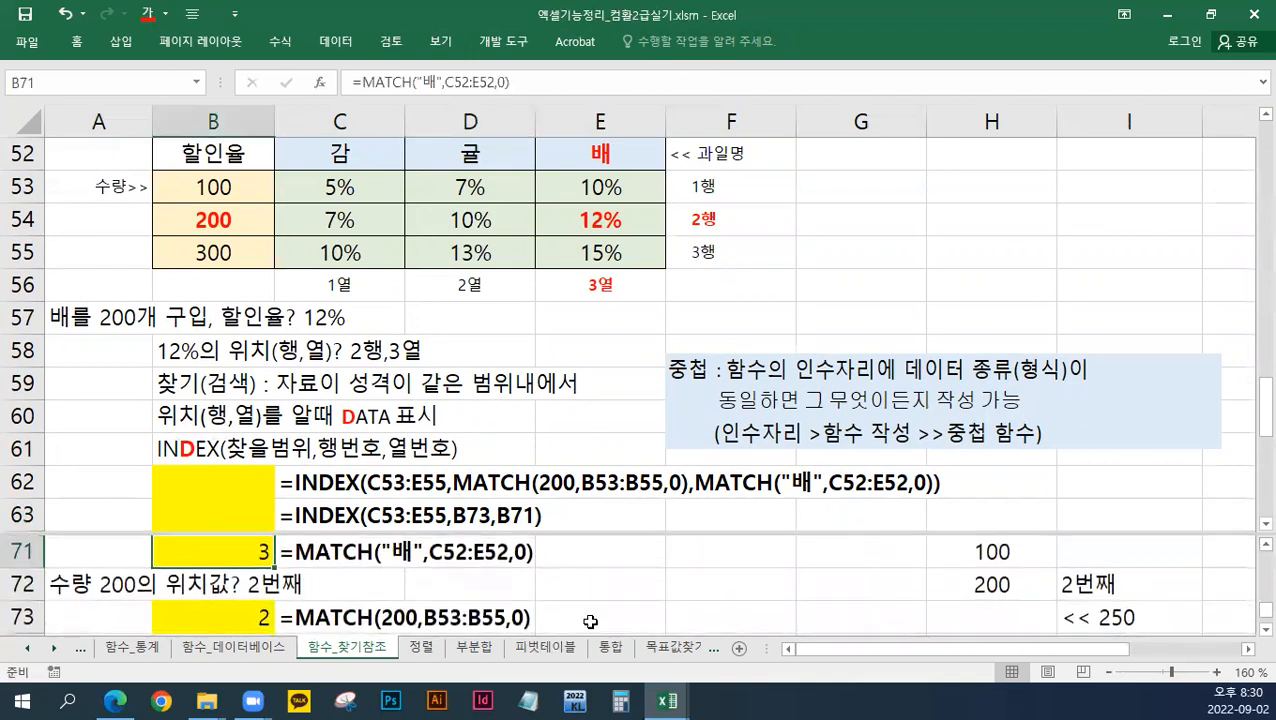
pyautogui.click(248, 615)
pyautogui.click(234, 548)
pyautogui.click(233, 510)
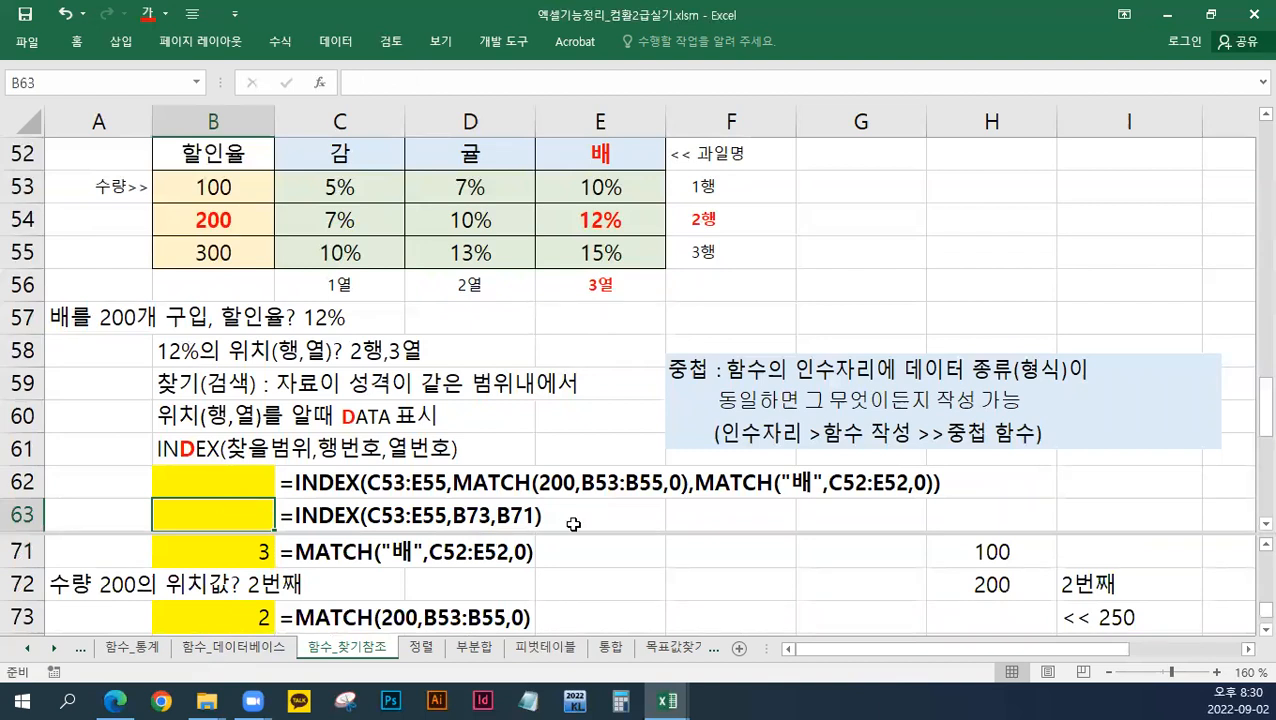
pyautogui.write('=')
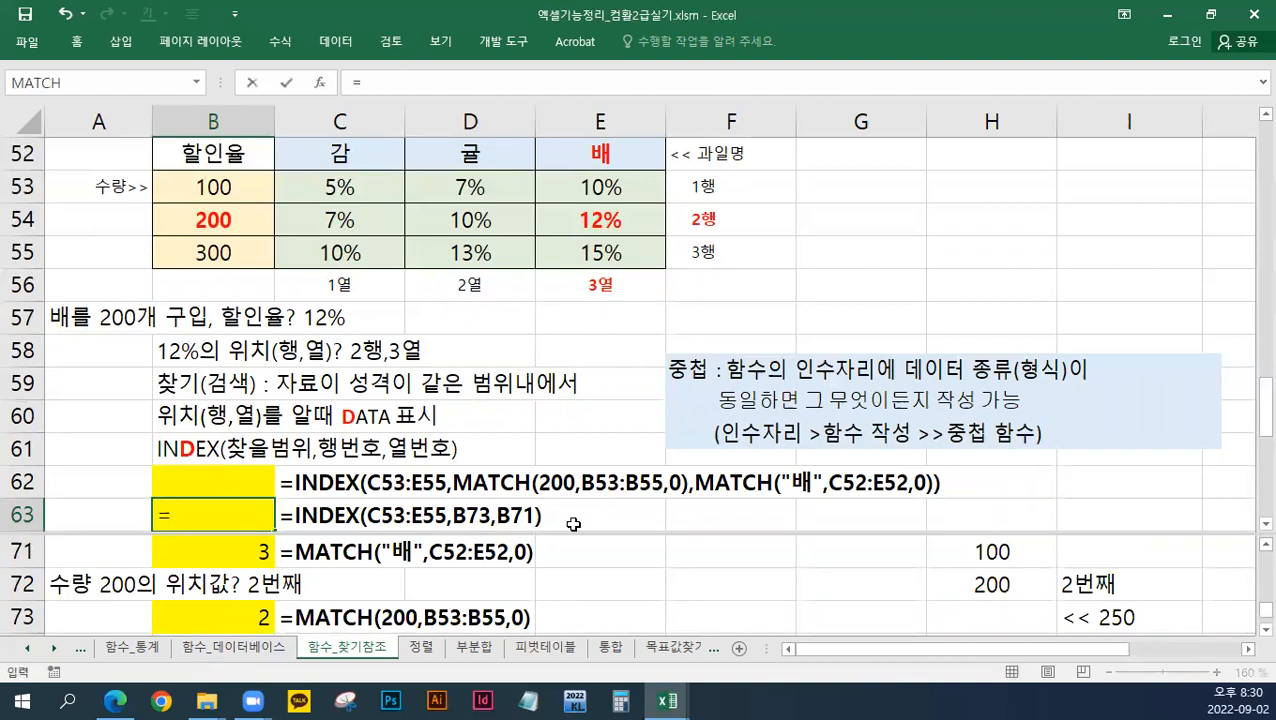
pyautogui.write('INDEX')
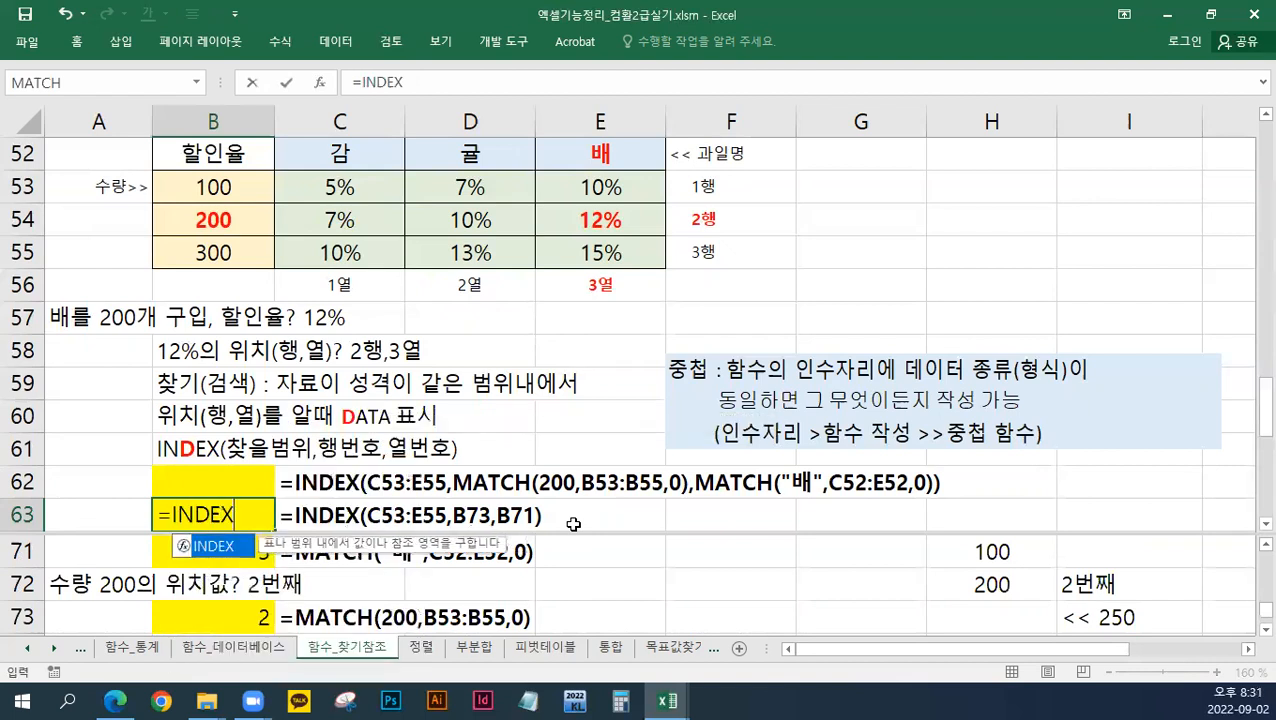
pyautogui.write('(')
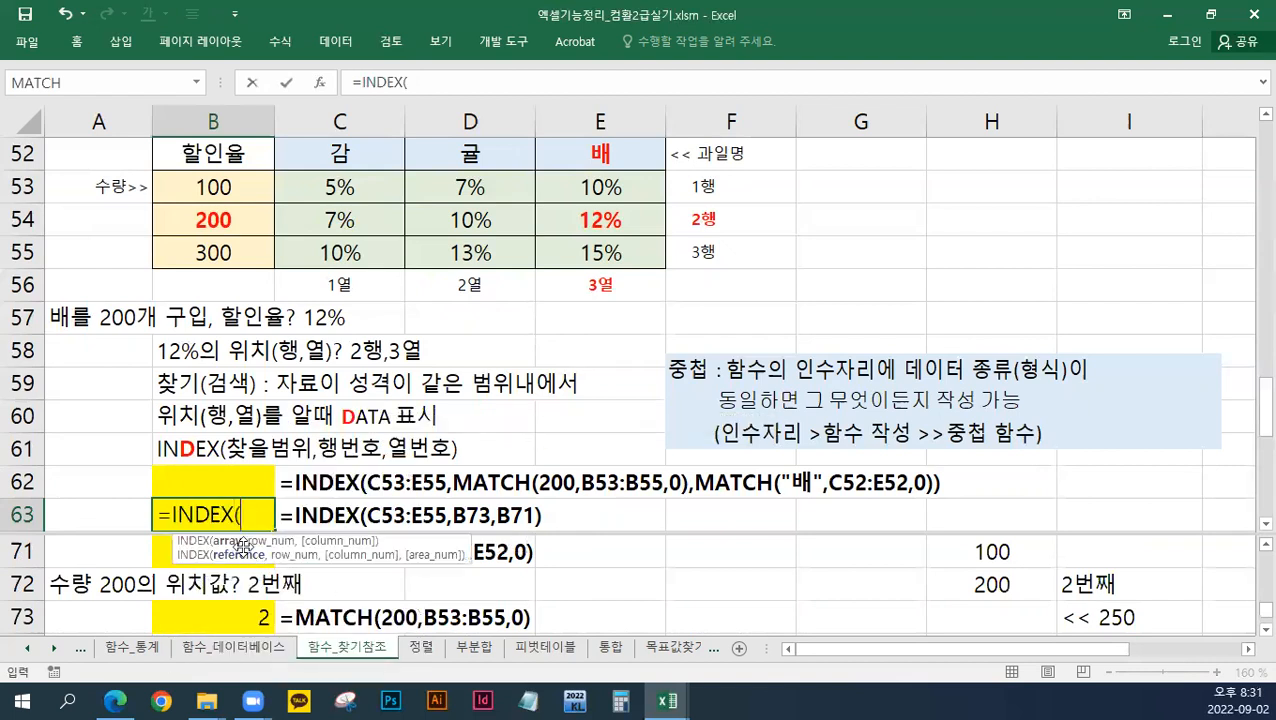
pyautogui.moveTo(336, 194); pyautogui.dragTo(607, 253)
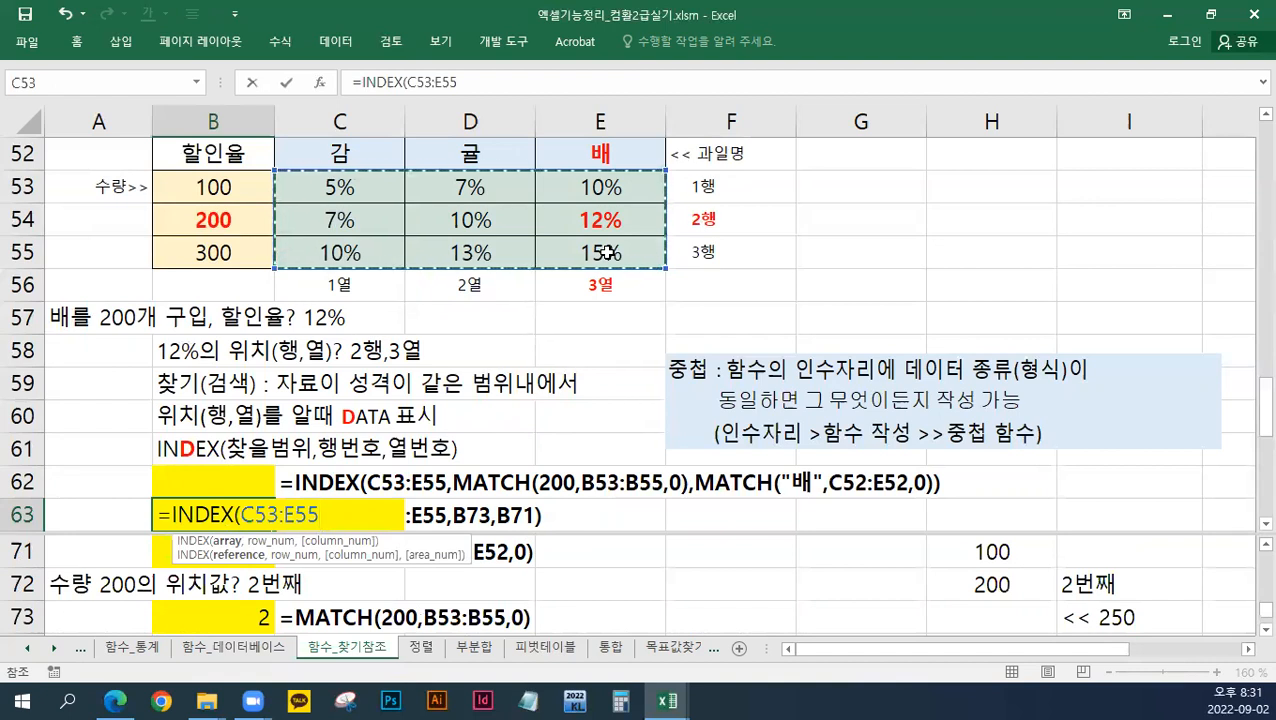
pyautogui.write(',')
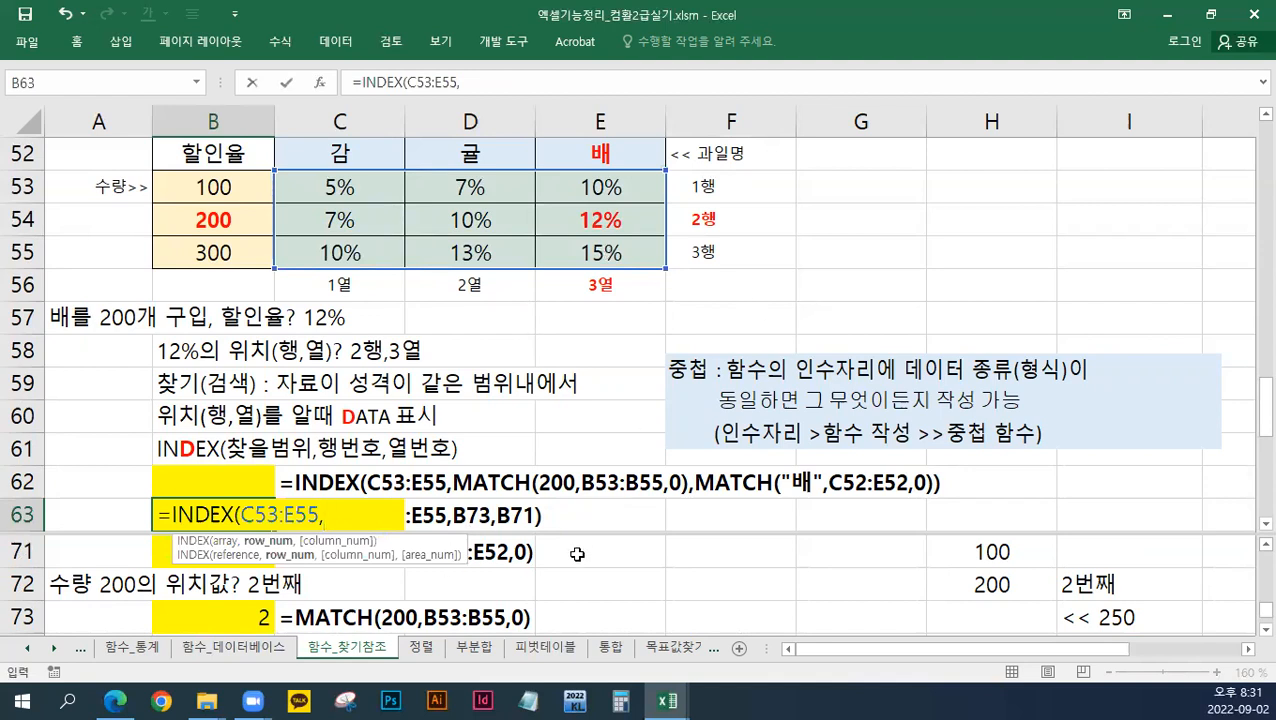
# Step: Complete the INDEX formula in B63 with B73 as the row number and B71 as the column number
pyautogui.click(207, 620)
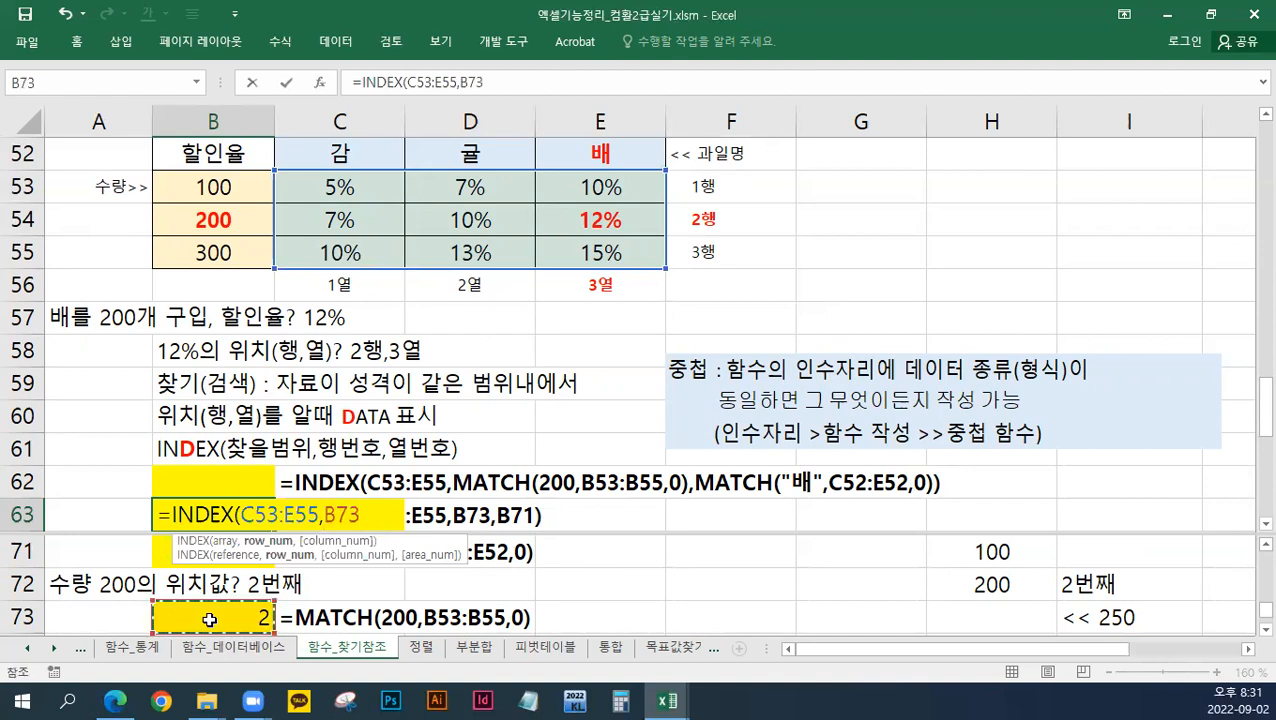
pyautogui.write(',')
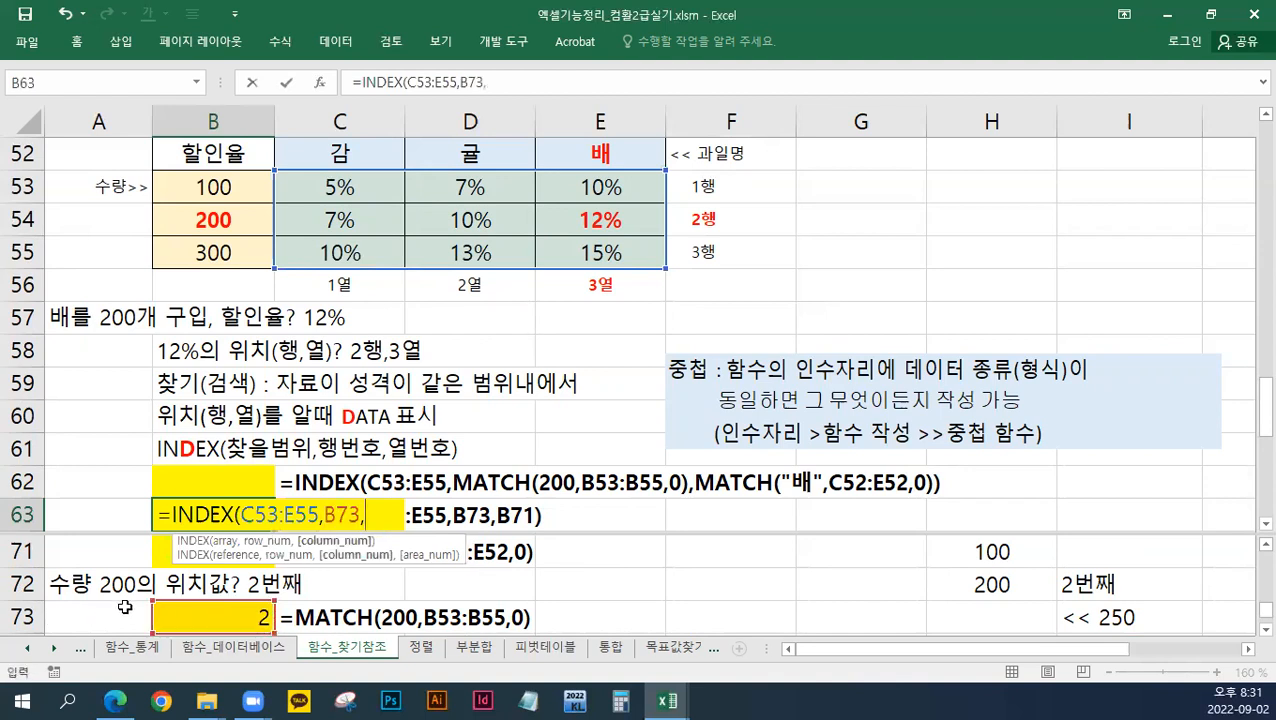
pyautogui.click(162, 552)
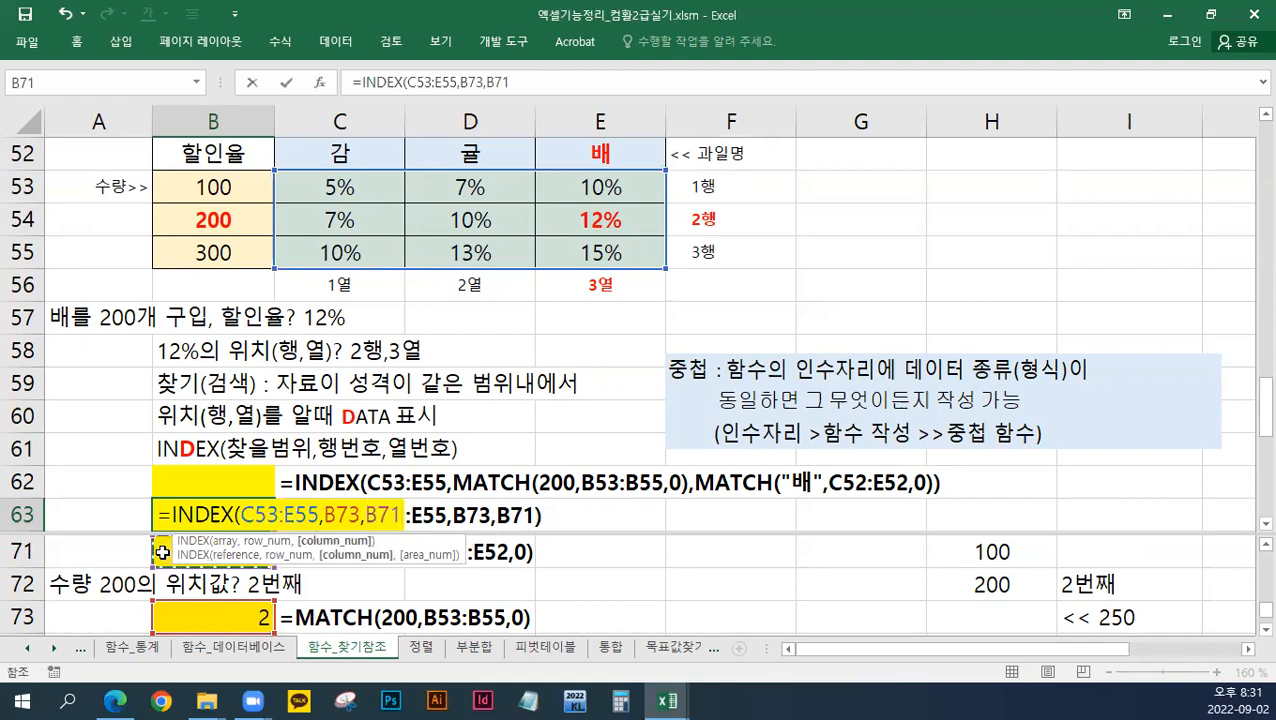
pyautogui.write(')')
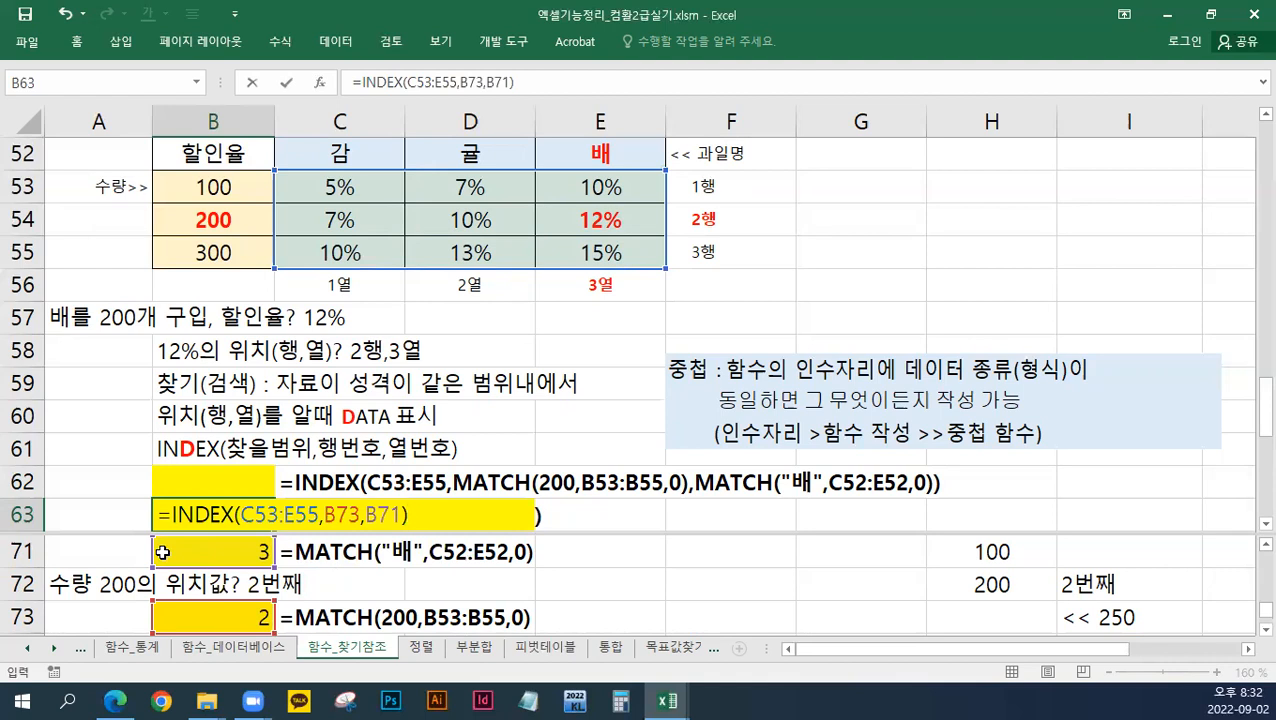
pyautogui.press('Return')
pyautogui.press('Up')
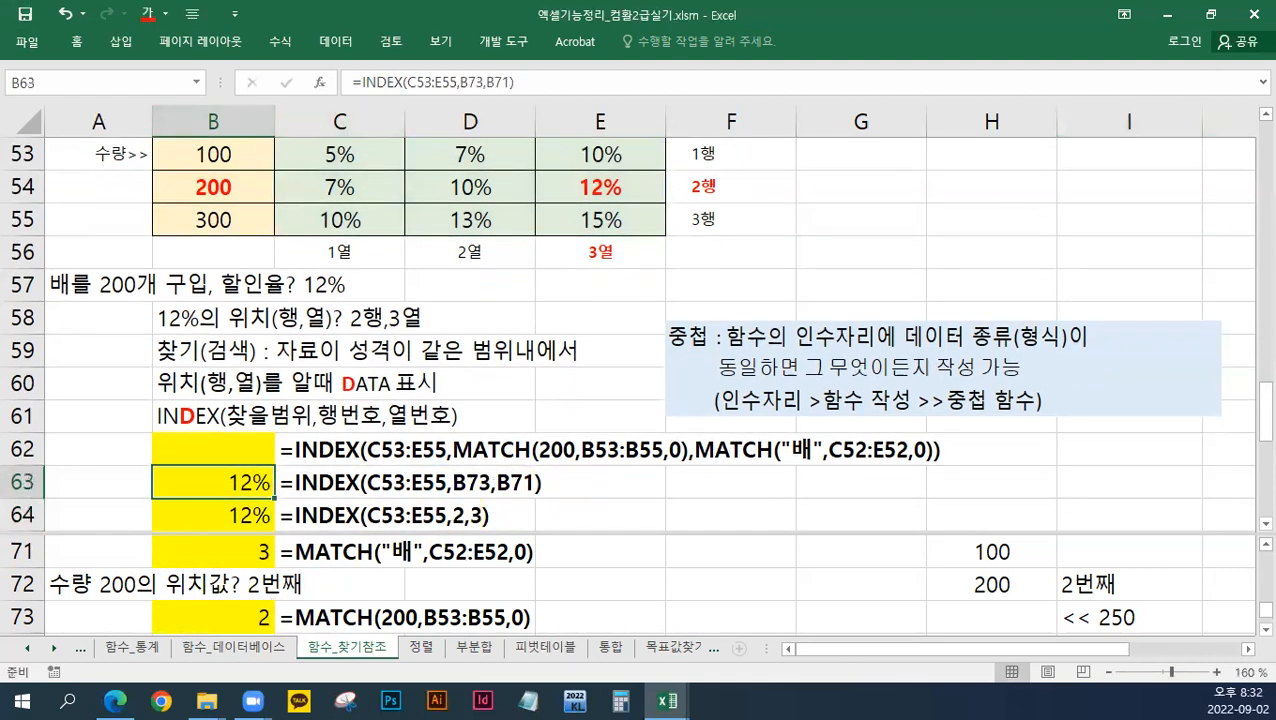
# Step: Review the MATCH formulas in B73 and B71, and begin an INDEX formula in B62 with C53:E55 as its array
pyautogui.click(1266, 114)
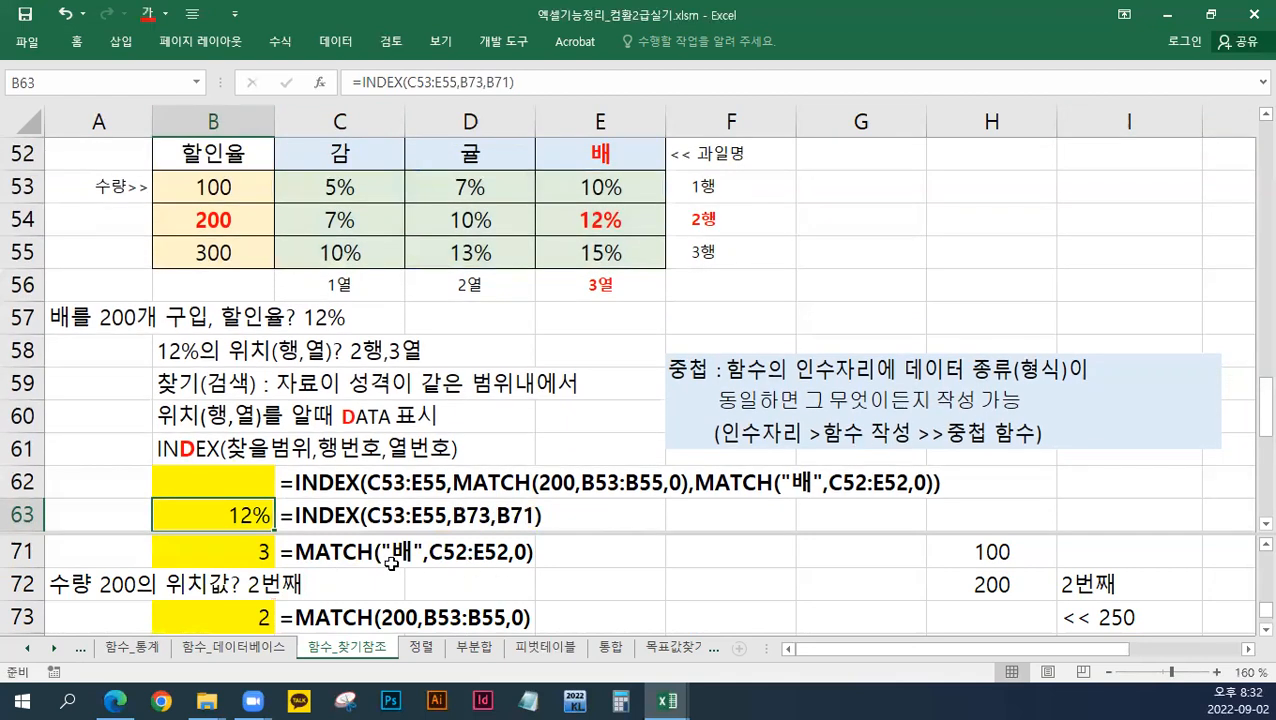
pyautogui.click(216, 618)
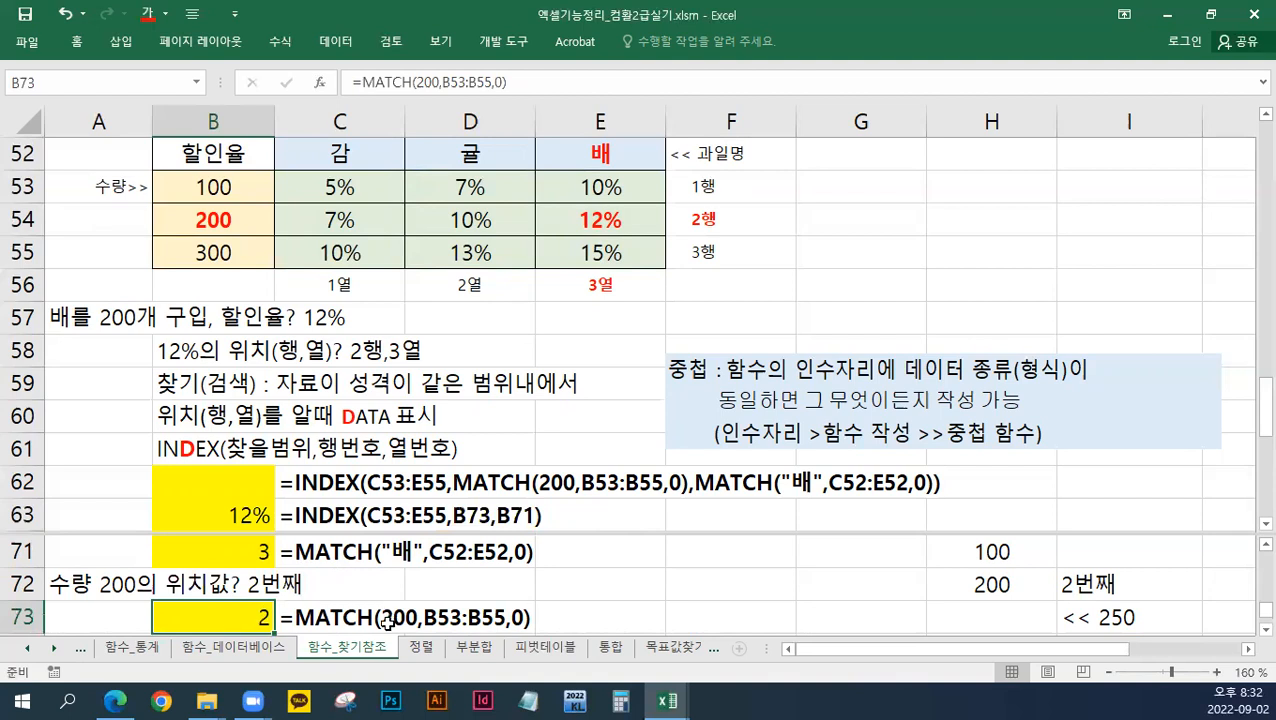
pyautogui.click(245, 552)
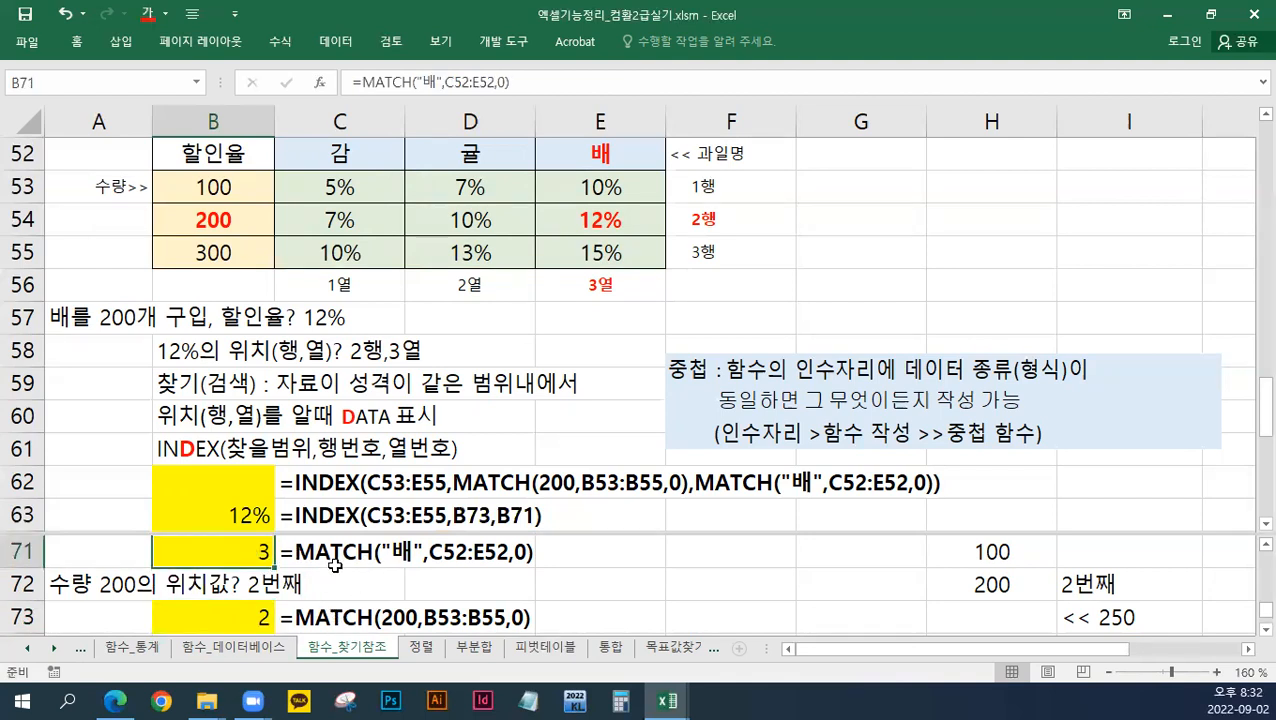
pyautogui.click(228, 488)
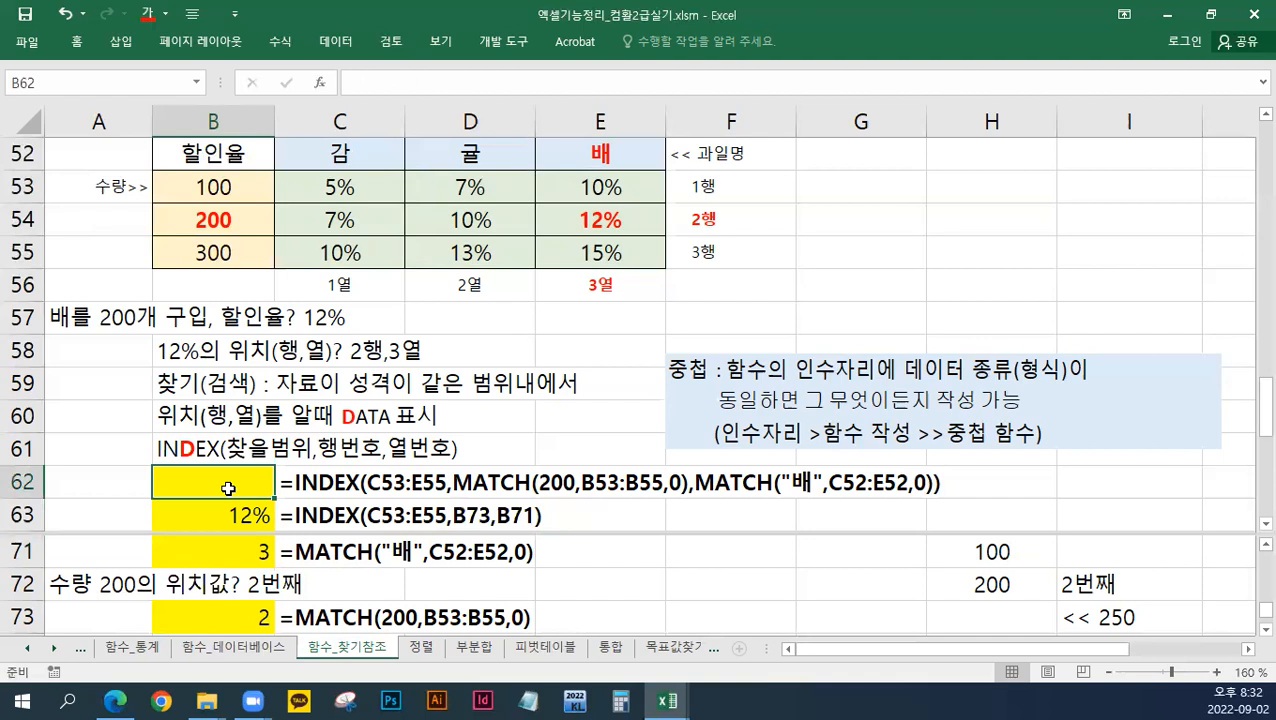
pyautogui.write('=')
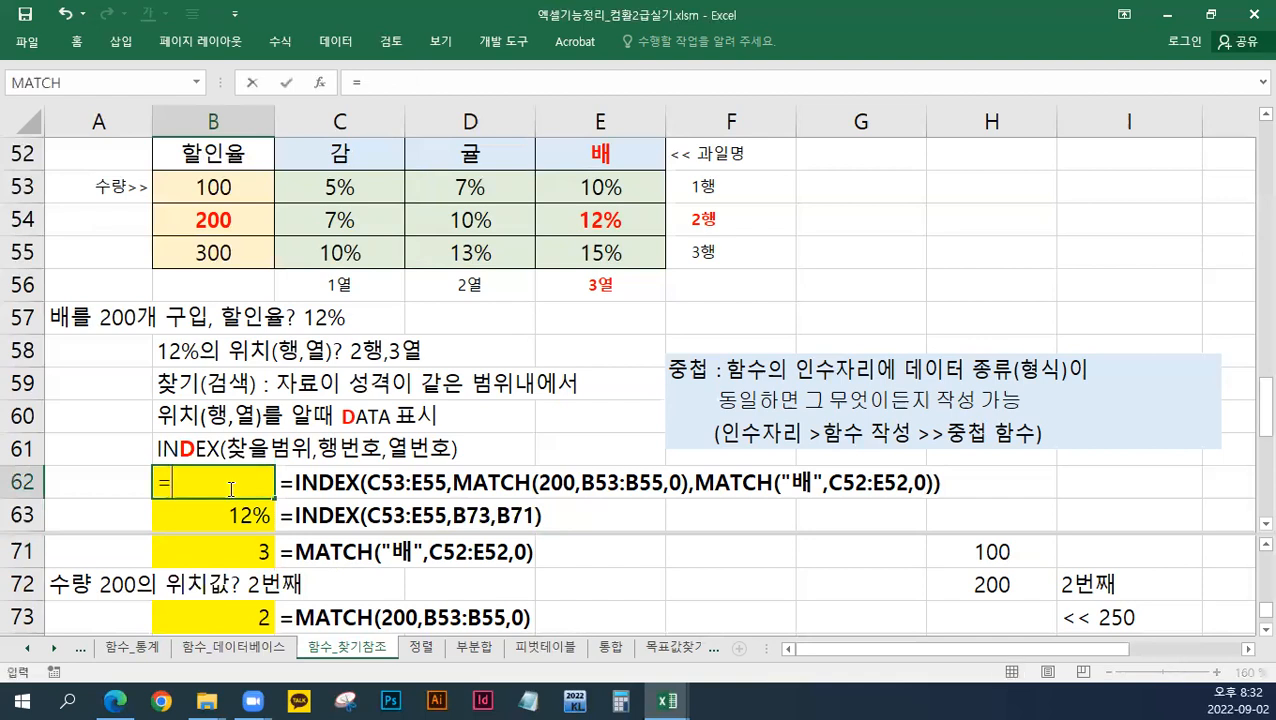
pyautogui.write('INDEX(')
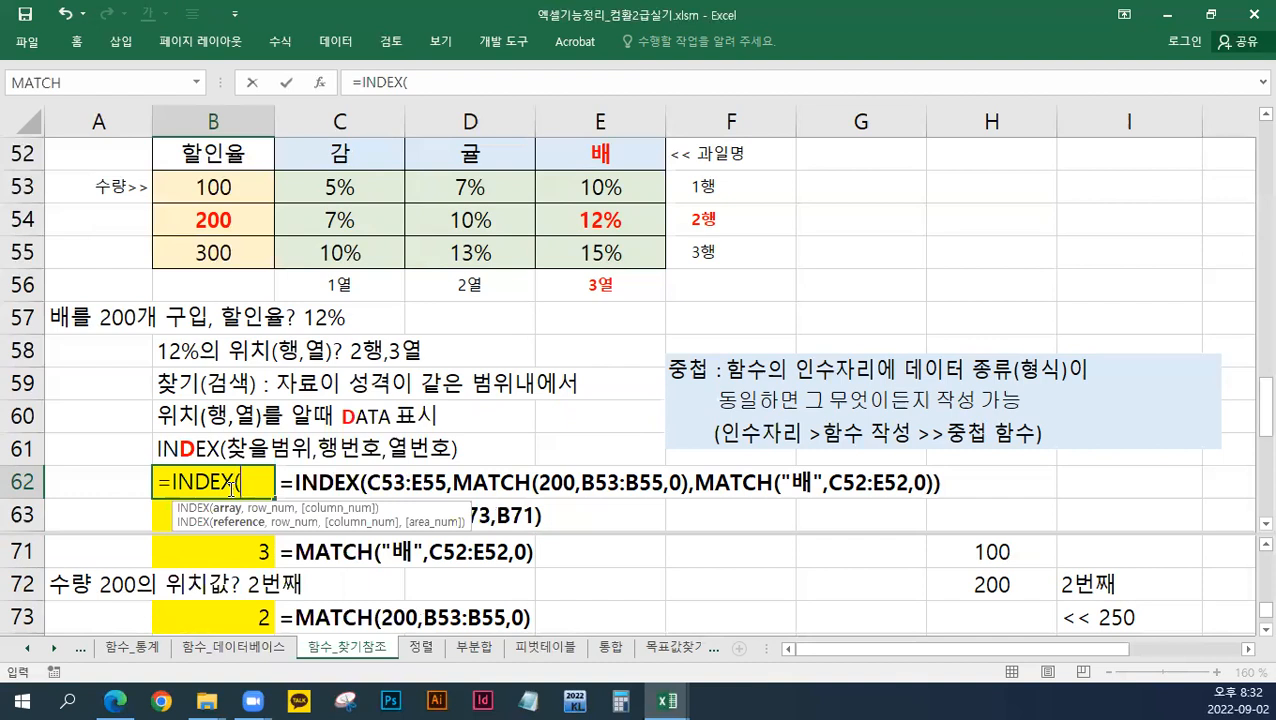
pyautogui.moveTo(345, 190); pyautogui.dragTo(560, 250)
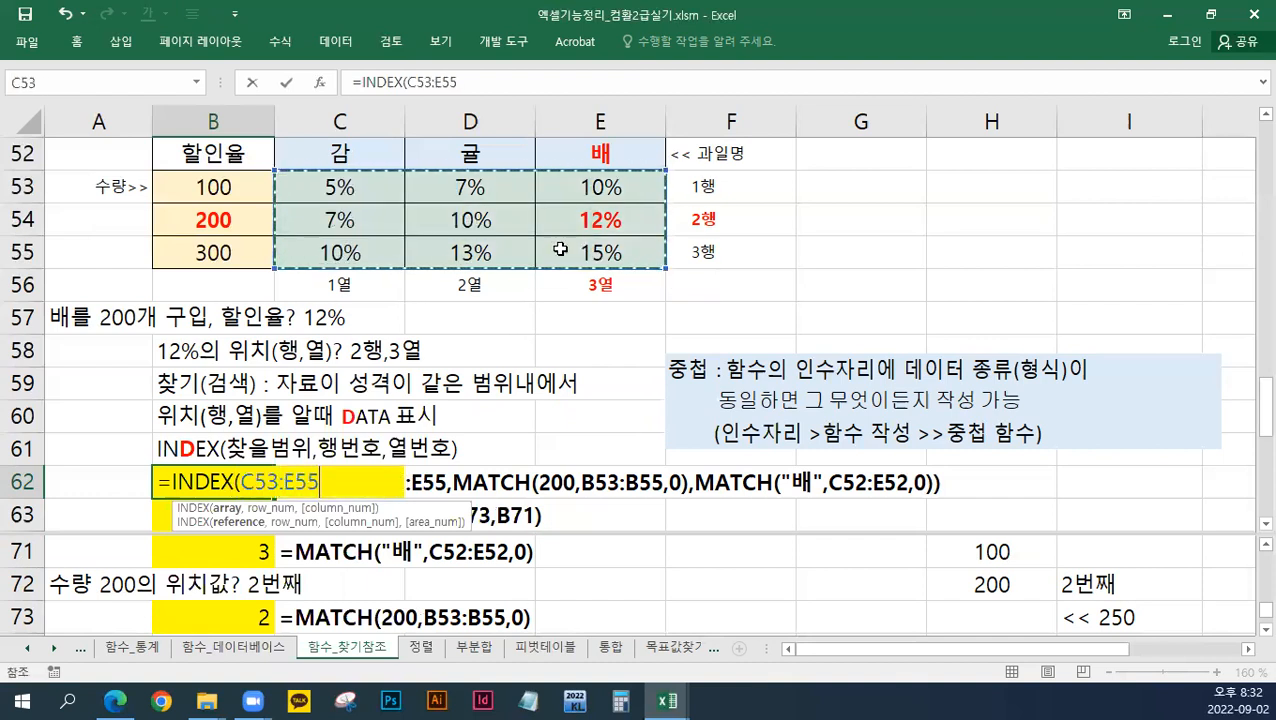
pyautogui.write(',')
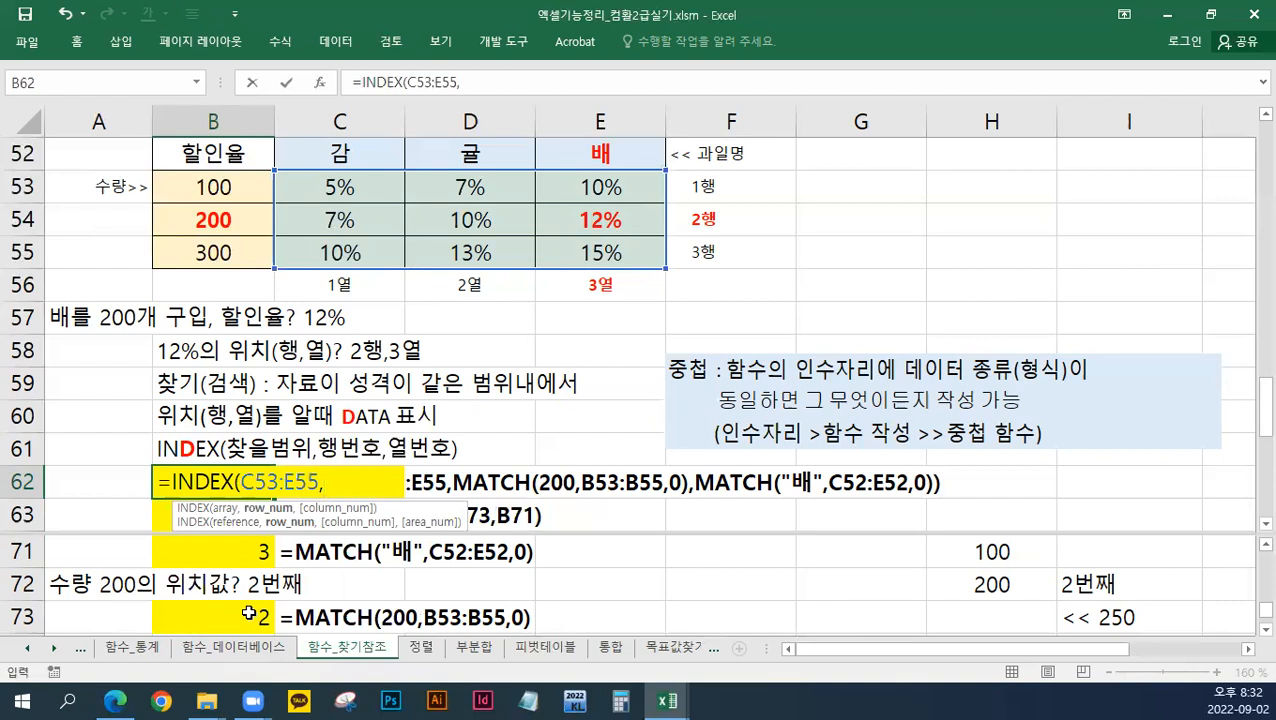
# Step: Nest MATCH(200,B53:B55,0) as the row number of the INDEX formula in B62
pyautogui.write('MATCH(')
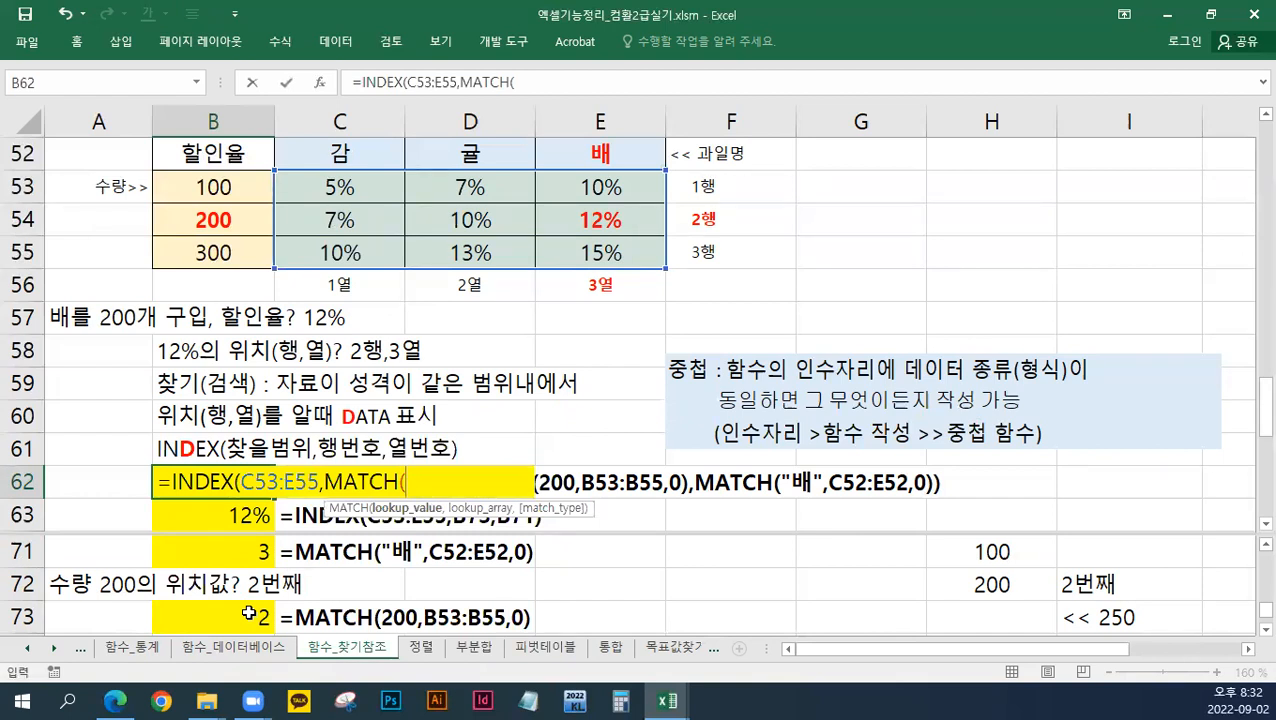
pyautogui.write('200,')
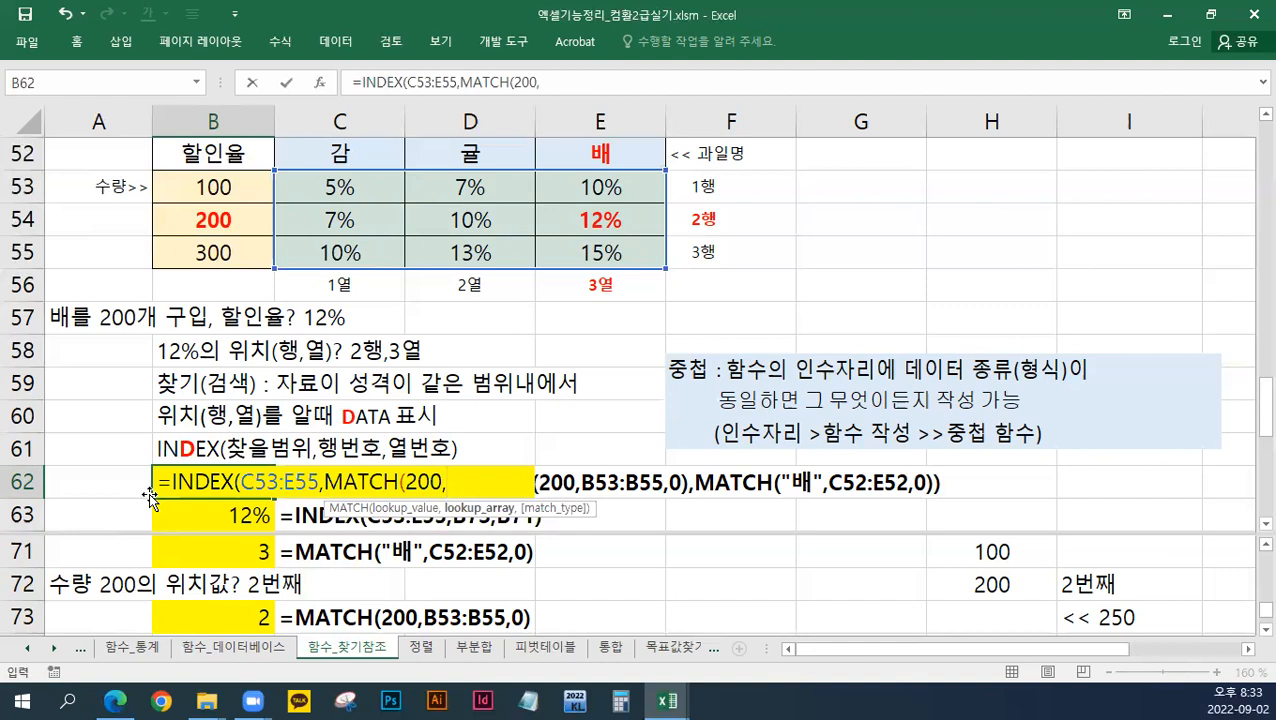
pyautogui.moveTo(180, 186); pyautogui.dragTo(176, 252)
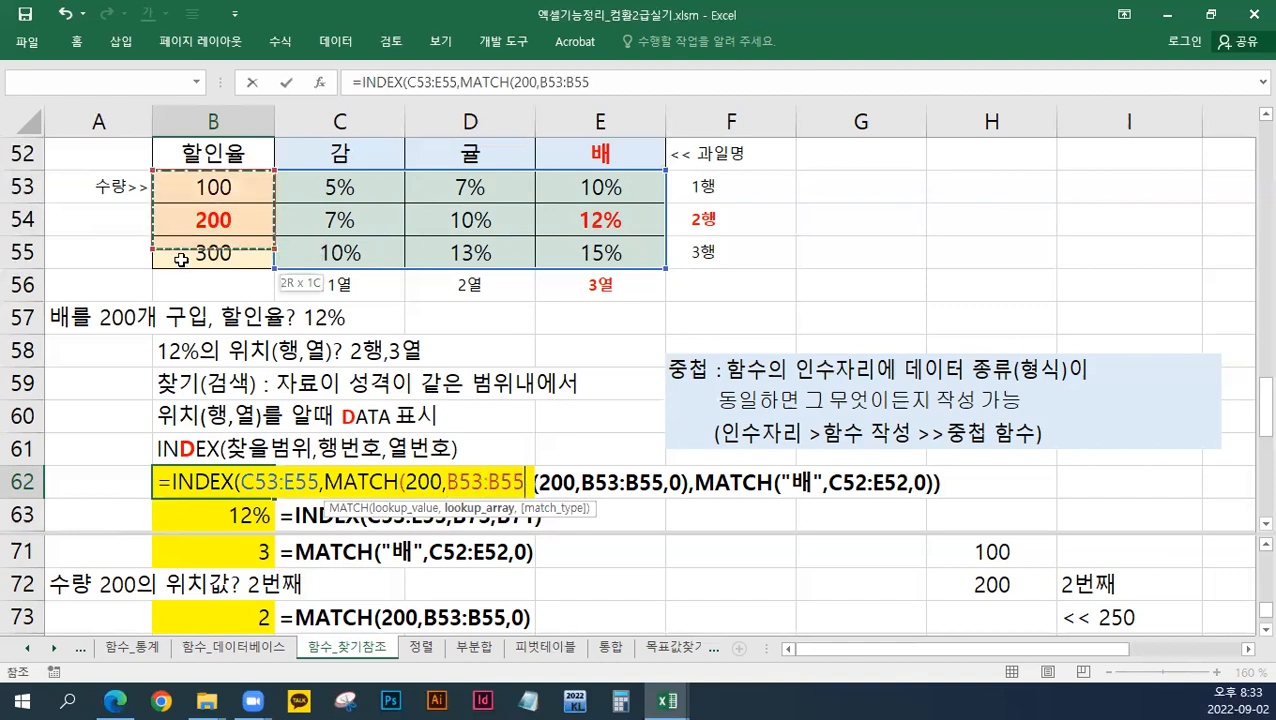
pyautogui.write(',')
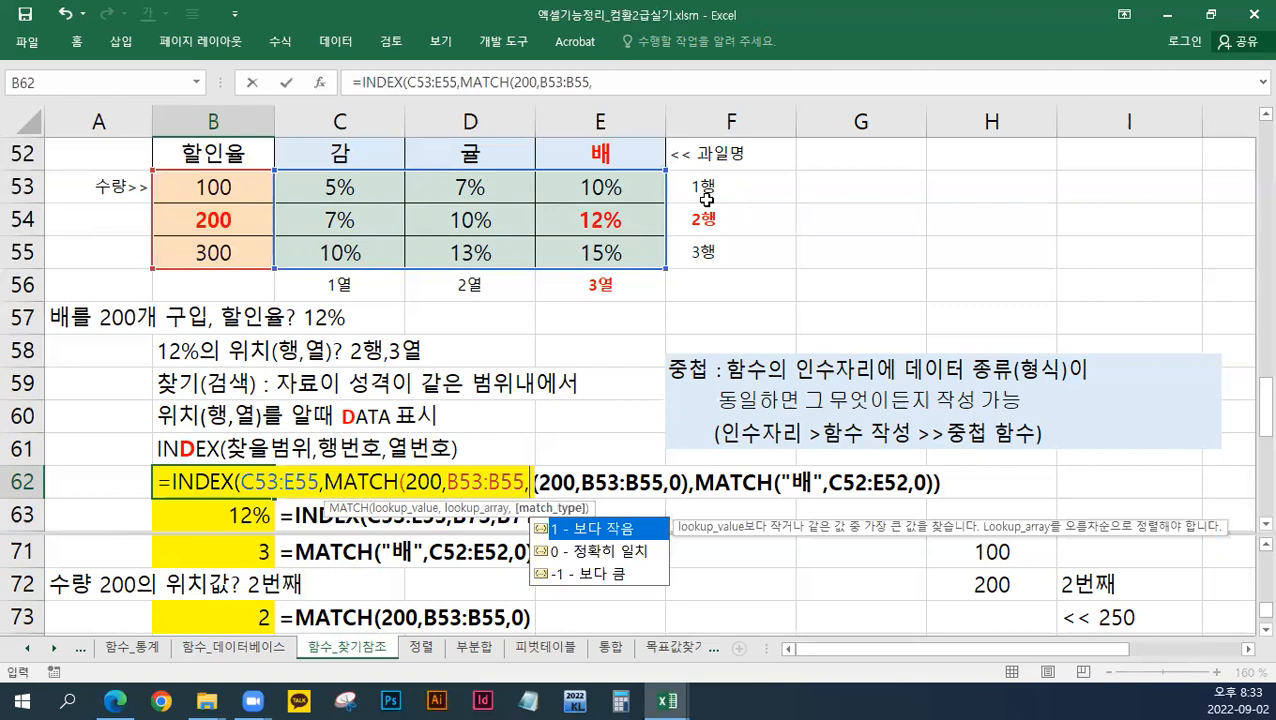
pyautogui.write('0)')
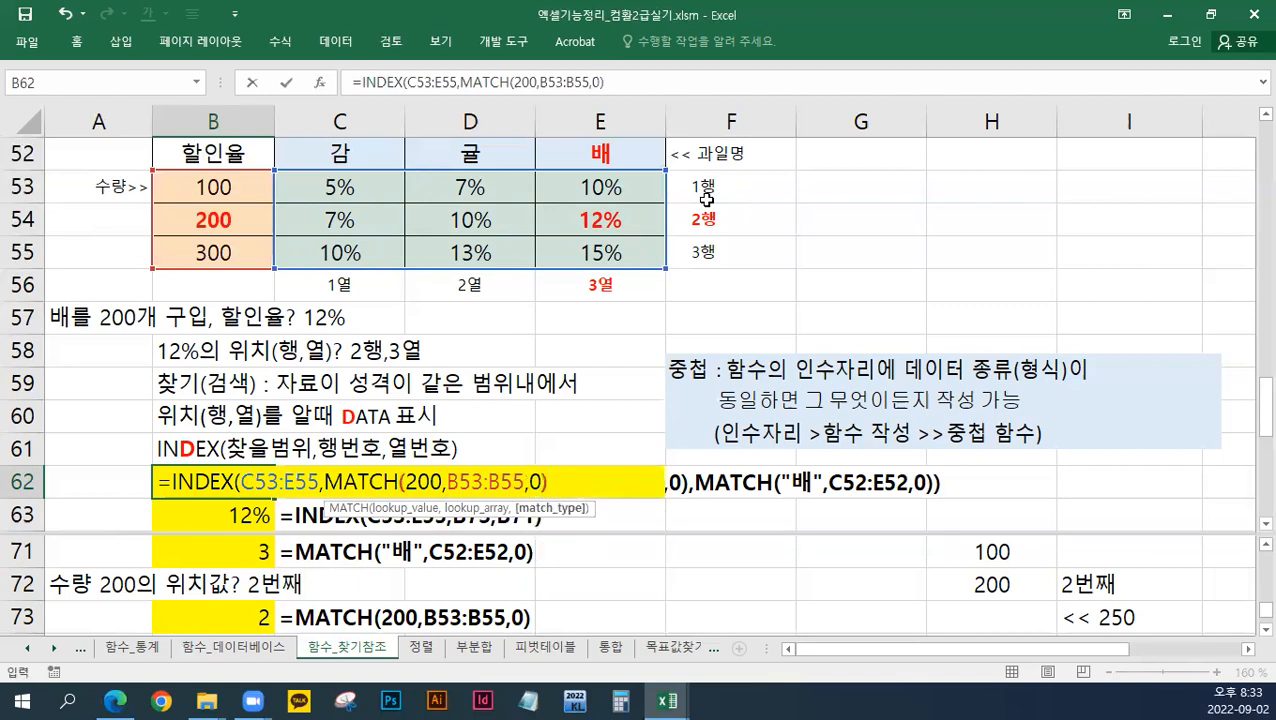
pyautogui.write(',MATCH(')
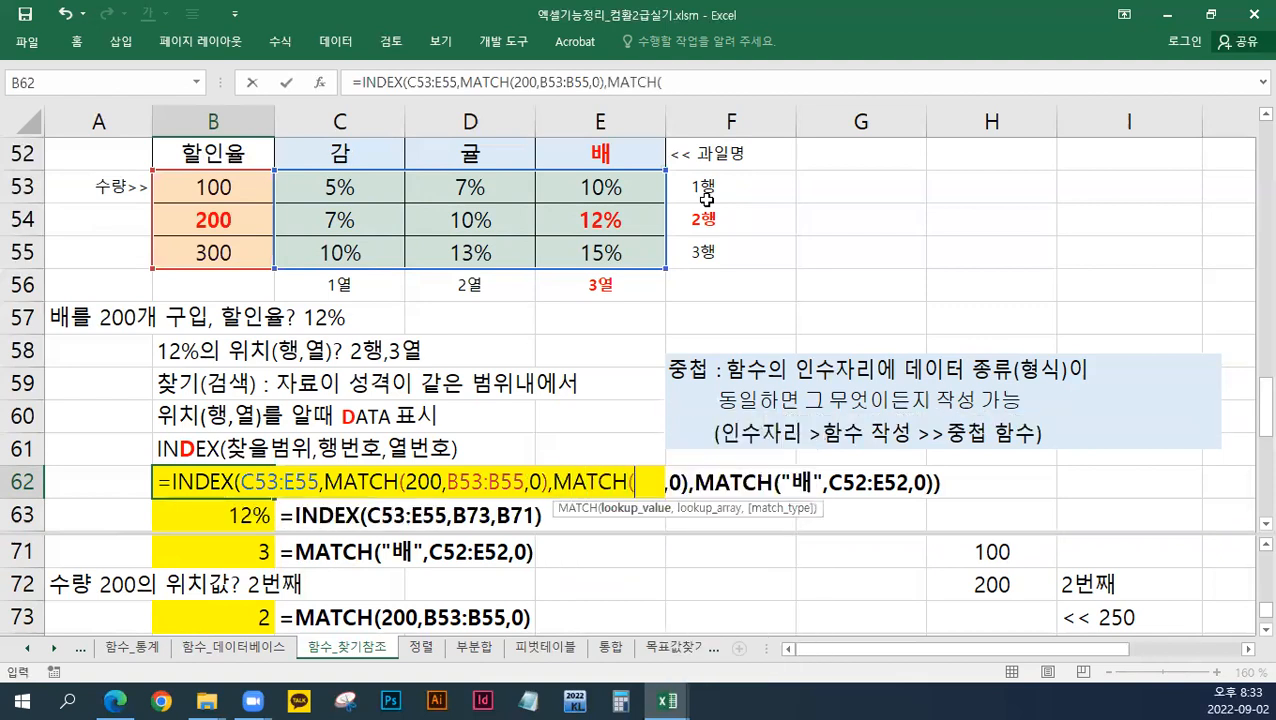
pyautogui.press('BackSpace')
pyautogui.press('BackSpace')
pyautogui.press('BackSpace')
pyautogui.press('BackSpace')
pyautogui.press('BackSpace')
pyautogui.press('BackSpace')
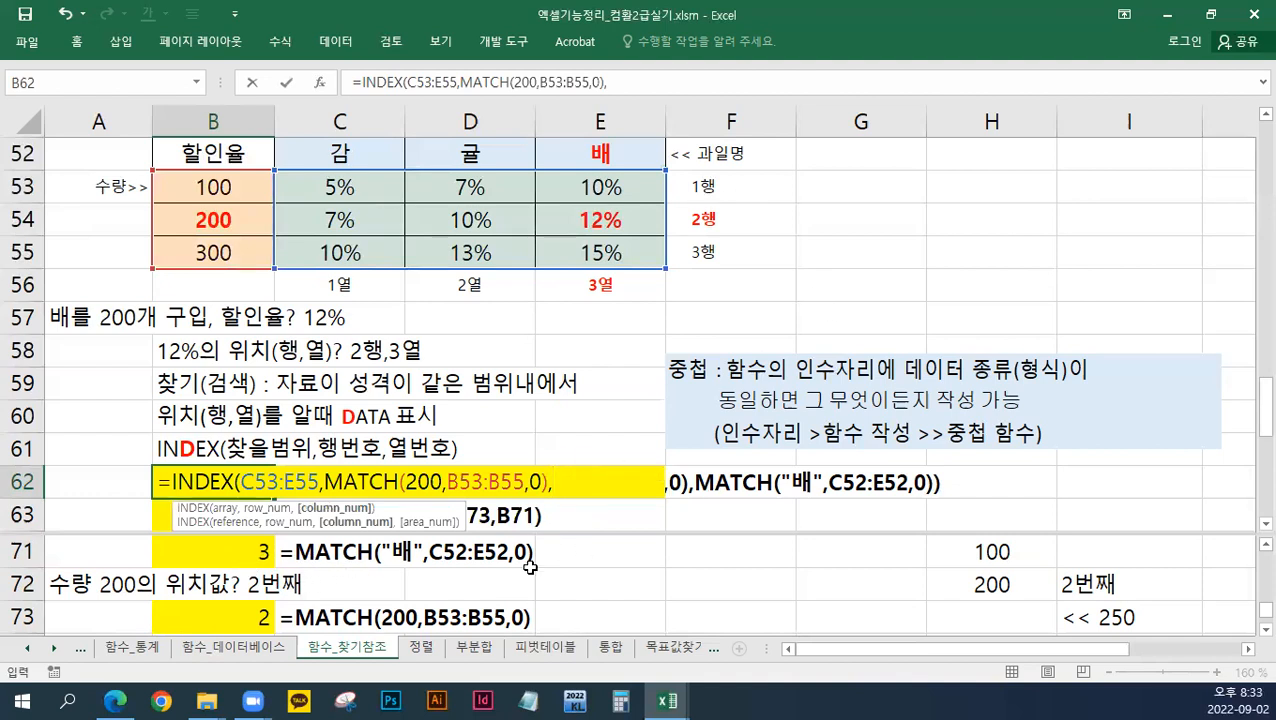
# Step: Nest MATCH("배",C52:E52,0) as the column number of the INDEX formula in B62 and confirm it
pyautogui.write('MATCH(')
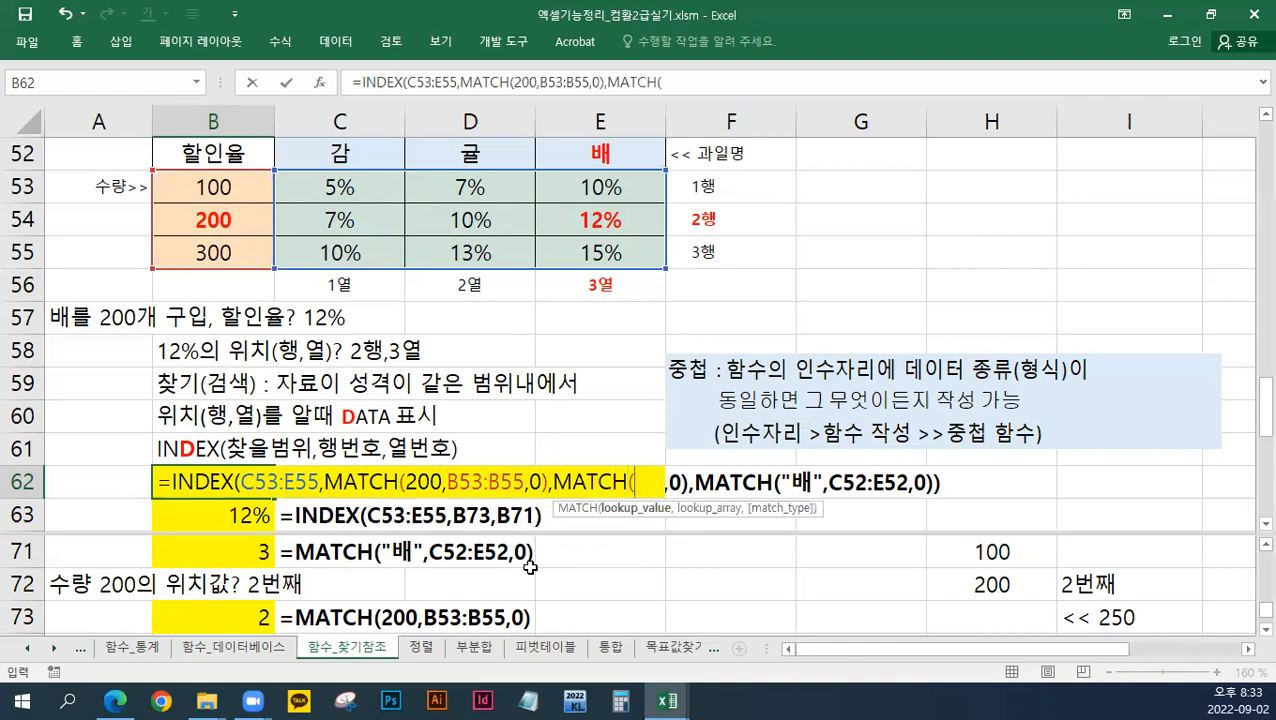
pyautogui.write('"배')
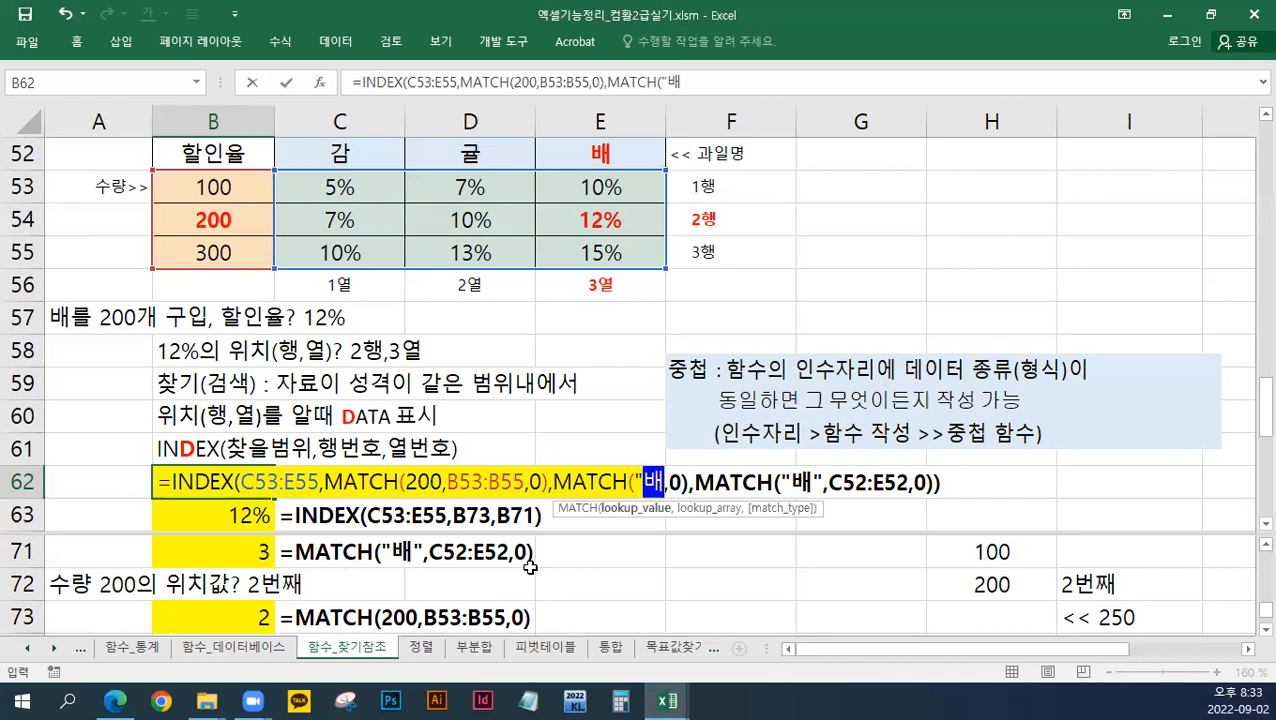
pyautogui.write('",')
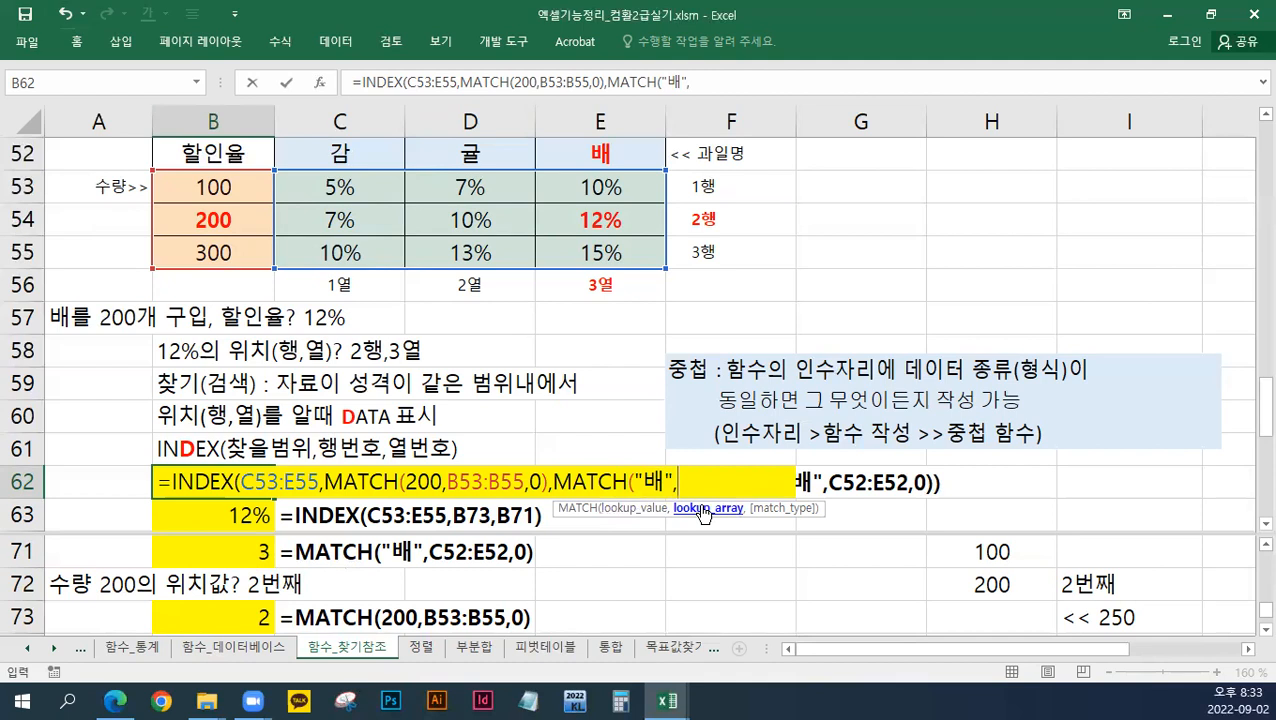
pyautogui.moveTo(365, 152); pyautogui.dragTo(578, 152)
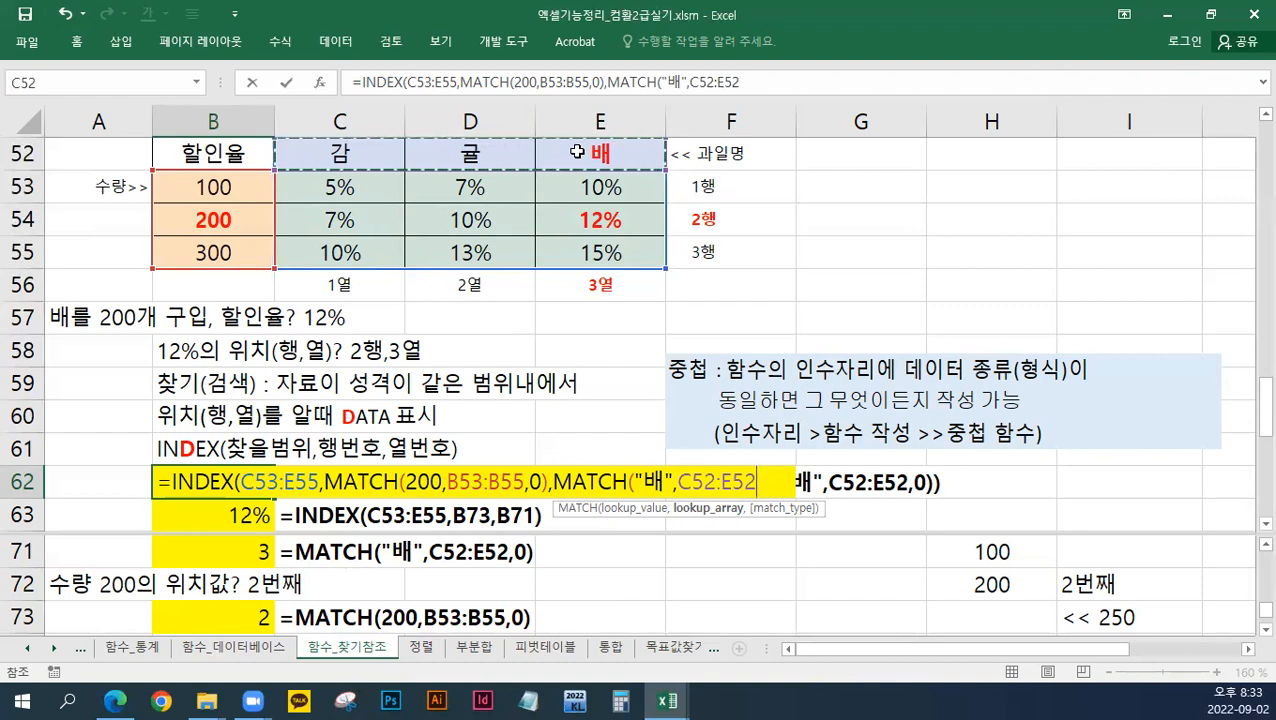
pyautogui.write(',0')
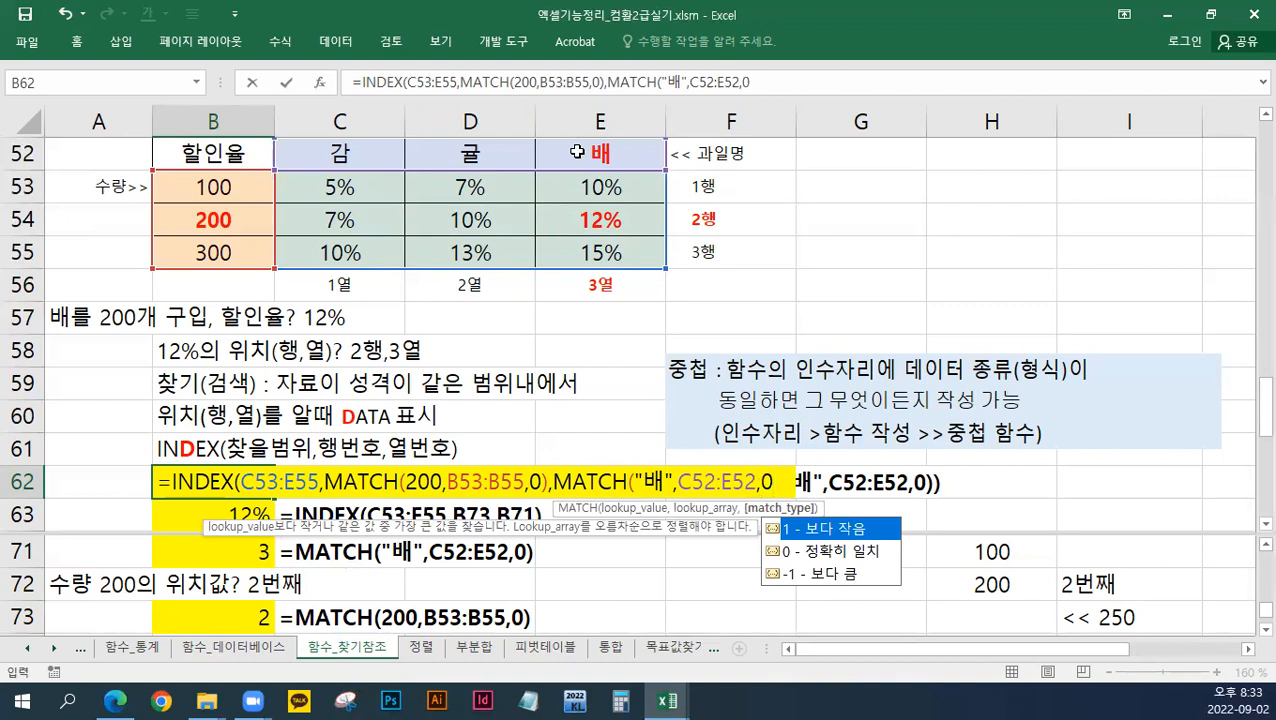
pyautogui.write('))')
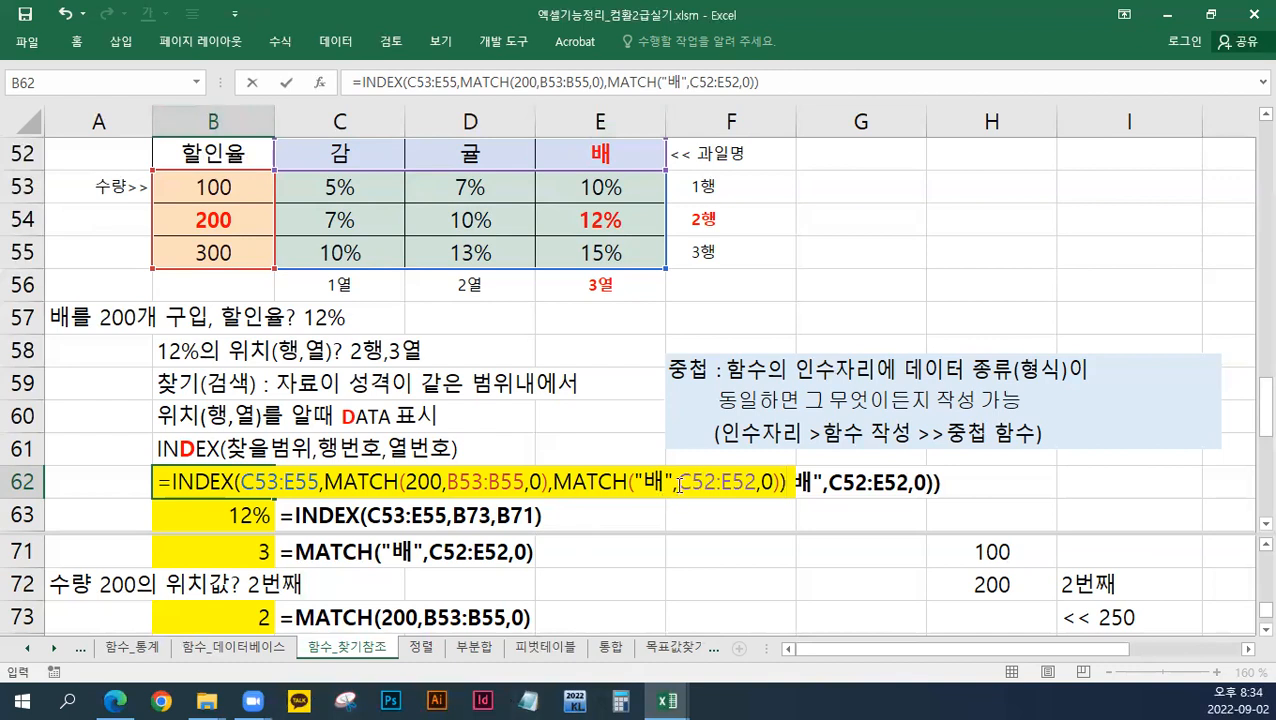
pyautogui.press('Return')
pyautogui.press('Up')
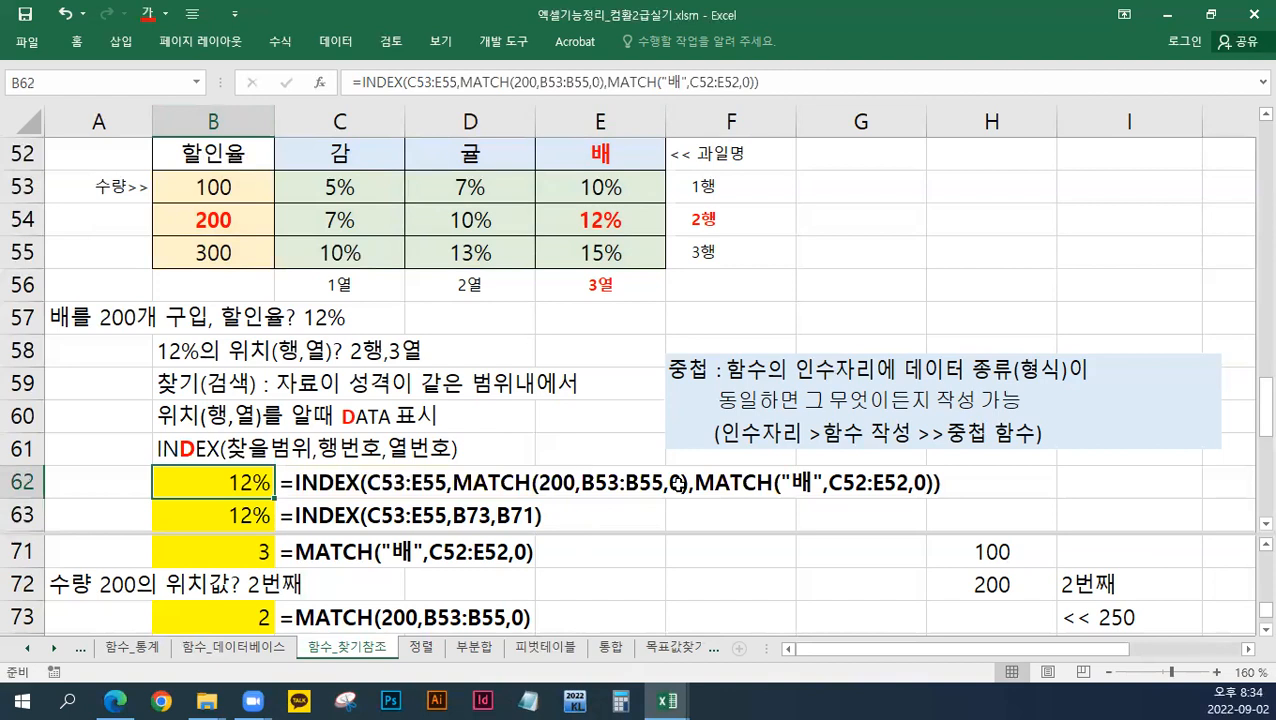
# Step: Remove the window split from the function summary sheet and switch to the maximized 계산작업.xlsx workbook's 찾기참조2 sheet
pyautogui.doubleClick(641, 532)
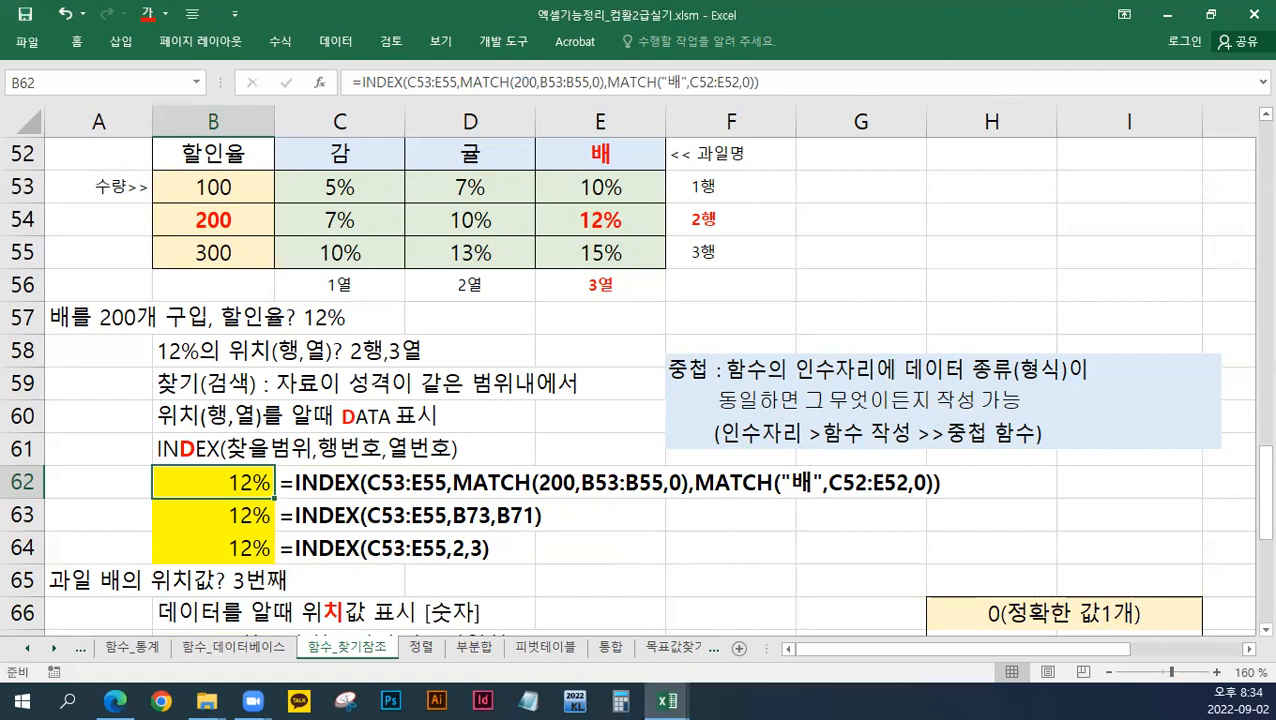
pyautogui.click(1163, 20)
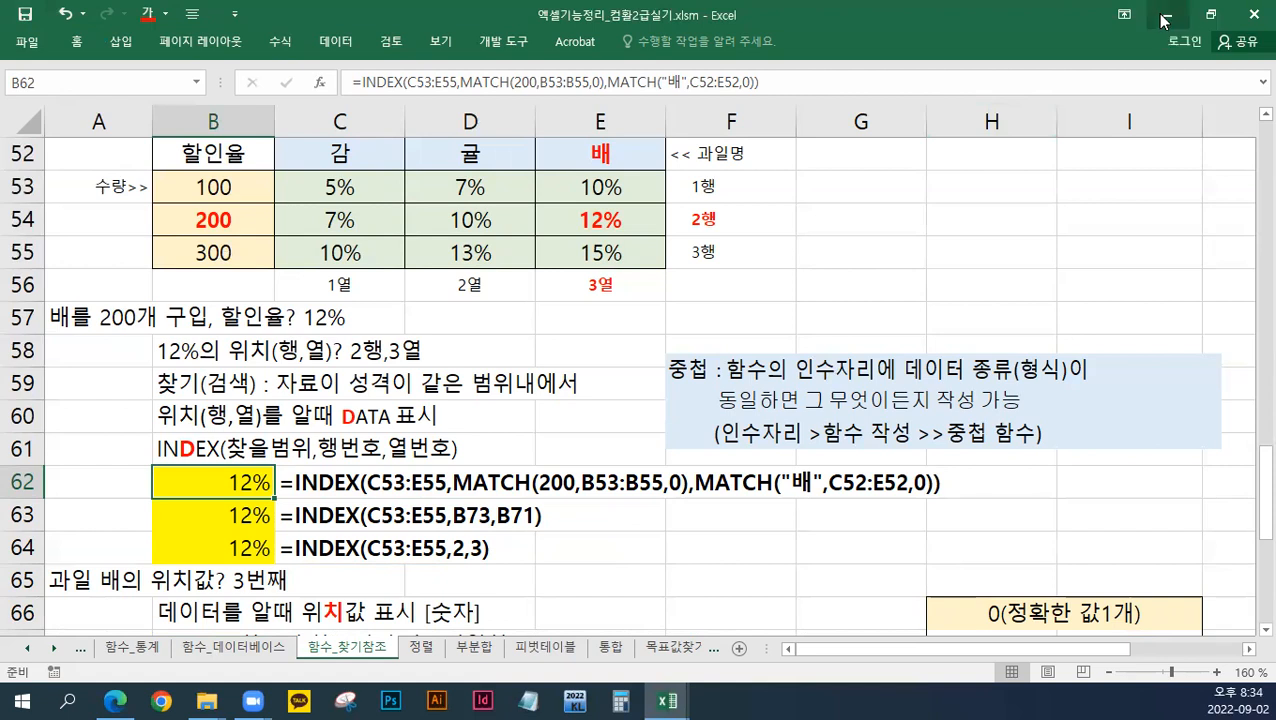
pyautogui.click(614, 441)
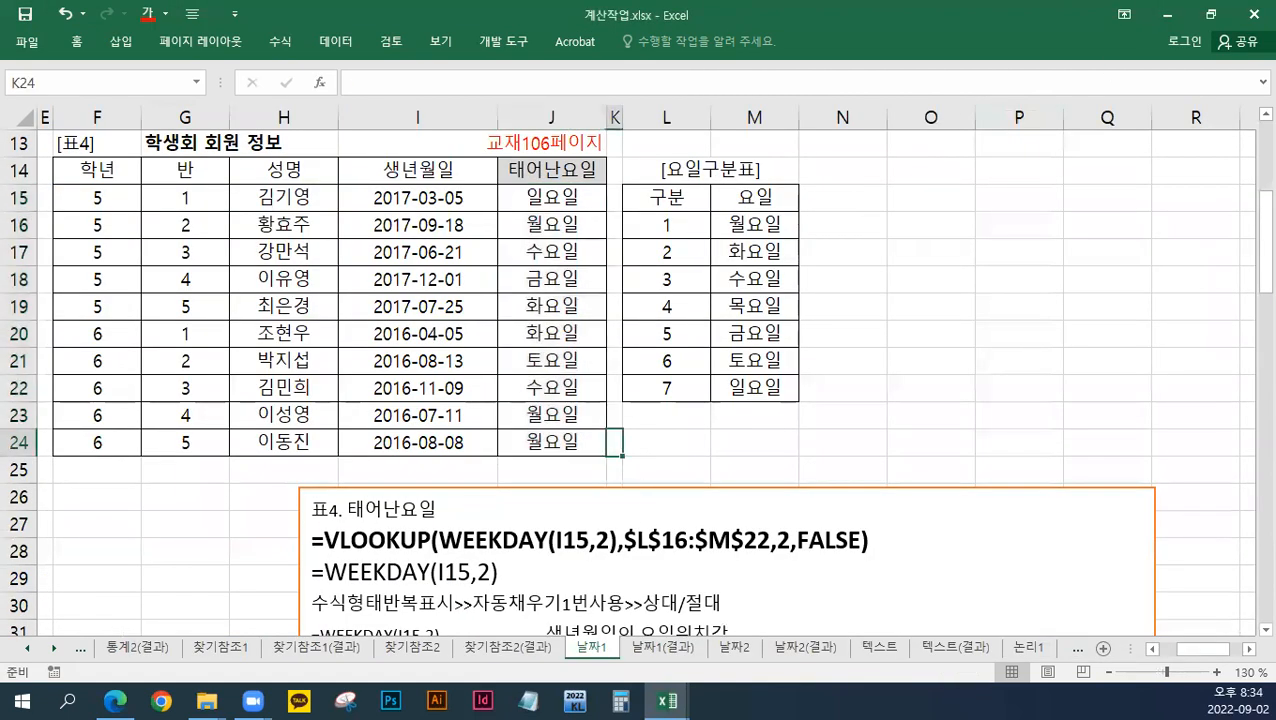
pyautogui.click(1210, 14)
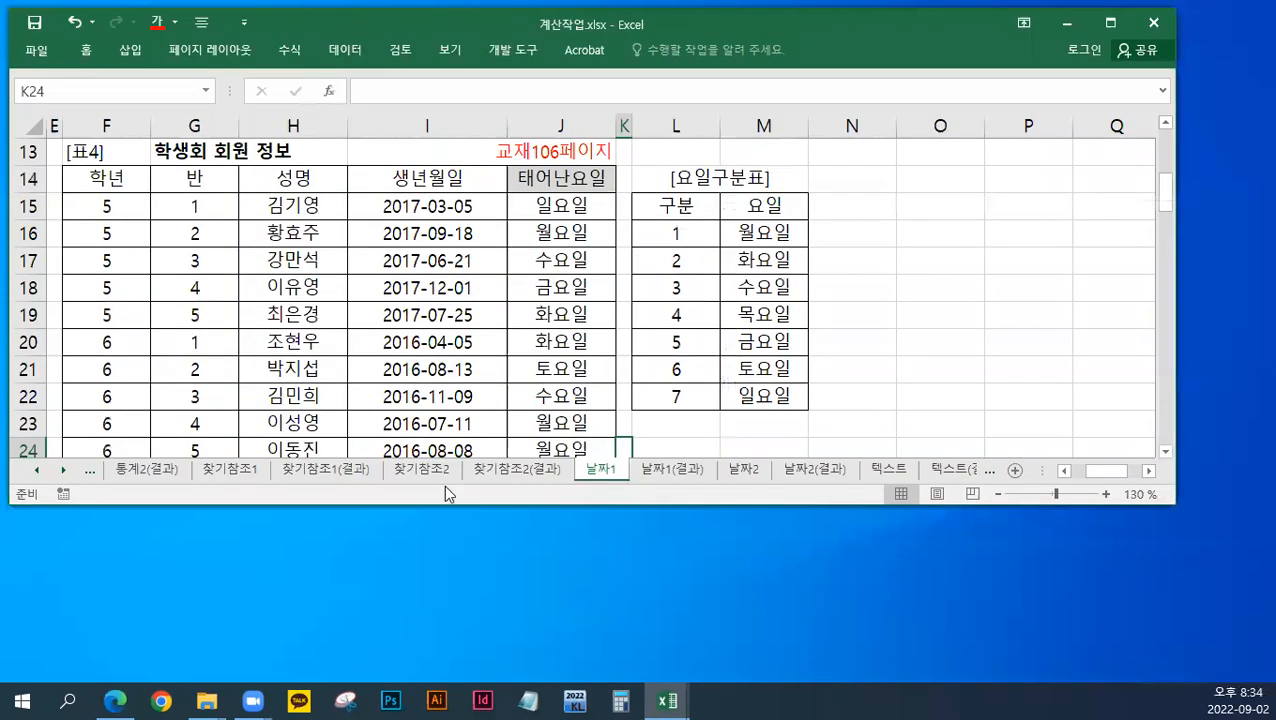
pyautogui.click(412, 470)
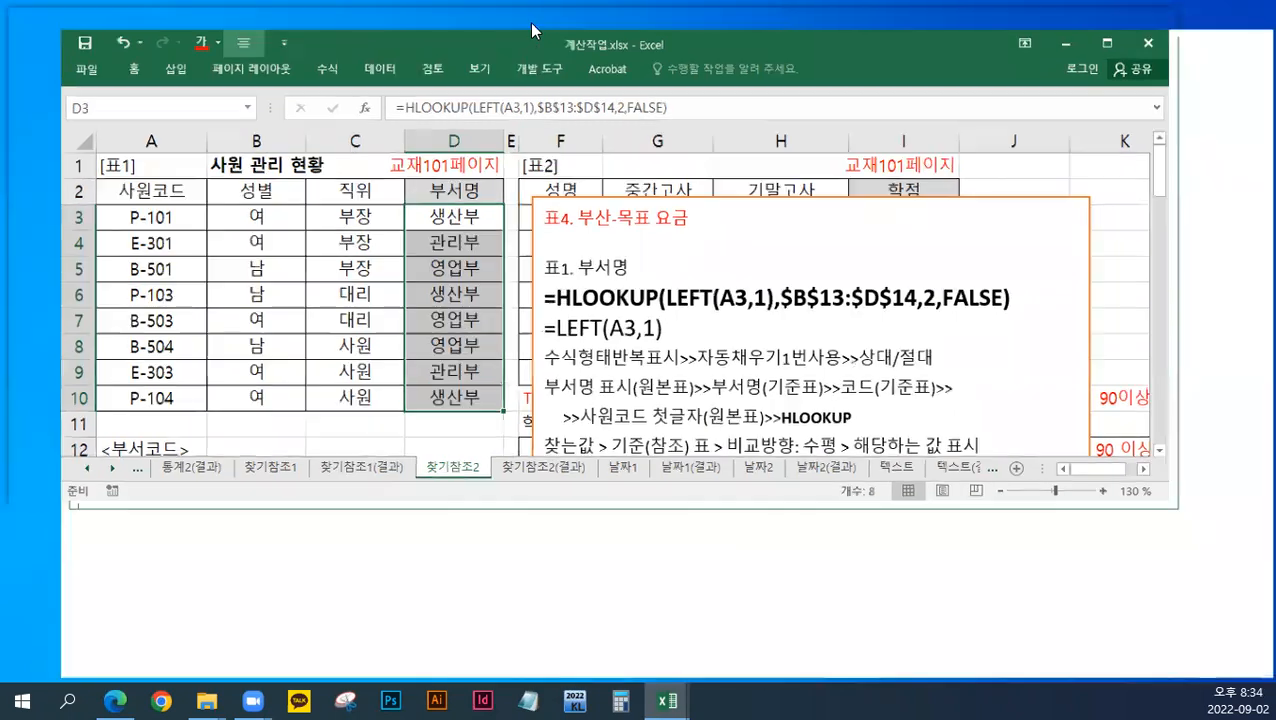
pyautogui.doubleClick(529, 22)
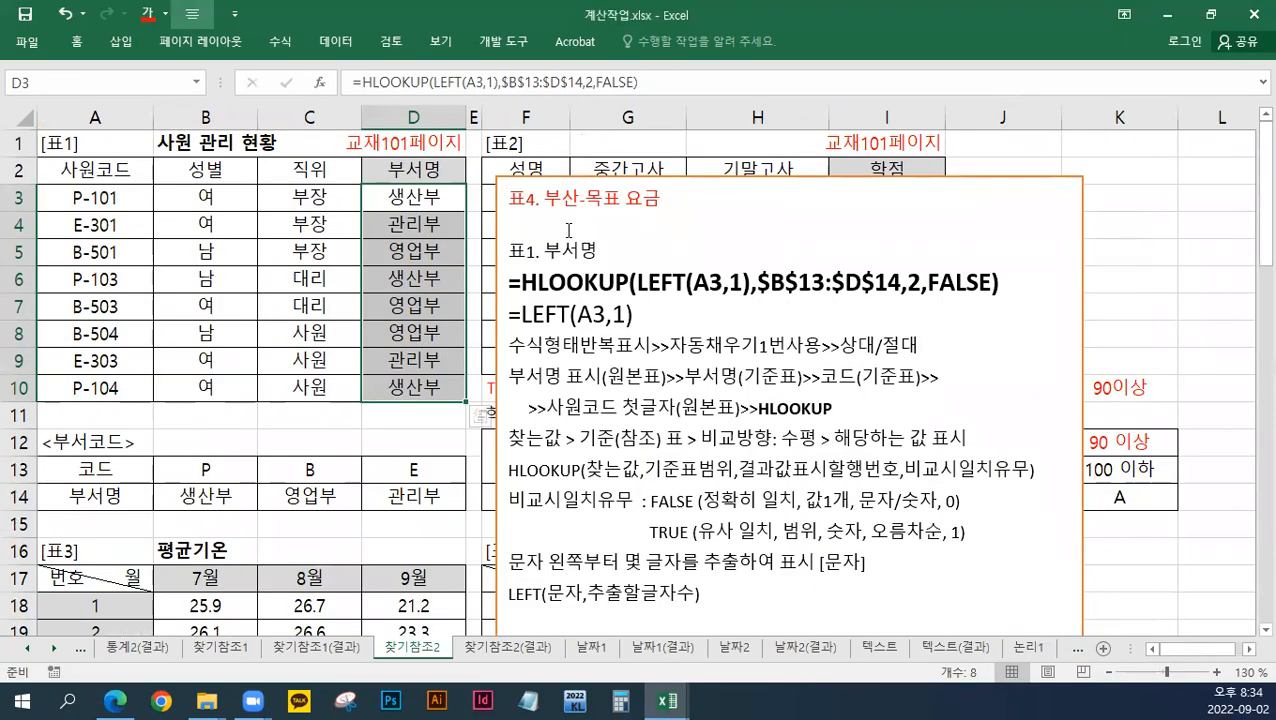
# Step: Move the explanation text box down off table 2 and copy the 교재101페이지 label from I1 to J16 above the 시외버스 요금표
pyautogui.click(562, 196)
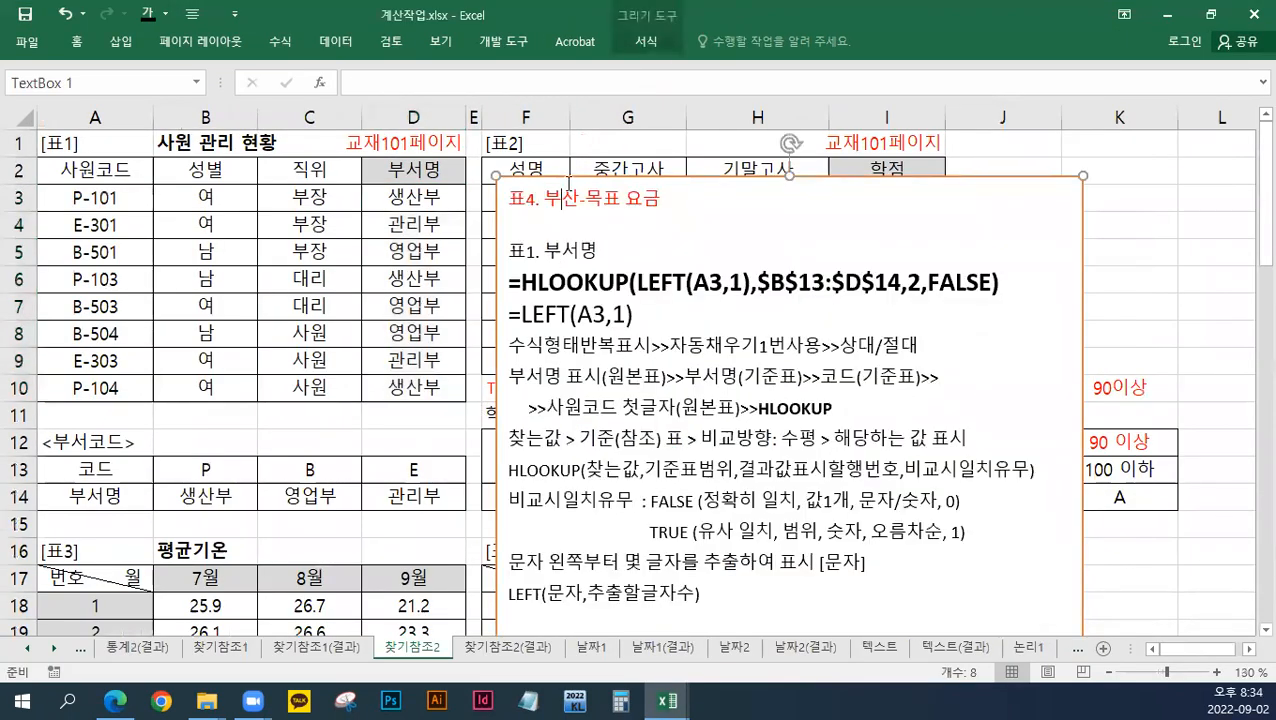
pyautogui.moveTo(686, 173); pyautogui.dragTo(869, 606)
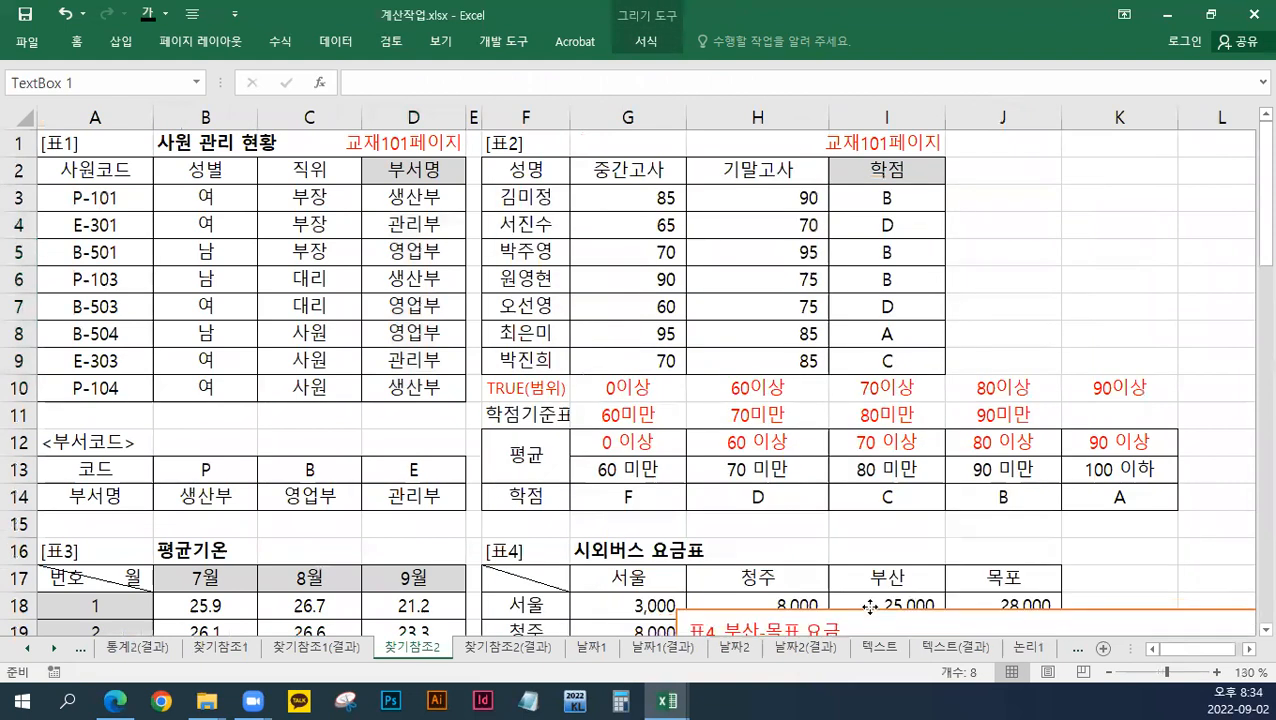
pyautogui.click(872, 143)
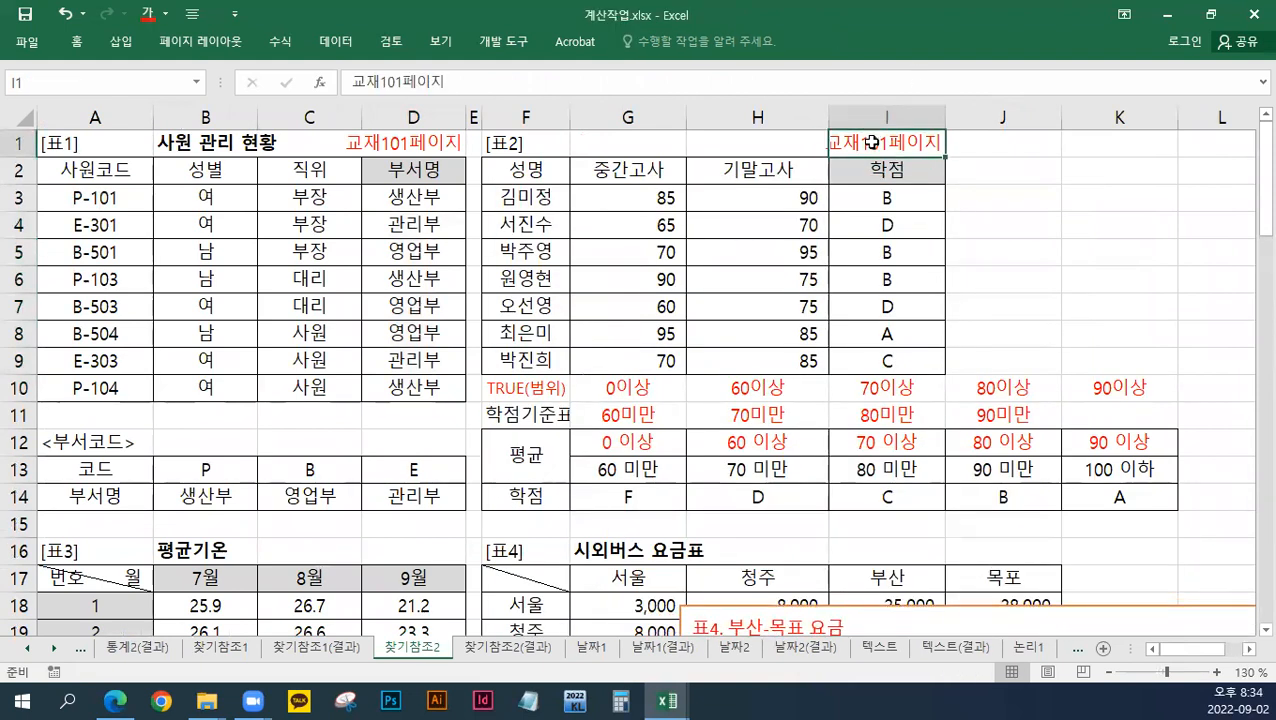
pyautogui.hotkey('ctrl', 'c')
pyautogui.moveTo(942, 148); pyautogui.dragTo(1060, 555)
pyautogui.scroll(-1, 1096, 573)
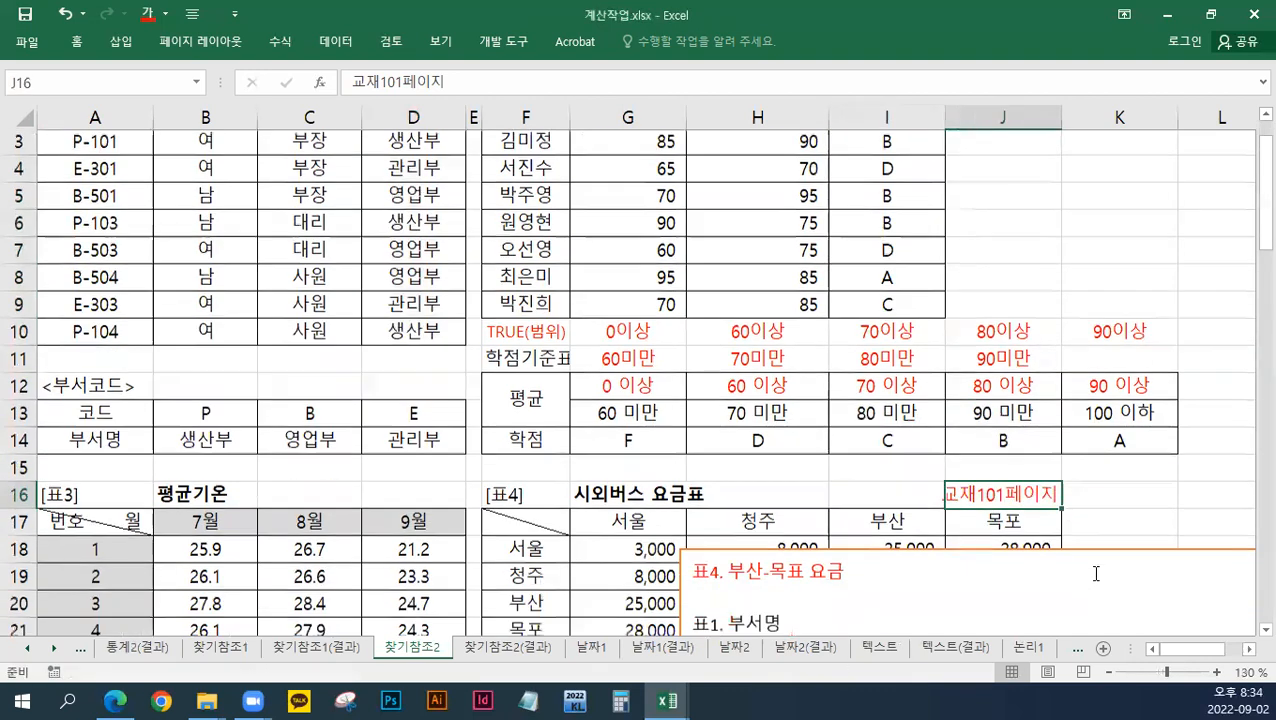
# Step: Move the notes text box off the 시외버스 요금표 table into the blank columns beside it
pyautogui.scroll(-4, 1096, 573)
pyautogui.click(1248, 649)
pyautogui.click(1248, 649)
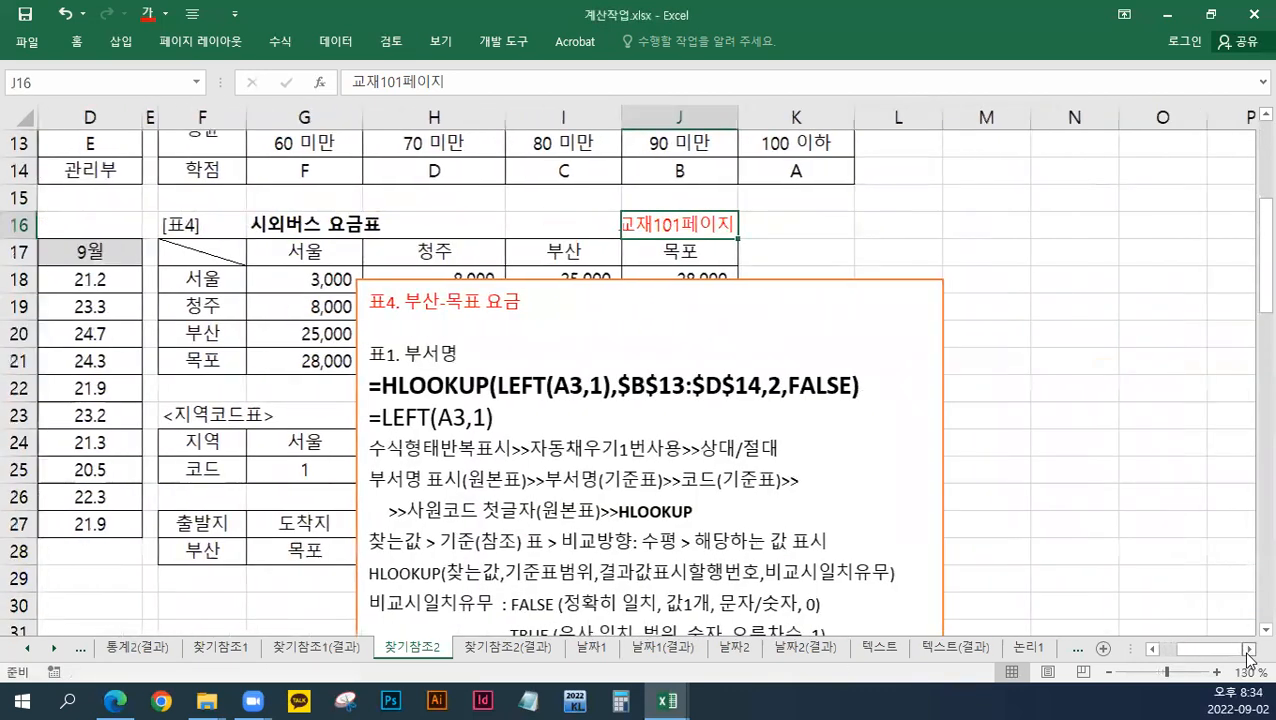
pyautogui.click(1248, 649)
pyautogui.scroll(-1, 1248, 632)
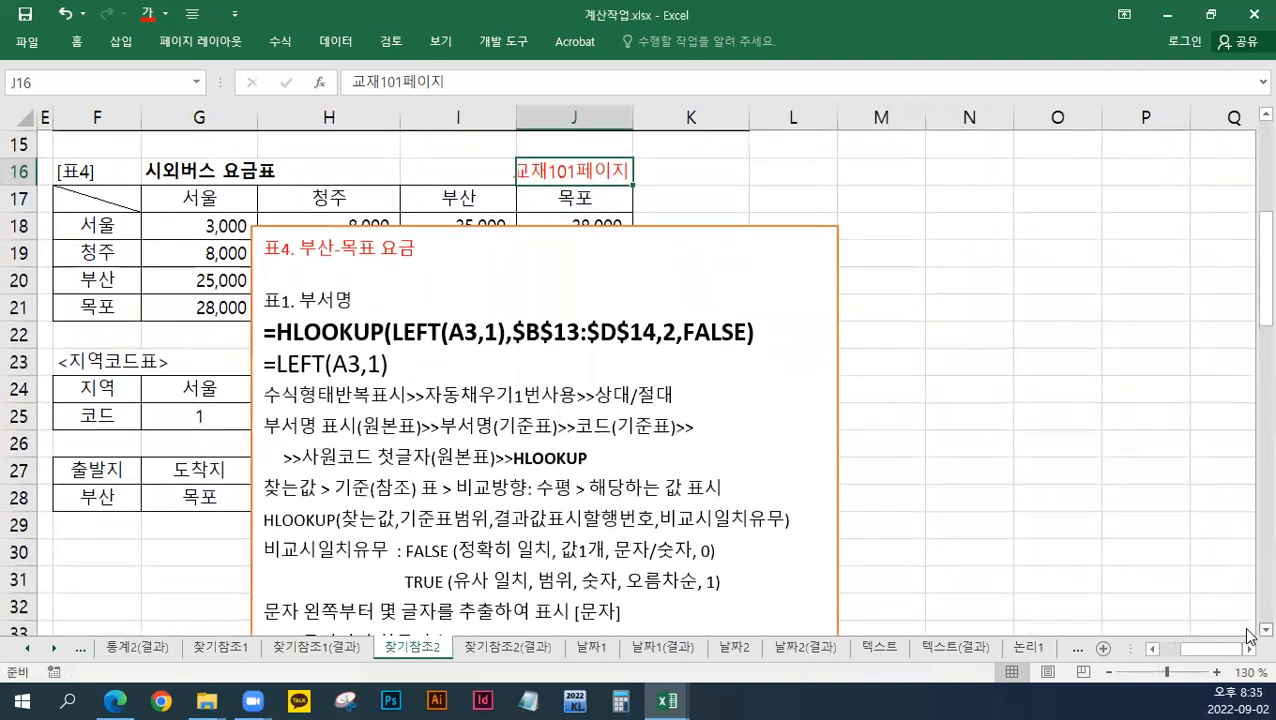
pyautogui.scroll(-1, 1248, 632)
pyautogui.click(420, 200)
pyautogui.moveTo(415, 200); pyautogui.dragTo(818, 195)
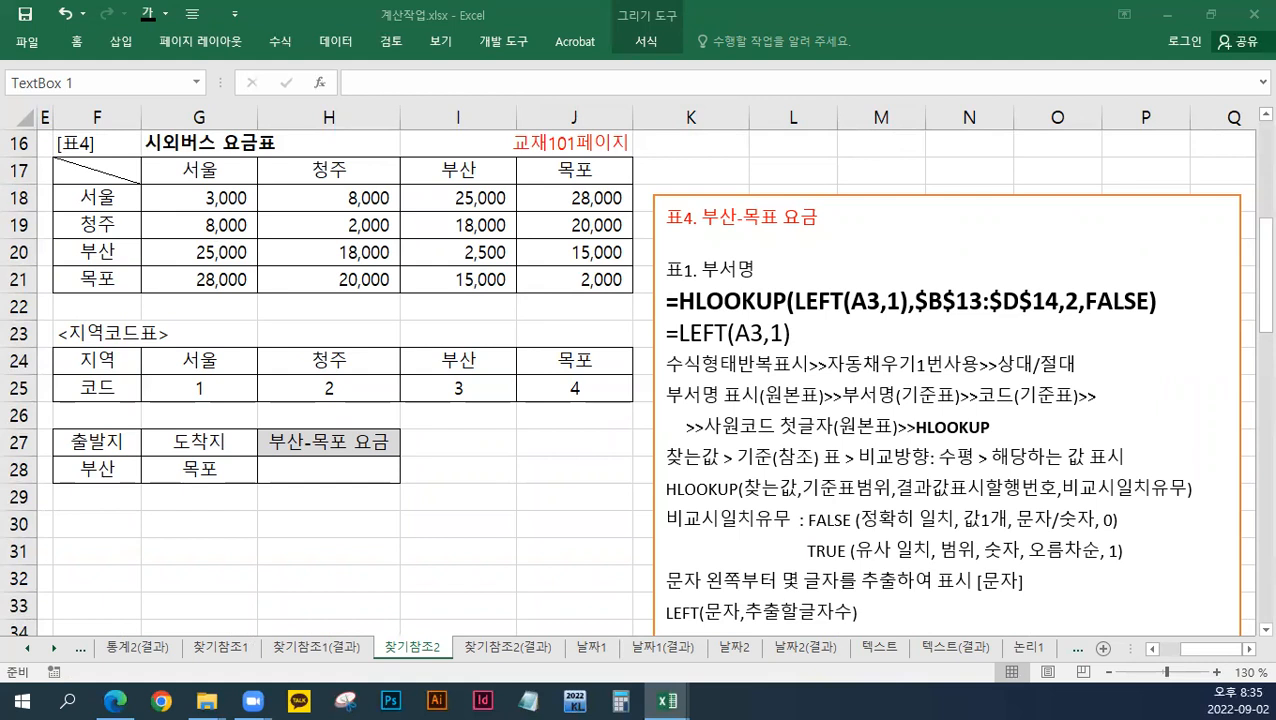
# Step: Copy the labels 출발지 to F22 and 도착지 to K17, and move the notes text box farther from the fare table
pyautogui.click(97, 445)
pyautogui.hotkey('ctrl', 'c')
pyautogui.click(93, 310)
pyautogui.hotkey('ctrl', 'v')
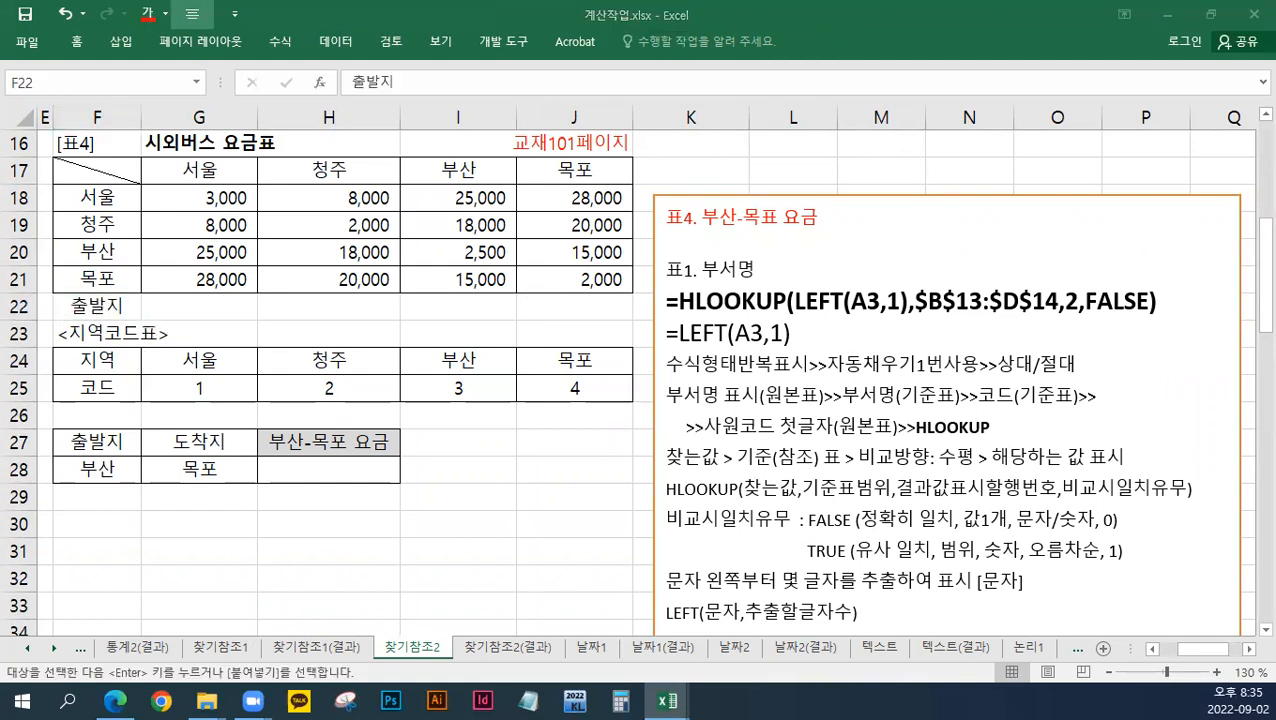
pyautogui.click(668, 169)
pyautogui.hotkey('ctrl', 'v')
pyautogui.click(736, 196)
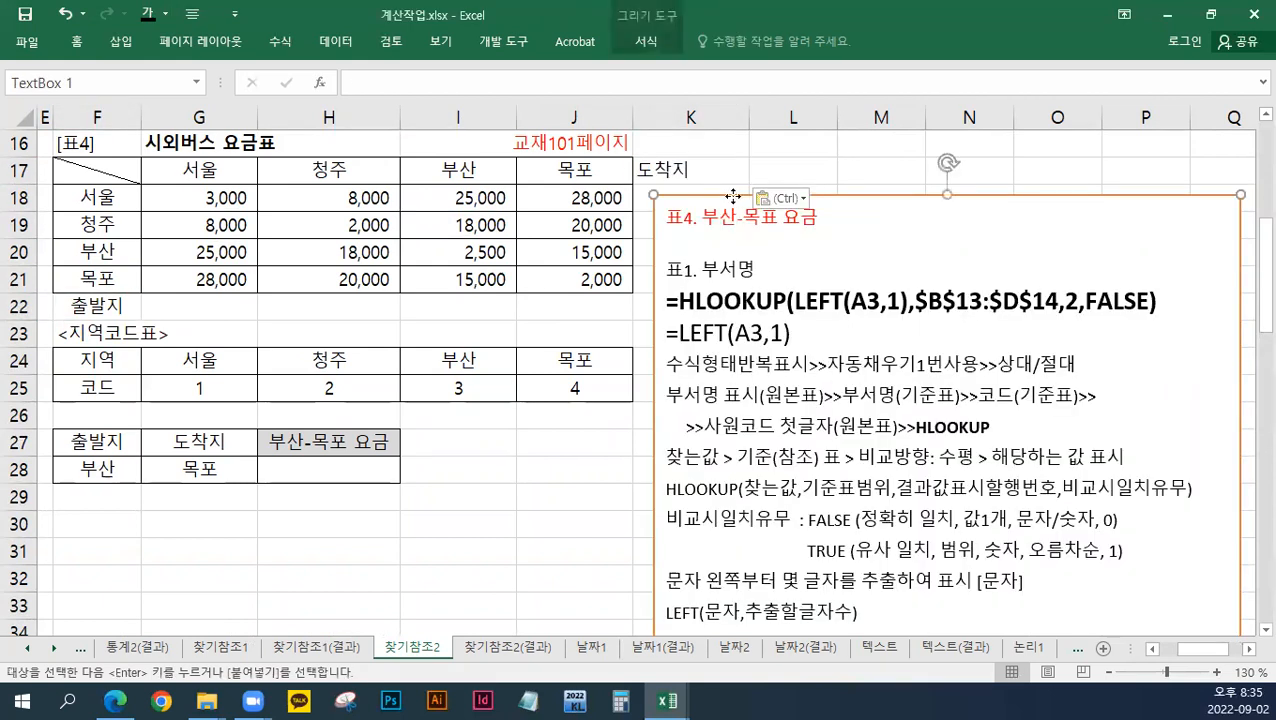
pyautogui.moveTo(743, 195)
pyautogui.mouseDown()
pyautogui.moveTo(767, 193)
pyautogui.moveTo(818, 225)
pyautogui.mouseUp()
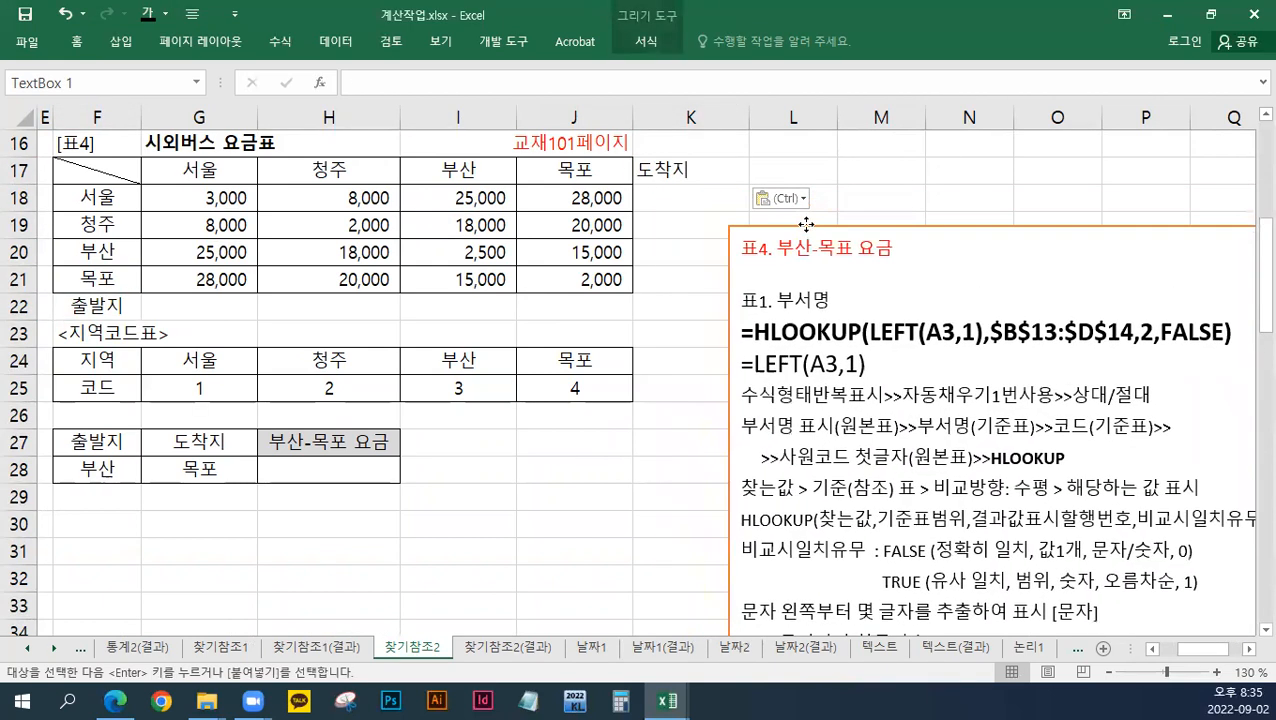
pyautogui.moveTo(80, 445); pyautogui.dragTo(95, 470)
pyautogui.moveTo(175, 449); pyautogui.dragTo(188, 474)
pyautogui.click(135, 473)
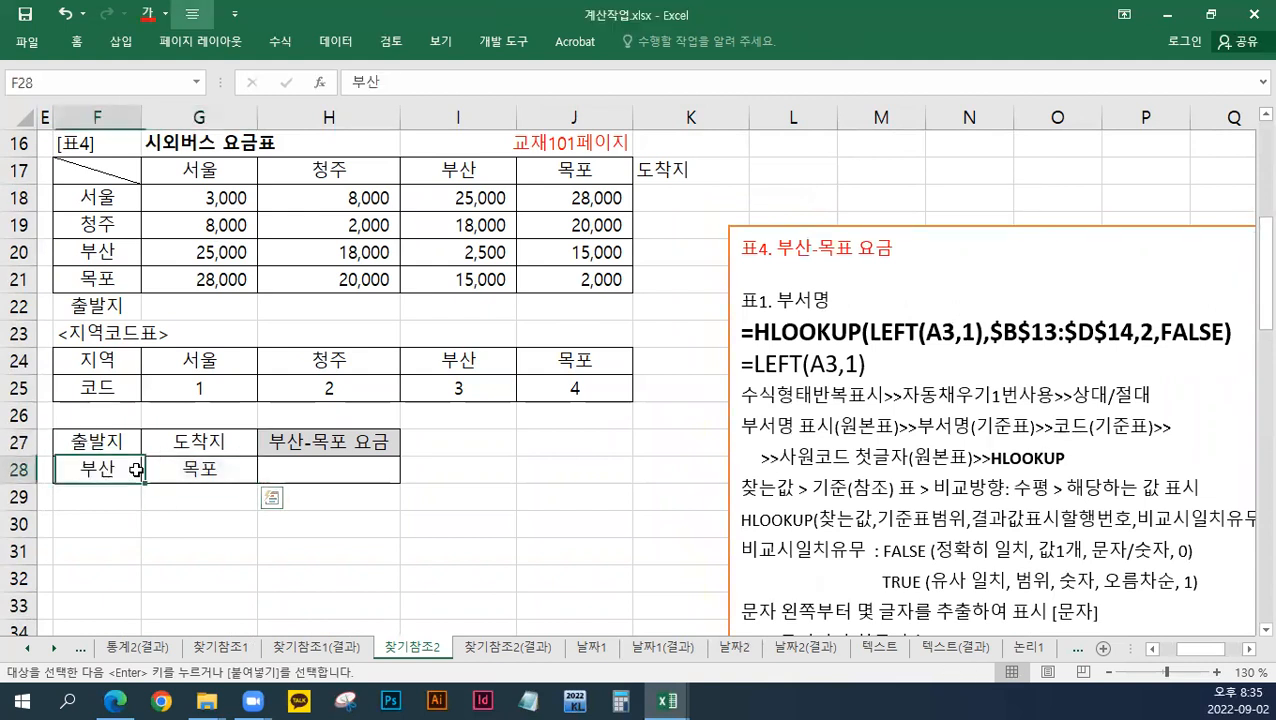
pyautogui.click(282, 468)
# Step: Change the font colour of the text box heading "표4. 부산-목표 요금" to black
pyautogui.tripleClick(820, 247)
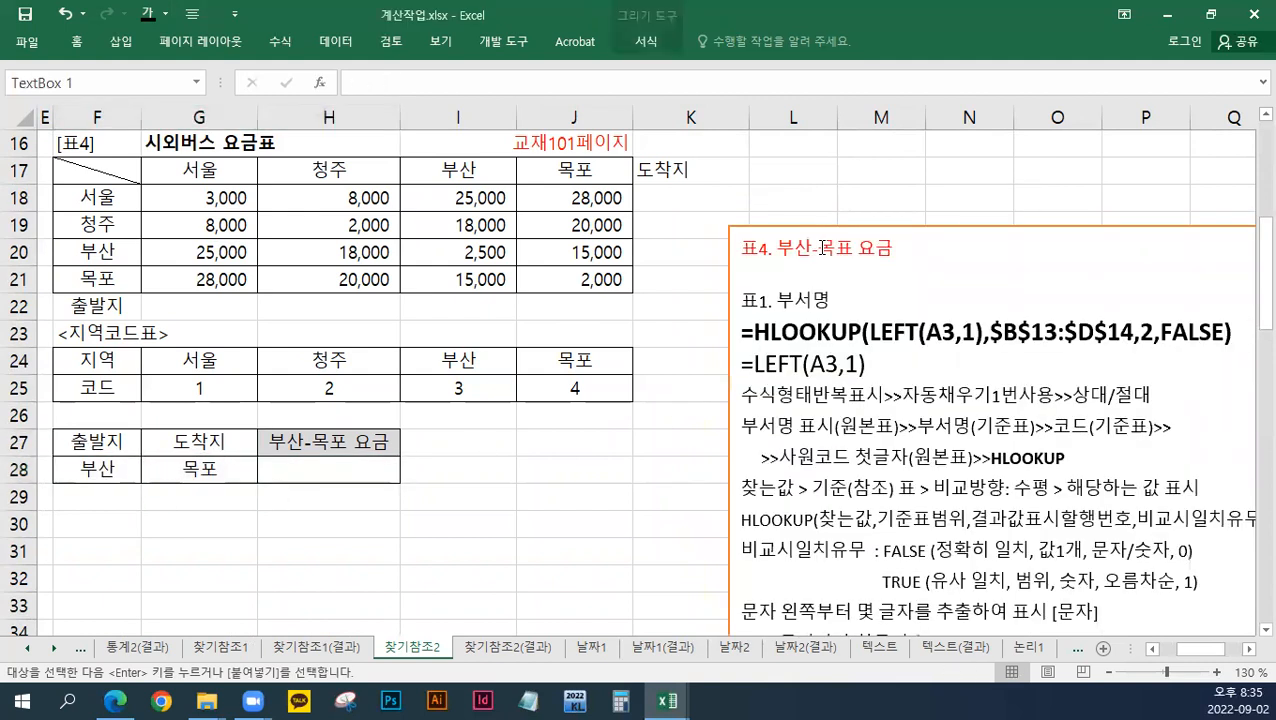
pyautogui.click(958, 221)
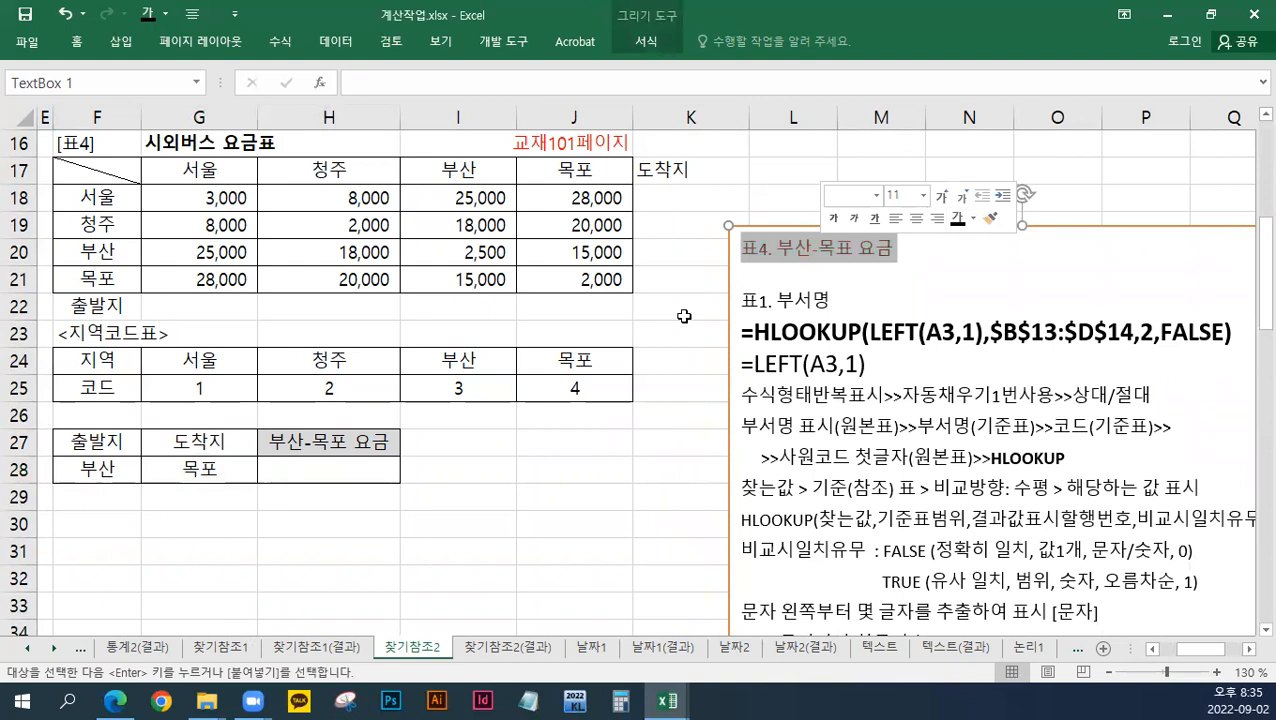
# Step: Make the 부산–목포 fare in J20 bold and red
pyautogui.click(590, 253)
pyautogui.hotkey('ctrl', 'b')
pyautogui.rightClick(590, 254)
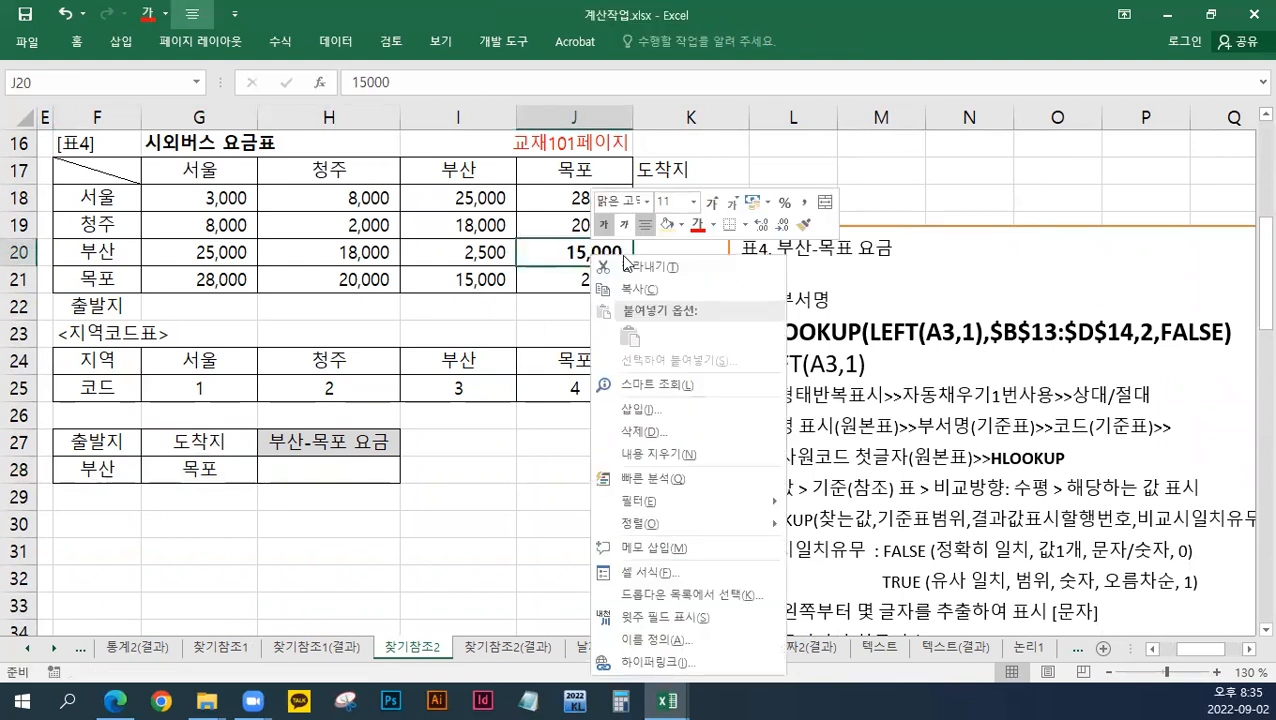
pyautogui.click(698, 226)
pyautogui.click(634, 370)
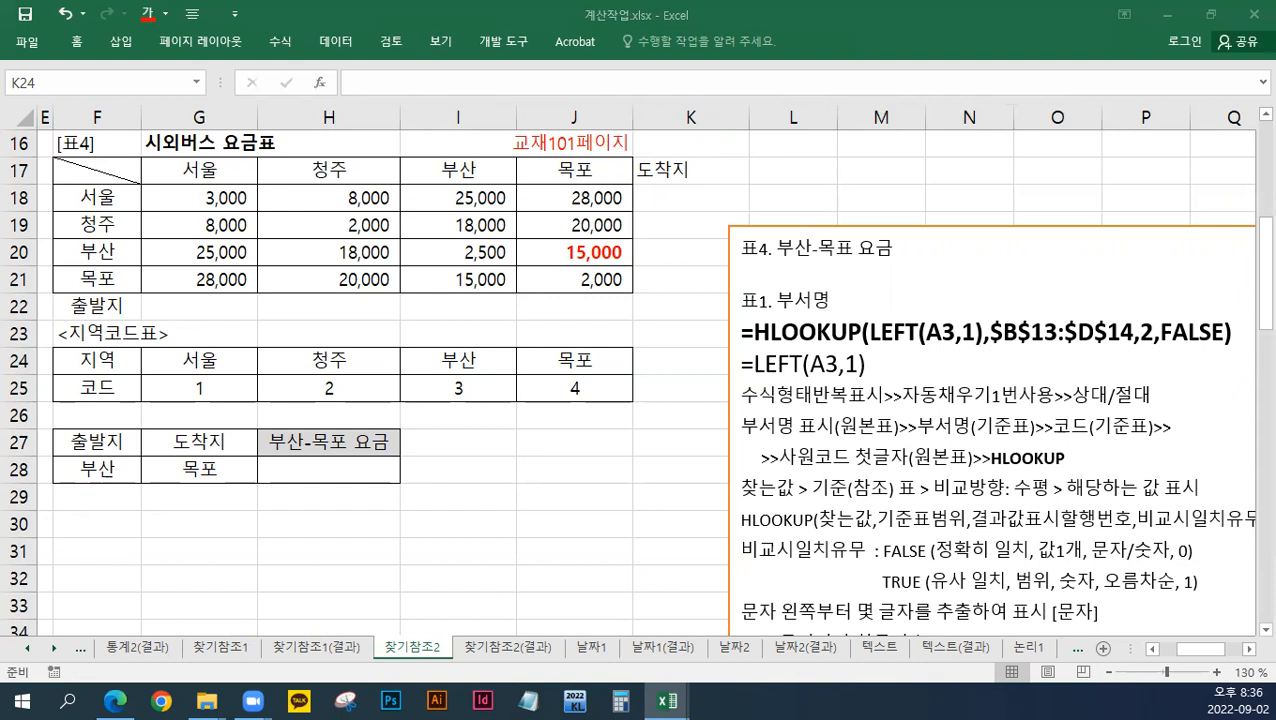
# Step: Examine the fares in G18:J21 row by row and column by column to locate the 부산–목포 fare's row and column position
pyautogui.click(585, 252)
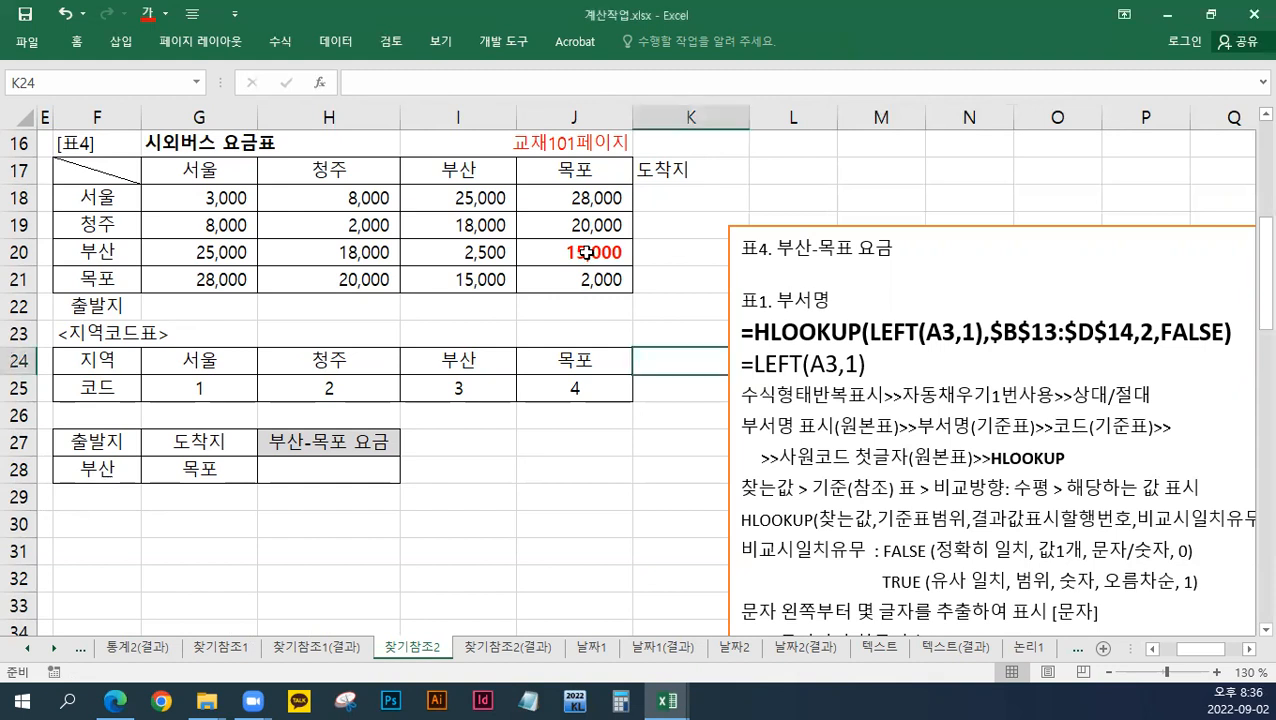
pyautogui.click(186, 198)
pyautogui.moveTo(301, 239); pyautogui.dragTo(583, 278)
pyautogui.moveTo(212, 199); pyautogui.dragTo(562, 198)
pyautogui.moveTo(228, 224); pyautogui.dragTo(580, 226)
pyautogui.moveTo(227, 250); pyautogui.dragTo(680, 252)
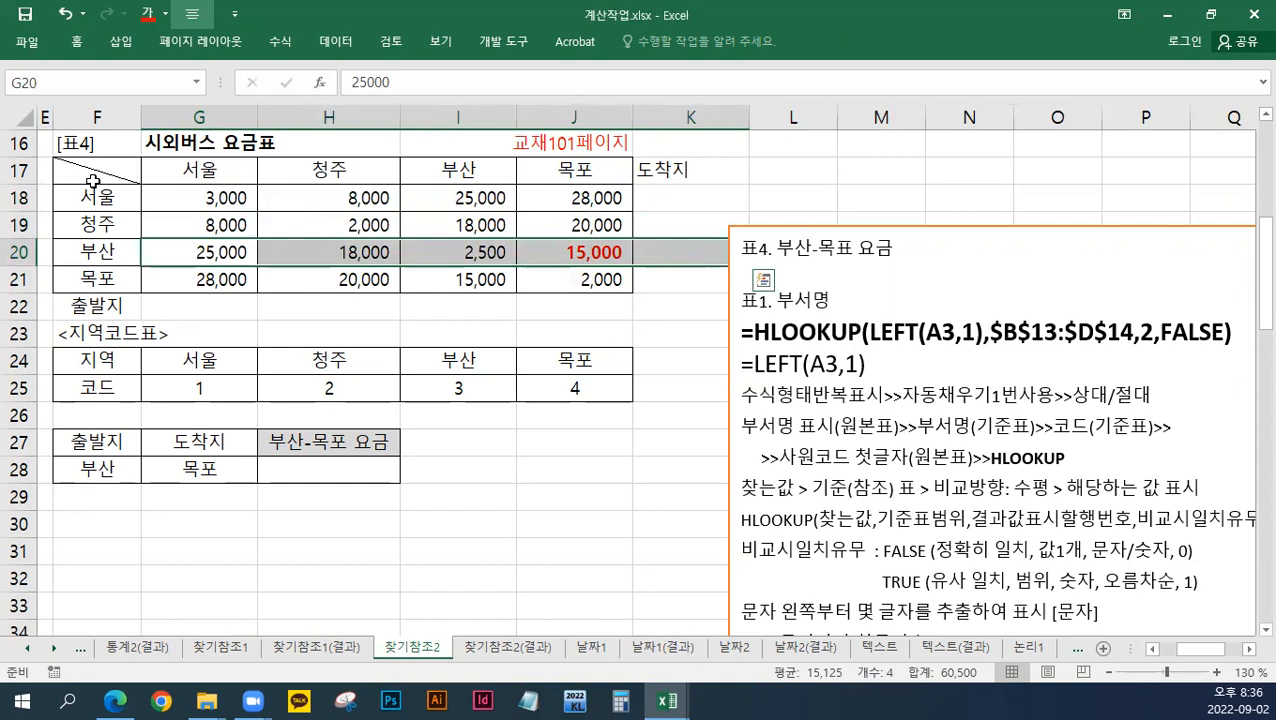
pyautogui.click(209, 116)
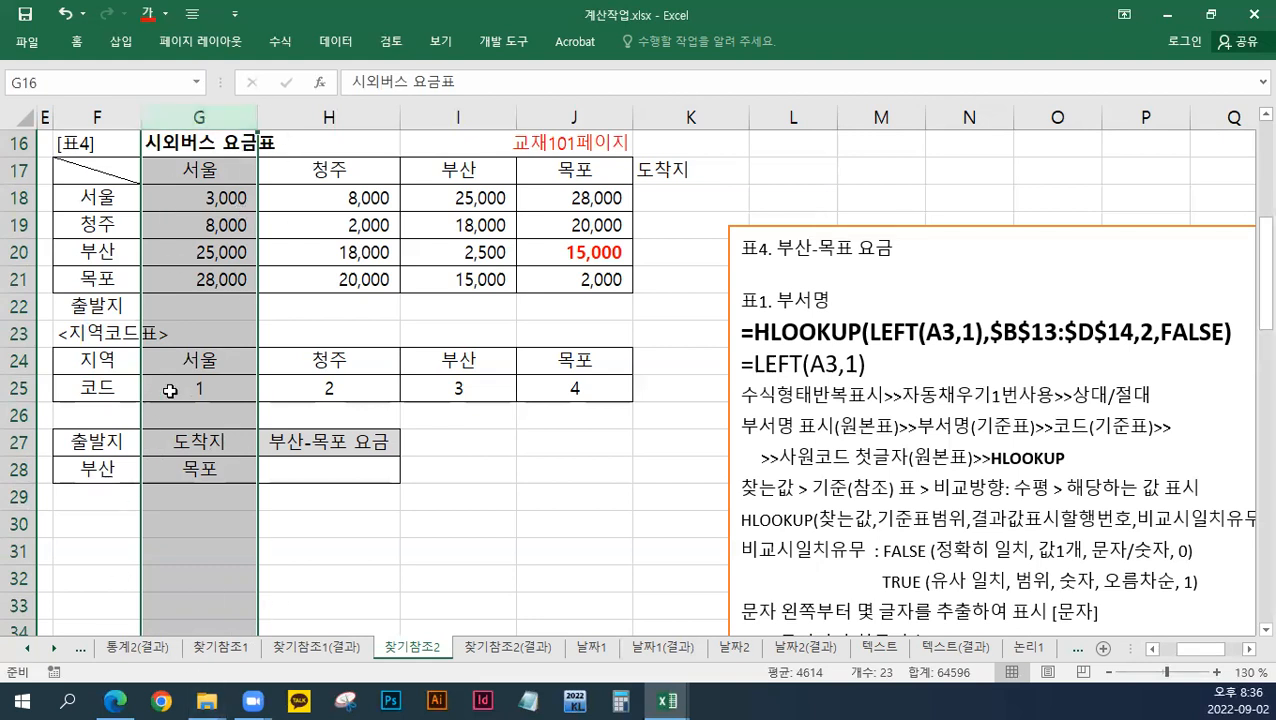
pyautogui.moveTo(222, 196); pyautogui.dragTo(230, 280)
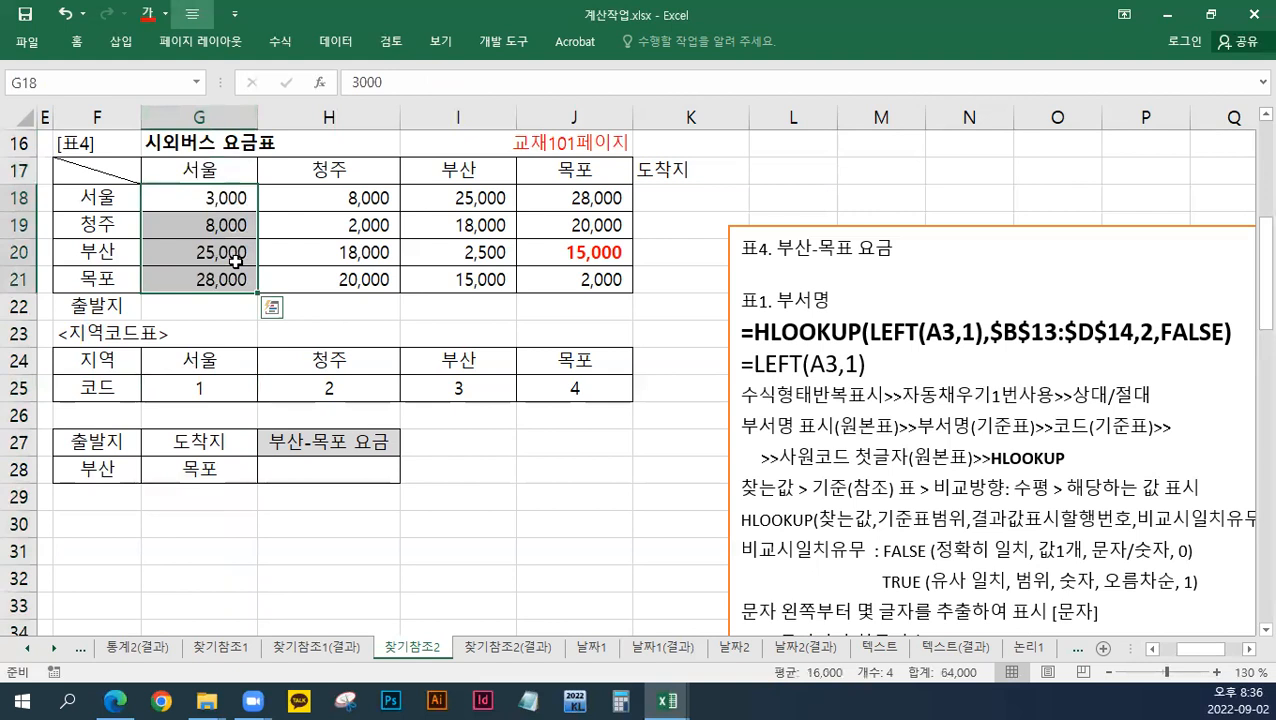
pyautogui.moveTo(315, 193); pyautogui.dragTo(335, 280)
pyautogui.moveTo(467, 203); pyautogui.dragTo(476, 254)
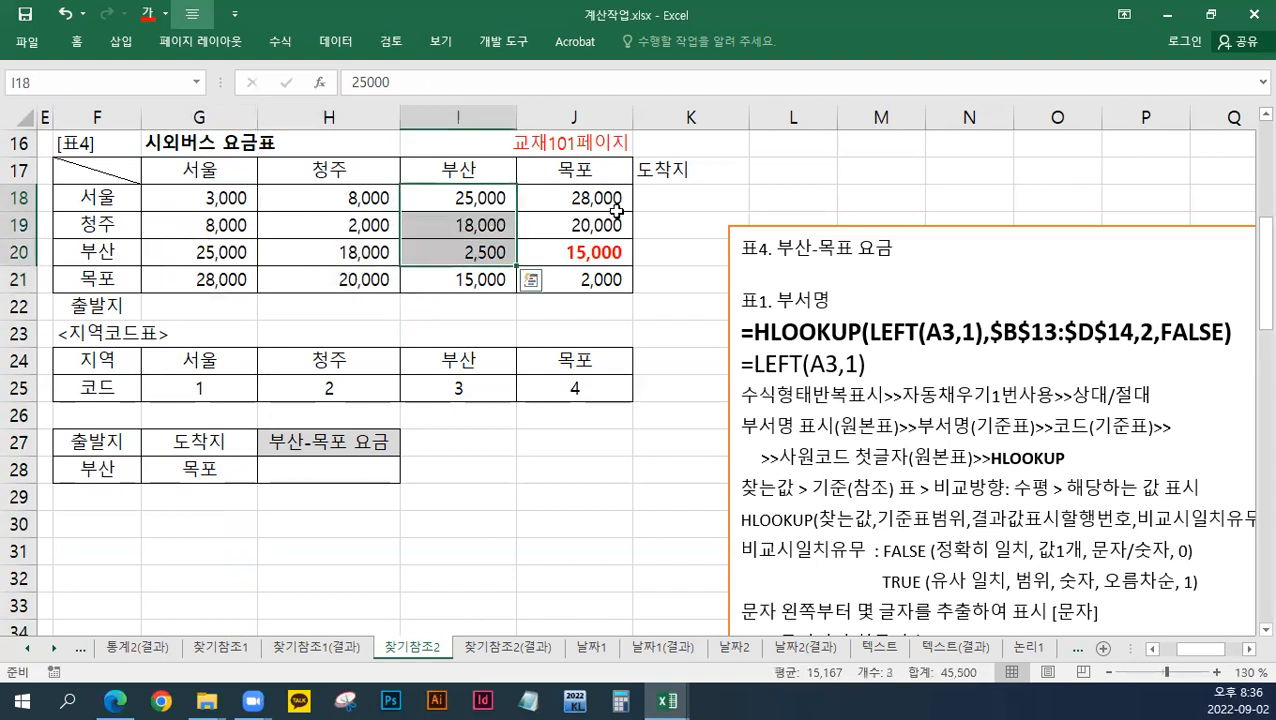
pyautogui.click(610, 203)
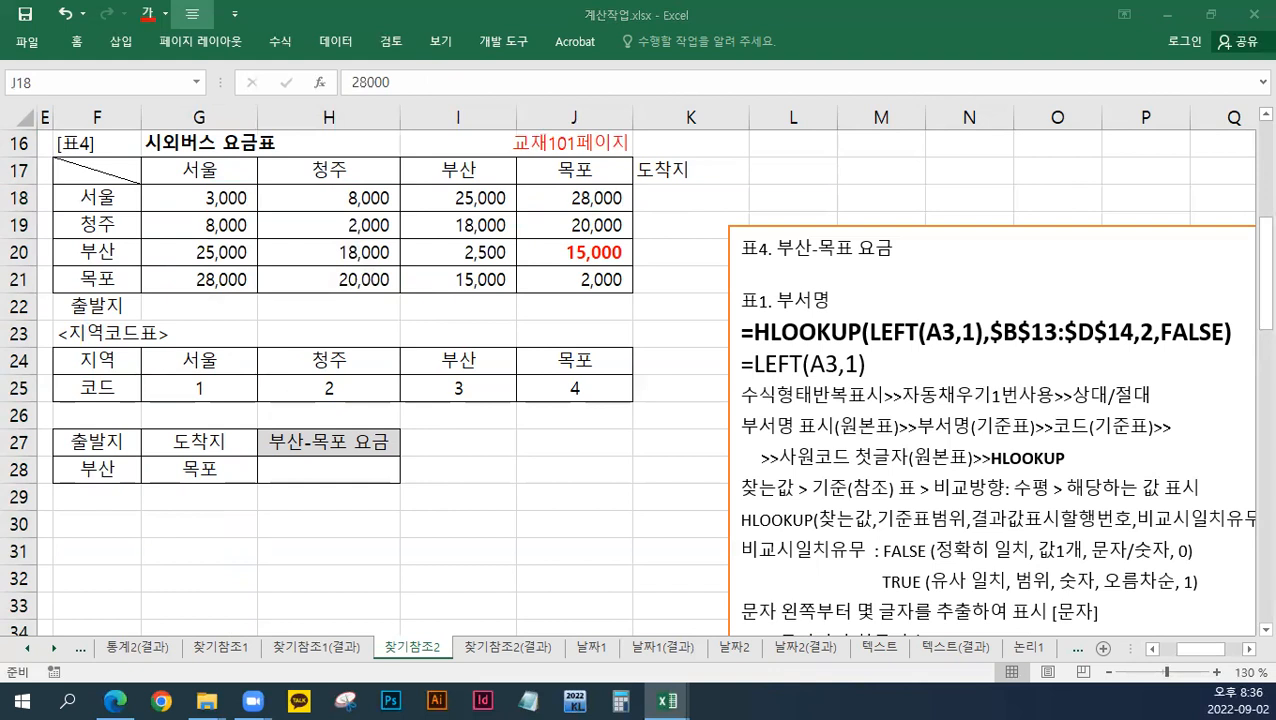
# Step: Paste the colour-coded fare table with the labels 1행–4행 and 1열–4열 over F17:K22
pyautogui.click(87, 167)
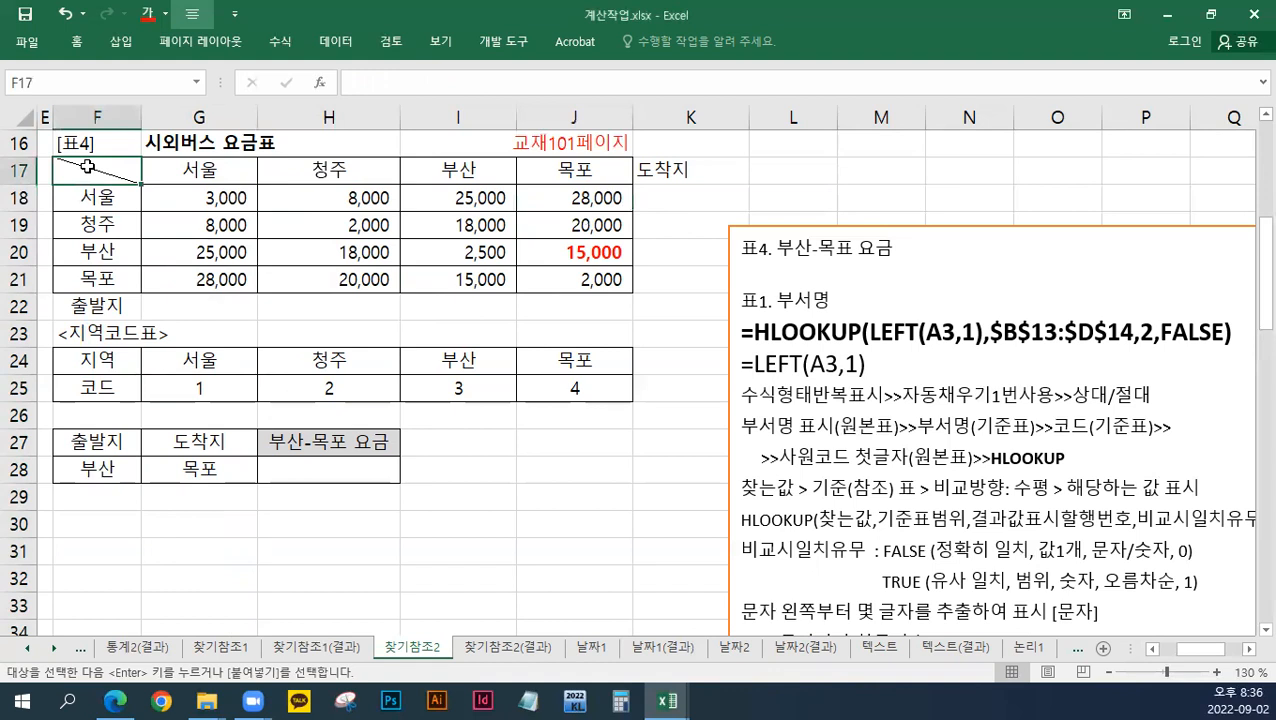
pyautogui.hotkey('ctrl', 'v')
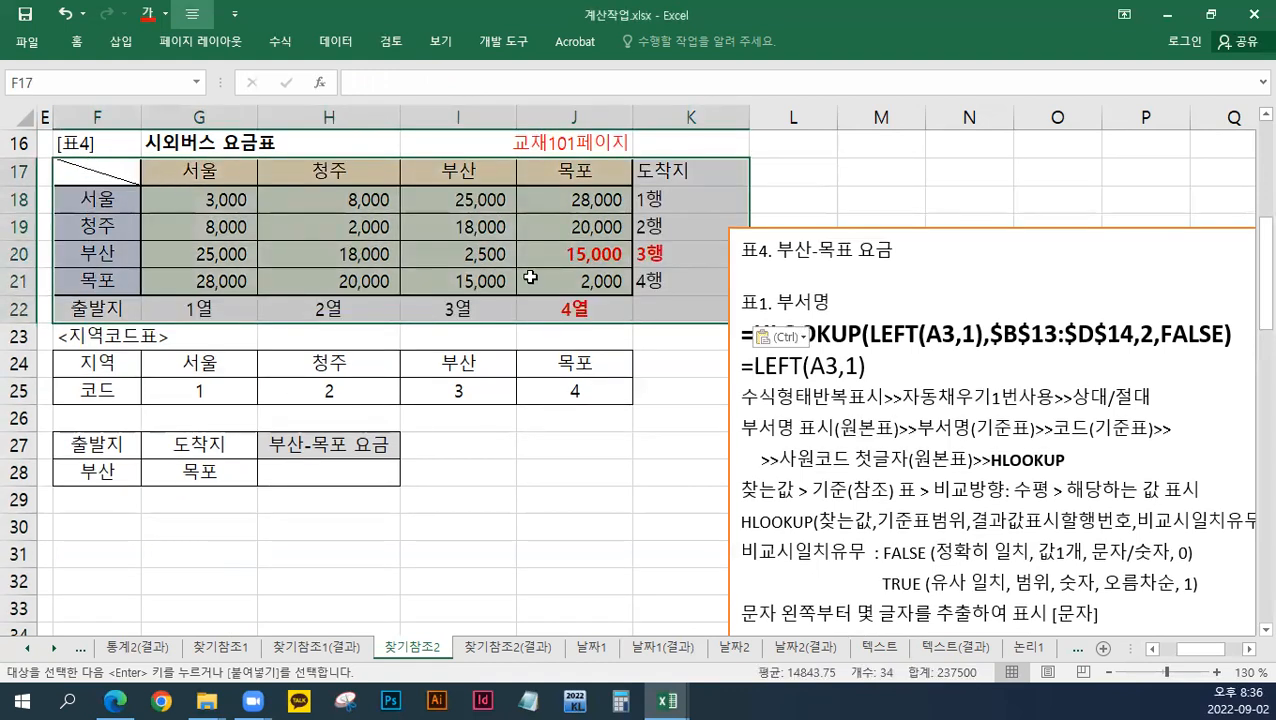
pyautogui.click(430, 261)
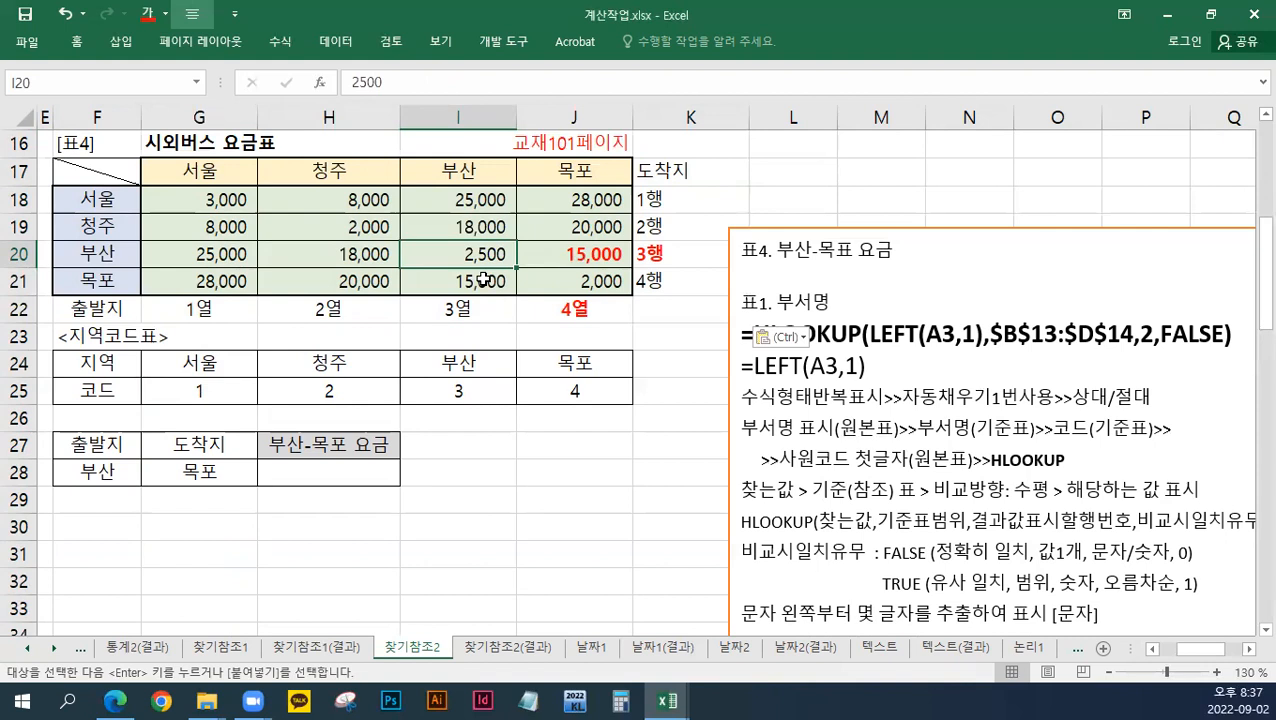
# Step: Move the notes text box slightly up and closer to the fare table, keeping the row labels clear
pyautogui.click(776, 227)
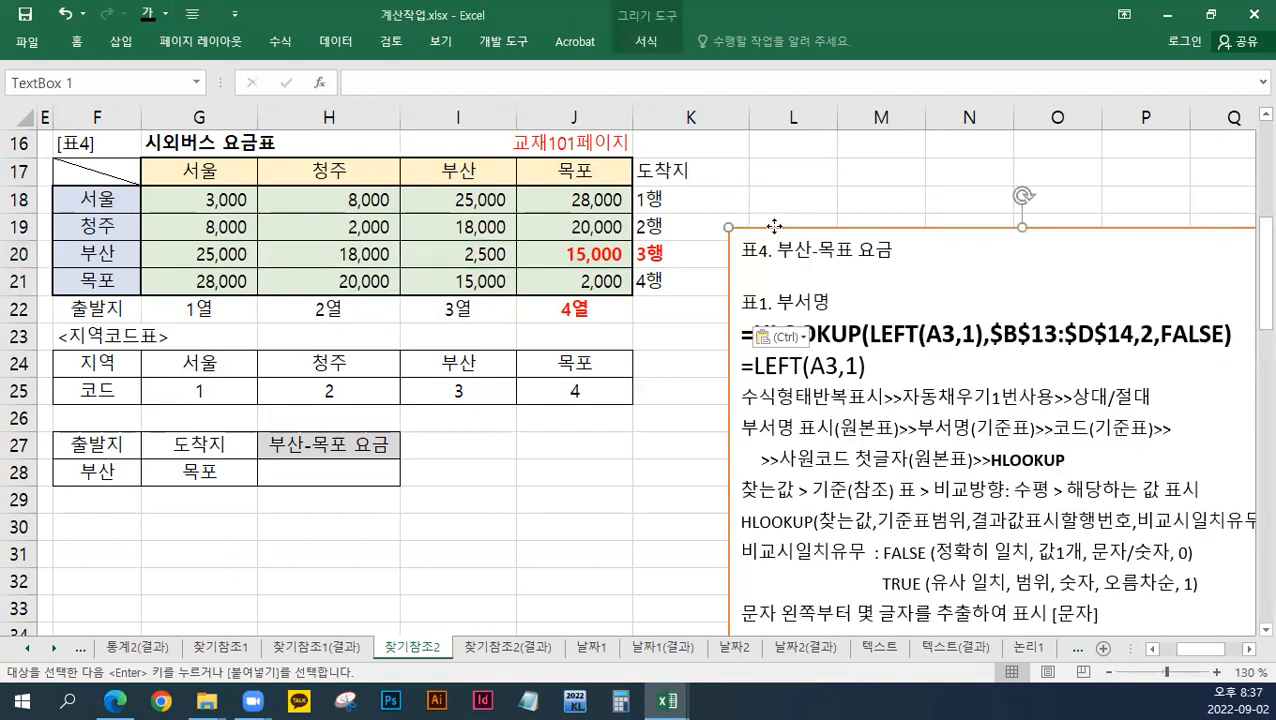
pyautogui.moveTo(776, 227); pyautogui.dragTo(752, 201)
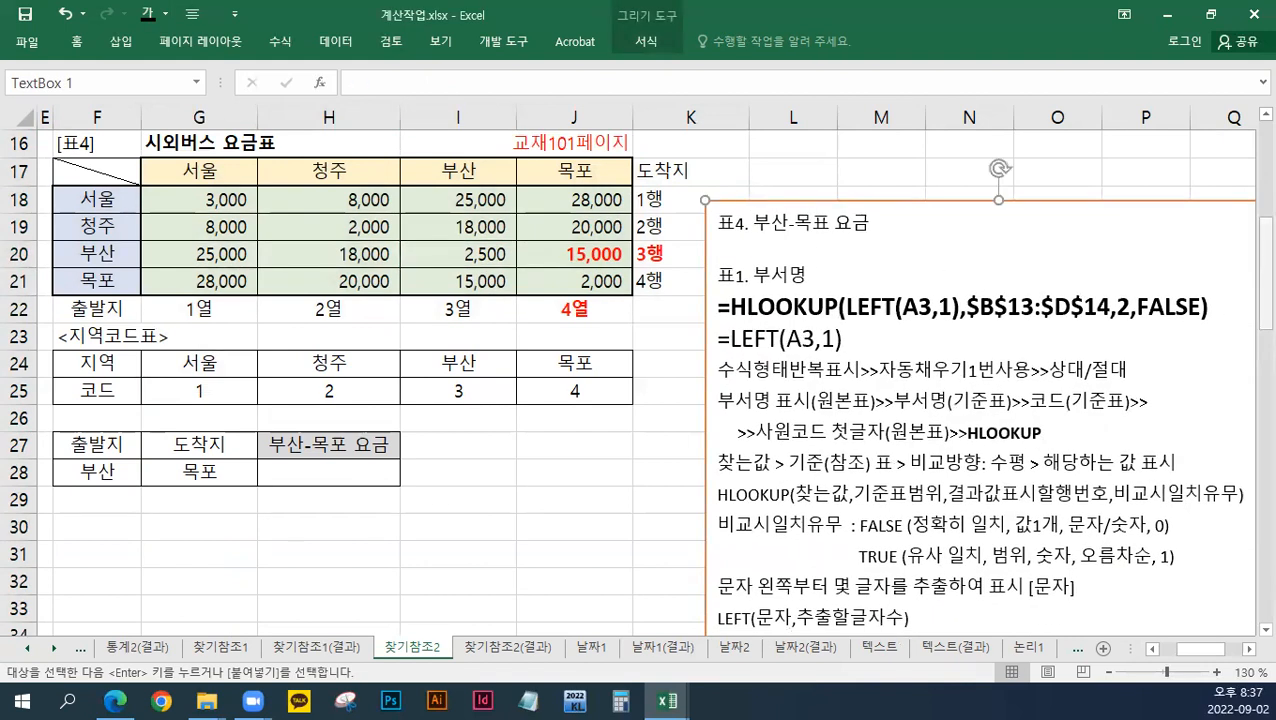
pyautogui.hotkey('alt', 'Tab')
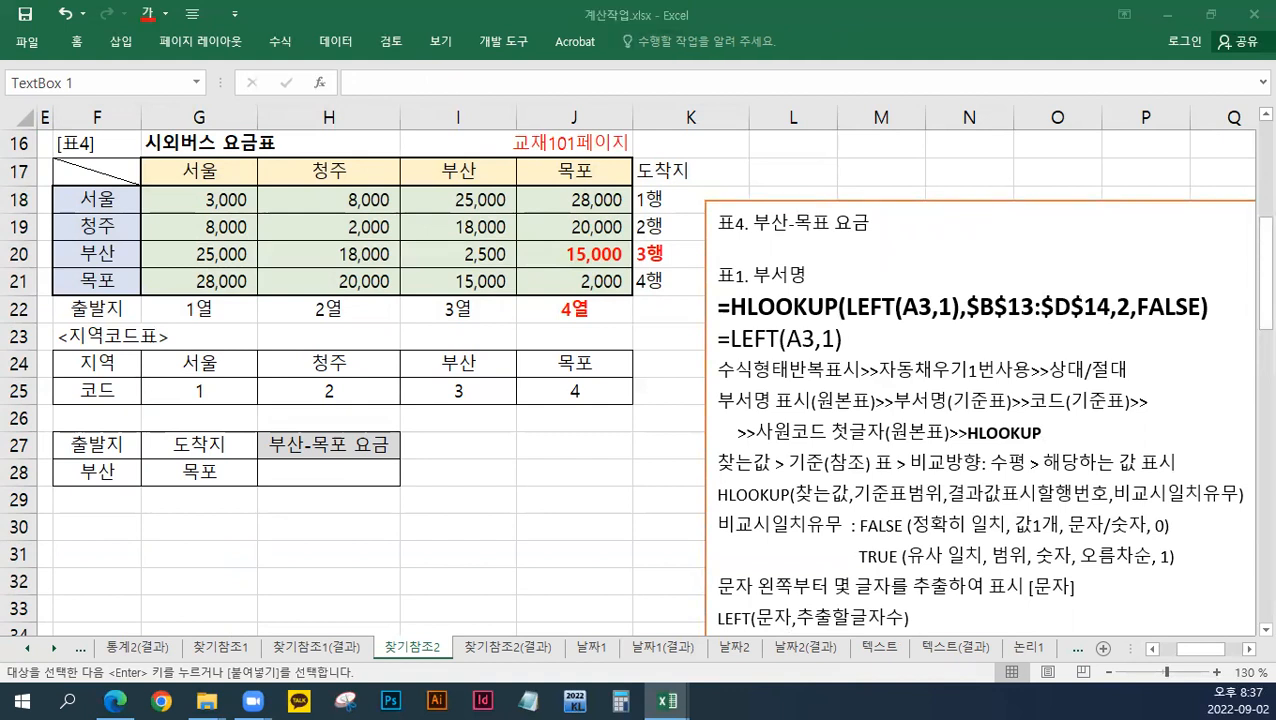
pyautogui.click(729, 172)
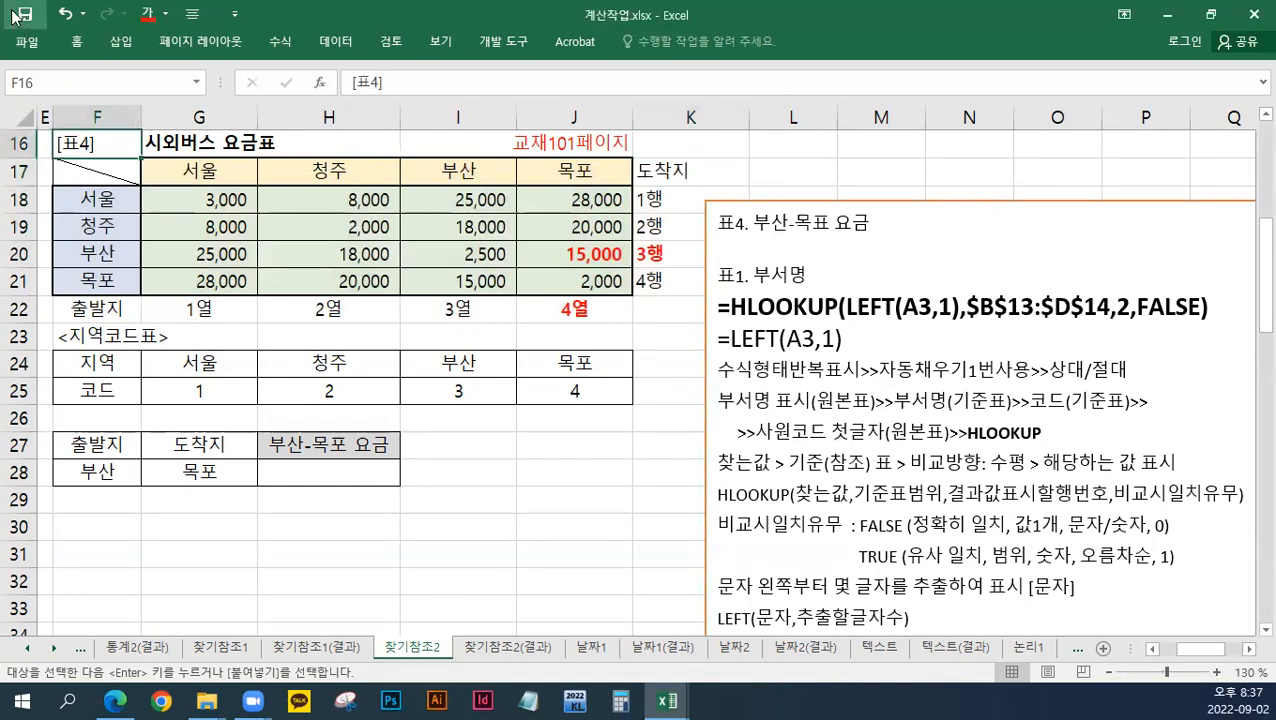
# Step: Save the 계산작업.xlsx workbook
pyautogui.click(88, 148)
pyautogui.click(23, 15)
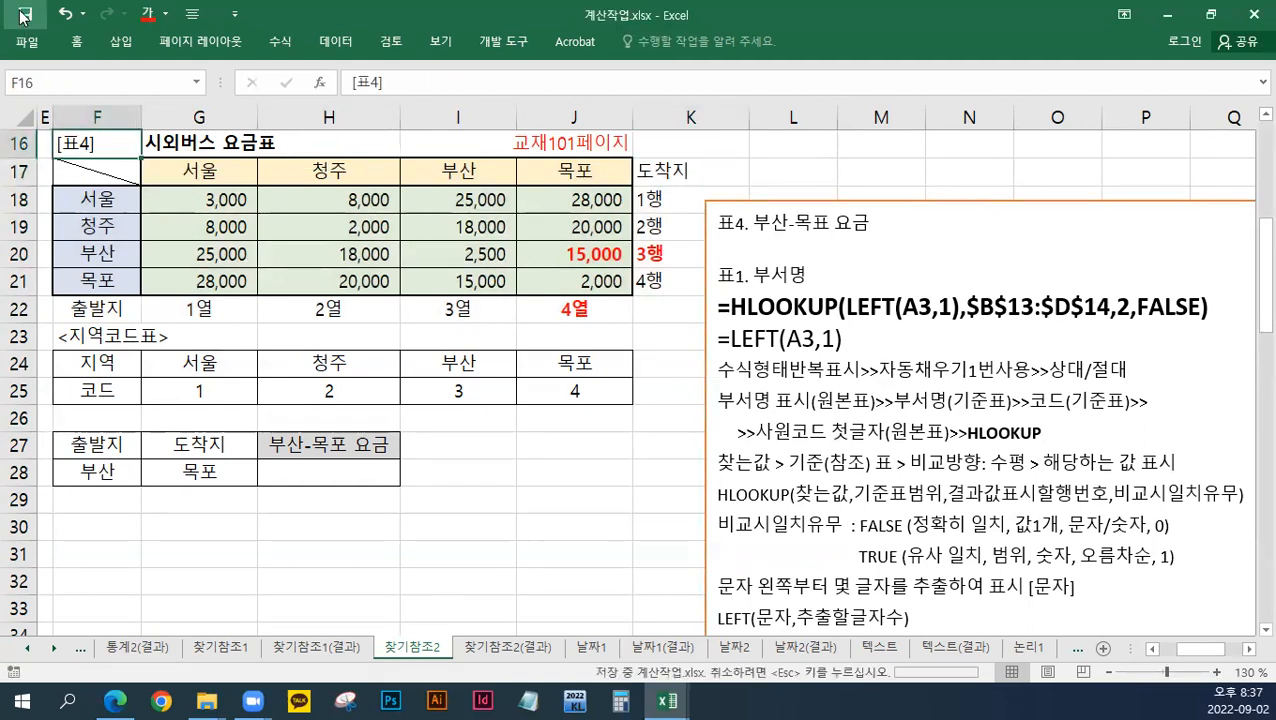
pyautogui.click(121, 168)
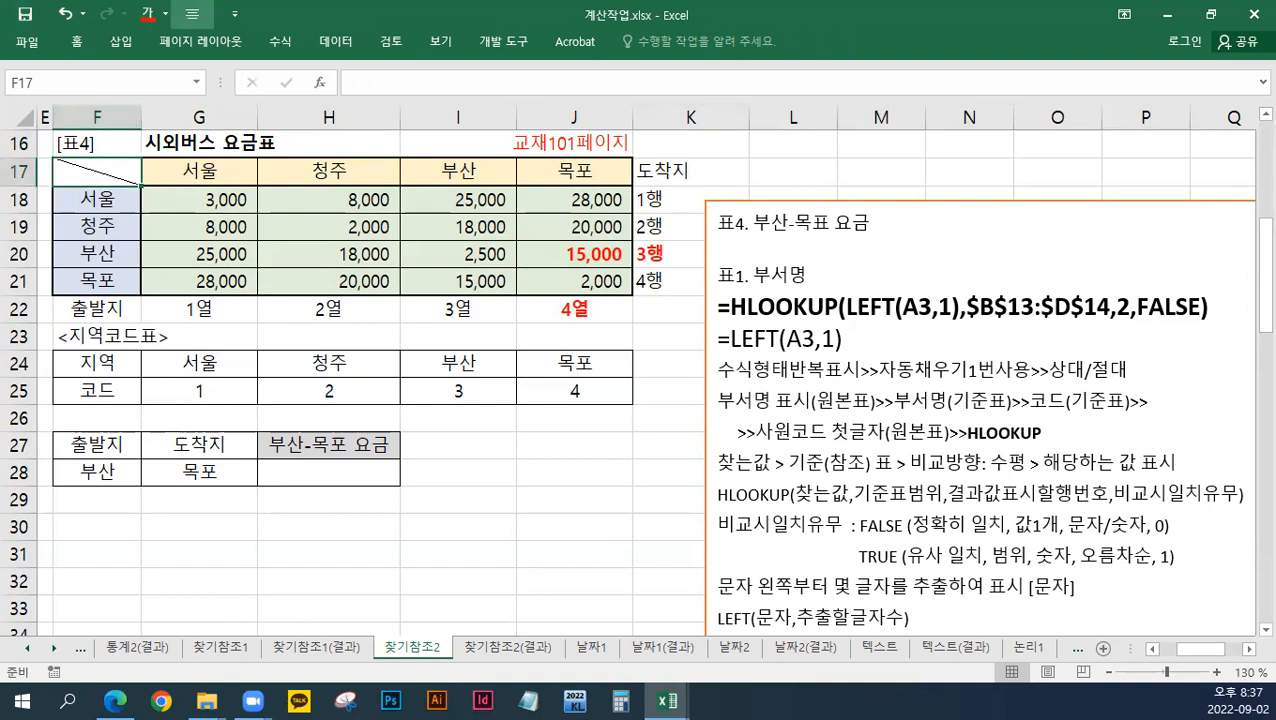
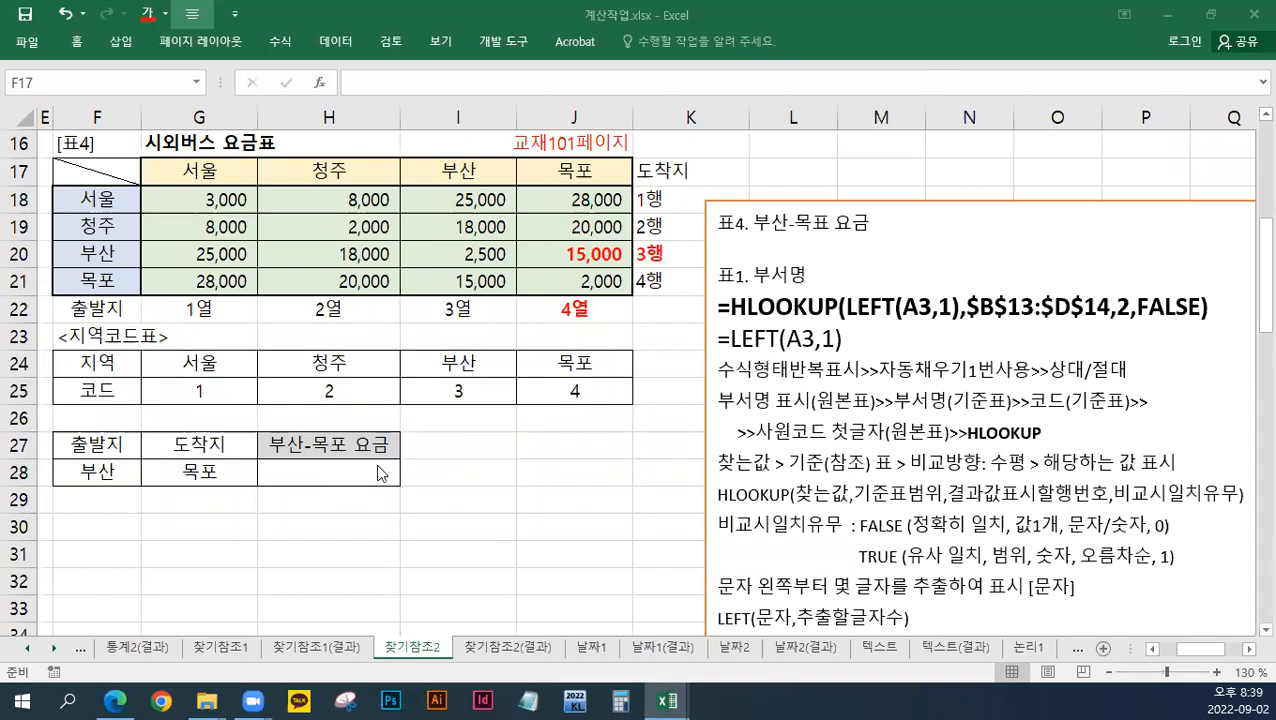
# Step: Paste the notes "*** 기준표를 이용하는 함수 : VLOOKUP, HLOOKUP, INDEX" with the HLOOKUP, INDEX and MATCH syntax under the 표4 heading in the text box
pyautogui.click(335, 499)
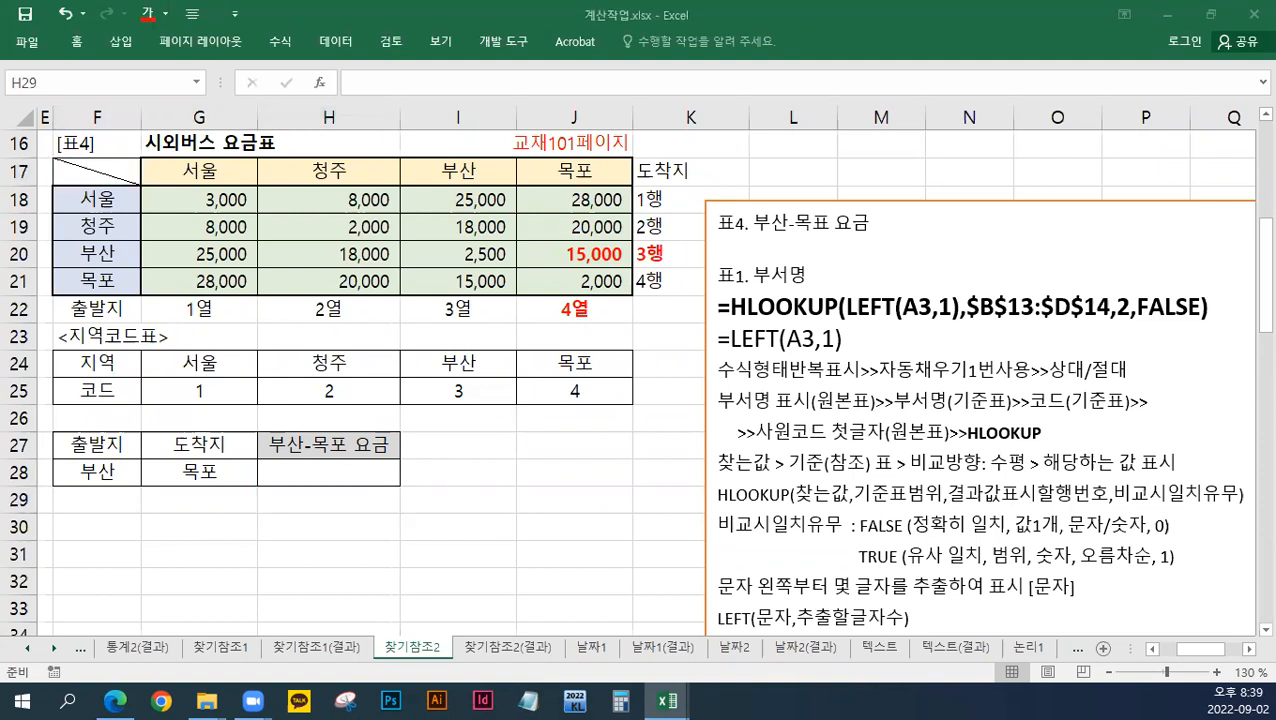
pyautogui.click(590, 258)
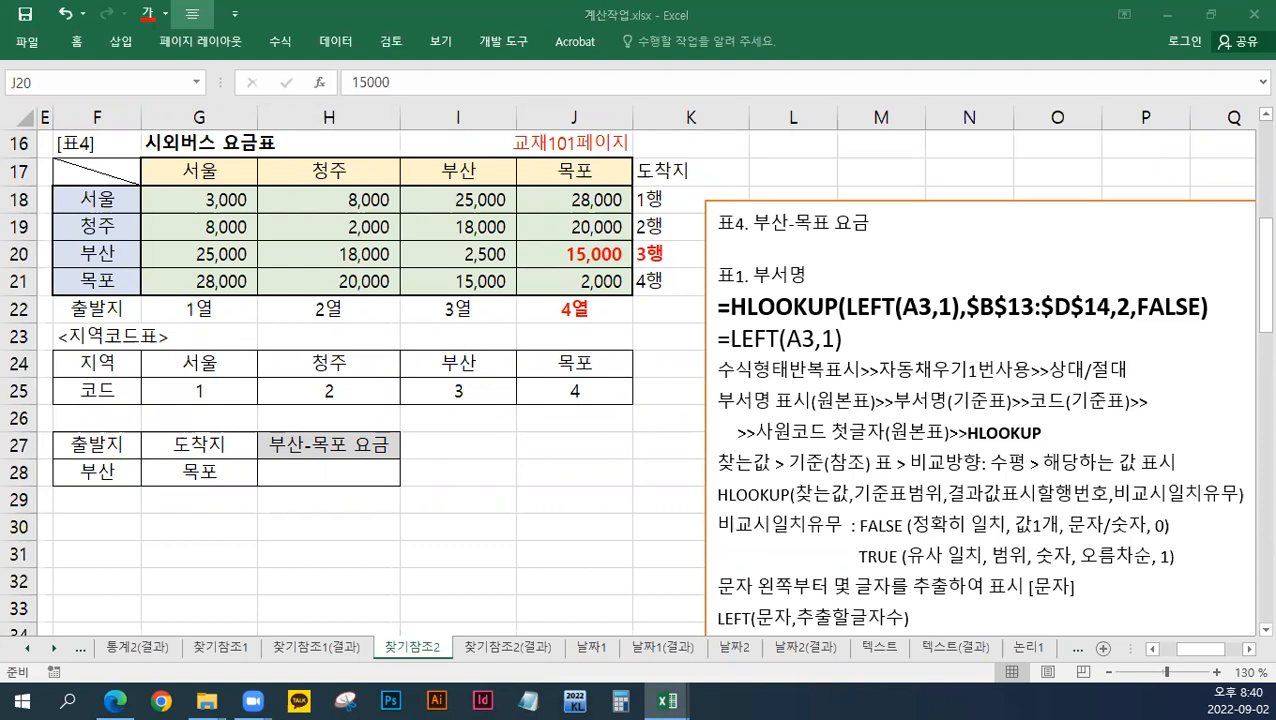
pyautogui.click(731, 250)
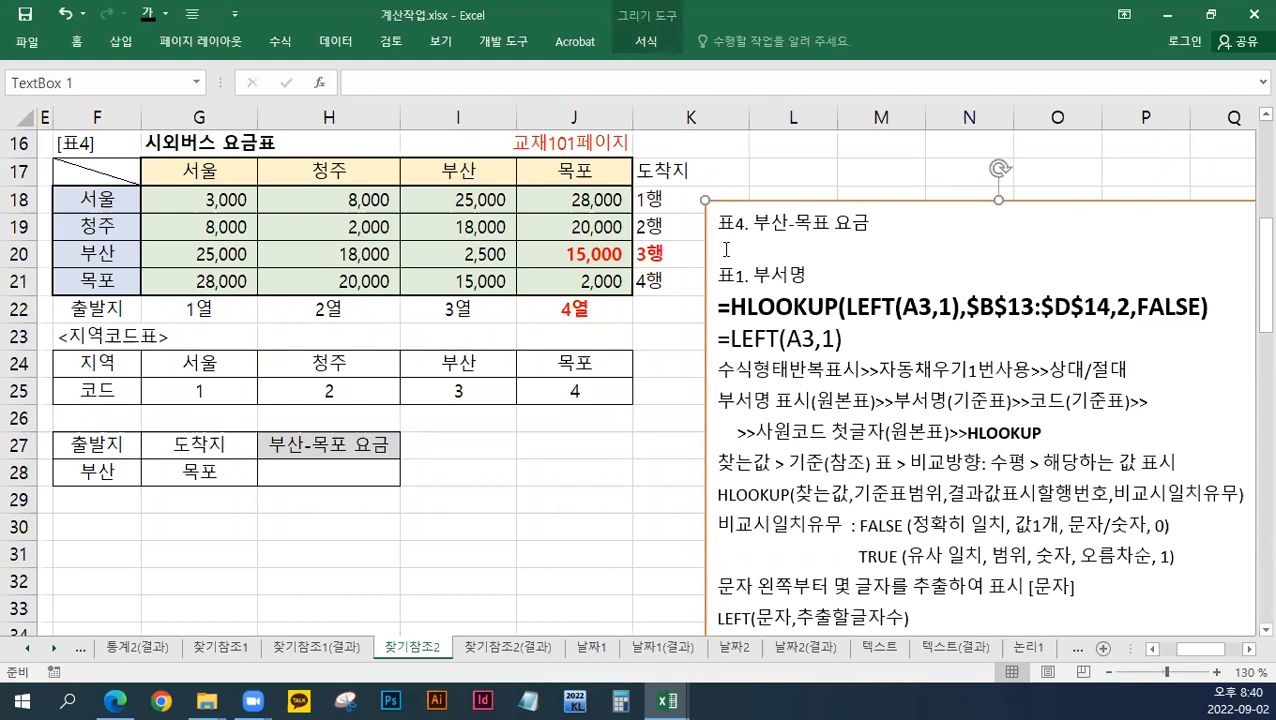
pyautogui.write('** 기준표를 이용하는 함수 : VLOOKUP, HLOOKUP, INDEX HLOOKUP(찾는값,기준표범위,결과값표시할행번호,비교시일치유무) 비교시일치유무 : FALSE (정확히 일치, 값1개, 문자/숫자, 0) : TRUE (유사 일치, 범위, 숫자, 오름차순, 1) 위치(행,열)를 알때 DATA 표시 INDEX(찾을범위,행번호,열번호) 데이터를 알때 위치값 표시 [숫자] MATCH(찾는값,찾을범위,비교시일치유무)    비교시일치유무 : 0 (정확히 일치, 값1개, 문자/숫자 )')
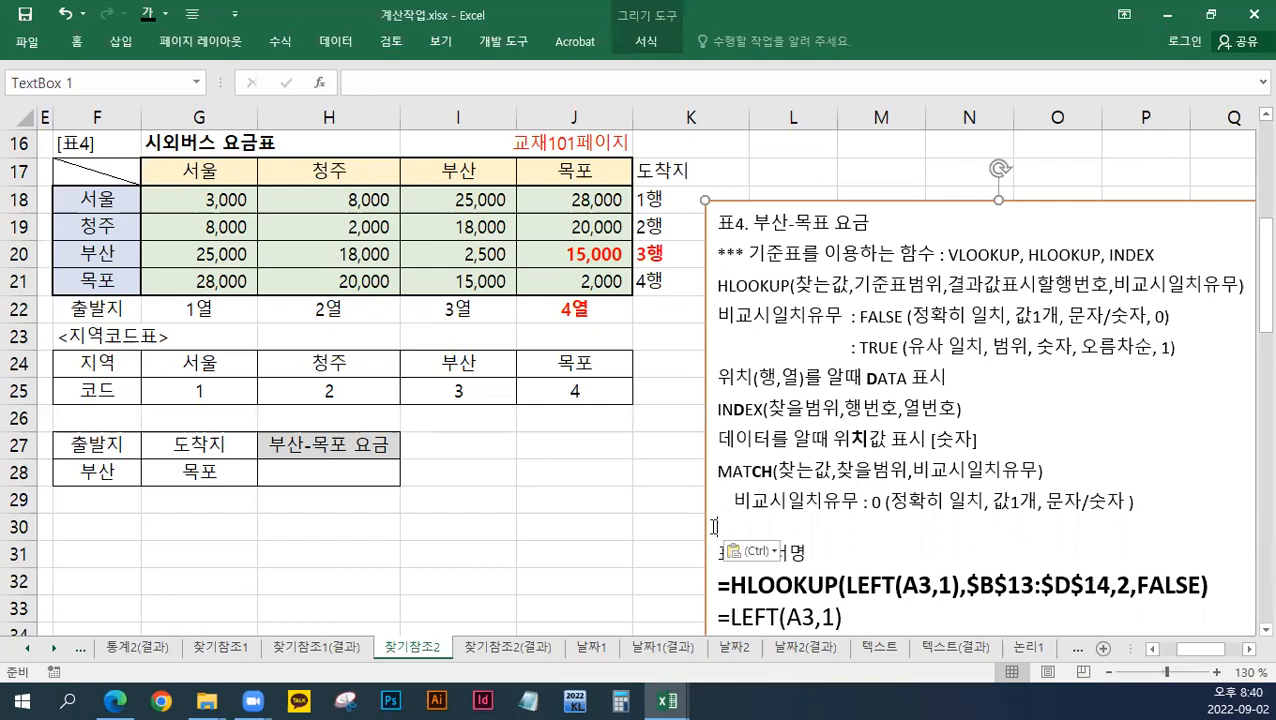
pyautogui.click(762, 558)
pyautogui.click(767, 598)
# Step: Enter =INDEX(G18:J21,3,4) in H29 to look up the 부산–목포 fare by row 3 and column 4
pyautogui.click(306, 500)
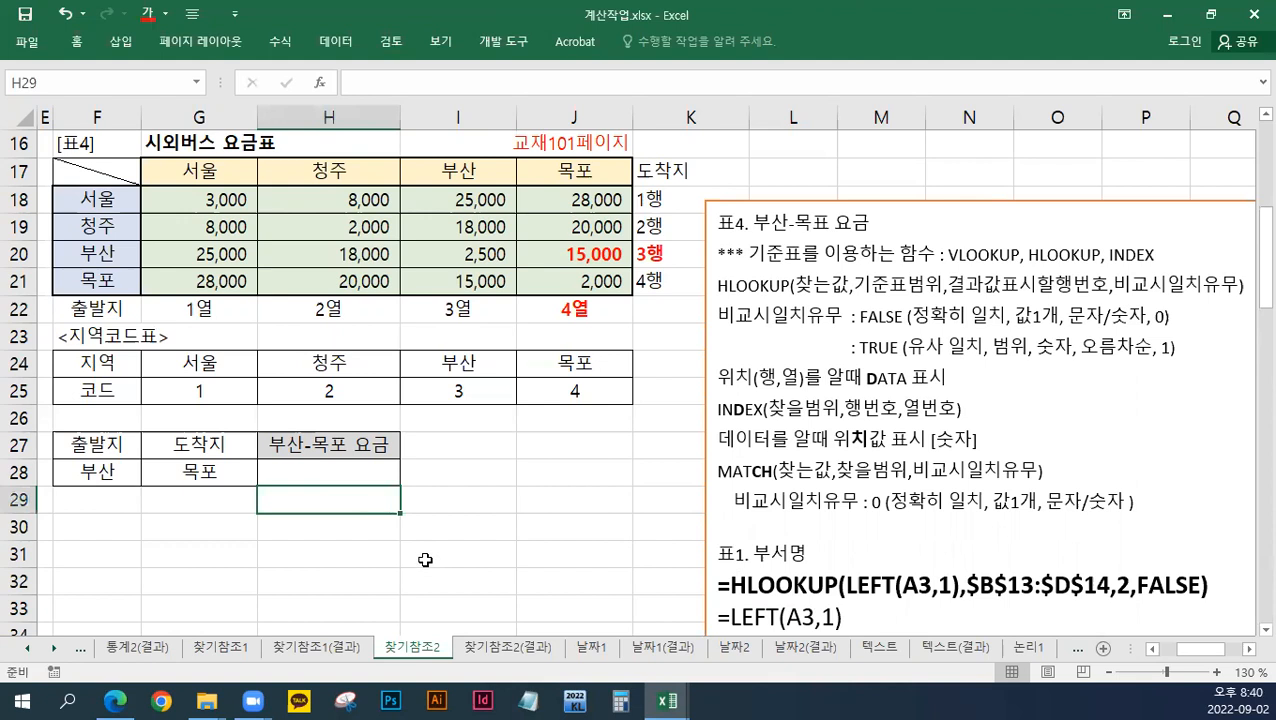
pyautogui.write('=')
pyautogui.write('ㅑ')
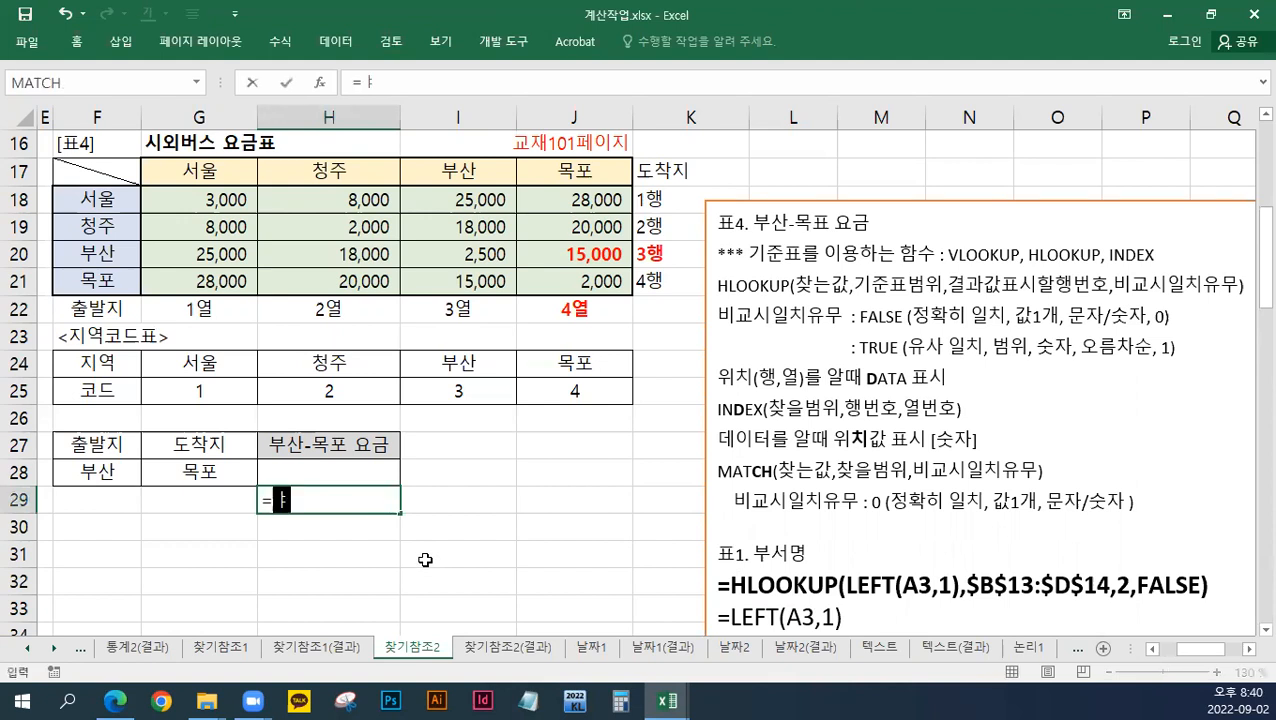
pyautogui.press('BackSpace')
pyautogui.write('INDEX')
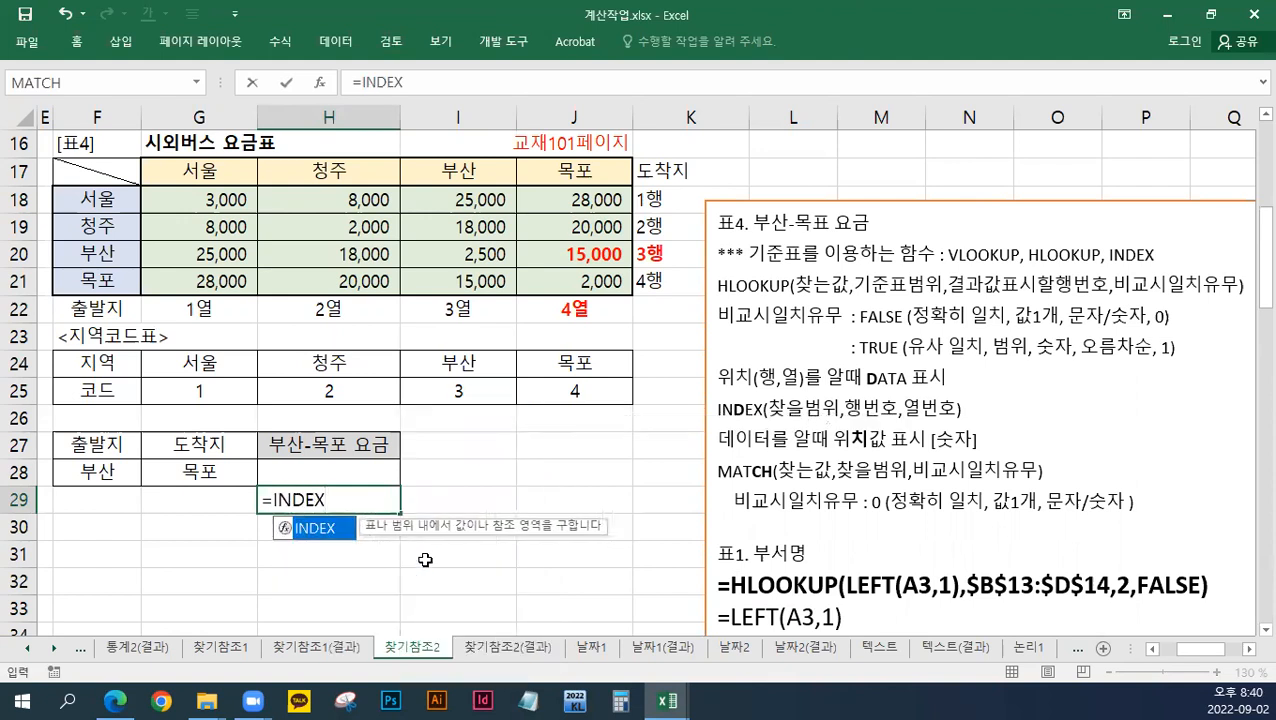
pyautogui.write('(')
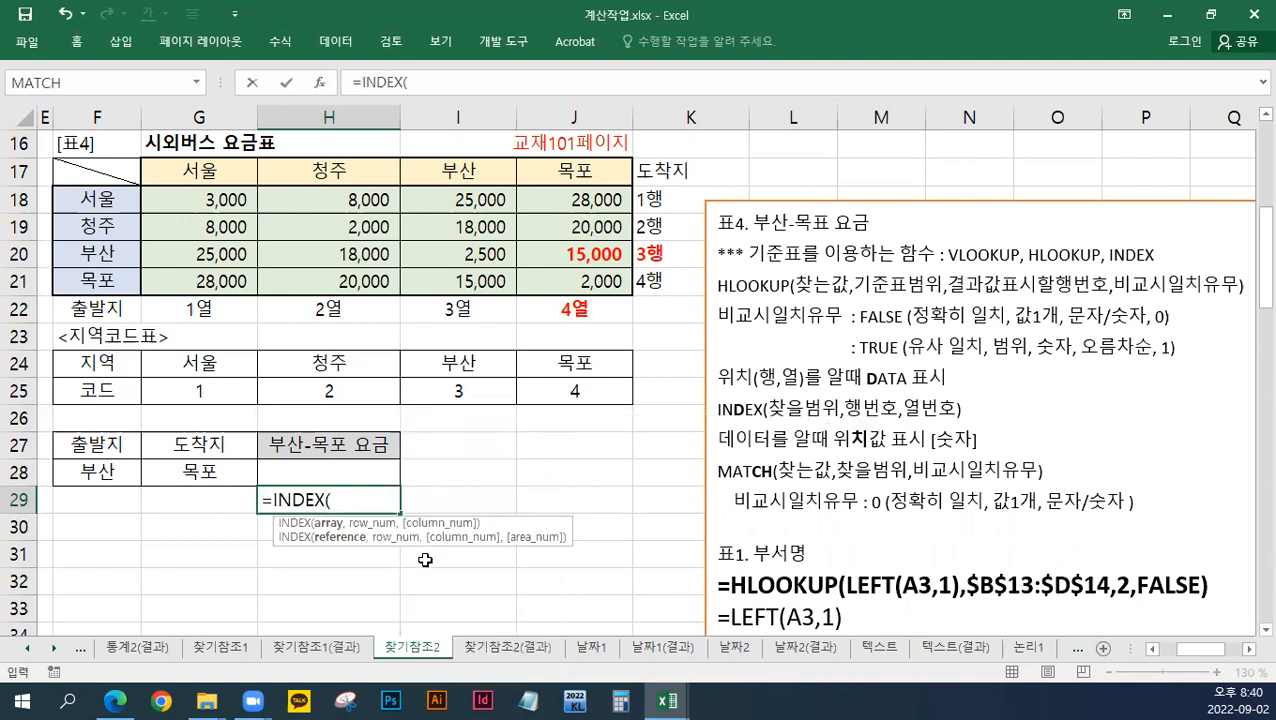
pyautogui.moveTo(213, 200); pyautogui.dragTo(590, 287)
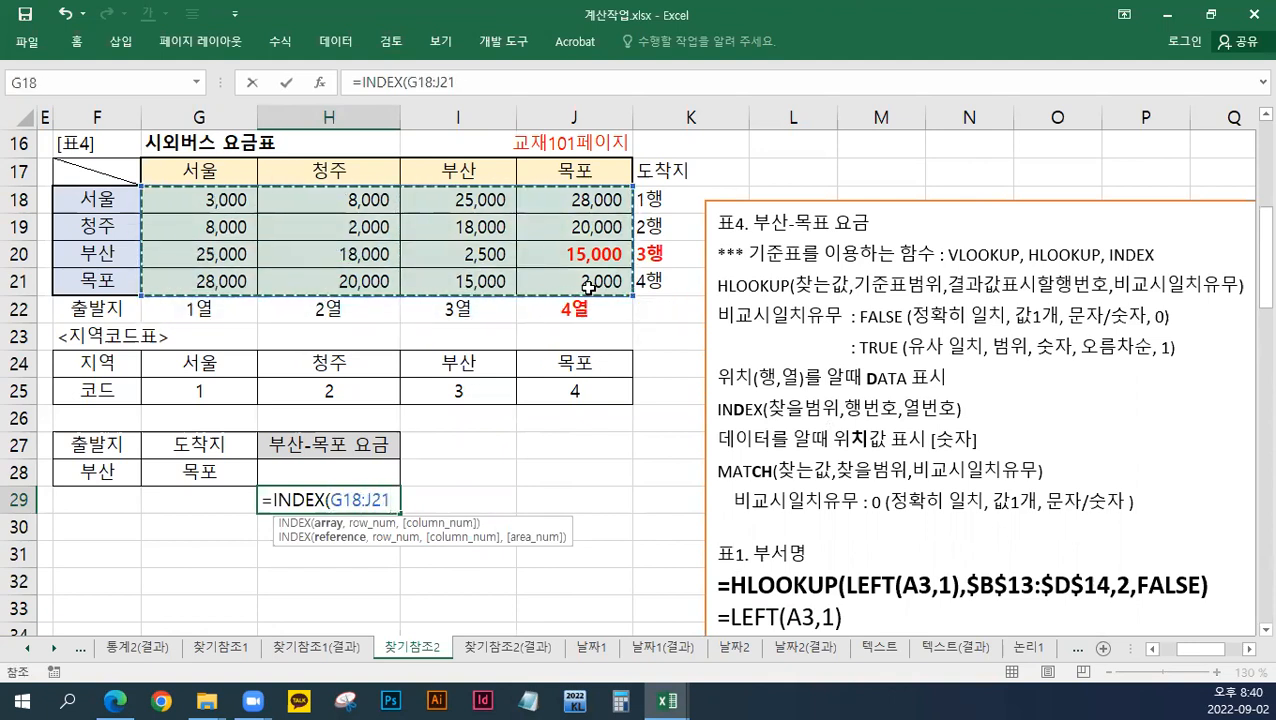
pyautogui.write(',')
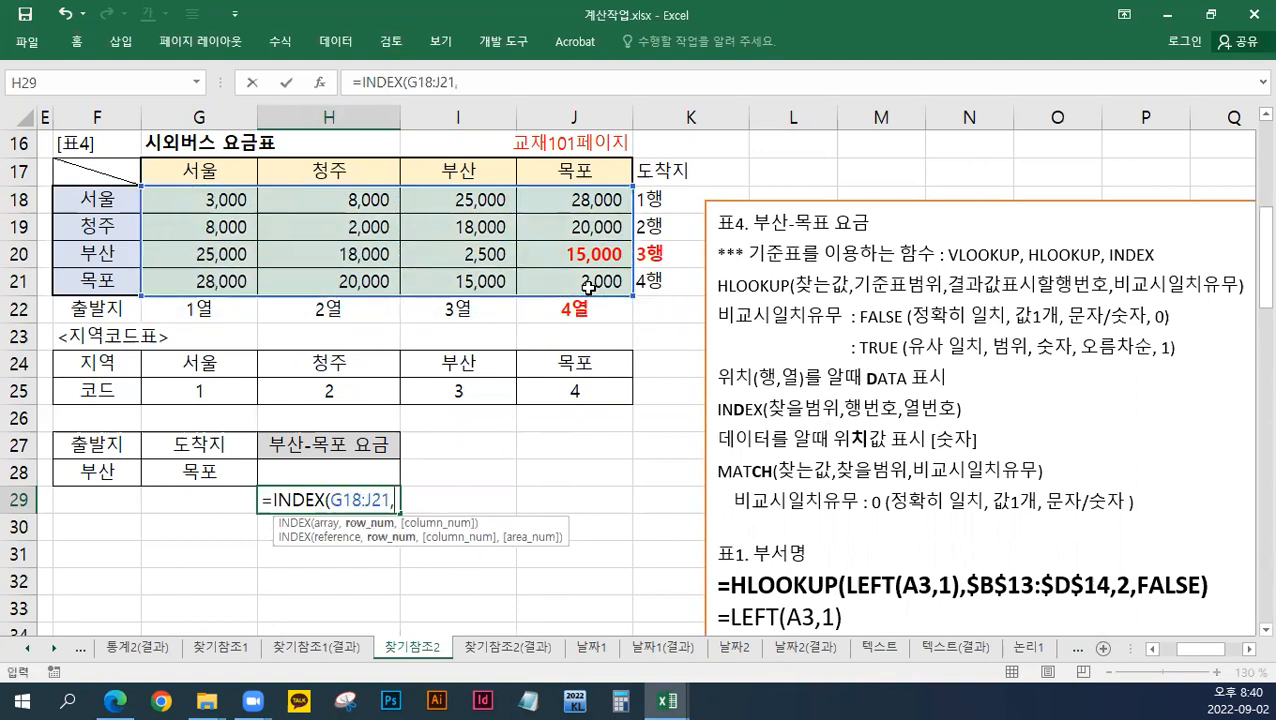
pyautogui.write('3,4')
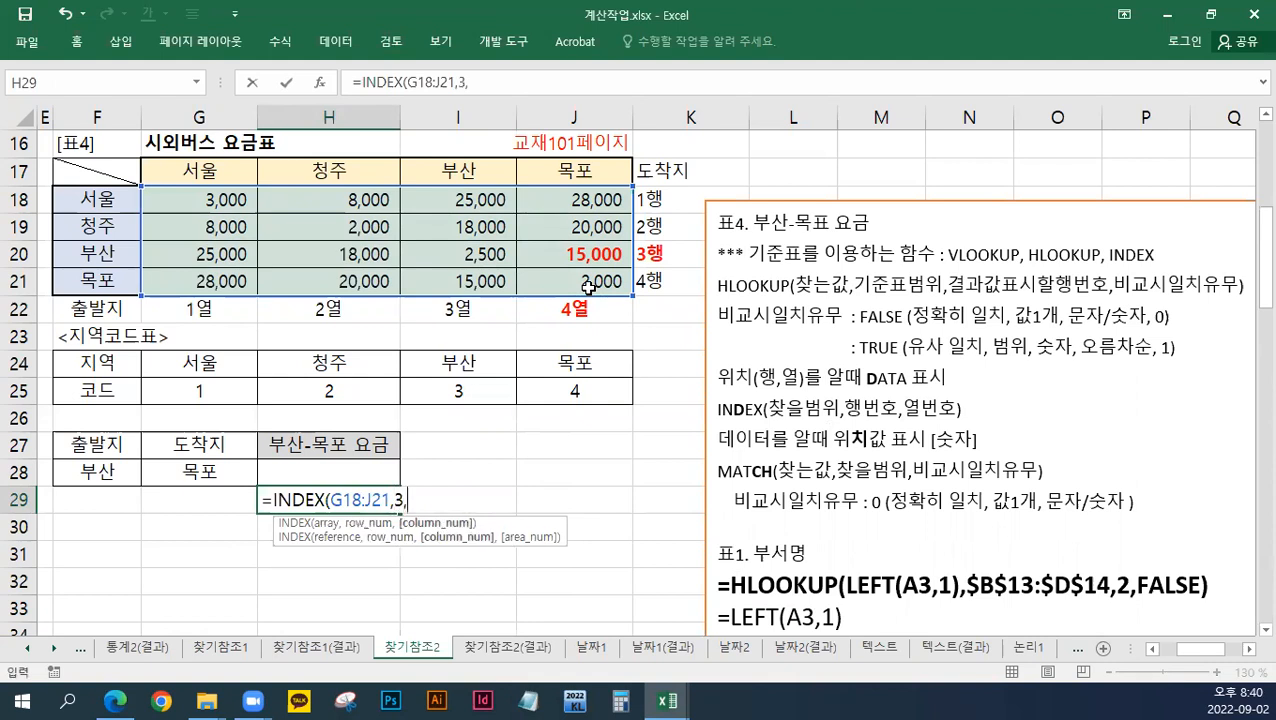
pyautogui.write(')')
pyautogui.hotkey('ctrl', 'Return')
# Step: Copy the INDEX formula from H29 into I29 as bold literal text, =INDEX(G18:J21,3,4)
pyautogui.scroll(1, 560, 150)
pyautogui.scroll(-1, 527, 231)
pyautogui.moveTo(500, 84); pyautogui.dragTo(70, 88)
pyautogui.hotkey('ctrl', 'c')
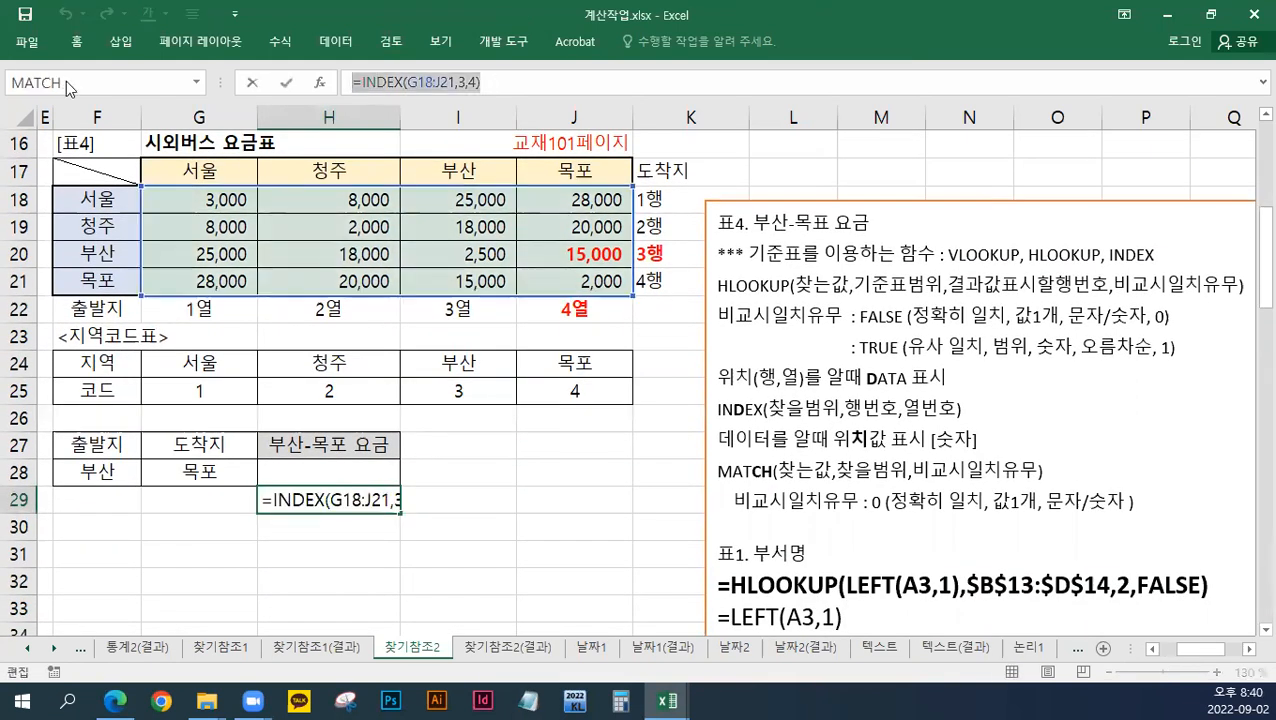
pyautogui.press('Escape')
pyautogui.click(457, 490)
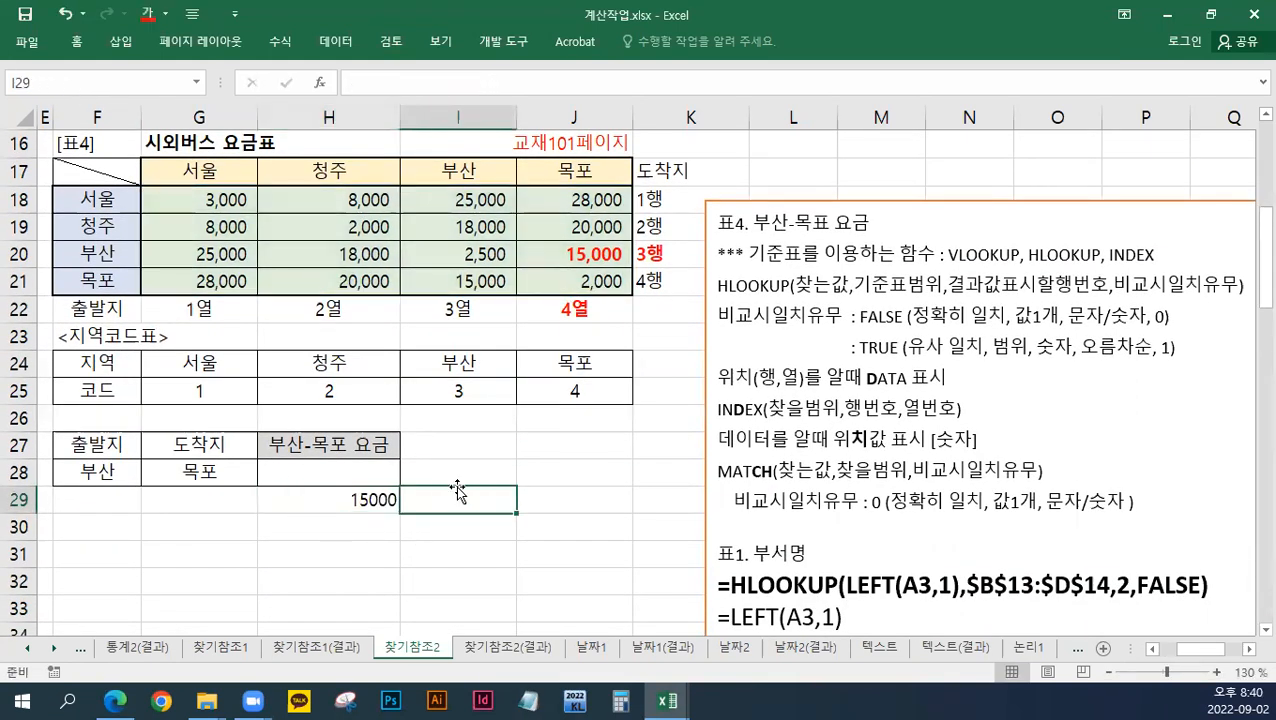
pyautogui.write("'")
pyautogui.hotkey('ctrl', 'v')
pyautogui.hotkey('ctrl', 'Return')
pyautogui.hotkey('ctrl', 'b')
pyautogui.click(327, 520)
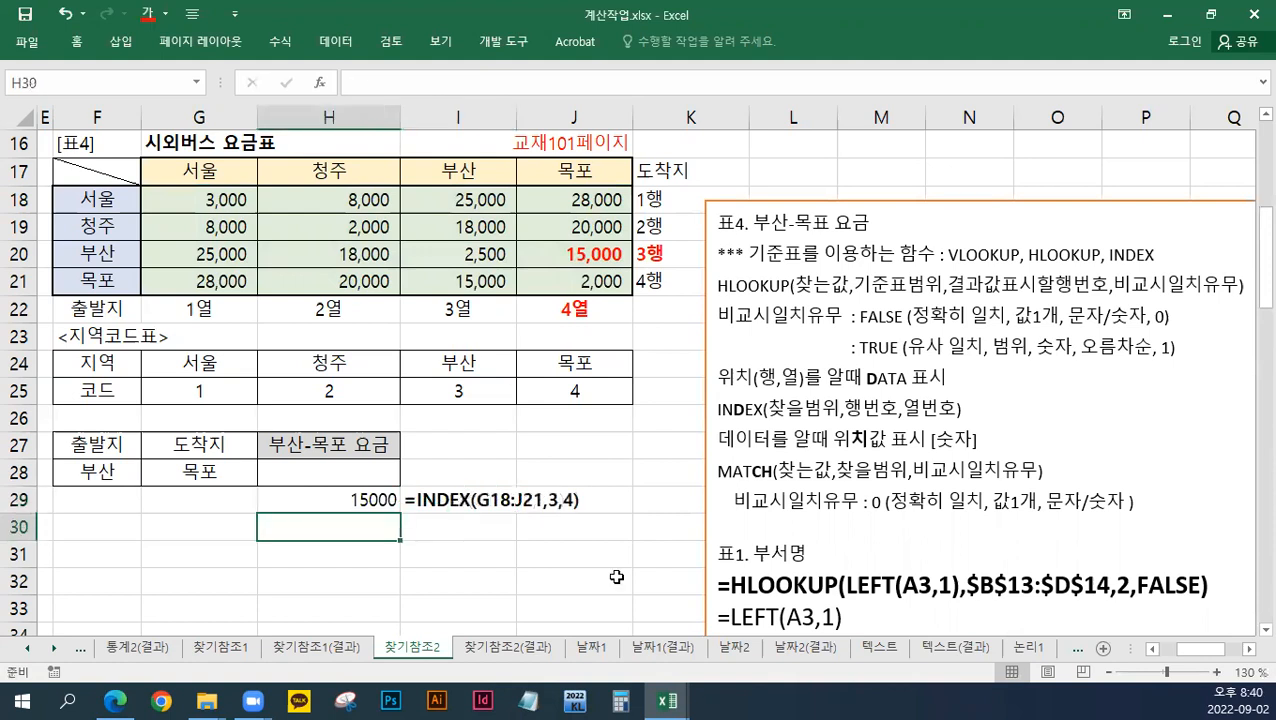
pyautogui.write('=')
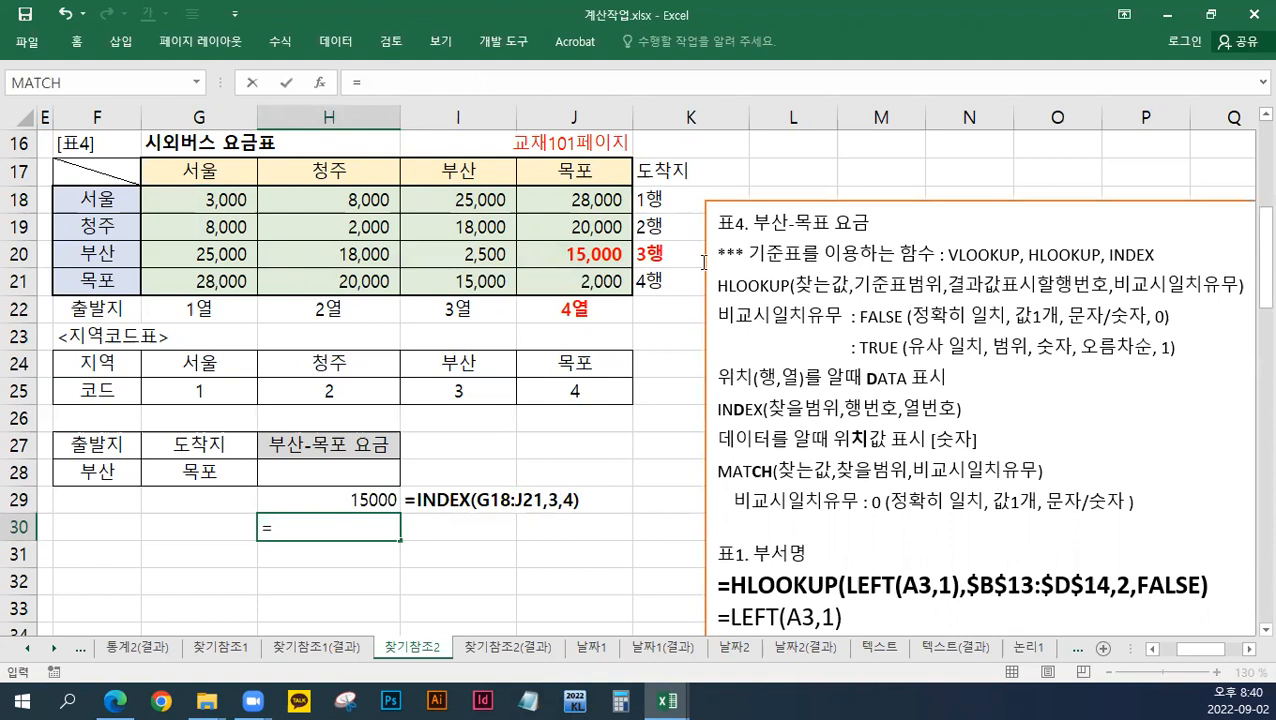
pyautogui.moveTo(100, 205); pyautogui.dragTo(103, 290)
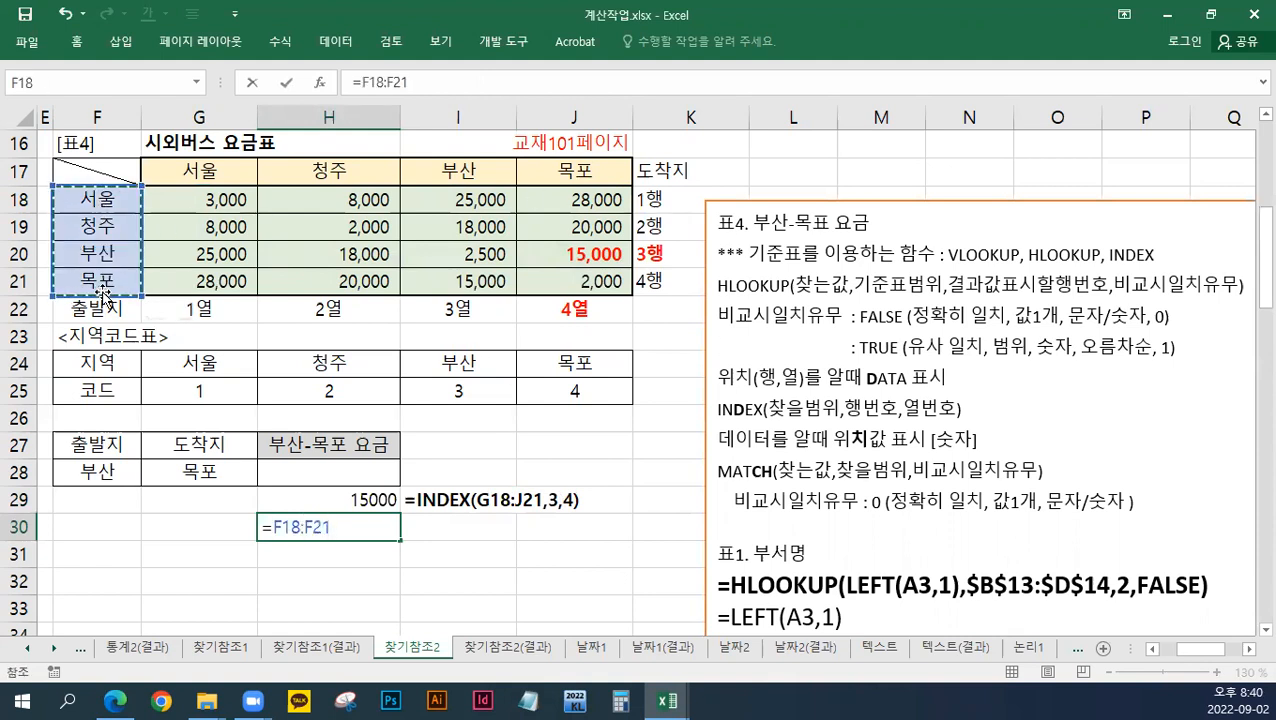
pyautogui.press('Escape')
# Step: Set the font colour of the 부산 row label in F20 and the 목포 column header in J17 to red
pyautogui.moveTo(111, 196); pyautogui.dragTo(111, 273)
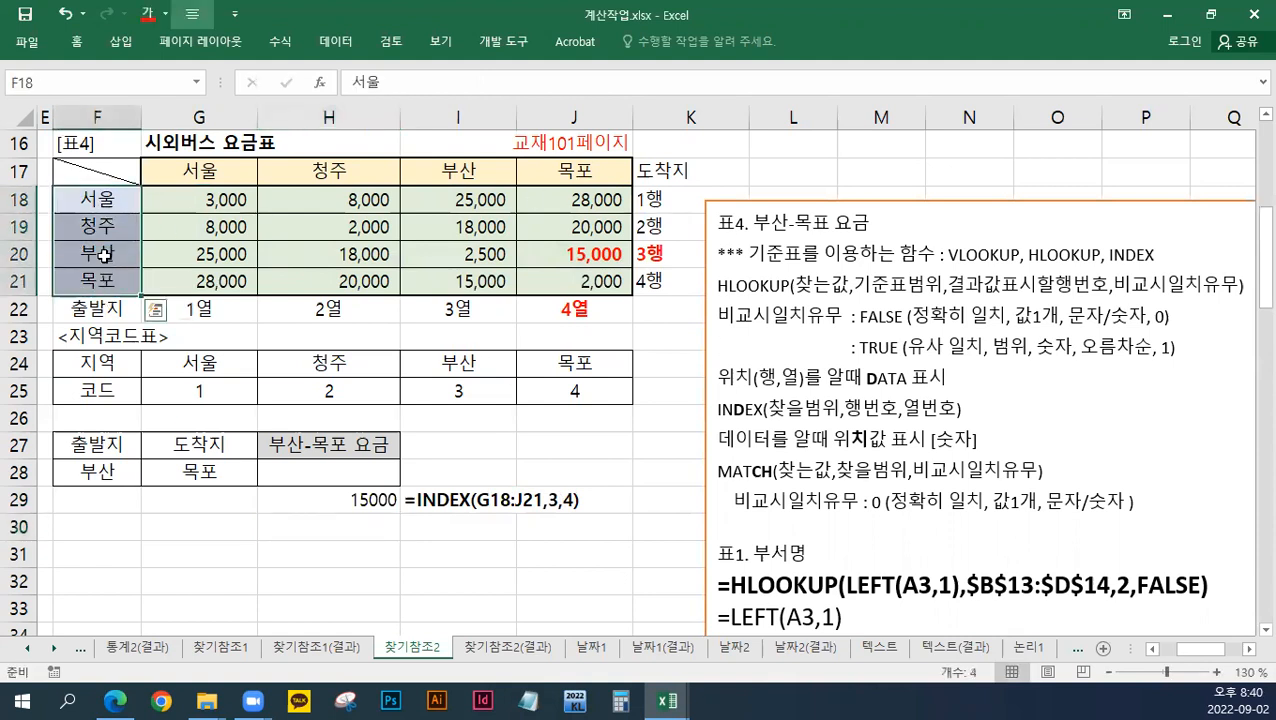
pyautogui.click(105, 254)
pyautogui.rightClick(106, 255)
pyautogui.click(209, 225)
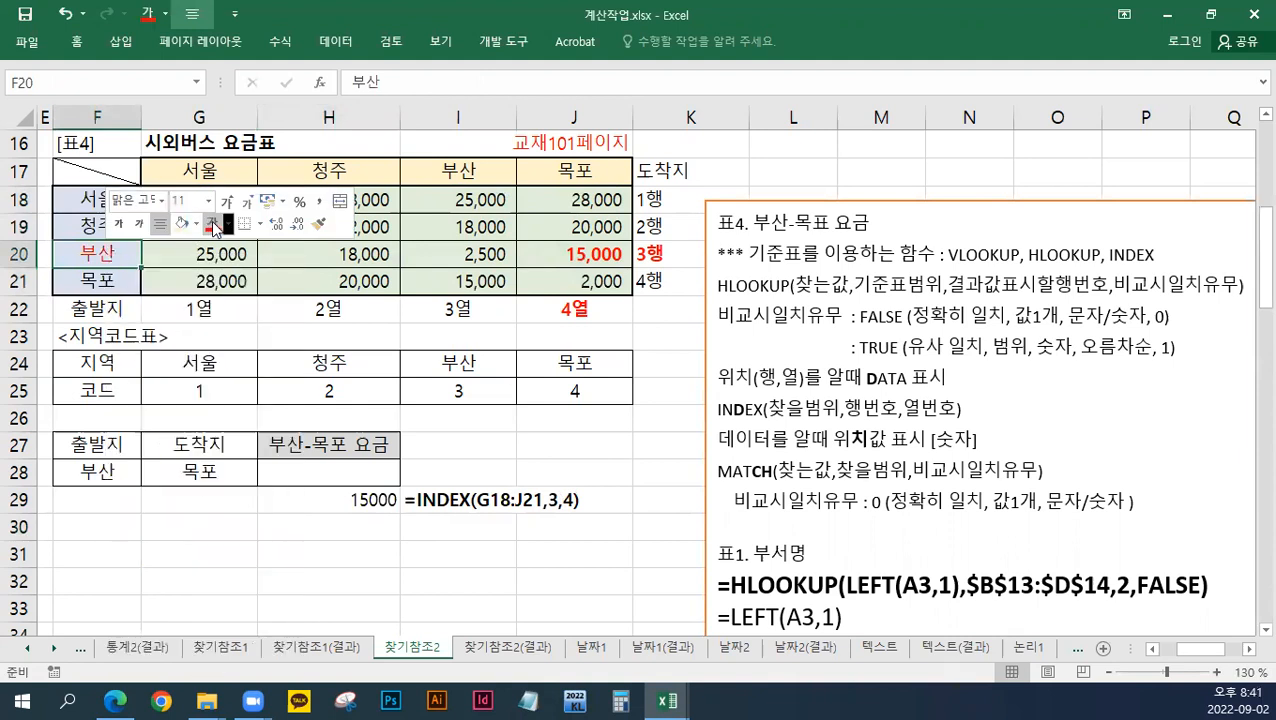
pyautogui.moveTo(241, 172); pyautogui.dragTo(580, 168)
pyautogui.rightClick(586, 176)
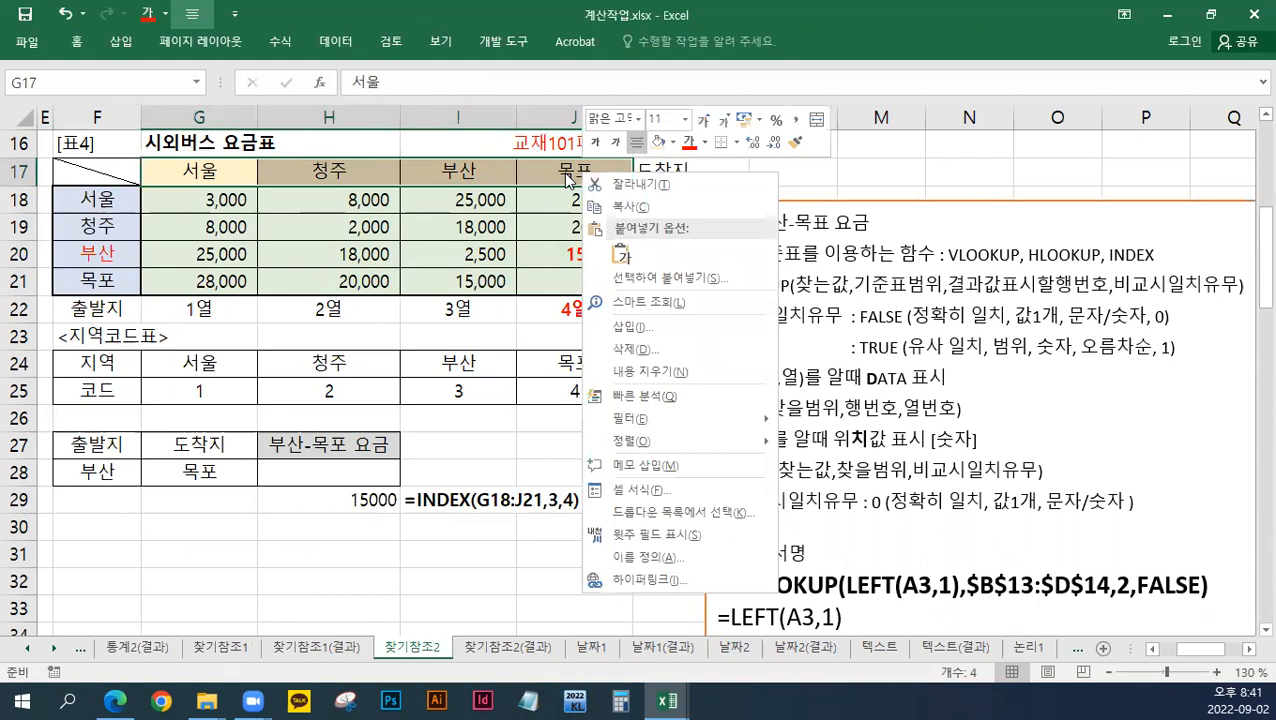
pyautogui.click(574, 172)
pyautogui.rightClick(569, 177)
pyautogui.click(673, 146)
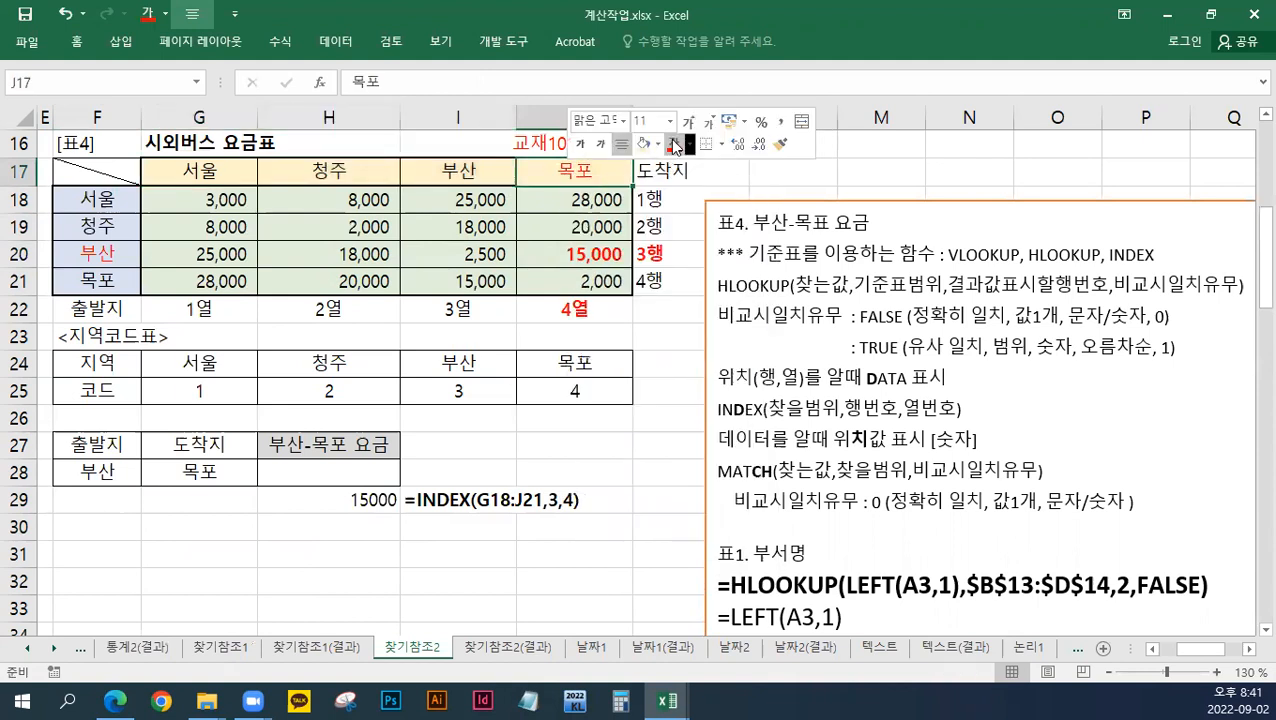
# Step: Enter =MATCH(F28,G17:J17,0) in H30 to find the position of the departure city 부산
pyautogui.click(337, 530)
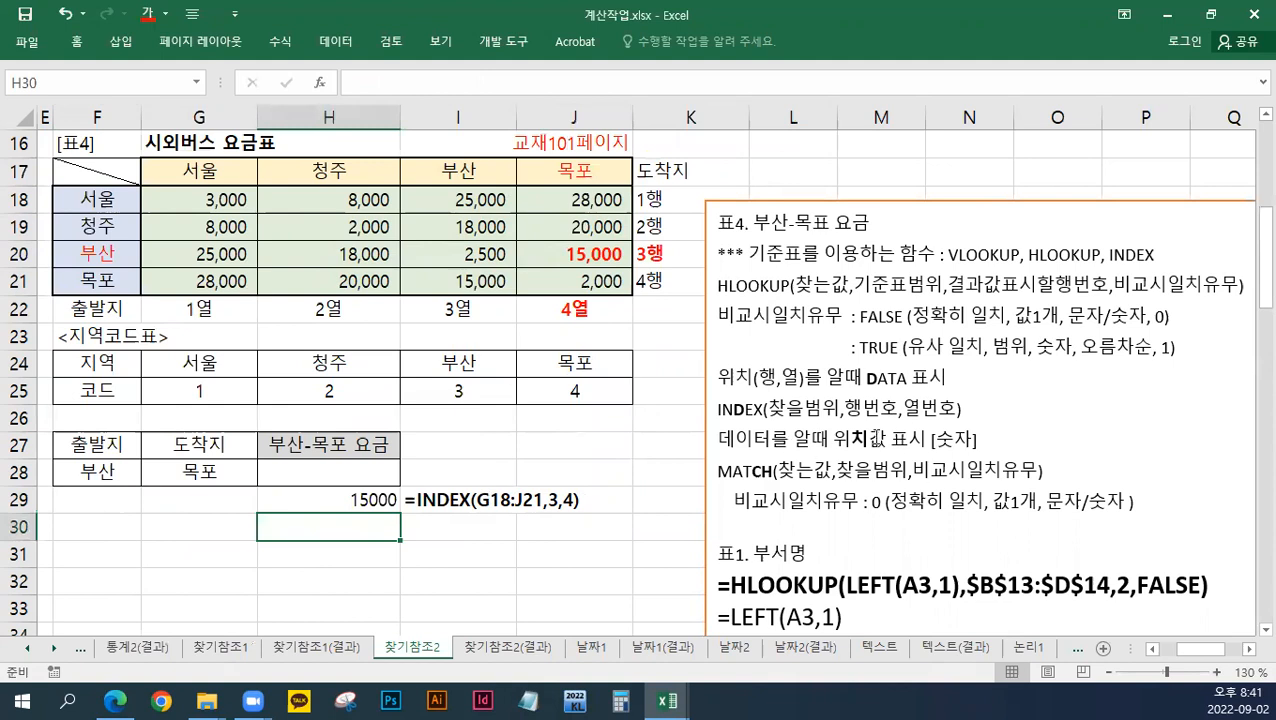
pyautogui.write('MAT')
pyautogui.press('BackSpace')
pyautogui.press('BackSpace')
pyautogui.press('BackSpace')
pyautogui.write('=')
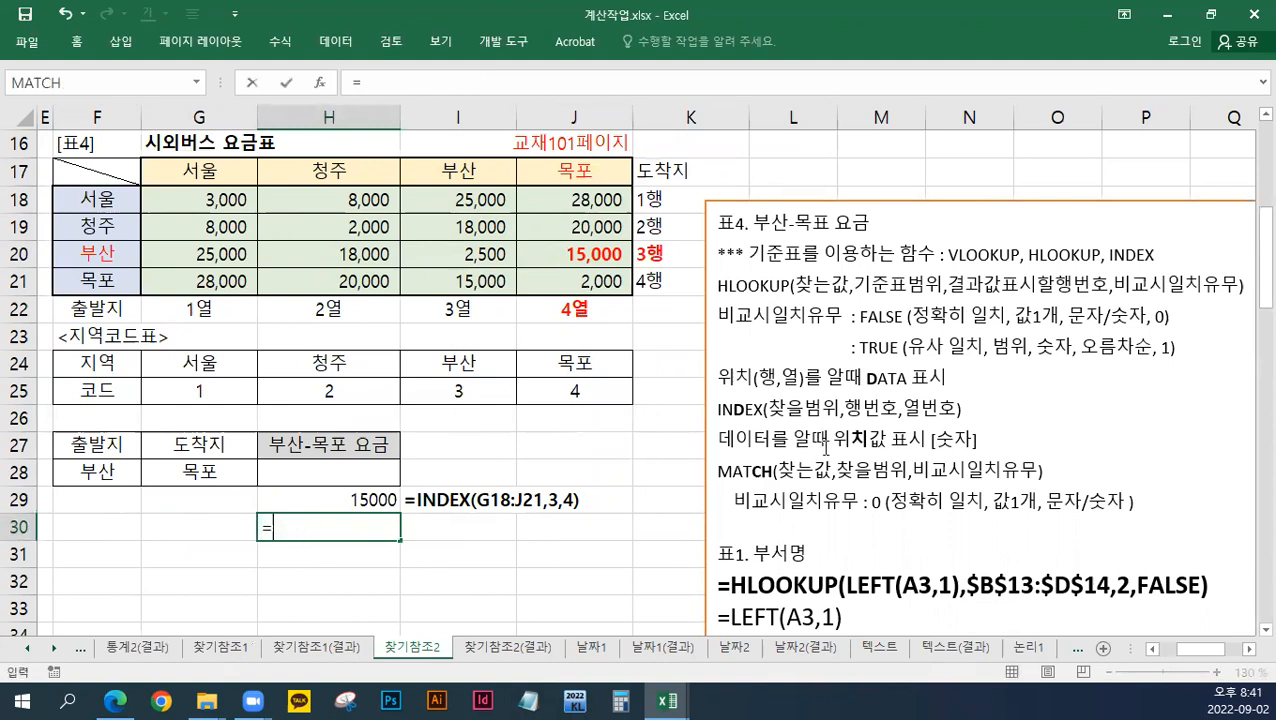
pyautogui.write('MATCH(')
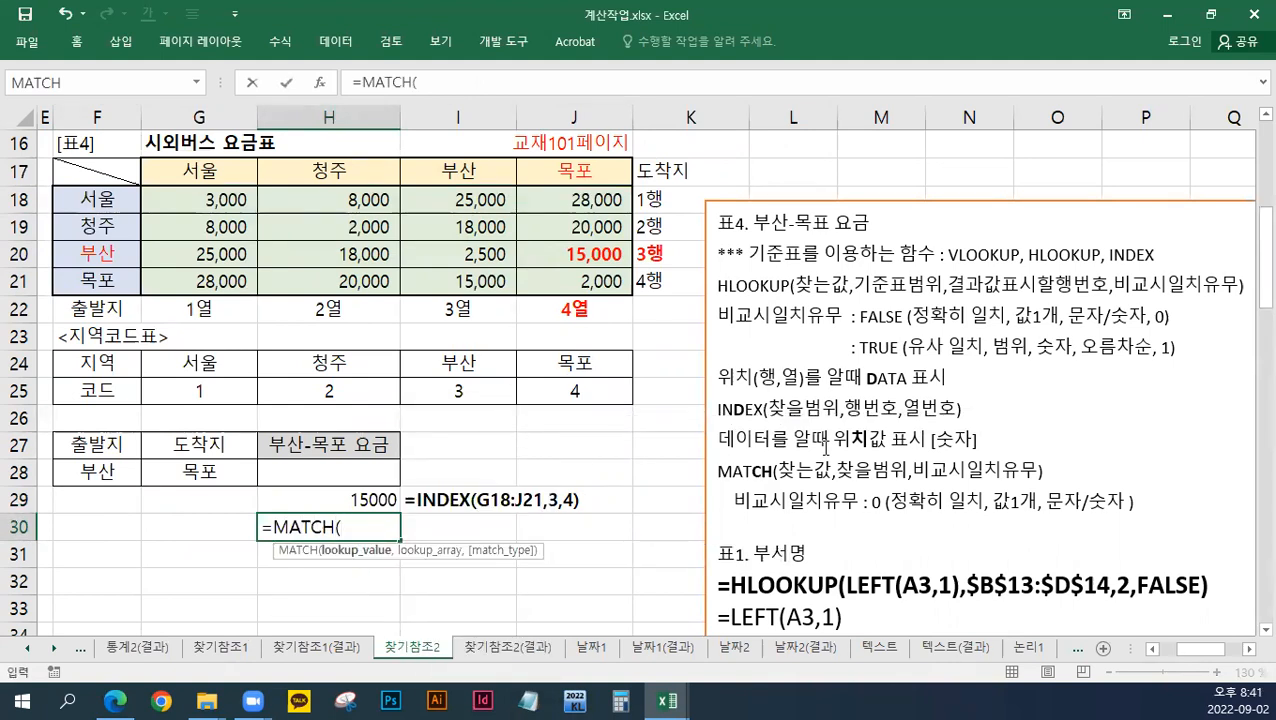
pyautogui.click(119, 474)
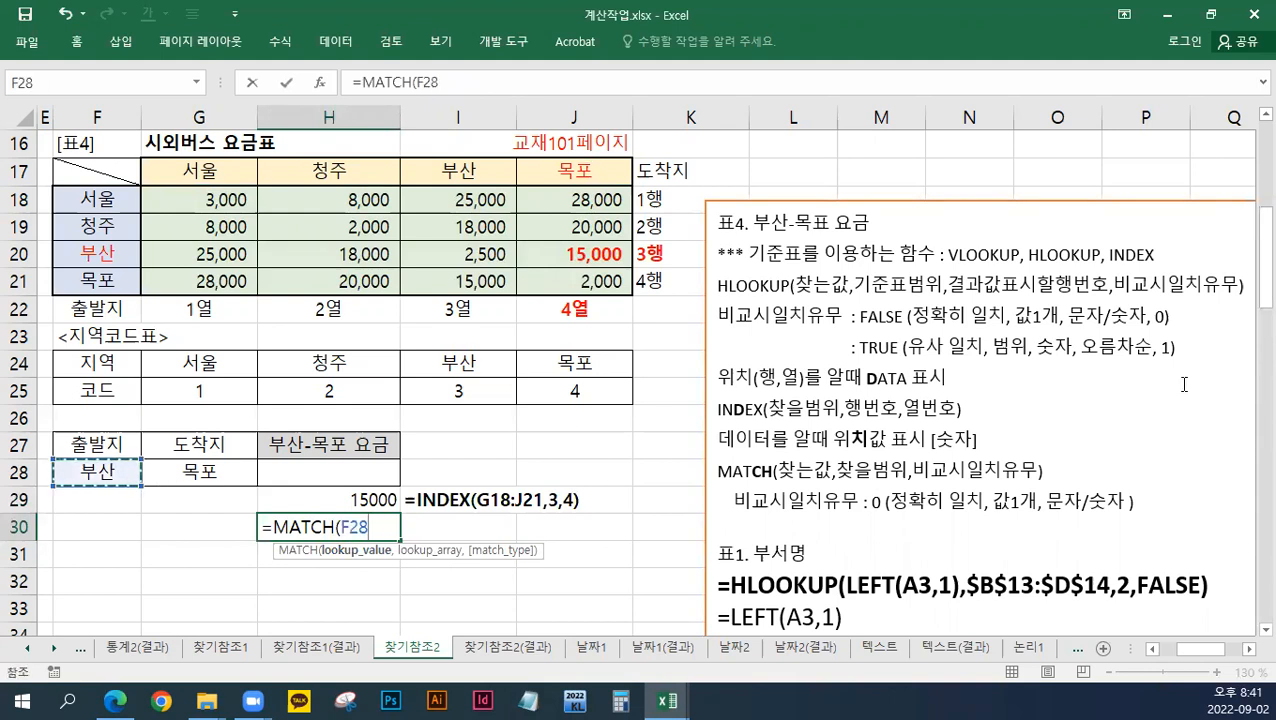
pyautogui.write(',')
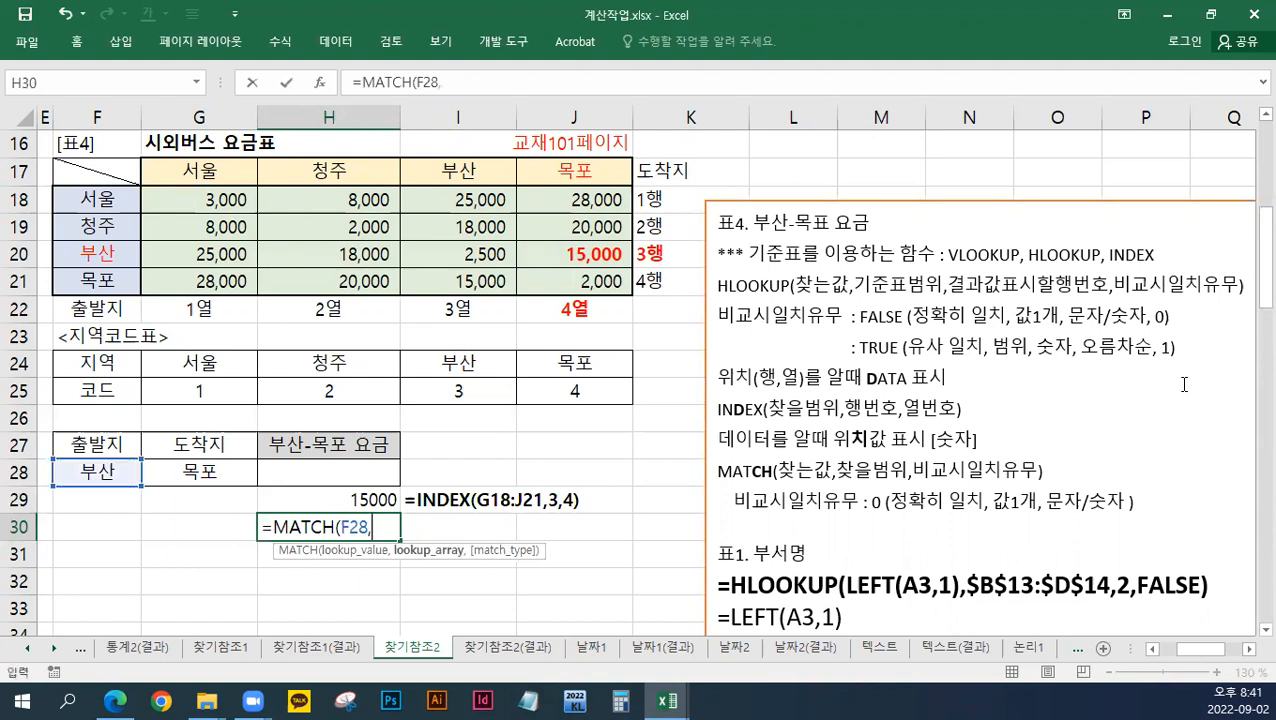
pyautogui.moveTo(229, 172); pyautogui.dragTo(555, 172)
pyautogui.write(',')
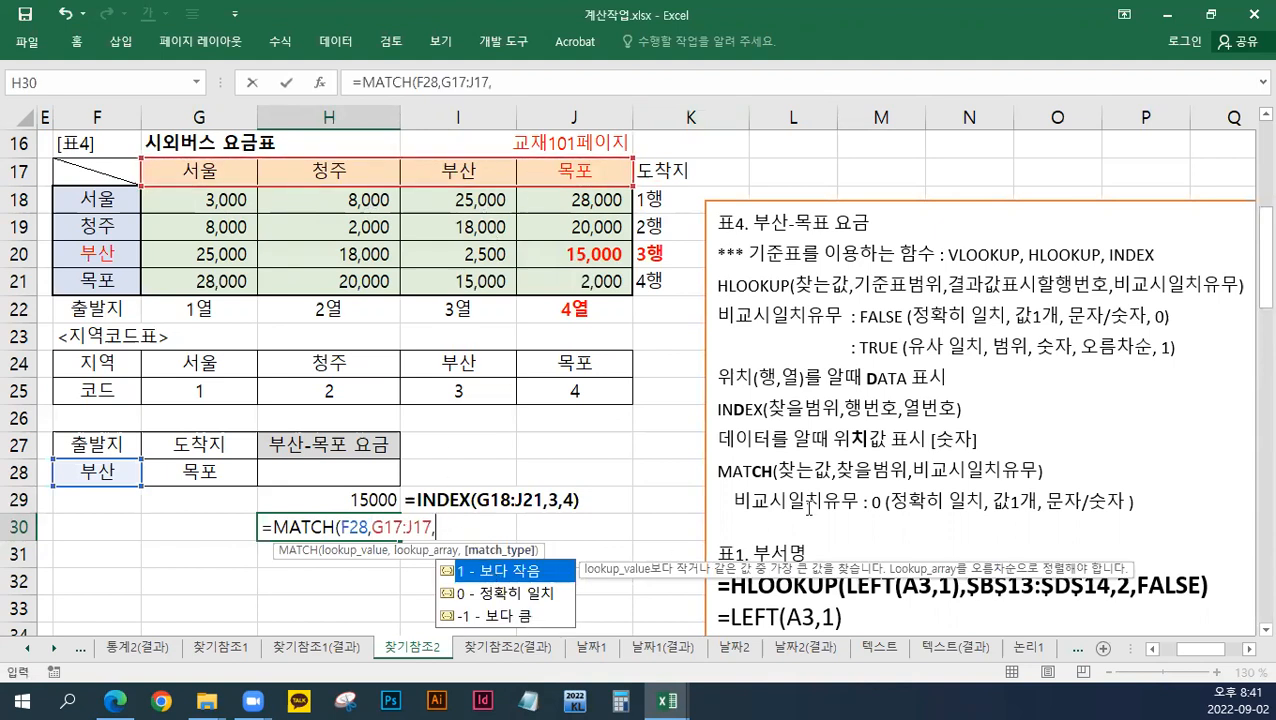
pyautogui.write('0)')
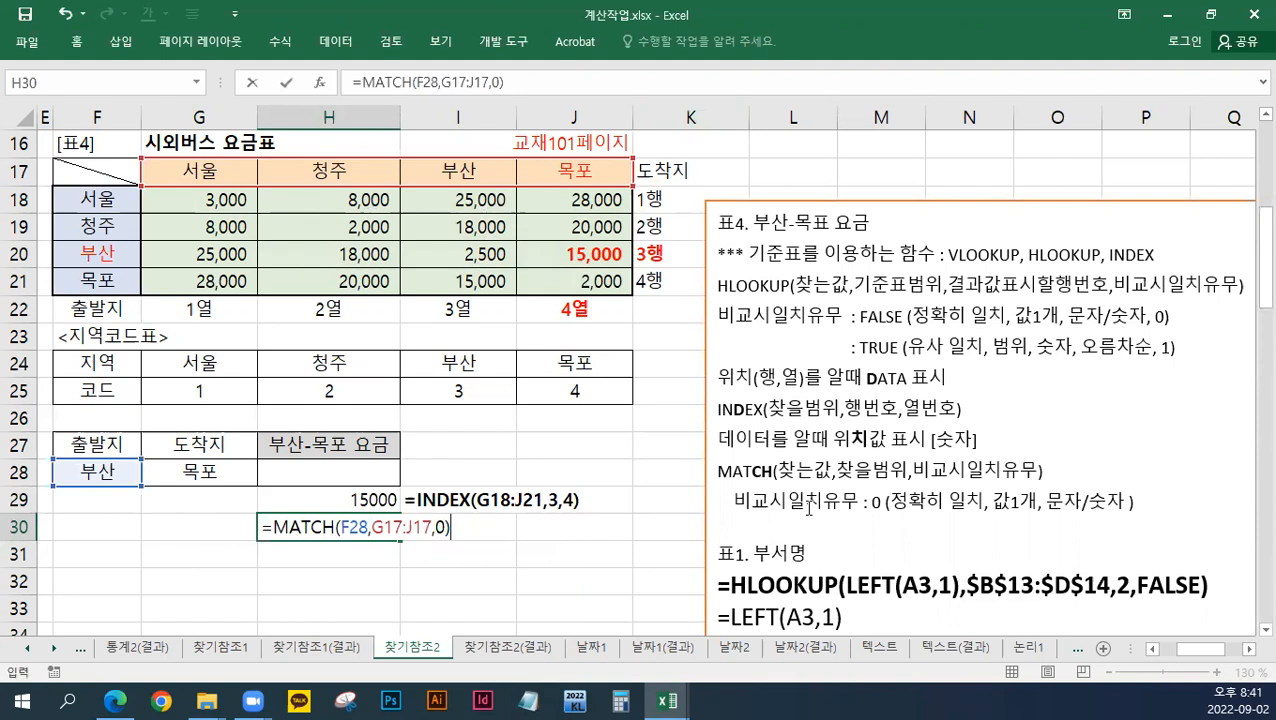
pyautogui.press('Return')
pyautogui.press('Up')
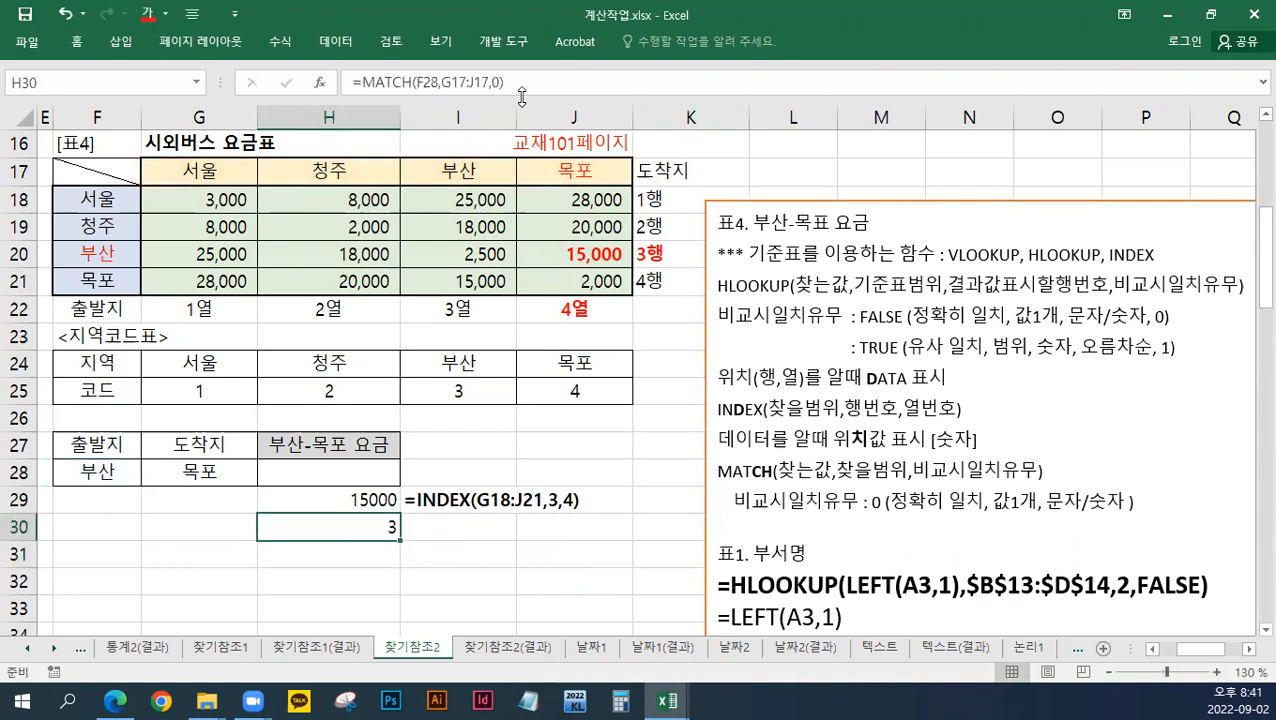
# Step: Copy the MATCH formula from H30 into I30 as literal text, =MATCH(F28,G17:J17,0)
pyautogui.moveTo(521, 86); pyautogui.dragTo(345, 84)
pyautogui.hotkey('ctrl', 'c')
pyautogui.press('Escape')
pyautogui.click(436, 520)
pyautogui.write("'")
pyautogui.hotkey('ctrl', 'v')
pyautogui.hotkey('ctrl', 'Return')
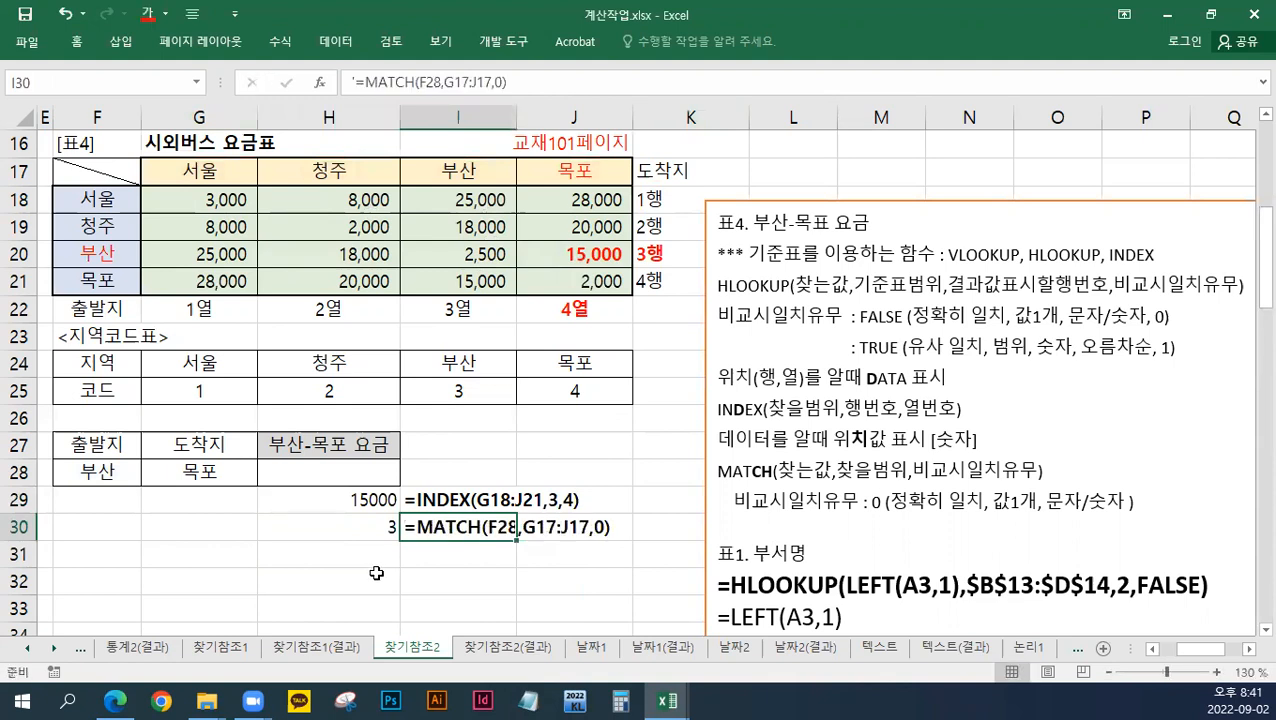
# Step: Enter =MATCH(G28,G17:J17,0) in H31 to find the position of the destination city 목포
pyautogui.click(361, 558)
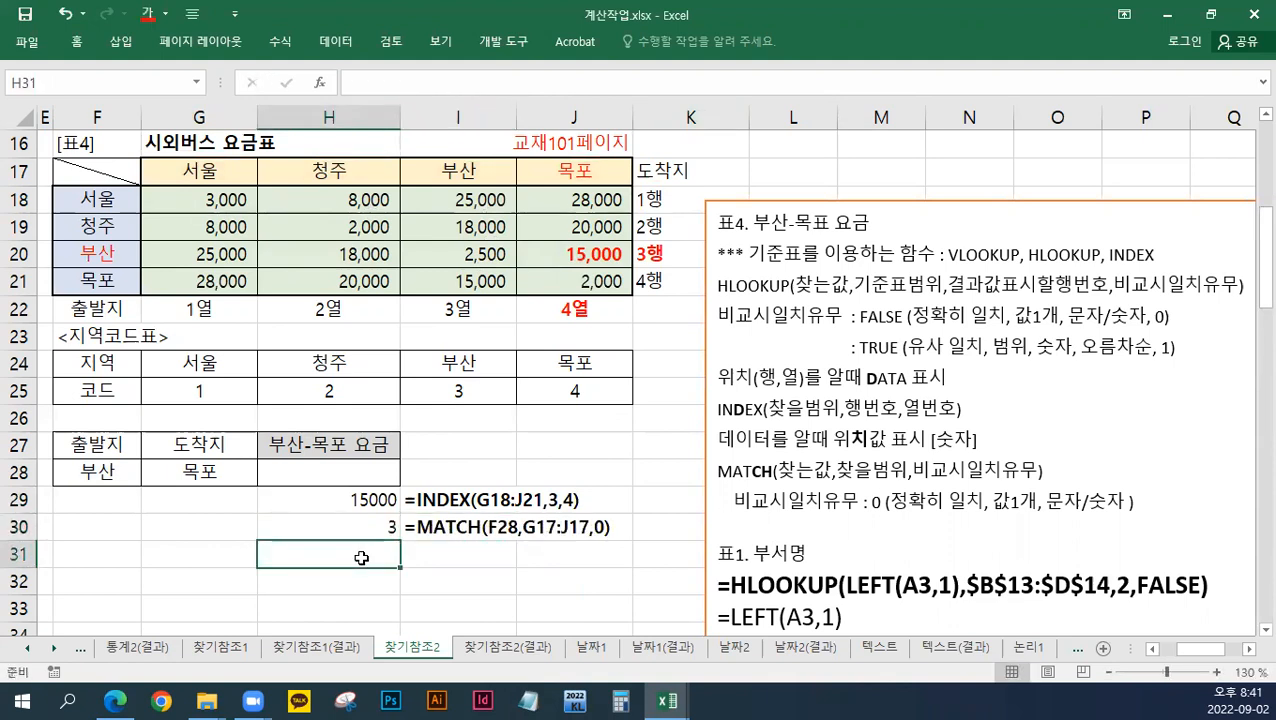
pyautogui.write('=')
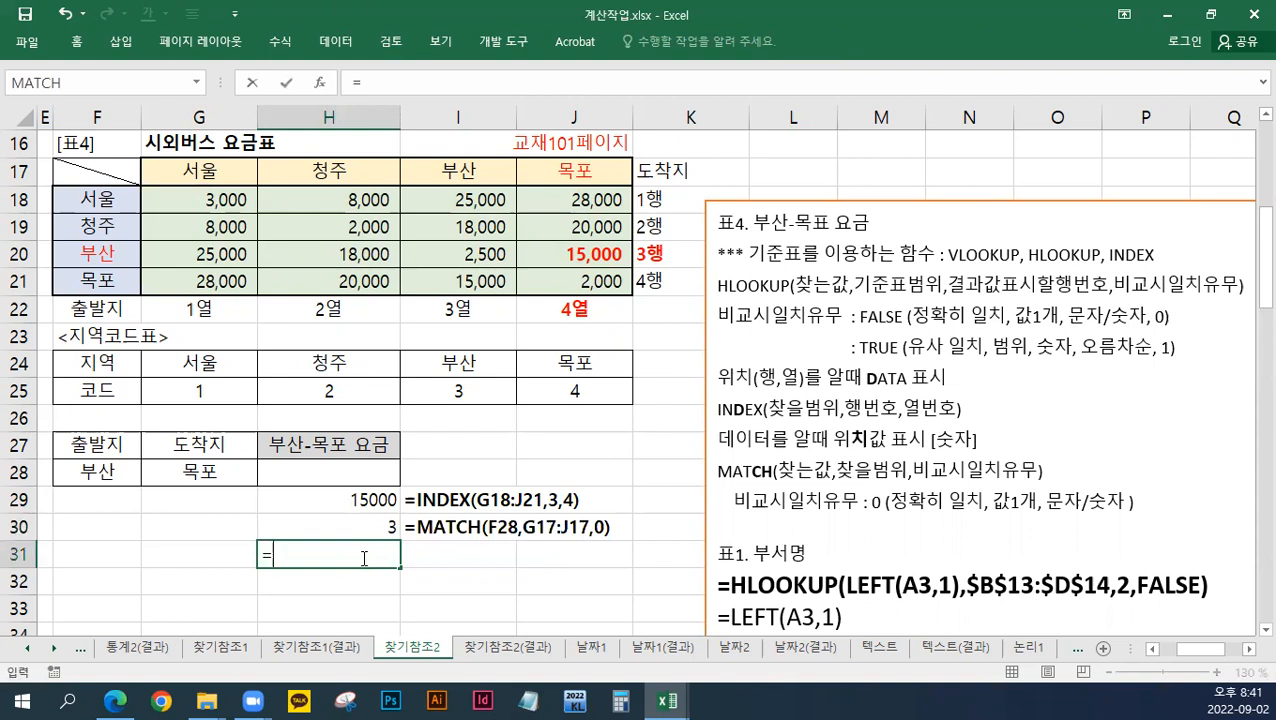
pyautogui.write('MAT')
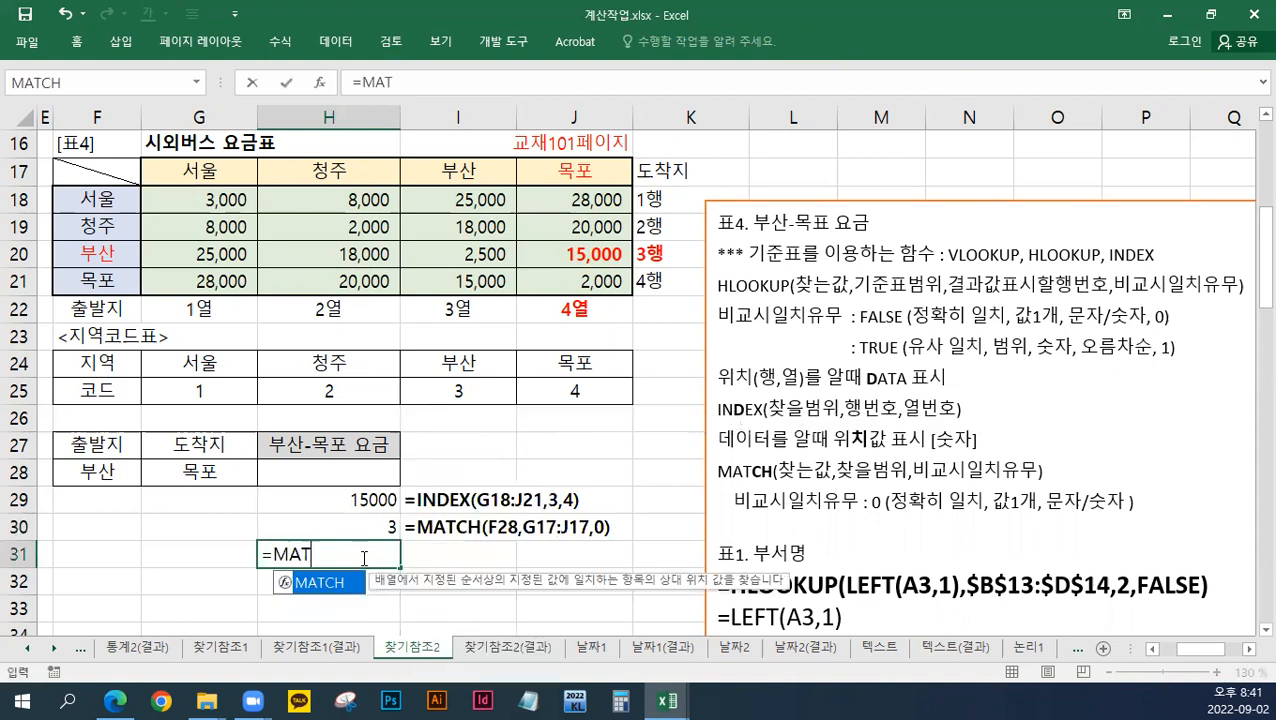
pyautogui.write('CH(')
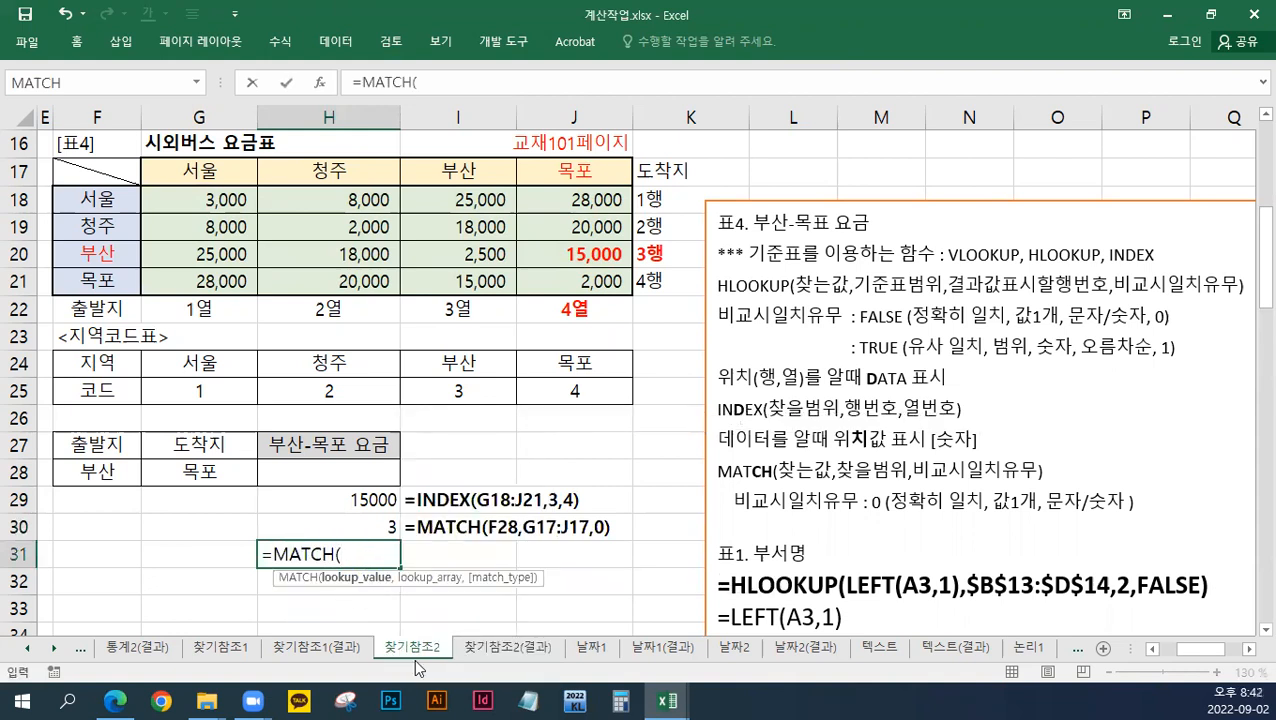
pyautogui.click(219, 473)
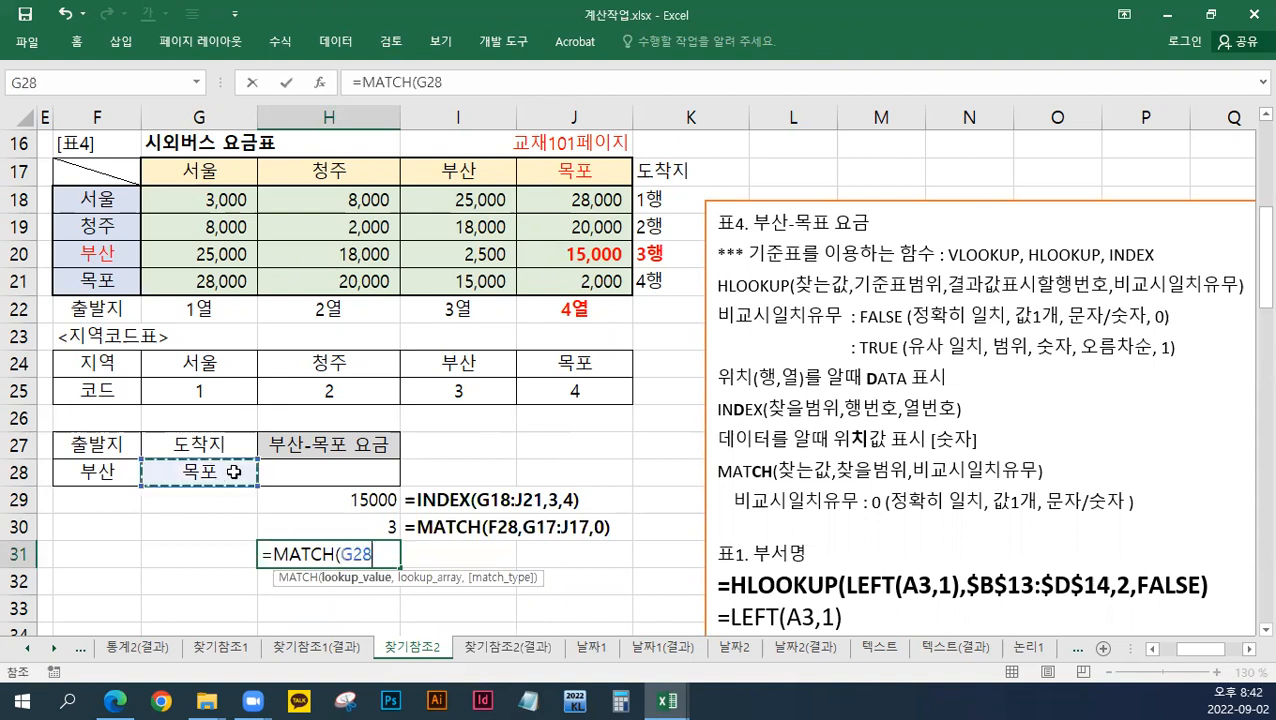
pyautogui.write(',')
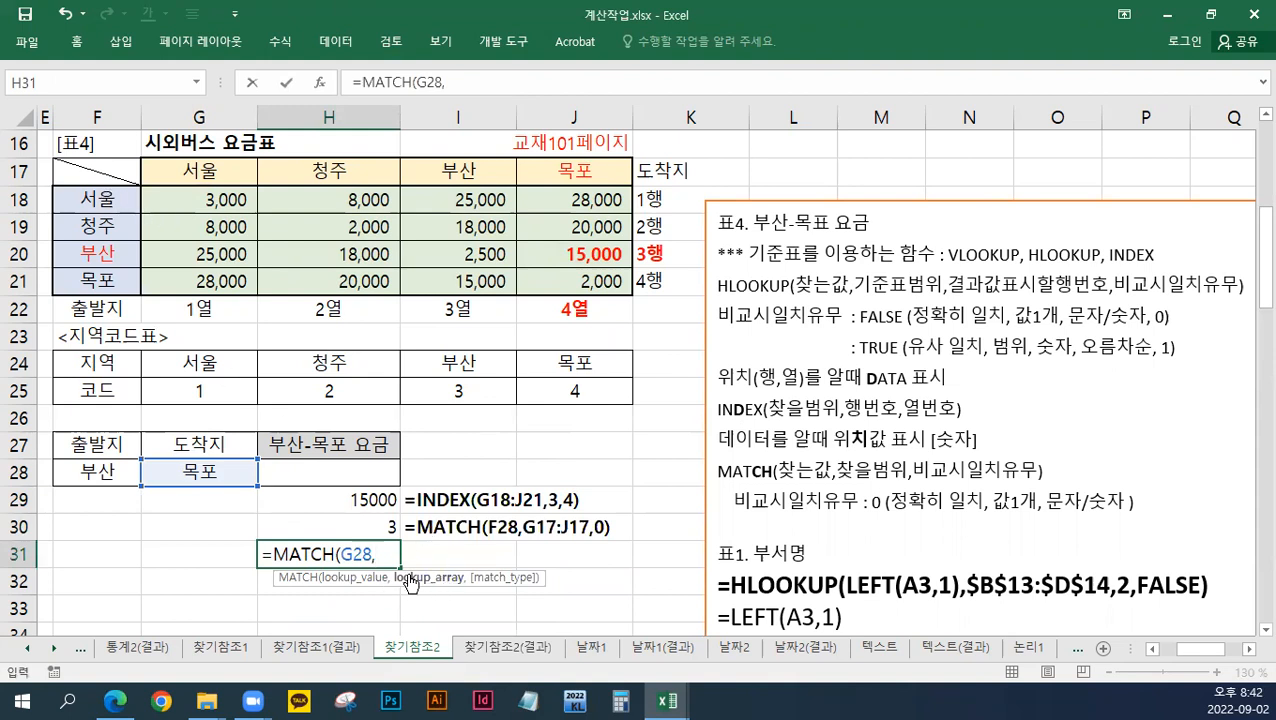
pyautogui.moveTo(205, 180); pyautogui.dragTo(555, 171)
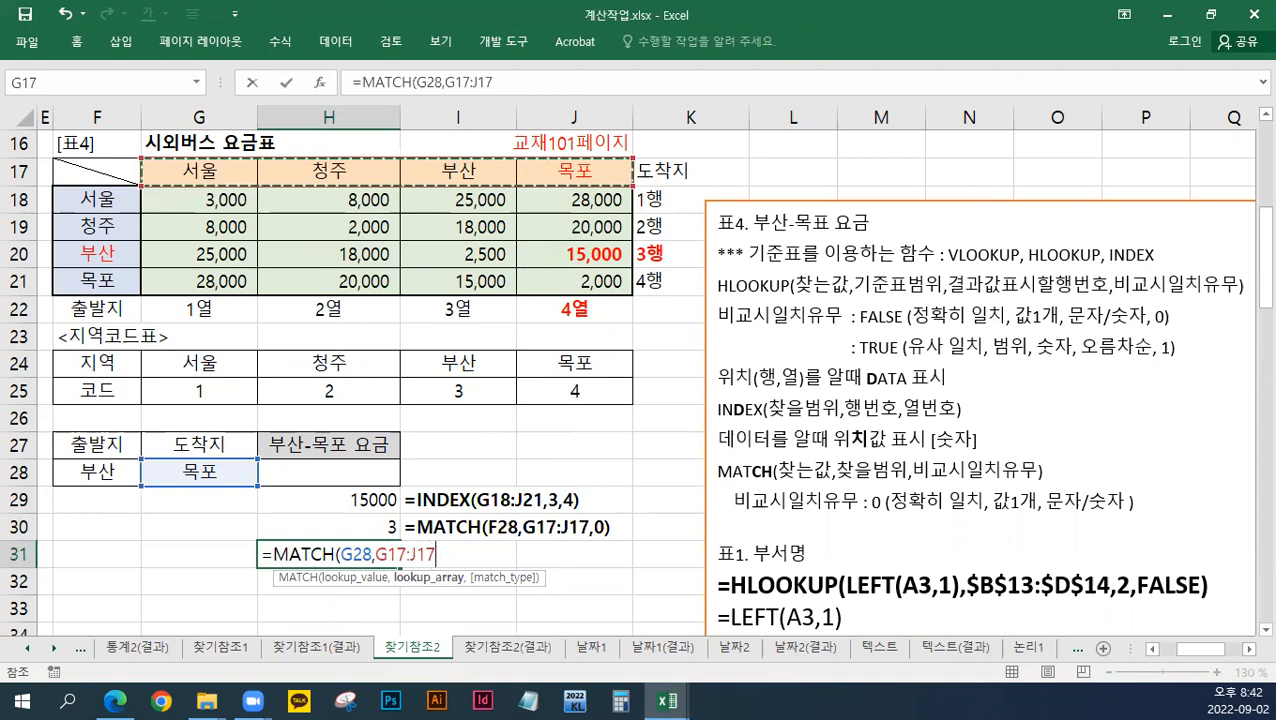
pyautogui.write(',')
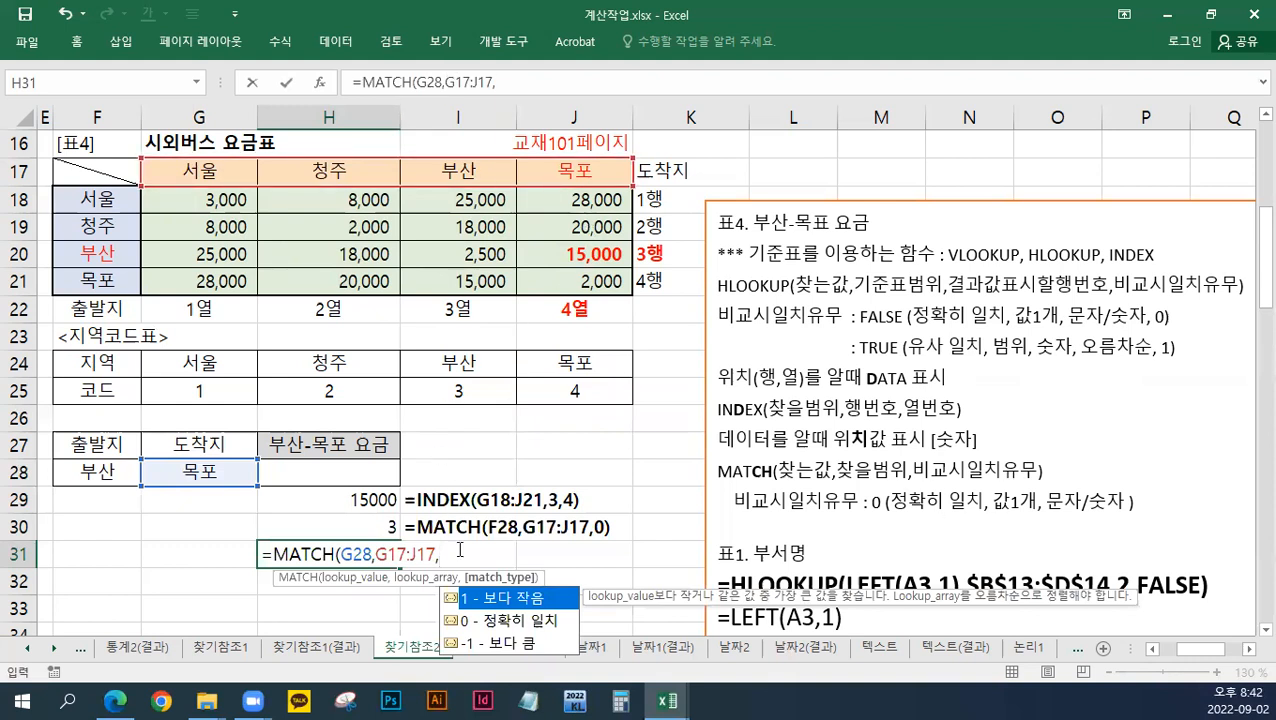
pyautogui.write('0)')
pyautogui.hotkey('ctrl', 'Return')
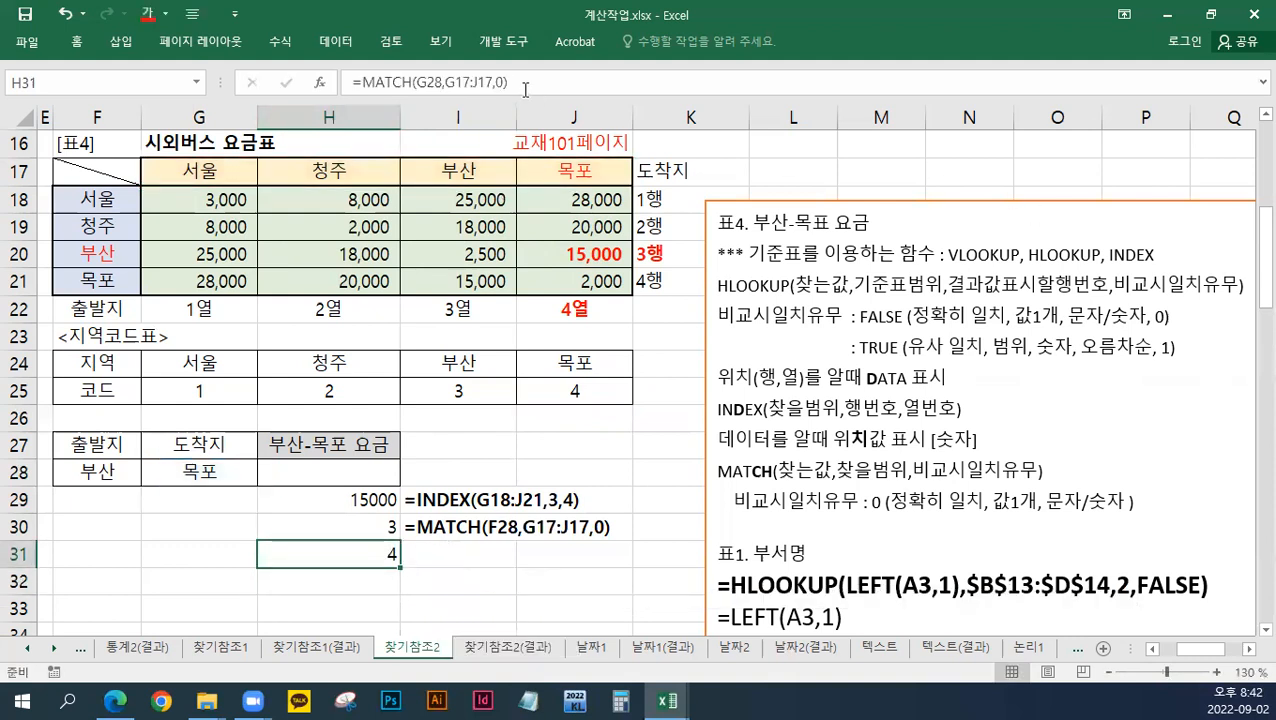
# Step: Copy the MATCH formula from H31 into I31 as literal text, =MATCH(G28,G17:J17,0), and make it bold
pyautogui.press('F2')
pyautogui.press('End')
pyautogui.press('Escape')
pyautogui.click(443, 560)
pyautogui.write("'")
pyautogui.write('=MATCH(G28,G17:J17,0)')
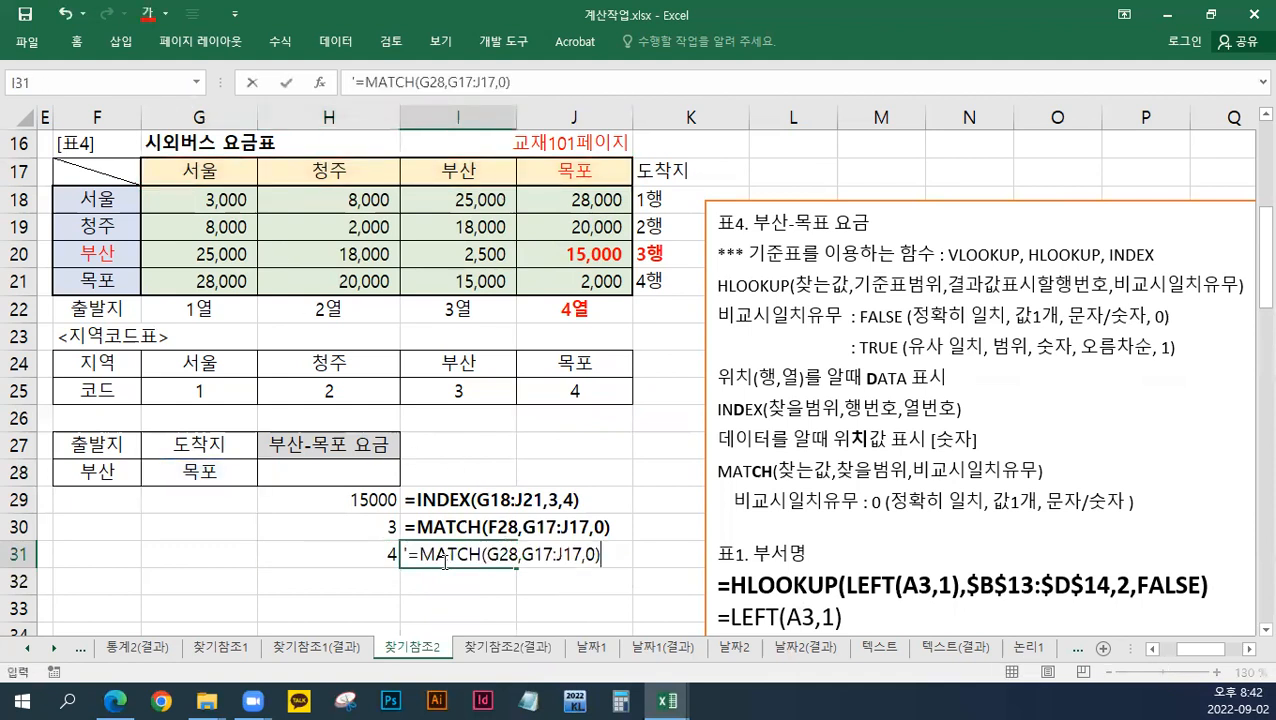
pyautogui.press('Return')
pyautogui.click(443, 560)
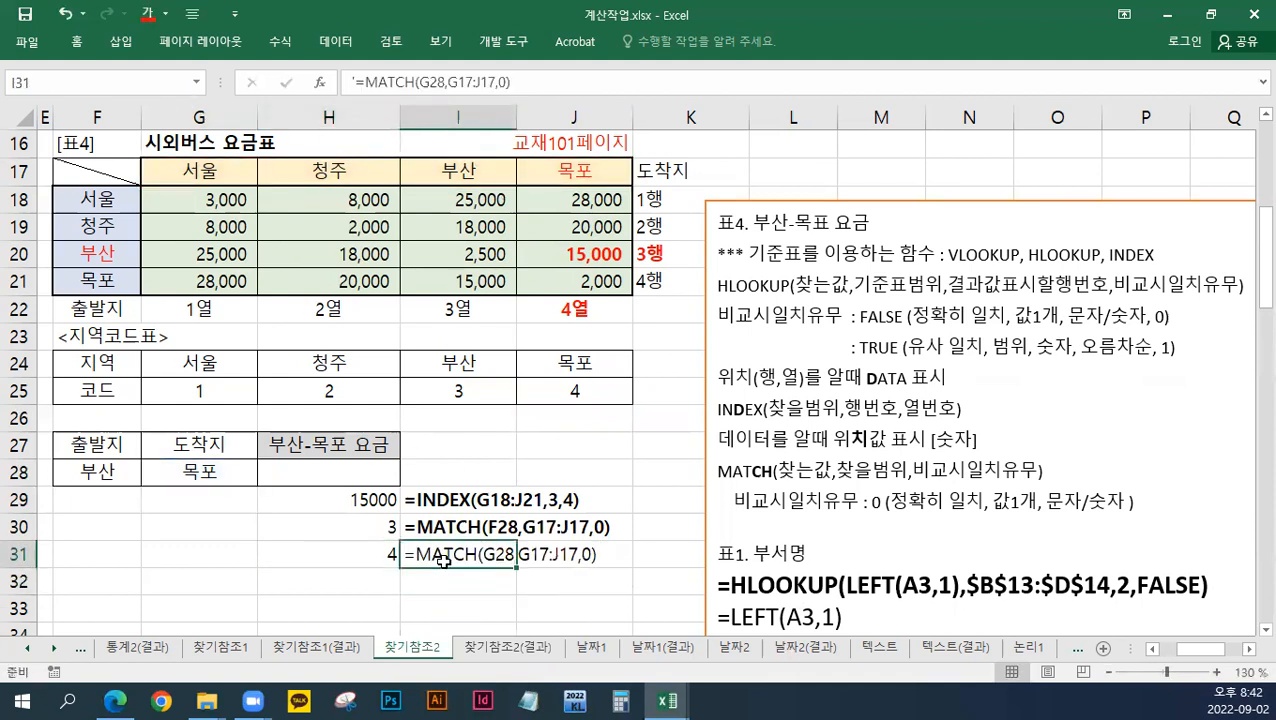
pyautogui.hotkey('ctrl', 'b')
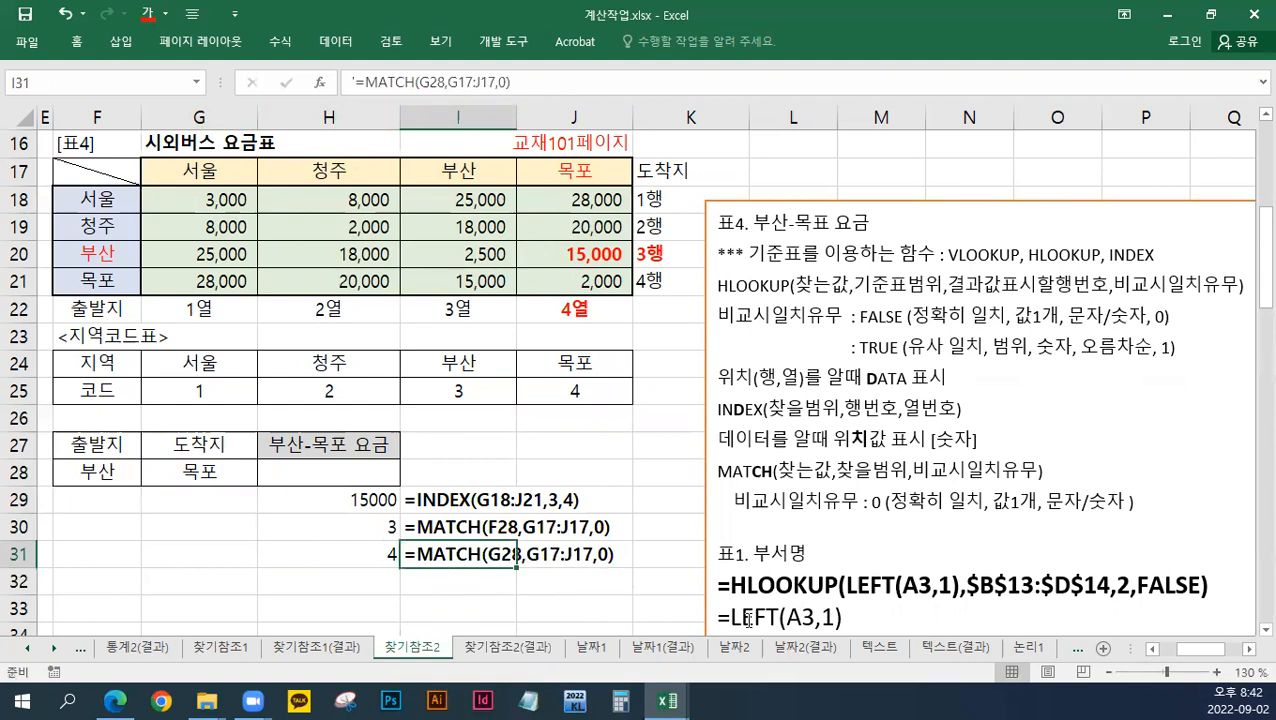
# Step: Enter =INDEX(G18:J21,H30,H31) in H32 to look up the fare from the two MATCH positions
pyautogui.click(1262, 630)
pyautogui.moveTo(356, 505); pyautogui.dragTo(354, 524)
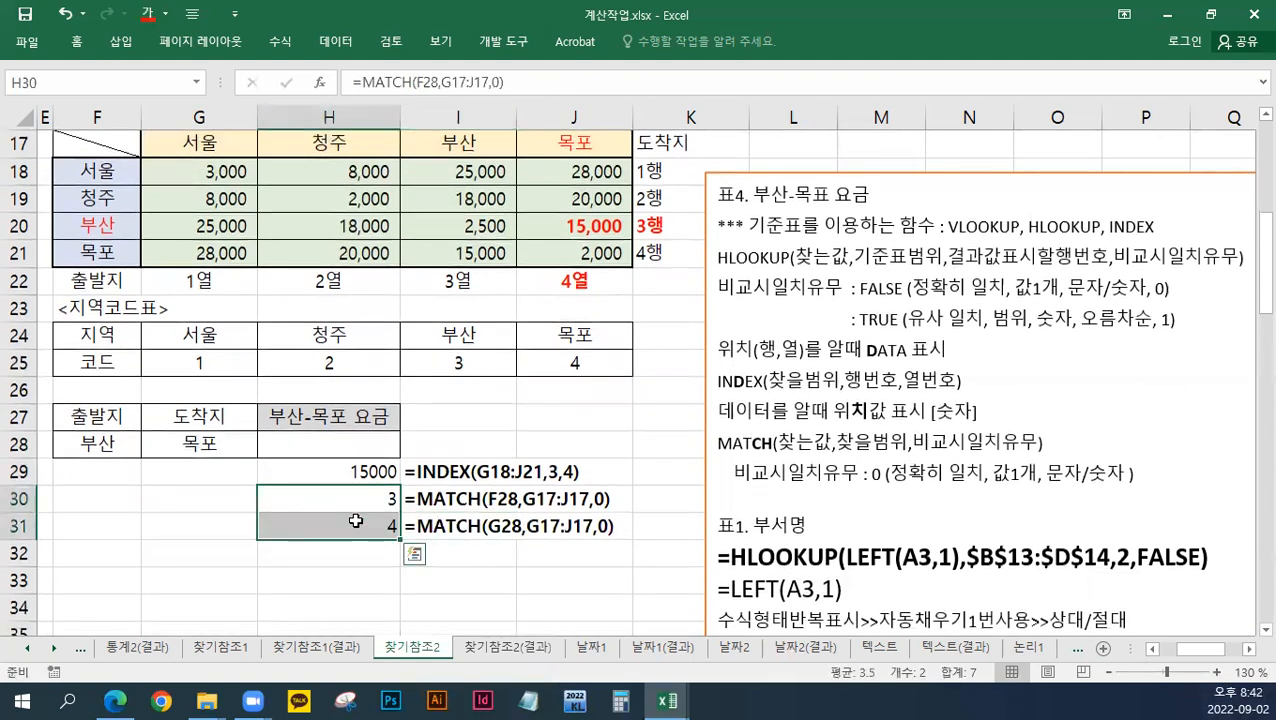
pyautogui.click(323, 562)
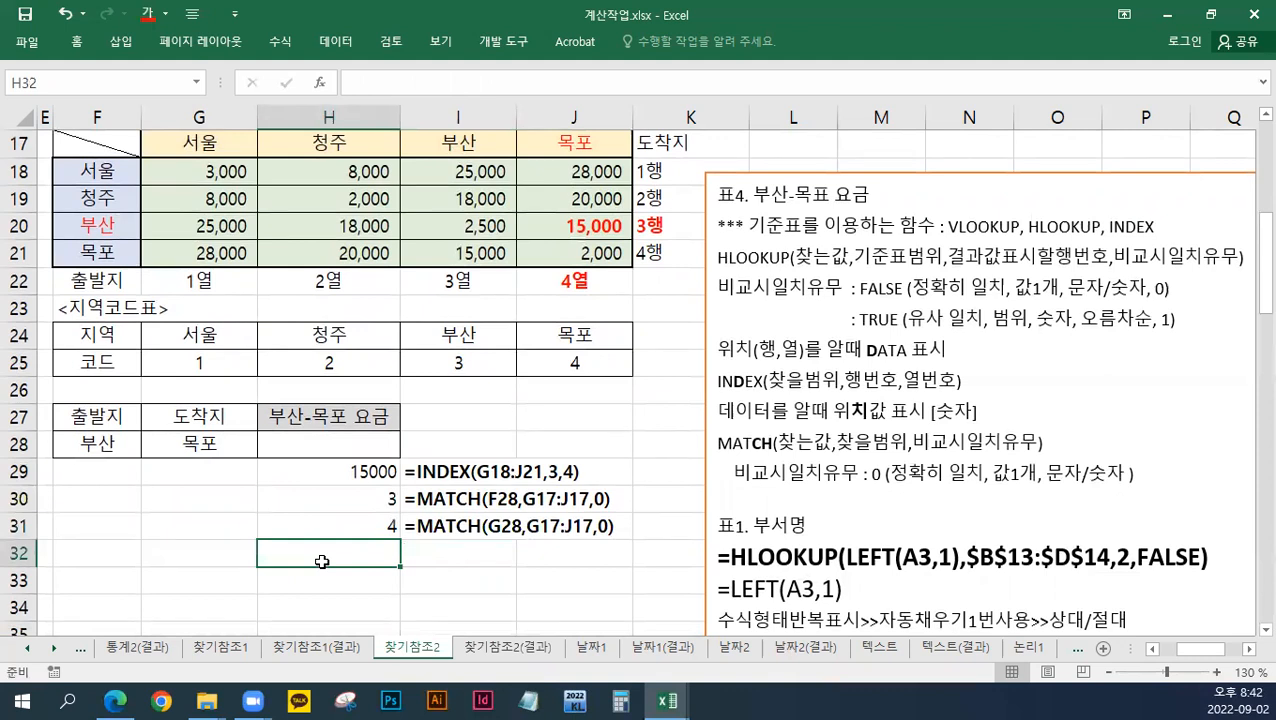
pyautogui.write('=I')
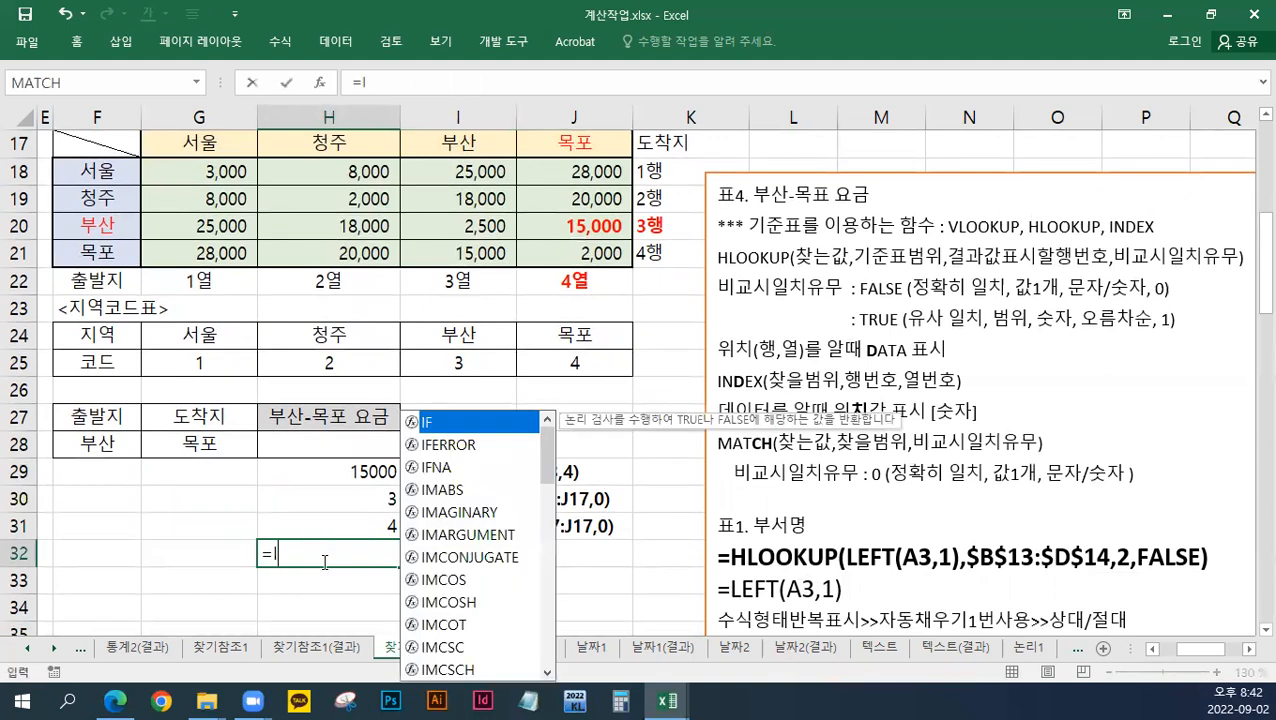
pyautogui.write('NDEX(')
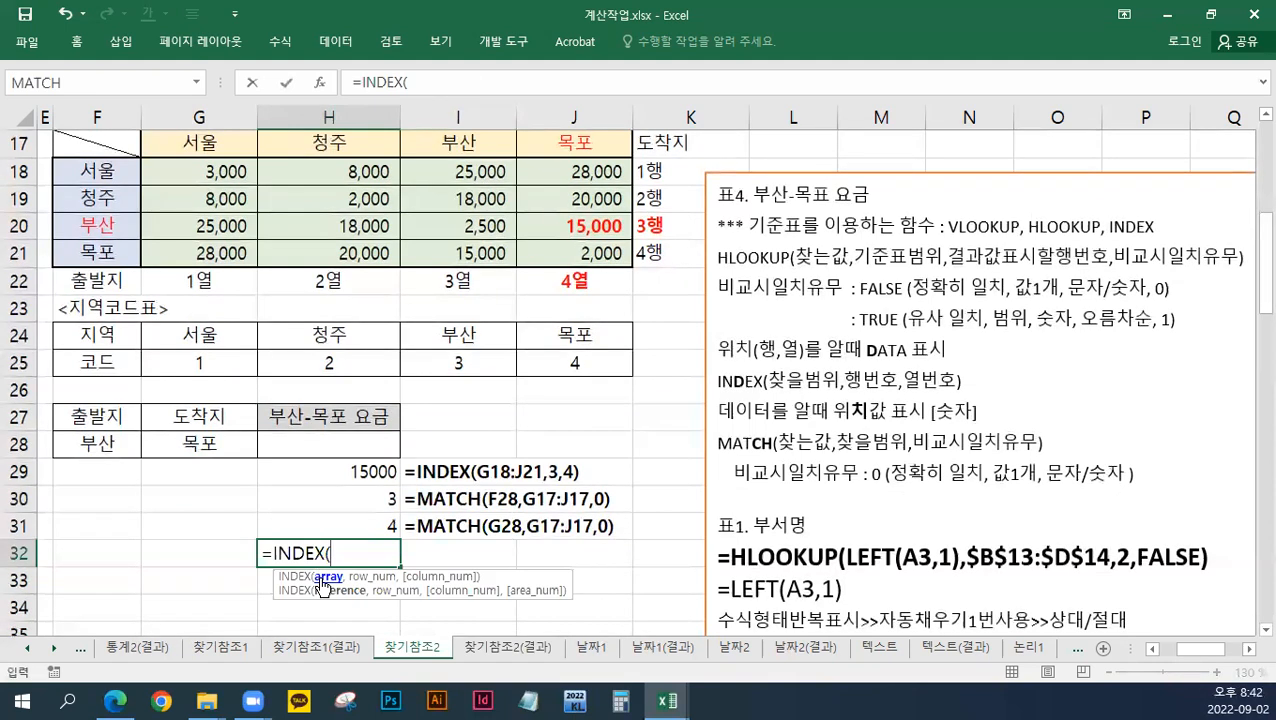
pyautogui.moveTo(222, 168); pyautogui.dragTo(576, 243)
pyautogui.write(',')
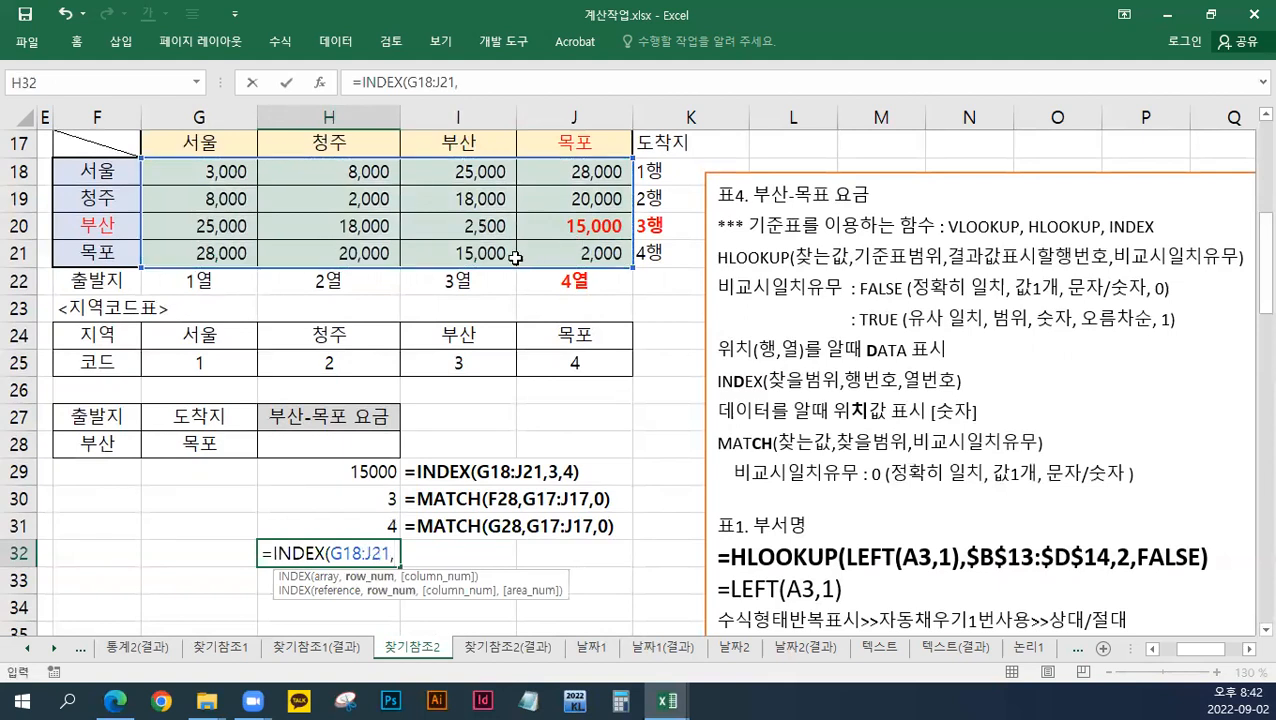
pyautogui.click(340, 499)
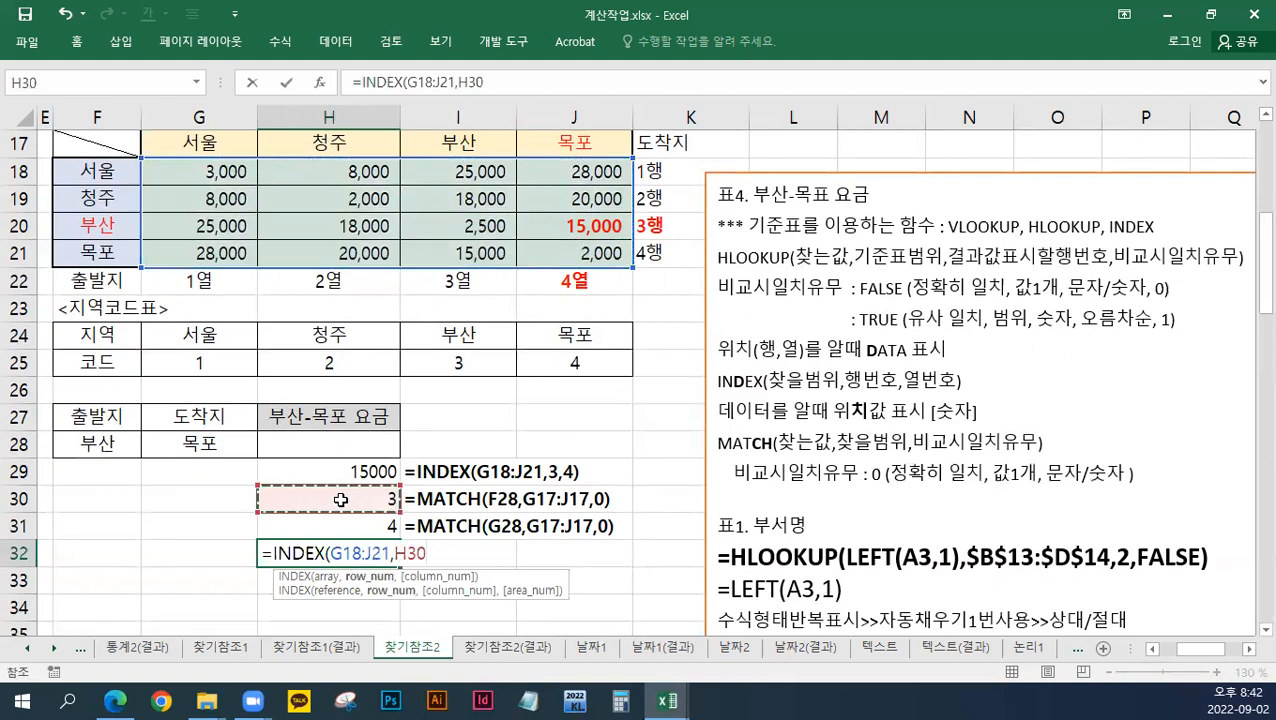
pyautogui.write(',')
pyautogui.scroll(1, 340, 500)
pyautogui.scroll(-1, 340, 505)
pyautogui.click(337, 527)
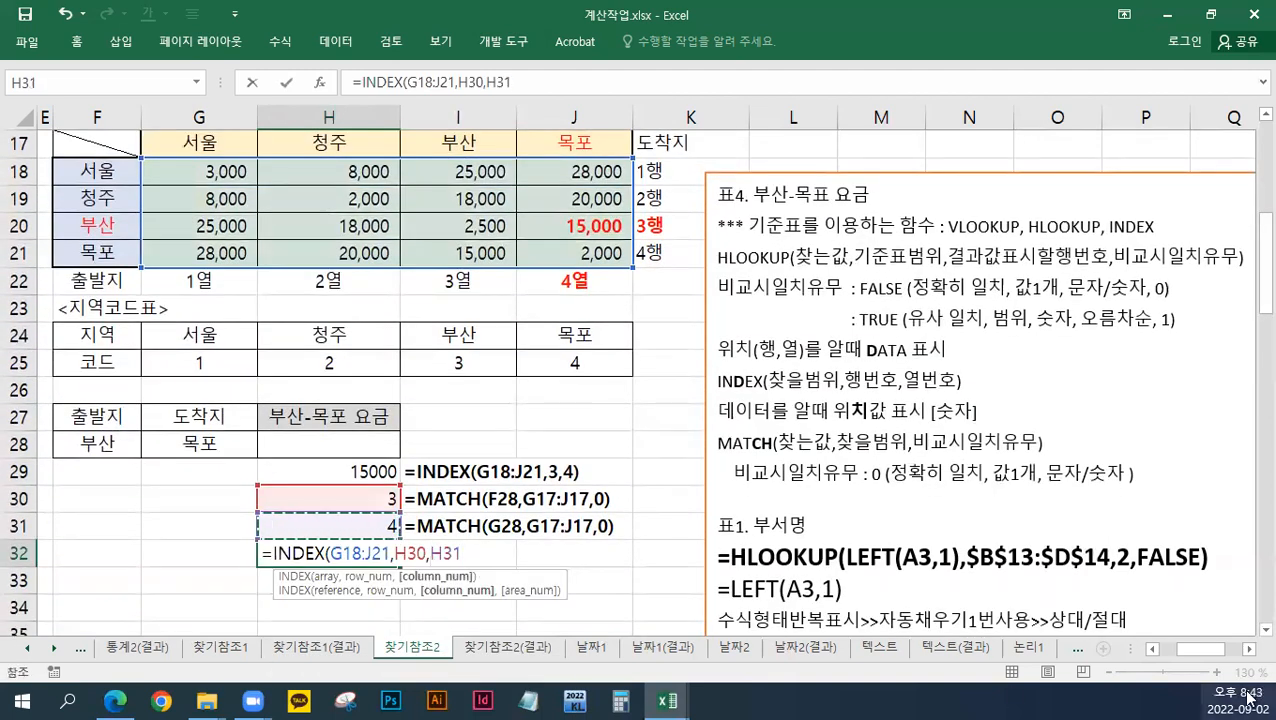
pyautogui.write(')')
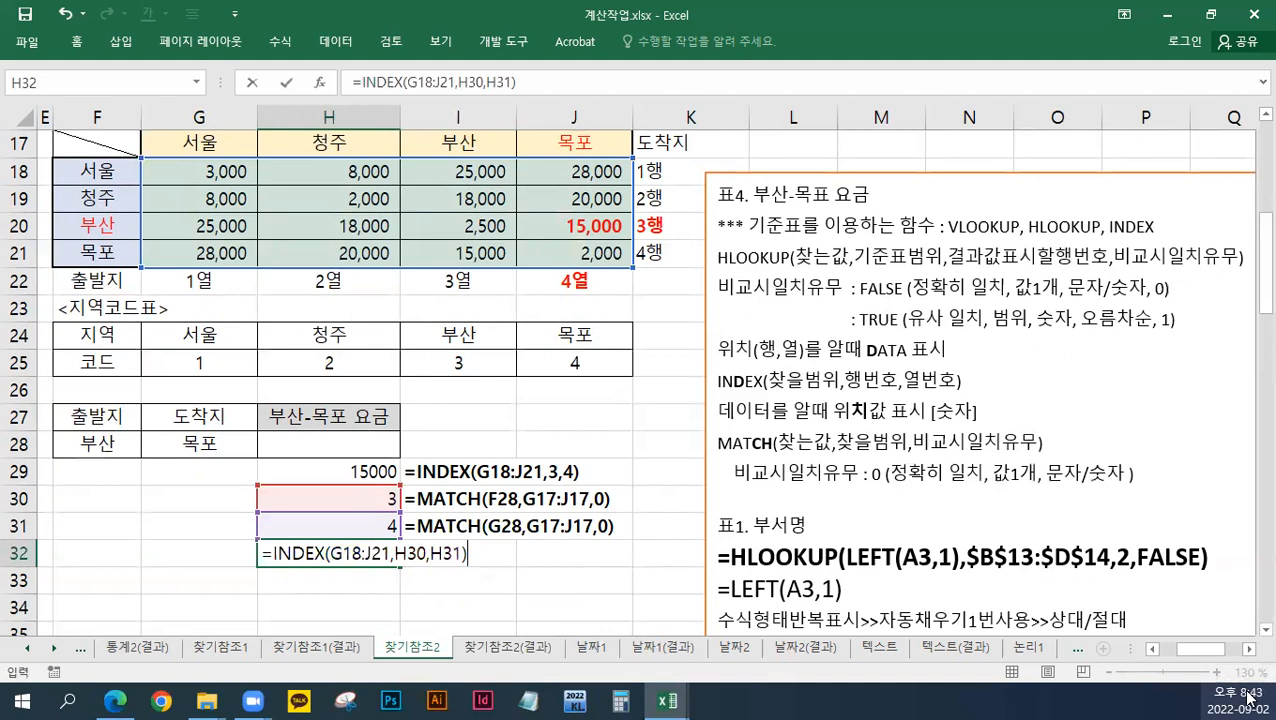
pyautogui.press('Return')
# Step: Copy the INDEX formula from H32 into I32 as literal text, =INDEX(G18:J21,H30,H31), and make it bold
pyautogui.press('Up')
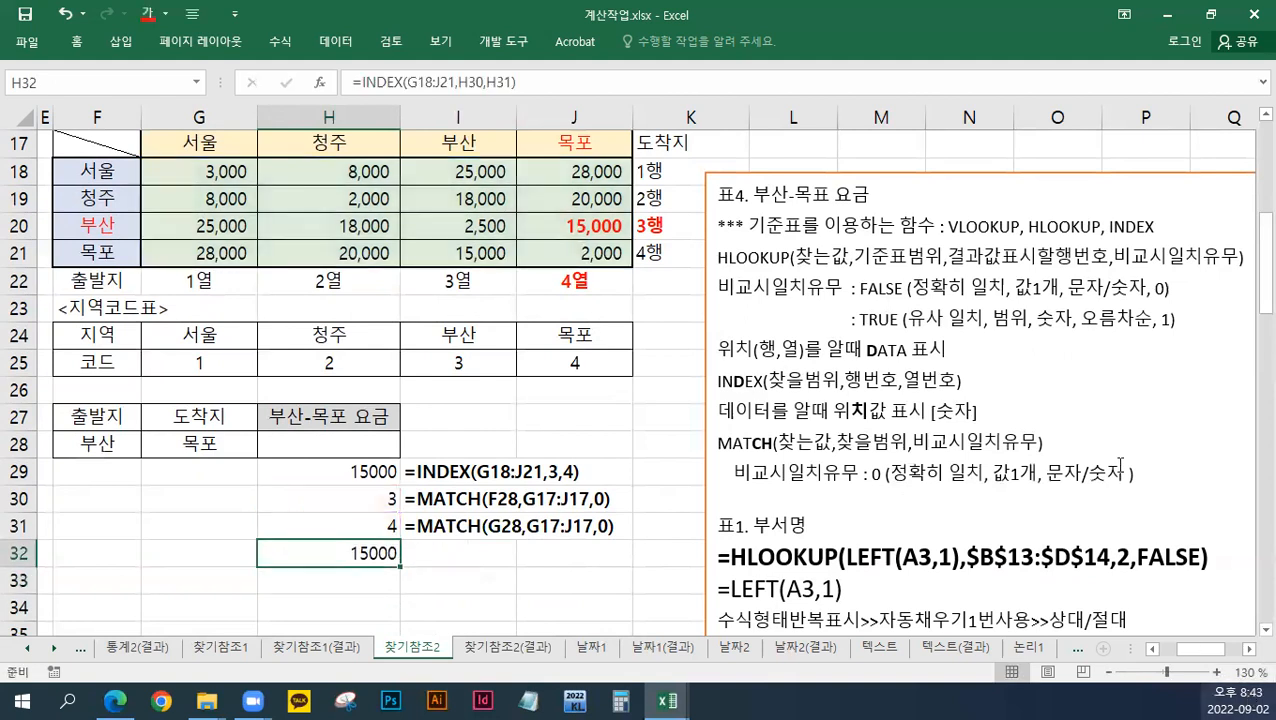
pyautogui.press('F2')
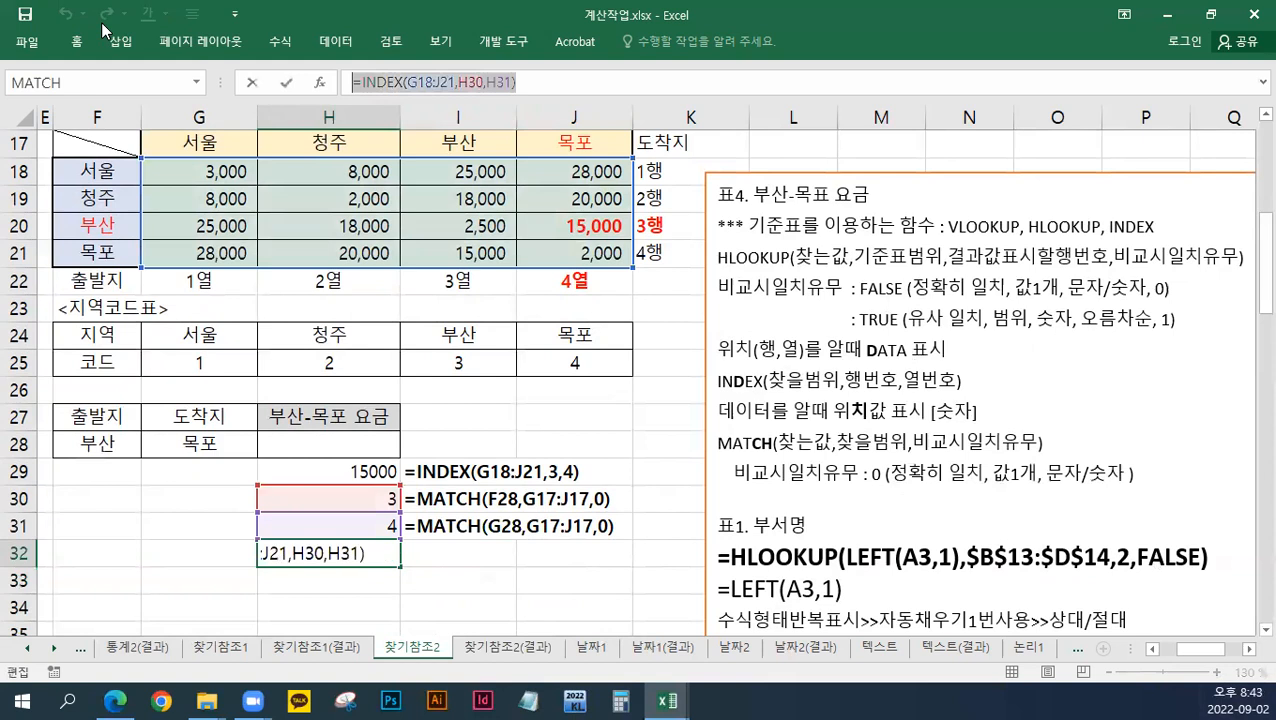
pyautogui.press('Escape')
pyautogui.click(434, 549)
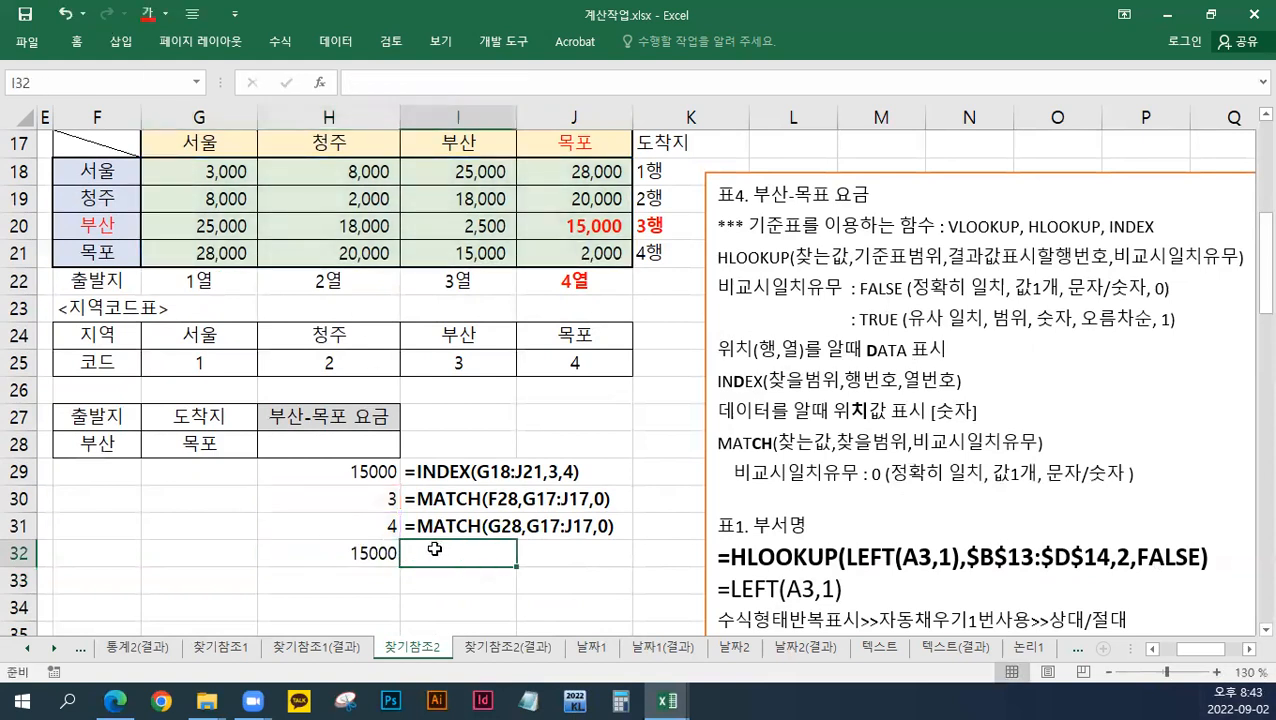
pyautogui.write("'")
pyautogui.write('=INDEX(G18:J21,H30,H31)')
pyautogui.hotkey('ctrl', 'Return')
pyautogui.hotkey('ctrl', 'b')
# Step: Review the MATCH formulas in H30 and H31 that supply the row and column numbers
pyautogui.click(324, 575)
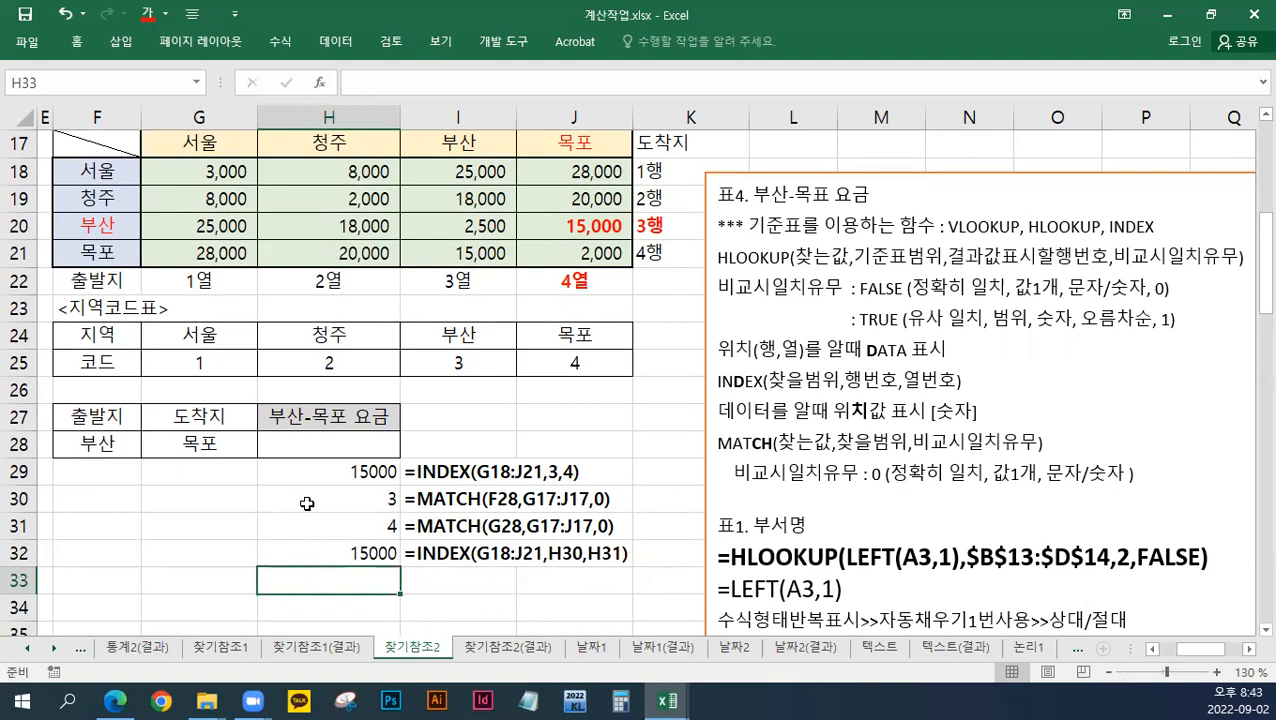
pyautogui.click(300, 500)
pyautogui.click(328, 525)
pyautogui.click(338, 499)
pyautogui.click(330, 526)
pyautogui.click(340, 499)
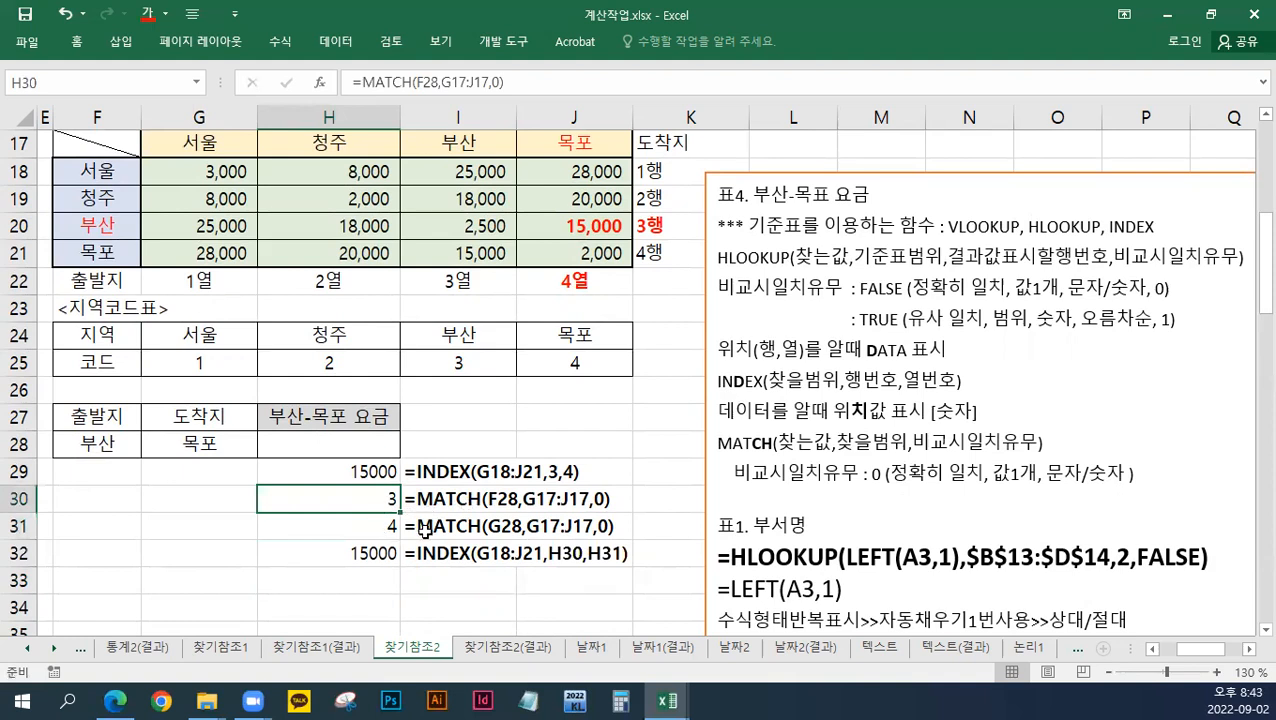
pyautogui.click(378, 526)
# Step: Start an INDEX formula in H33 with the fare range G18:J21 as its array
pyautogui.click(354, 582)
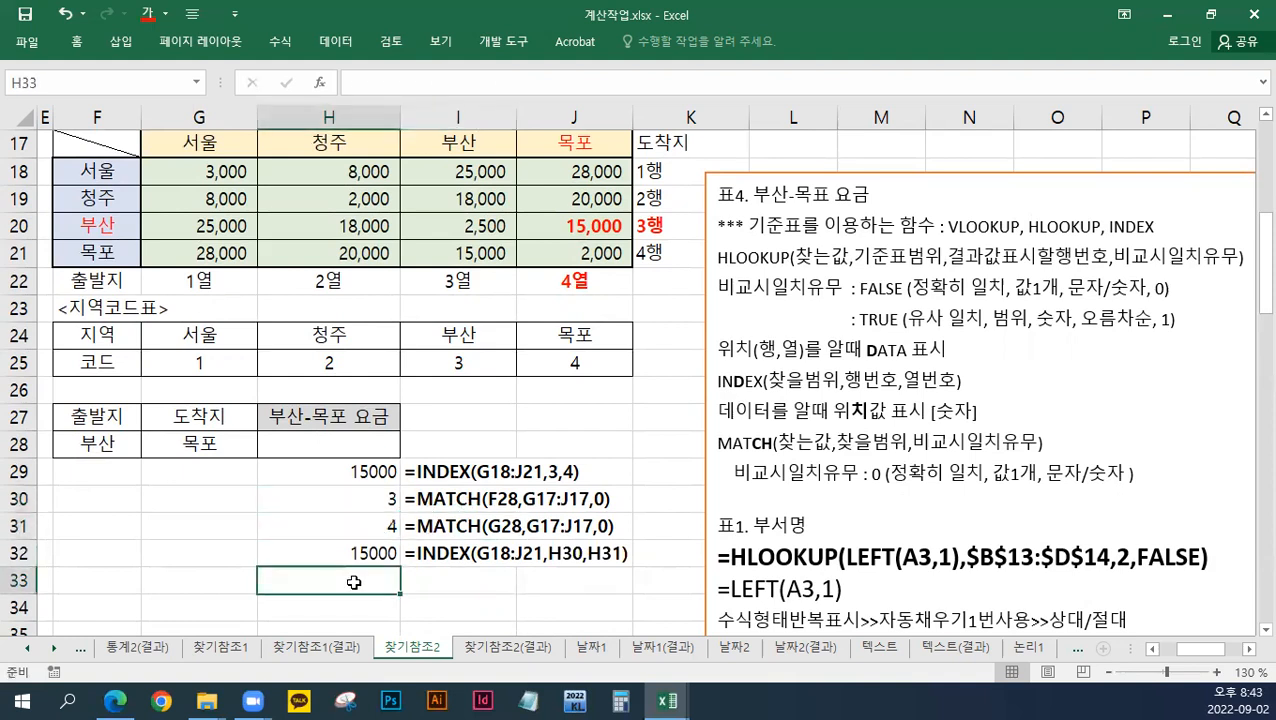
pyautogui.write('=I')
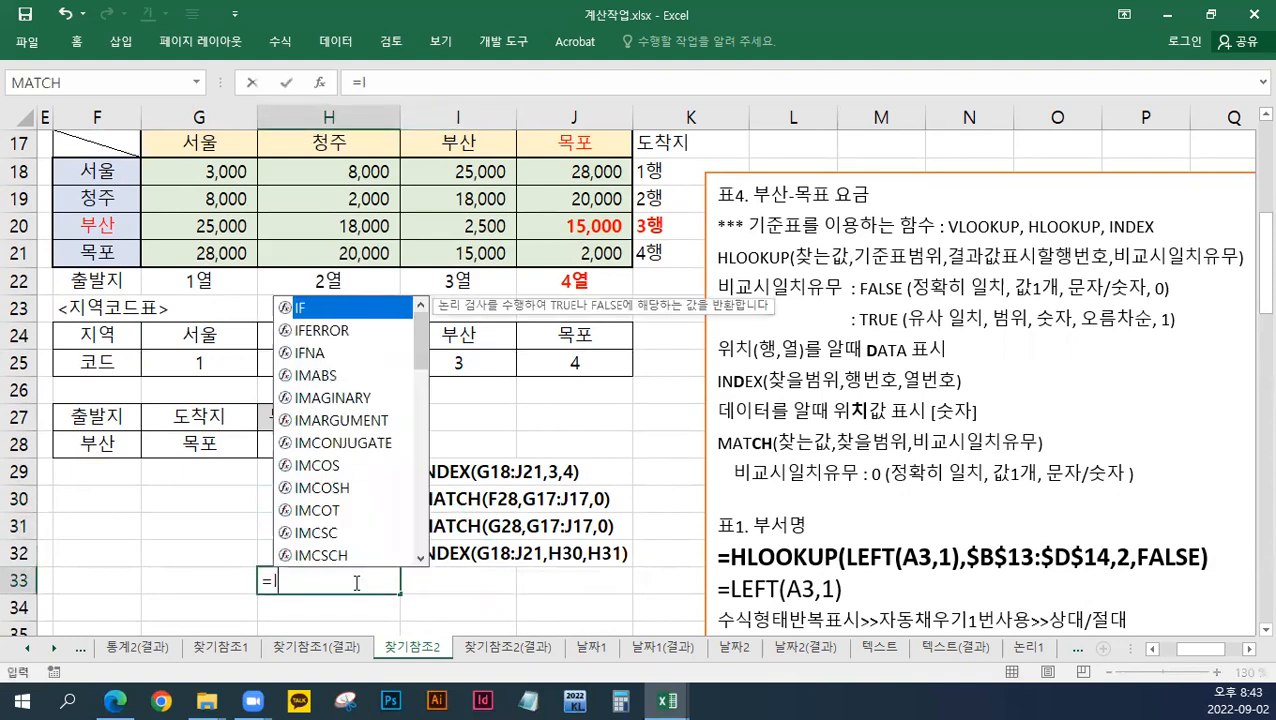
pyautogui.write('NDEX(')
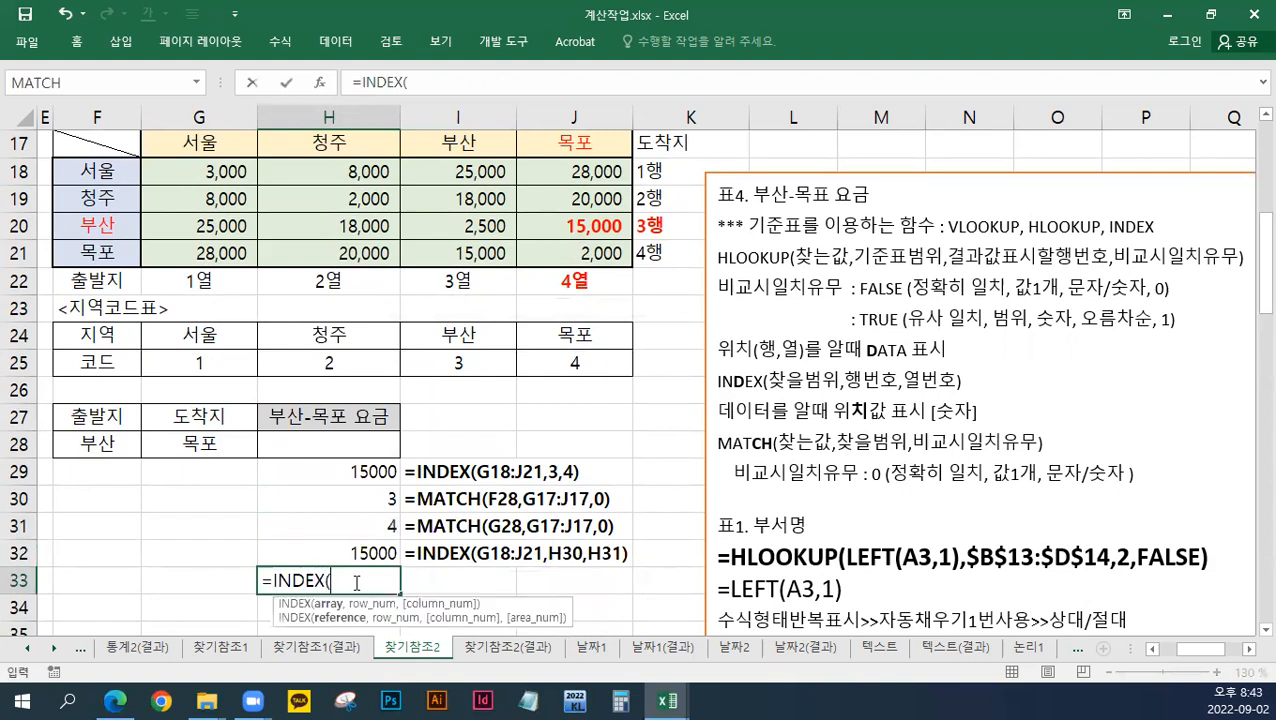
pyautogui.moveTo(214, 168); pyautogui.dragTo(538, 256)
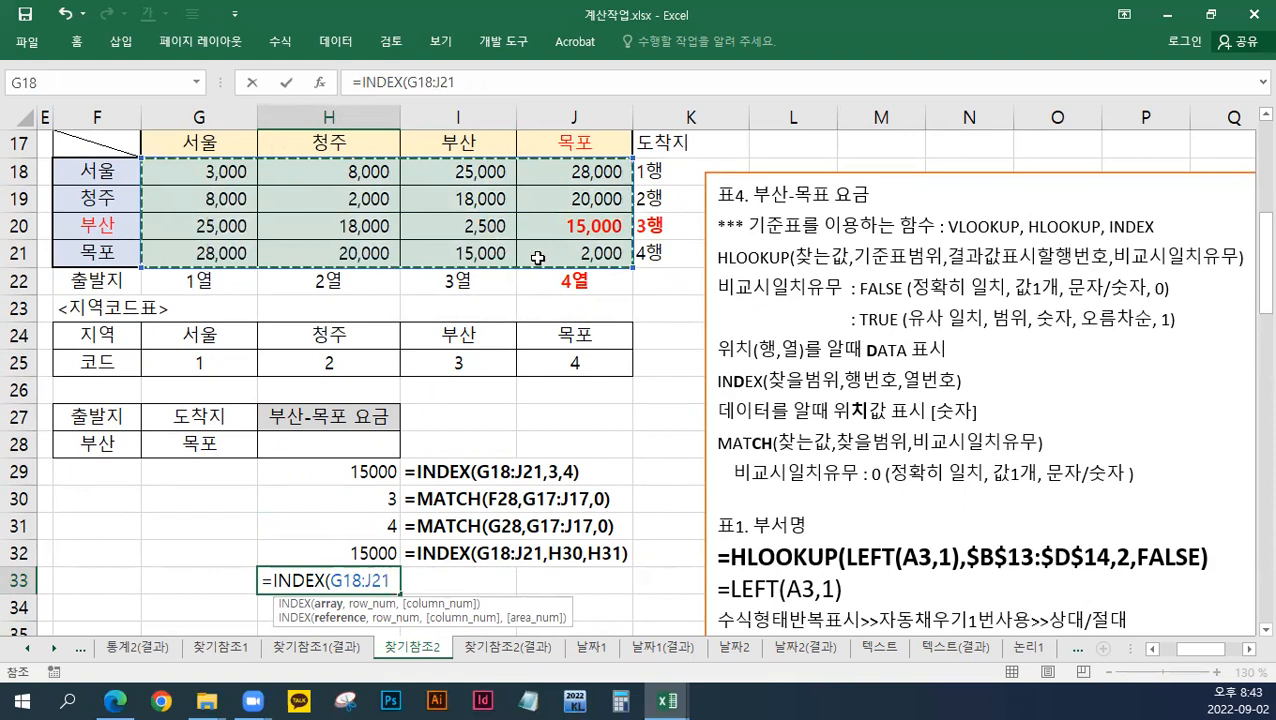
pyautogui.write(',')
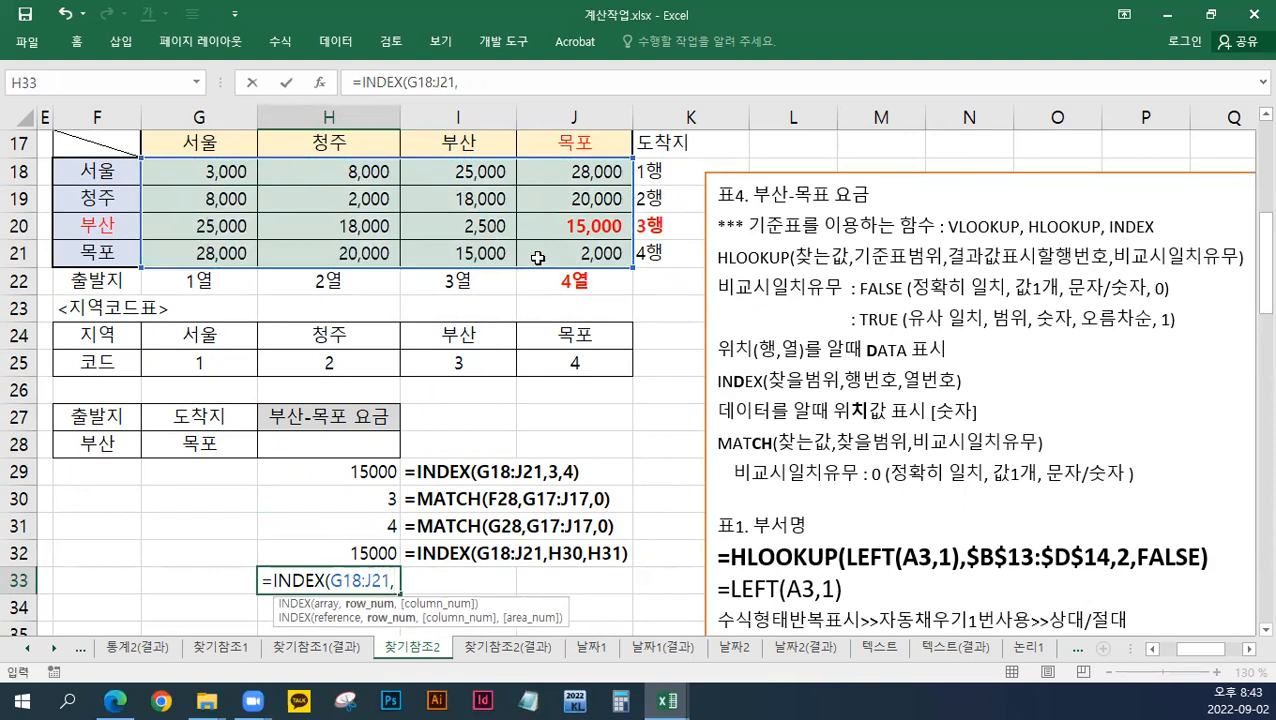
# Step: Add MATCH(F28,F18:F21,0) as the row number of the INDEX formula in H33
pyautogui.write('MATCH')
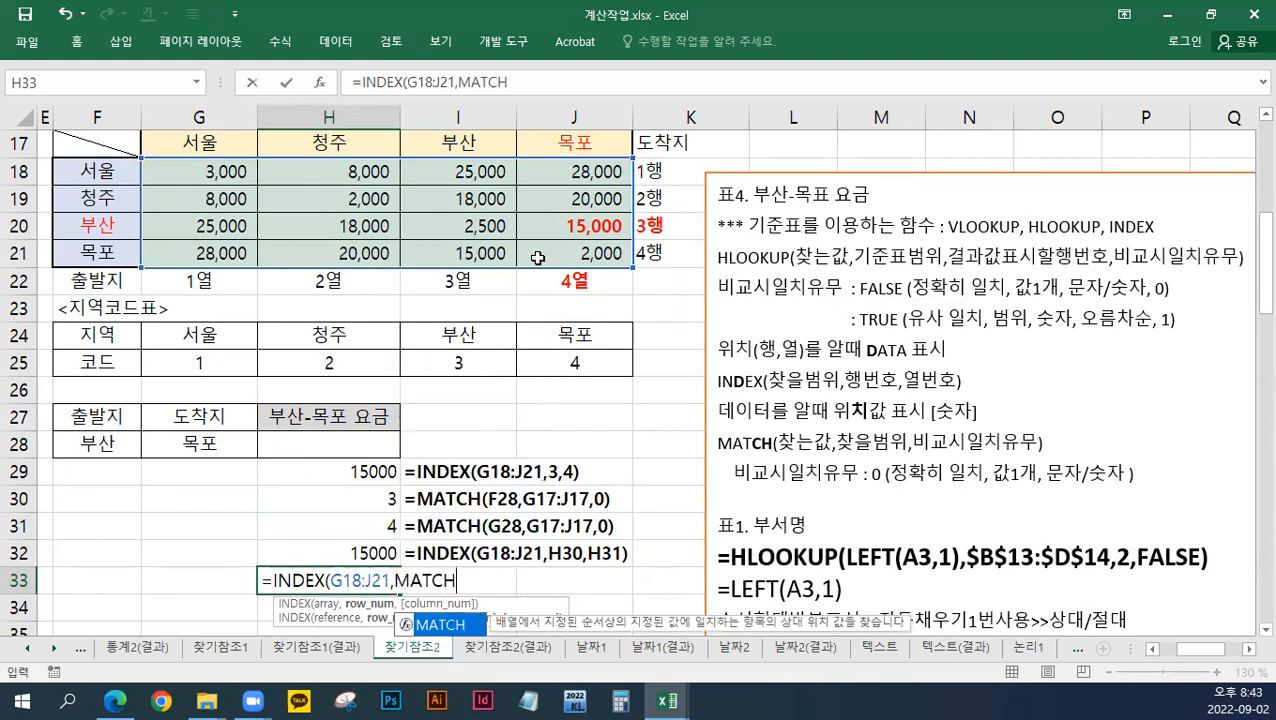
pyautogui.write('(')
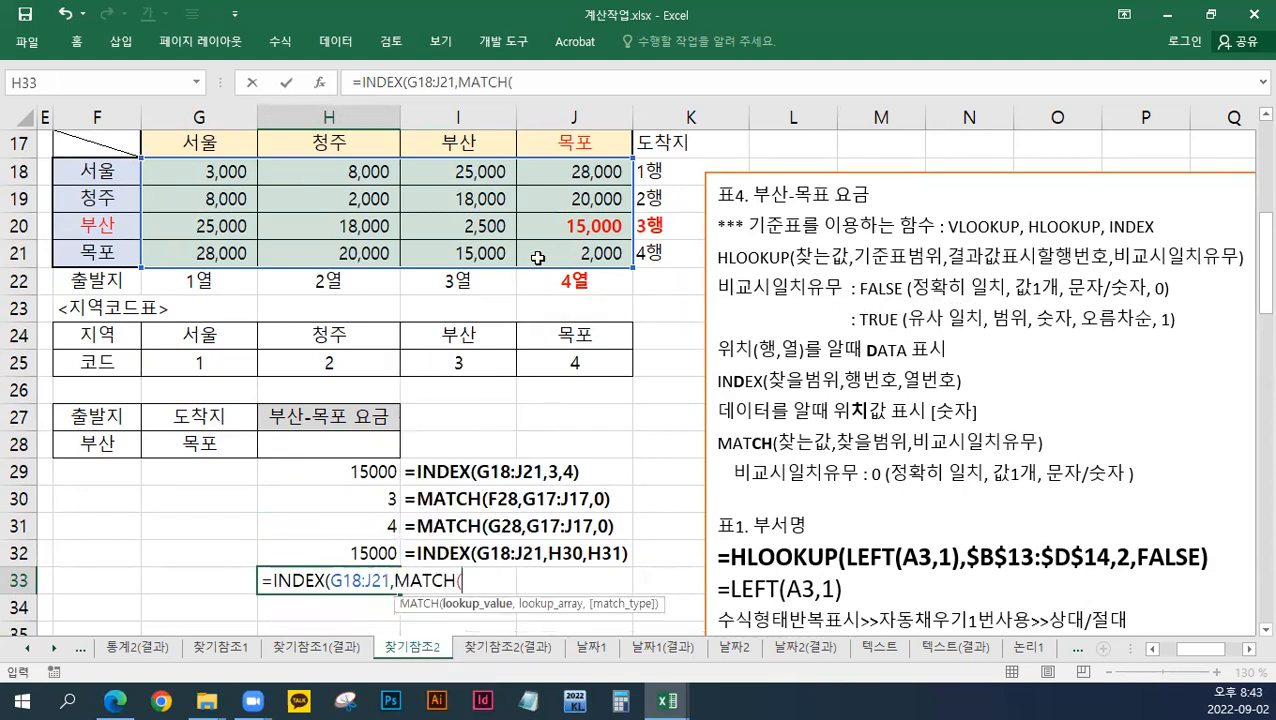
pyautogui.click(134, 449)
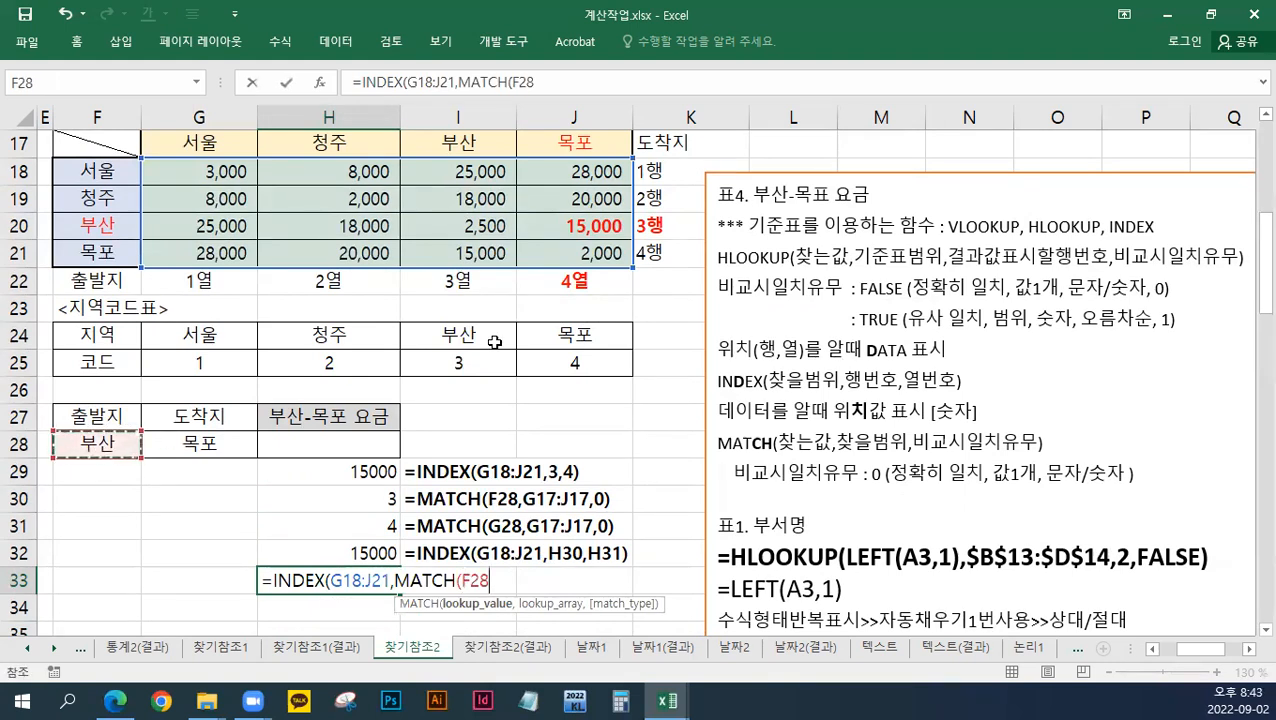
pyautogui.write(',')
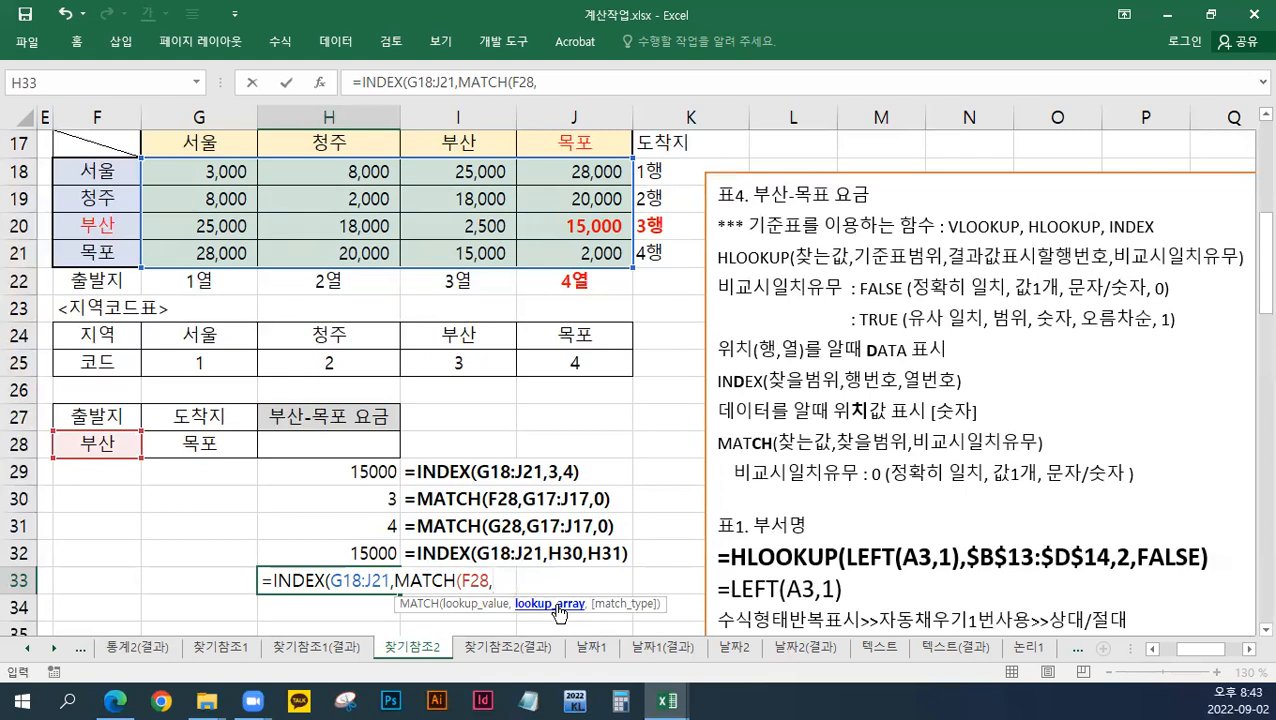
pyautogui.click(117, 185)
pyautogui.moveTo(117, 185); pyautogui.dragTo(120, 253)
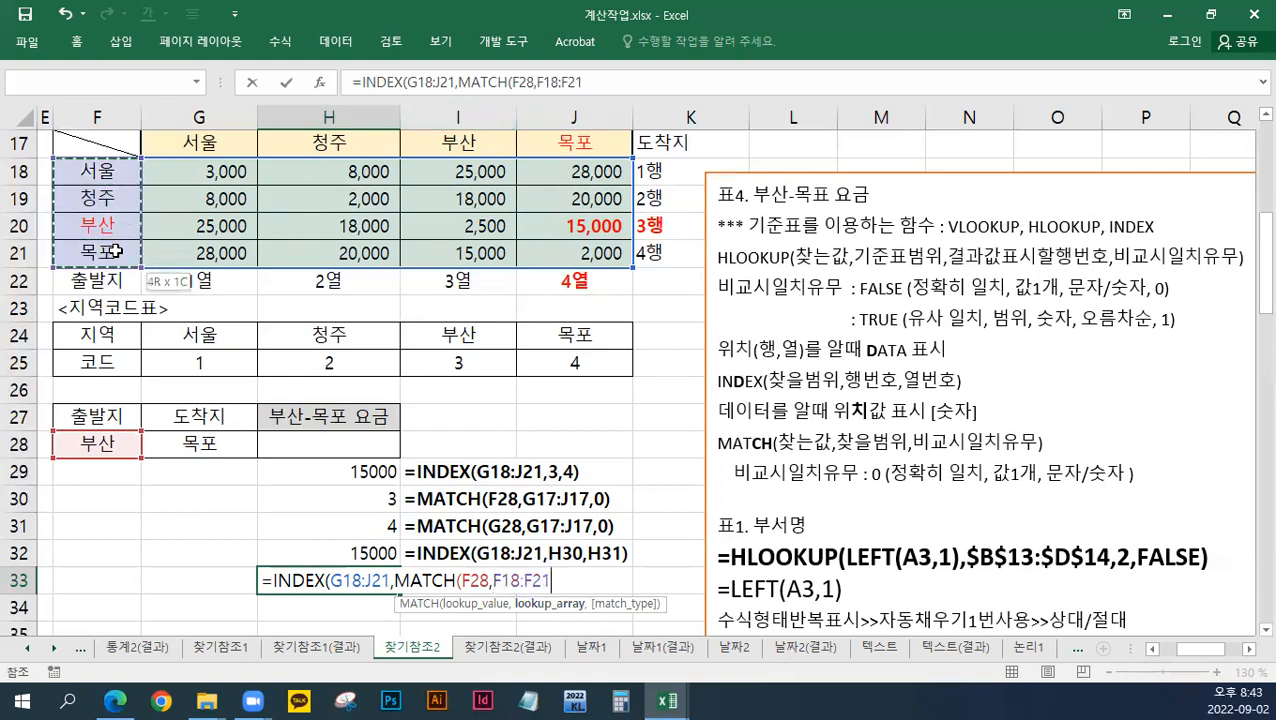
pyautogui.write(',')
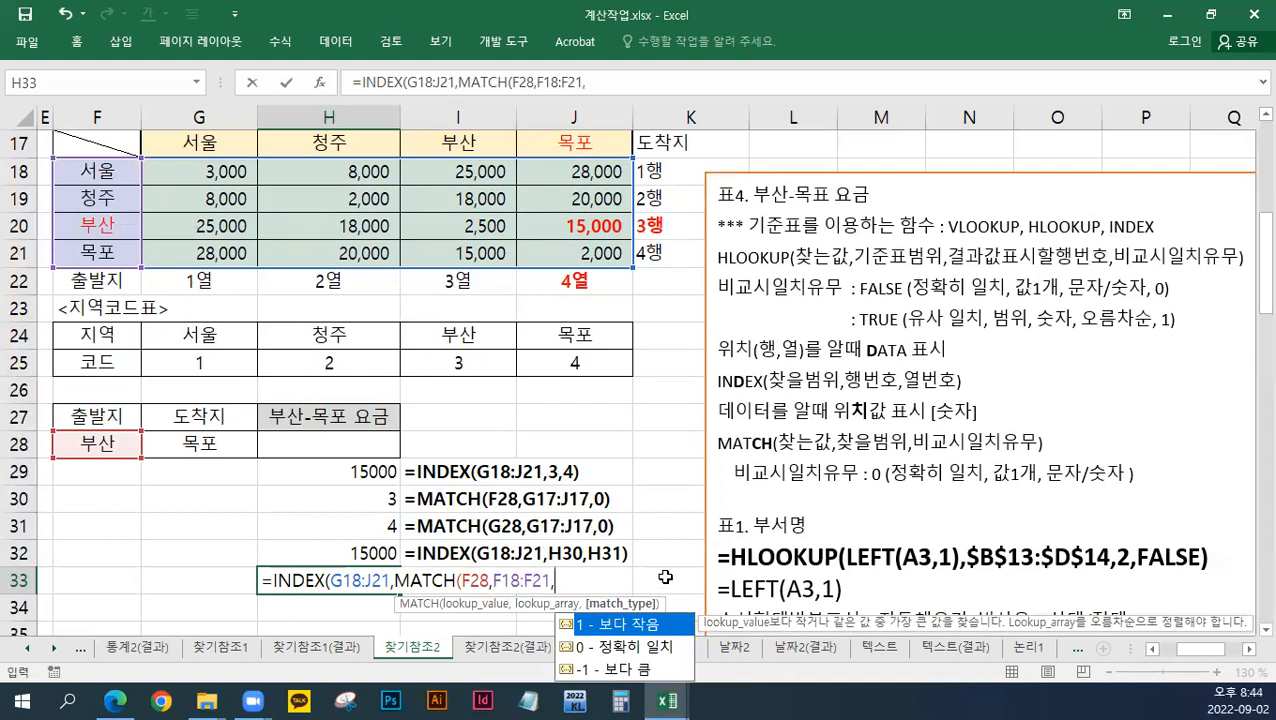
pyautogui.write('0),')
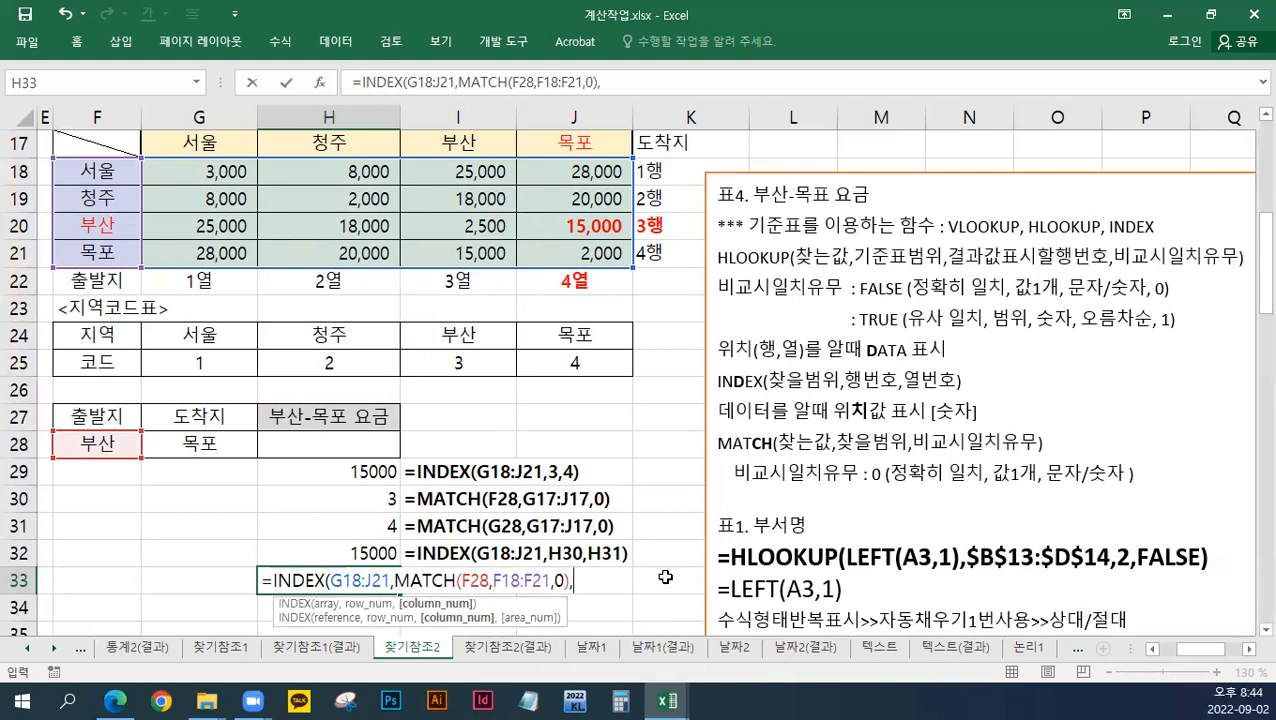
# Step: Add MATCH(G28,G17:J17,0) as the column number and complete the nested INDEX formula in H33
pyautogui.write('MATCH(')
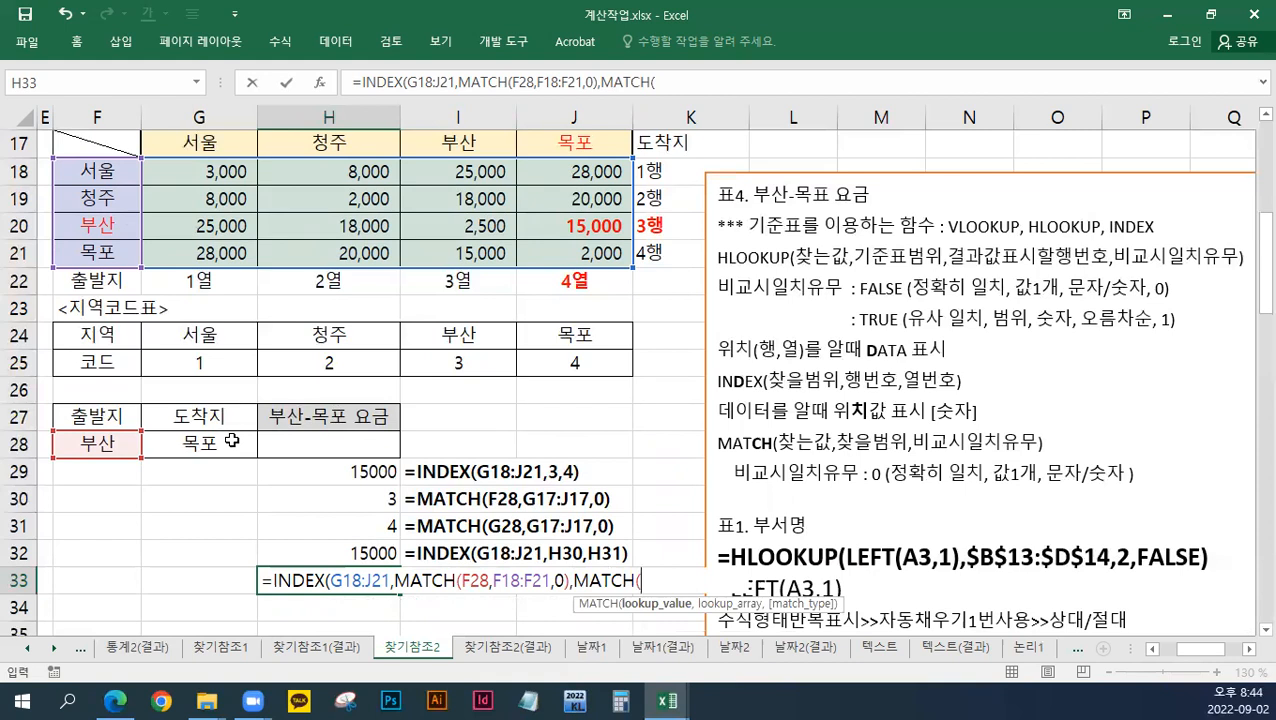
pyautogui.click(231, 440)
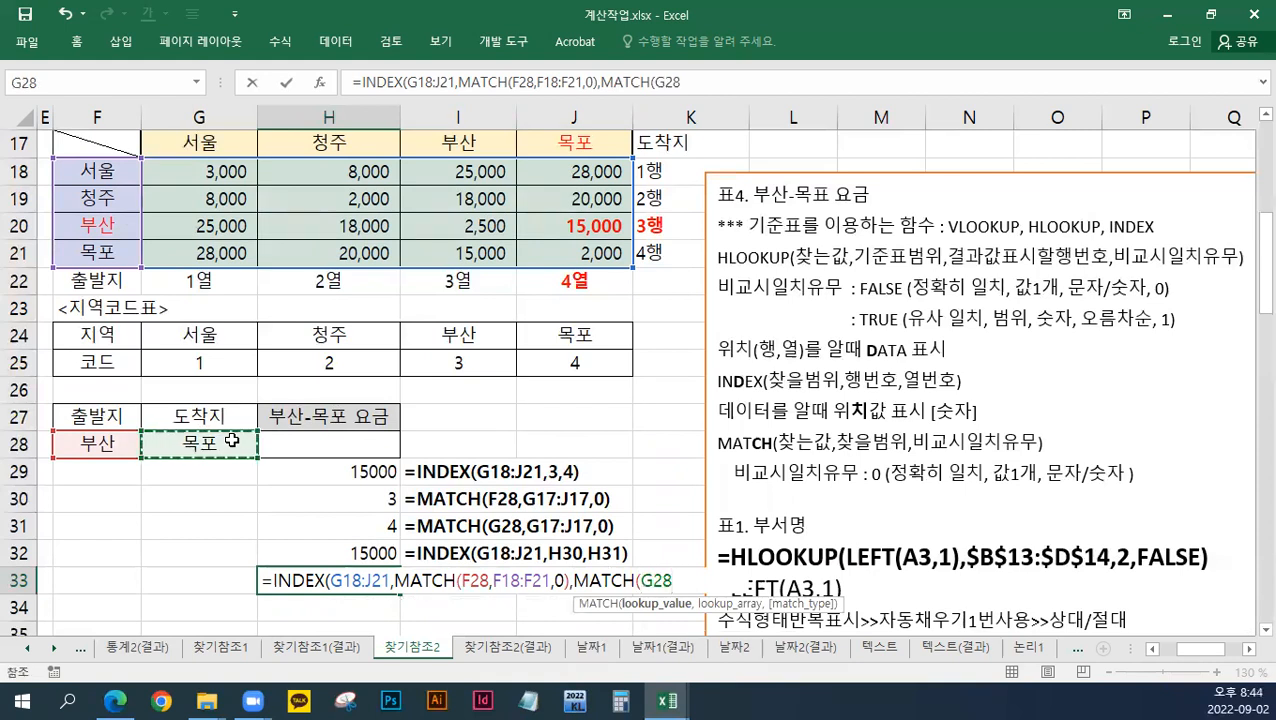
pyautogui.write(',')
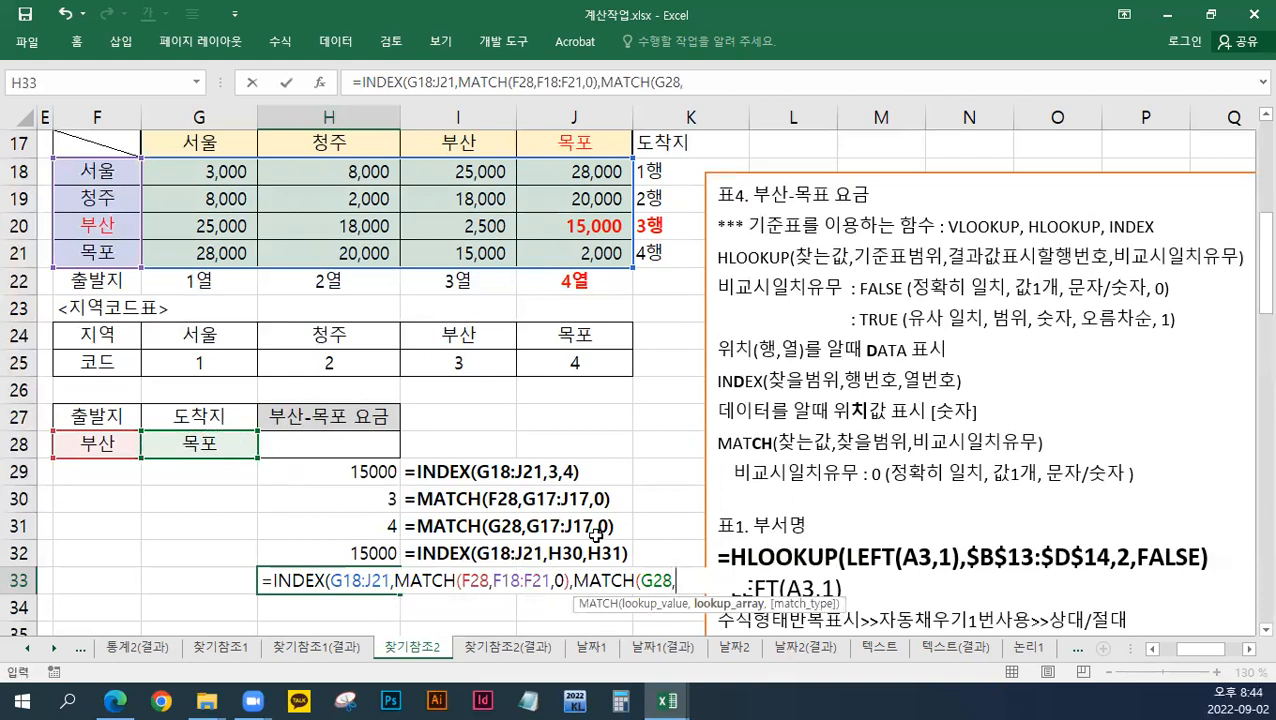
pyautogui.moveTo(200, 145); pyautogui.dragTo(551, 147)
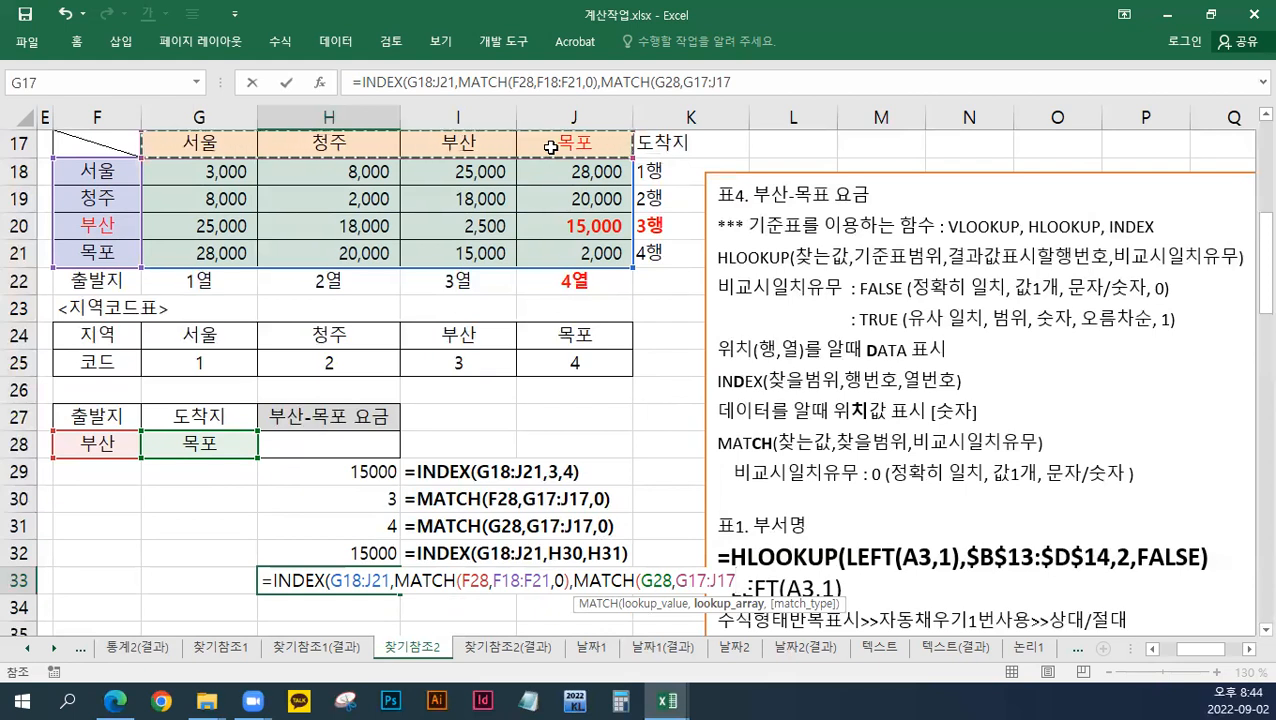
pyautogui.write(',')
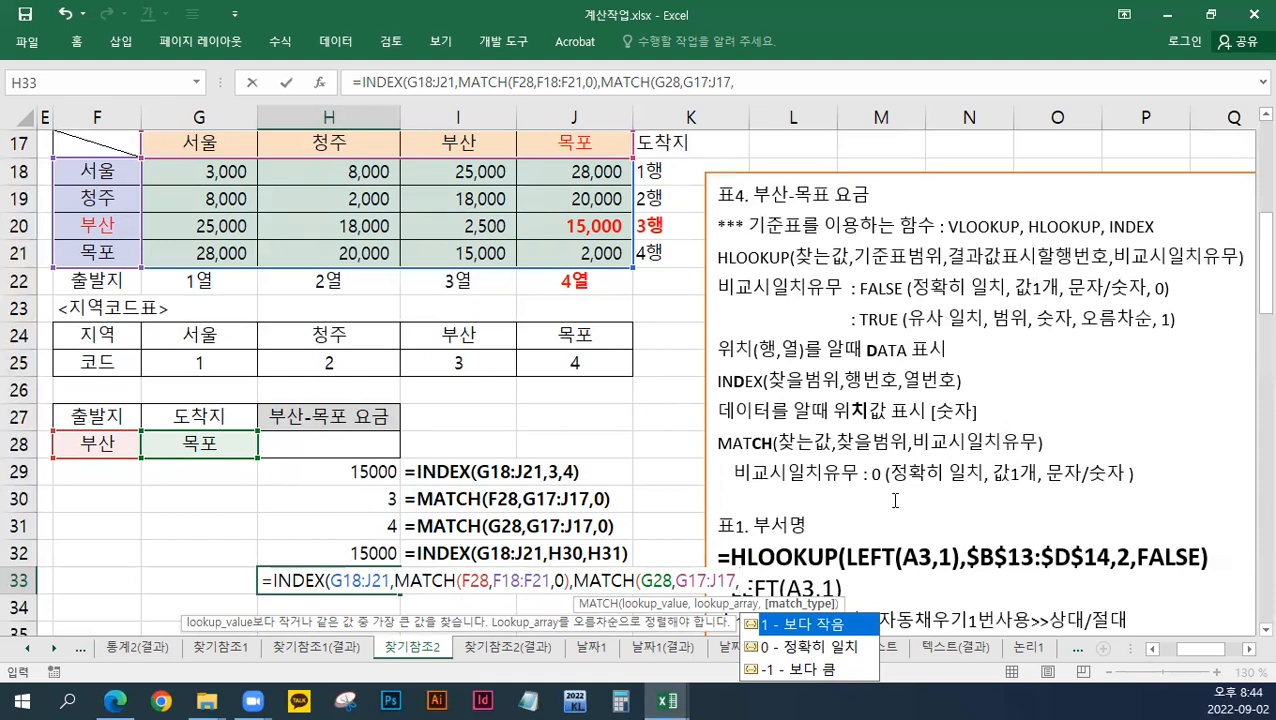
pyautogui.write('0')
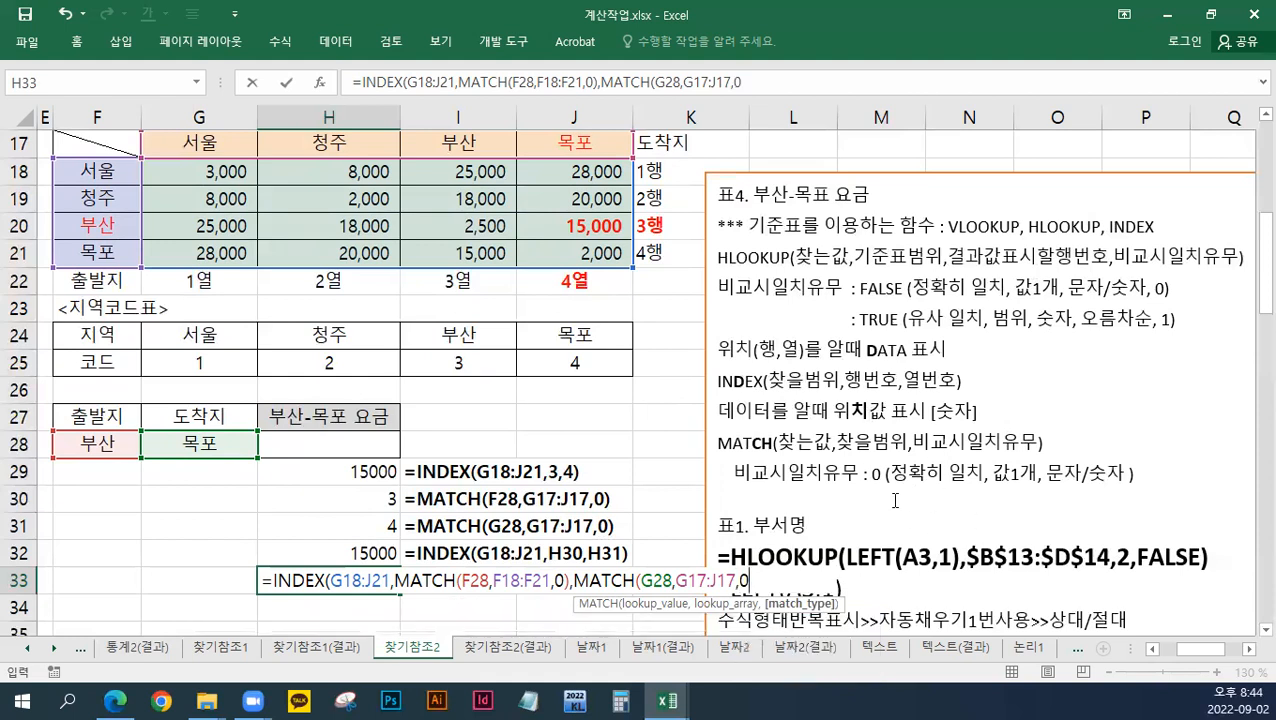
pyautogui.write('))')
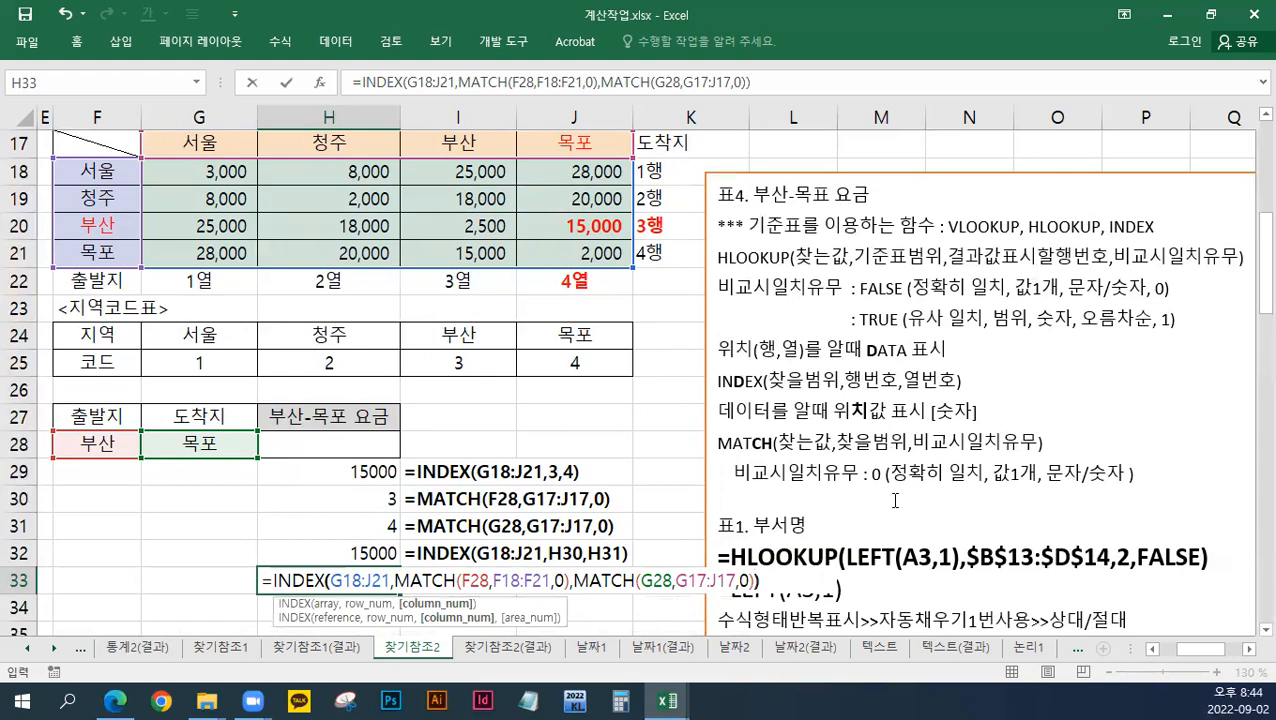
pyautogui.press('Return')
pyautogui.press('Up')
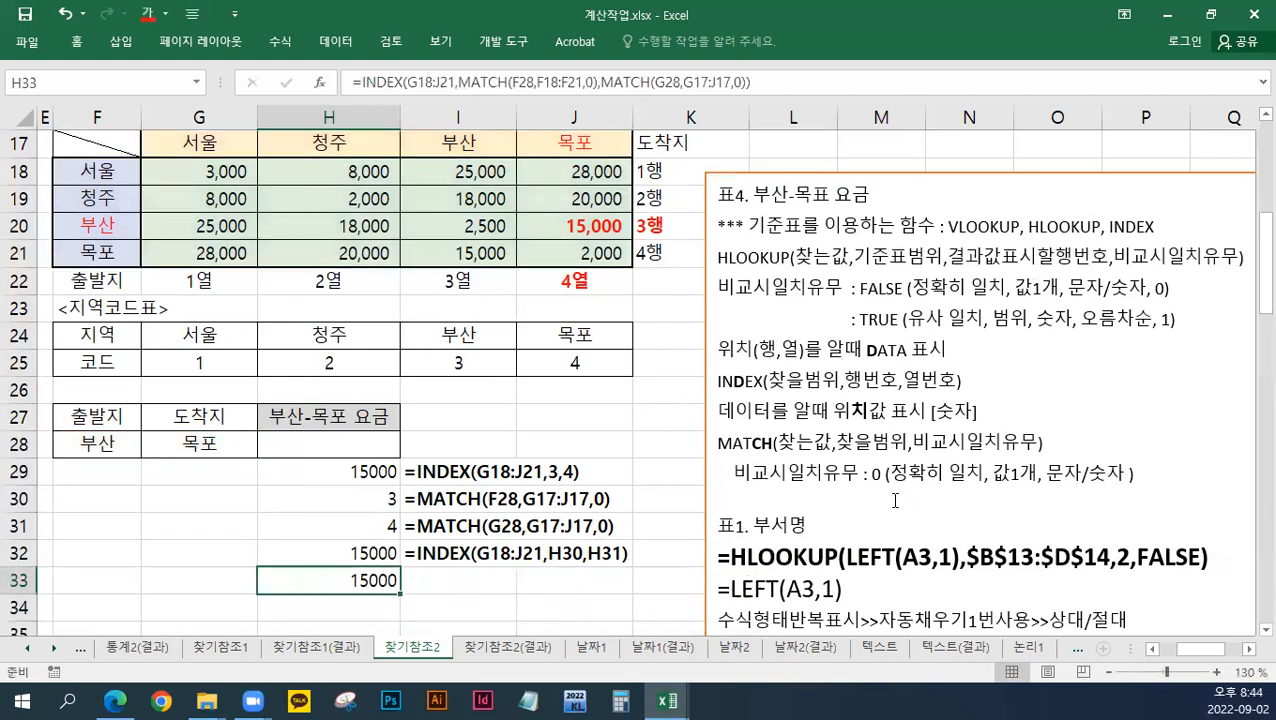
# Step: Copy the H33 formula as bold literal text into H34 and move that text to F34
pyautogui.moveTo(760, 83); pyautogui.dragTo(350, 83)
pyautogui.hotkey('ctrl', 'c')
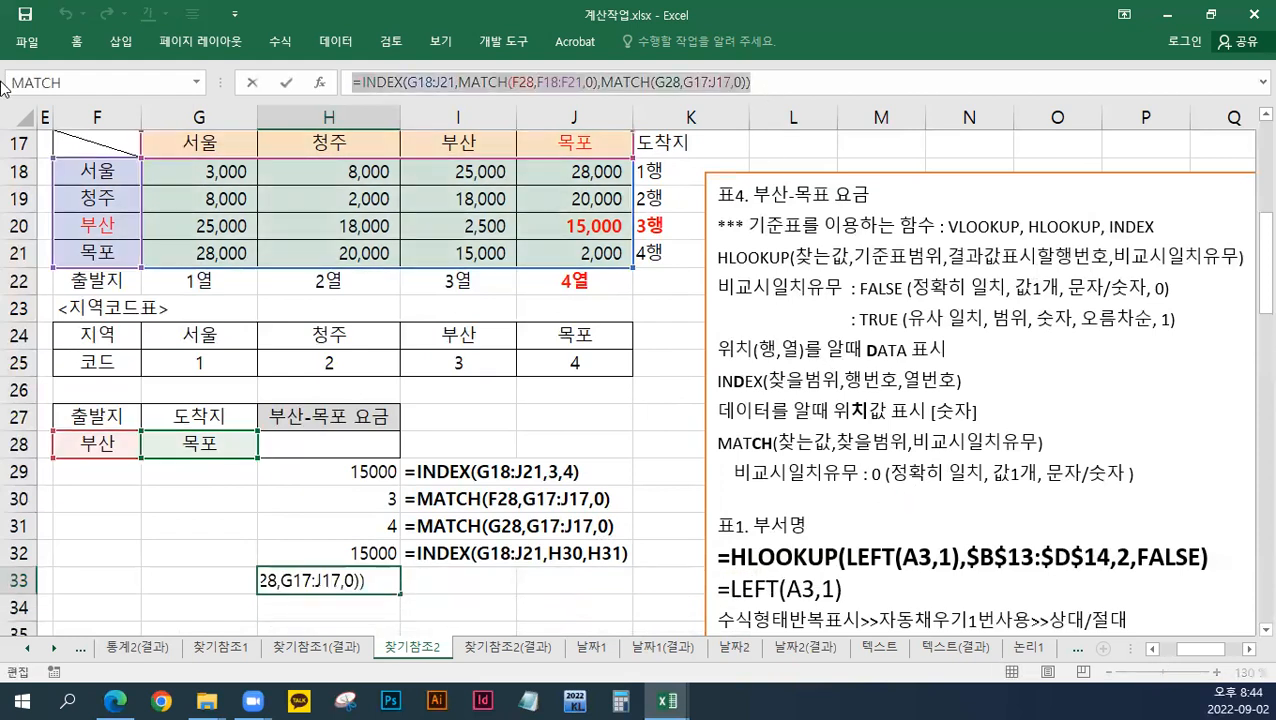
pyautogui.press('Escape')
pyautogui.click(288, 600)
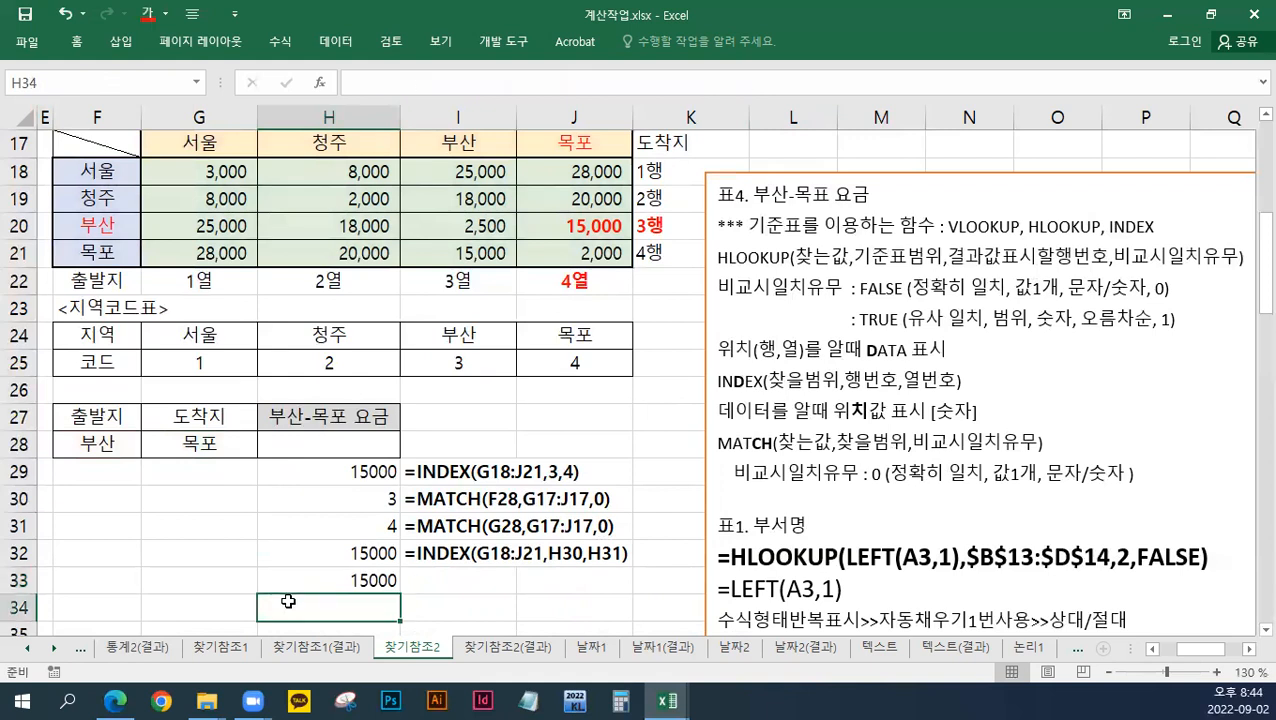
pyautogui.write("'")
pyautogui.hotkey('ctrl', 'v')
pyautogui.press('Return')
pyautogui.press('Up')
pyautogui.moveTo(298, 592); pyautogui.dragTo(93, 600)
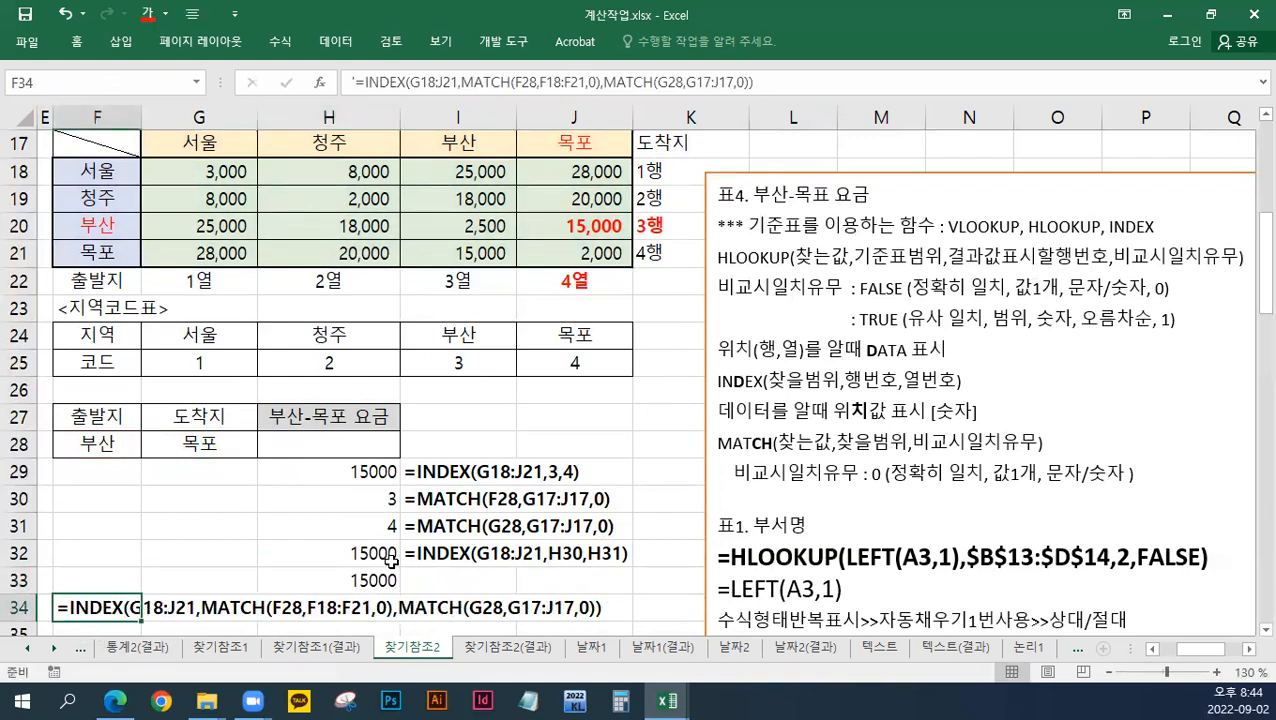
# Step: Review the nested formula in H33 against the fare table and the <지역코드표> range F23:J25
pyautogui.scroll(-1, 390, 562)
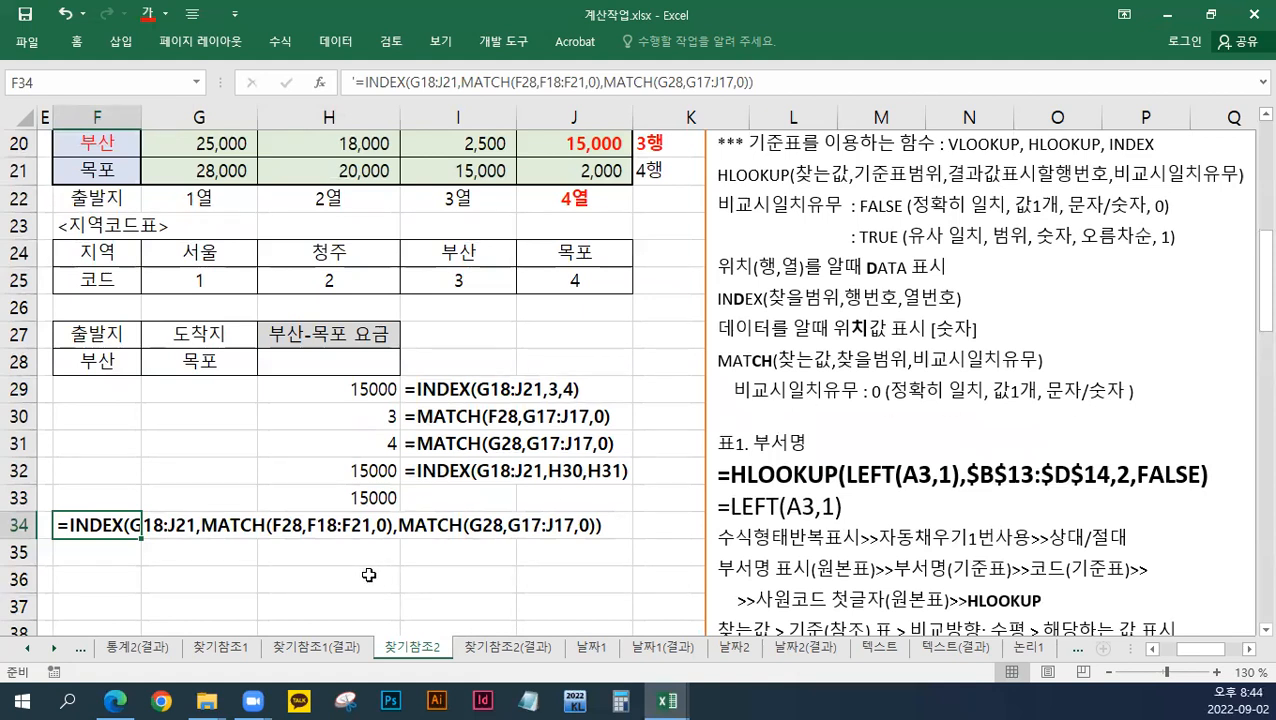
pyautogui.click(184, 556)
pyautogui.click(311, 503)
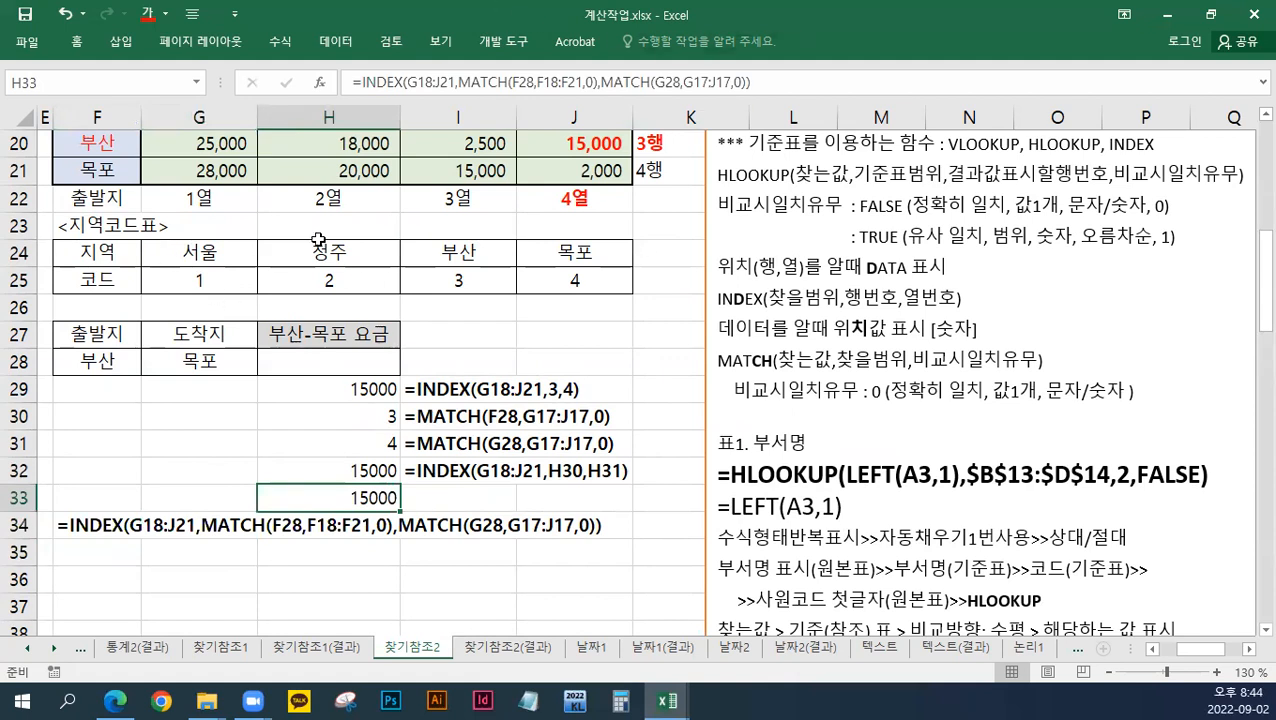
pyautogui.scroll(2, 1045, 365)
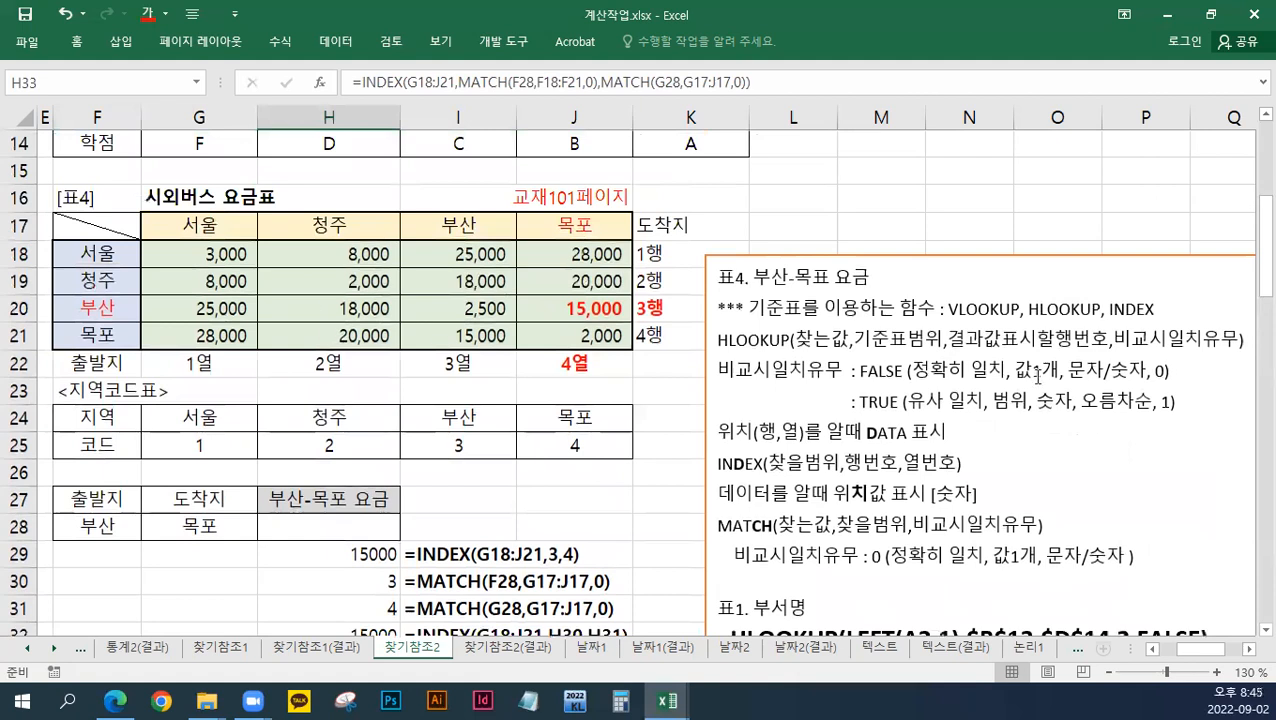
pyautogui.scroll(-1, 1040, 379)
pyautogui.scroll(-1, 1040, 379)
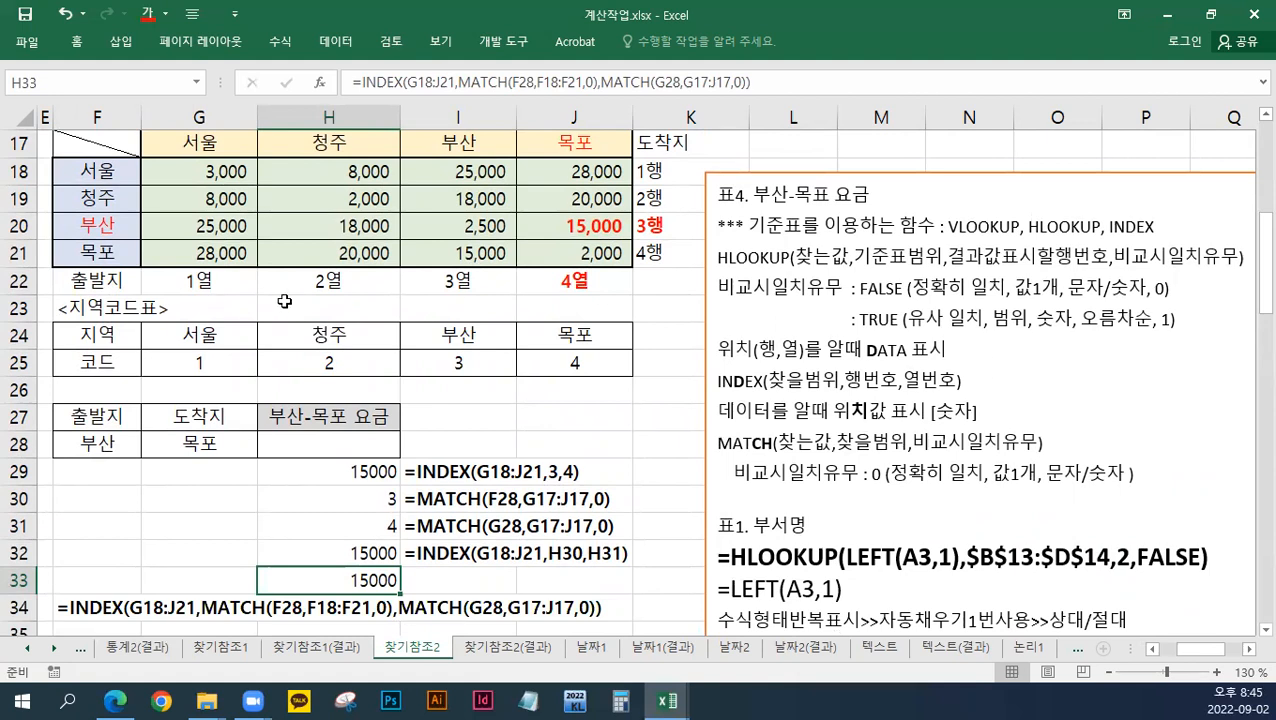
pyautogui.moveTo(95, 305); pyautogui.dragTo(604, 372)
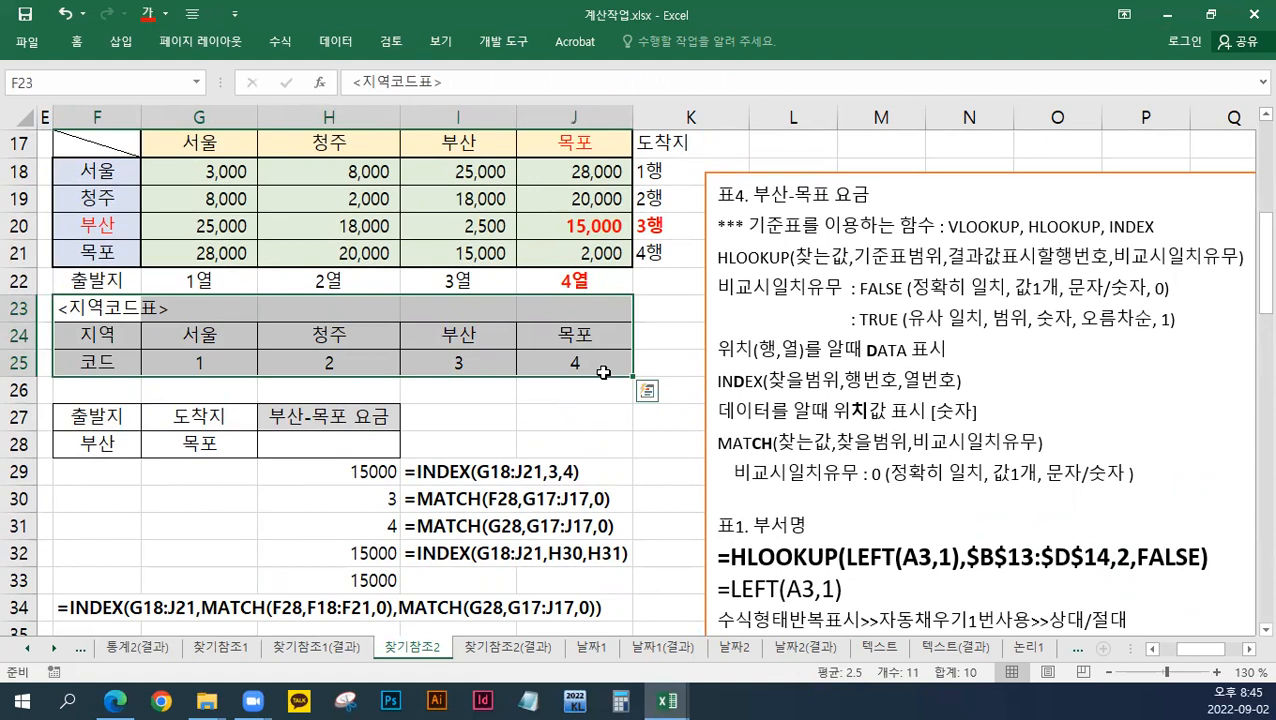
pyautogui.click(668, 280)
# Step: Insert a blank line below the "표4. 부산-목표 요금" heading in the notes text box
pyautogui.click(900, 195)
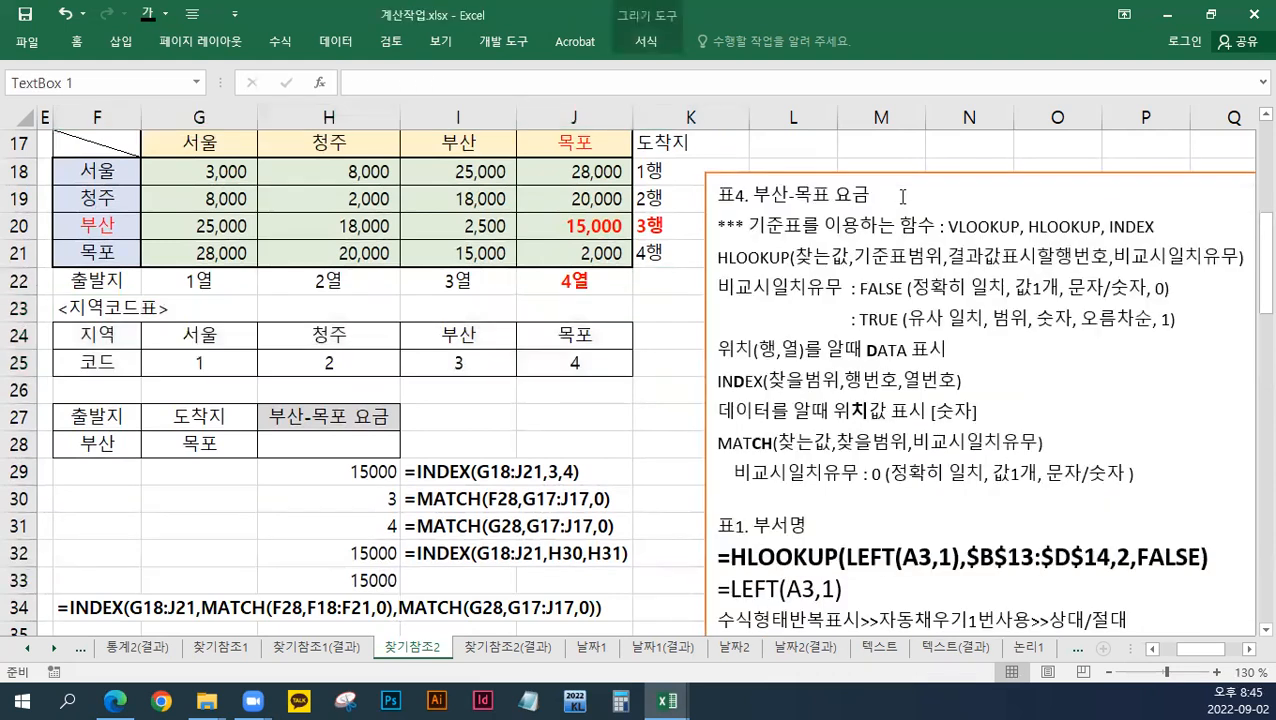
pyautogui.press('Return')
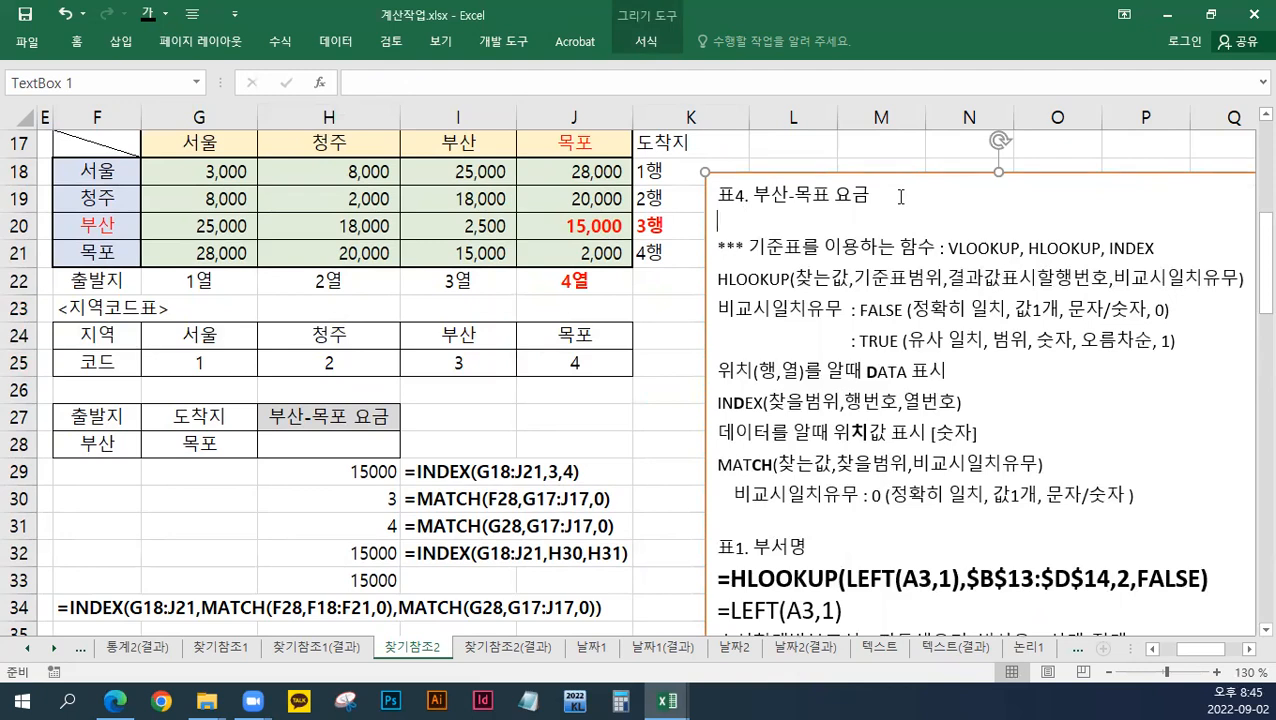
pyautogui.scroll(1, 900, 196)
pyautogui.scroll(-1, 900, 197)
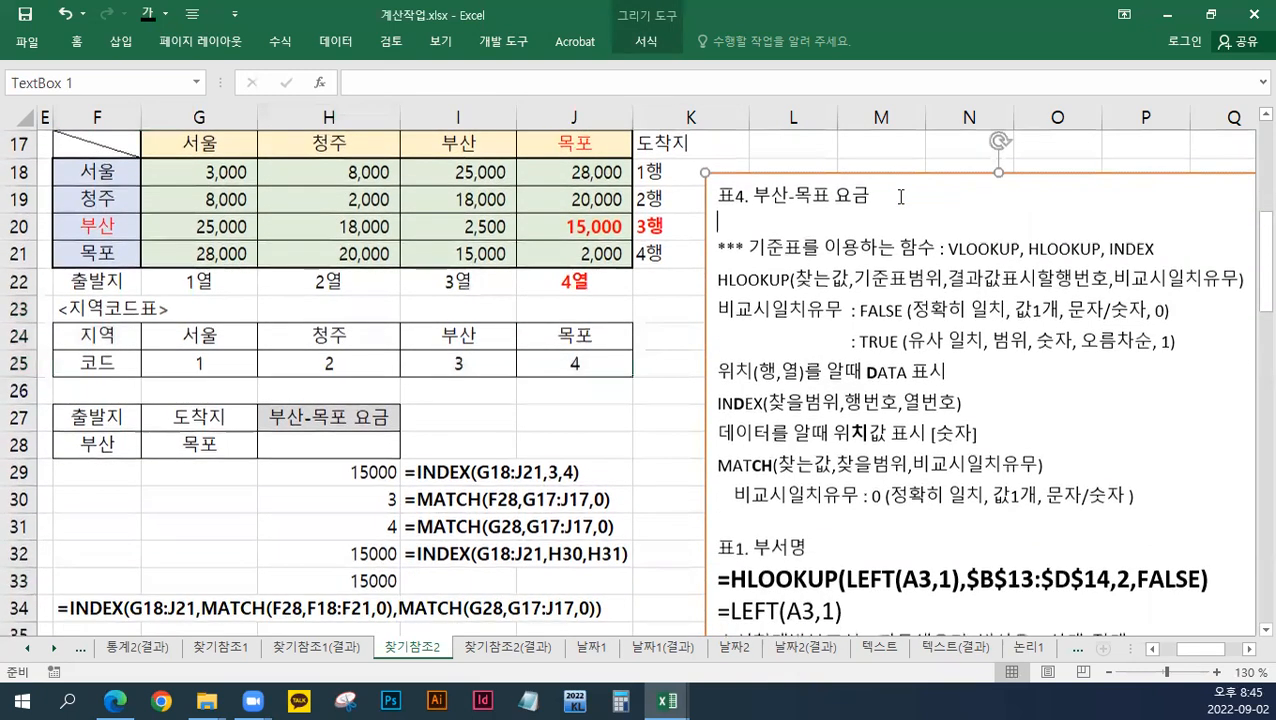
# Step: Examine the fare range G18:J21, its row and column headings, and how the region code table G24:J25 maps regions to codes
pyautogui.scroll(1, 1234, 118)
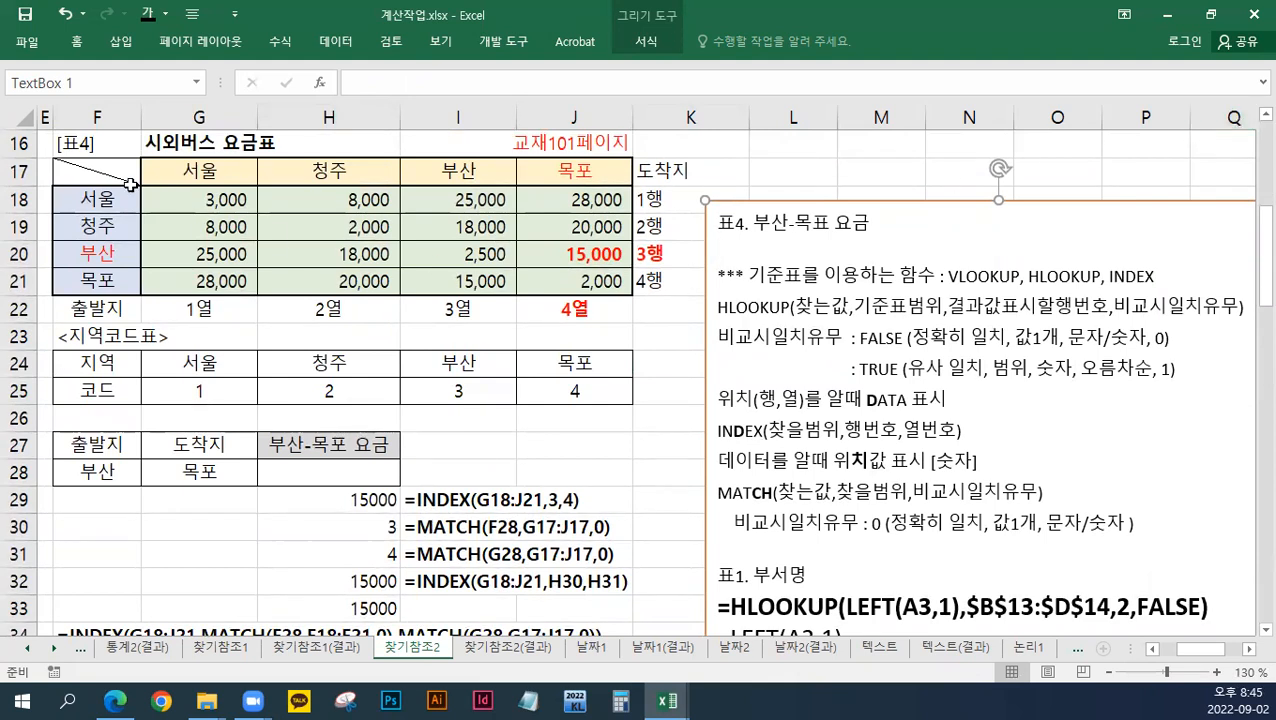
pyautogui.moveTo(171, 197); pyautogui.dragTo(573, 268)
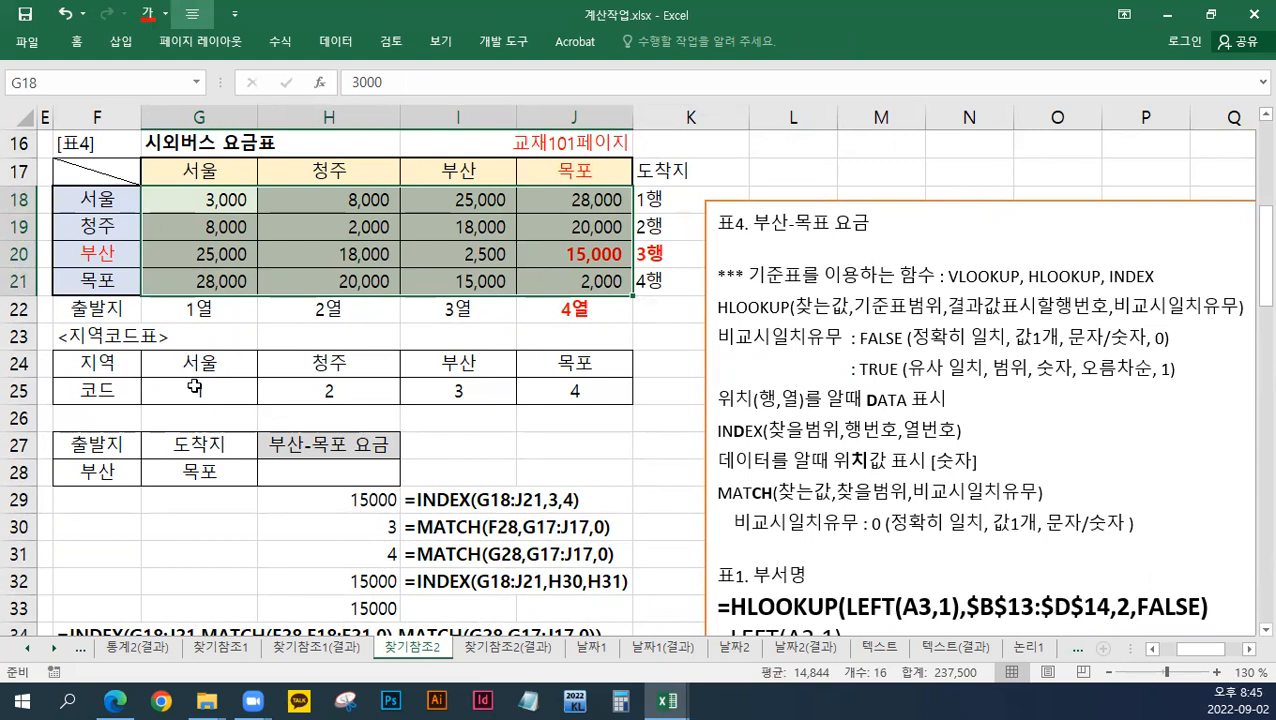
pyautogui.moveTo(200, 355); pyautogui.dragTo(575, 392)
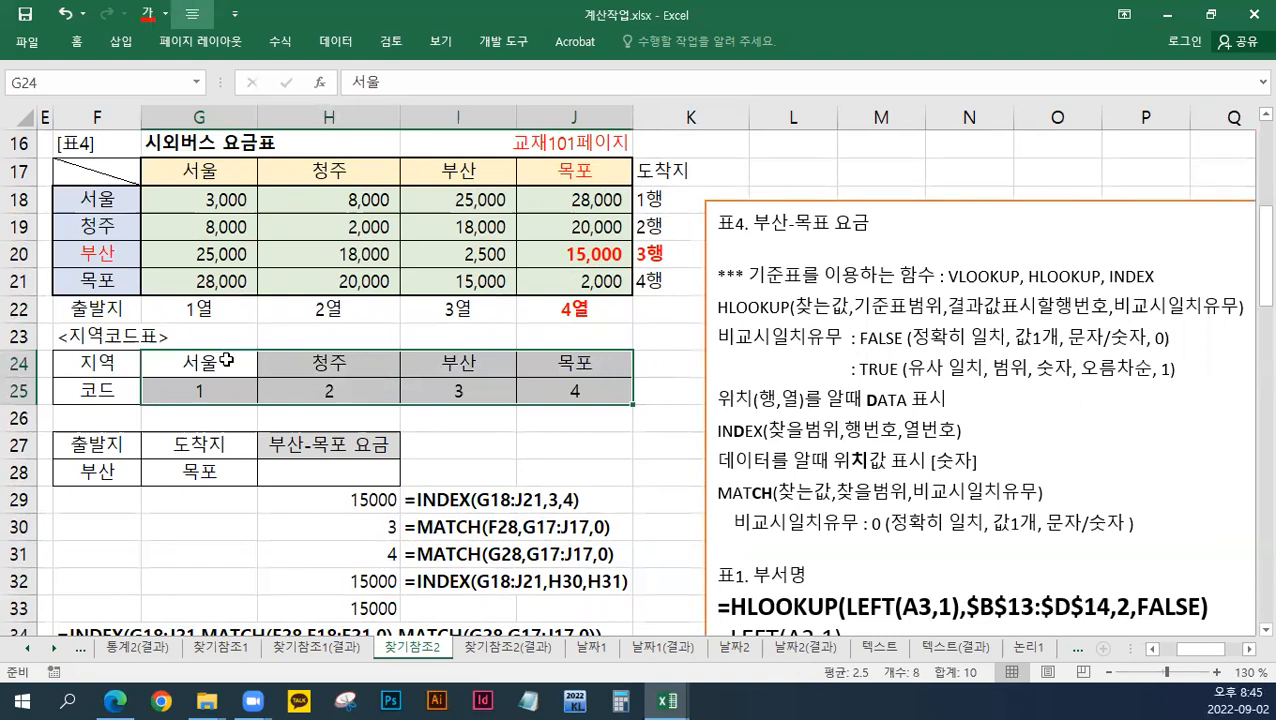
pyautogui.moveTo(106, 202); pyautogui.dragTo(108, 283)
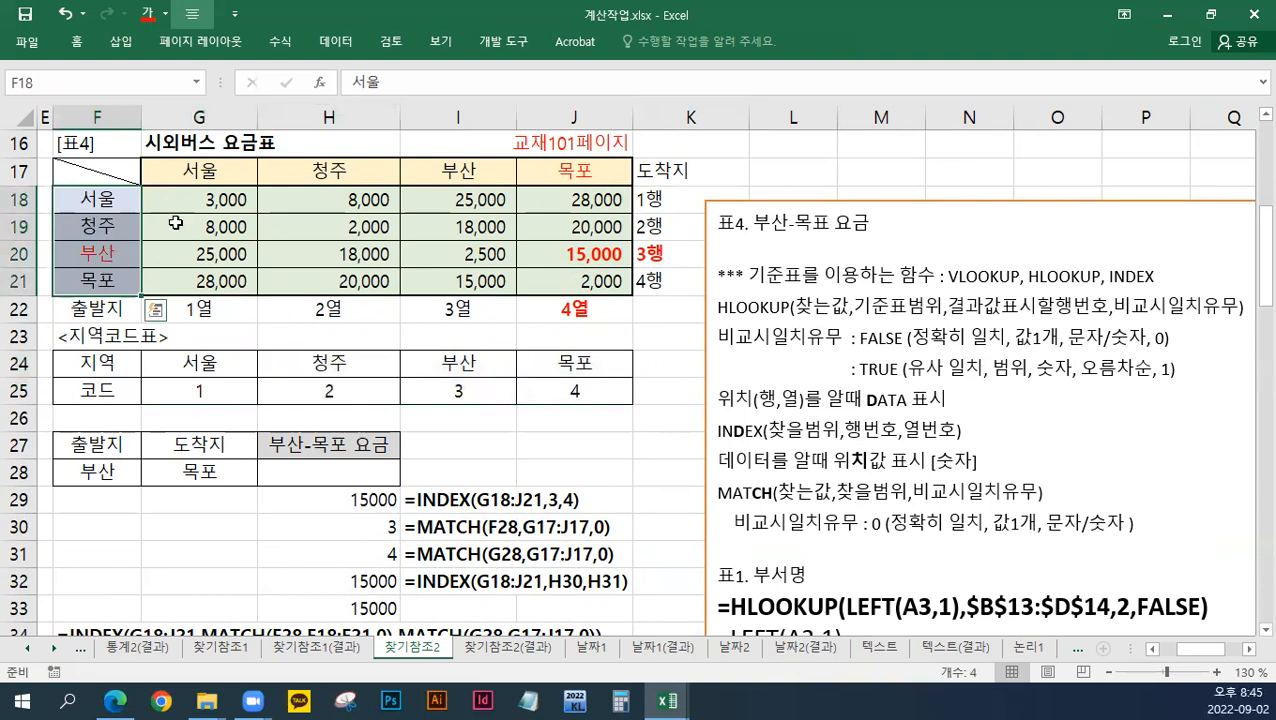
pyautogui.moveTo(195, 172); pyautogui.dragTo(583, 171)
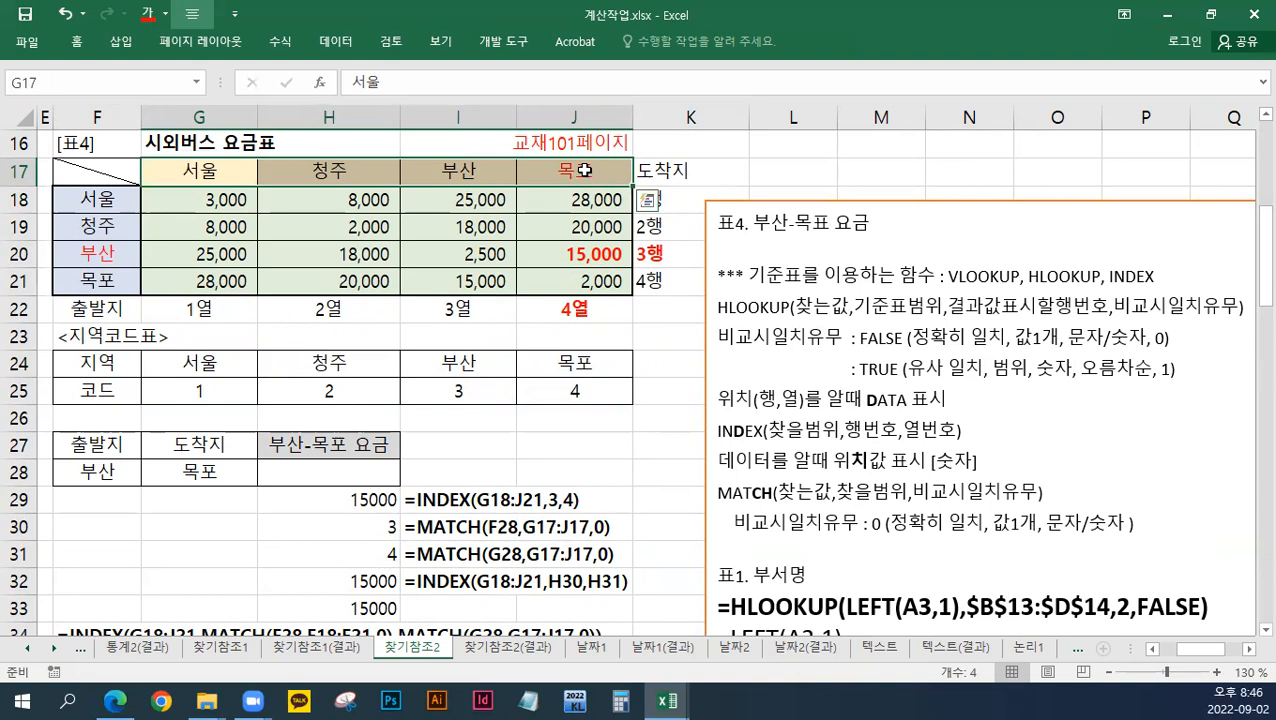
pyautogui.click(309, 477)
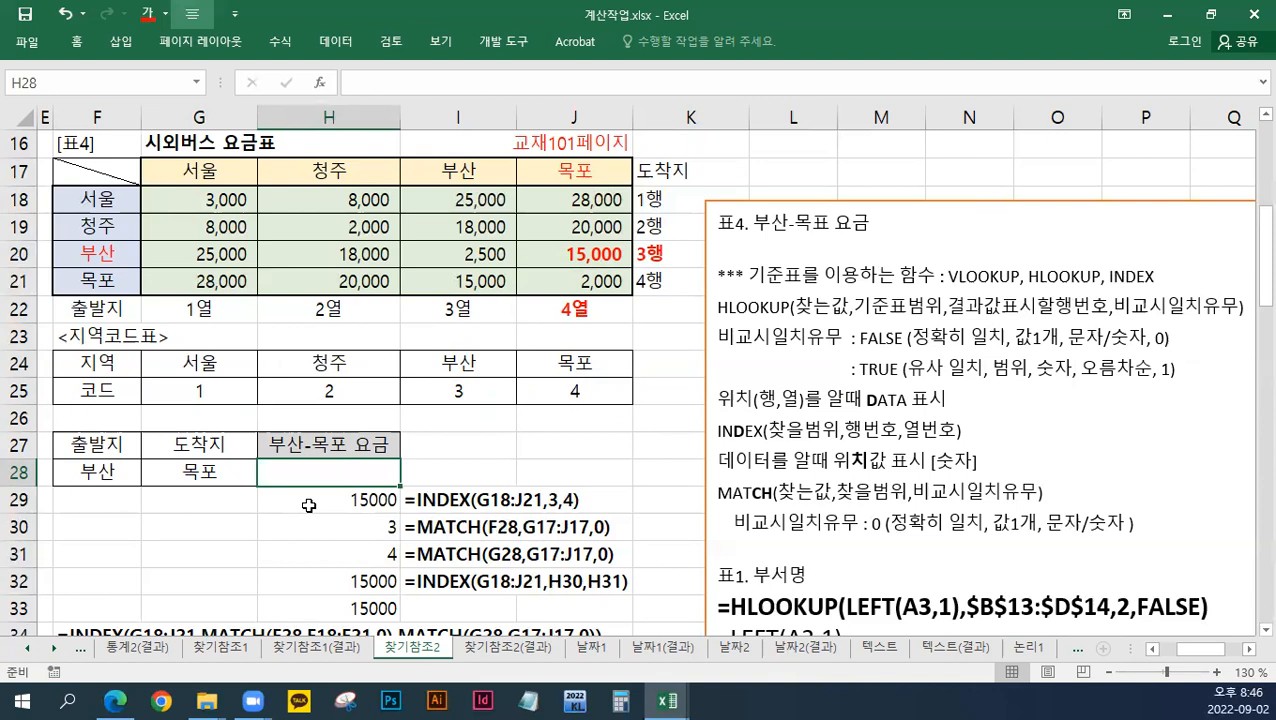
pyautogui.moveTo(462, 395); pyautogui.dragTo(565, 395)
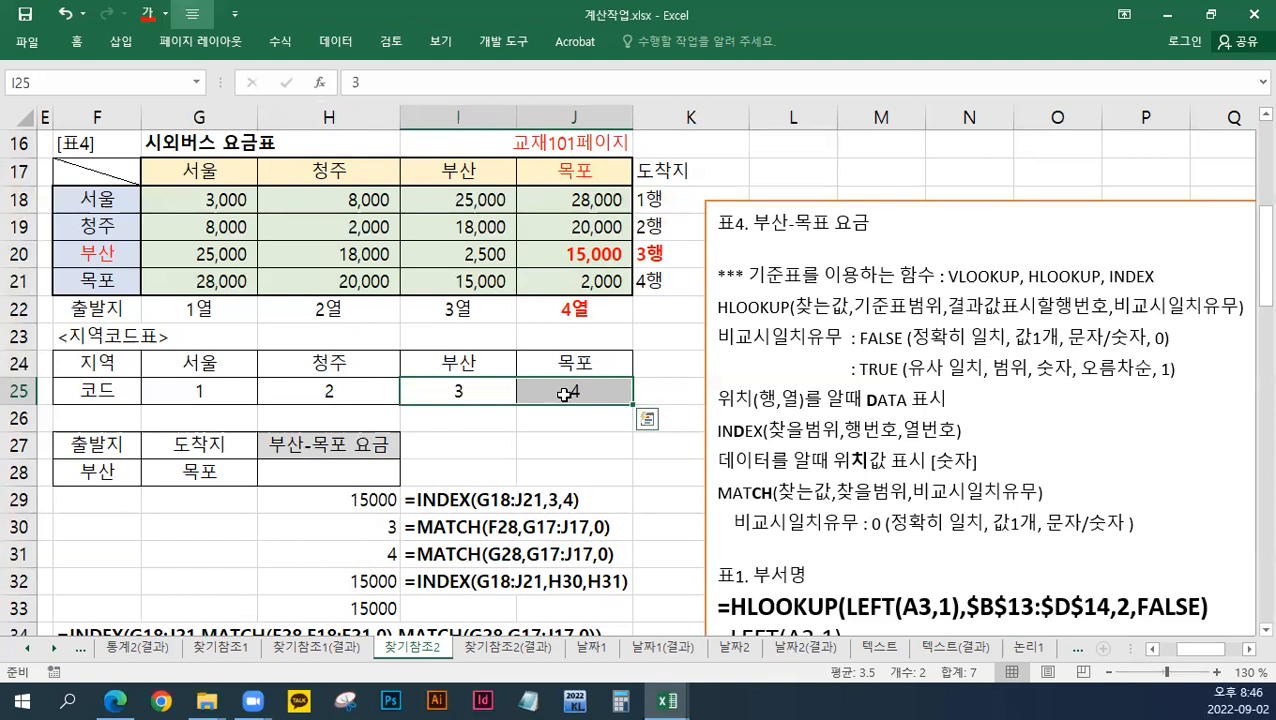
pyautogui.click(113, 475)
pyautogui.moveTo(199, 363); pyautogui.dragTo(460, 392)
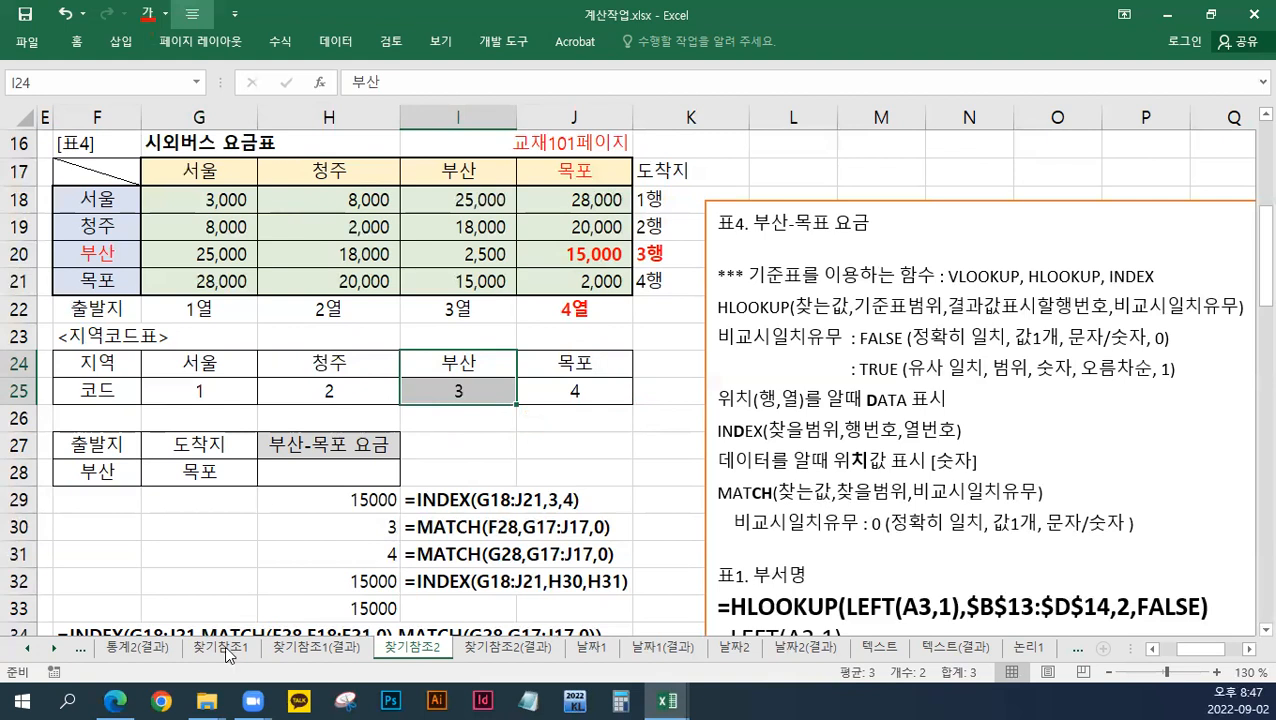
# Step: Start an INDEX formula in H28 with the fare range G18:J21 as its array
pyautogui.click(324, 475)
pyautogui.write('=')
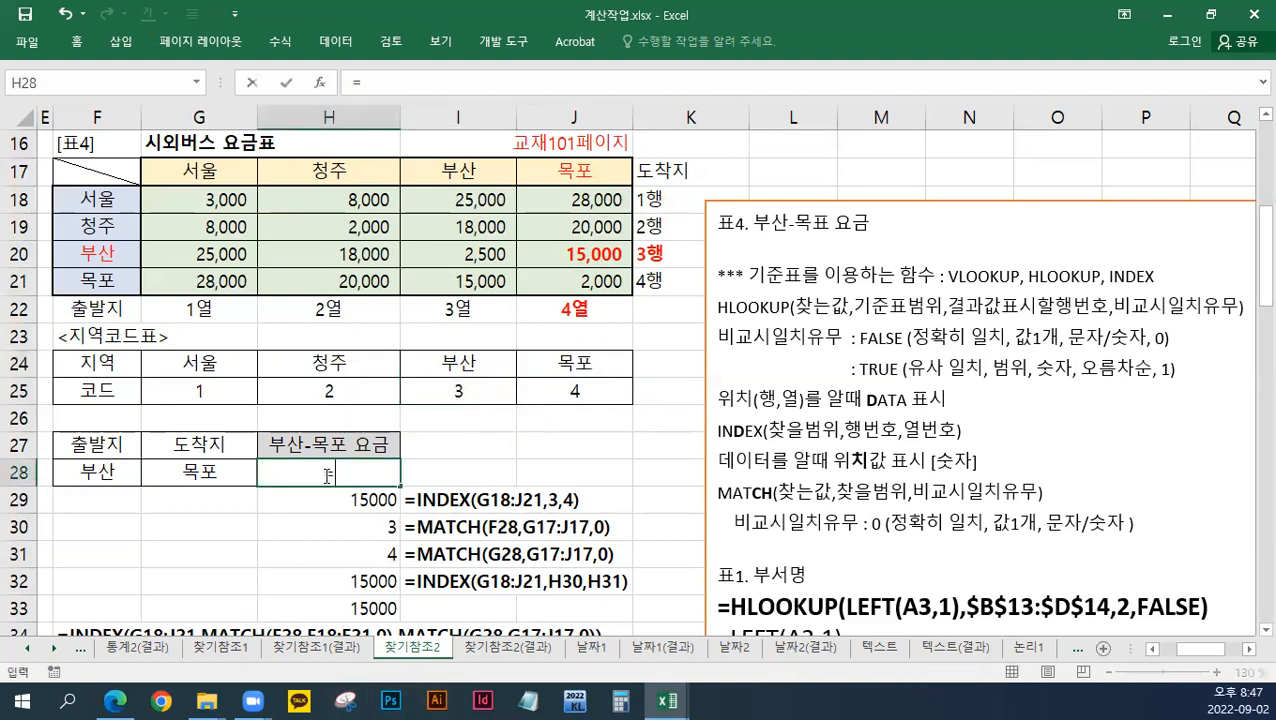
pyautogui.write('INDEX')
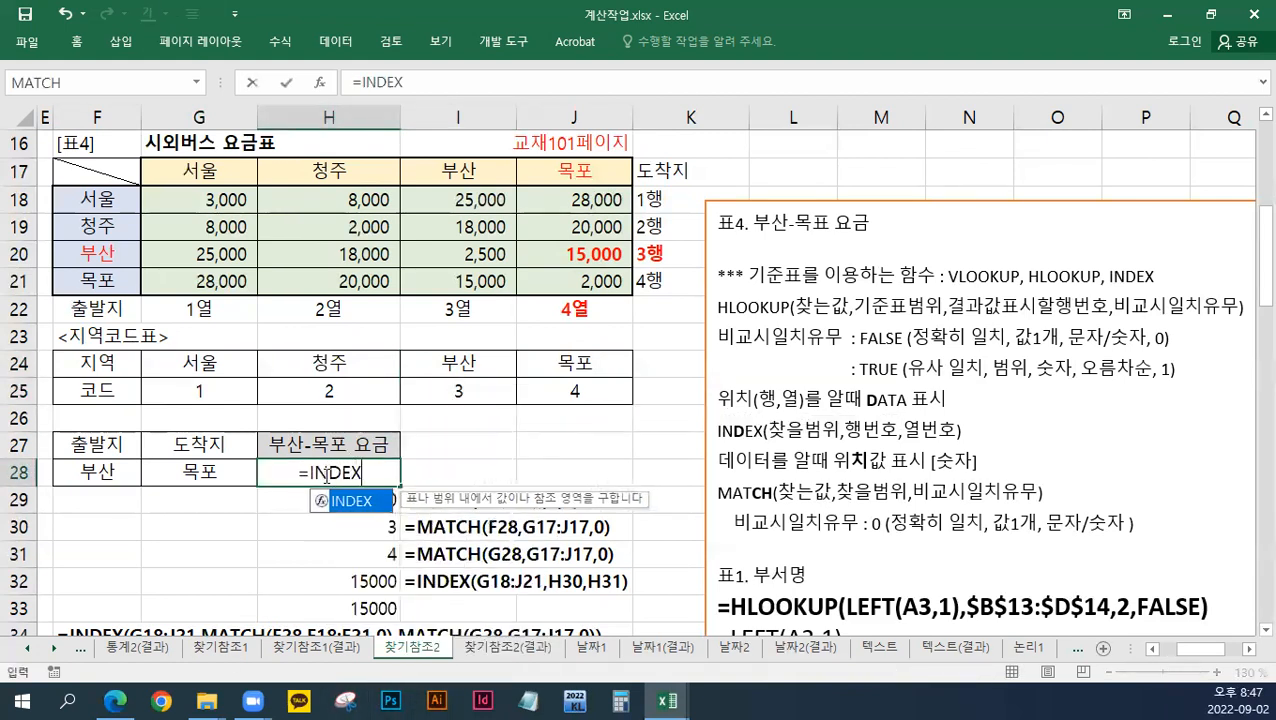
pyautogui.write('(')
pyautogui.moveTo(245, 197); pyautogui.dragTo(573, 281)
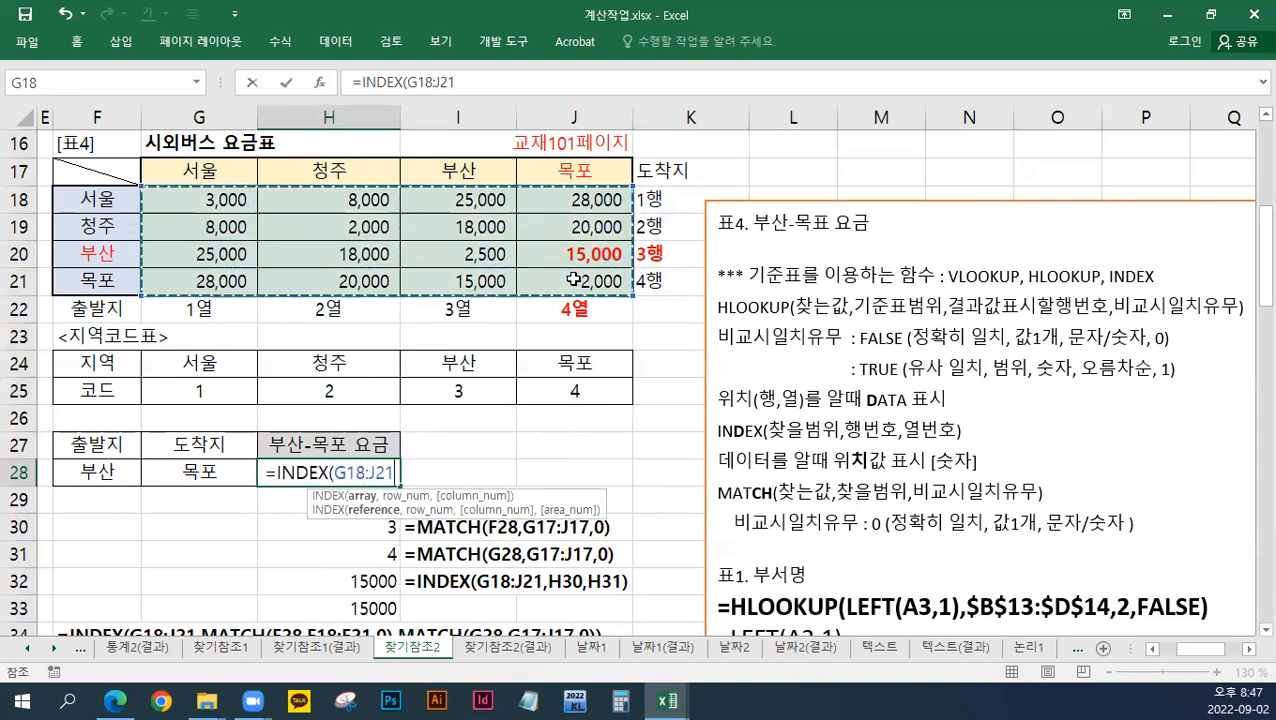
pyautogui.write(',')
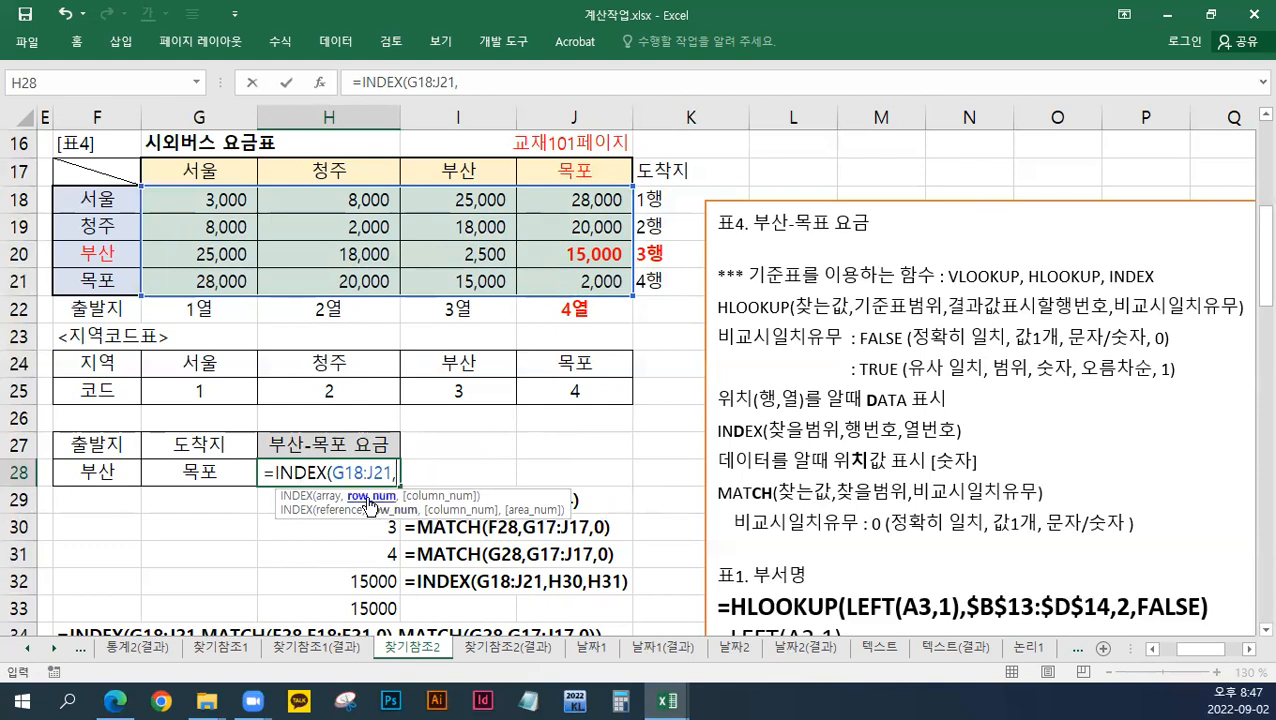
# Step: Add an HLOOKUP as the INDEX row number, finding F28 in G24:J25 and returning row 2 with FALSE for an exact match
pyautogui.write('HLOOKUP')
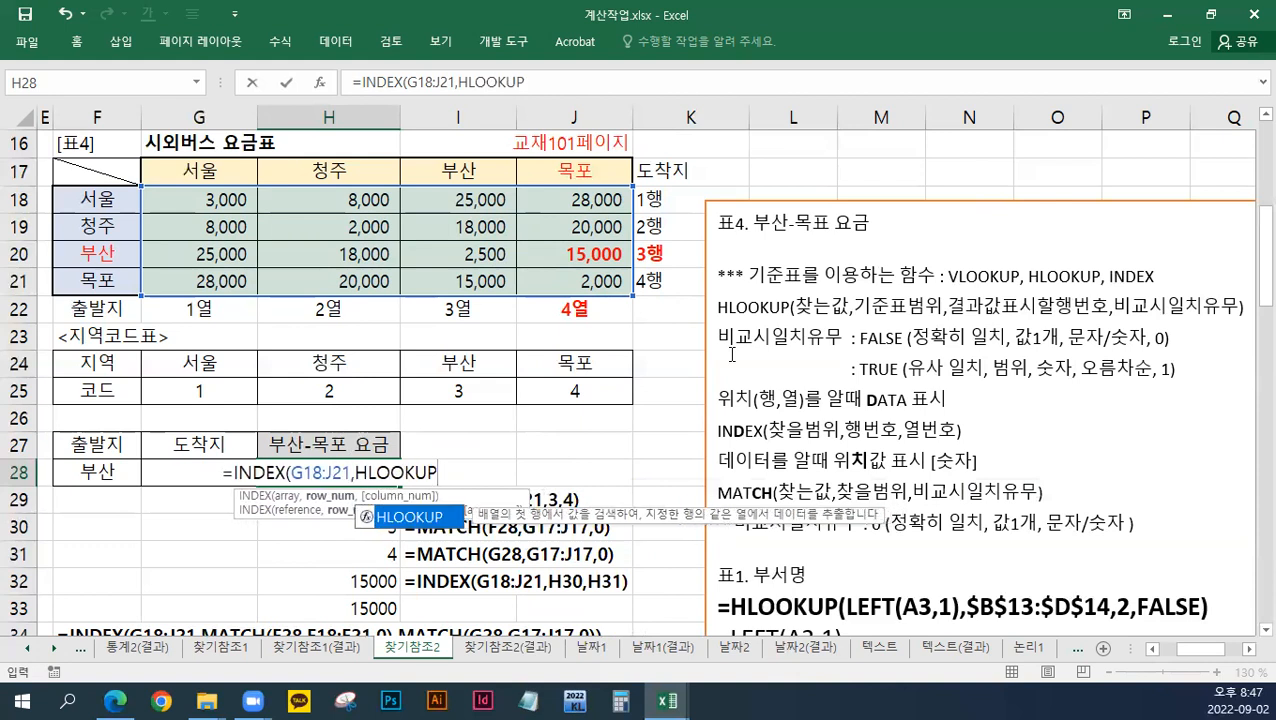
pyautogui.write('(')
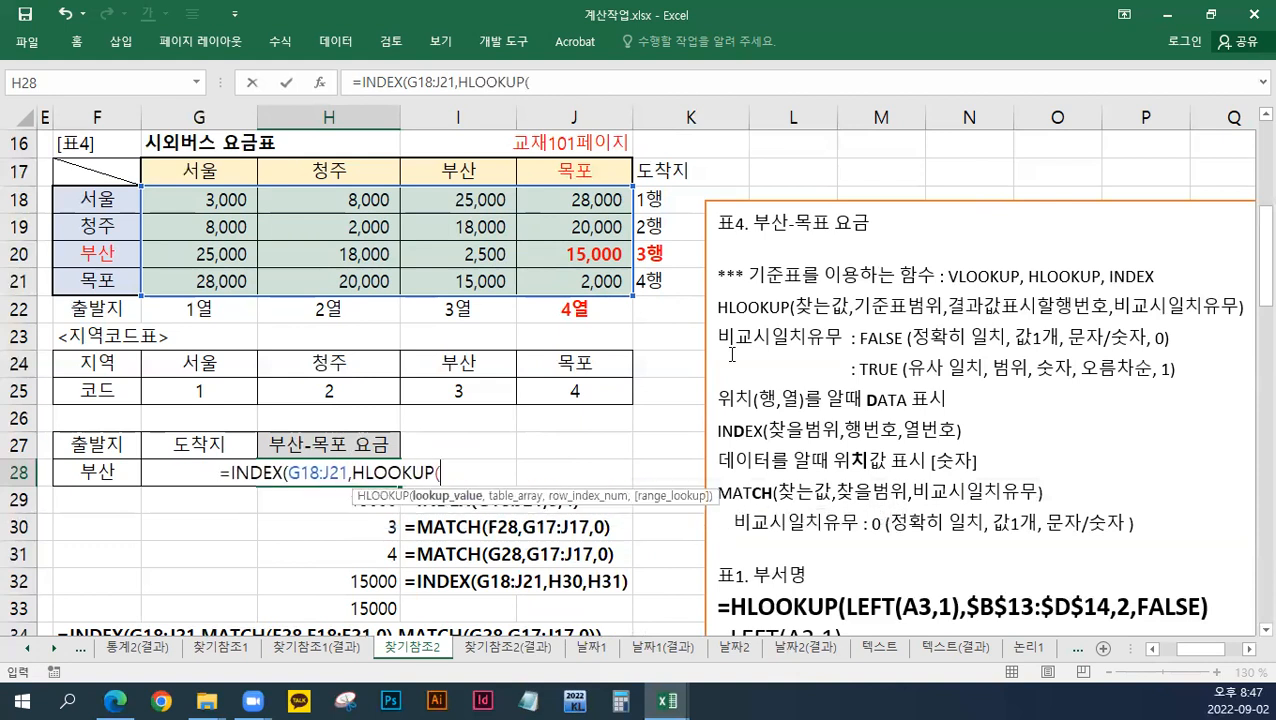
pyautogui.click(76, 468)
pyautogui.write(',')
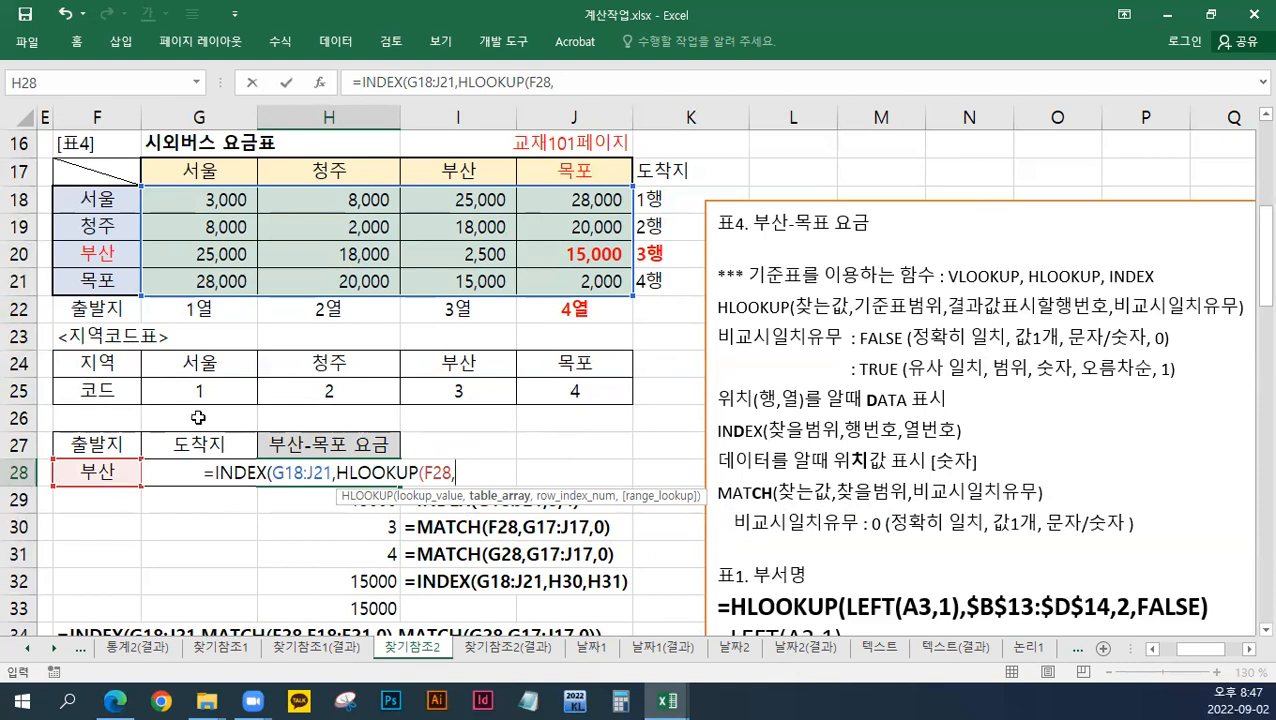
pyautogui.moveTo(171, 365); pyautogui.dragTo(588, 390)
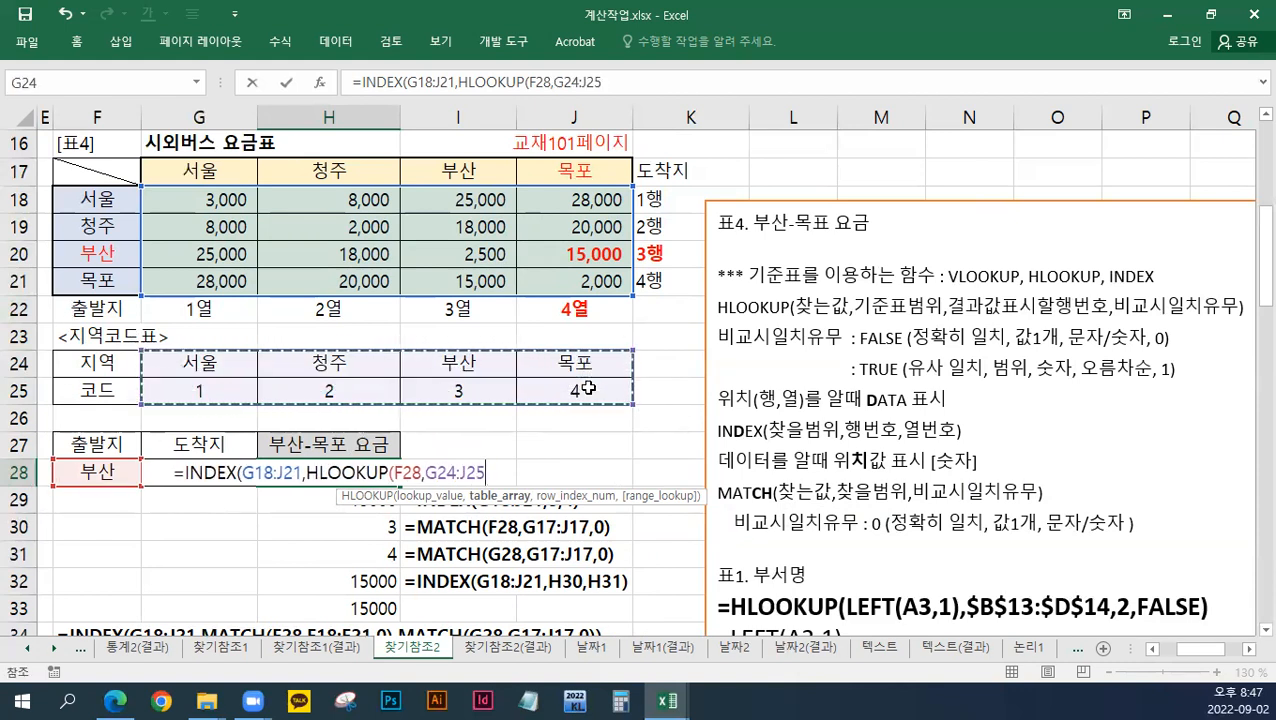
pyautogui.write(',')
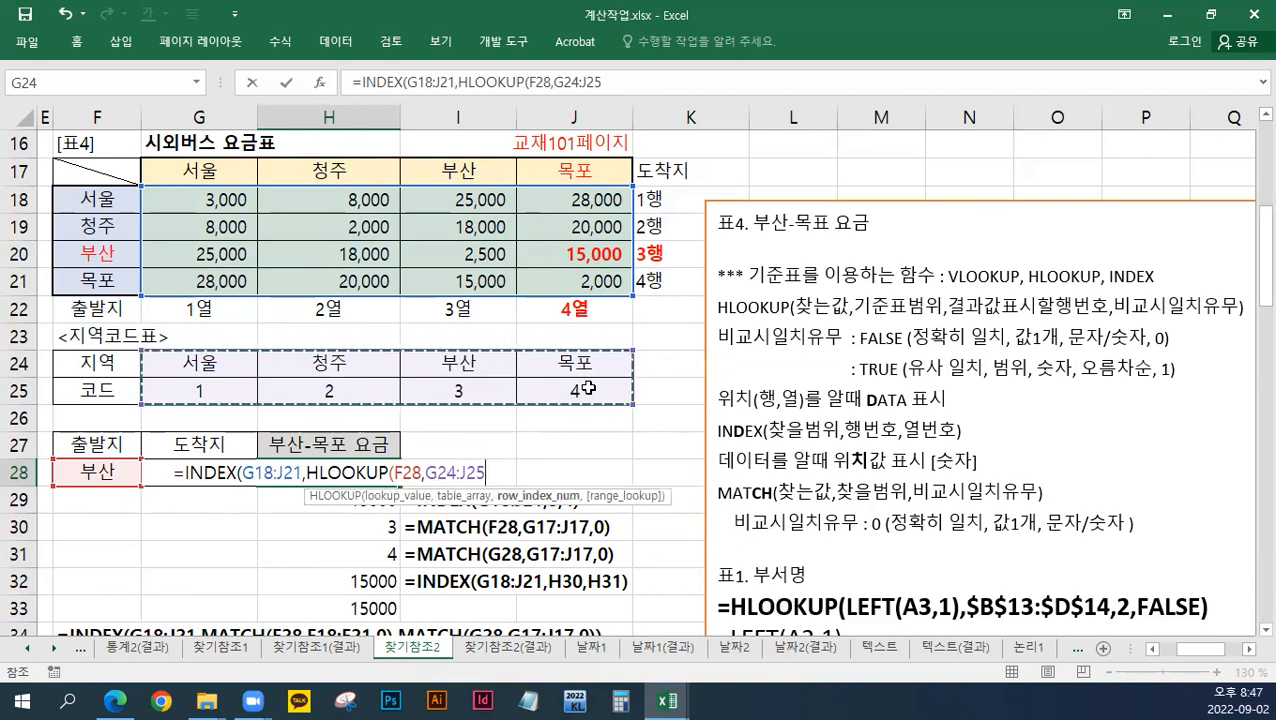
pyautogui.write(',')
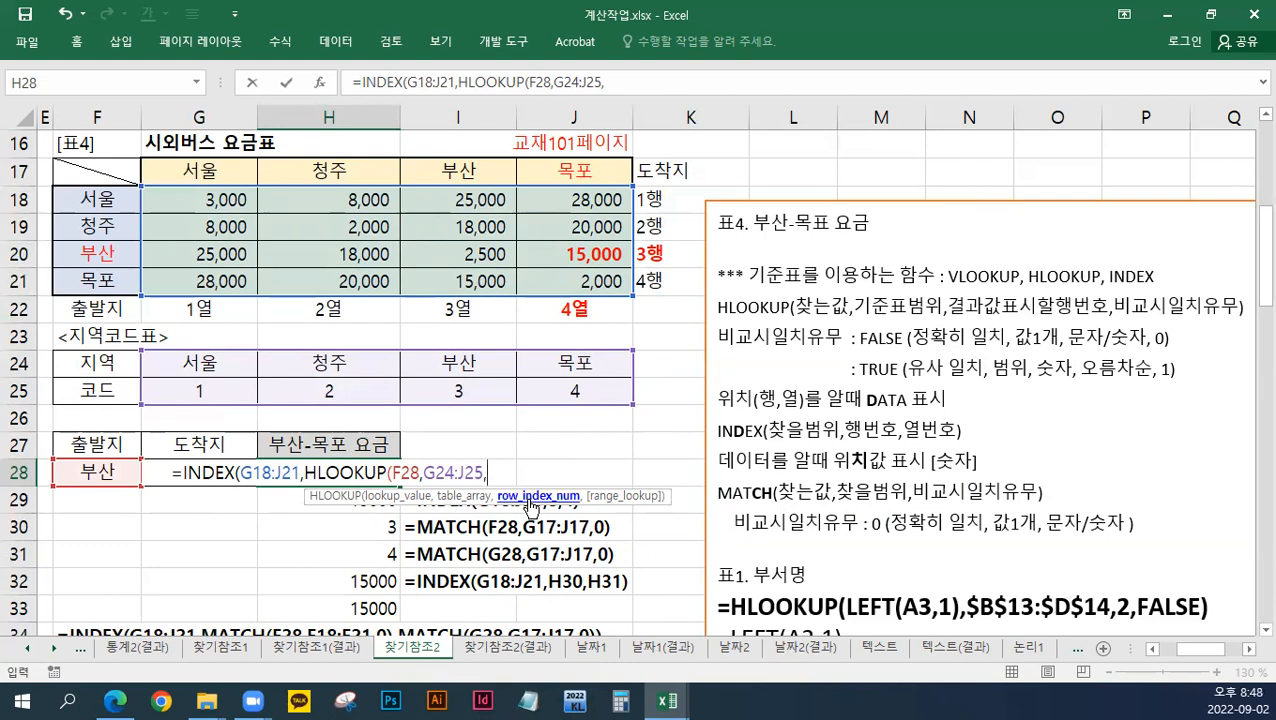
pyautogui.write('2')
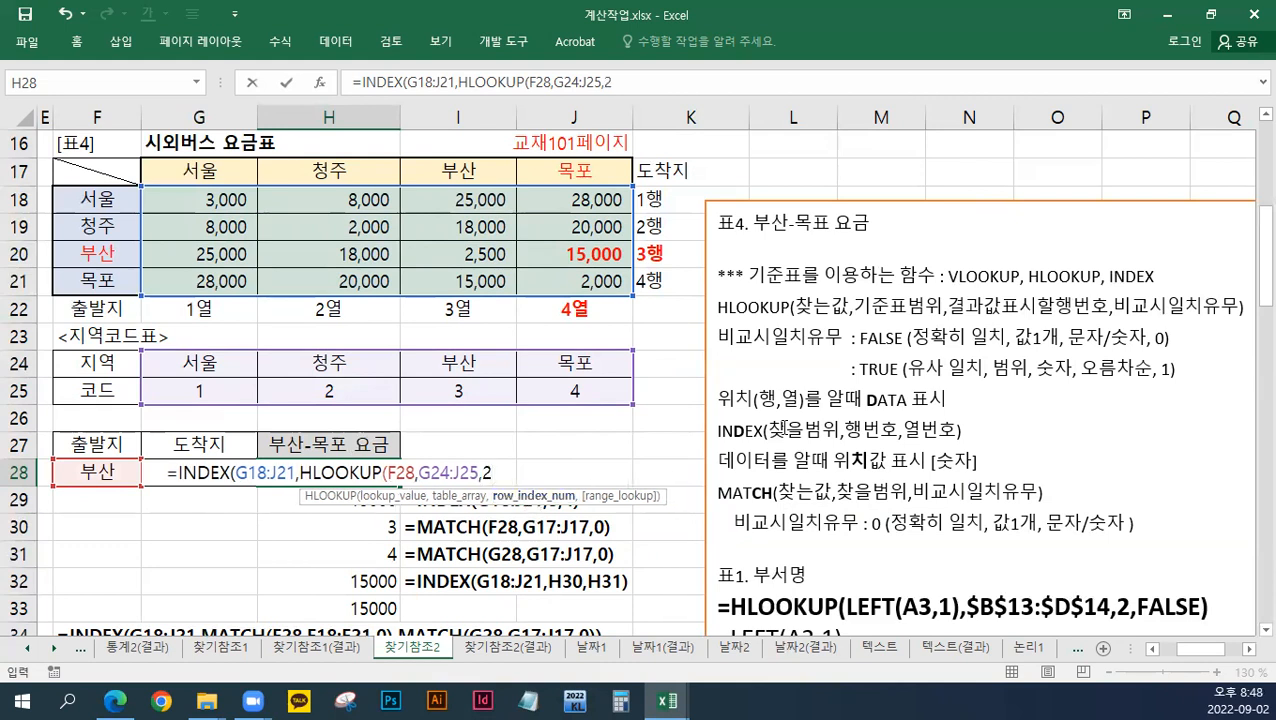
pyautogui.write(',')
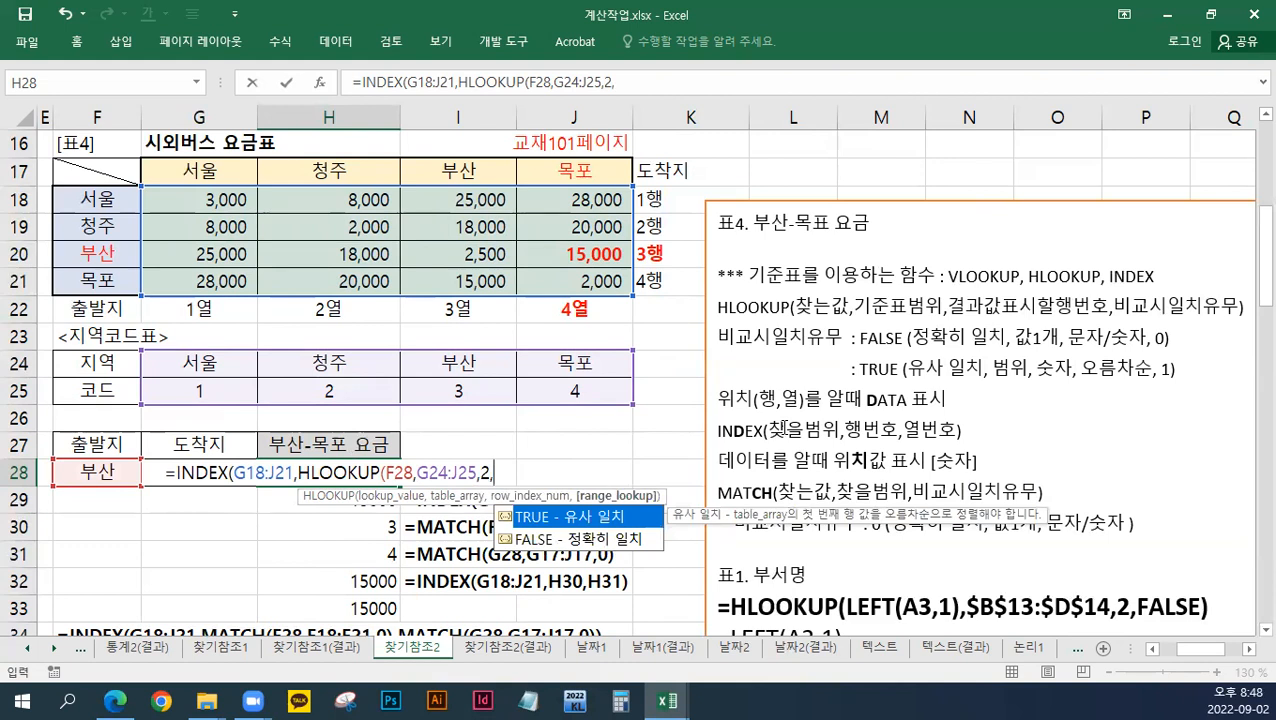
pyautogui.write('FALSE),')
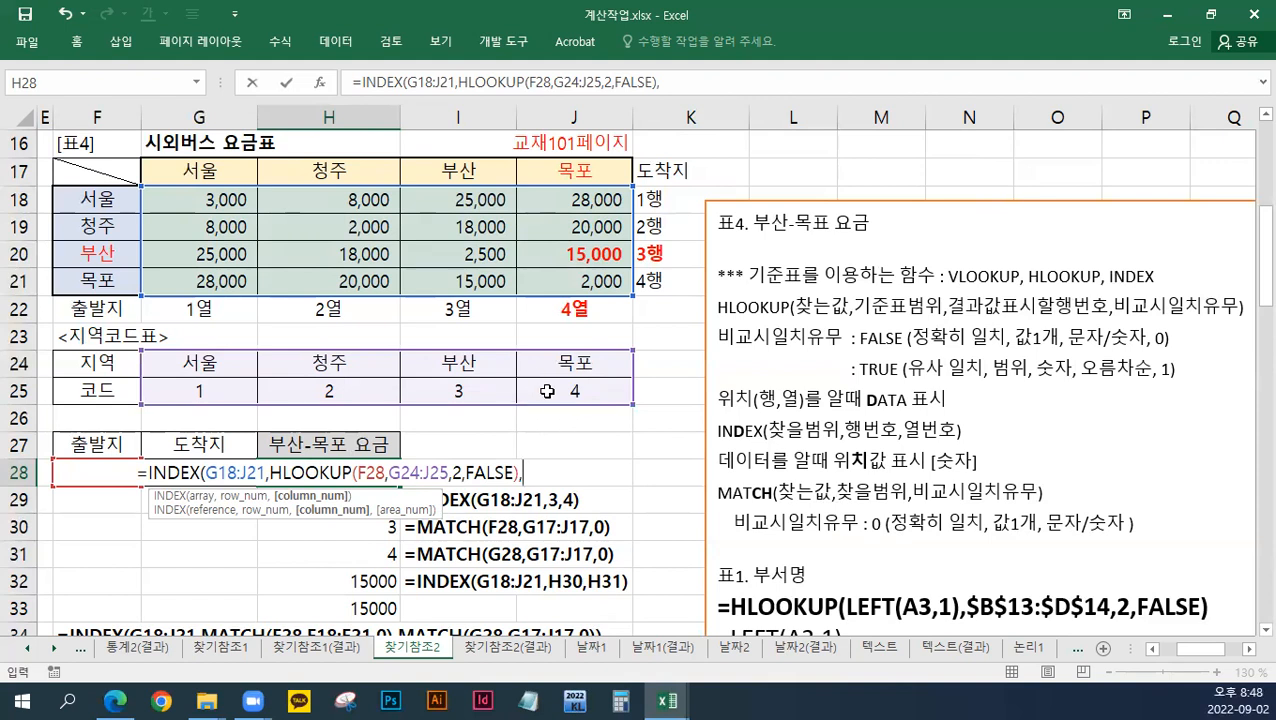
# Step: Complete the H28 formula with HLOOKUP(G28,G24:J25,2,FALSE) as the INDEX column number and enter it
pyautogui.write('HLOOKUP(')
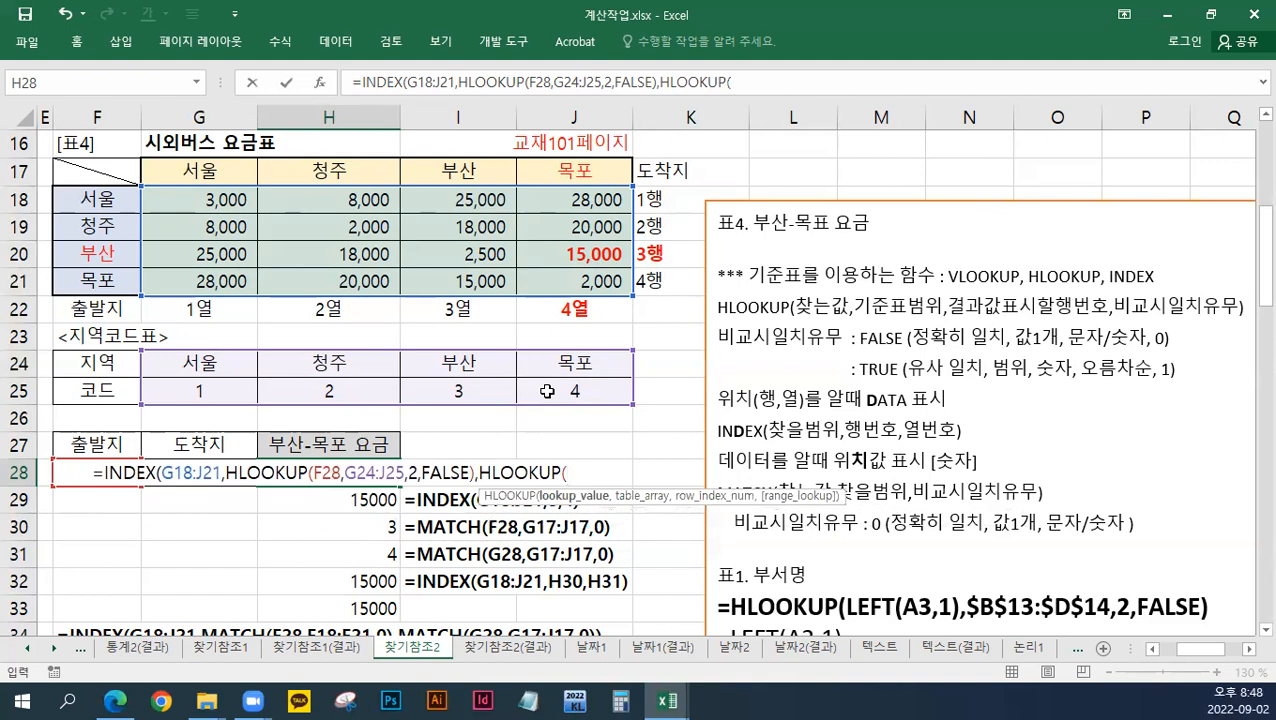
pyautogui.click(181, 503)
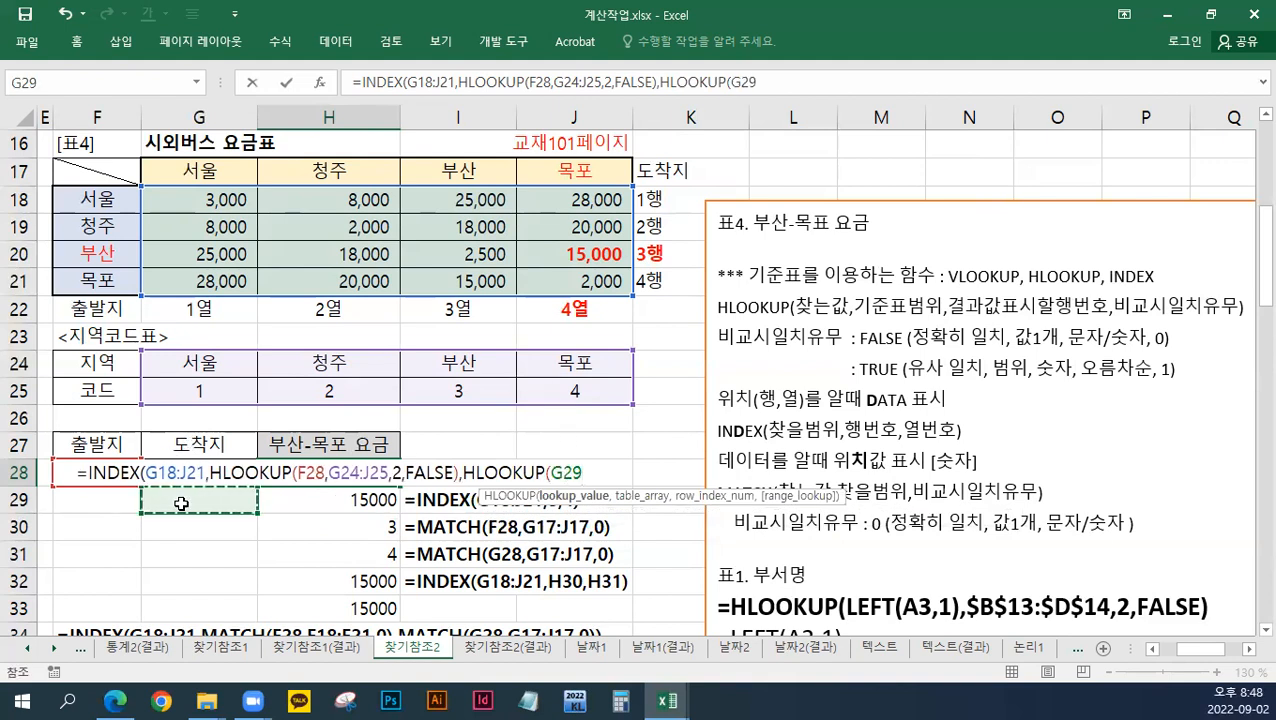
pyautogui.press('Up')
pyautogui.write(',')
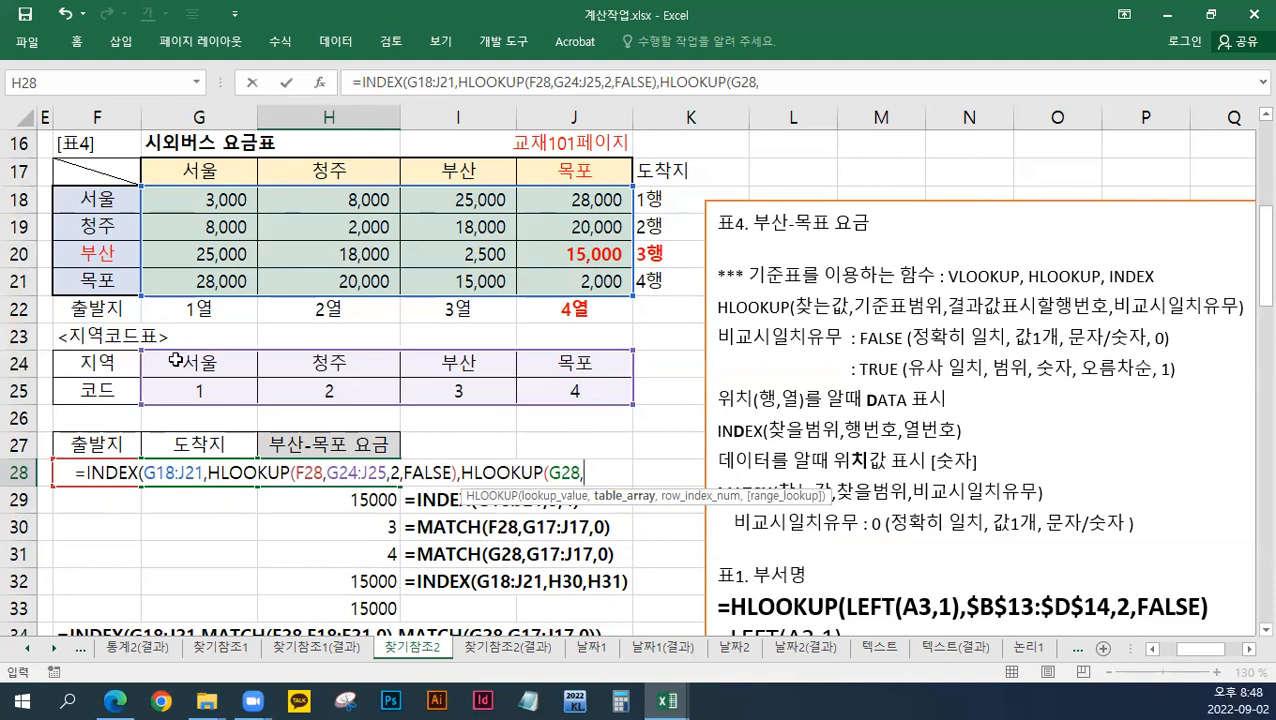
pyautogui.moveTo(178, 366); pyautogui.dragTo(570, 401)
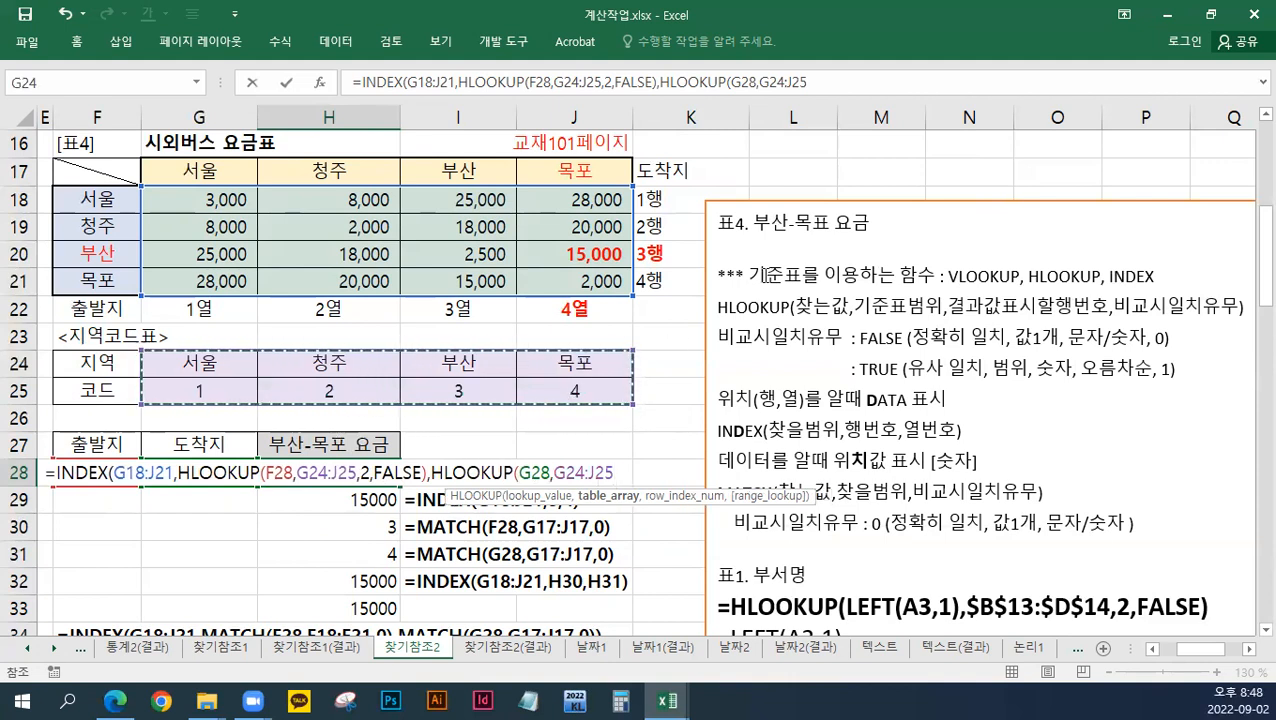
pyautogui.write(',')
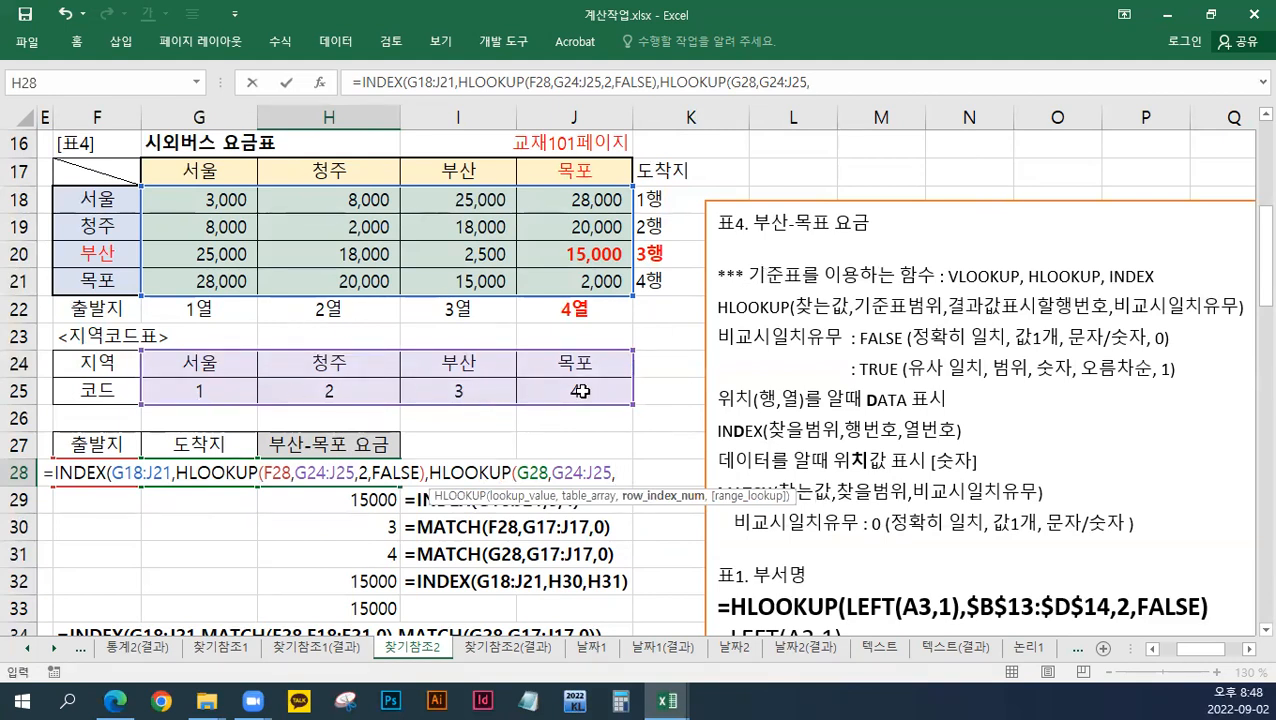
pyautogui.write('2,')
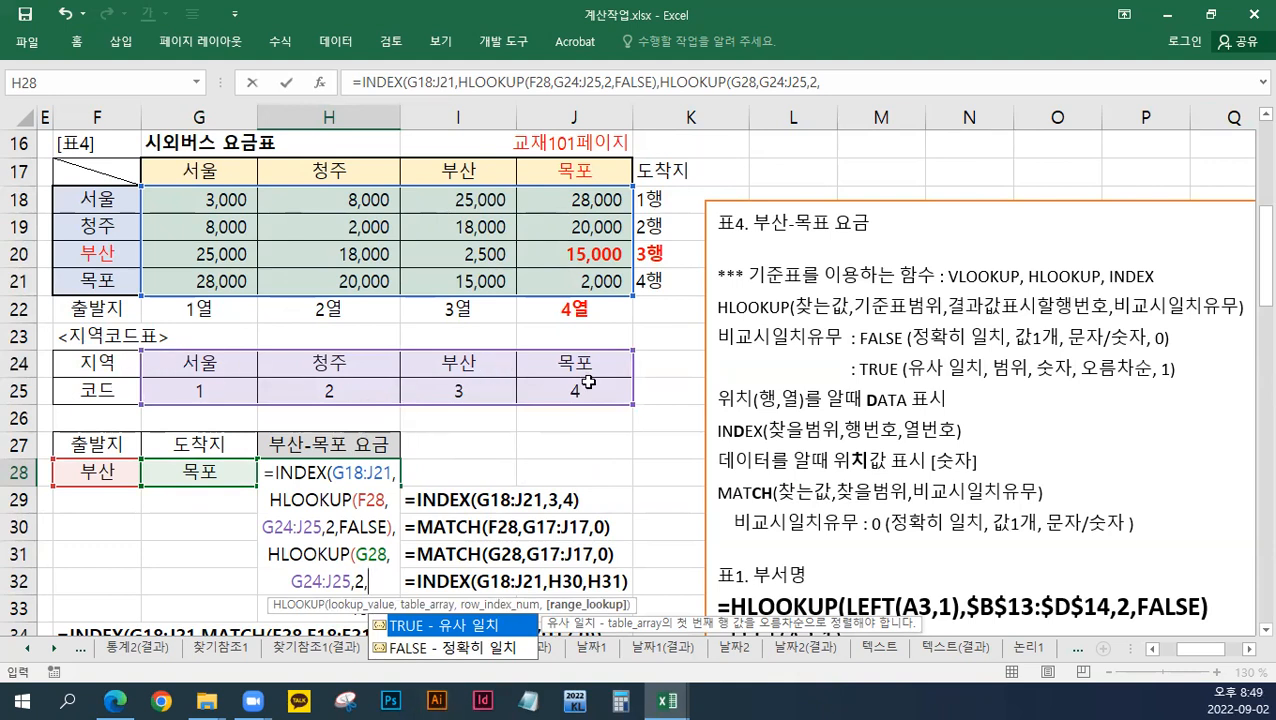
pyautogui.write('FALSE')
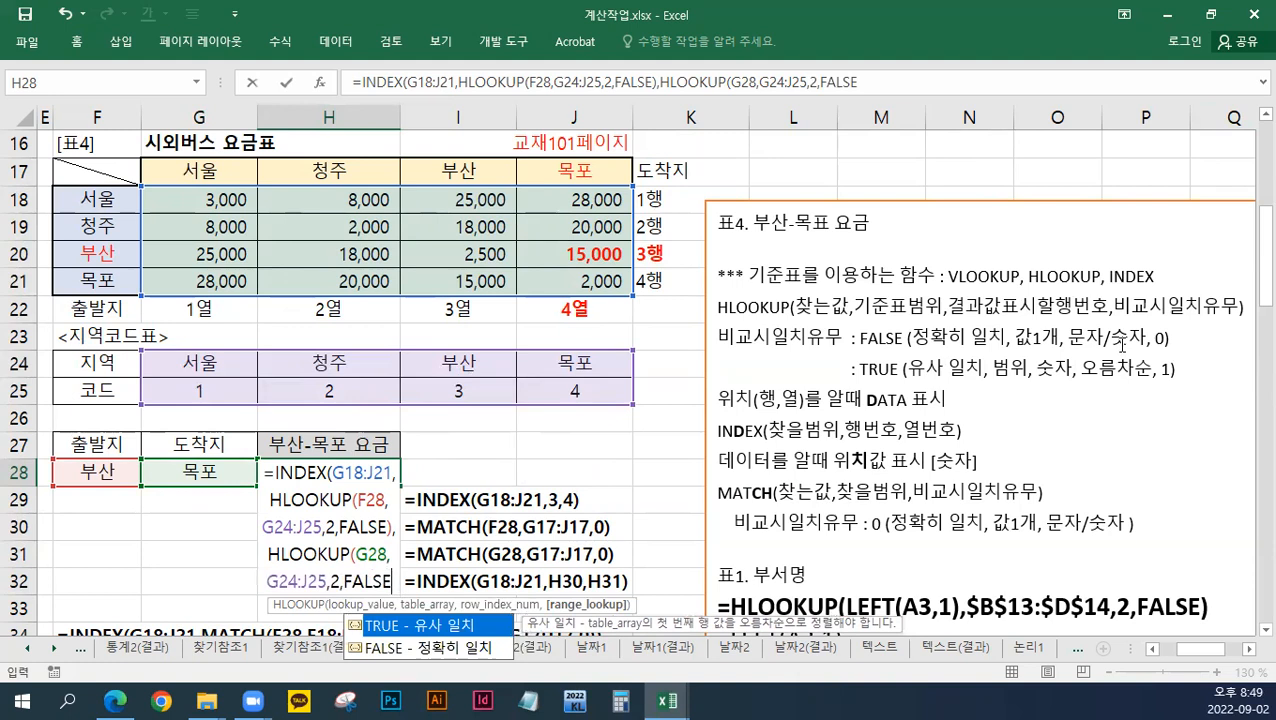
pyautogui.write('))')
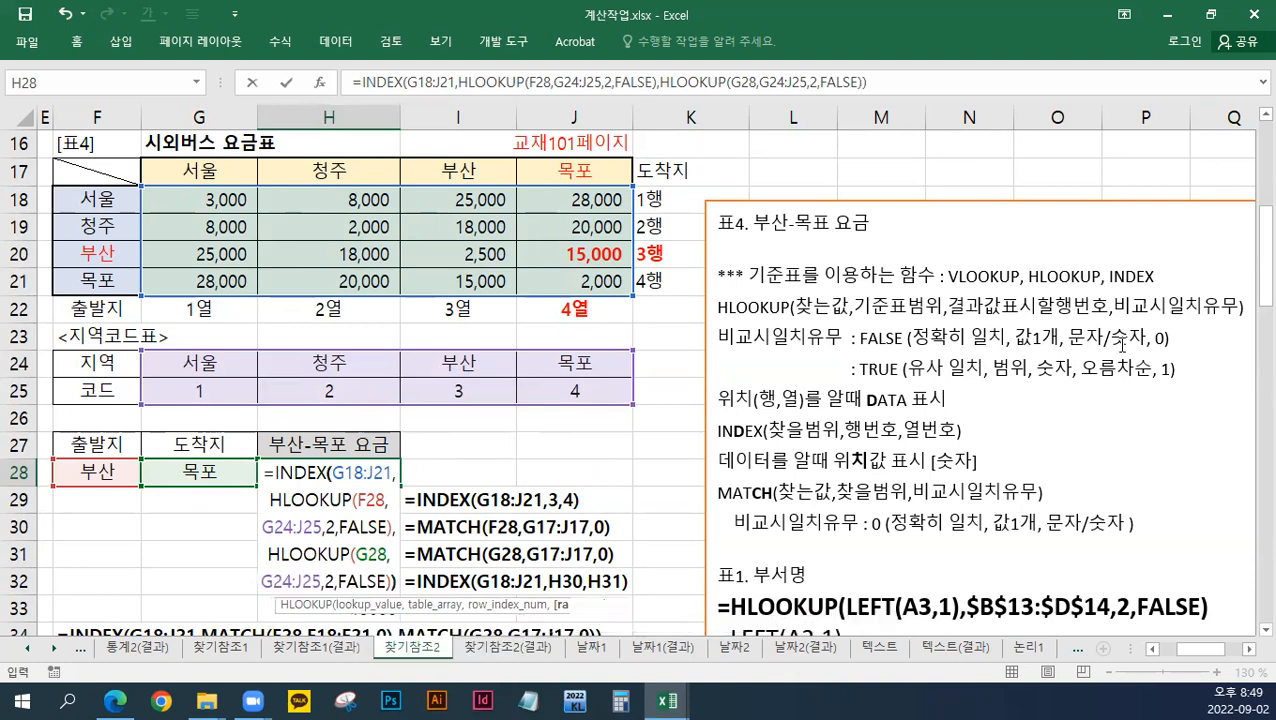
pyautogui.press('Return')
pyautogui.press('Up')
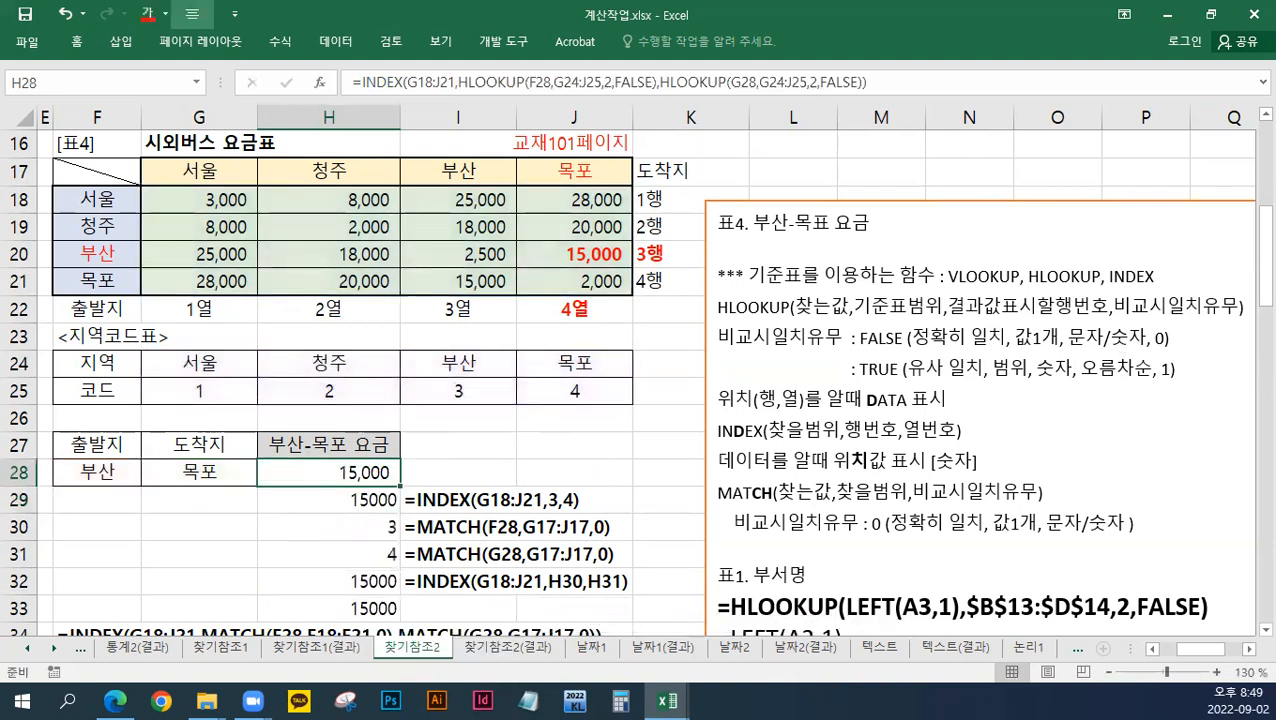
# Step: Copy the full H28 formula onto the blank line below the "표4. 부산-목표 요금" heading in the notes text box
pyautogui.moveTo(882, 89); pyautogui.dragTo(17, 88)
pyautogui.hotkey('ctrl', 'c')
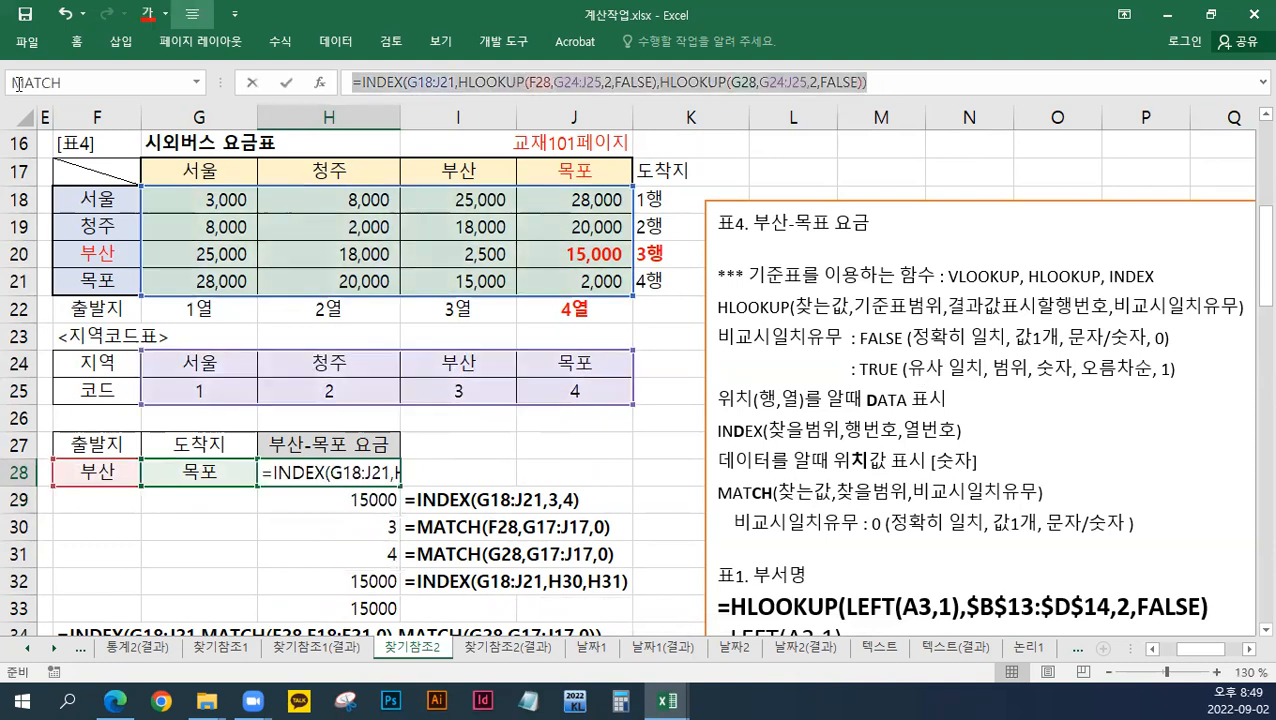
pyautogui.click(732, 258)
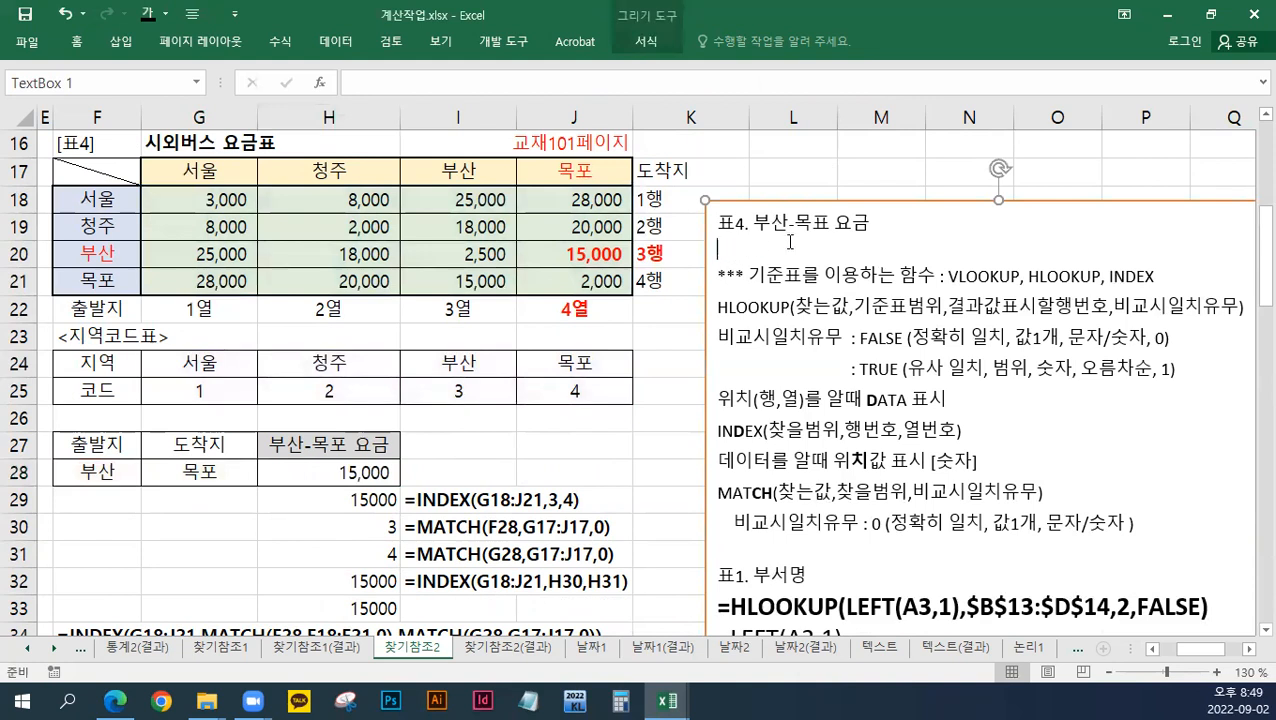
pyautogui.hotkey('ctrl', 'v')
# Step: Format the pasted formula in the notes as 16 pt bold and move the text box just below the 부산-목포 요금 result cell
pyautogui.moveTo(865, 205); pyautogui.dragTo(661, 333)
pyautogui.tripleClick(697, 376)
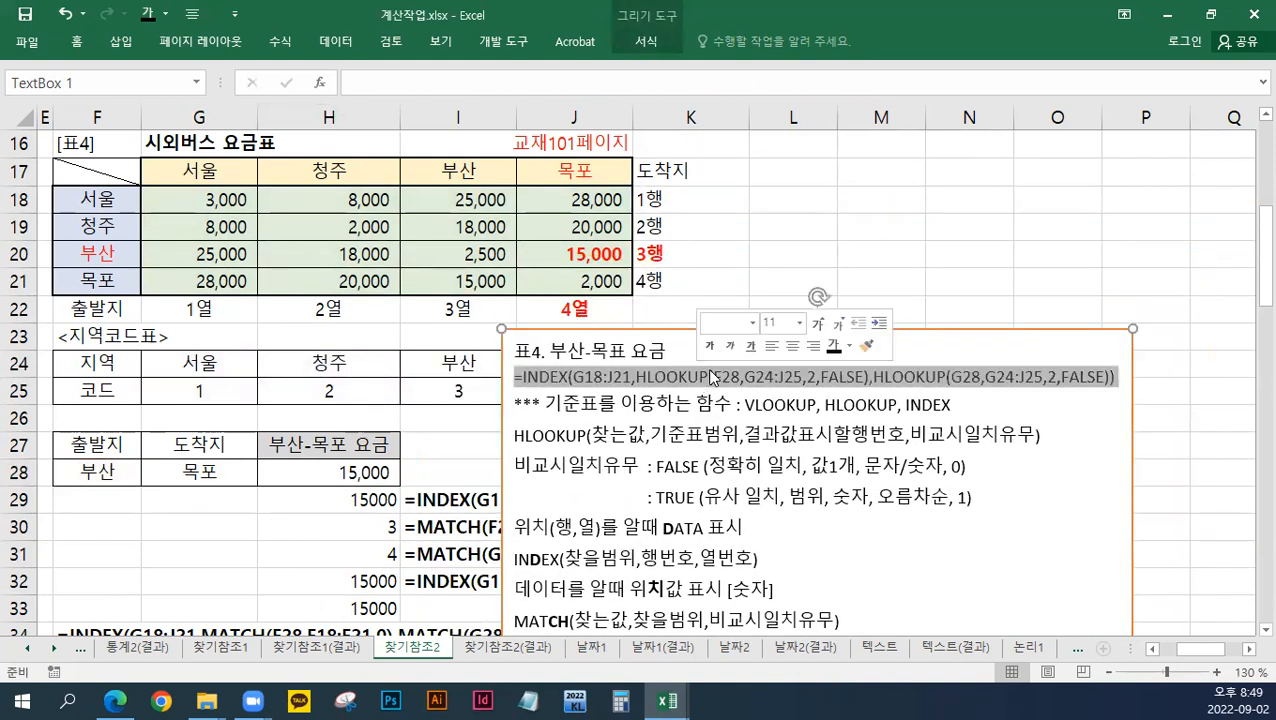
pyautogui.click(817, 324)
pyautogui.click(817, 324)
pyautogui.click(817, 324)
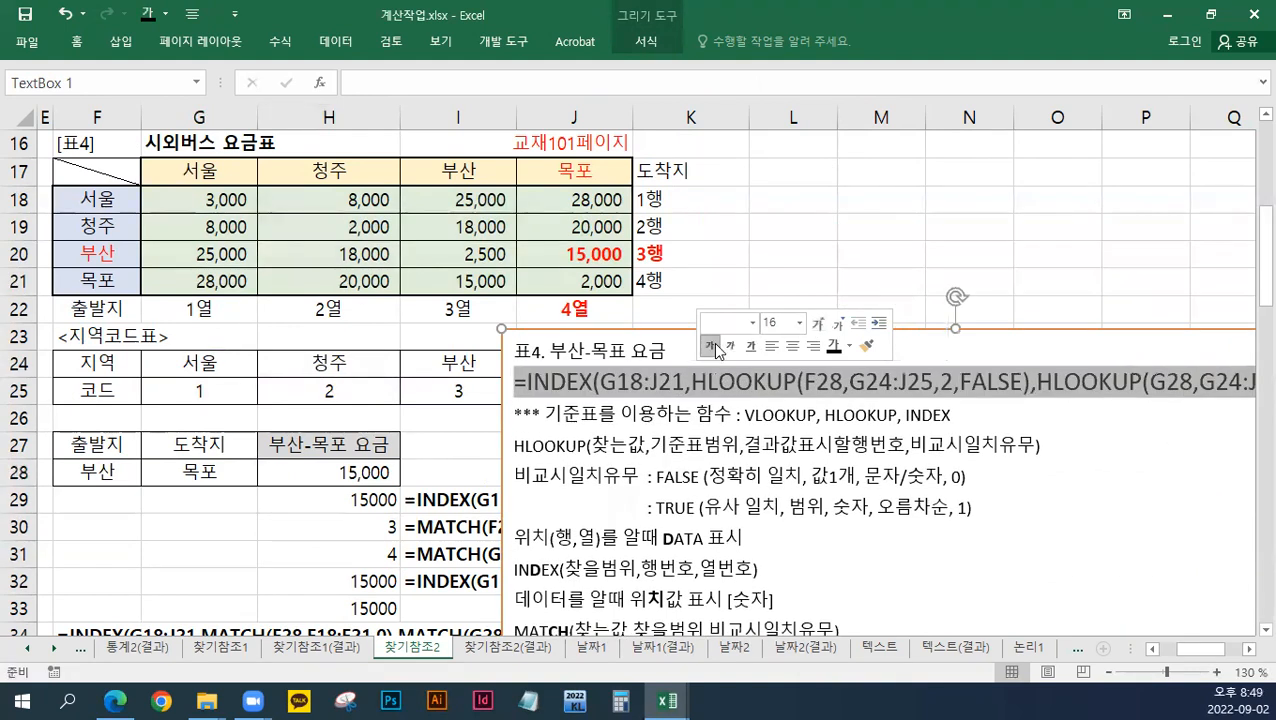
pyautogui.click(711, 344)
pyautogui.click(926, 336)
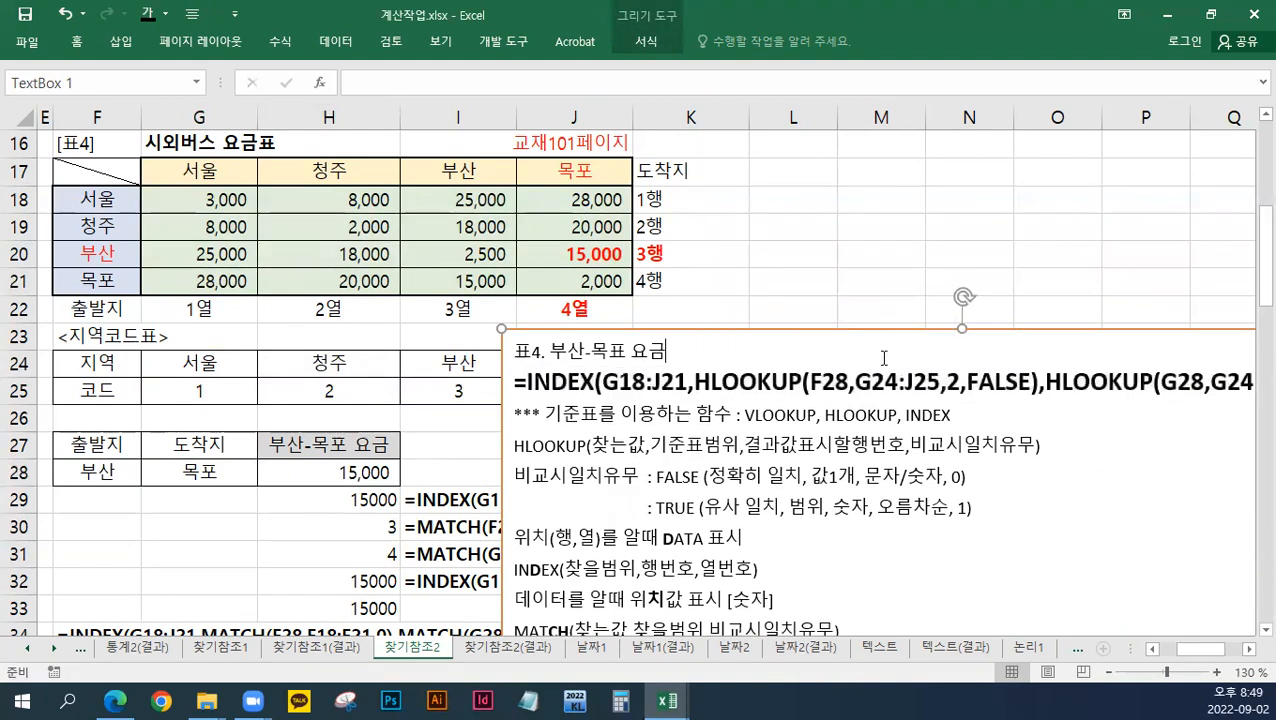
pyautogui.moveTo(856, 321); pyautogui.dragTo(489, 485)
pyautogui.click(334, 475)
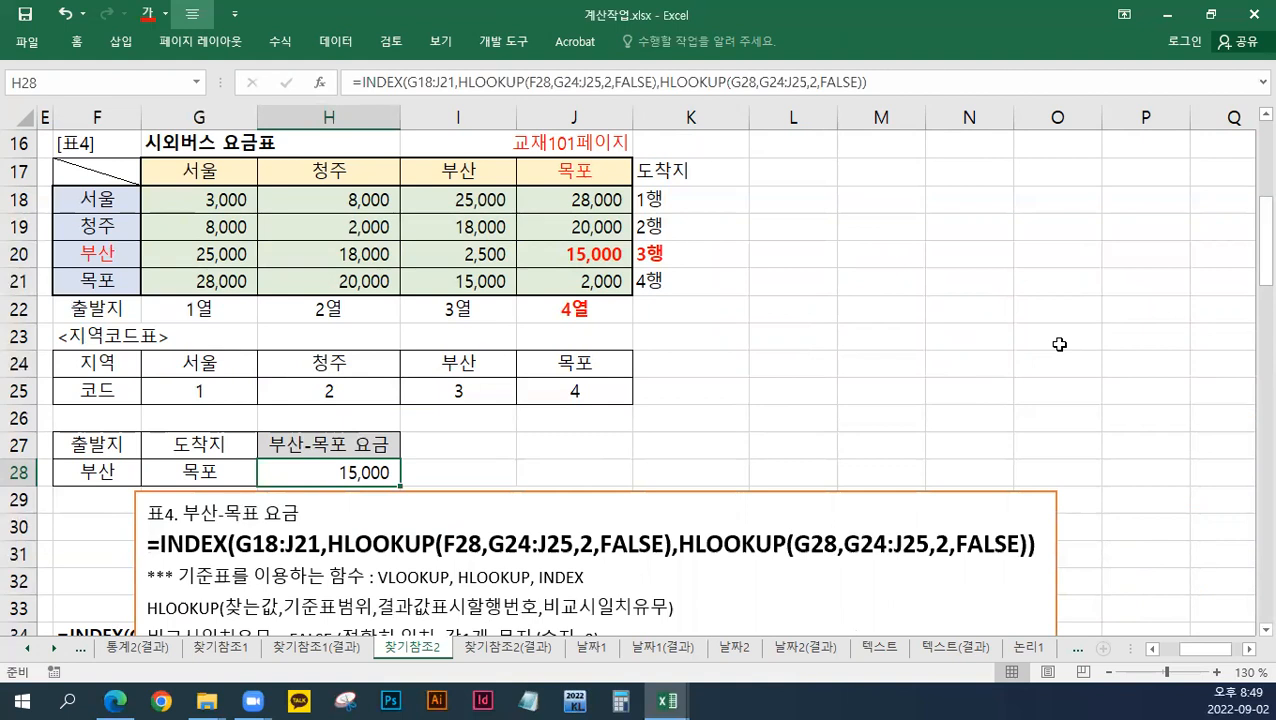
# Step: Save 계산작업.xlsx and close the workbook
pyautogui.click(105, 162)
pyautogui.click(28, 14)
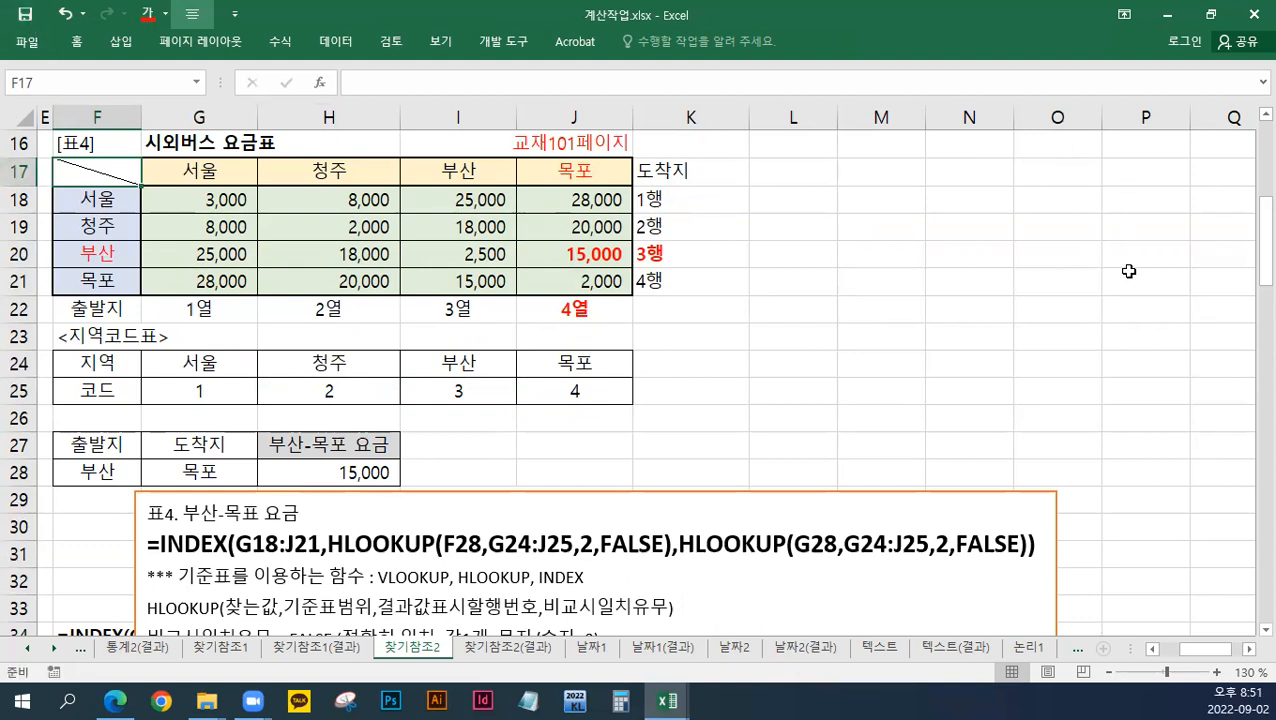
pyautogui.click(1210, 14)
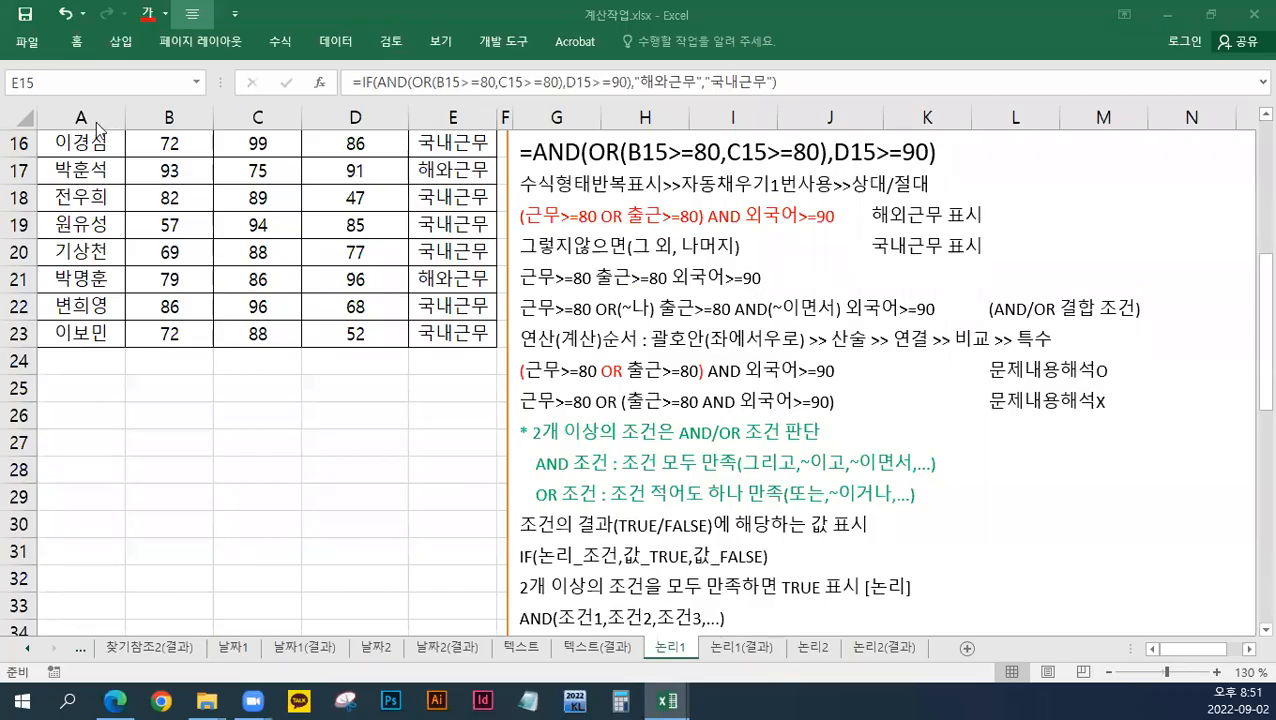
pyautogui.click(28, 46)
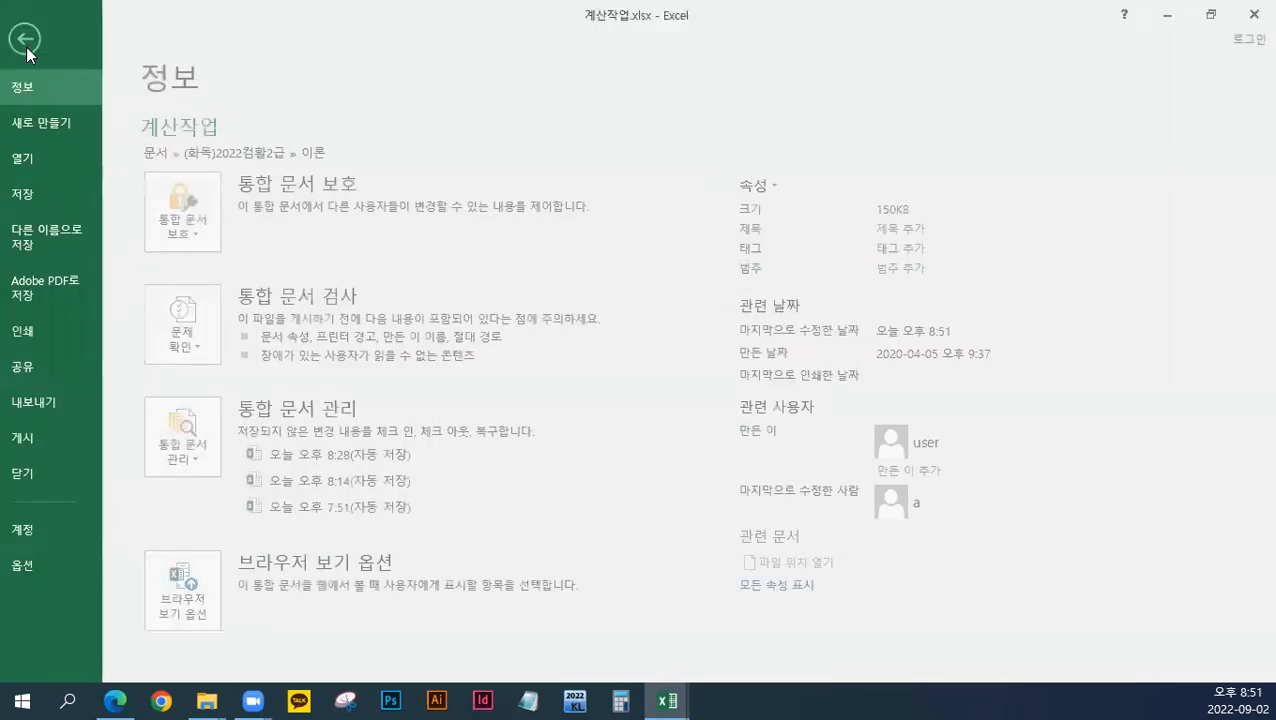
pyautogui.click(30, 476)
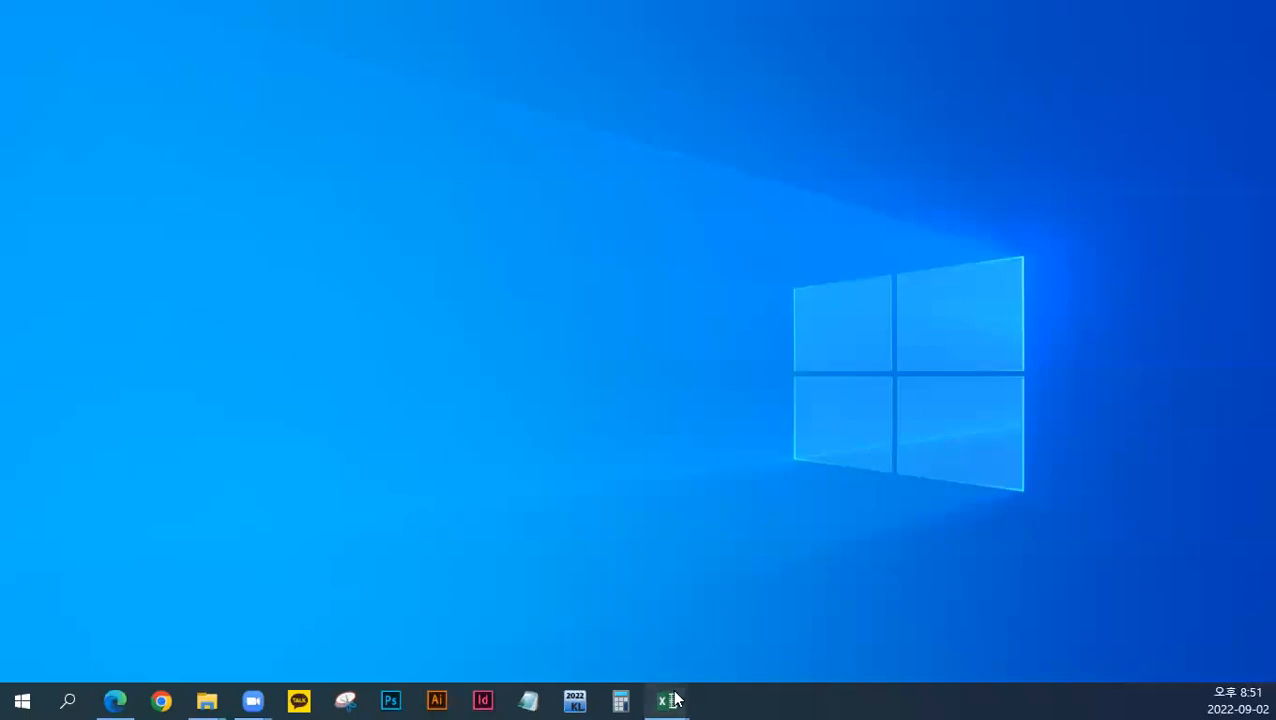
# Step: Switch to 엑셀기능정리_컴활2급실기.xlsm, zoom the 함수_찾기참조 sheet to 130%, and restore the window to its smaller size
pyautogui.moveTo(667, 700)
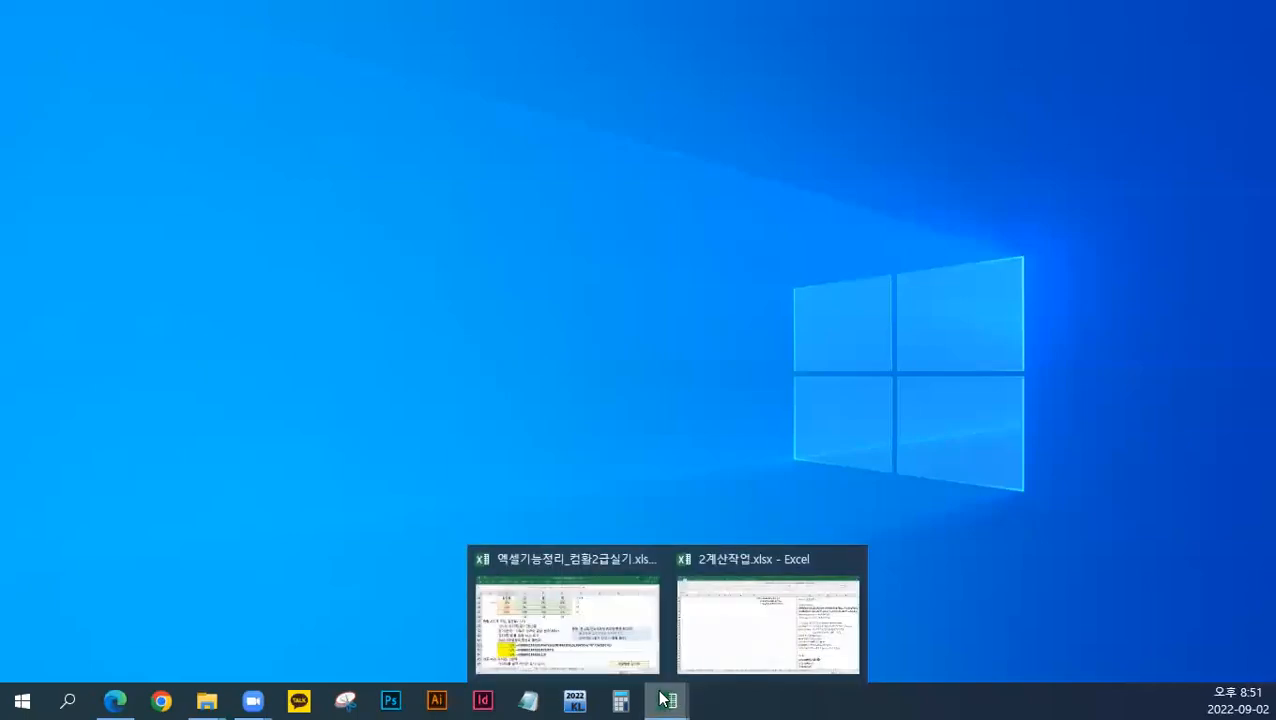
pyautogui.click(595, 636)
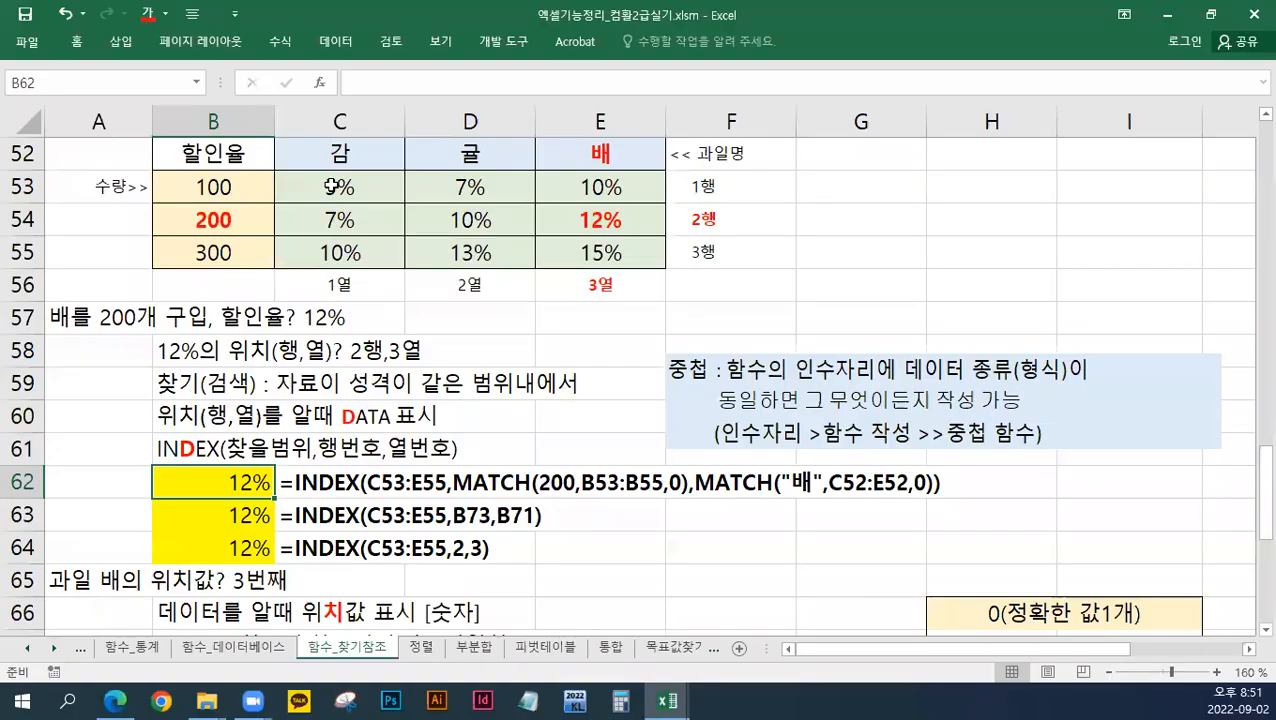
pyautogui.click(102, 251)
pyautogui.scroll(3, 125, 248)
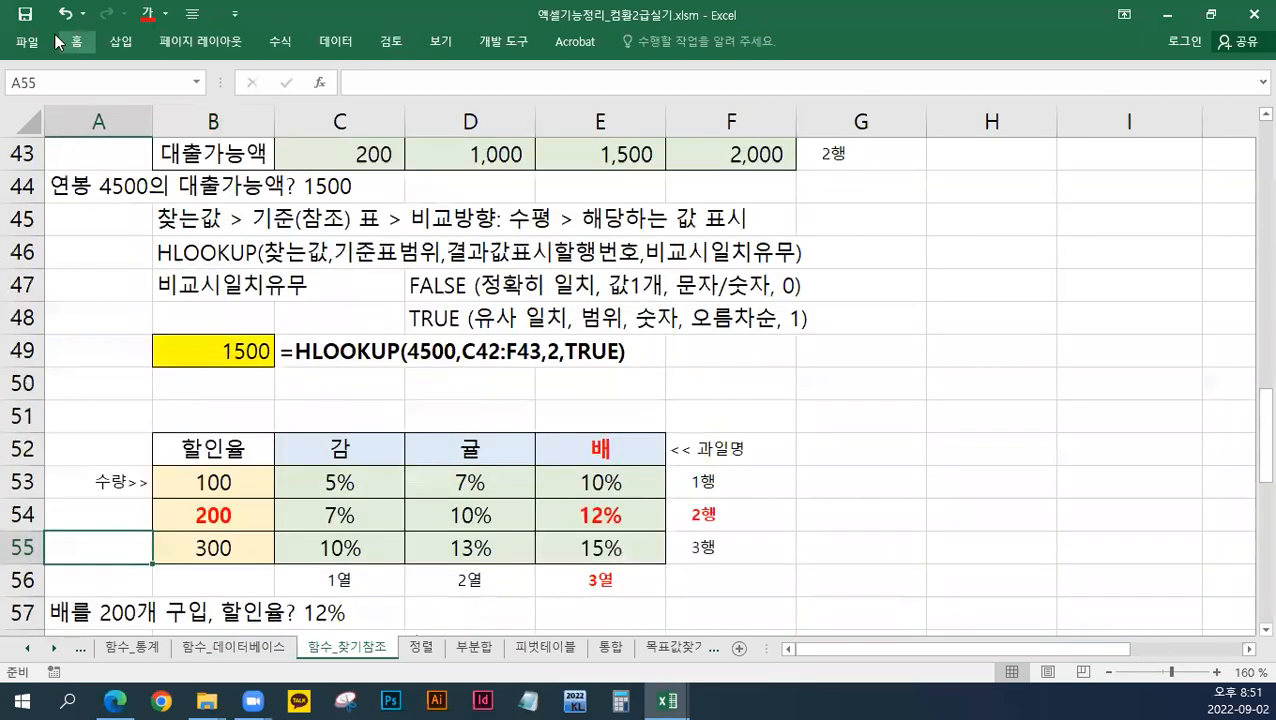
pyautogui.click(92, 318)
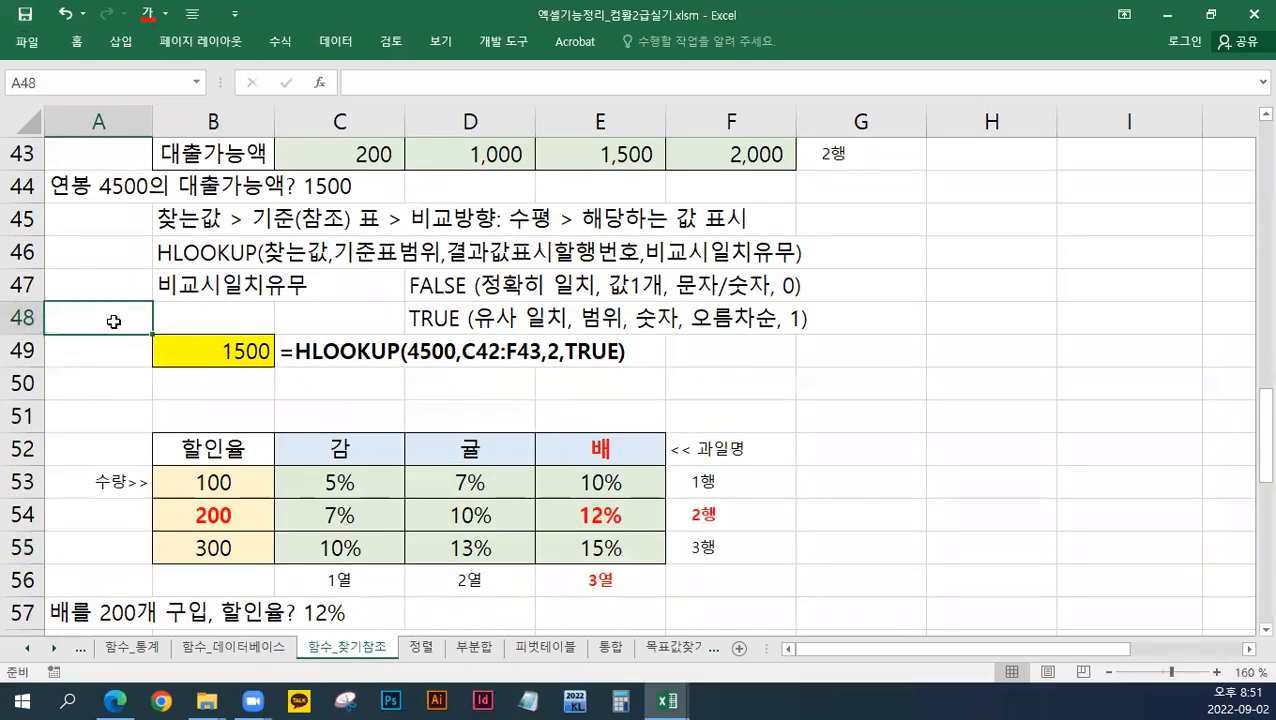
pyautogui.scroll(-1, 113, 322)
pyautogui.scroll(-1, 113, 322)
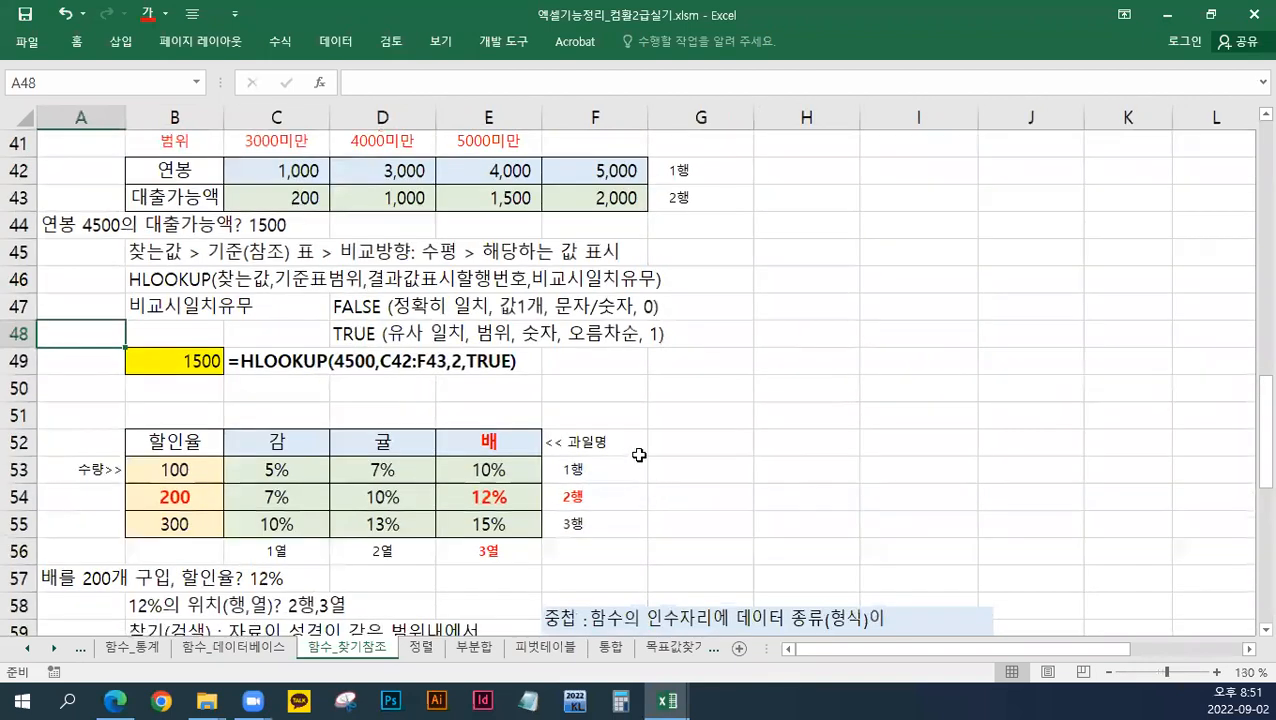
pyautogui.click(630, 395)
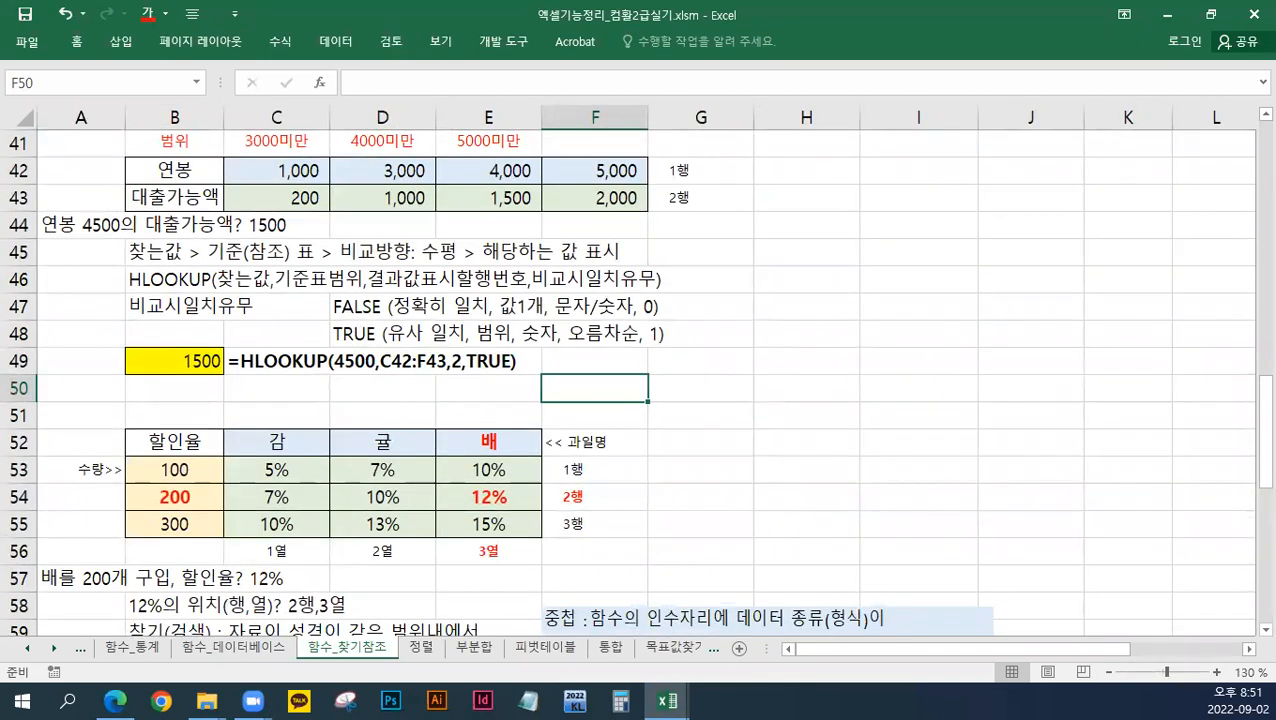
pyautogui.click(1202, 25)
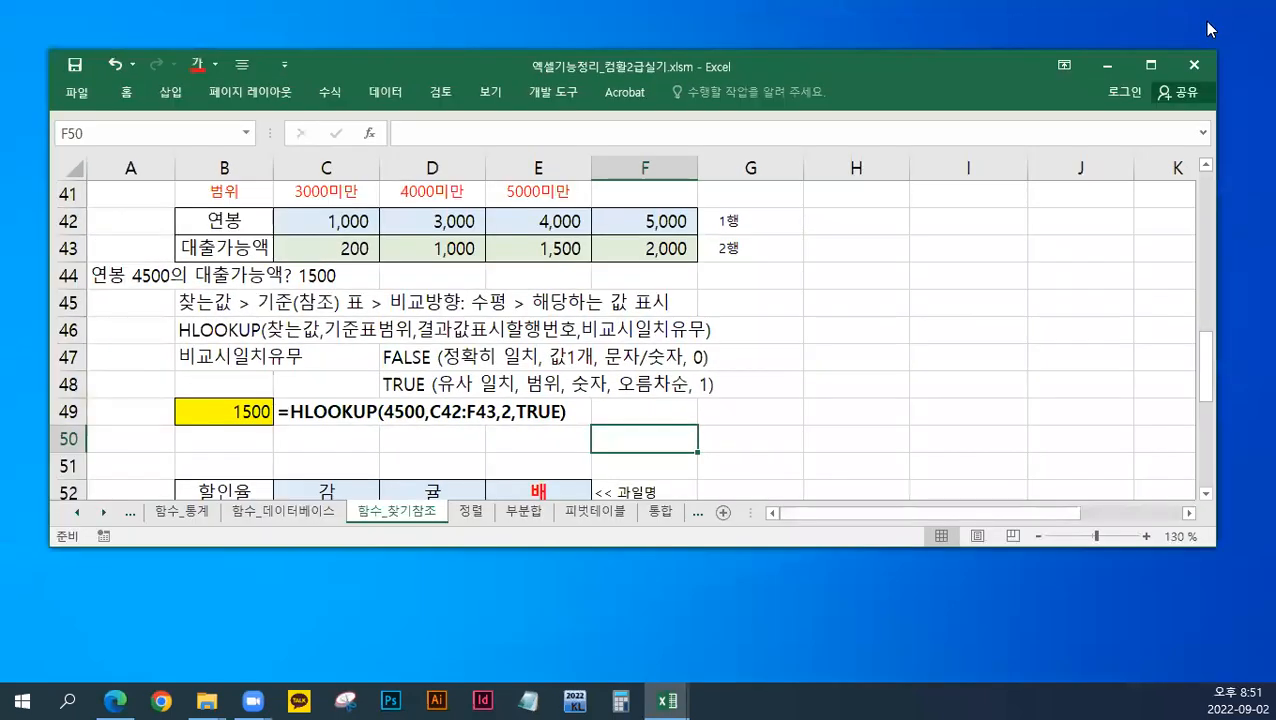
# Step: On the 부분합 sheet, enter 교재129페이지 in cell A1 and colour the text red
pyautogui.click(521, 510)
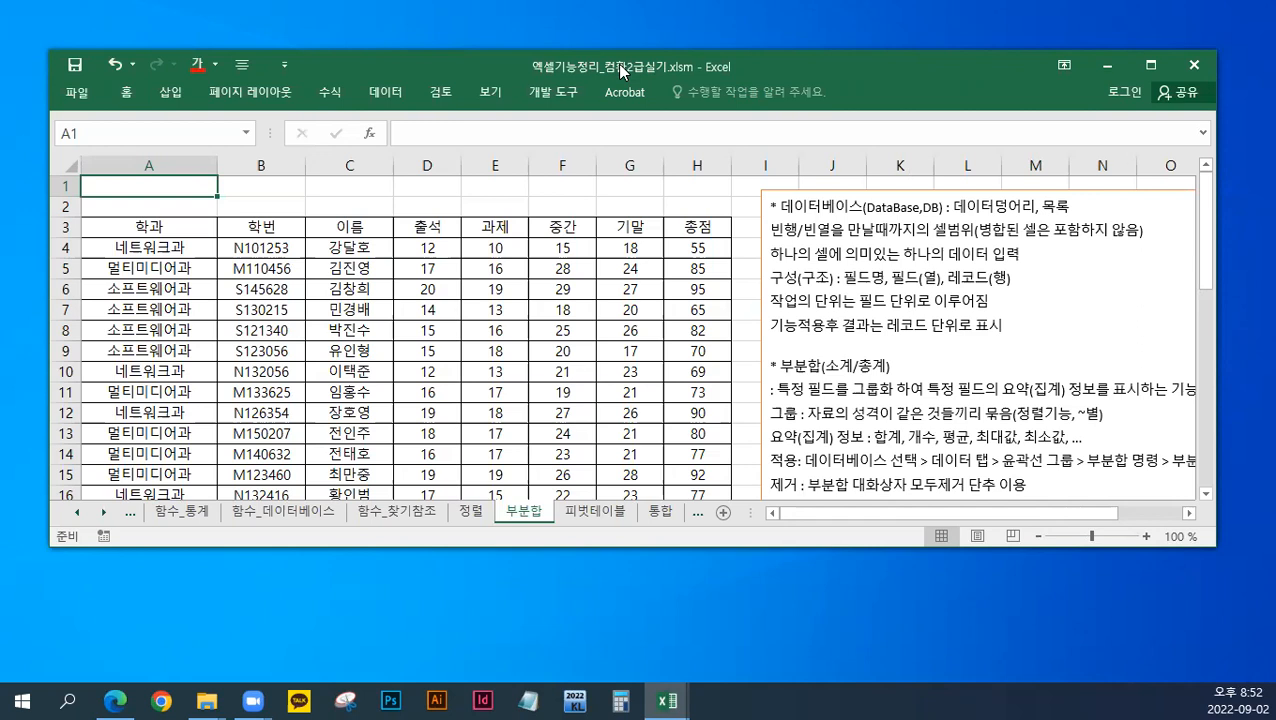
pyautogui.write('RYWO')
pyautogui.press('BackSpace')
pyautogui.press('BackSpace')
pyautogui.press('BackSpace')
pyautogui.press('BackSpace')
pyautogui.write('교재12')
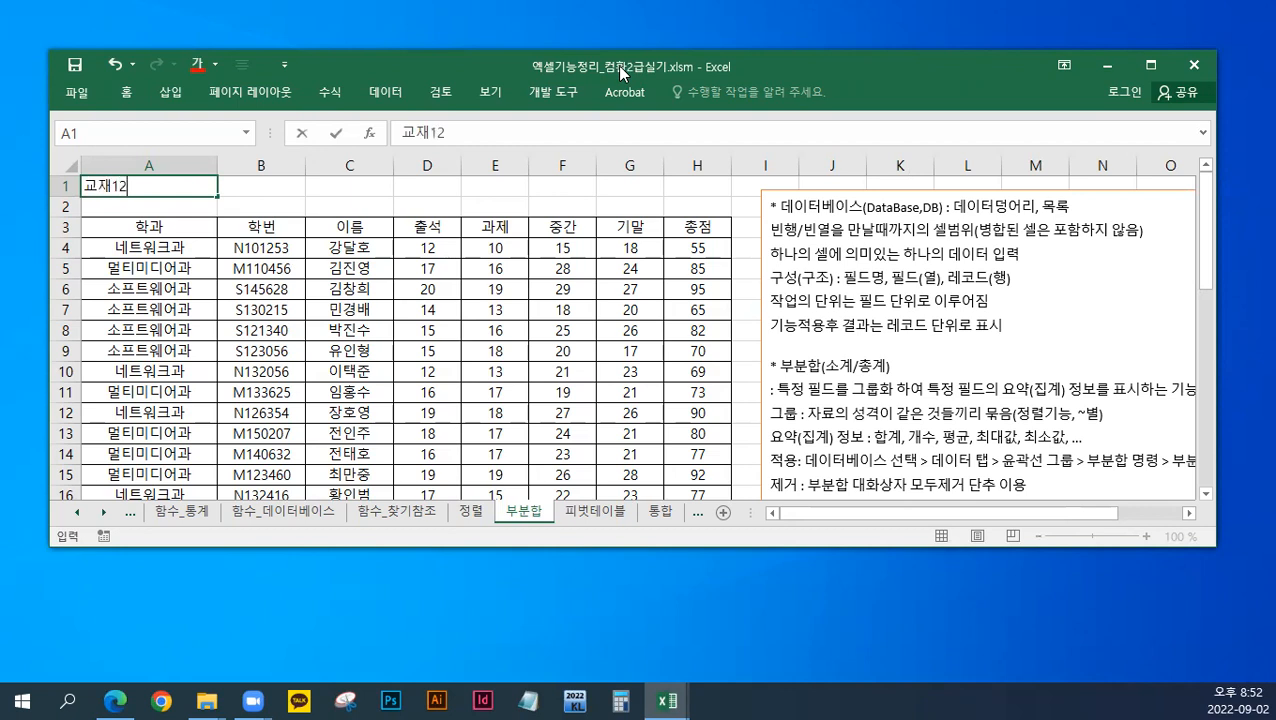
pyautogui.write('9페잊지')
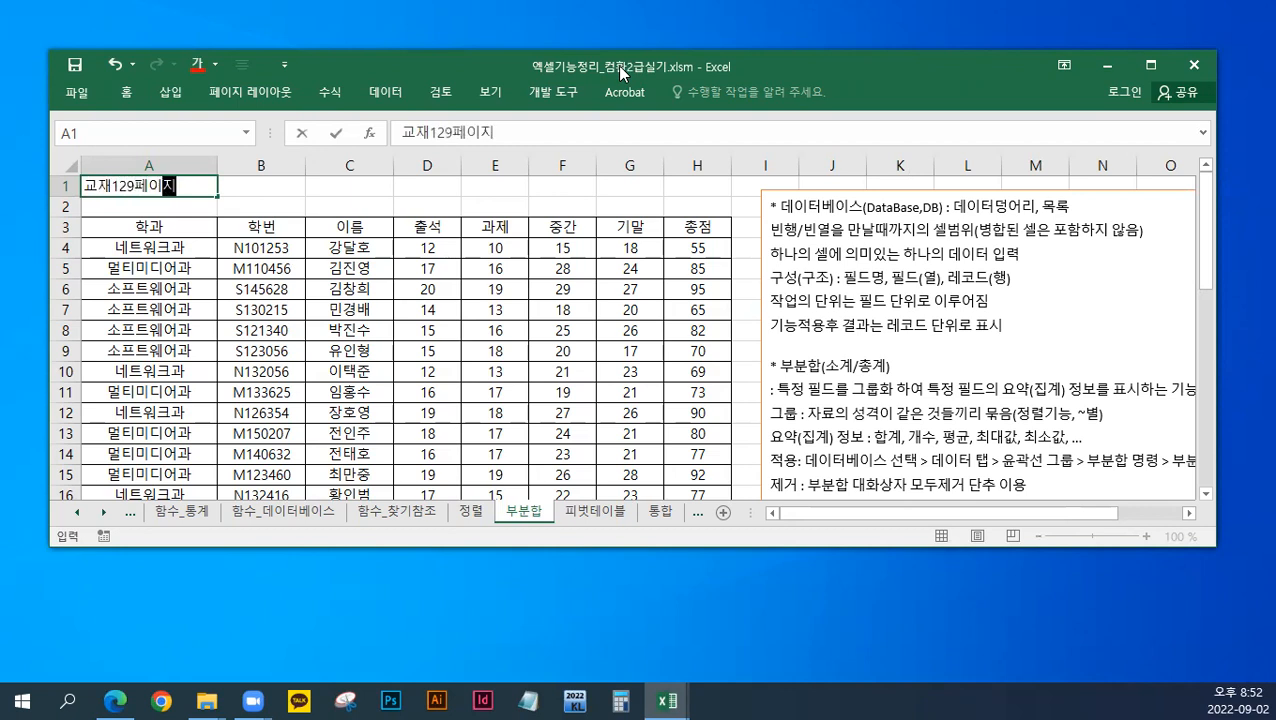
pyautogui.click(272, 211)
pyautogui.click(163, 186)
pyautogui.click(197, 68)
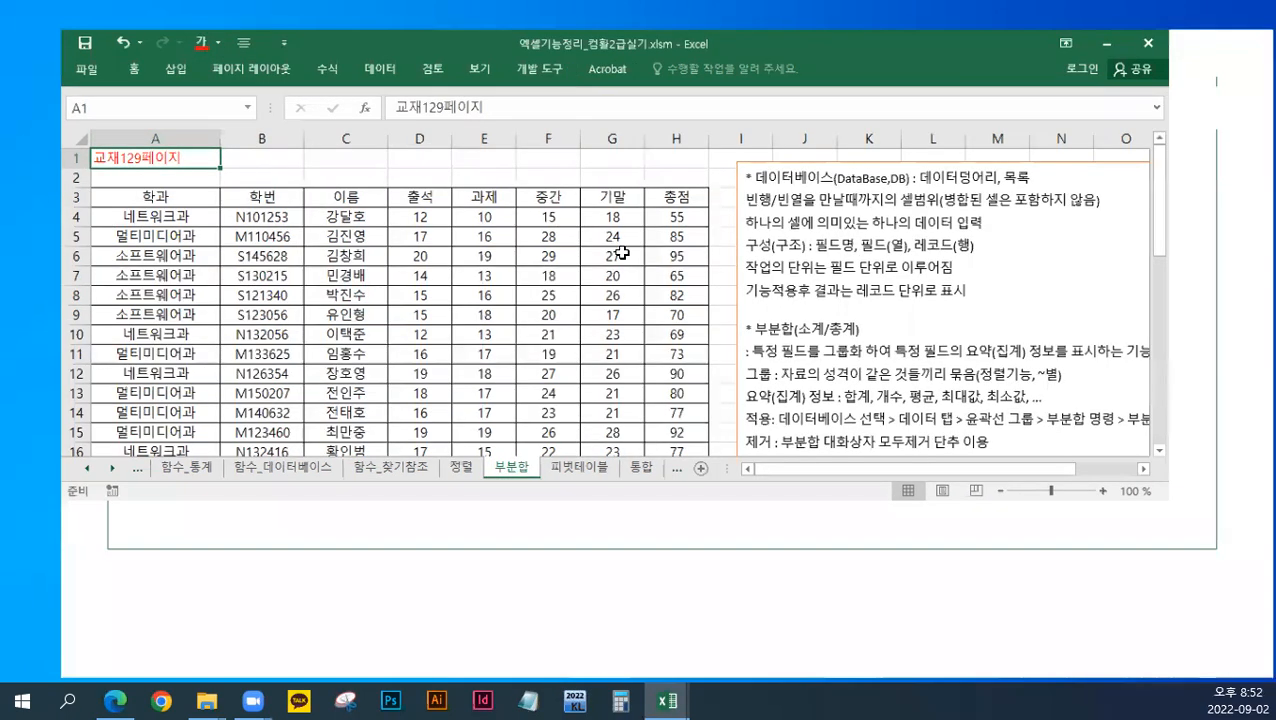
# Step: Maximize the workbook window with the Home ribbon commands showing and set the whole notes text box to 12 pt
pyautogui.doubleClick(572, 67)
pyautogui.click(79, 45)
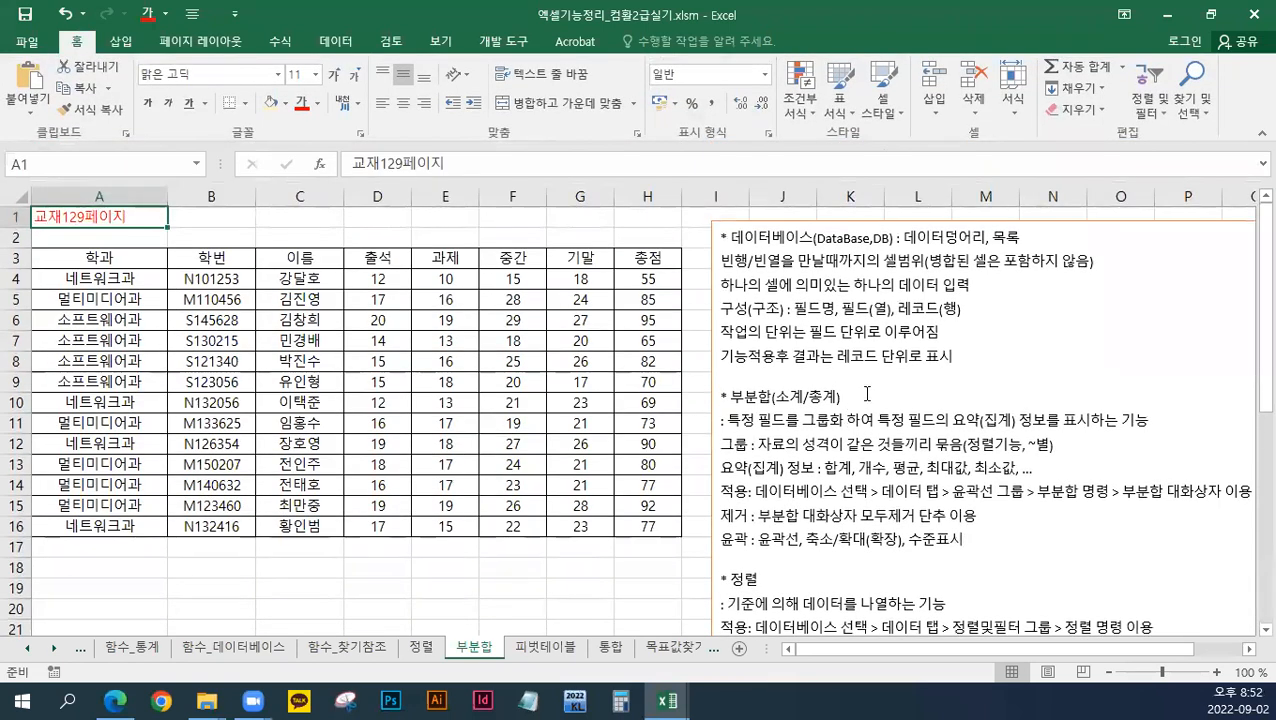
pyautogui.click(845, 224)
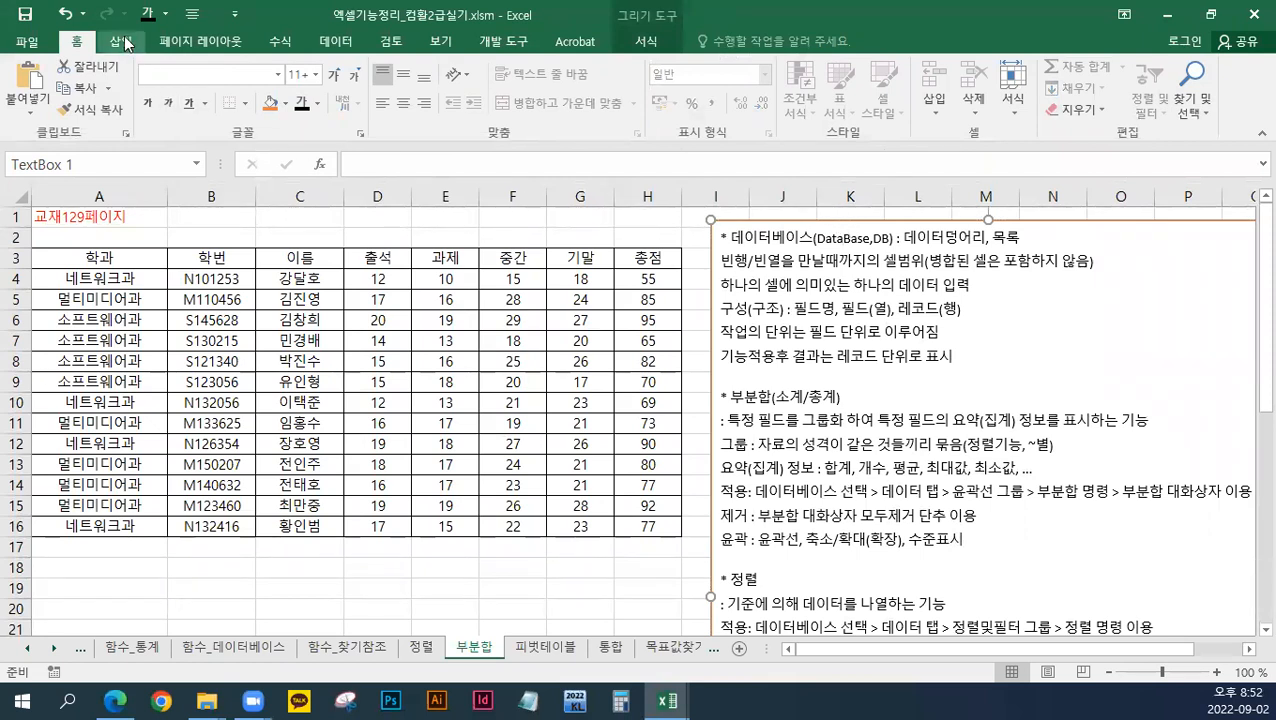
pyautogui.click(315, 74)
pyautogui.click(303, 185)
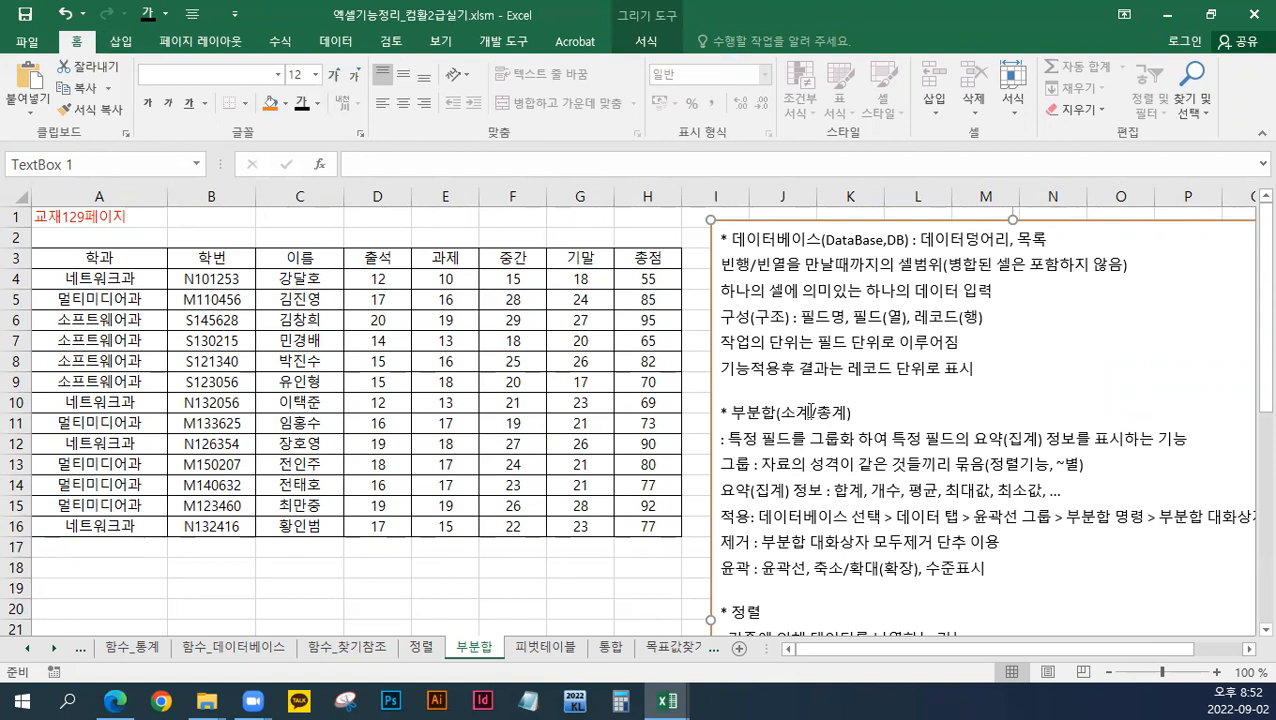
# Step: Review the notes on 부분합, databases, grouping and summary fields, and relate grouping to the 학과 column of the table
pyautogui.moveTo(812, 411)
pyautogui.mouseDown()
pyautogui.moveTo(781, 411)
pyautogui.moveTo(818, 413)
pyautogui.mouseUp()
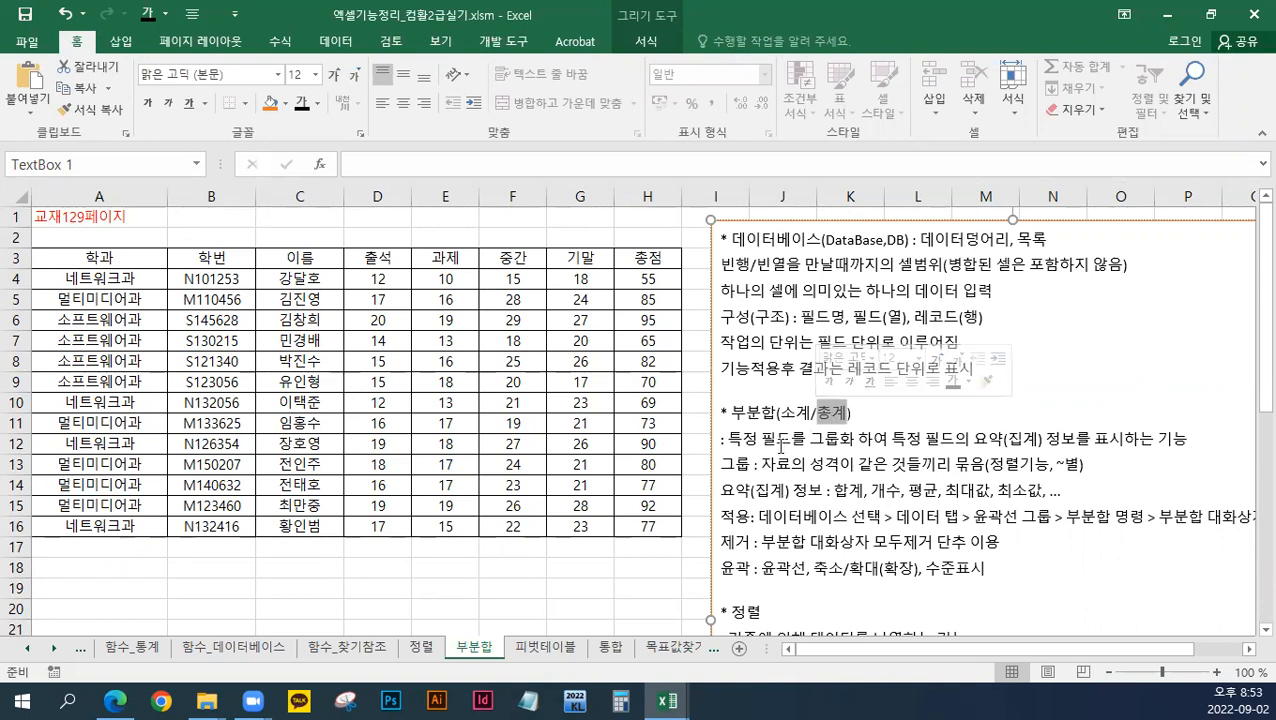
pyautogui.moveTo(727, 438); pyautogui.dragTo(856, 440)
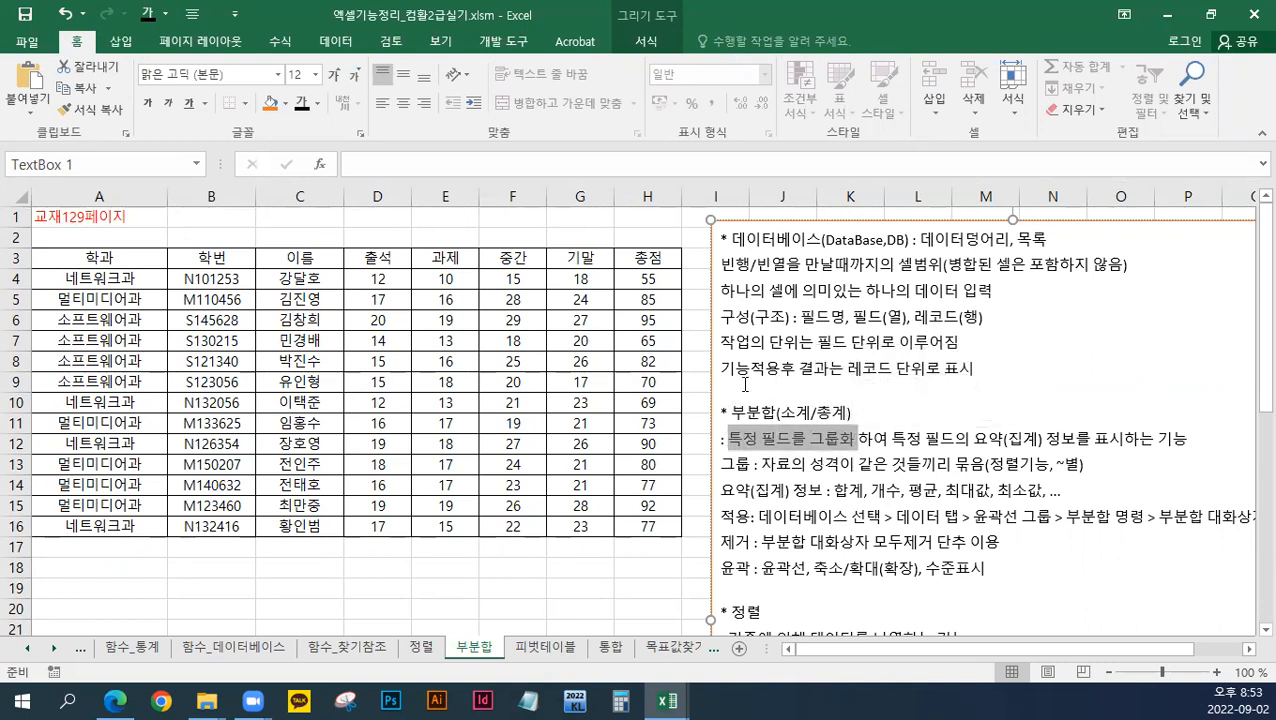
pyautogui.moveTo(996, 369); pyautogui.dragTo(718, 238)
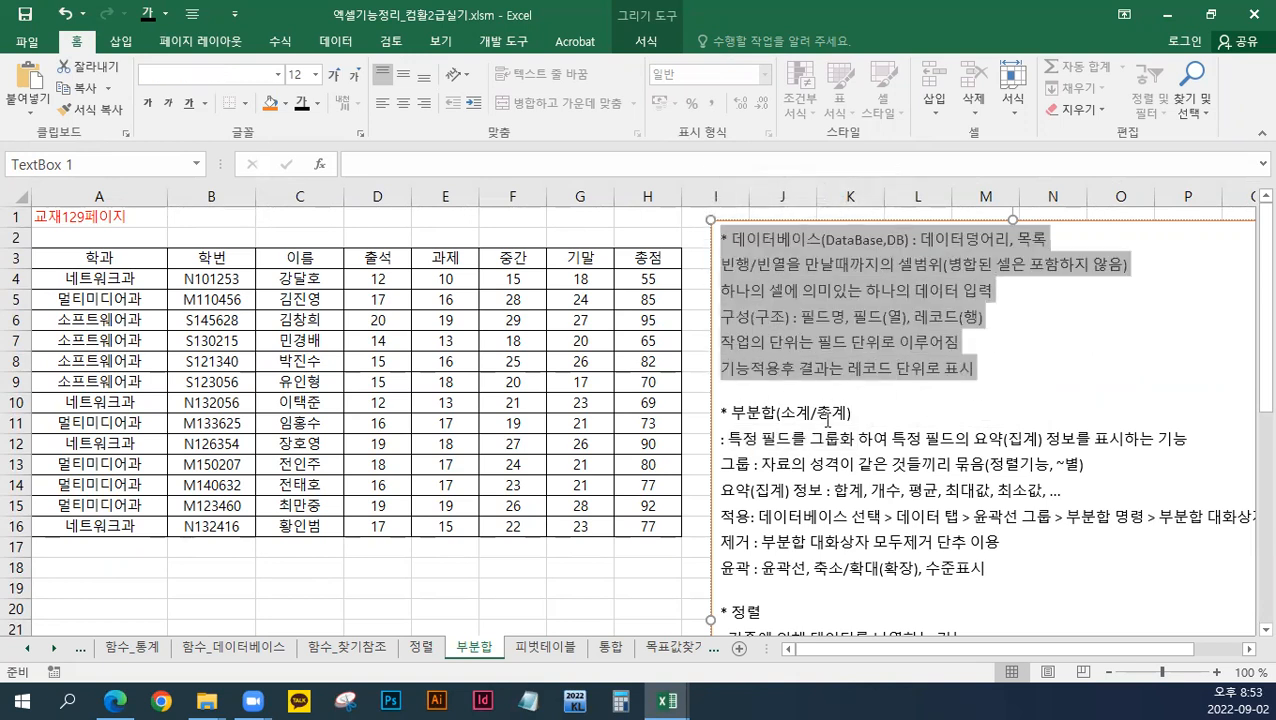
pyautogui.click(967, 438)
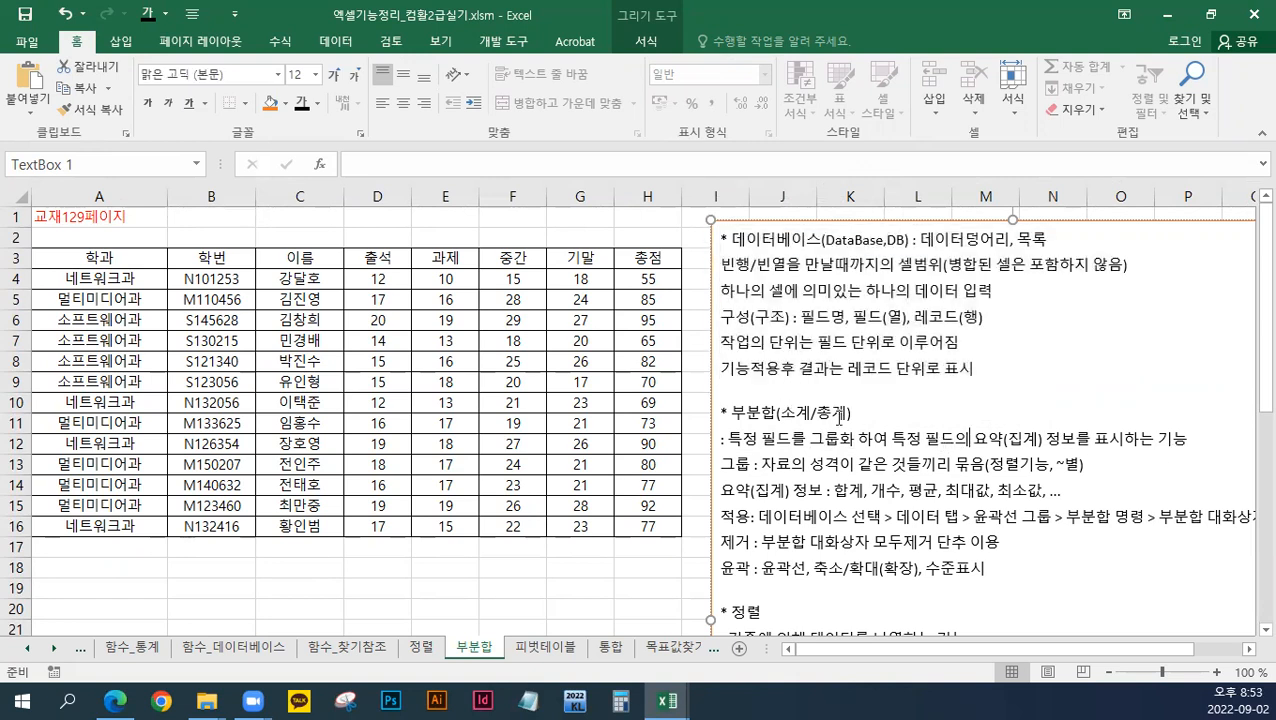
pyautogui.moveTo(892, 440); pyautogui.dragTo(1043, 438)
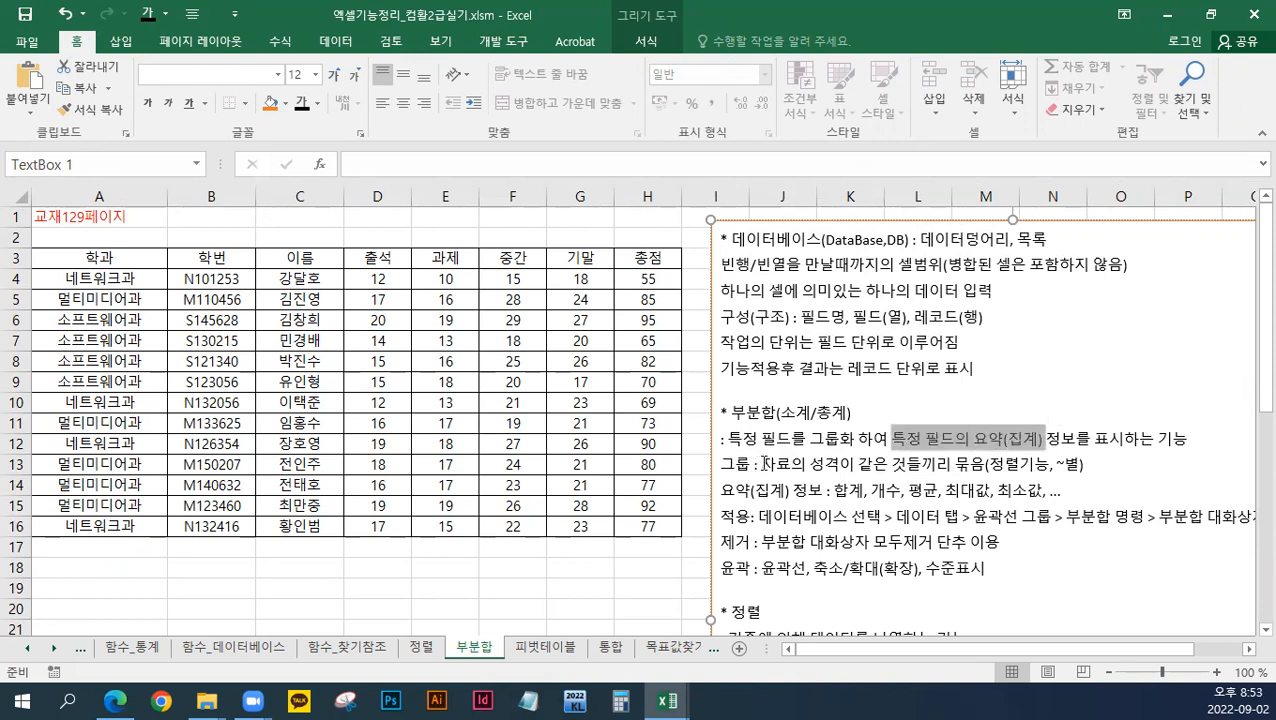
pyautogui.moveTo(765, 463); pyautogui.dragTo(776, 464)
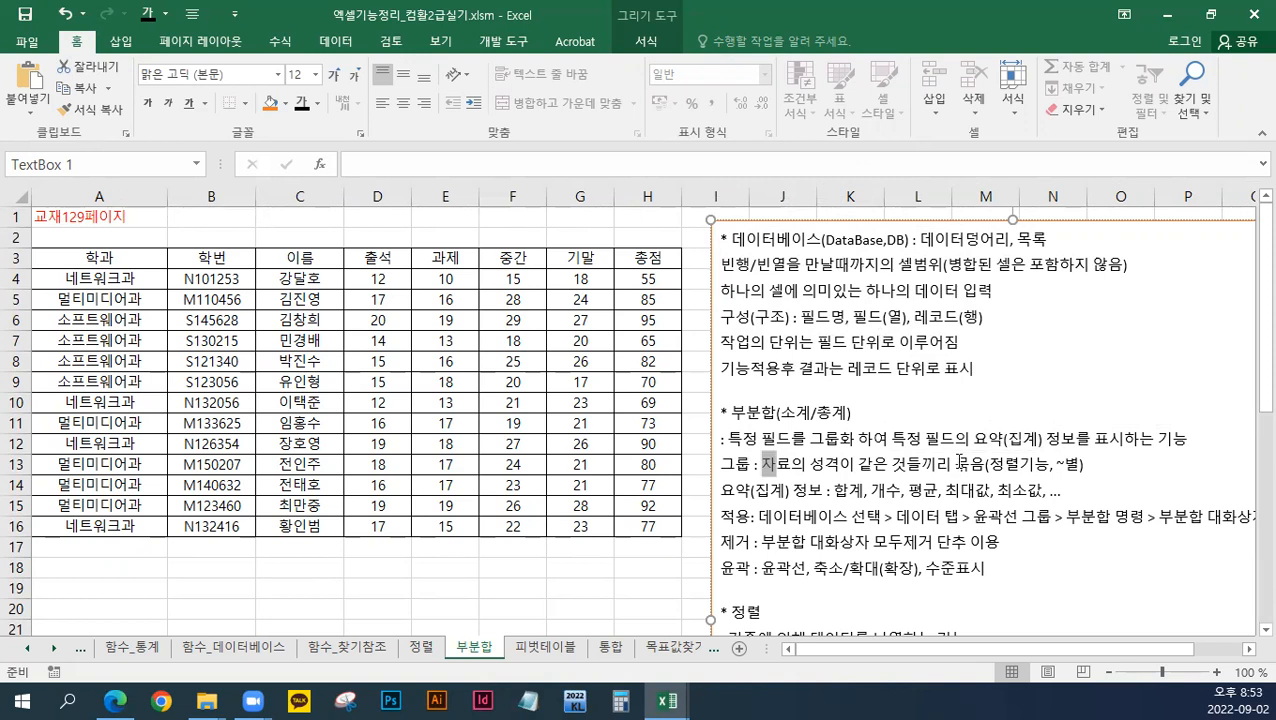
pyautogui.moveTo(988, 464); pyautogui.dragTo(1033, 464)
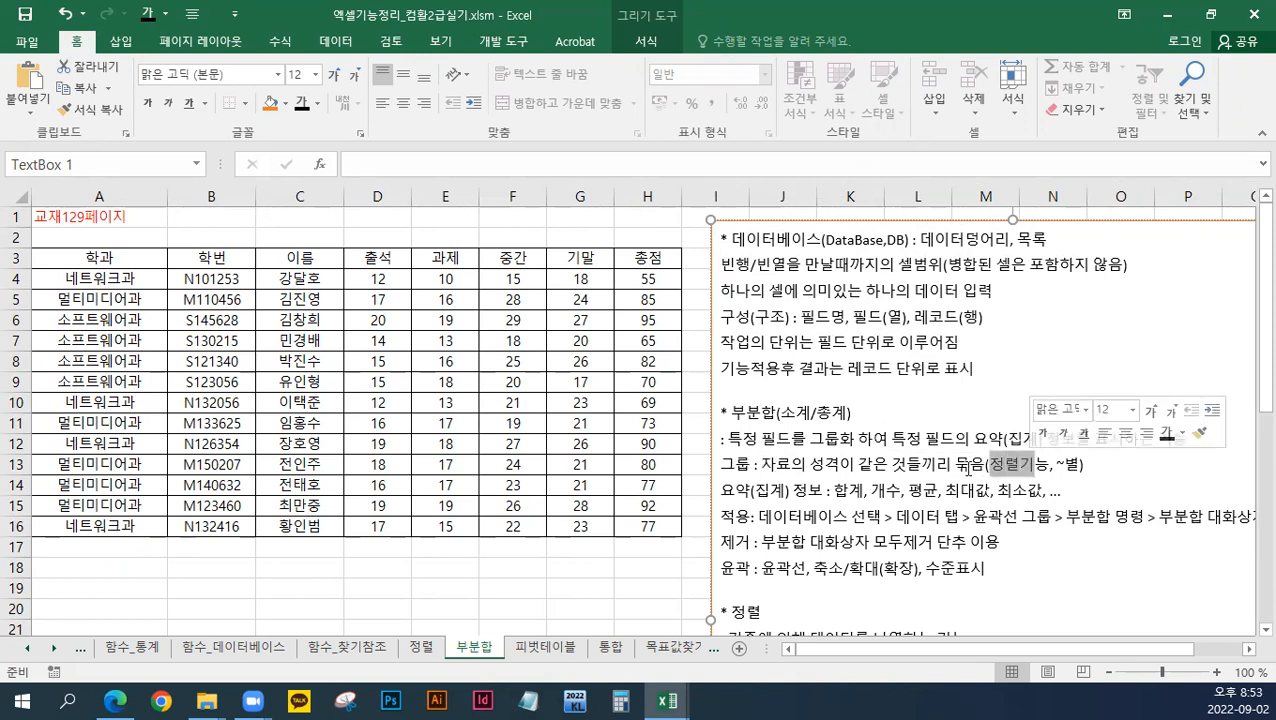
pyautogui.moveTo(762, 464); pyautogui.dragTo(968, 463)
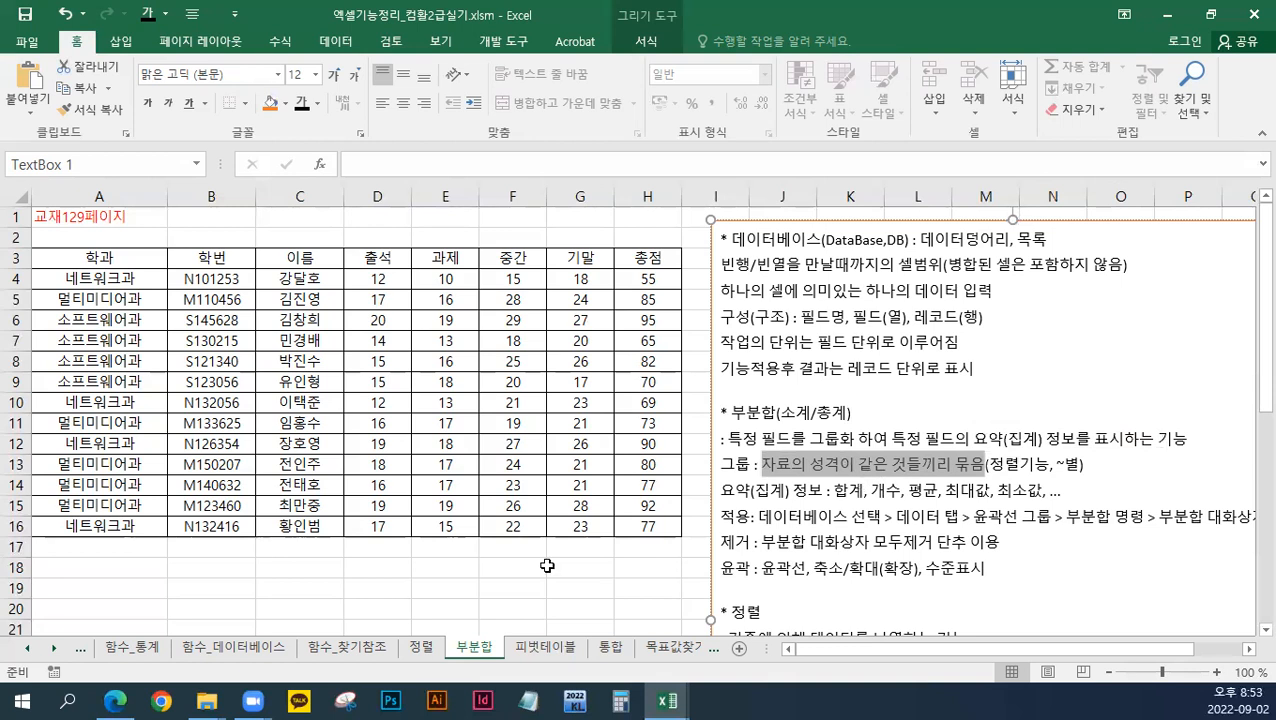
pyautogui.moveTo(126, 277); pyautogui.dragTo(131, 382)
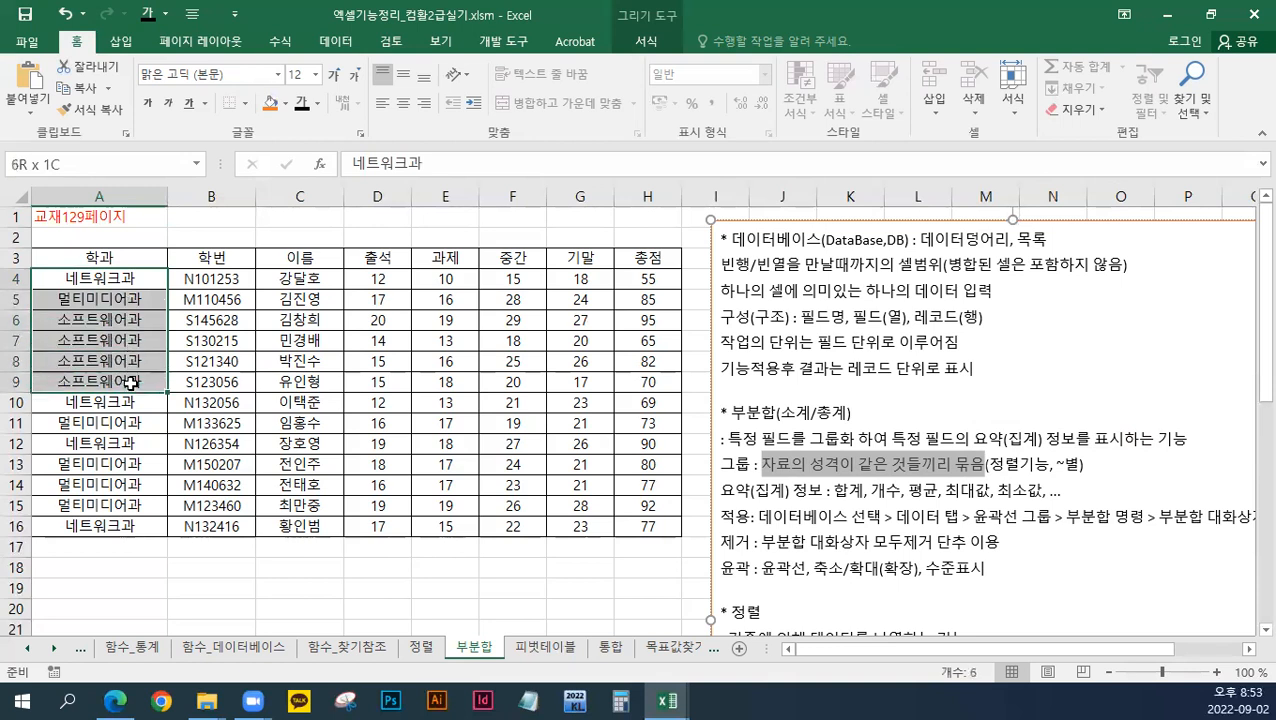
pyautogui.click(138, 284)
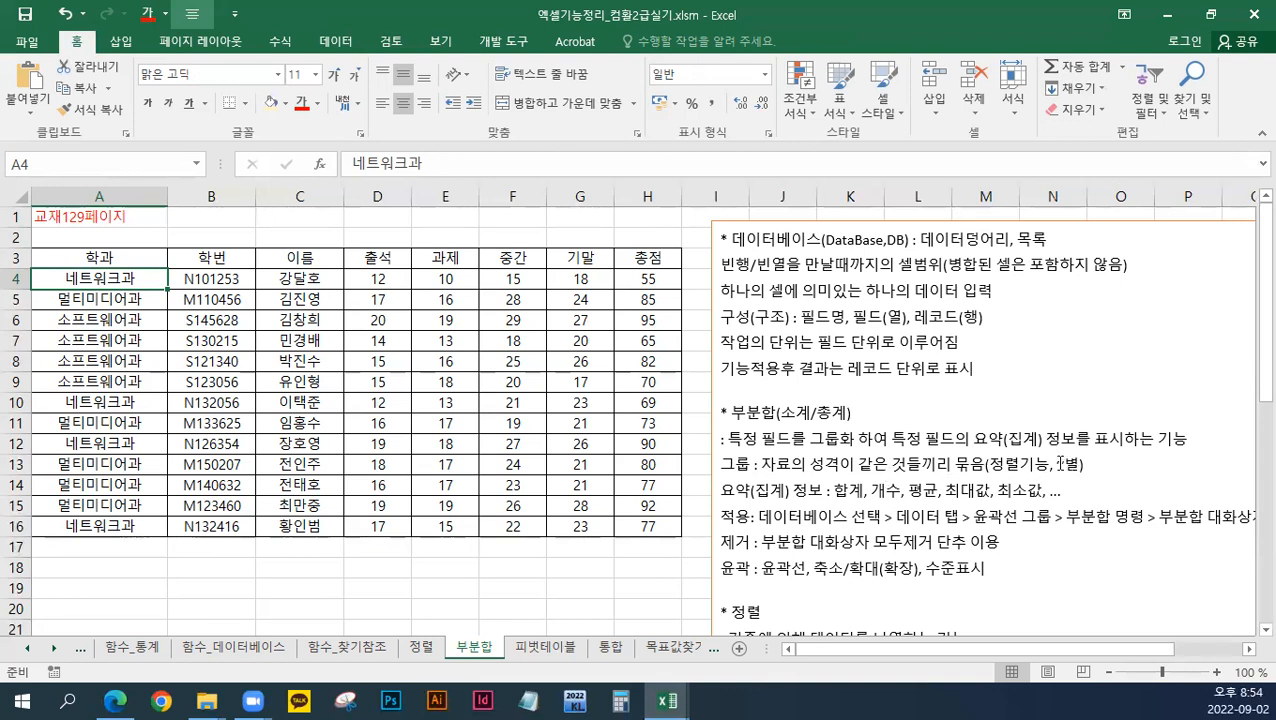
# Step: Colour the text "~별" in the 그룹 line of the notes red
pyautogui.moveTo(1058, 464); pyautogui.dragTo(1072, 464)
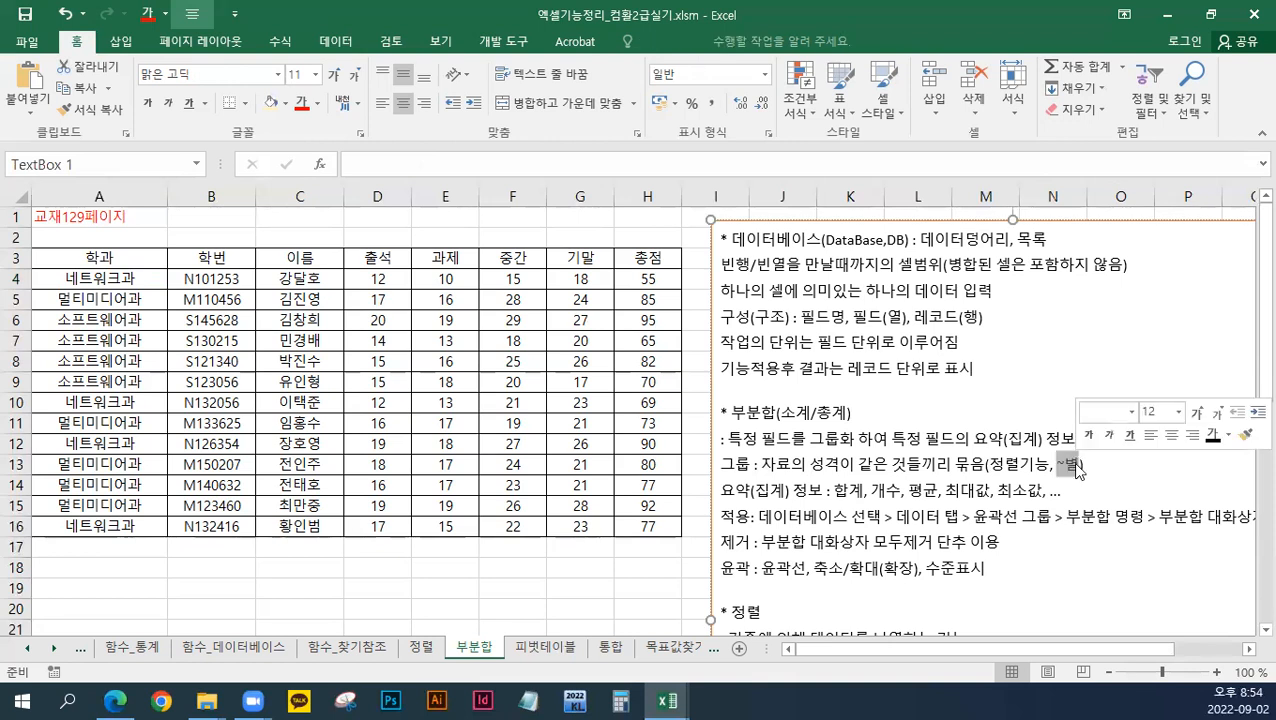
pyautogui.click(1229, 436)
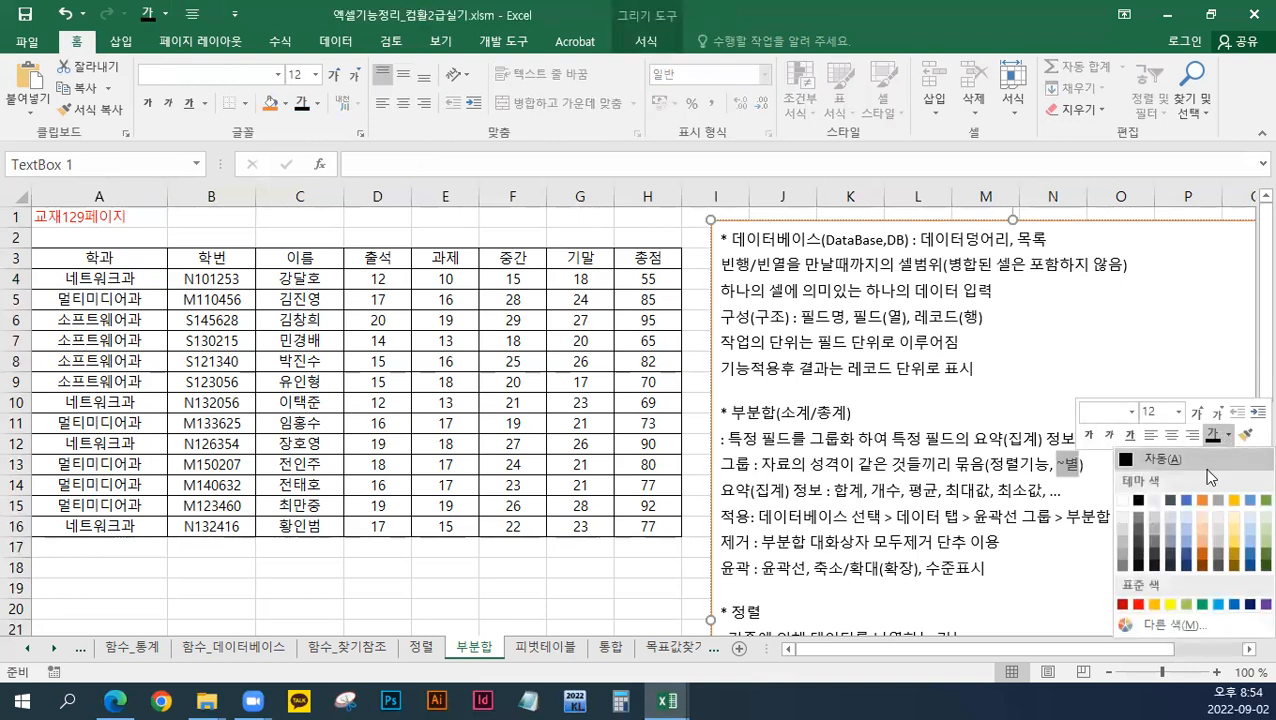
pyautogui.click(1138, 605)
pyautogui.click(1092, 467)
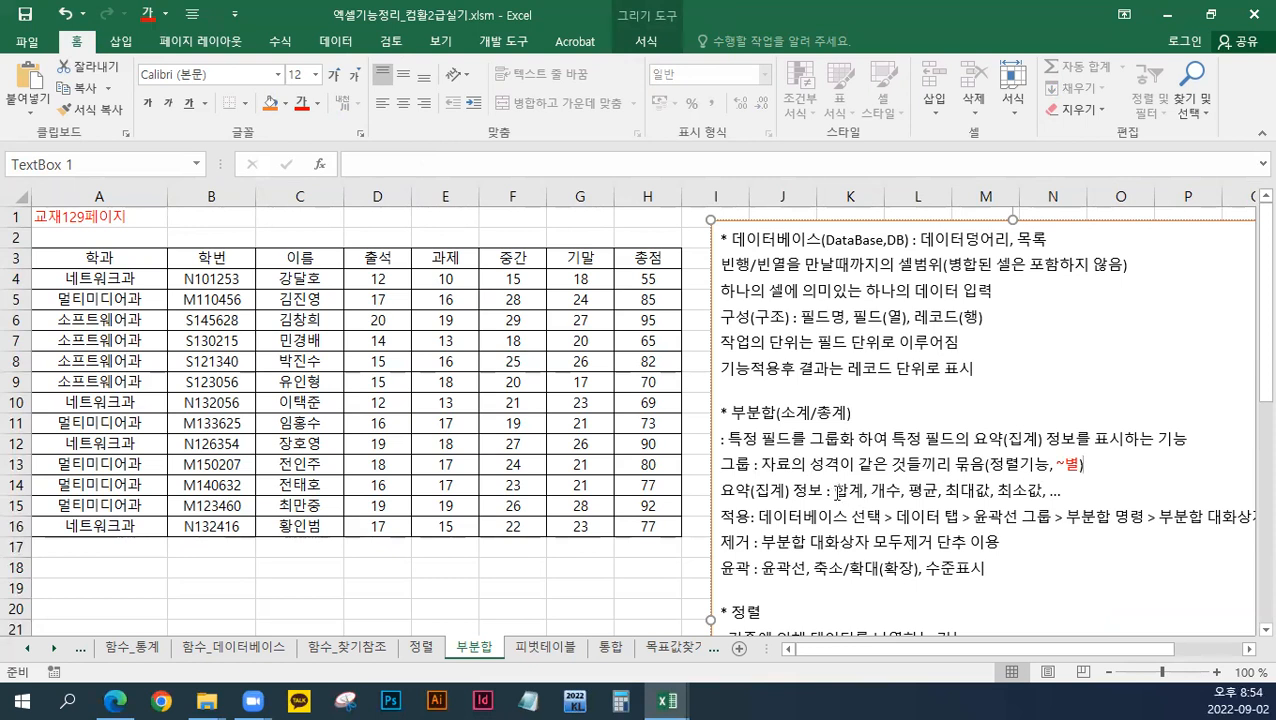
# Step: Move the line "학과별 총점의 합계 표시(계산)" from the lower part of the notes to the very top of the text box
pyautogui.click(925, 490)
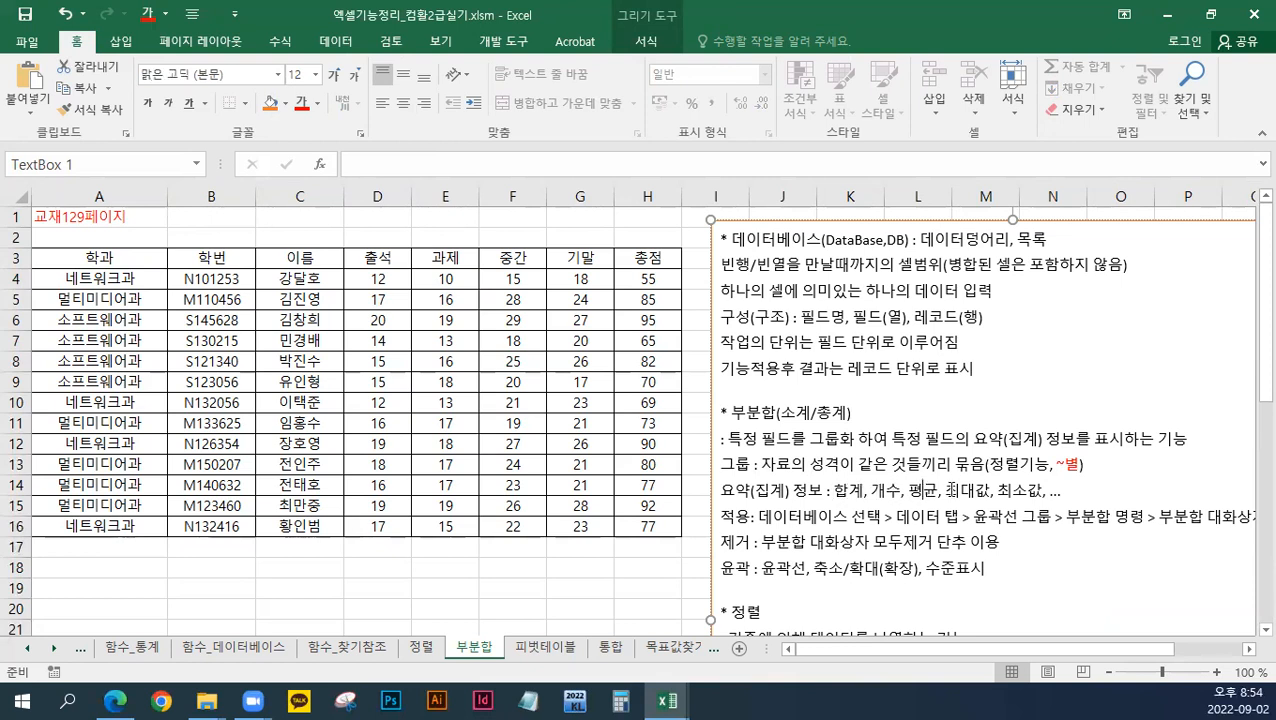
pyautogui.click(1025, 490)
pyautogui.scroll(-5, 845, 573)
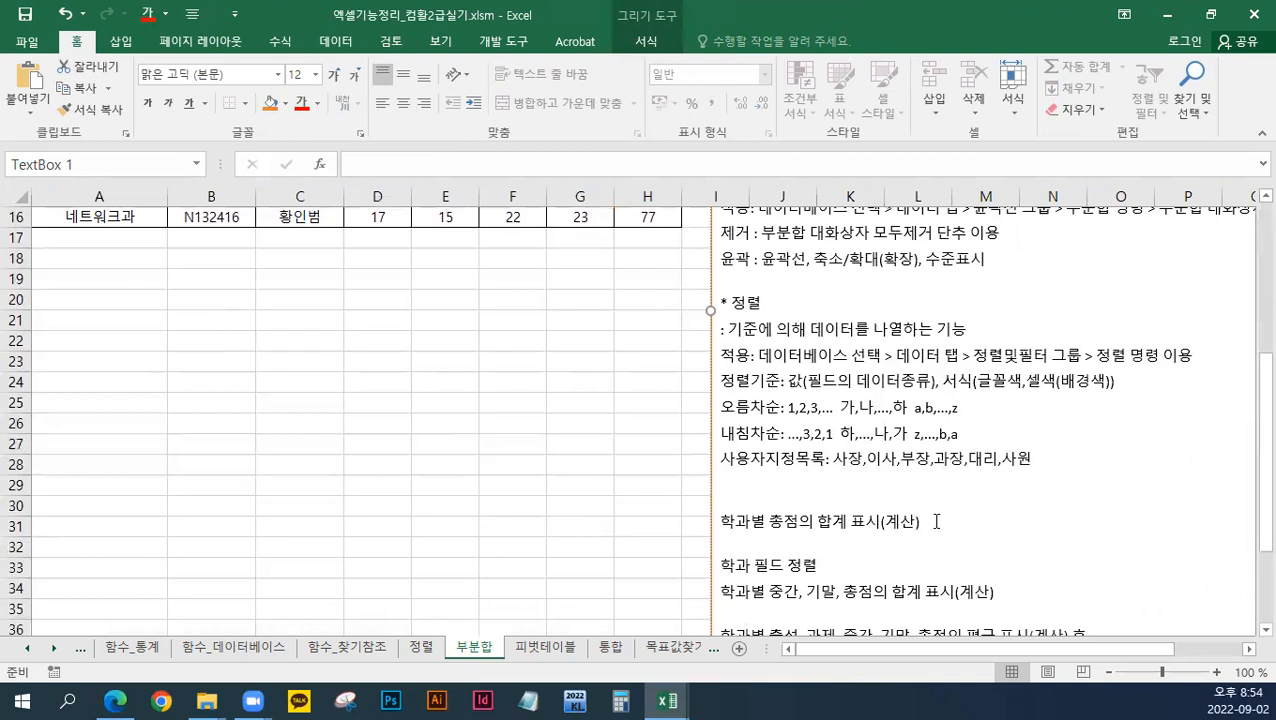
pyautogui.moveTo(936, 521); pyautogui.dragTo(668, 521)
pyautogui.hotkey('ctrl', 'c')
pyautogui.press('Delete')
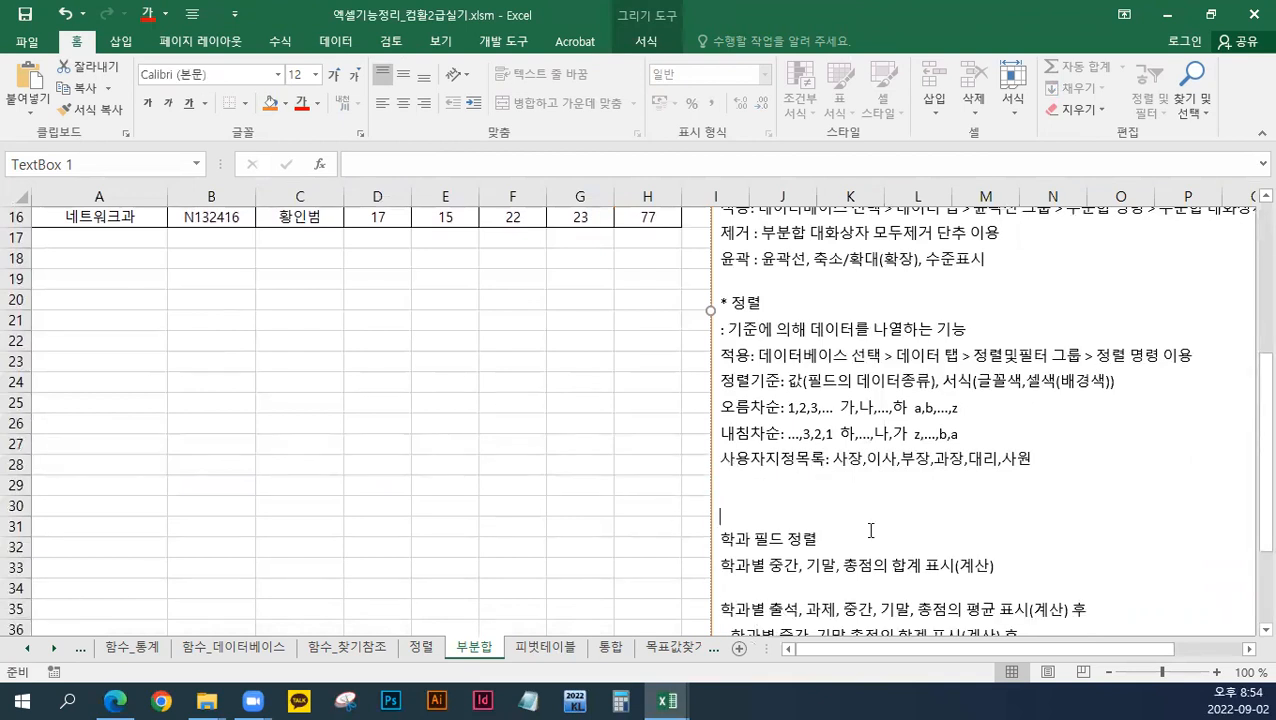
pyautogui.hotkey('ctrl', 'Home')
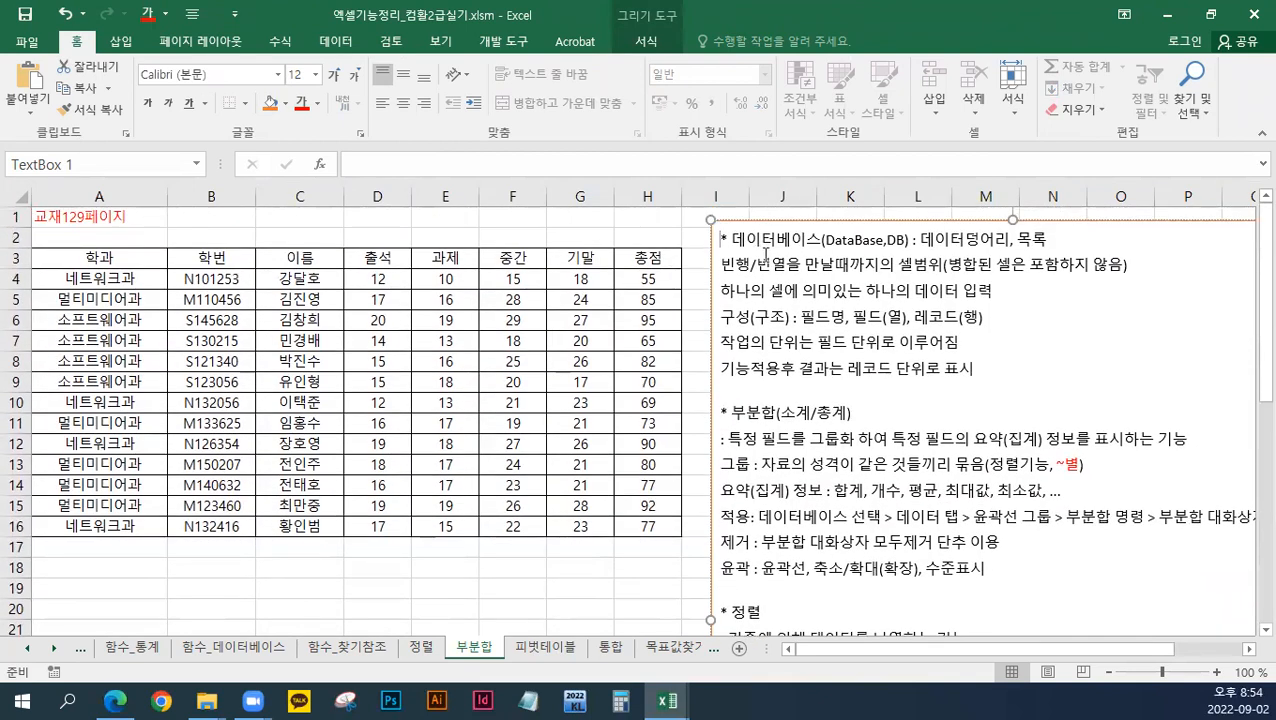
pyautogui.press('Return')
pyautogui.press('Up')
pyautogui.hotkey('ctrl', 'v')
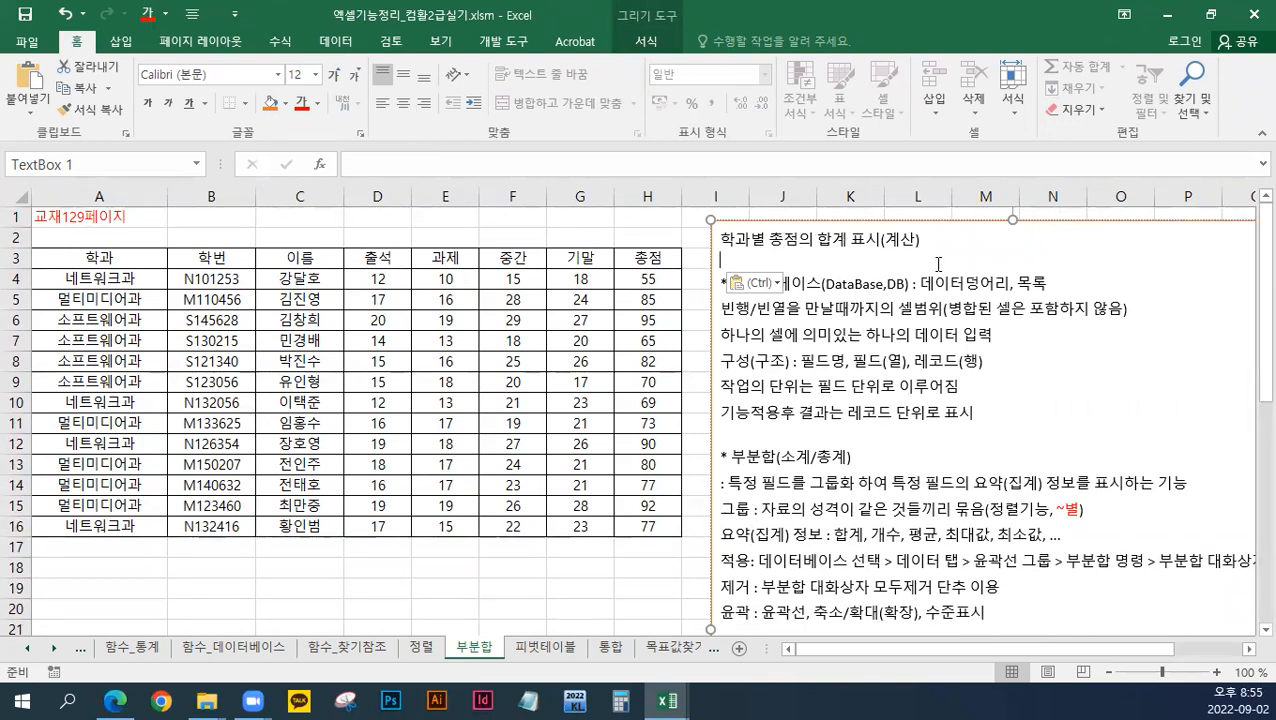
# Step: Select the whole table A3:H16, open the Subtotal settings for it, and move the dialog clear of the notes
pyautogui.moveTo(722, 563); pyautogui.dragTo(750, 563)
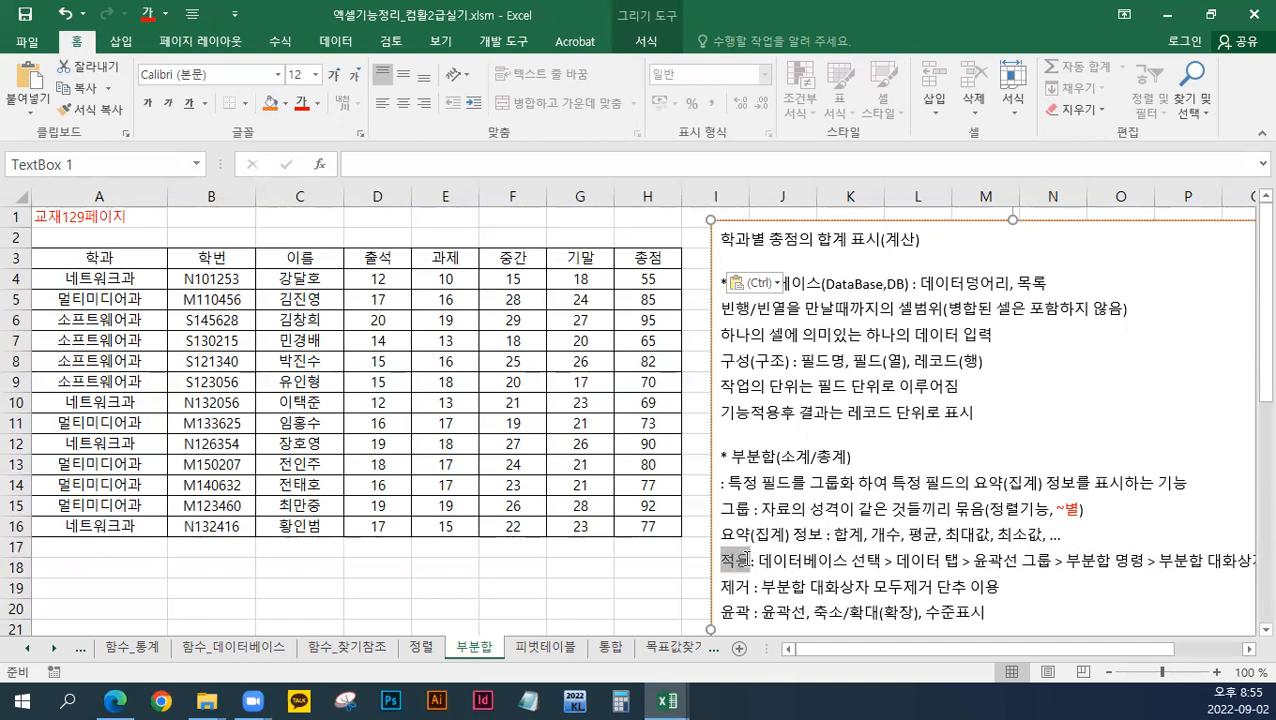
pyautogui.moveTo(131, 259); pyautogui.dragTo(628, 519)
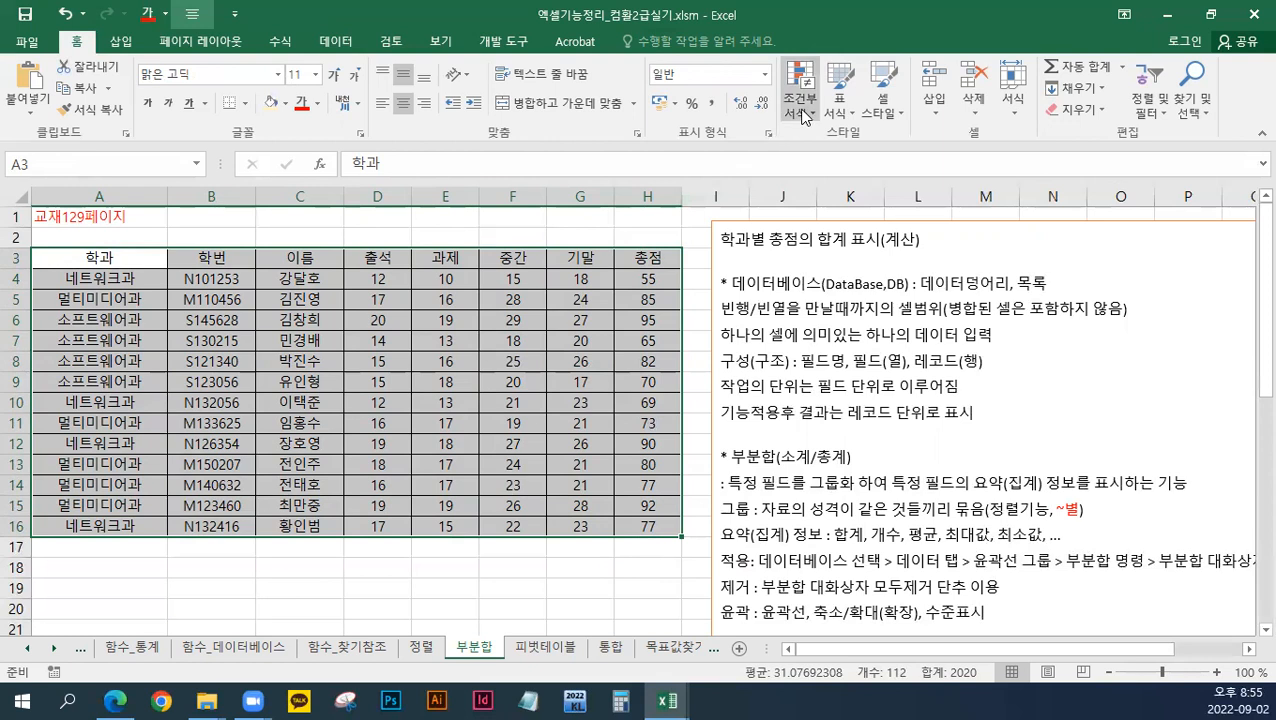
pyautogui.click(337, 41)
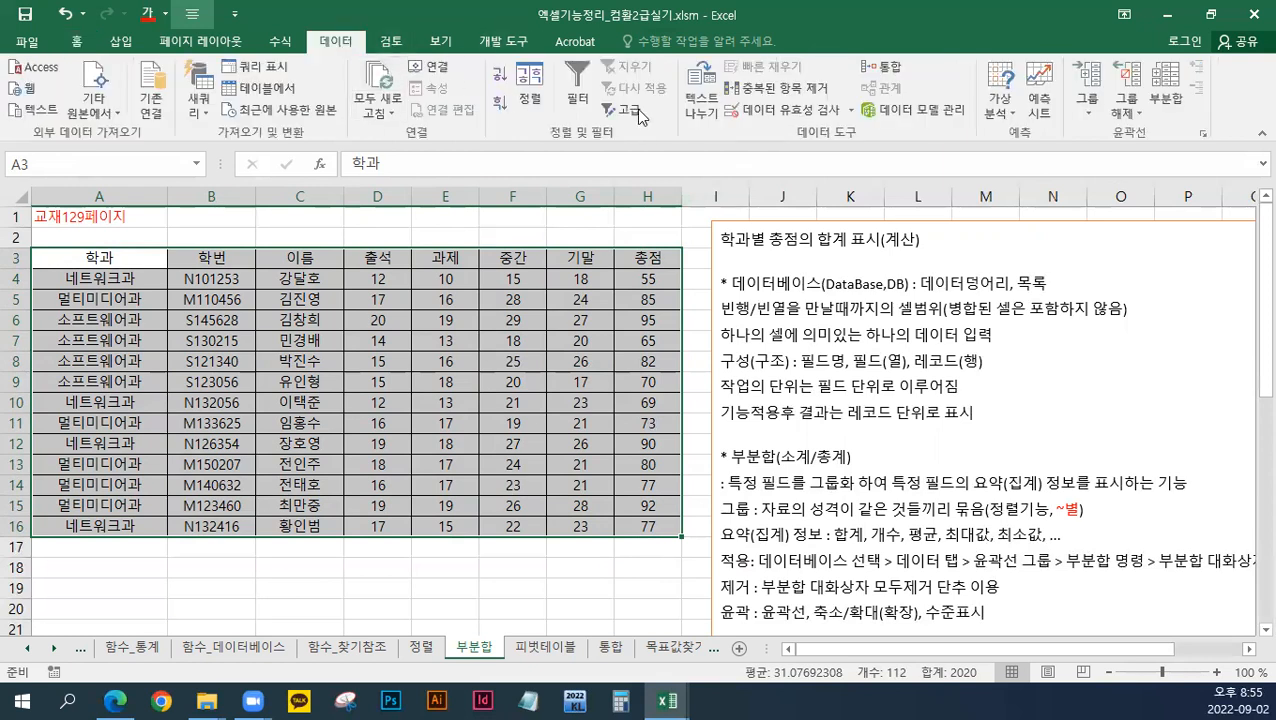
pyautogui.click(1167, 112)
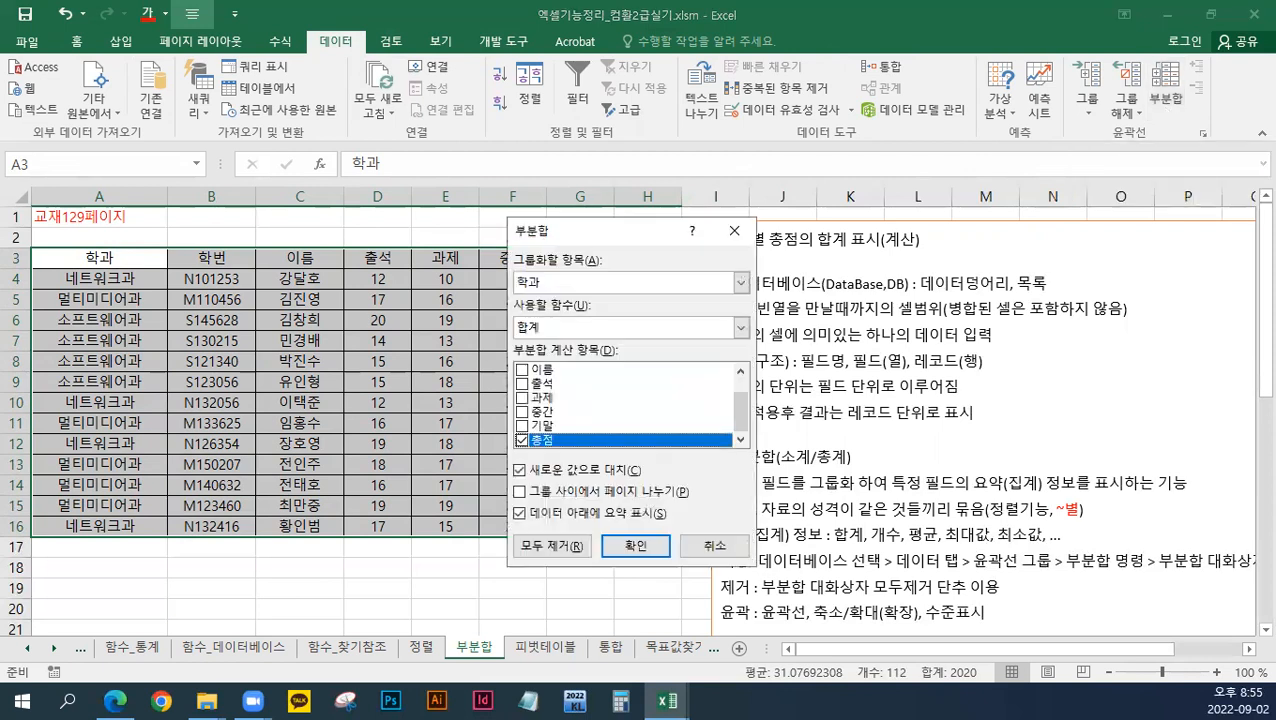
pyautogui.moveTo(570, 236); pyautogui.dragTo(438, 130)
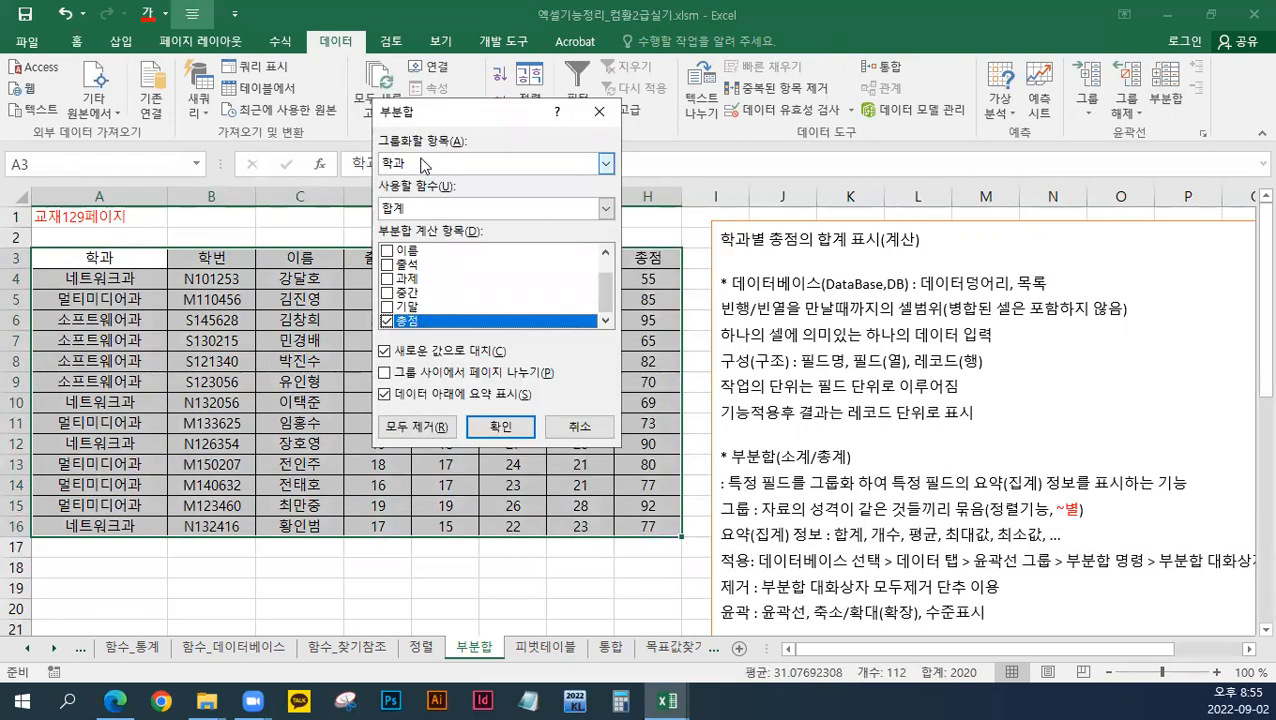
# Step: Set the subtotal to group by 학과 and use the 합계 function
pyautogui.click(421, 167)
pyautogui.click(420, 168)
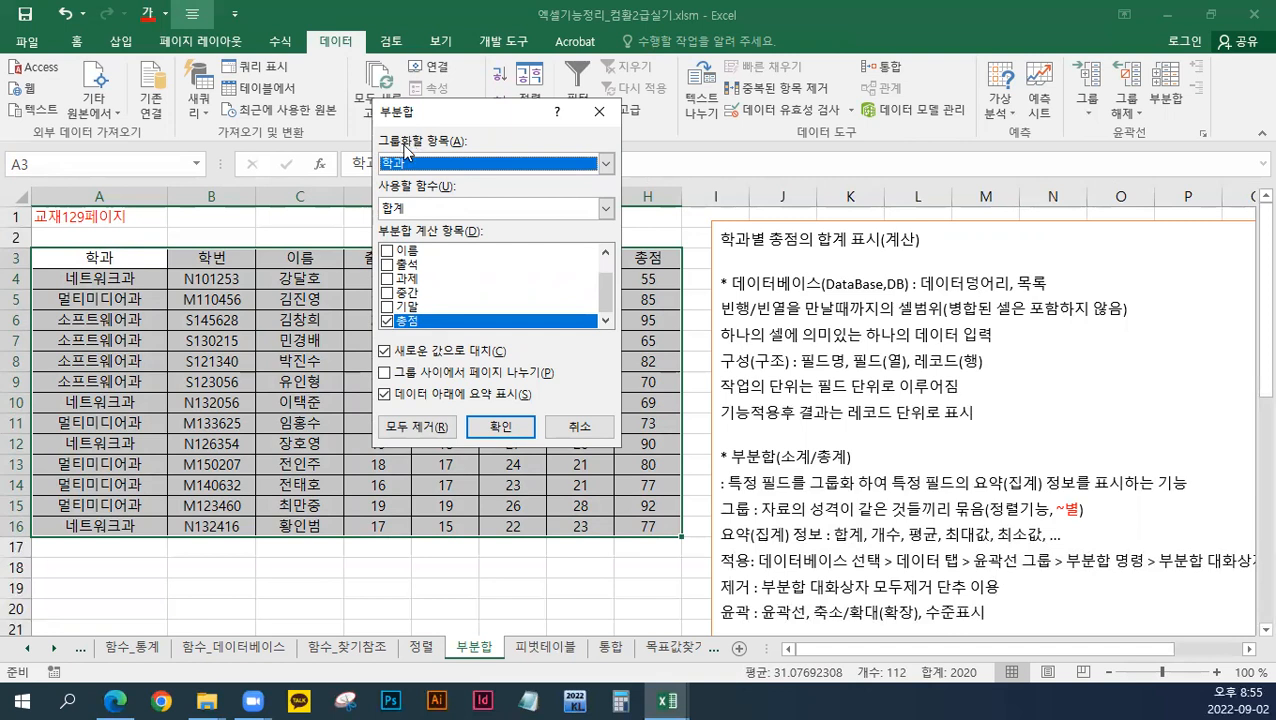
pyautogui.click(421, 212)
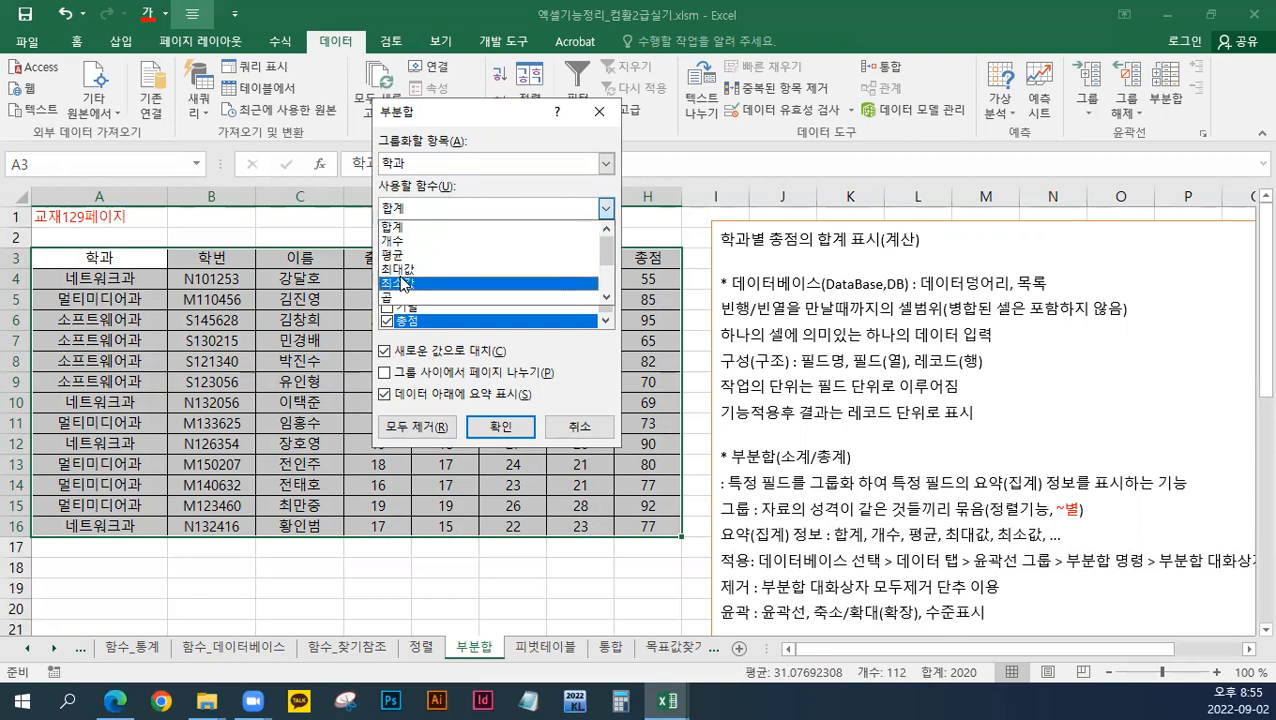
pyautogui.scroll(-3, 401, 283)
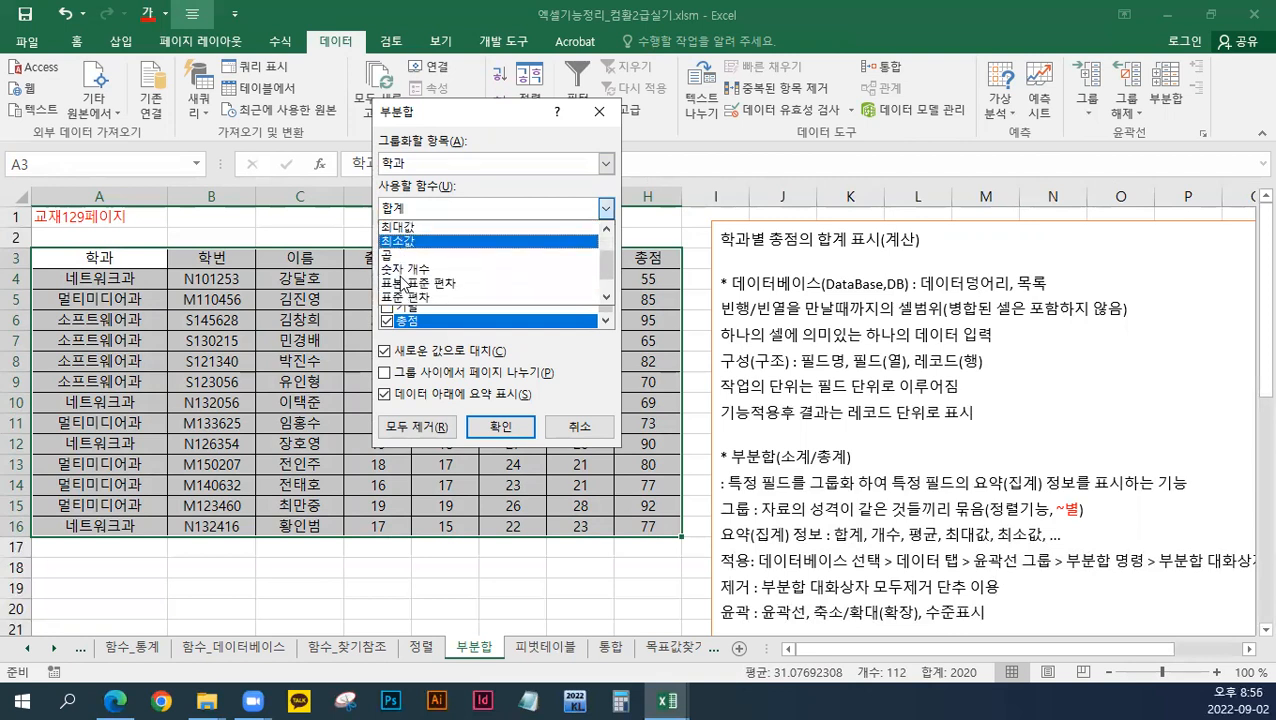
pyautogui.scroll(3, 402, 285)
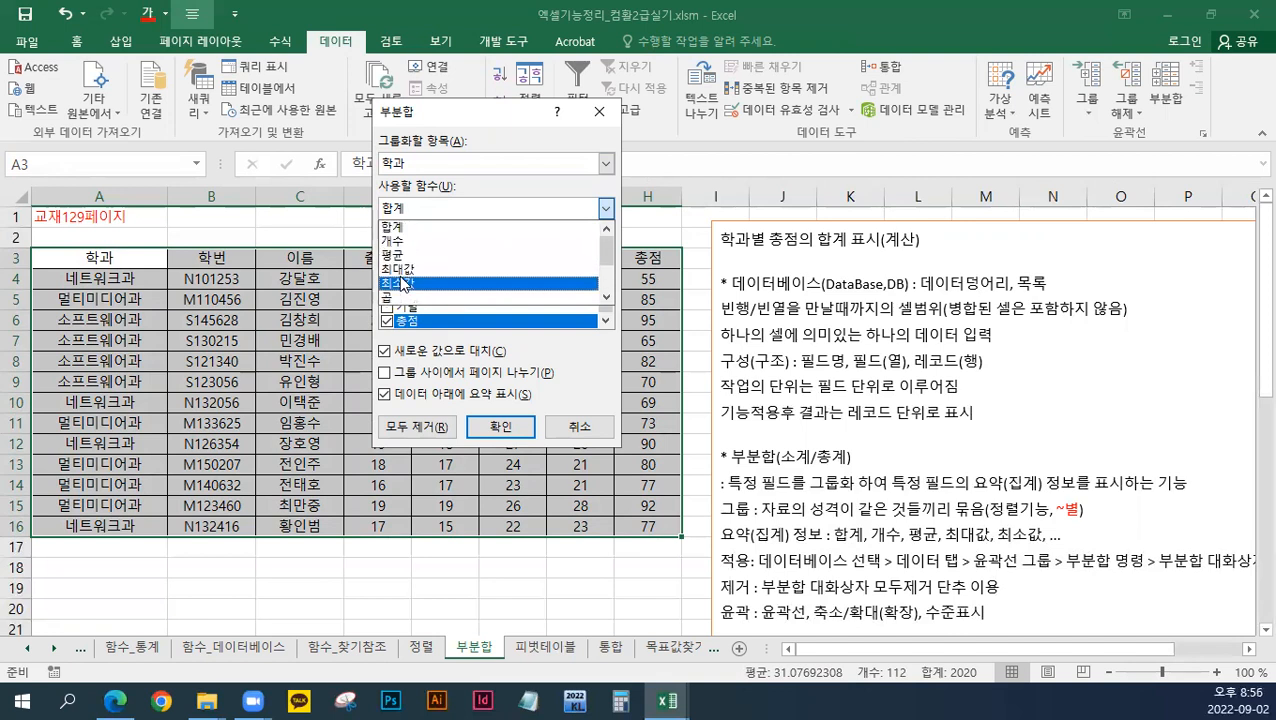
pyautogui.click(404, 228)
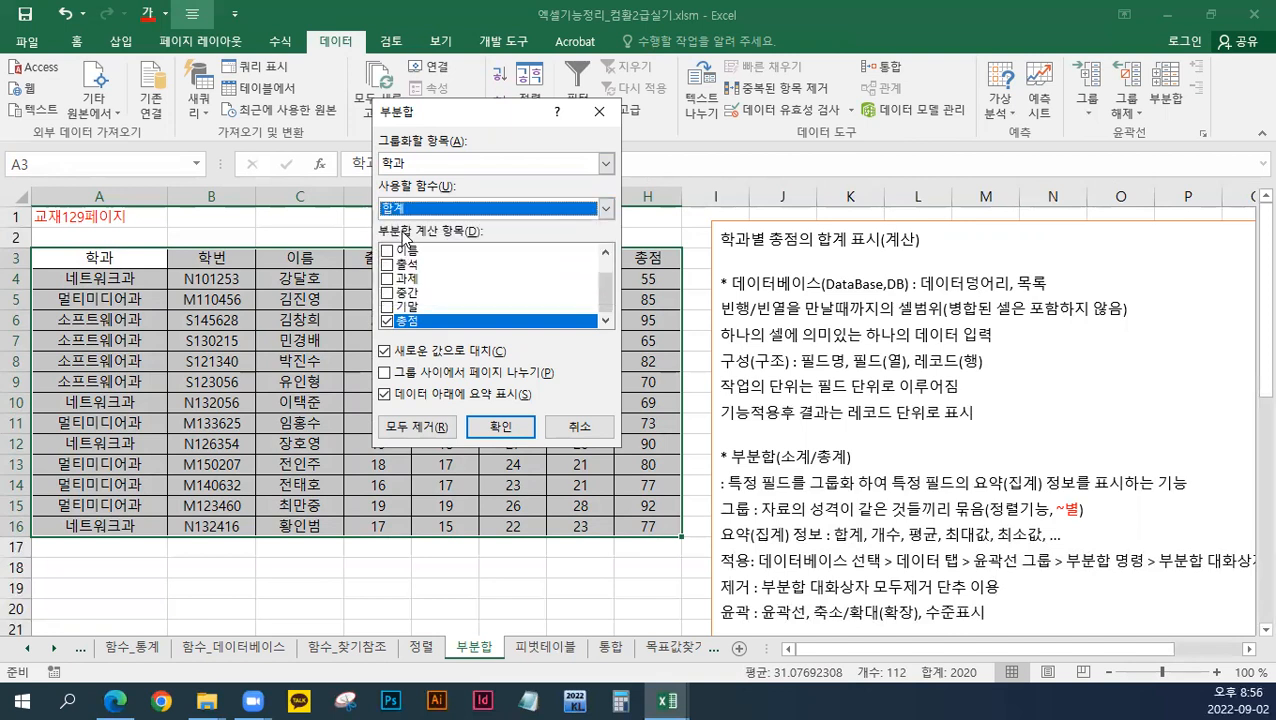
# Step: Move the subtotal dialog beside the table, try adding 기말, 중간, 과제 and 출석 as subtotal items, and clear those four again
pyautogui.moveTo(517, 117); pyautogui.dragTo(837, 275)
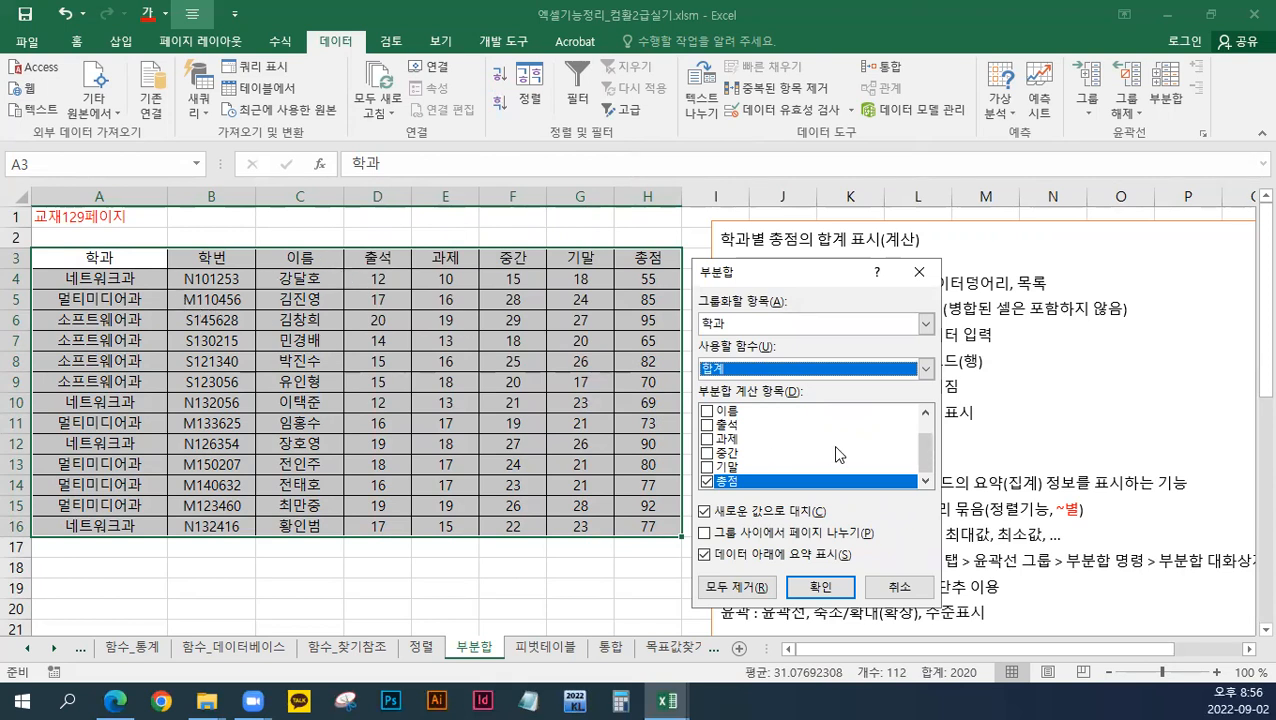
pyautogui.scroll(1, 925, 455)
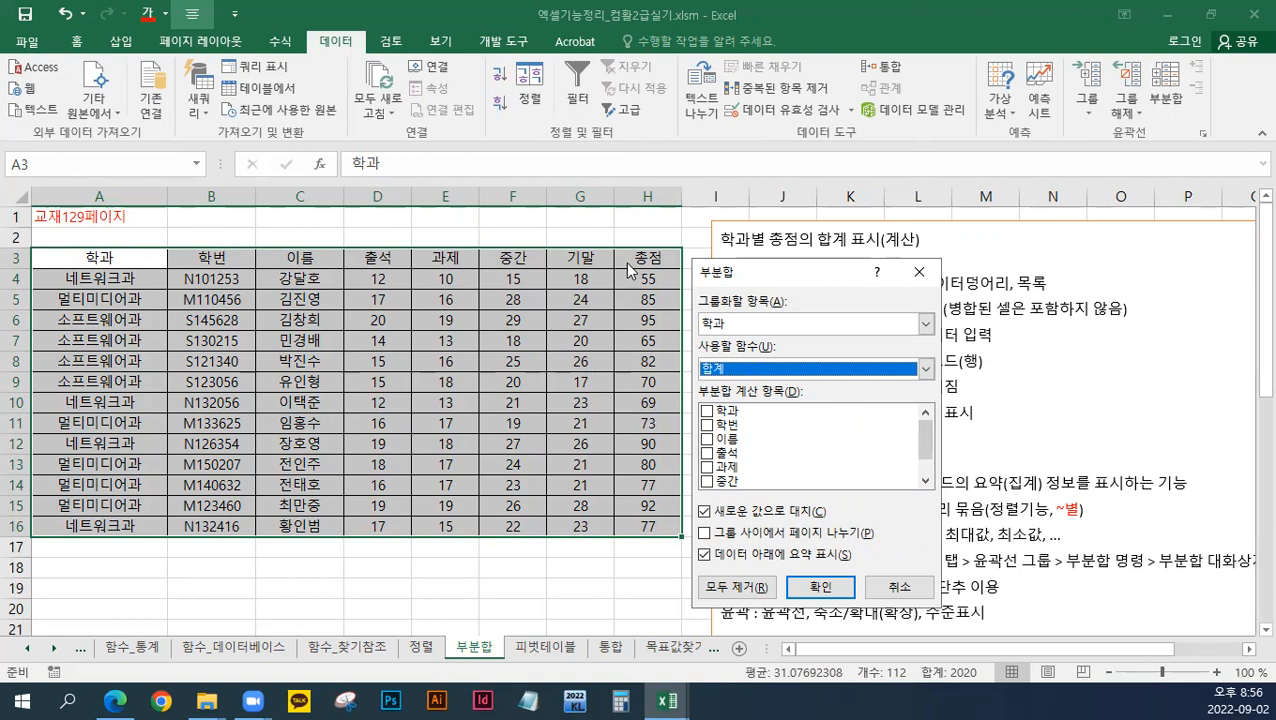
pyautogui.scroll(-1, 922, 440)
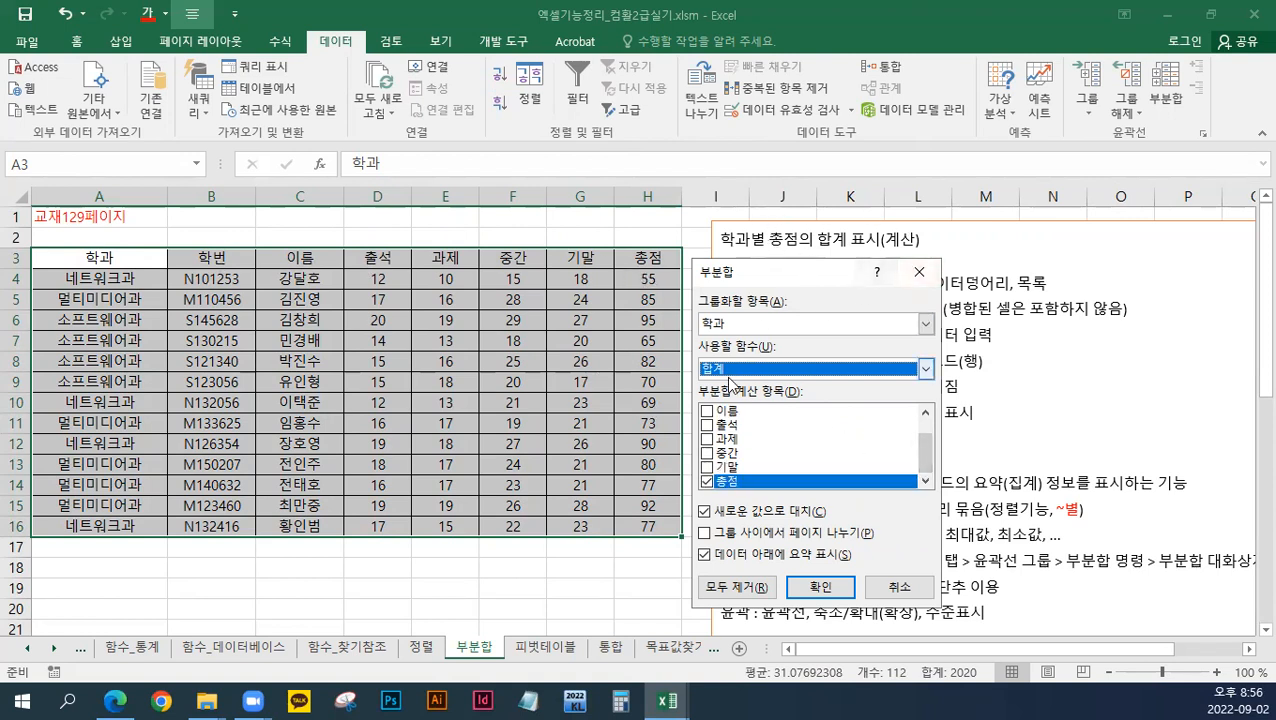
pyautogui.click(707, 466)
pyautogui.click(707, 452)
pyautogui.click(707, 438)
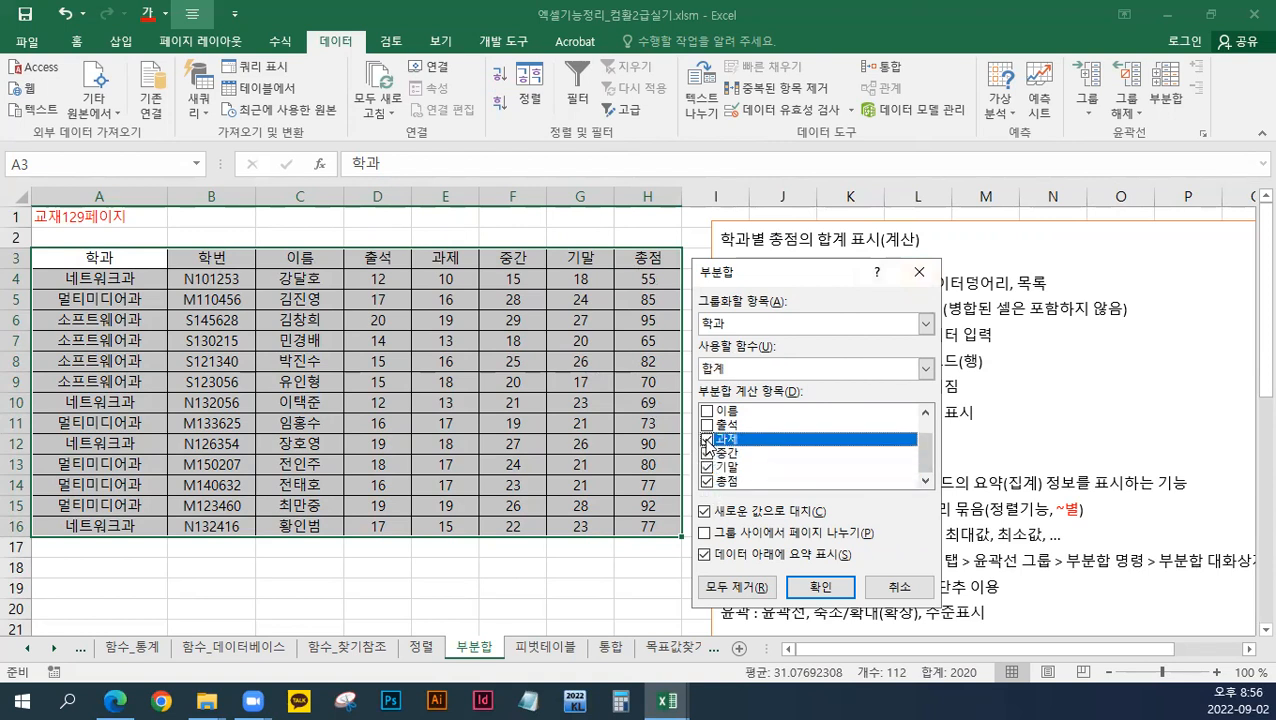
pyautogui.click(707, 424)
pyautogui.click(707, 424)
pyautogui.click(707, 438)
pyautogui.click(707, 452)
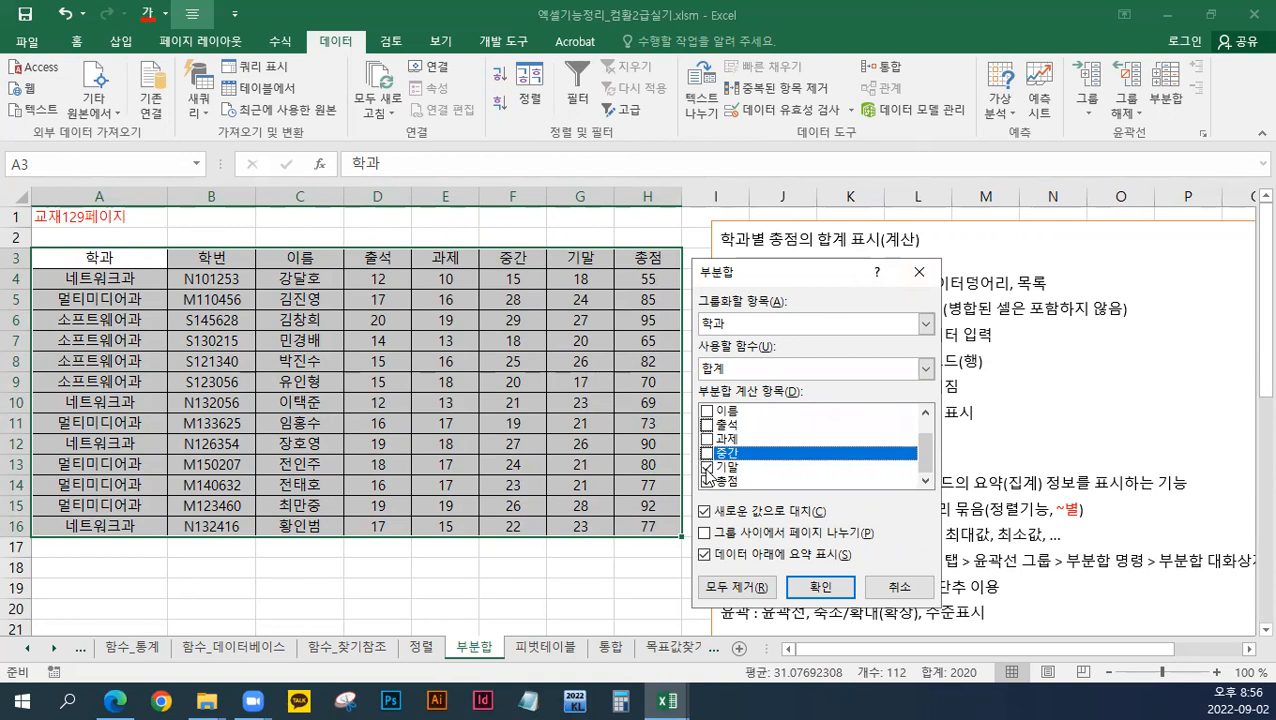
pyautogui.click(707, 466)
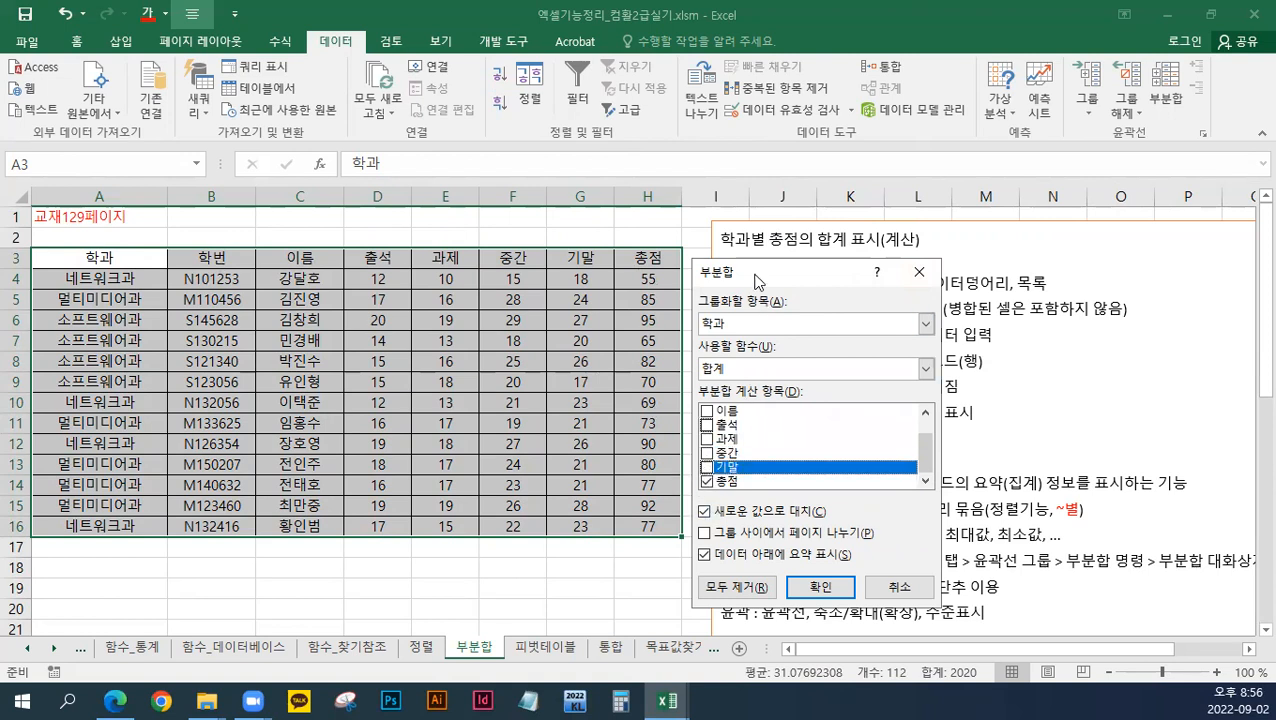
# Step: Apply the subtotal that sums 총점 by 학과 to the unsorted table and review the summary rows through the grand total
pyautogui.click(818, 597)
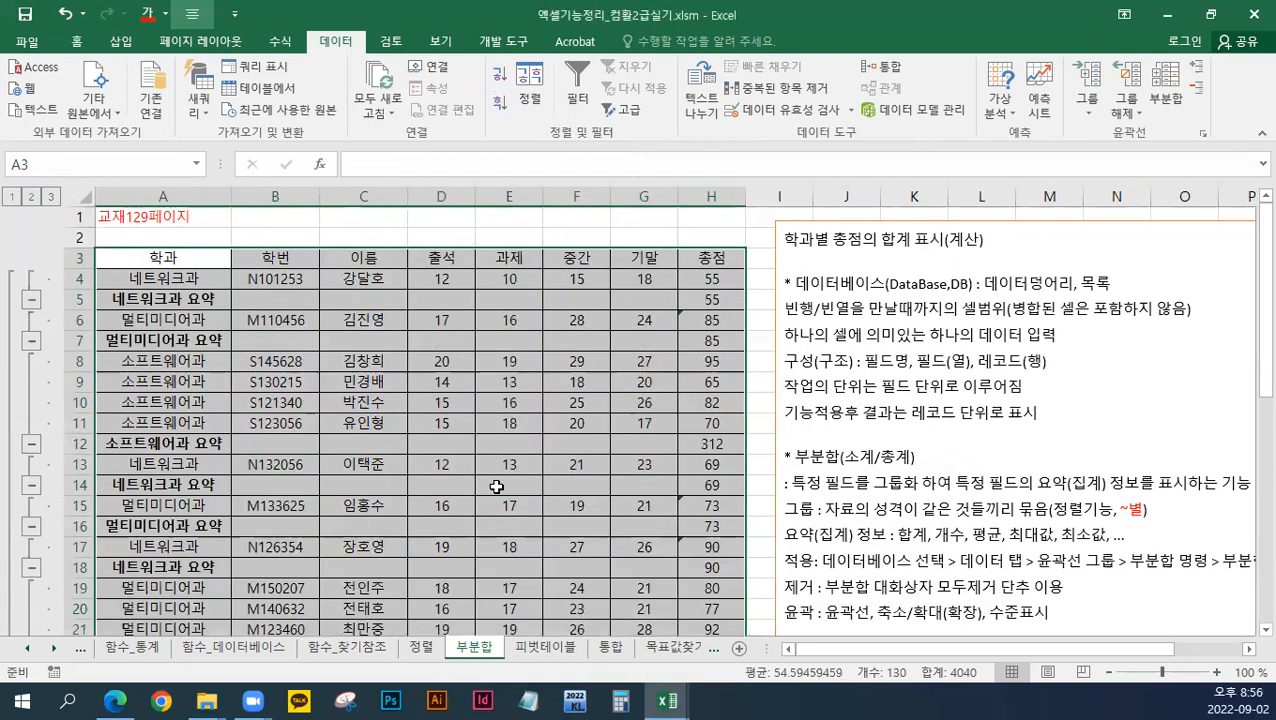
pyautogui.click(1165, 95)
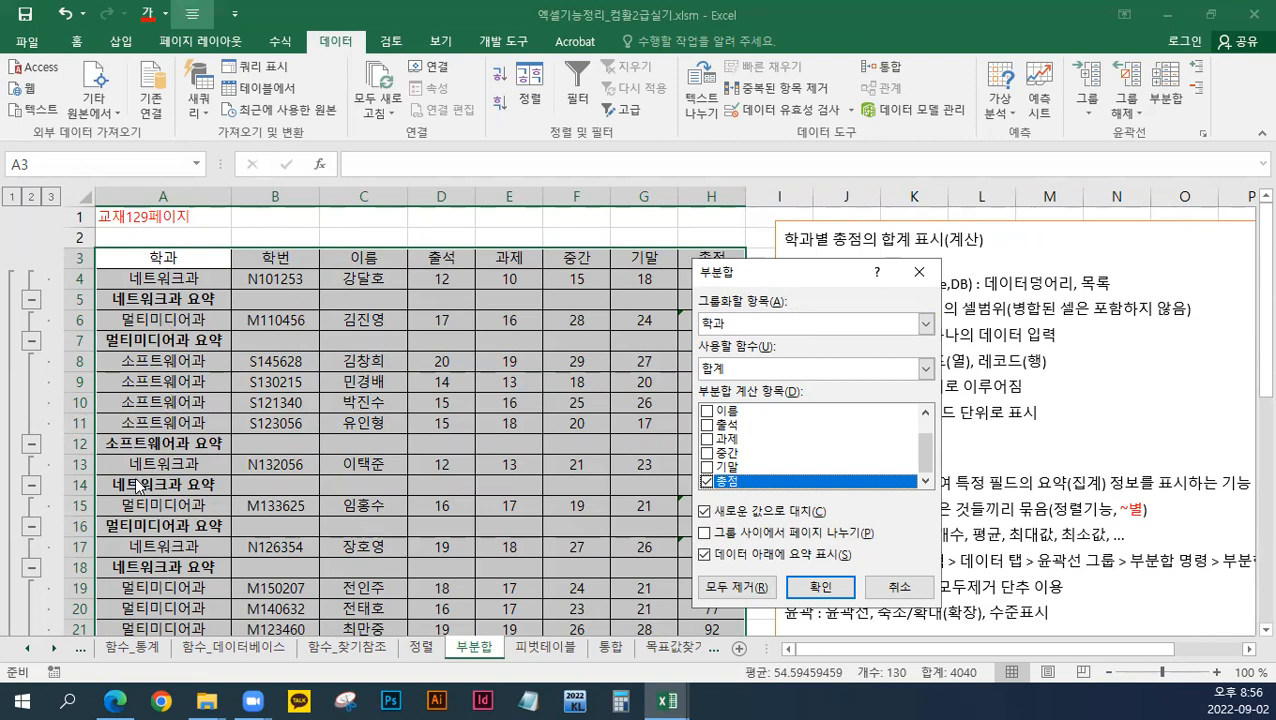
pyautogui.click(917, 272)
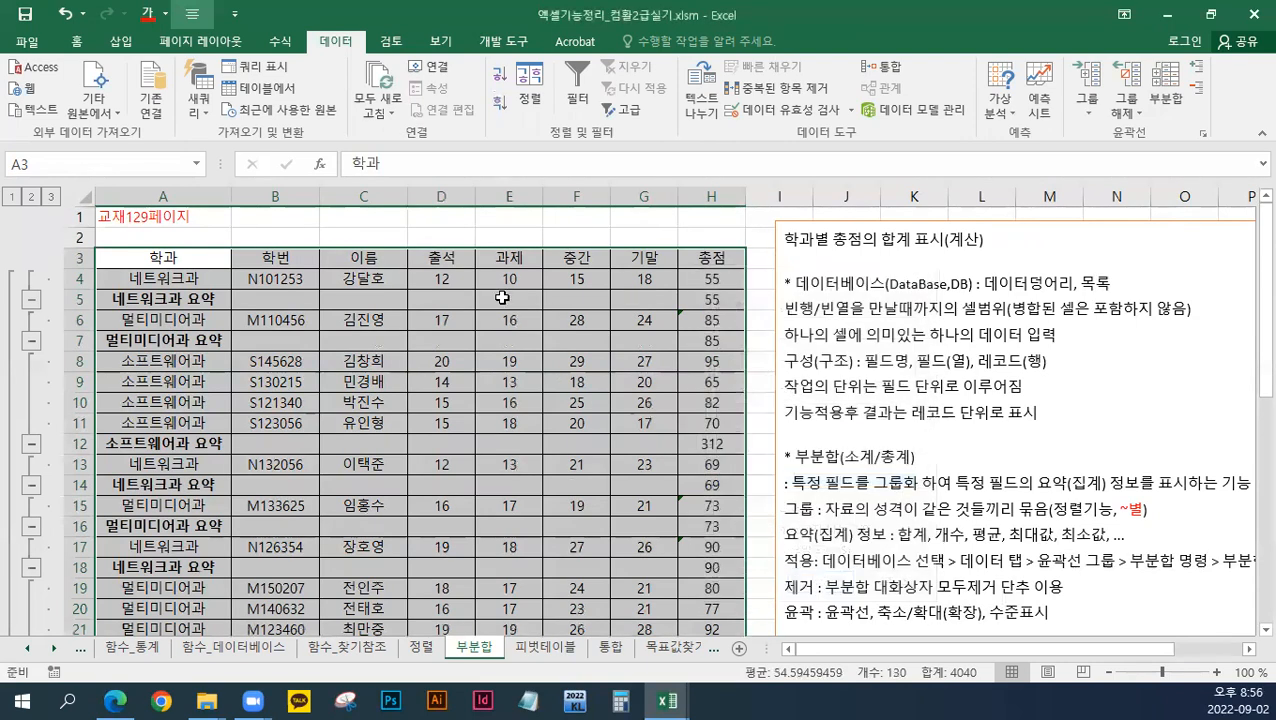
pyautogui.scroll(-2, 369, 353)
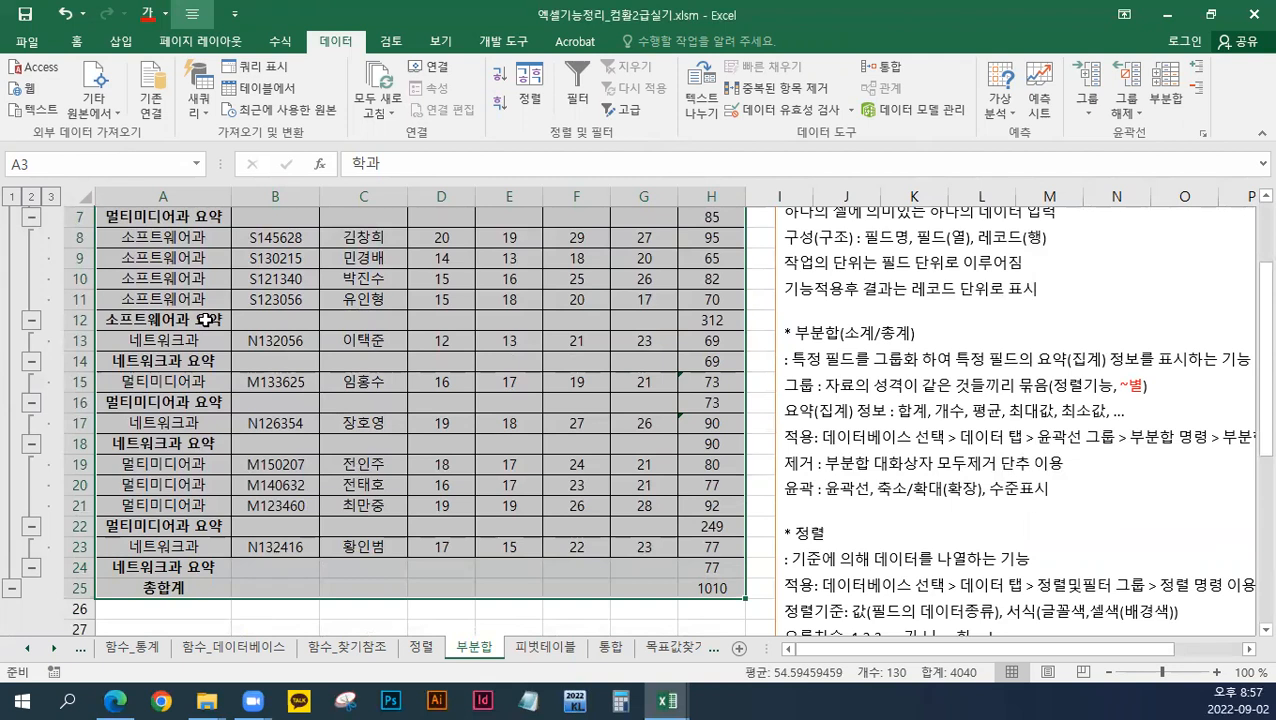
pyautogui.scroll(2, 240, 318)
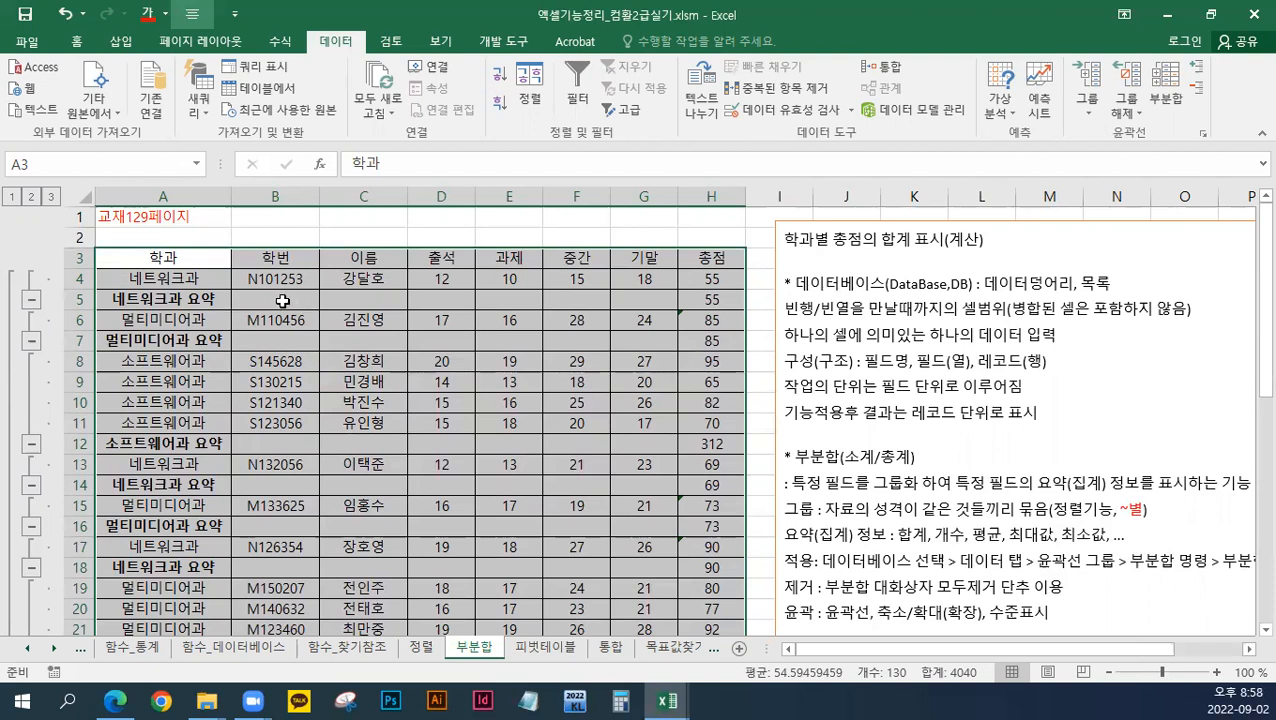
# Step: Select the whole subtotalled table A3:H25 and remove all of its subtotals
pyautogui.moveTo(174, 258); pyautogui.dragTo(688, 585)
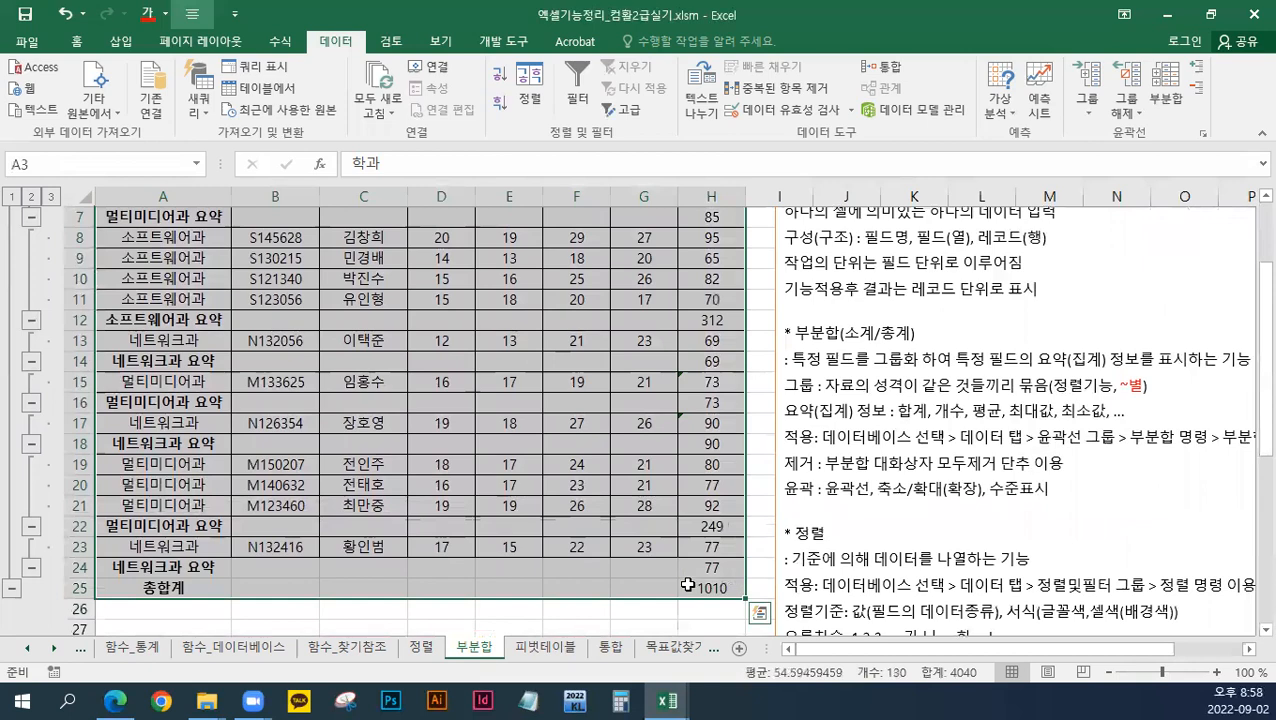
pyautogui.scroll(2, 558, 410)
pyautogui.scroll(-3, 561, 409)
pyautogui.scroll(3, 561, 409)
pyautogui.scroll(-2, 561, 409)
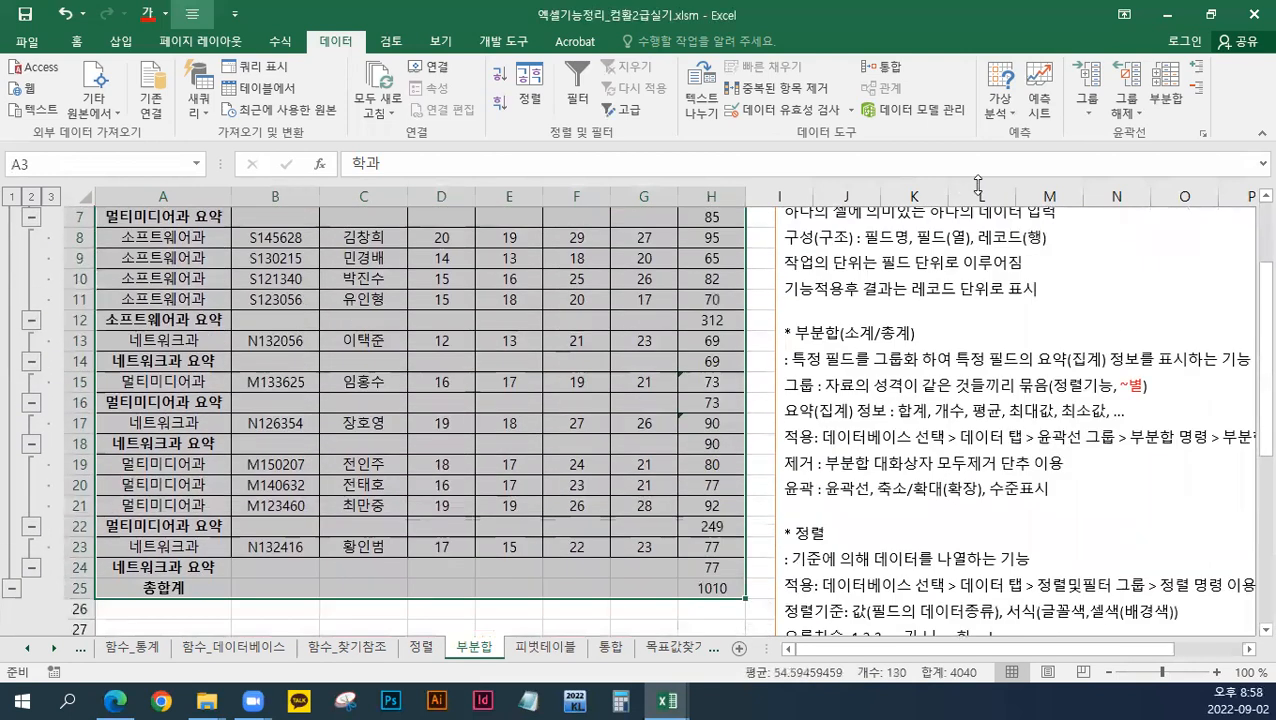
pyautogui.click(1170, 100)
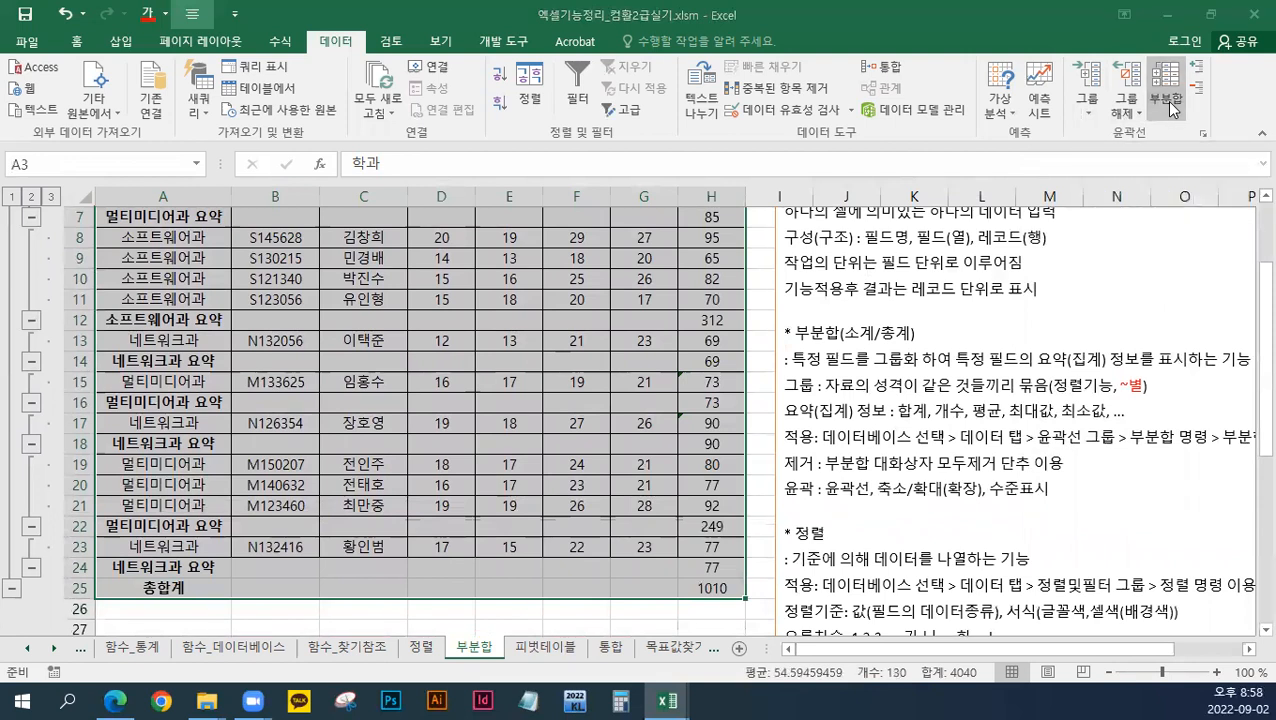
pyautogui.moveTo(780, 275); pyautogui.dragTo(433, 202)
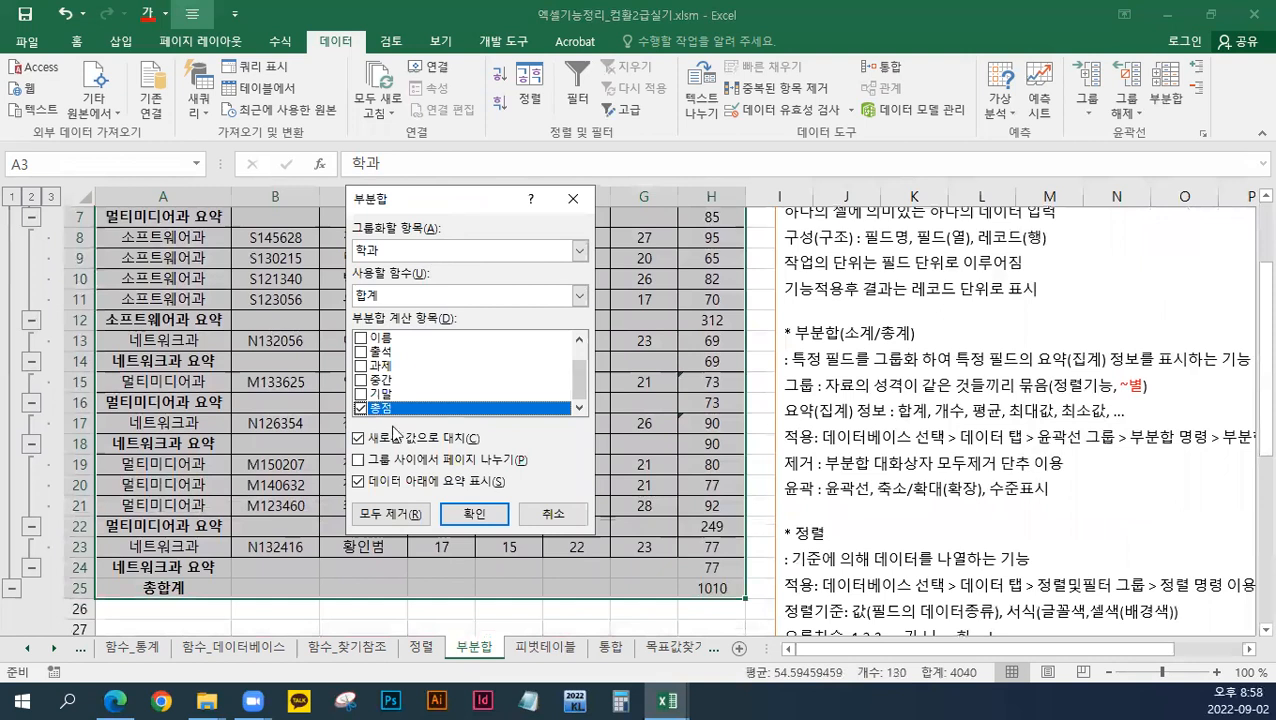
pyautogui.click(390, 514)
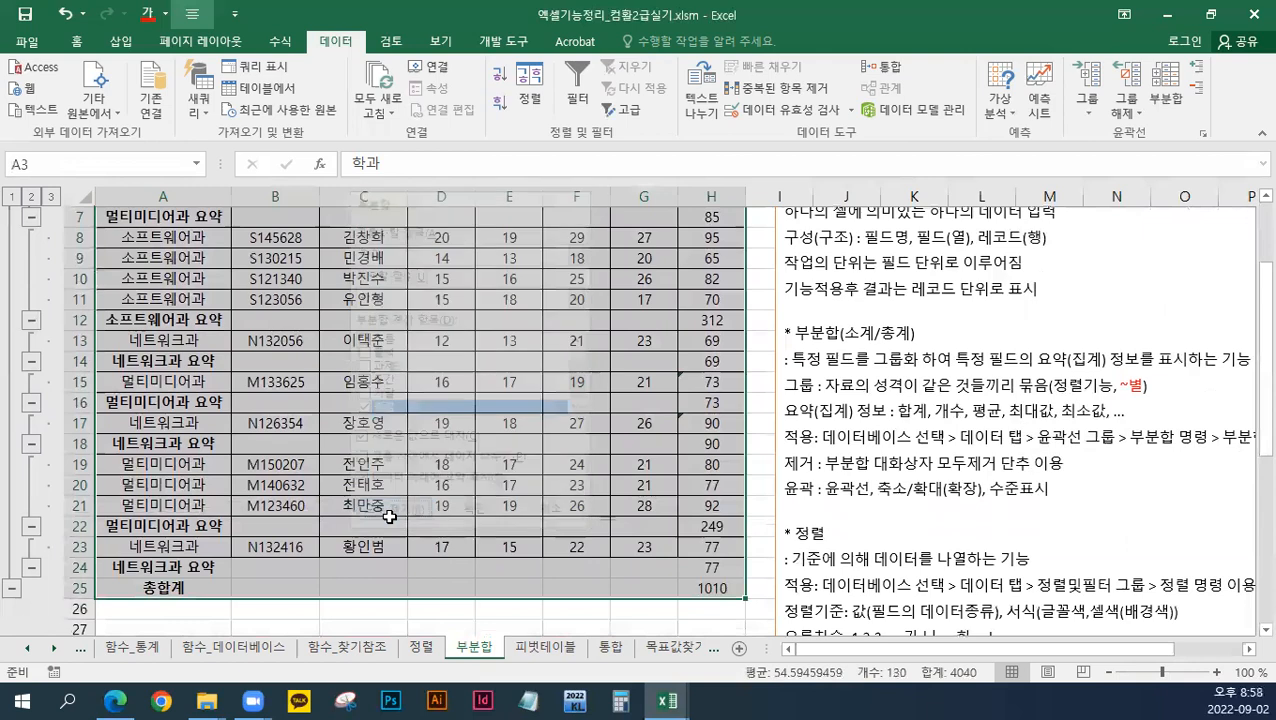
pyautogui.scroll(1, 234, 433)
pyautogui.scroll(1, 234, 433)
pyautogui.click(241, 428)
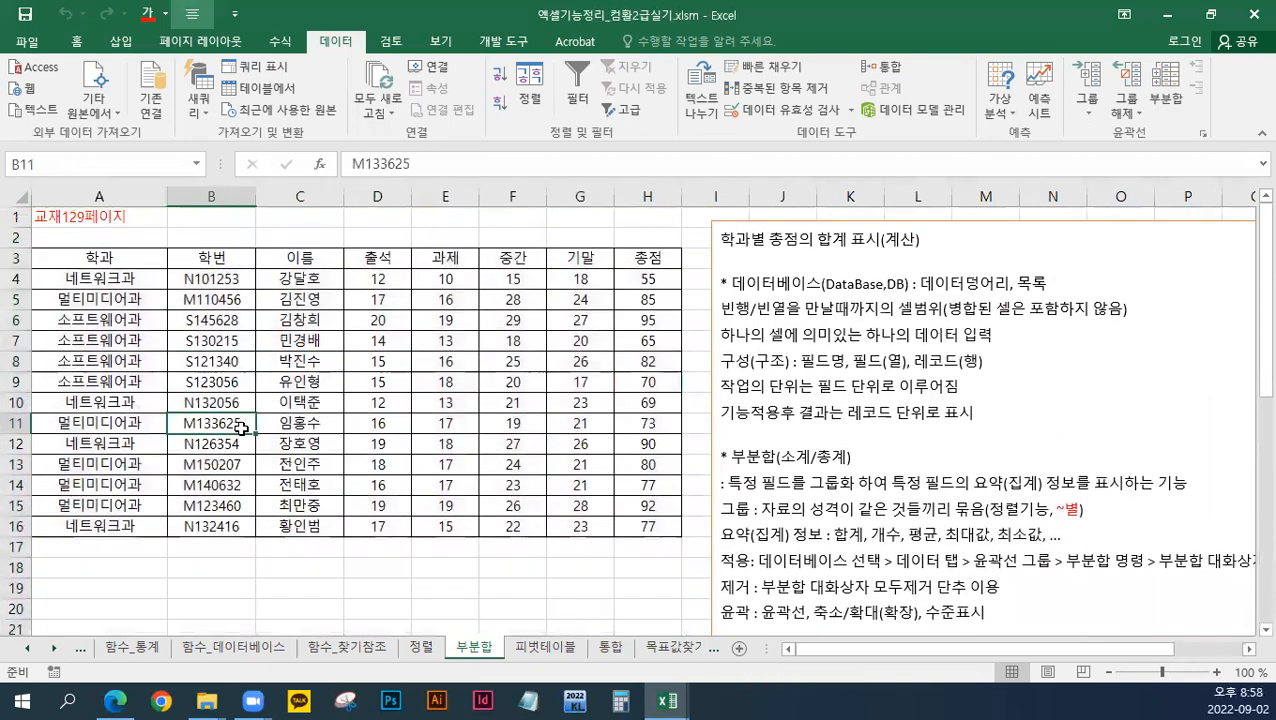